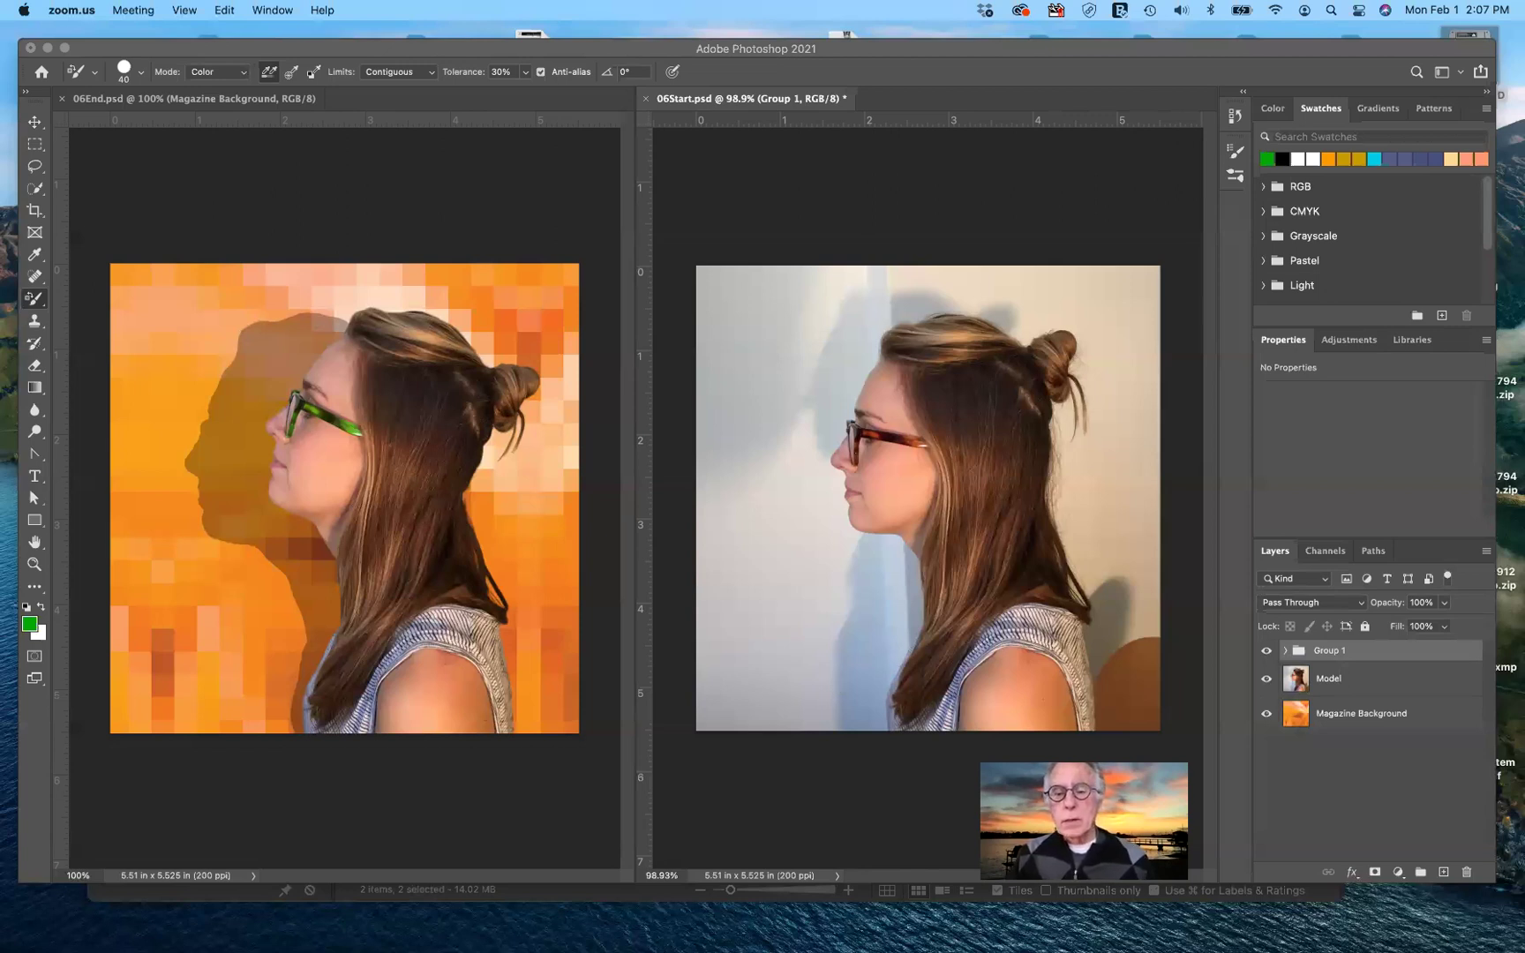
# - Duplicate the Model layer and hide the original Model layer
pyautogui.click(1331, 683)
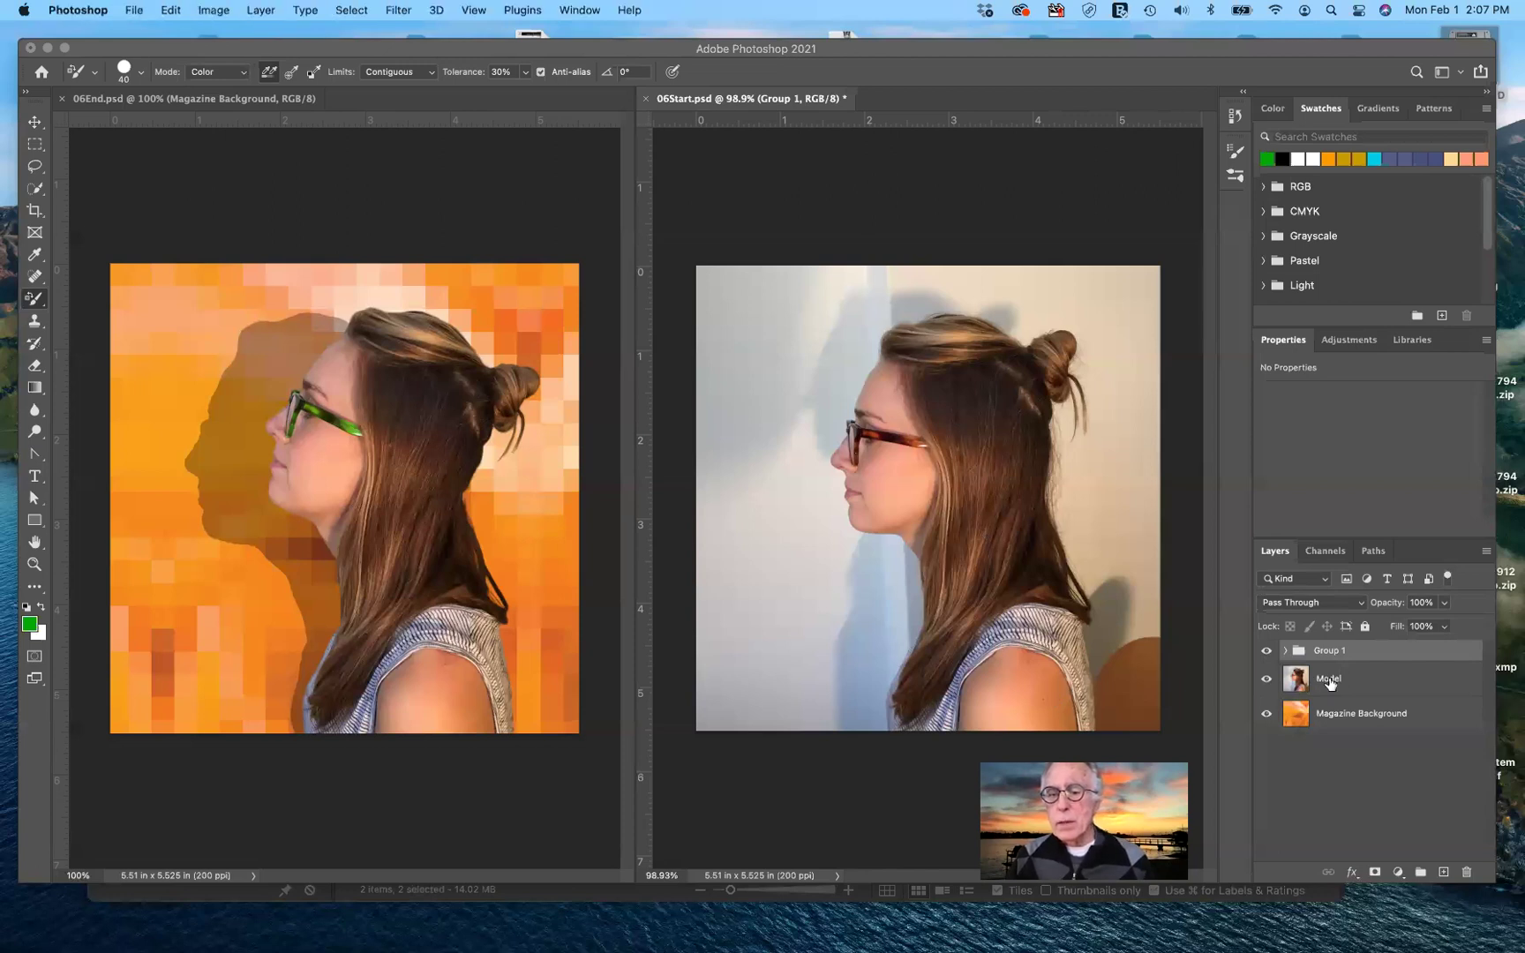
pyautogui.click(1330, 682)
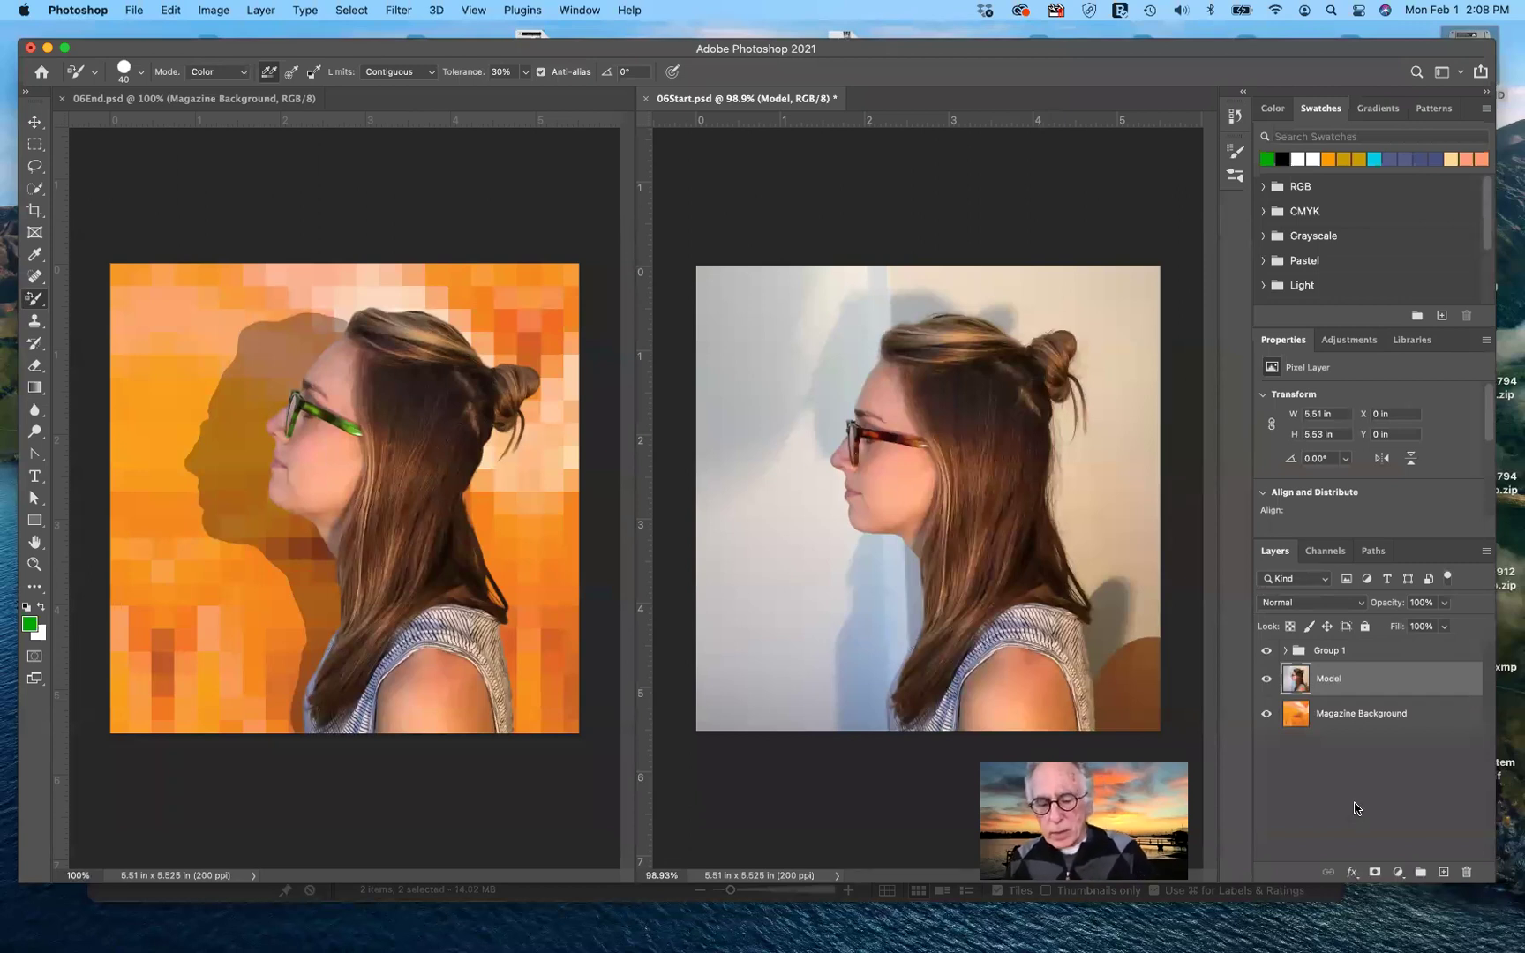
pyautogui.press('super+j')
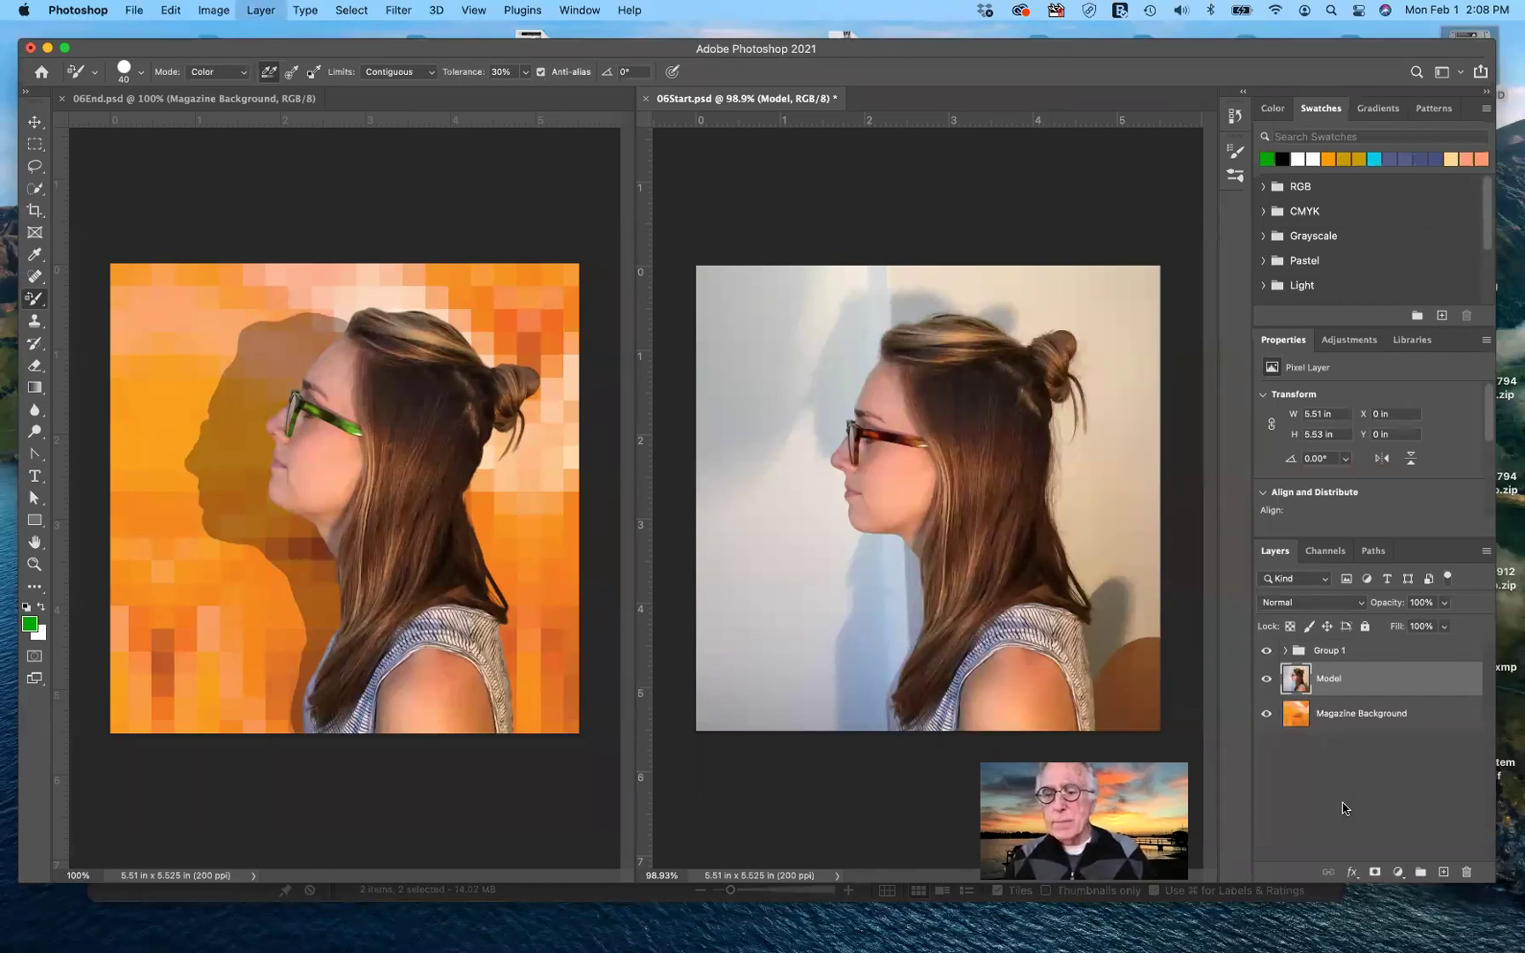
pyautogui.click(1266, 715)
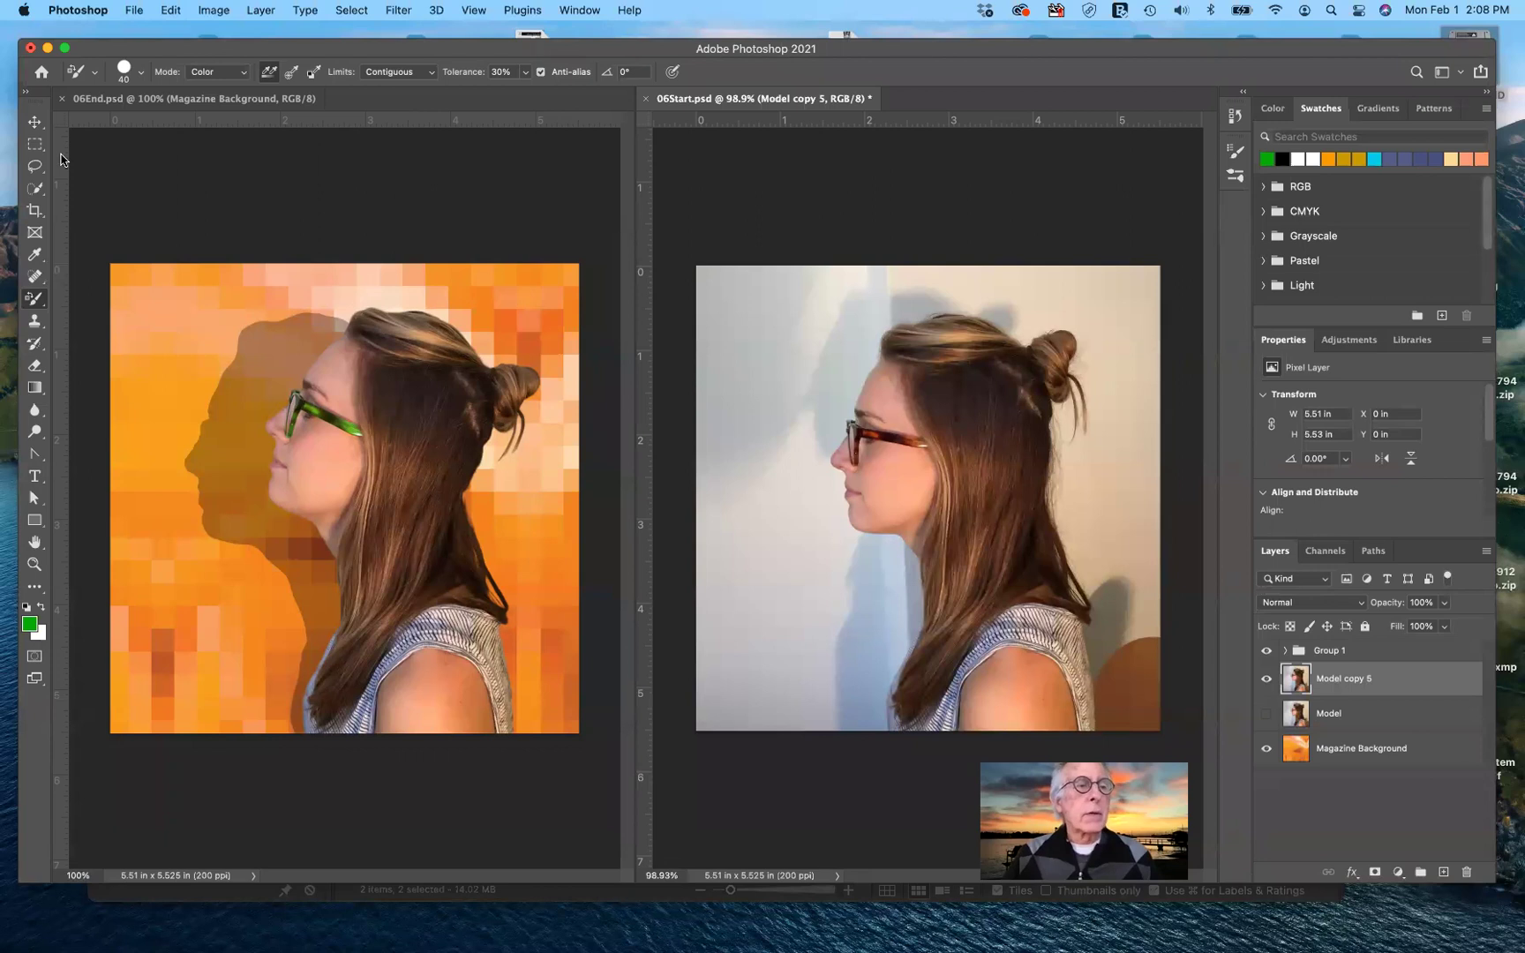
# - Select the woman on the duplicated layer with the Object Selection tool, using a rectangle around her from head to shoulder
pyautogui.click(33, 191)
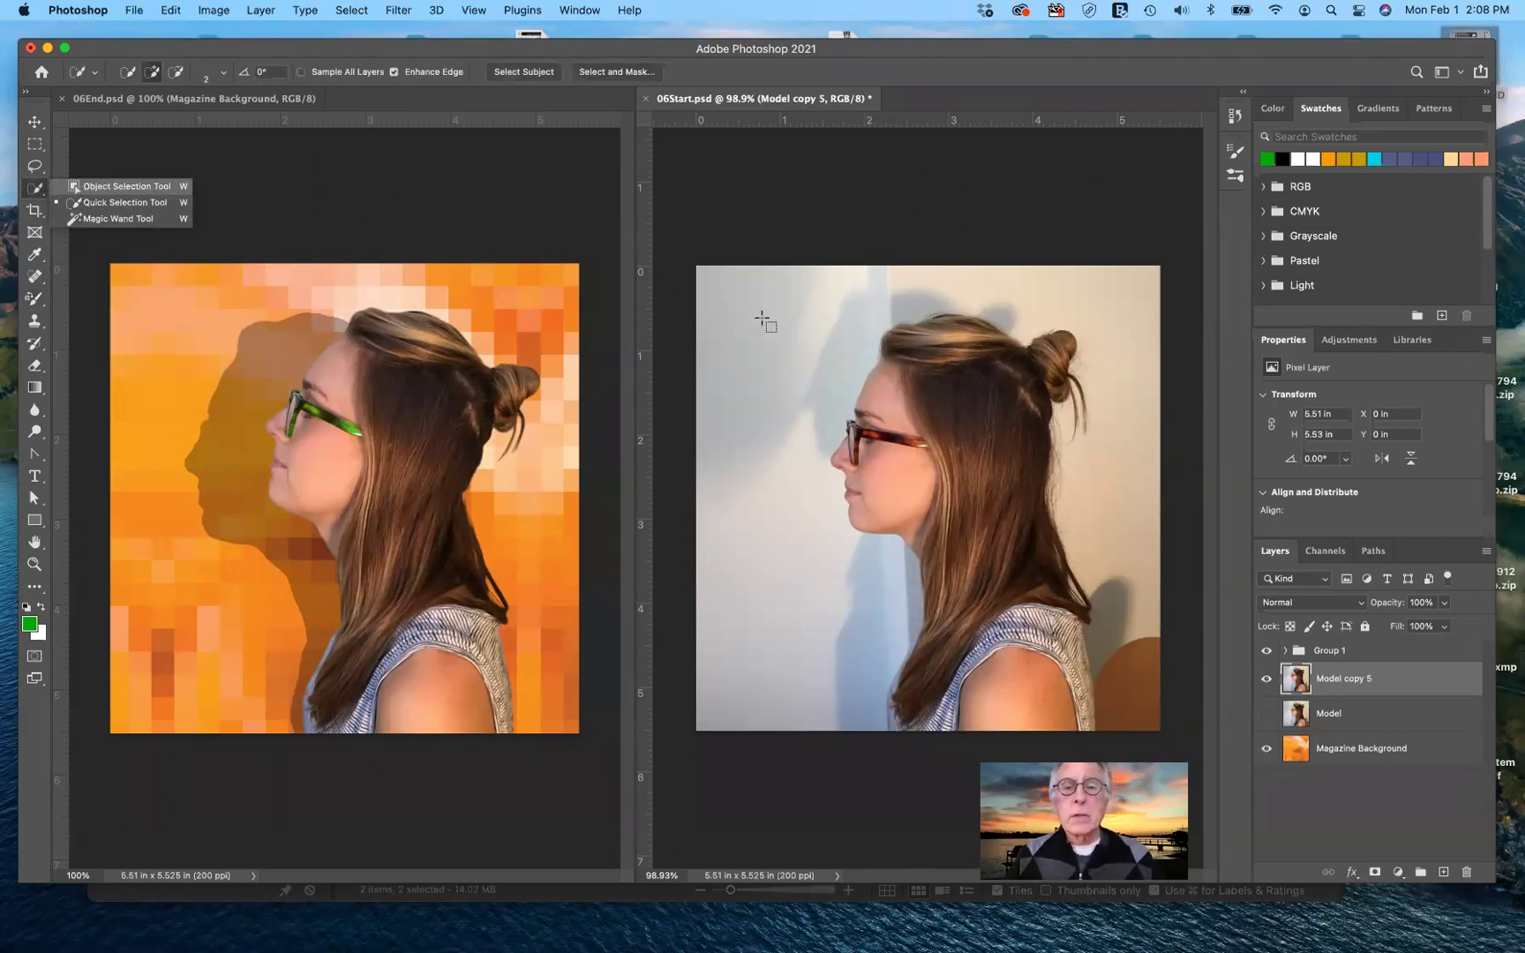
pyautogui.click(81, 187)
pyautogui.moveTo(800, 307); pyautogui.dragTo(1115, 742)
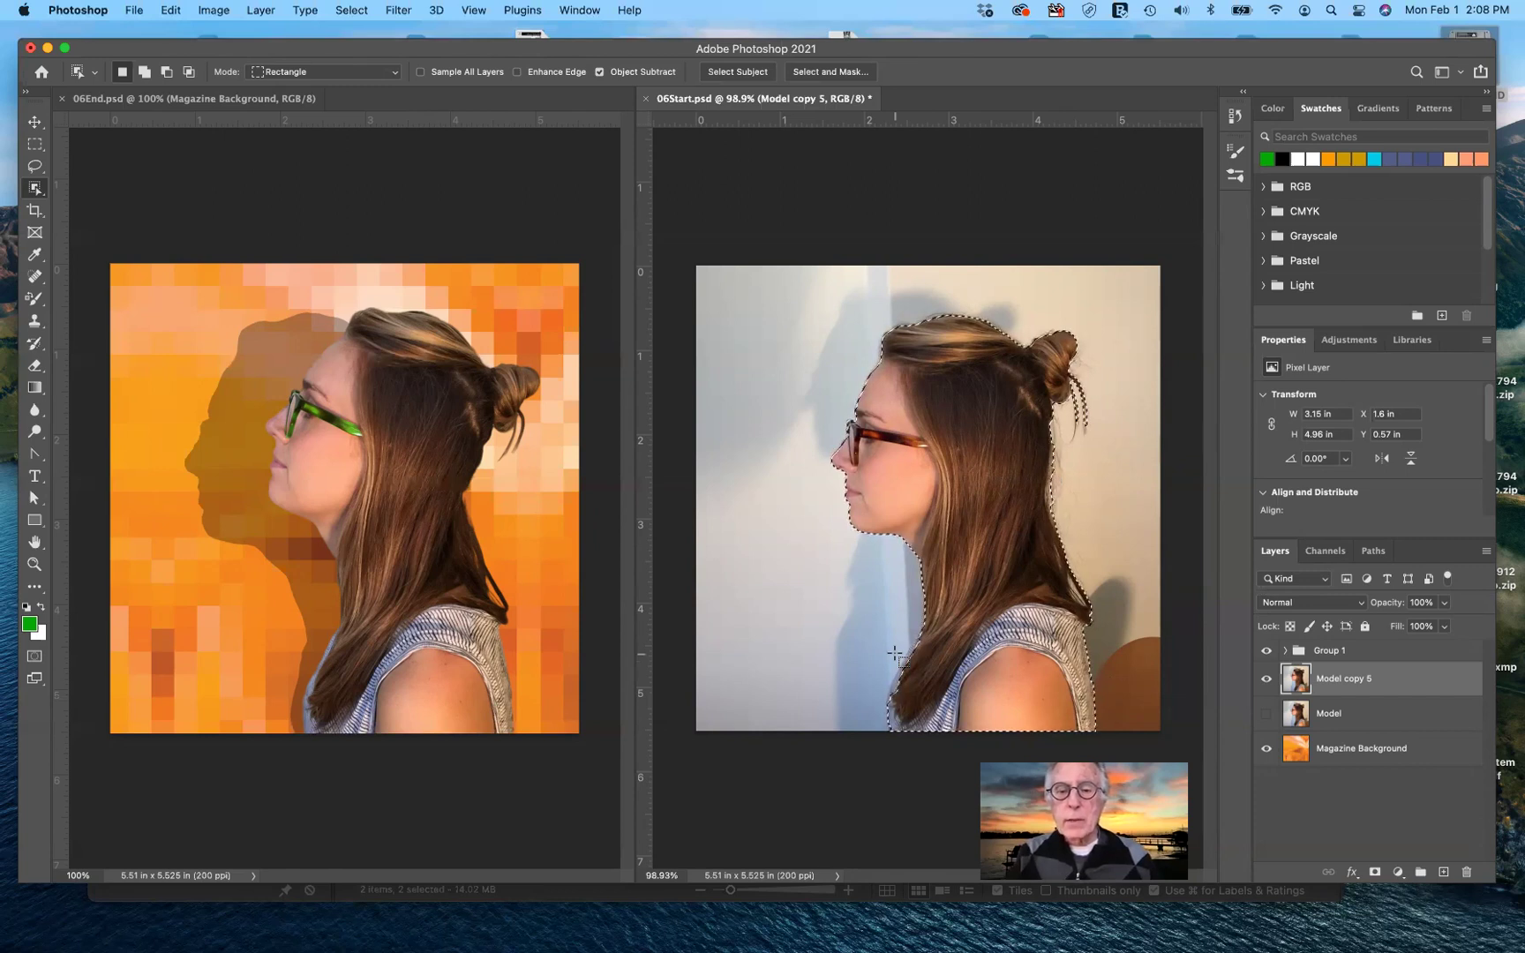
# - Refine the selection edge along the hair tips and shirt below the chin with the Quick Selection tool at brush size 10
pyautogui.scroll(3, 895, 653)
pyautogui.scroll(4, 894, 654)
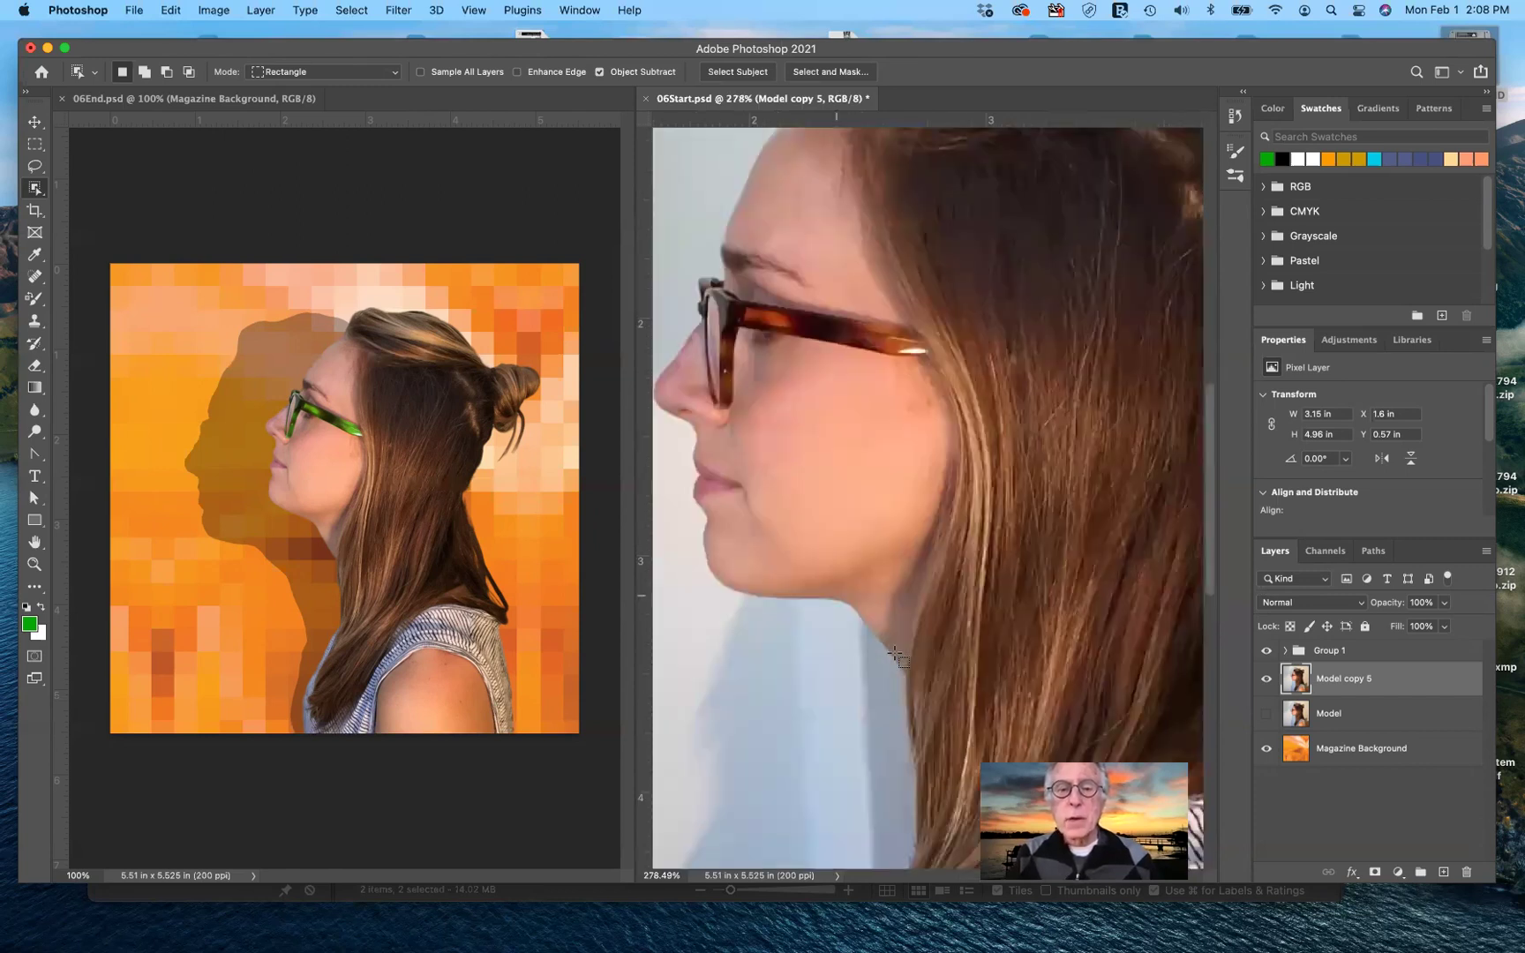
pyautogui.scroll(-8, 895, 653)
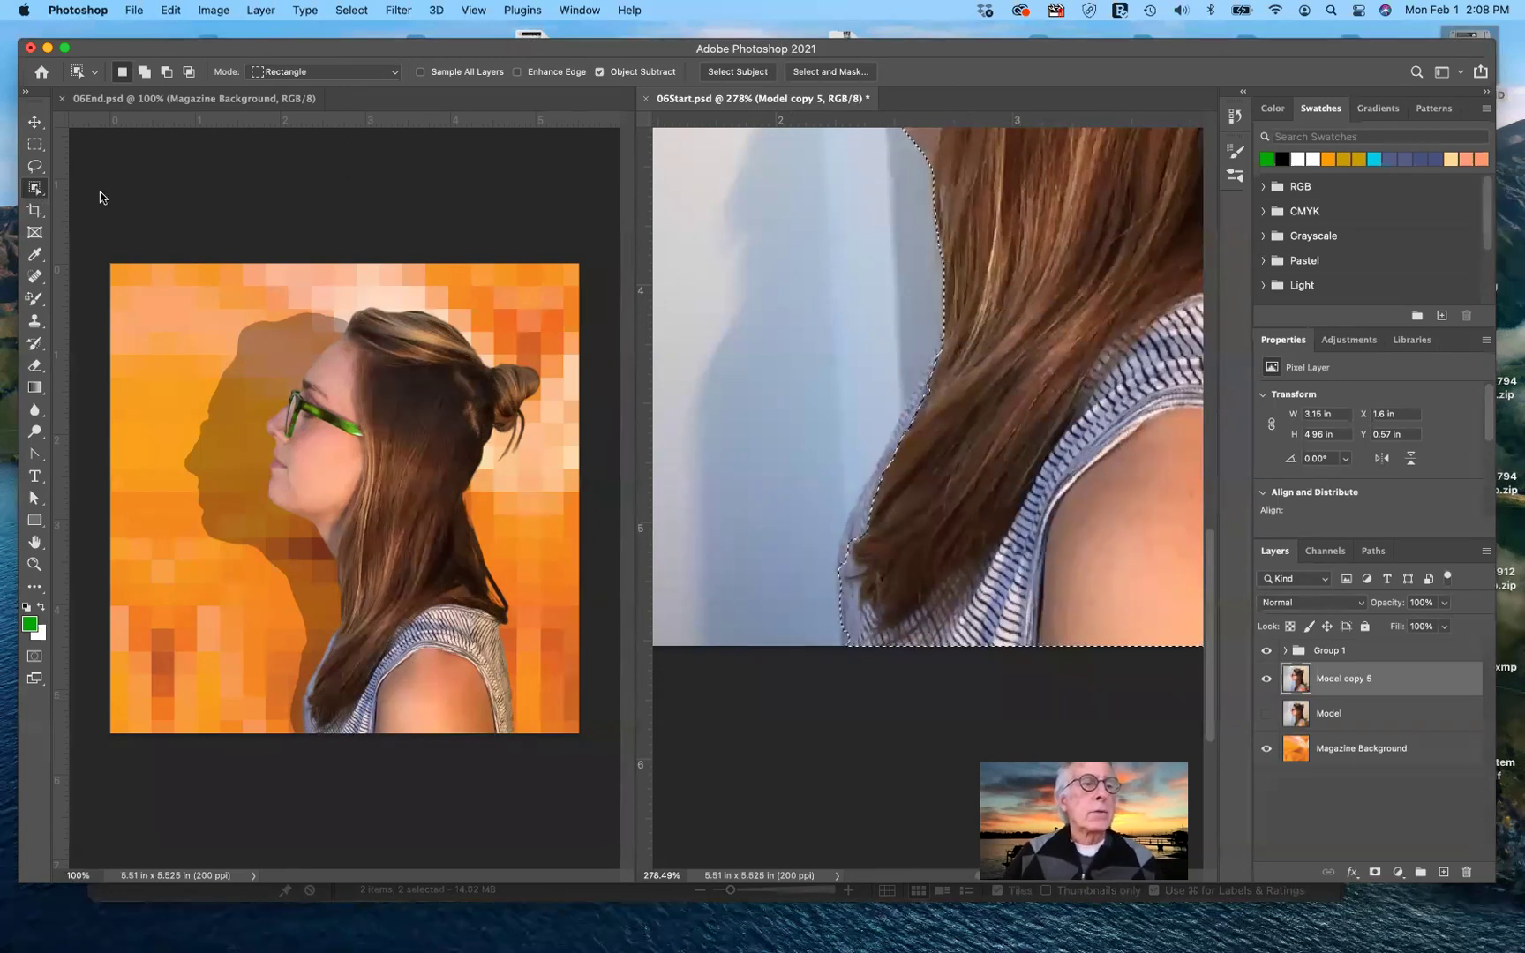
pyautogui.moveTo(36, 191); pyautogui.dragTo(104, 204)
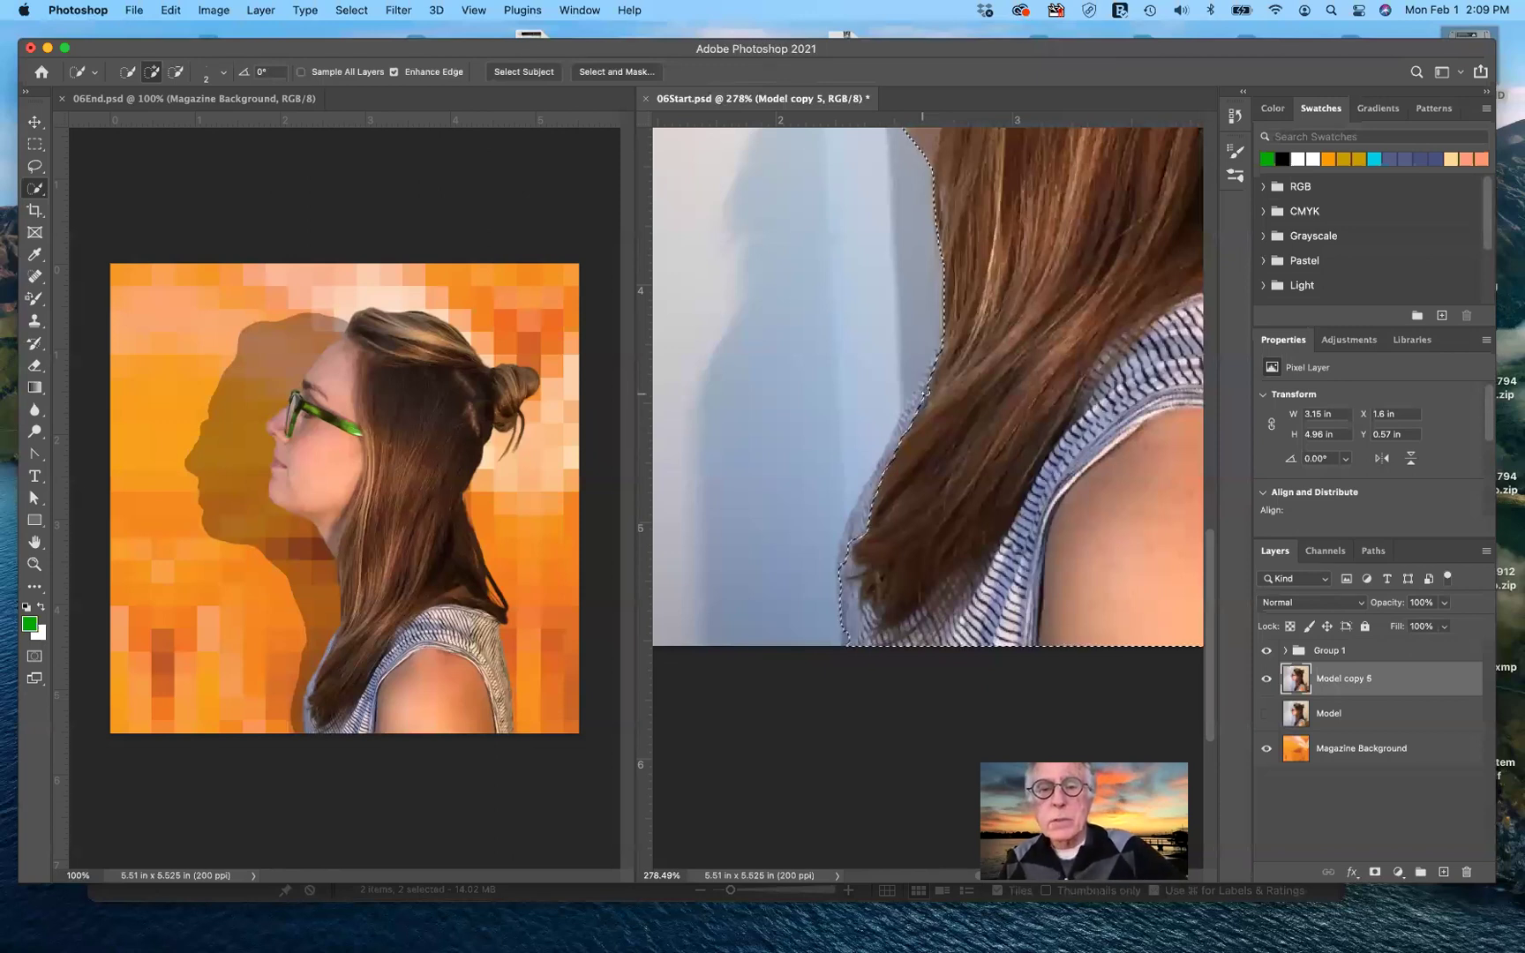
pyautogui.press(']')
pyautogui.press(']')
pyautogui.press(']')
pyautogui.press(']')
pyautogui.press(']')
pyautogui.press(']')
pyautogui.press(']')
pyautogui.press(']')
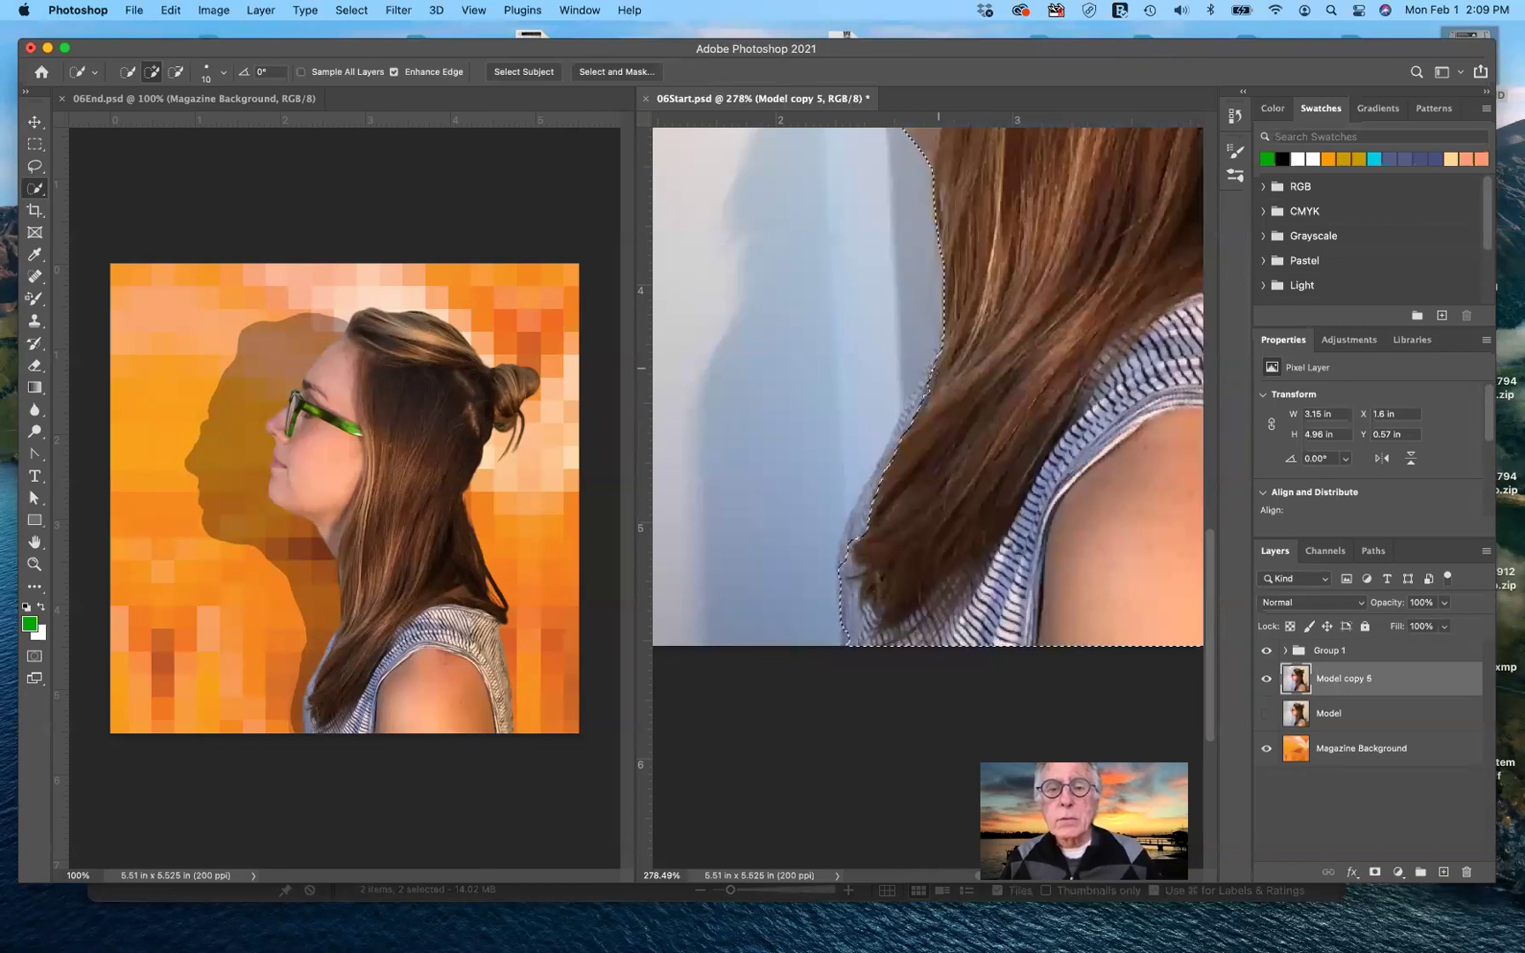
pyautogui.moveTo(932, 371); pyautogui.dragTo(908, 433)
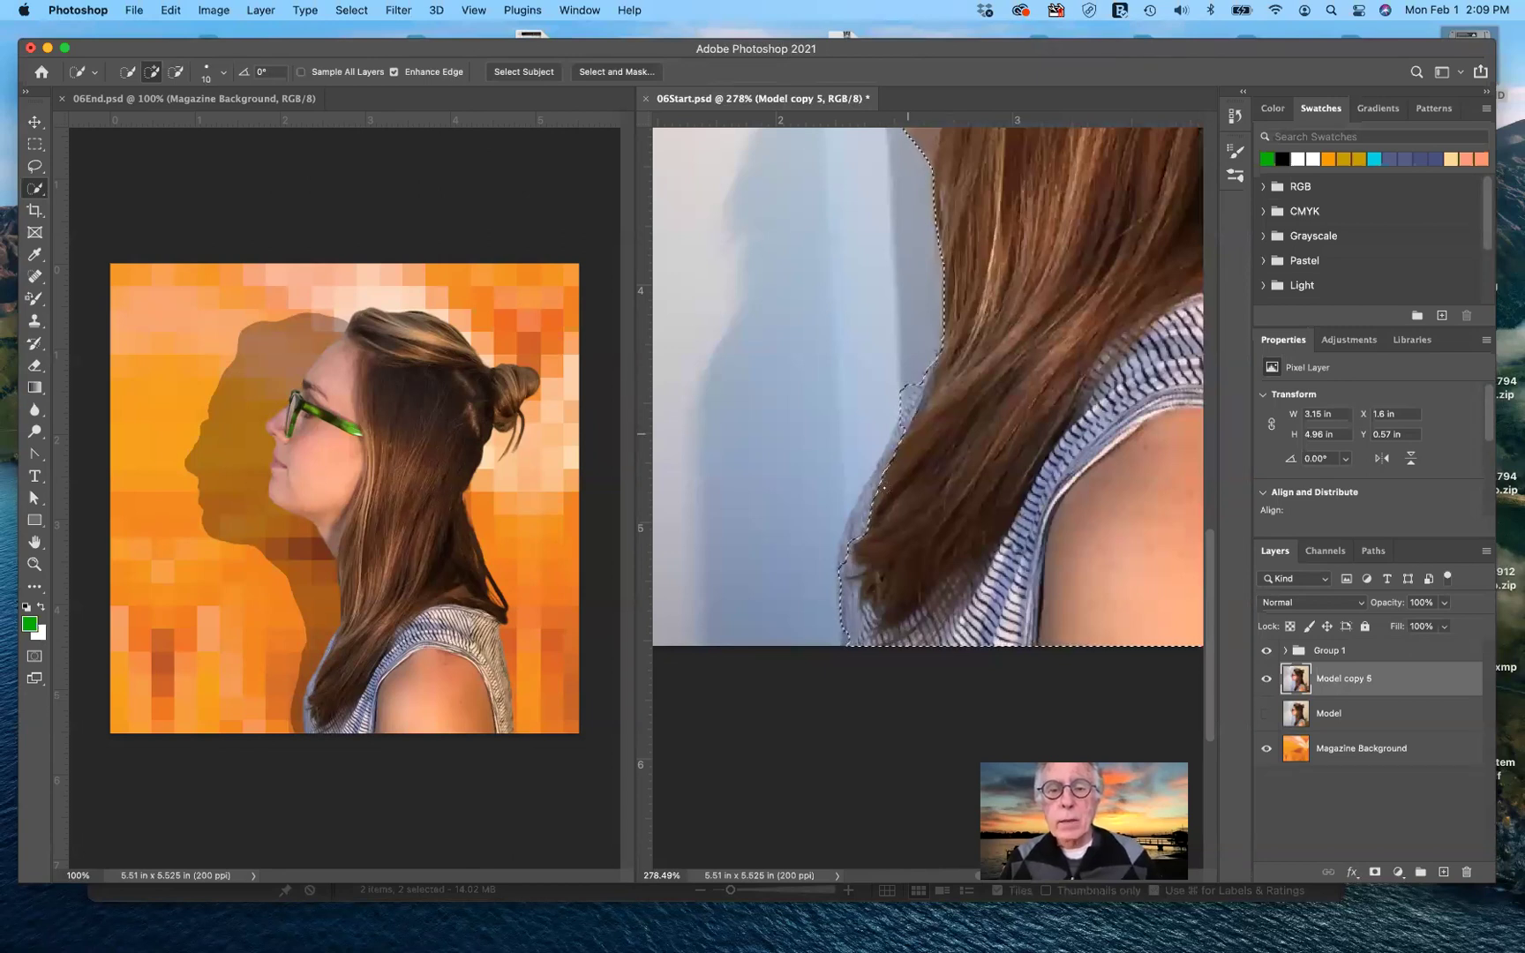
pyautogui.moveTo(846, 584); pyautogui.dragTo(887, 449)
pyautogui.moveTo(866, 529); pyautogui.dragTo(886, 450)
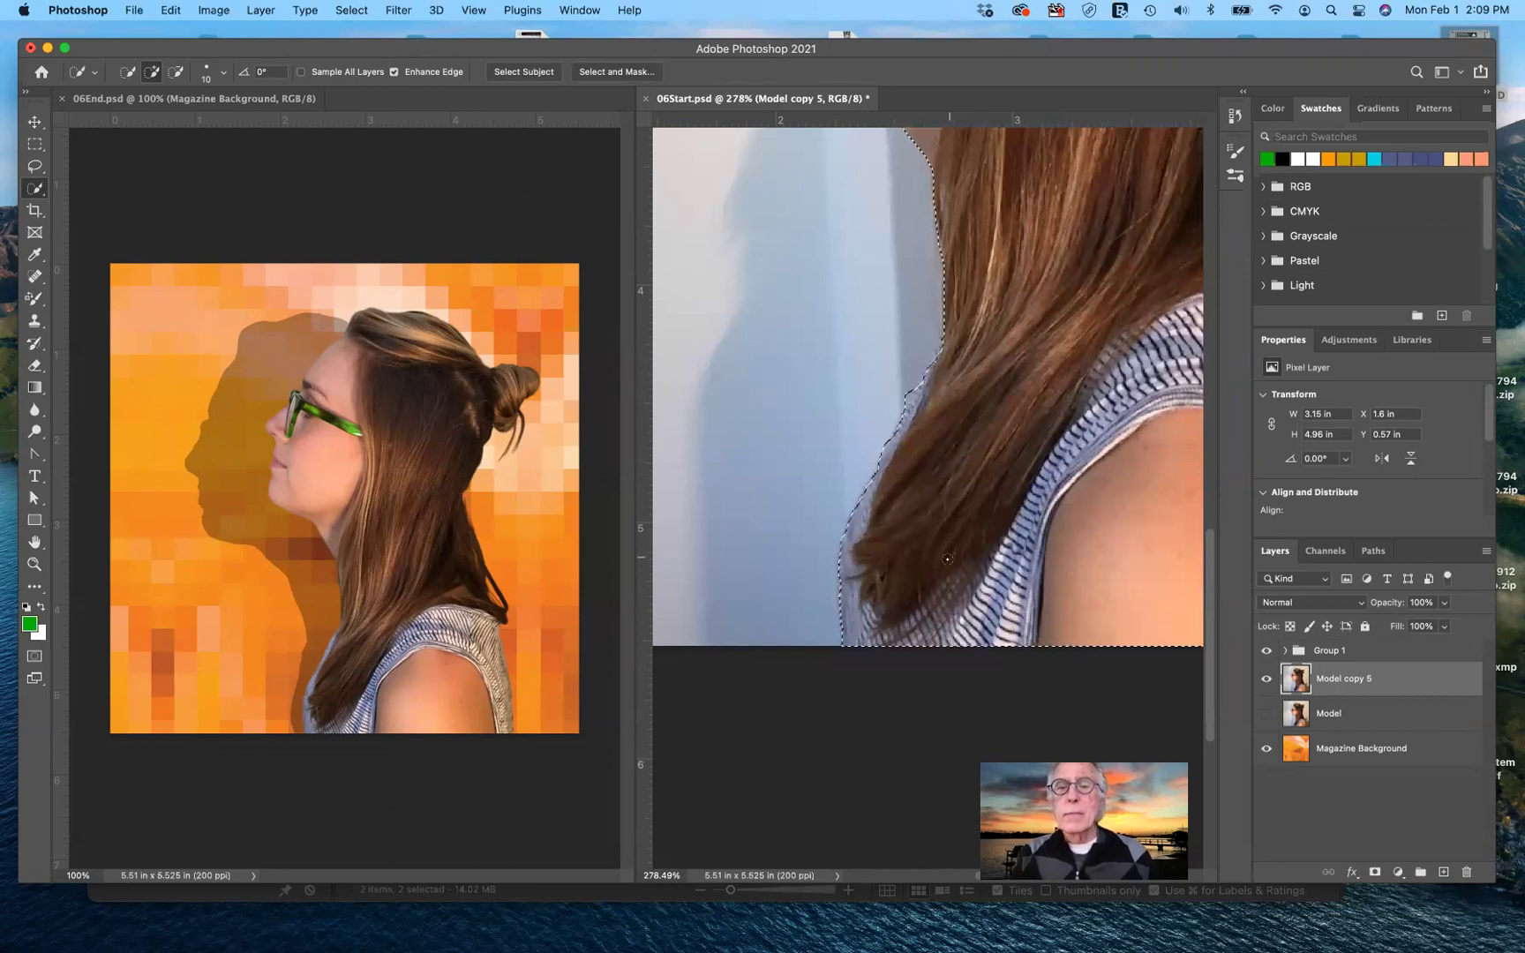
# - Try to extend the selection along the back of the hair below the bun
pyautogui.scroll(-3, 949, 557)
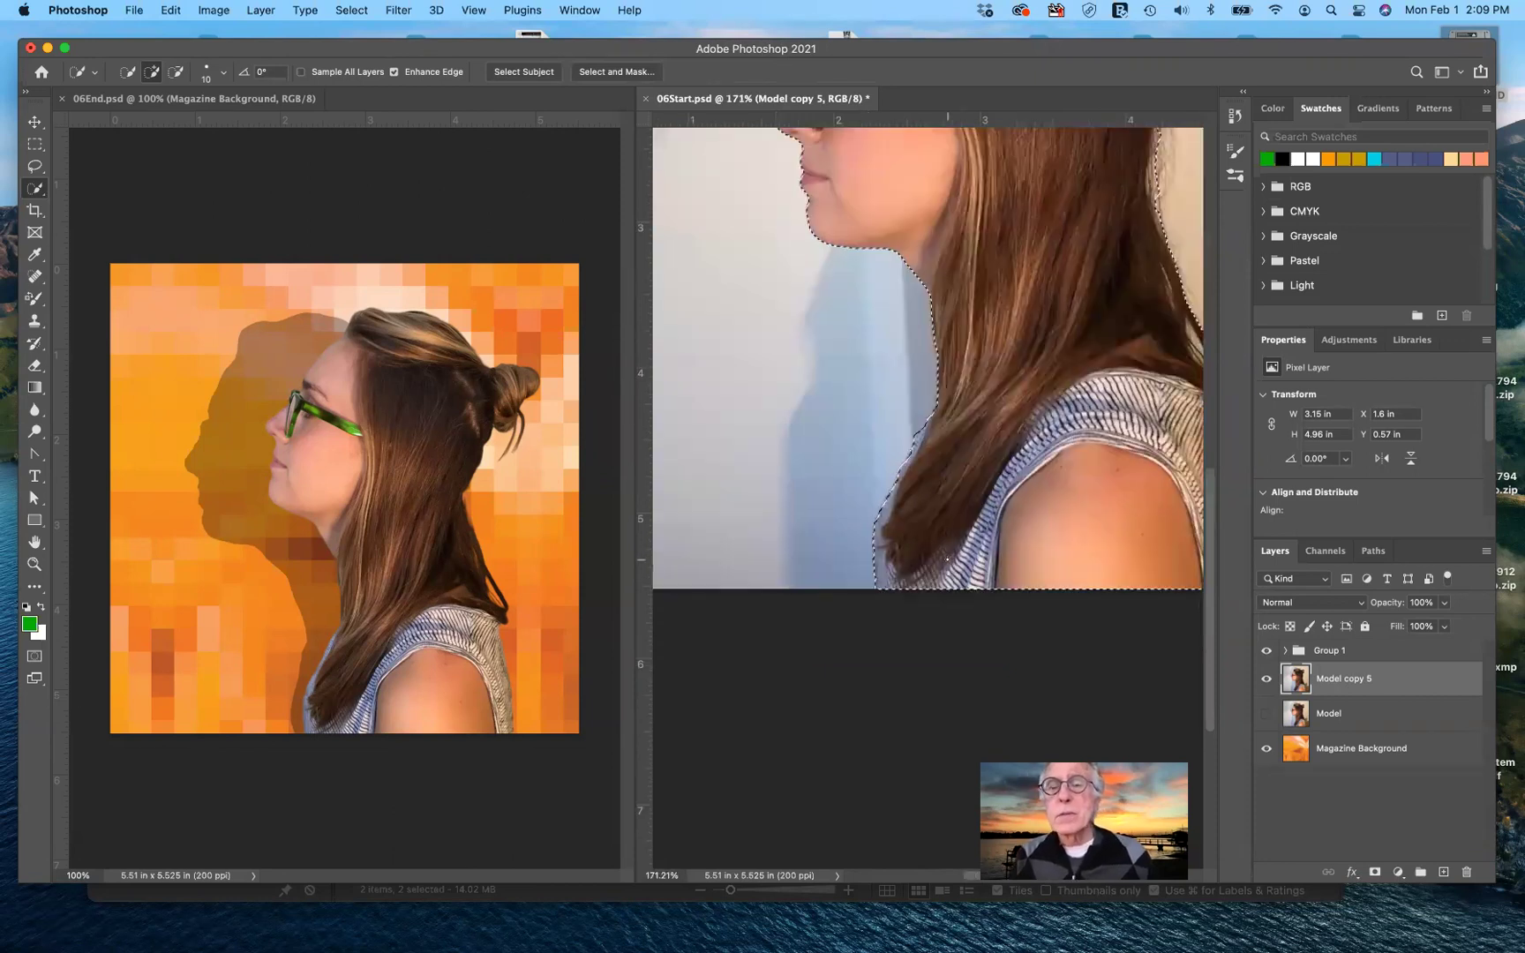
pyautogui.scroll(-2, 948, 558)
pyautogui.hscroll(3, 948, 559)
pyautogui.scroll(2, 948, 559)
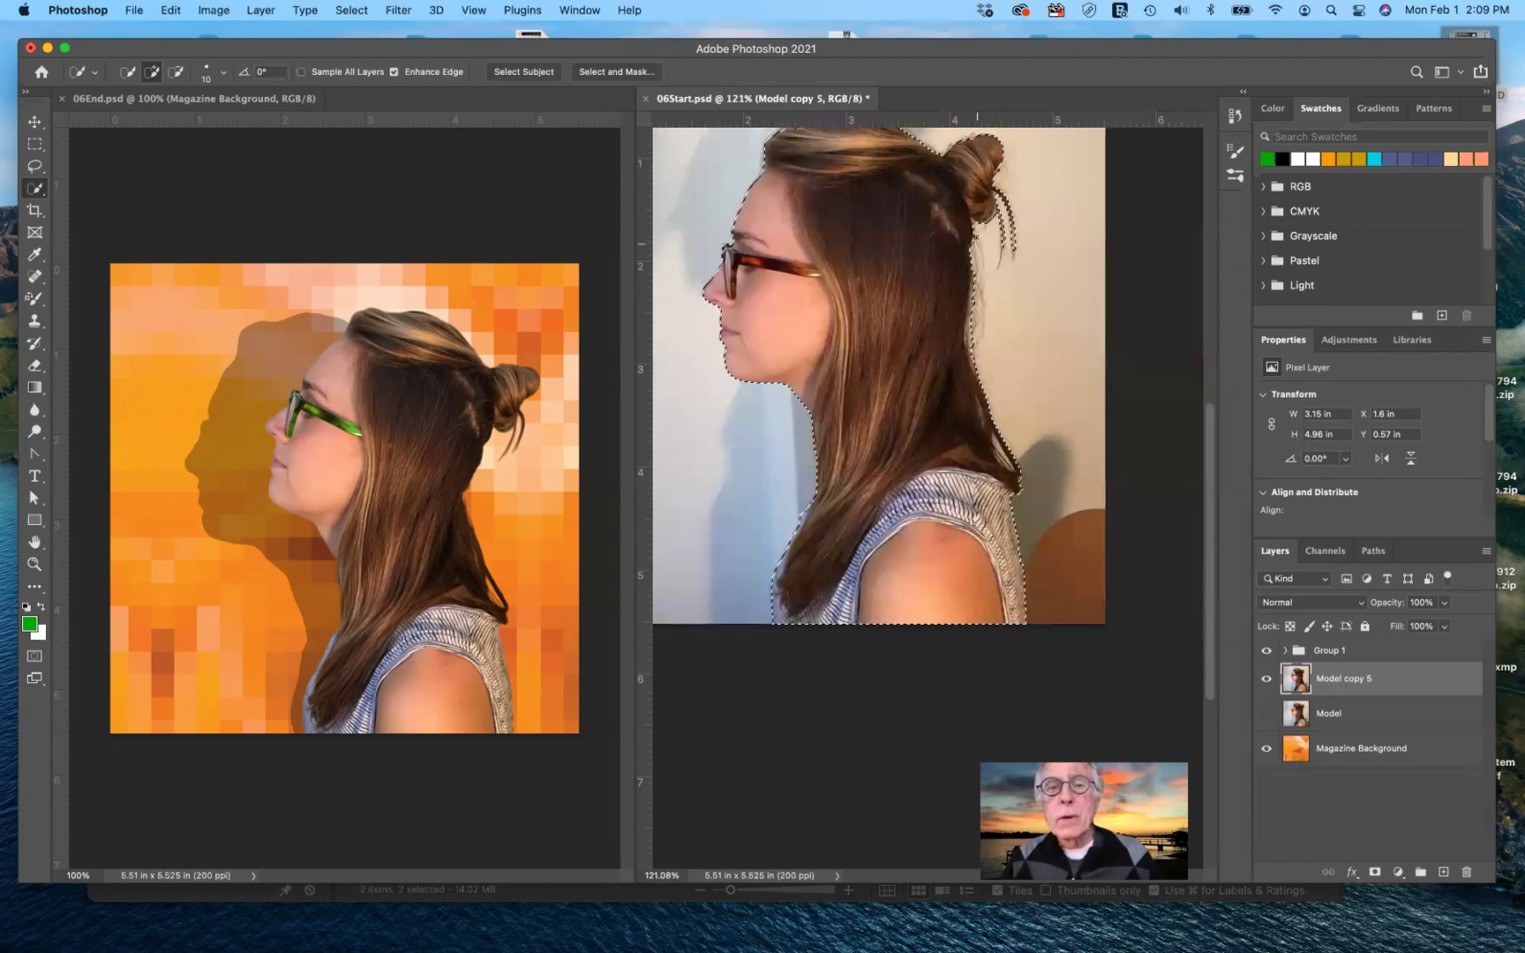
pyautogui.click(977, 279)
pyautogui.moveTo(974, 270); pyautogui.dragTo(968, 342)
pyautogui.moveTo(972, 265); pyautogui.dragTo(996, 253)
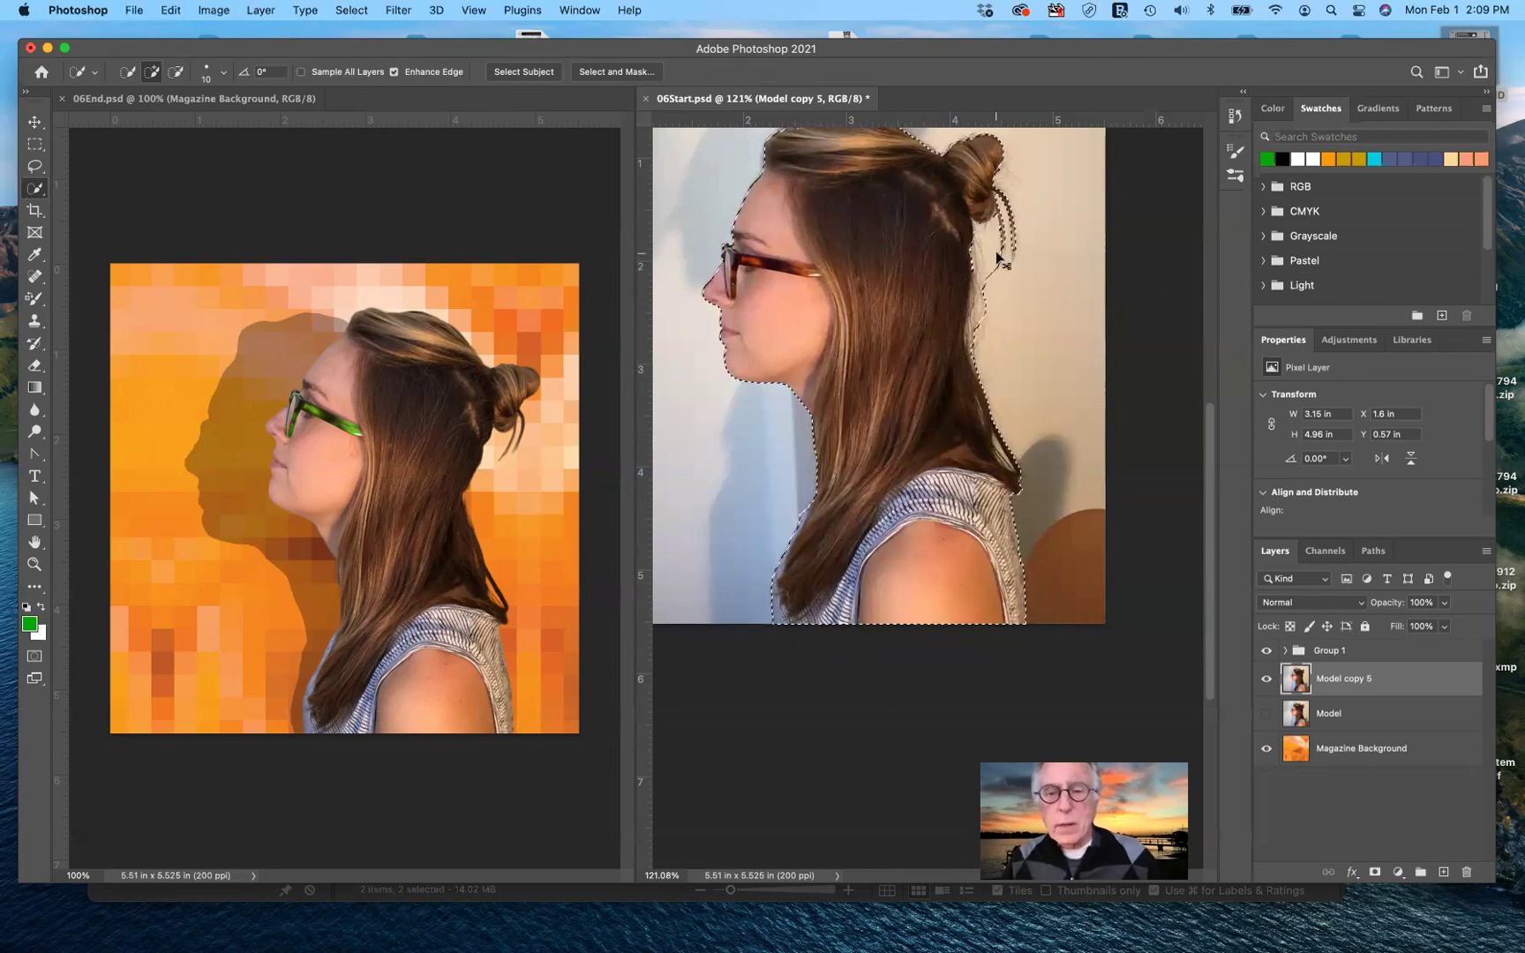
pyautogui.press('super+z')
pyautogui.press('super+z')
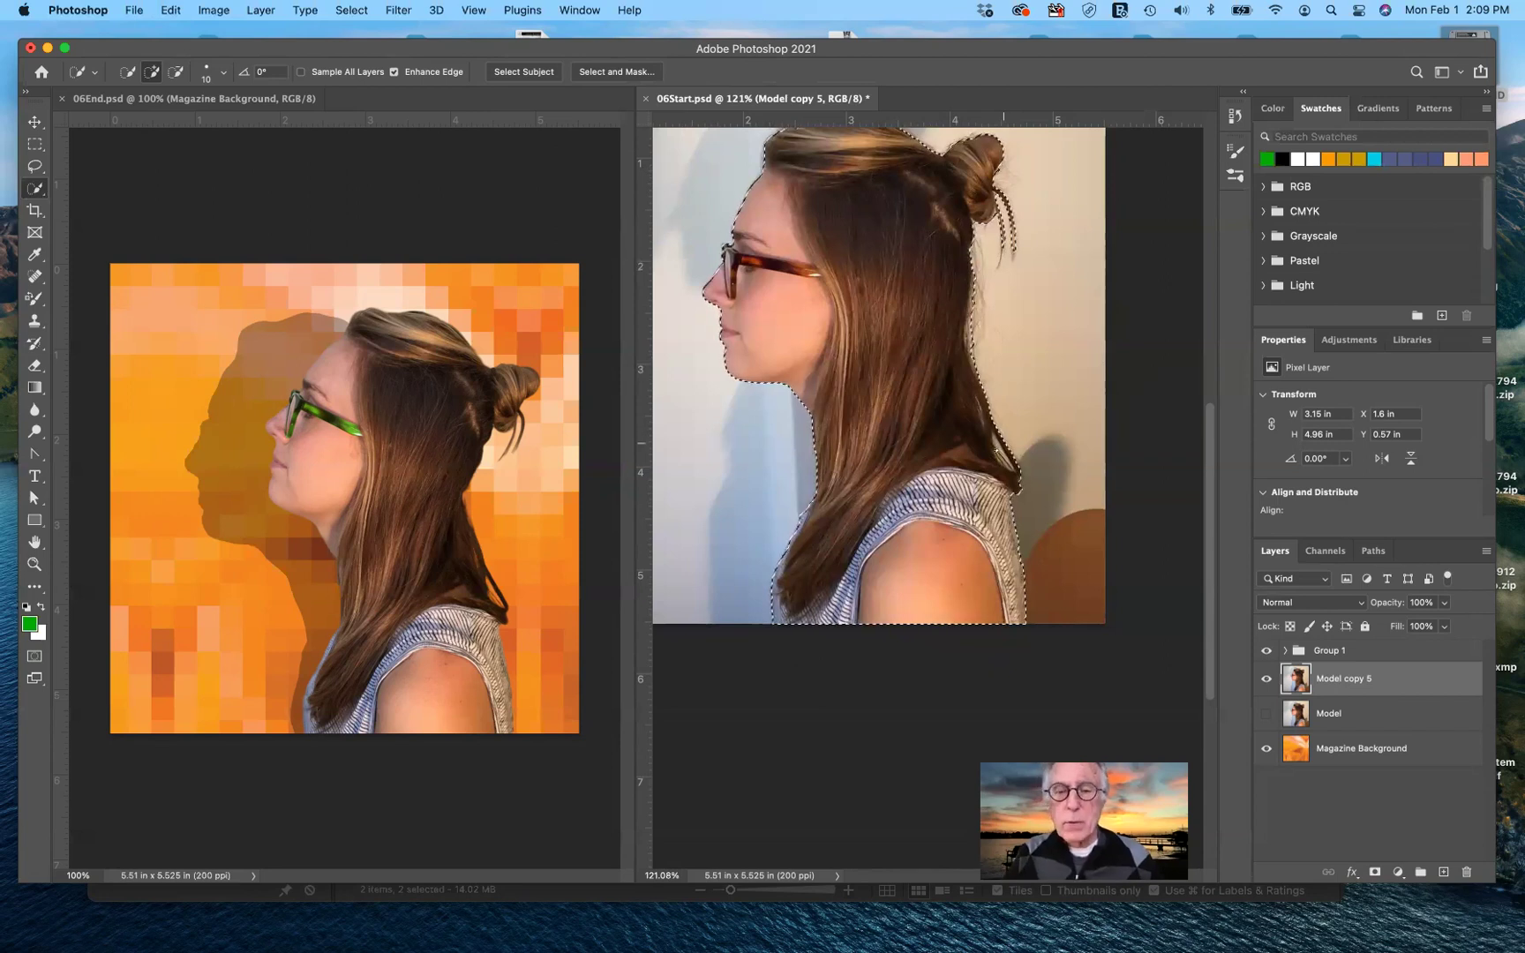
# - Subtract the background gap between the loose hair strands above the back of the shoulder from the selection
pyautogui.scroll(2, 997, 451)
pyautogui.scroll(5, 997, 451)
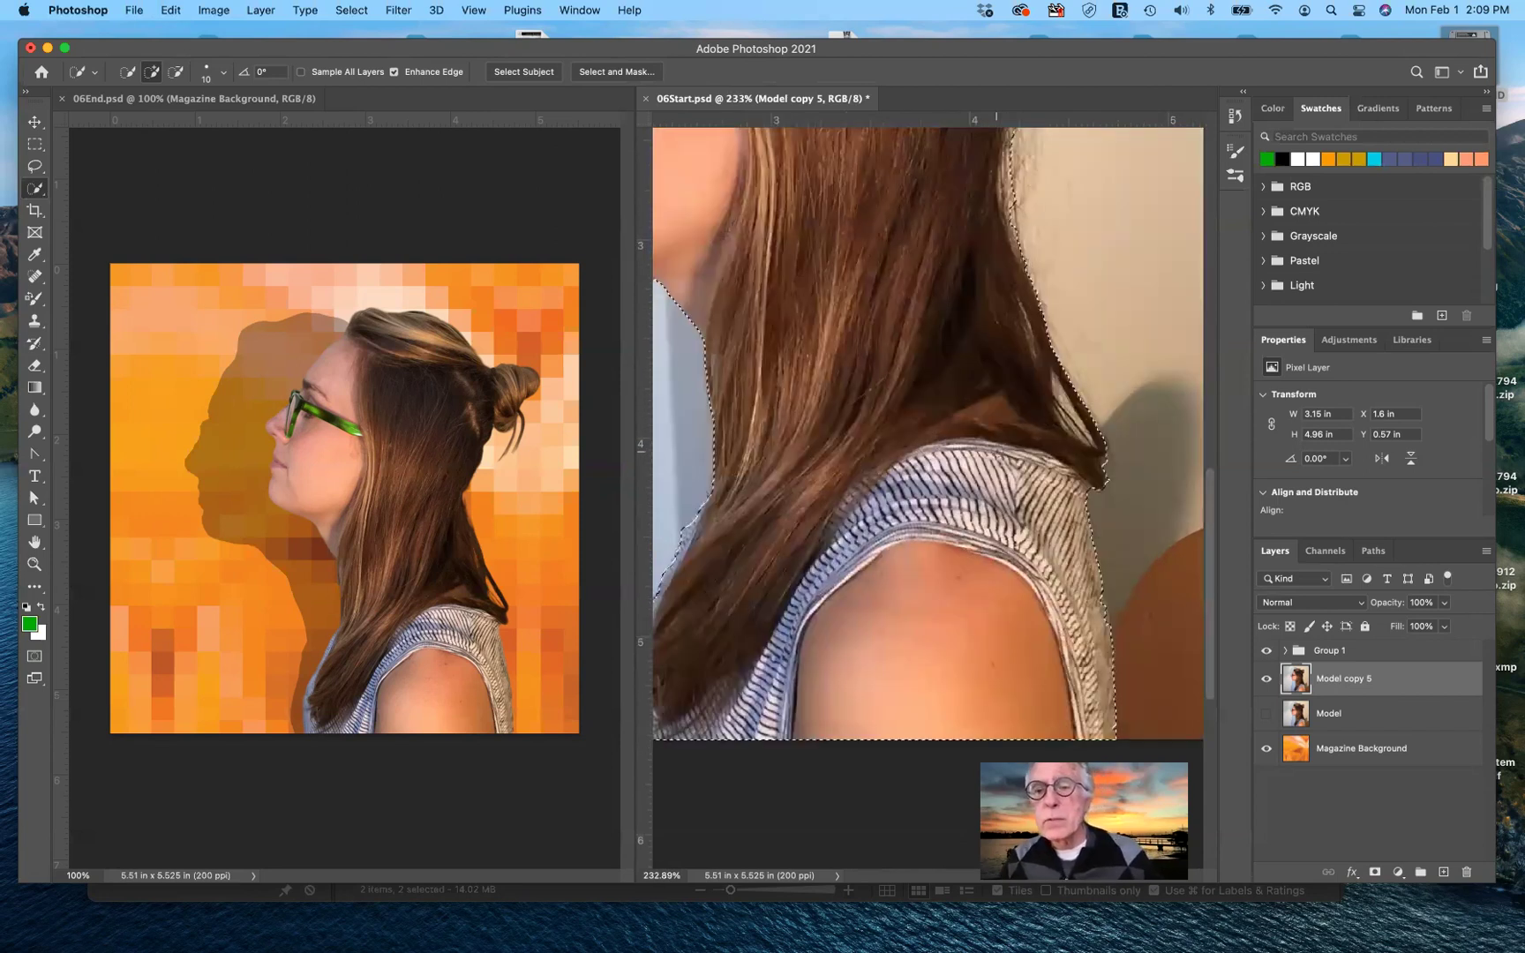
pyautogui.scroll(2, 995, 450)
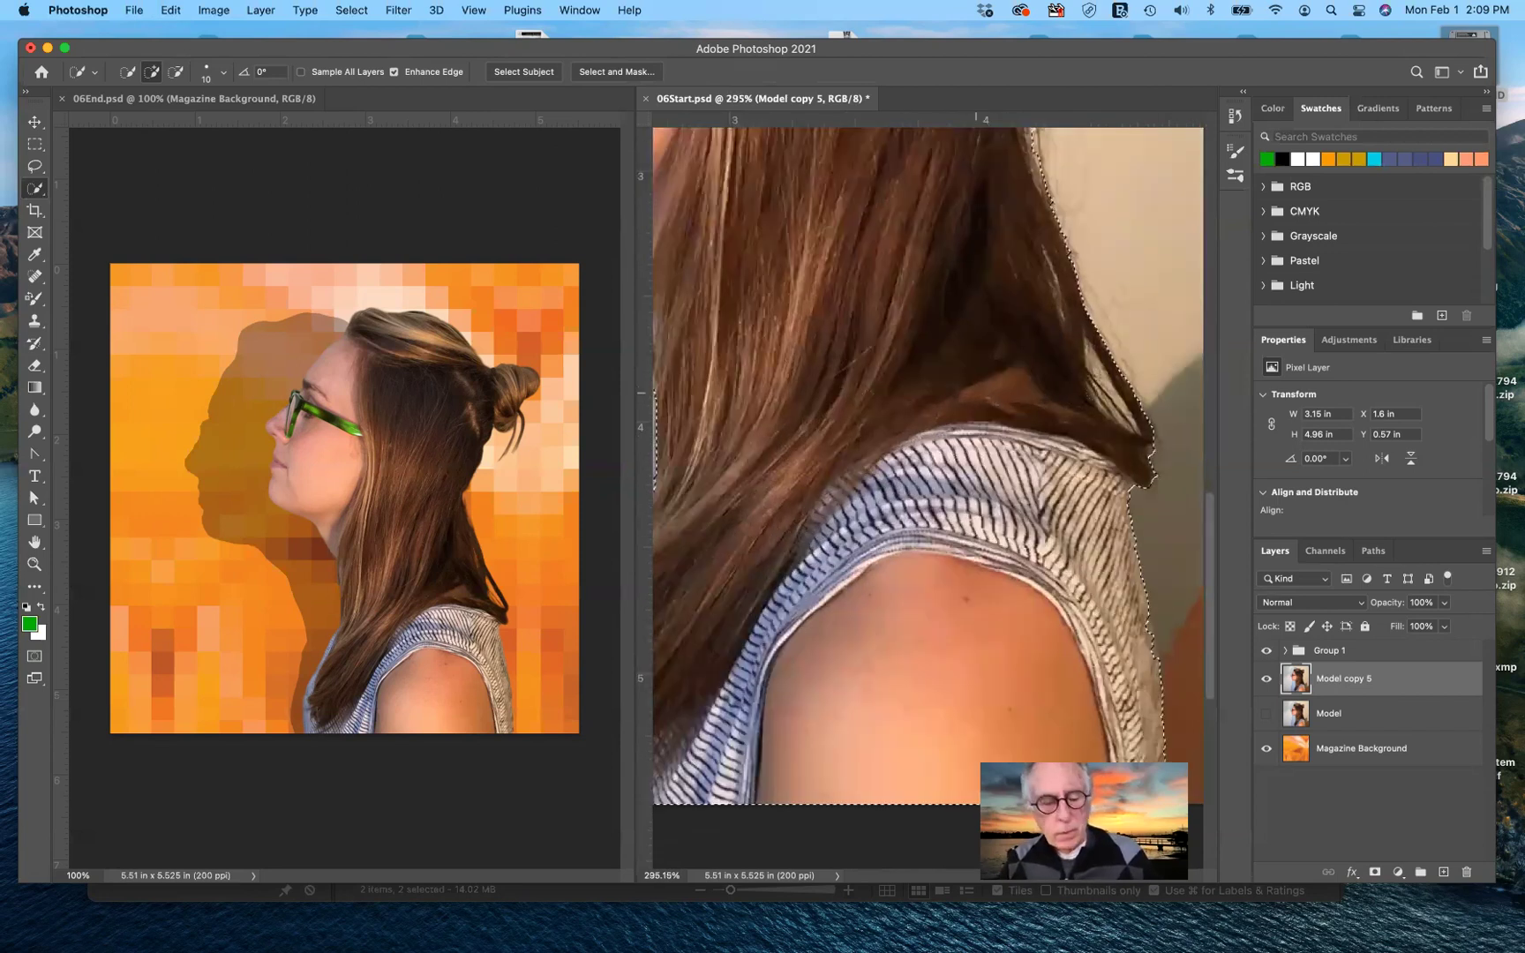
pyautogui.press('alt')
pyautogui.moveTo(1097, 366); pyautogui.dragTo(1117, 417)
pyautogui.click(1118, 419)
pyautogui.press('alt')
pyautogui.click(1120, 366)
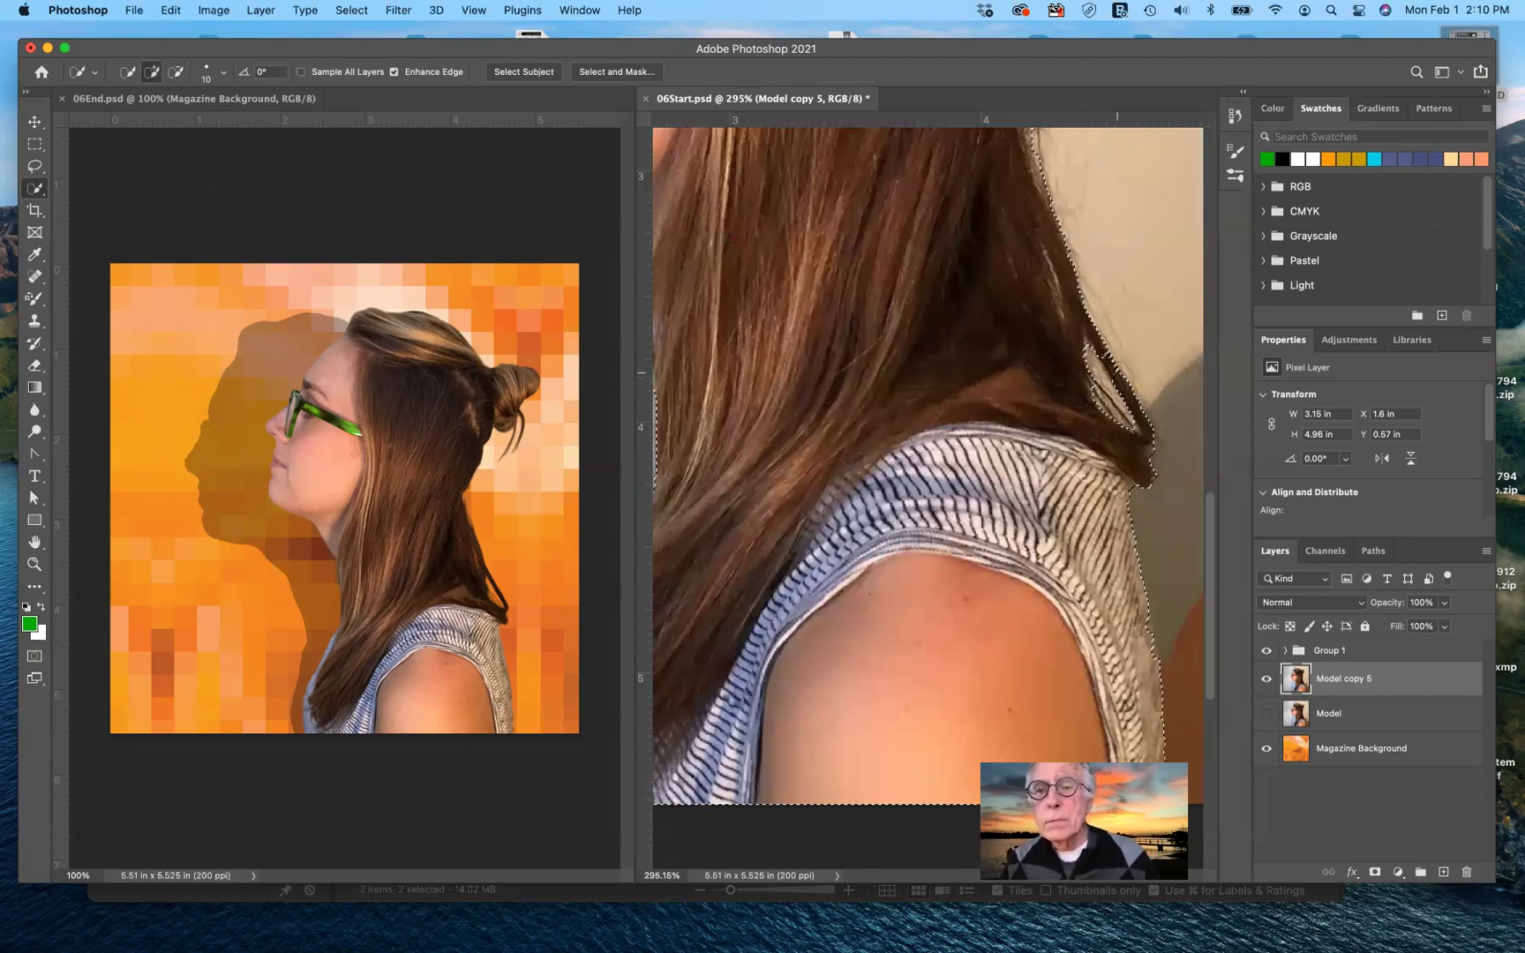
pyautogui.click(1108, 362)
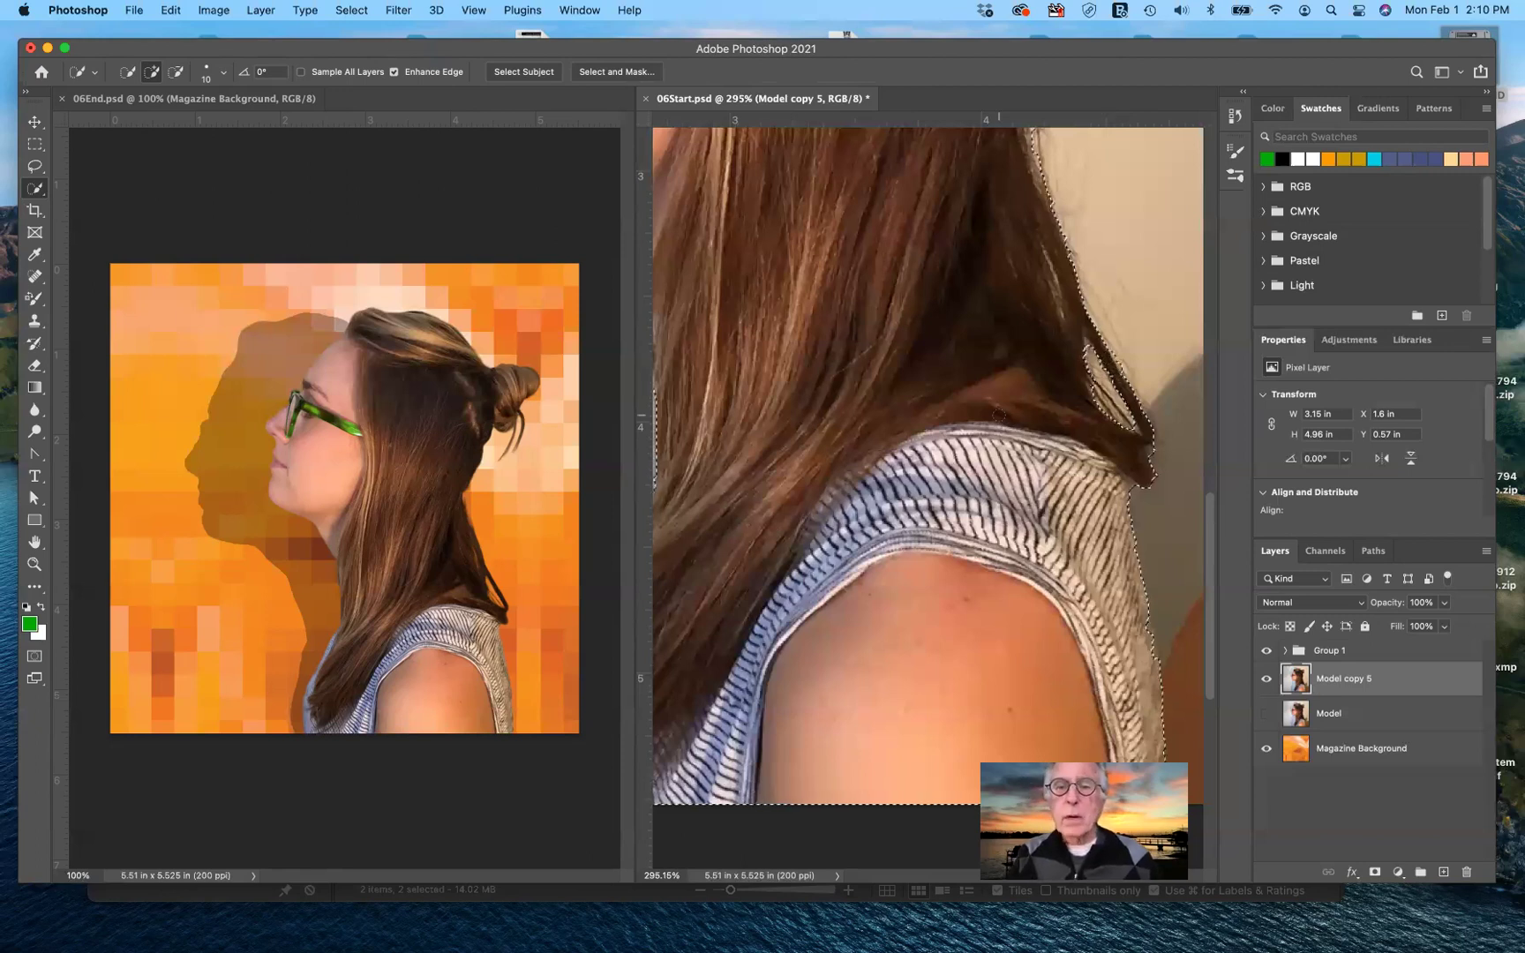
pyautogui.scroll(-5, 998, 416)
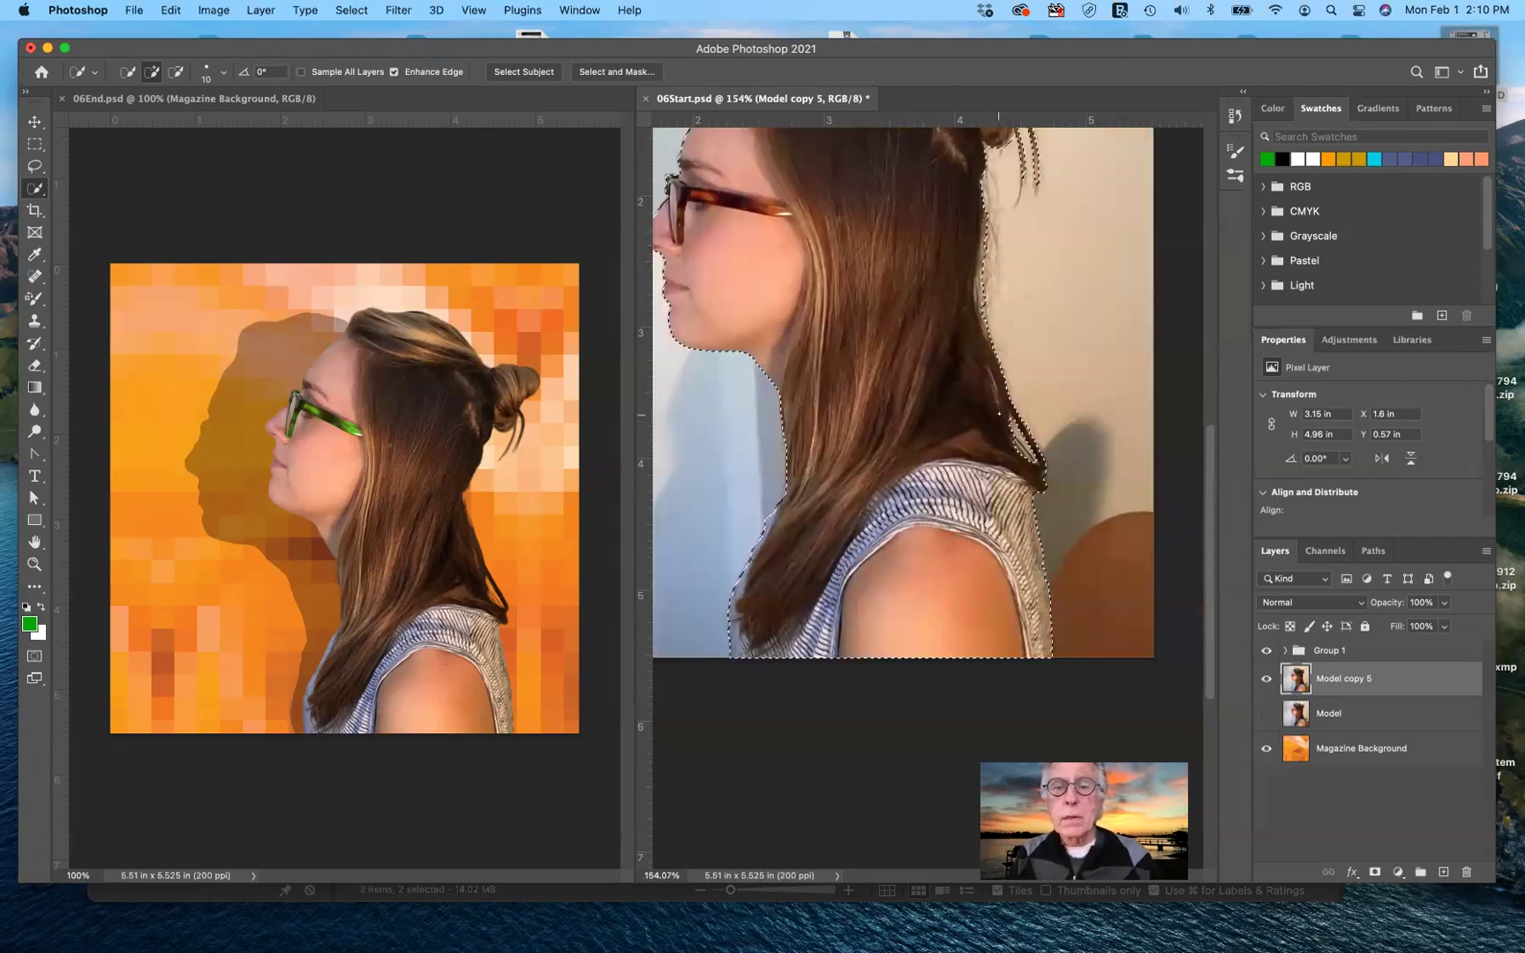
pyautogui.scroll(-4, 998, 413)
pyautogui.scroll(2, 998, 414)
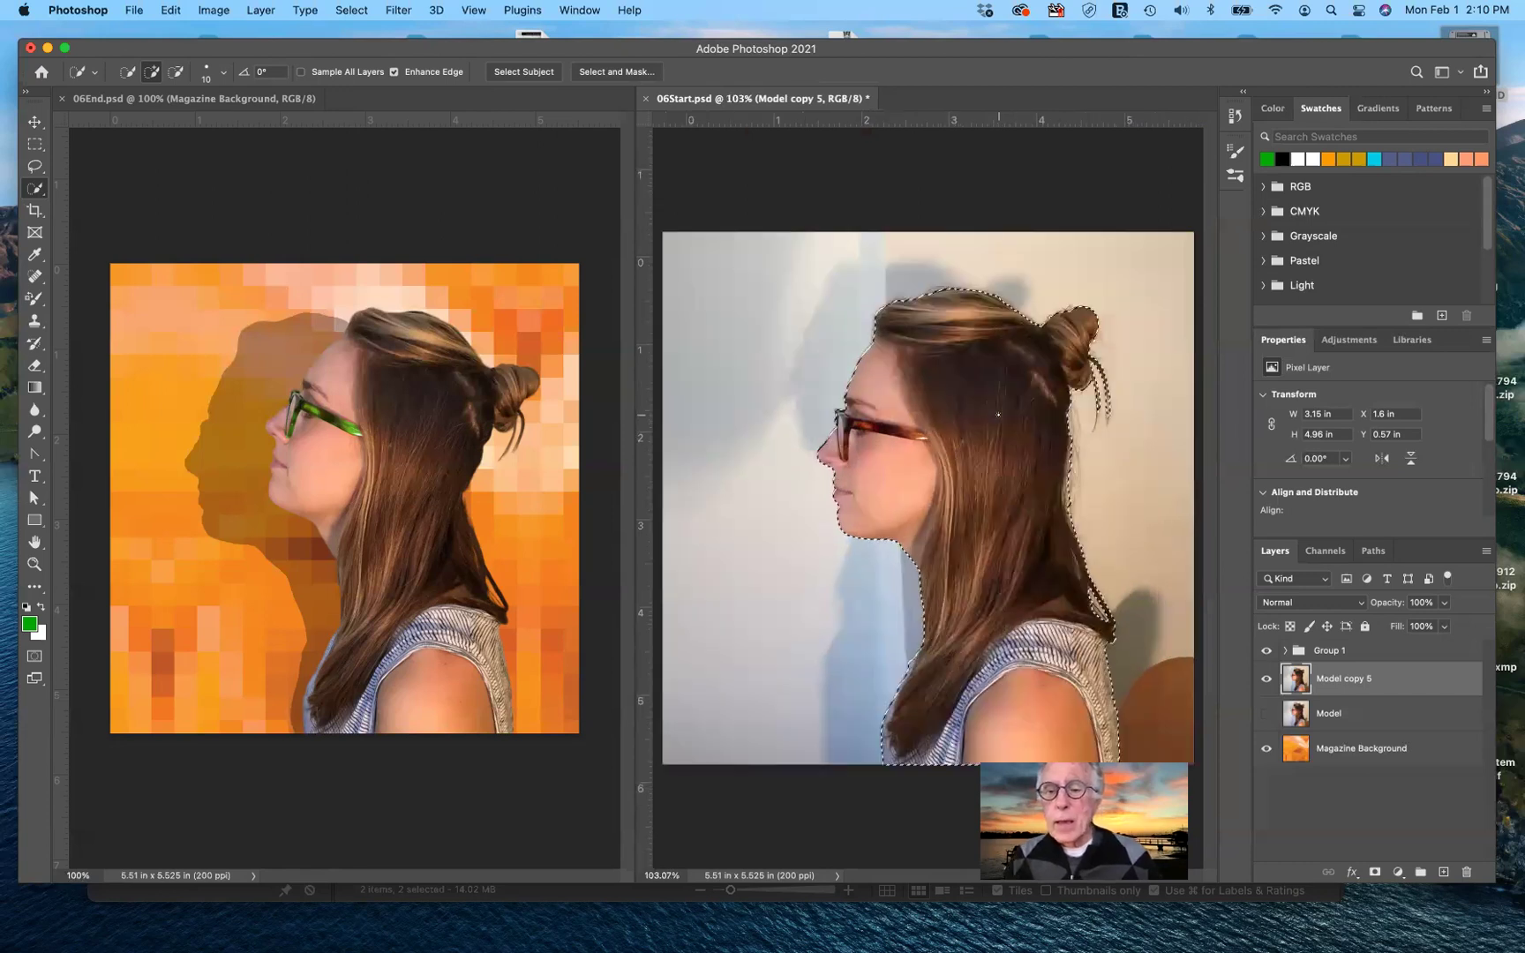
pyautogui.scroll(1, 998, 415)
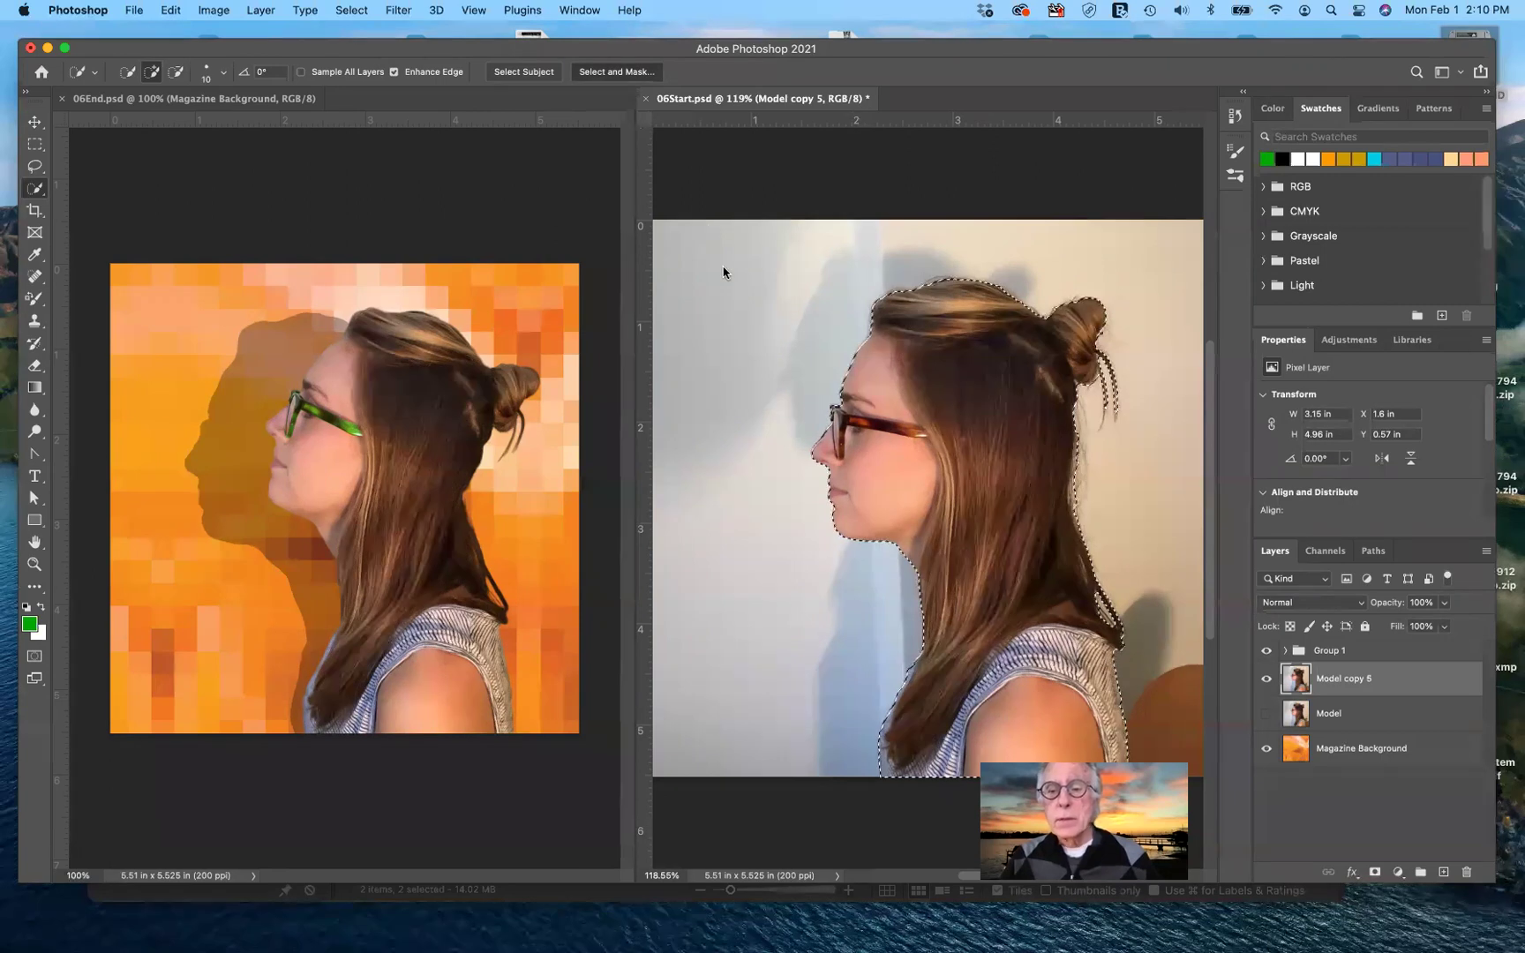
pyautogui.press('super+alt+r')
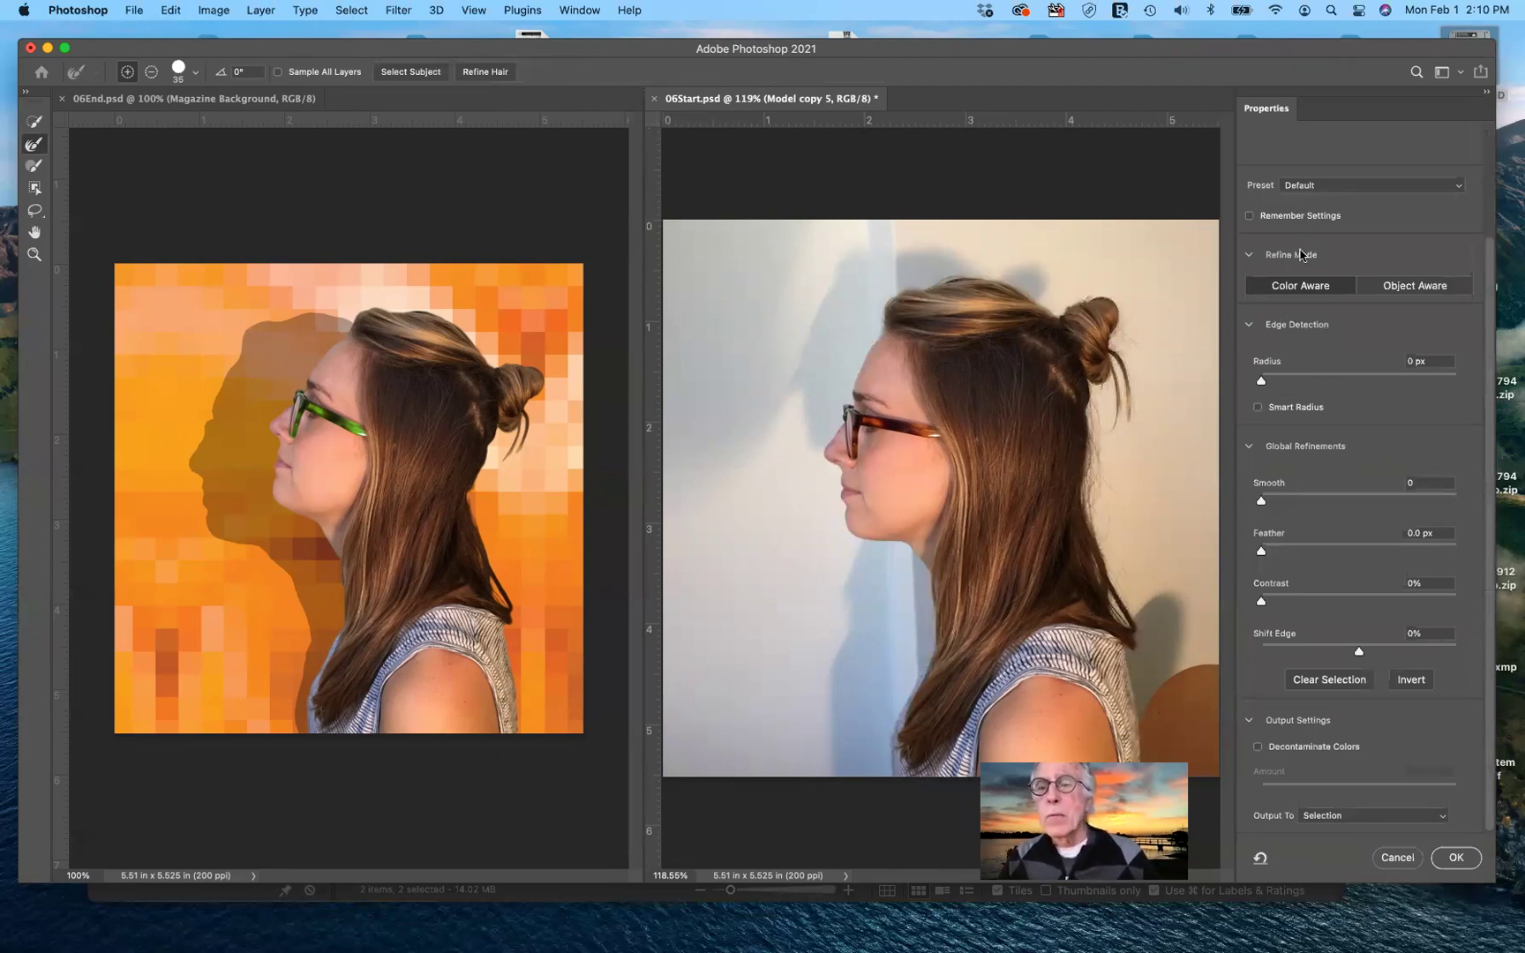
pyautogui.scroll(3, 1319, 236)
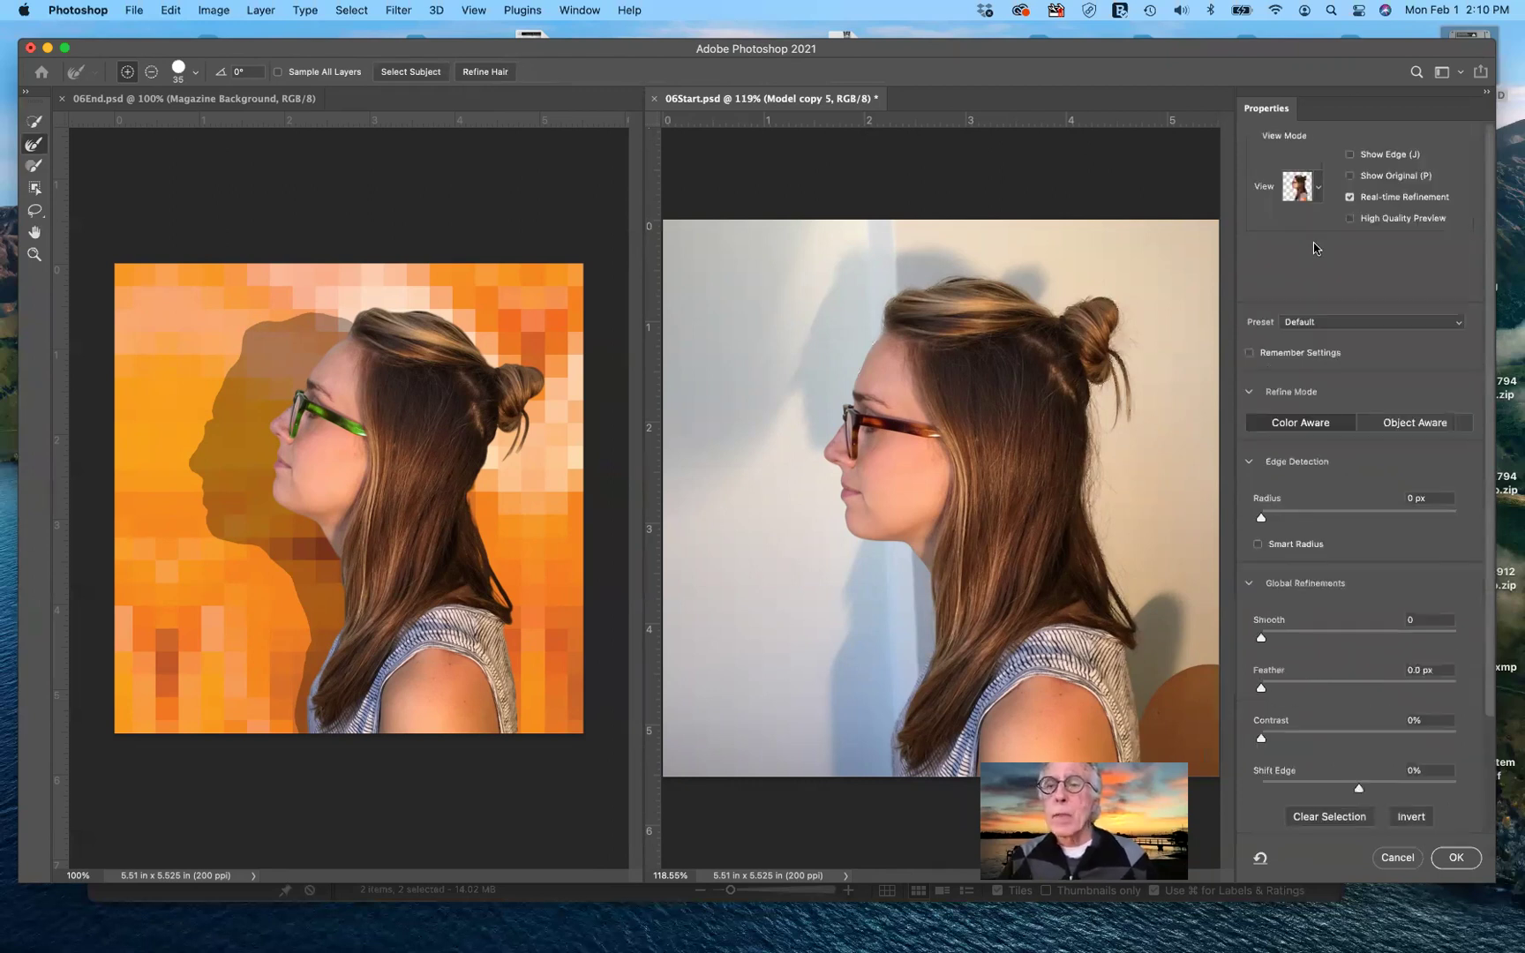
pyautogui.click(1318, 194)
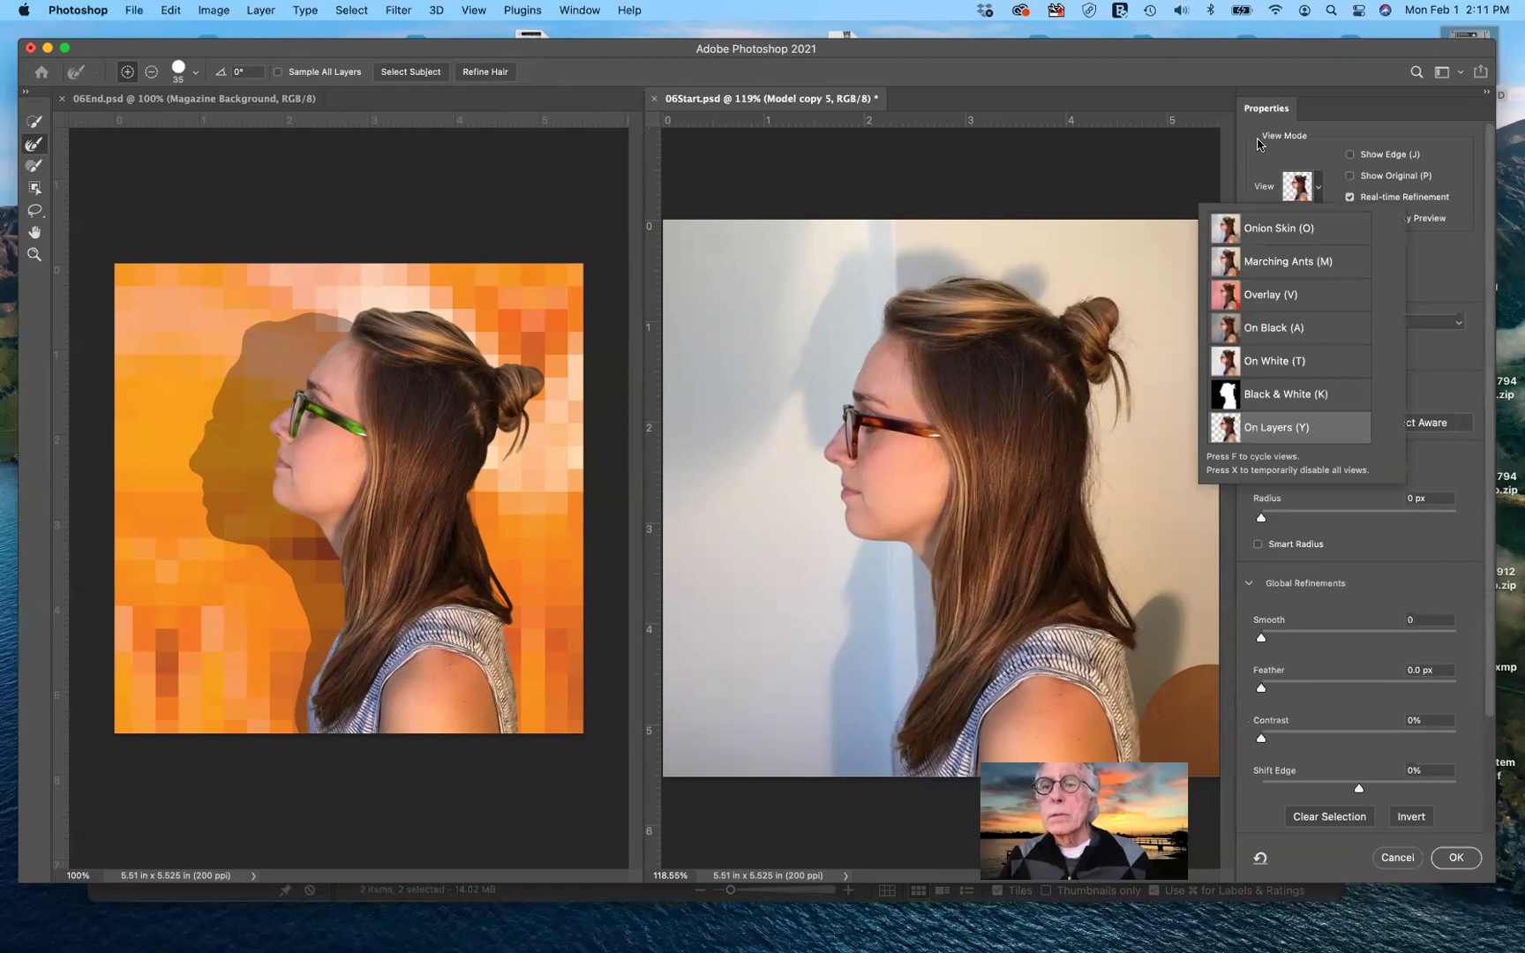
pyautogui.click(1351, 176)
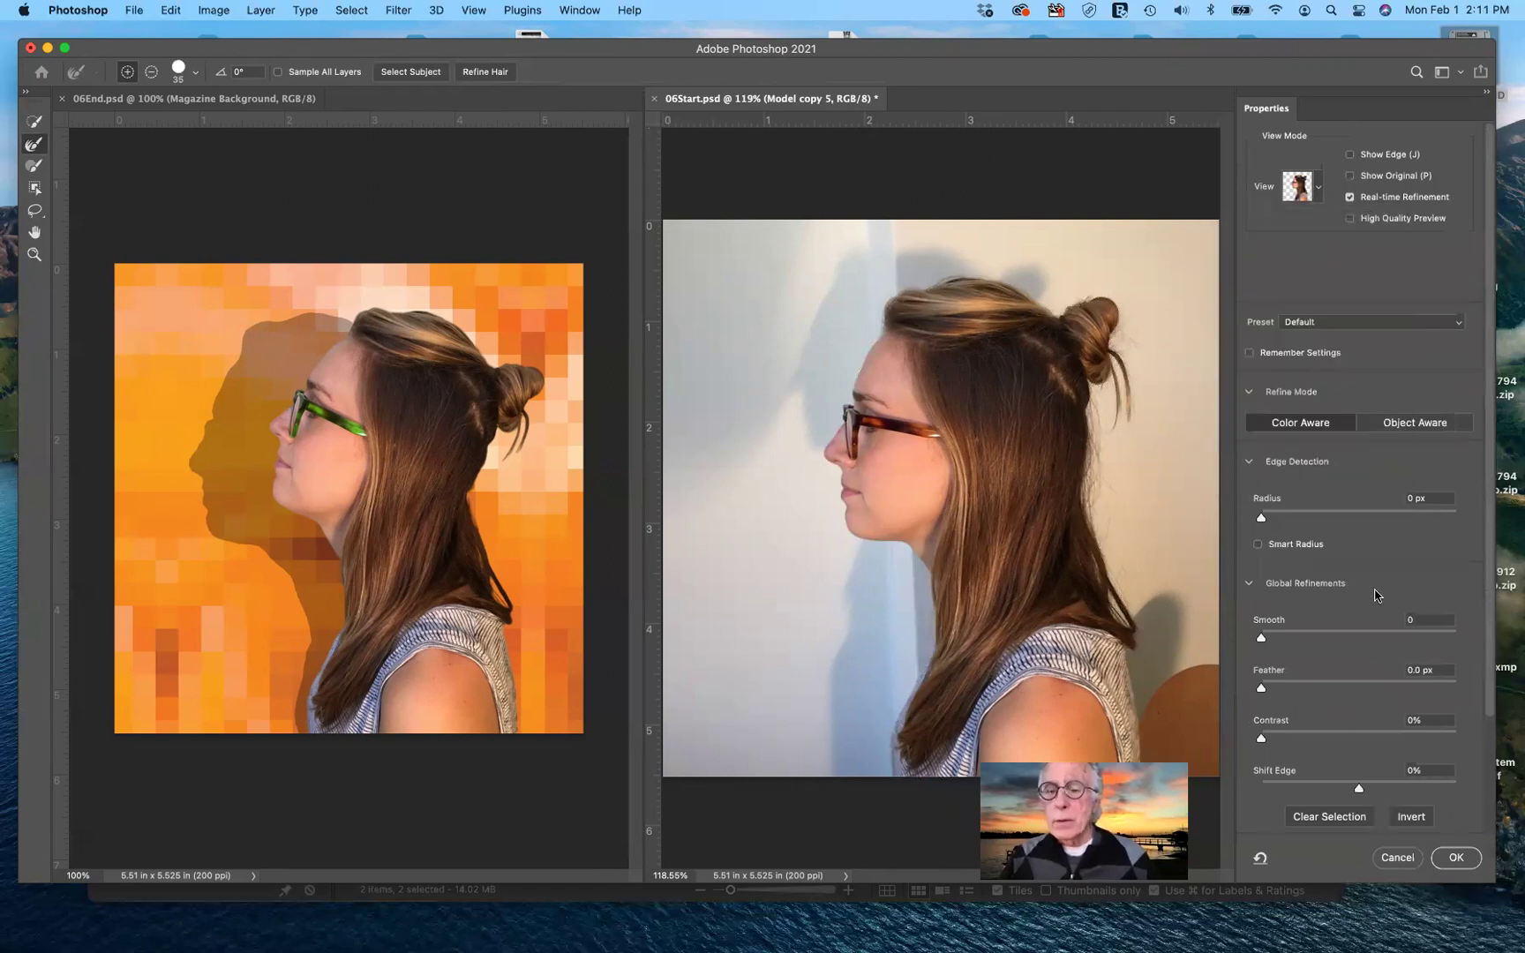
pyautogui.click(1401, 856)
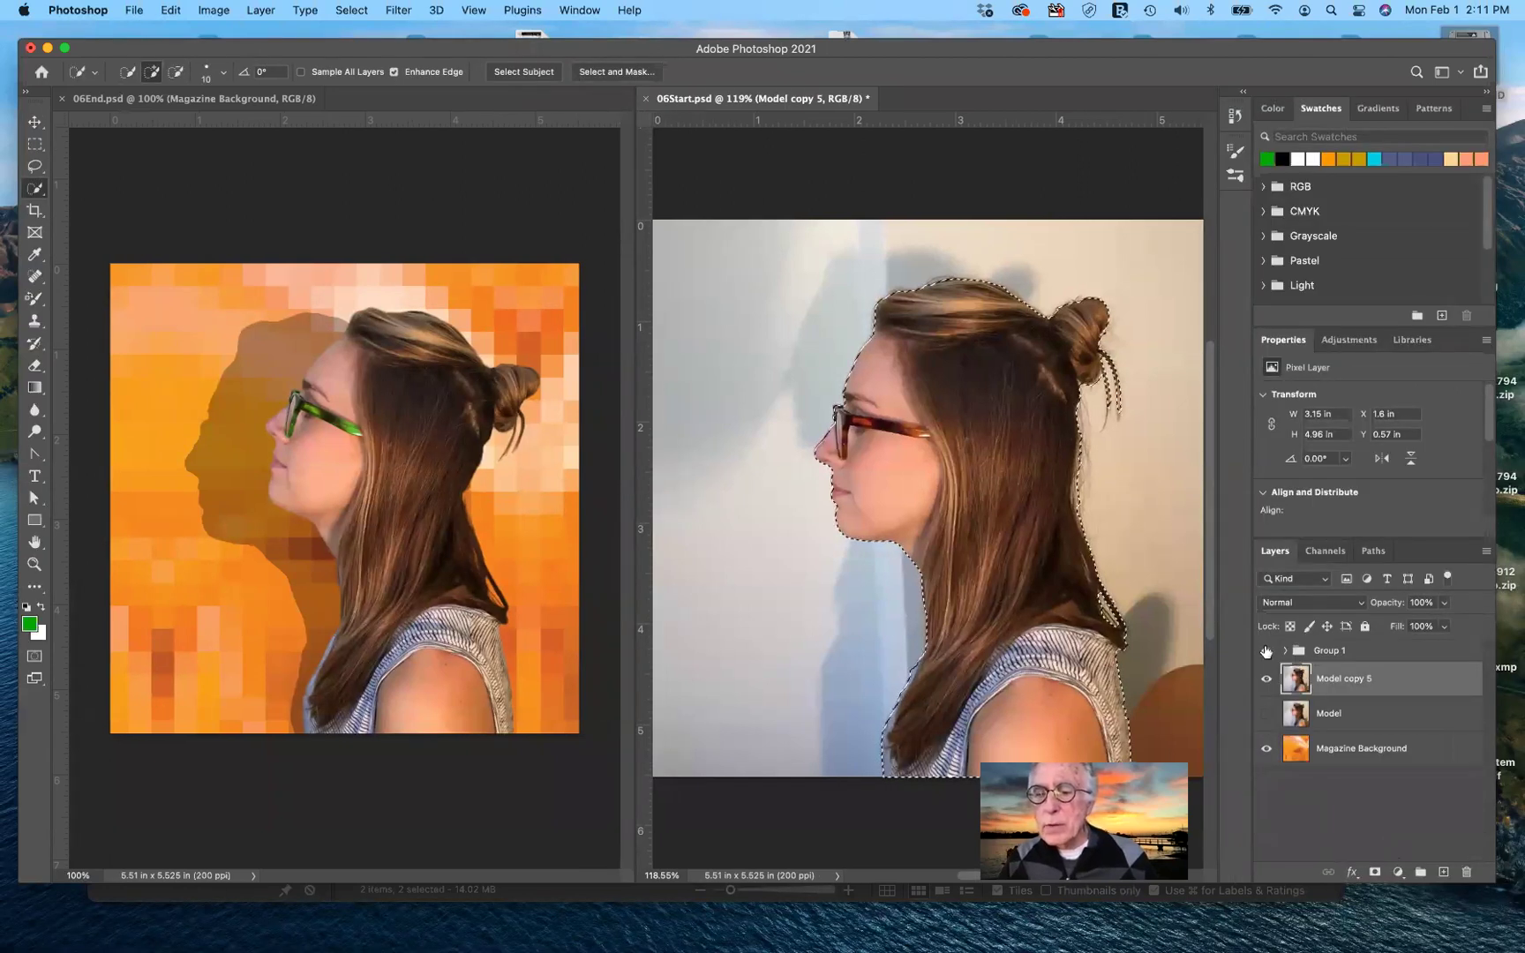
# - Hide Group 1 and open the selection in the Select and Mask workspace
pyautogui.click(1267, 650)
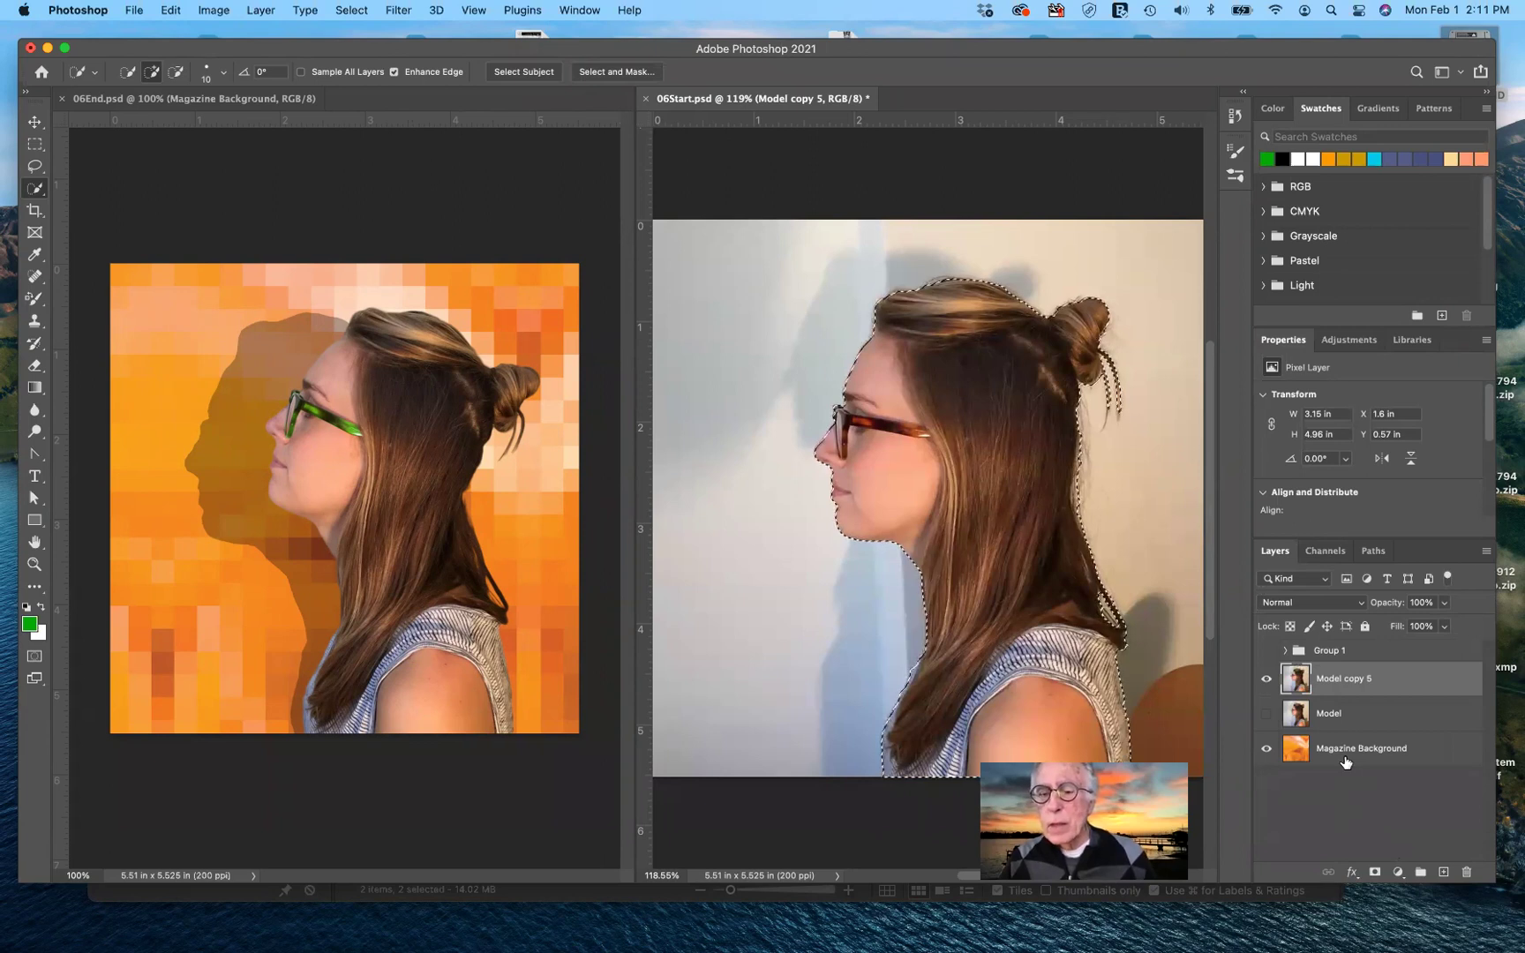
pyautogui.click(533, 76)
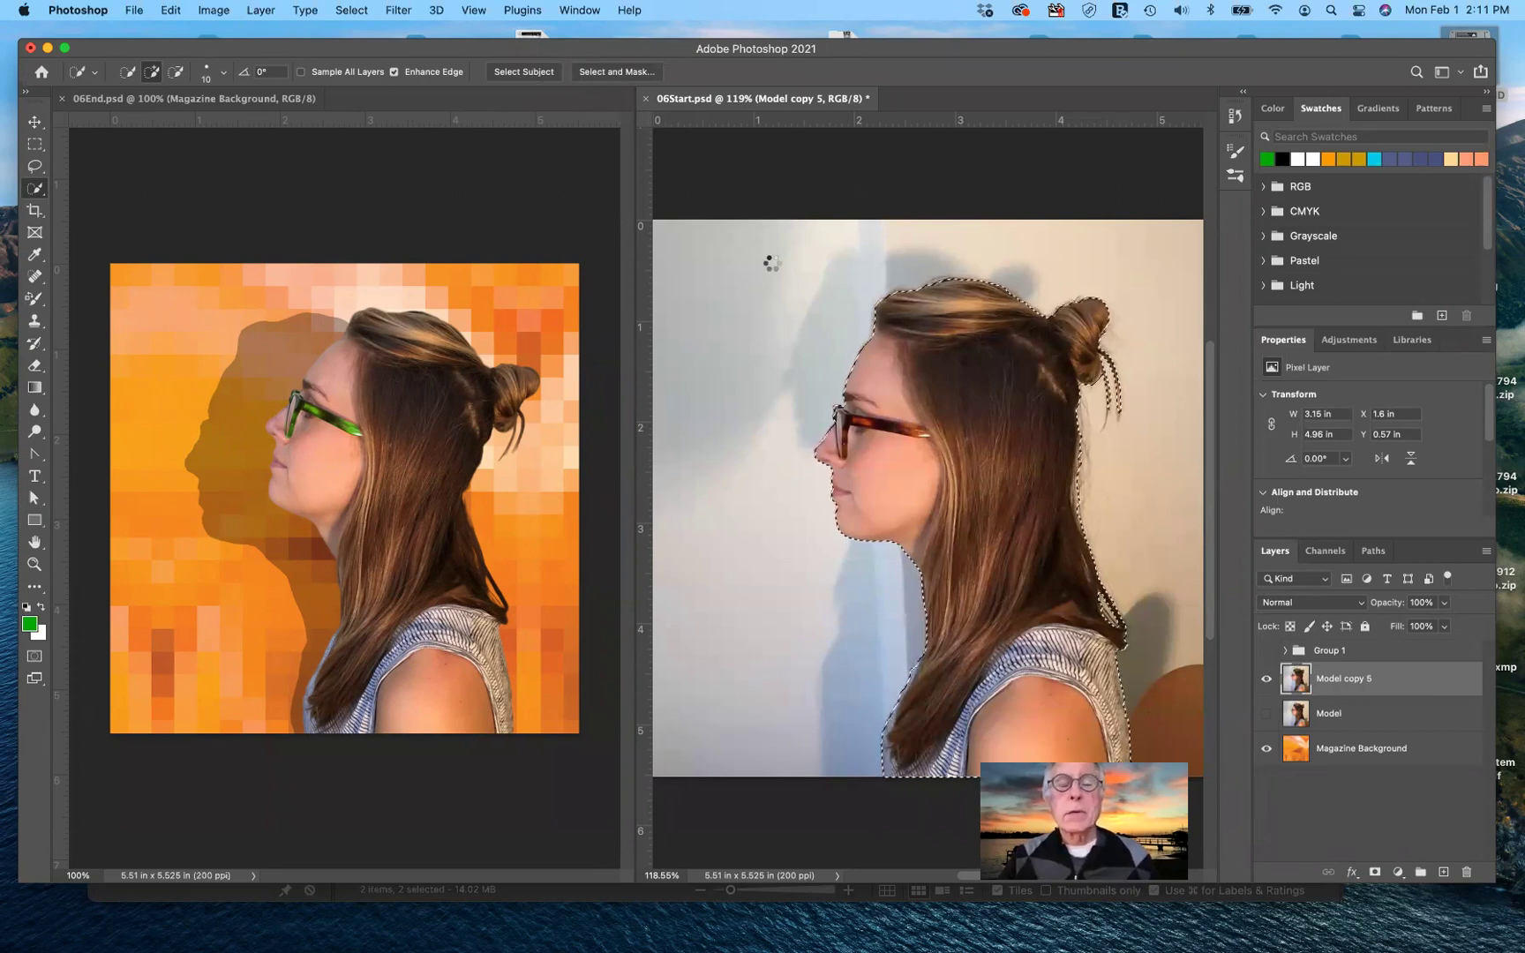
pyautogui.press('super+alt+r')
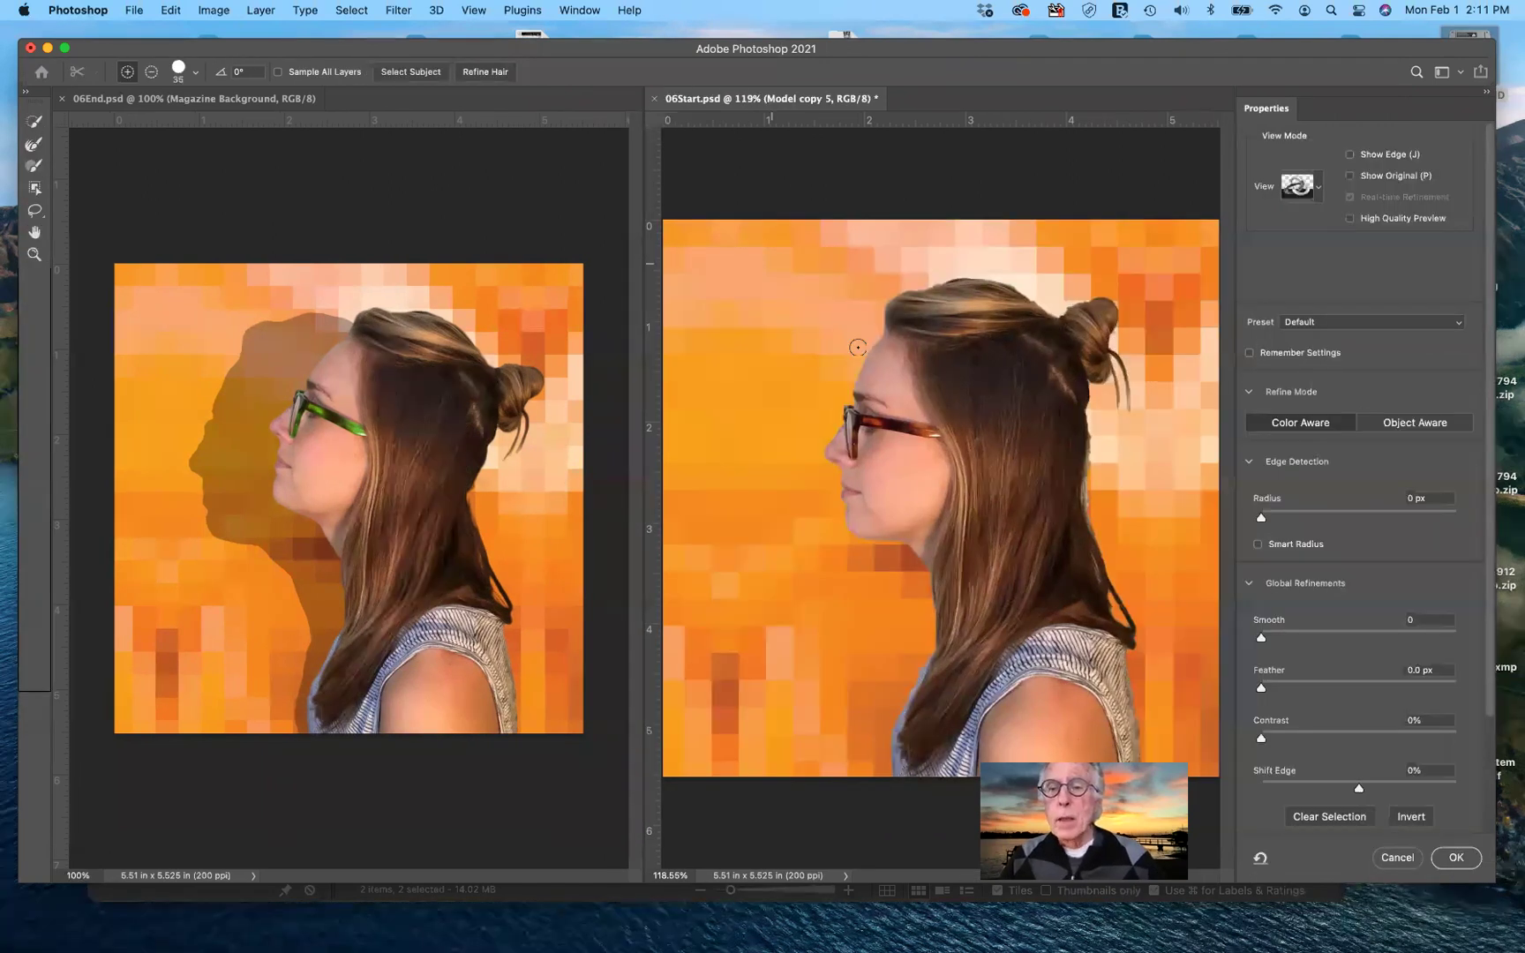
# - Preview the selection in the Black & White and On Layers views, and set the view mode to Overlay
pyautogui.click(1319, 187)
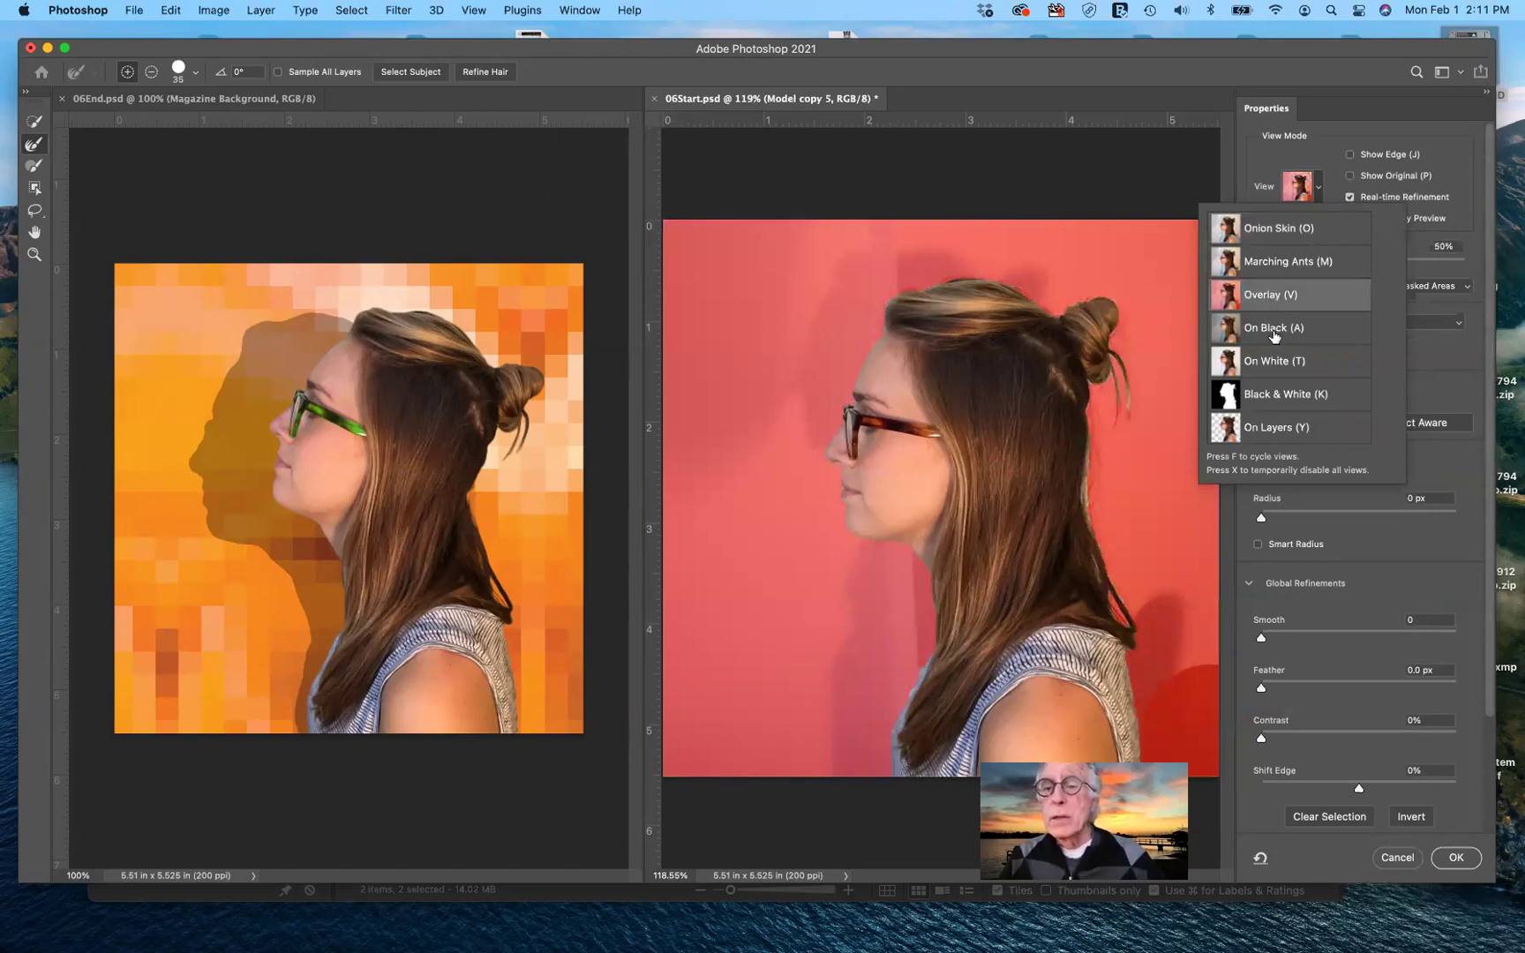
pyautogui.click(1284, 399)
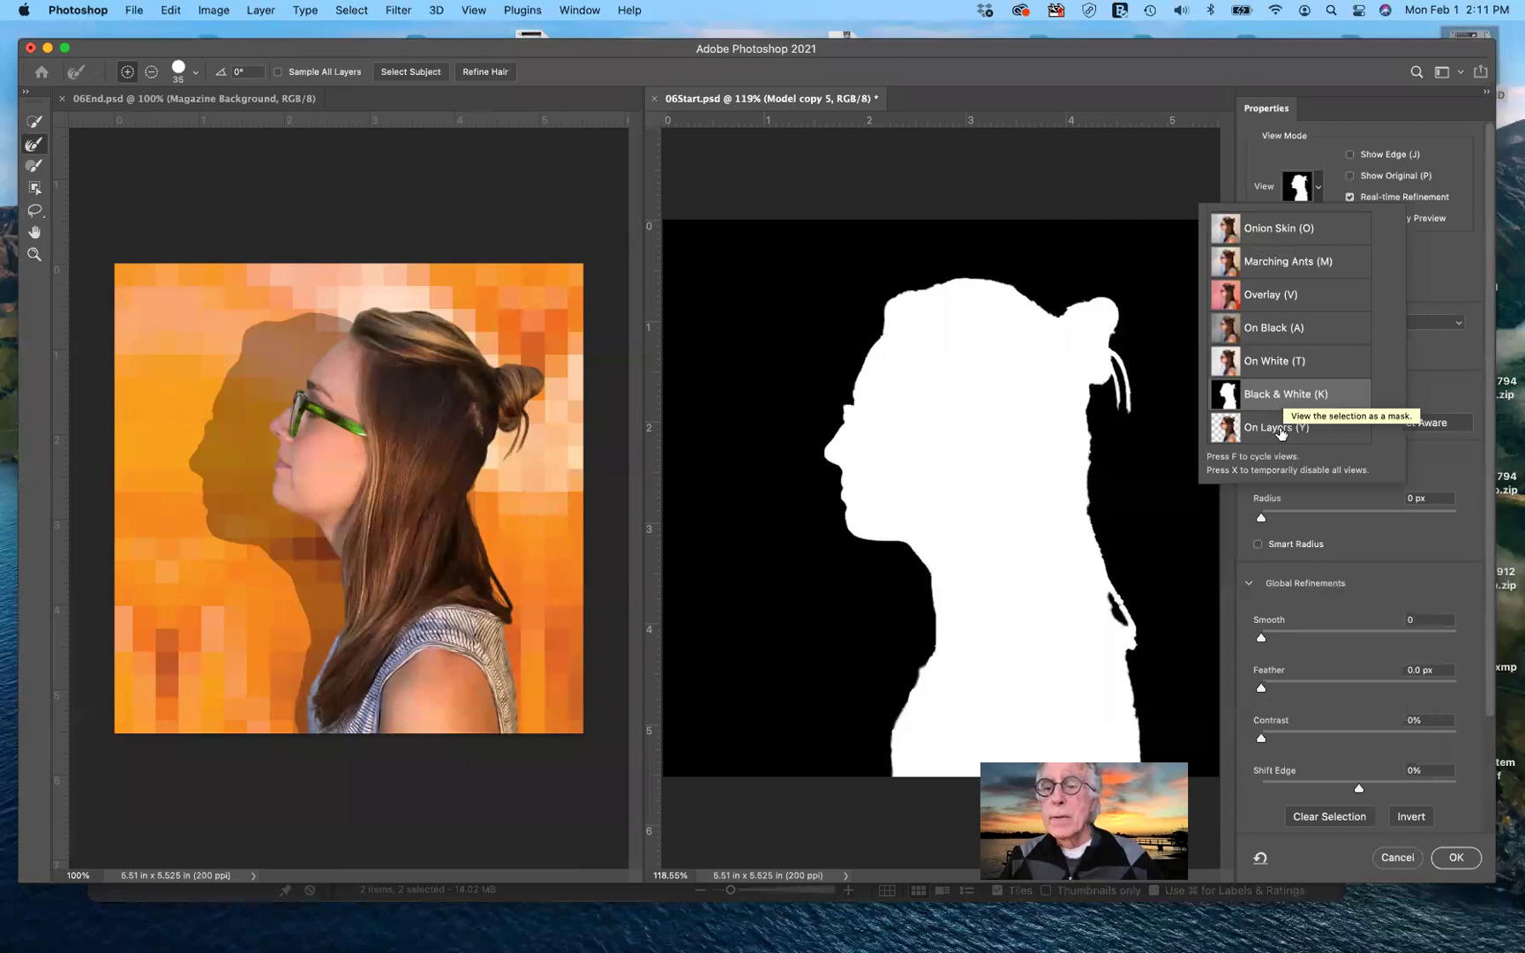
pyautogui.click(1279, 429)
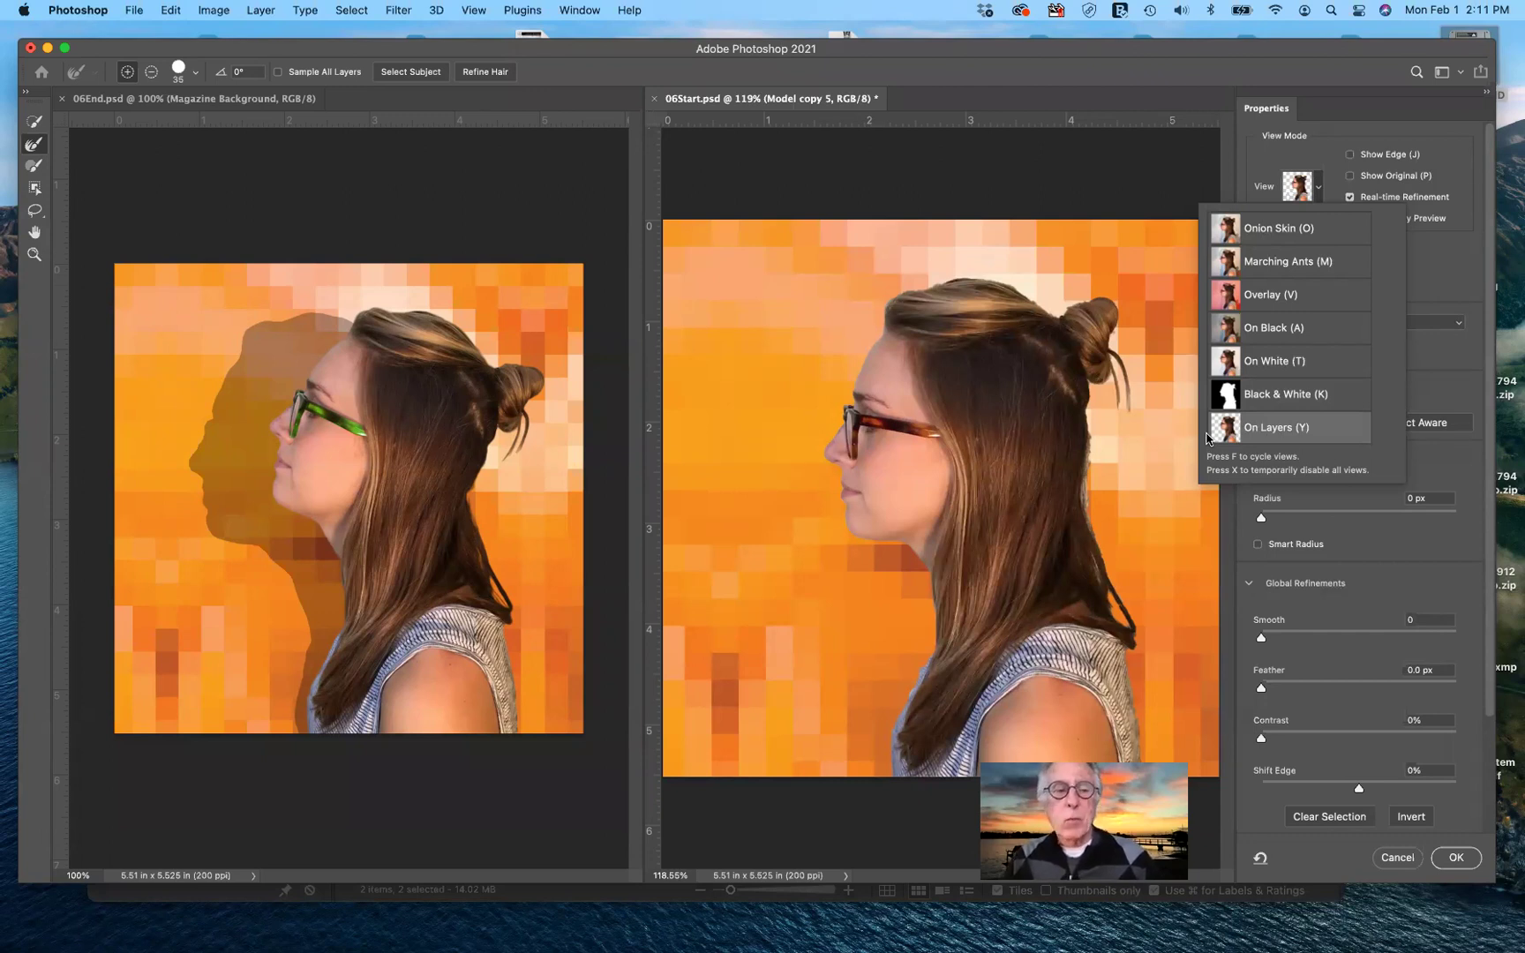
pyautogui.click(1268, 298)
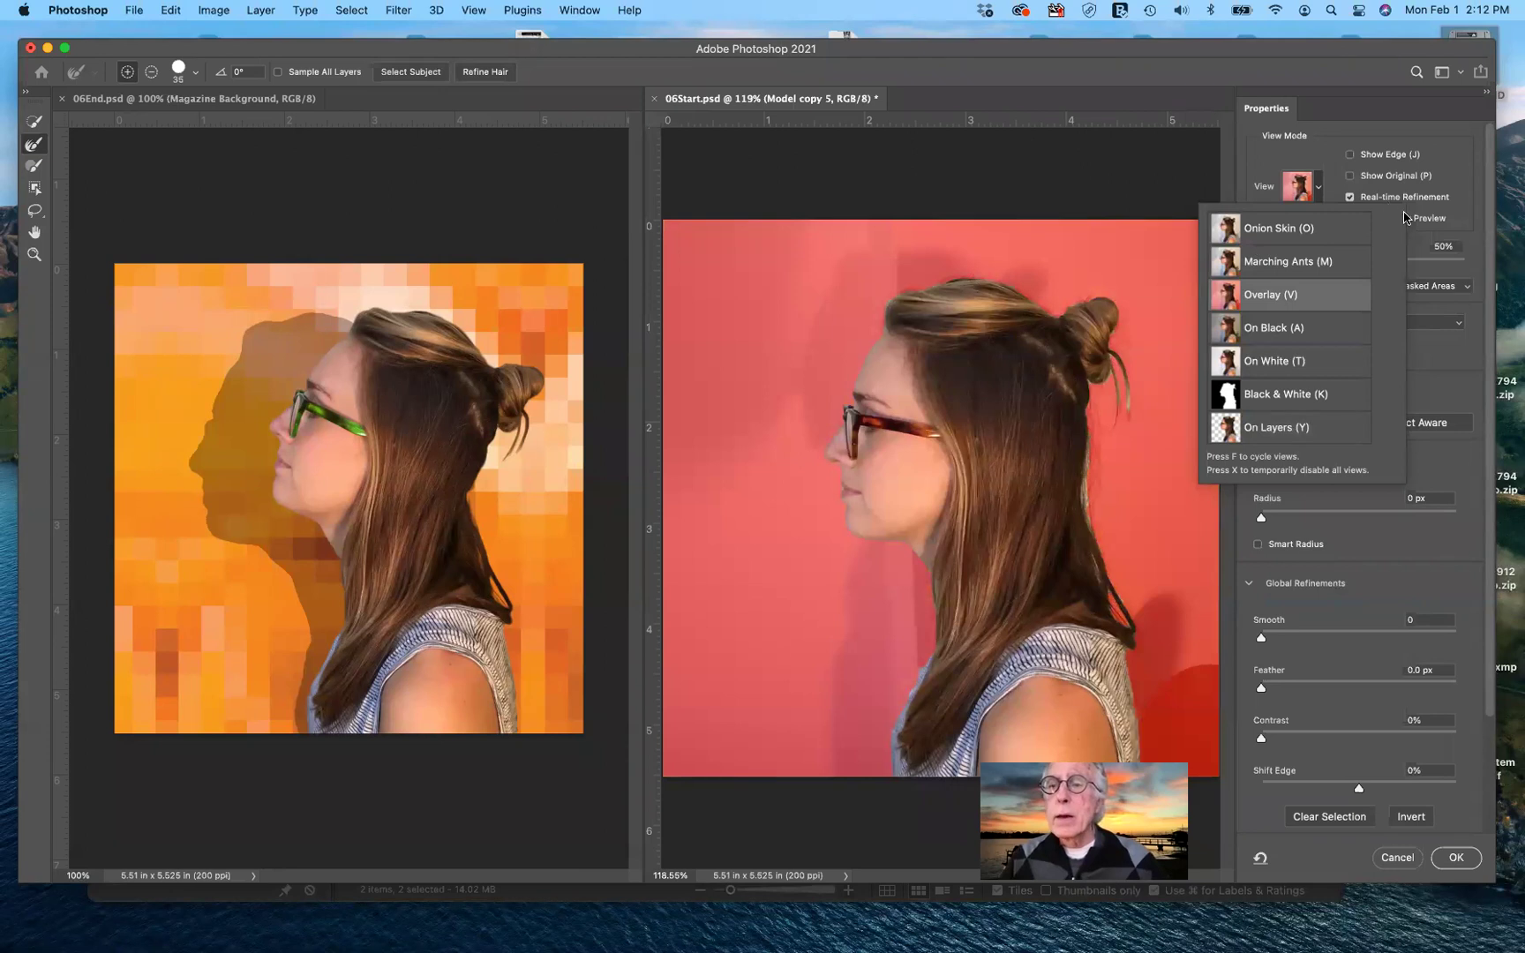
# - Turn on Smart Radius and set the edge detection radius to 2 px
pyautogui.click(1329, 156)
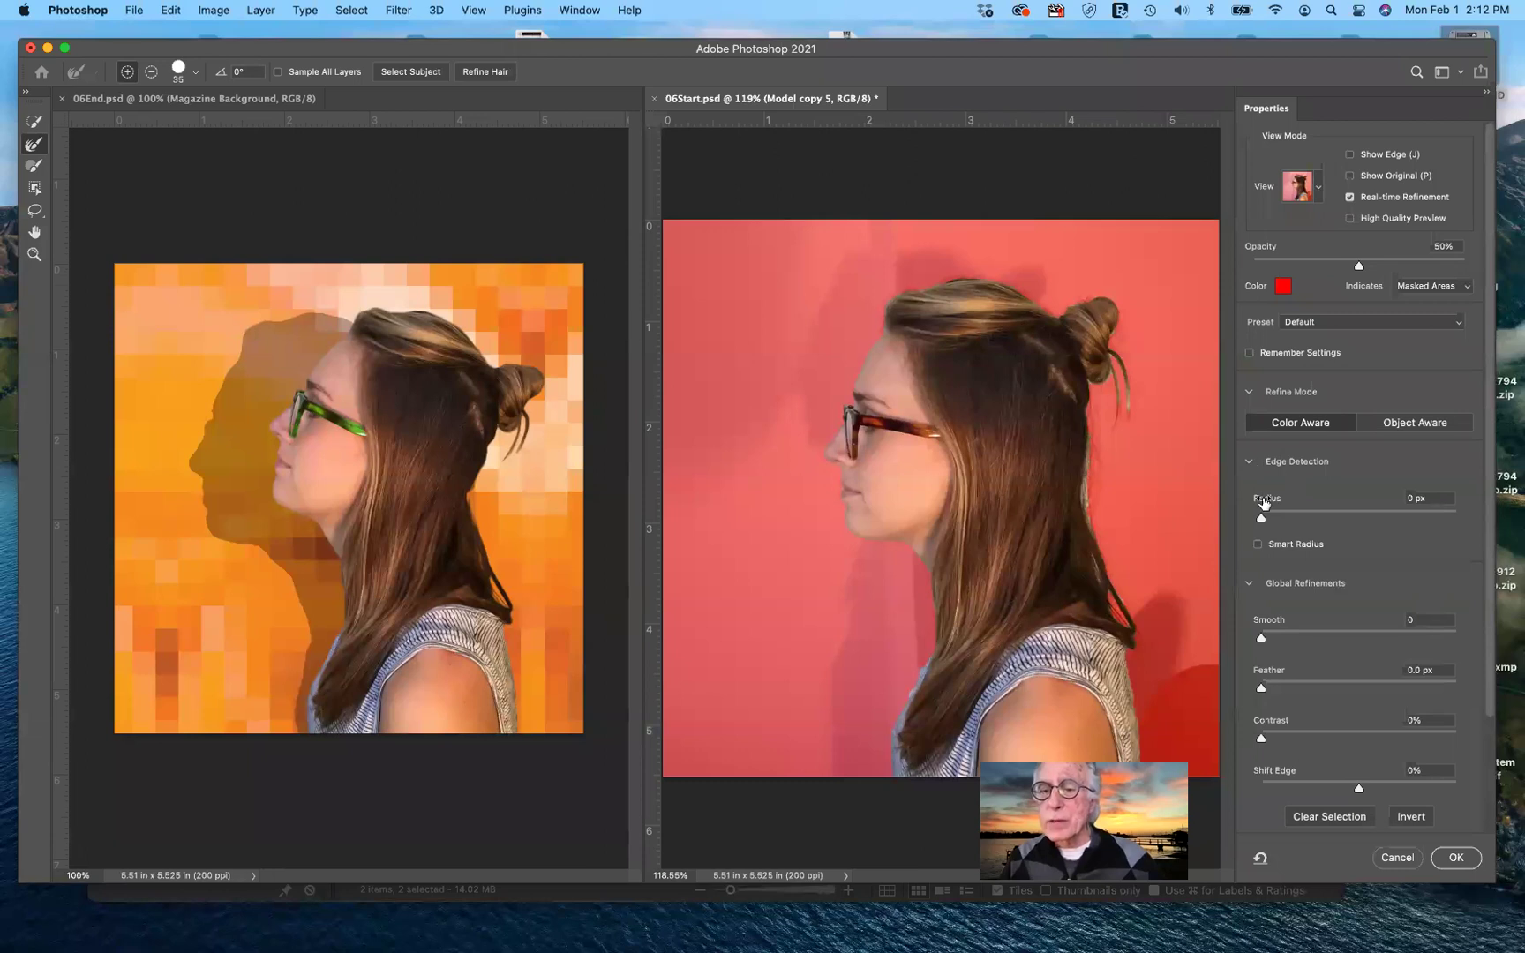
pyautogui.click(1259, 549)
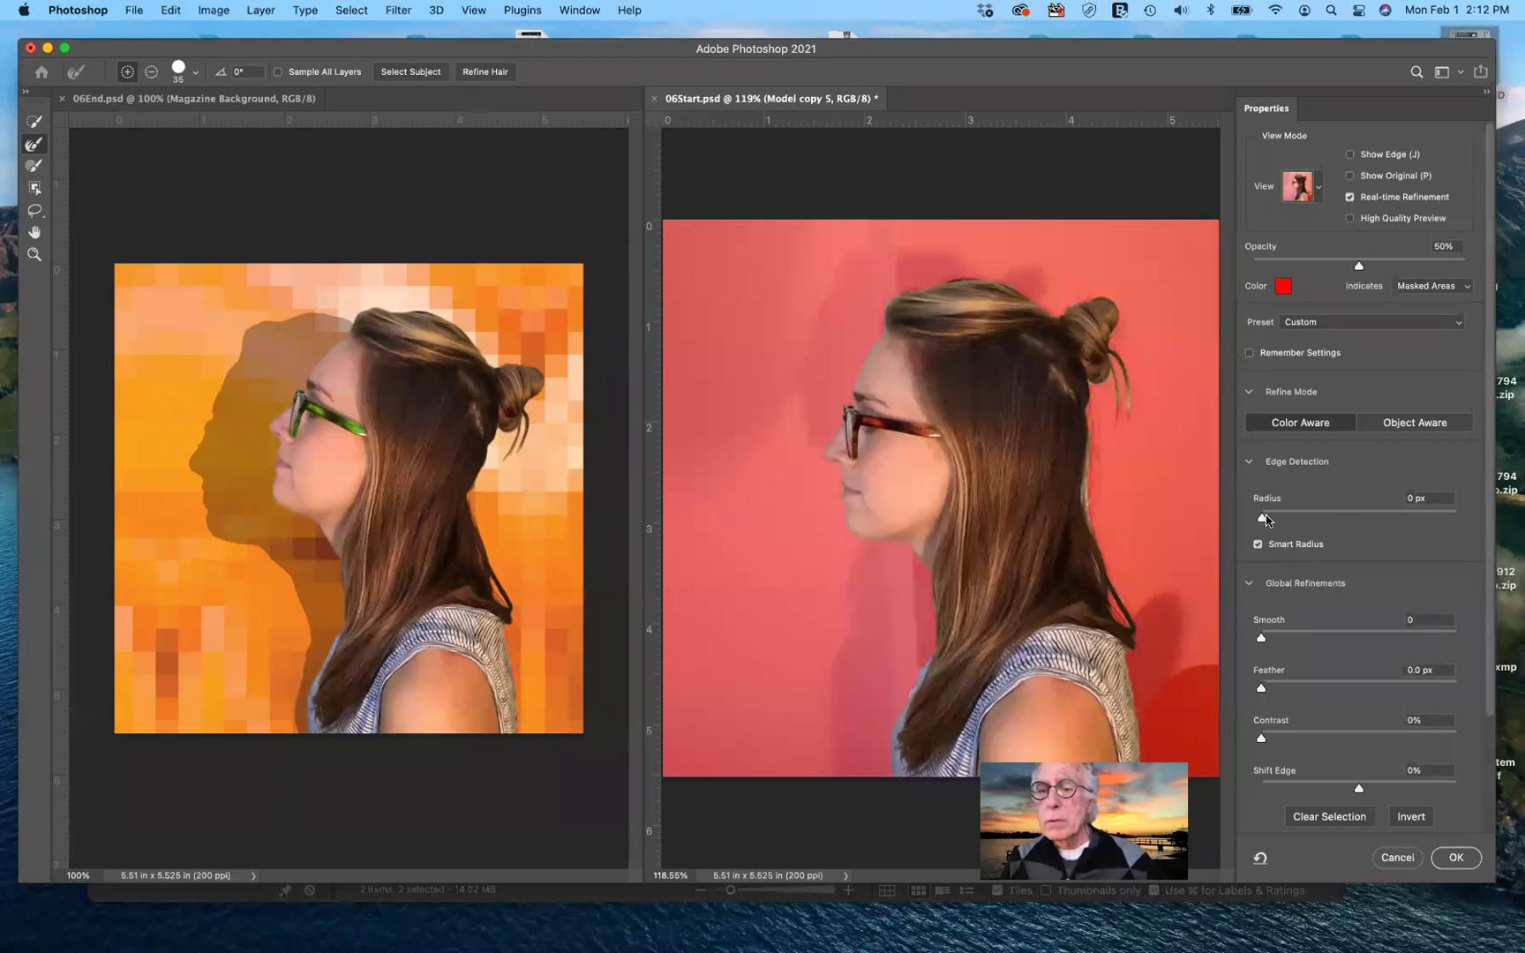
pyautogui.moveTo(1268, 522); pyautogui.dragTo(1277, 524)
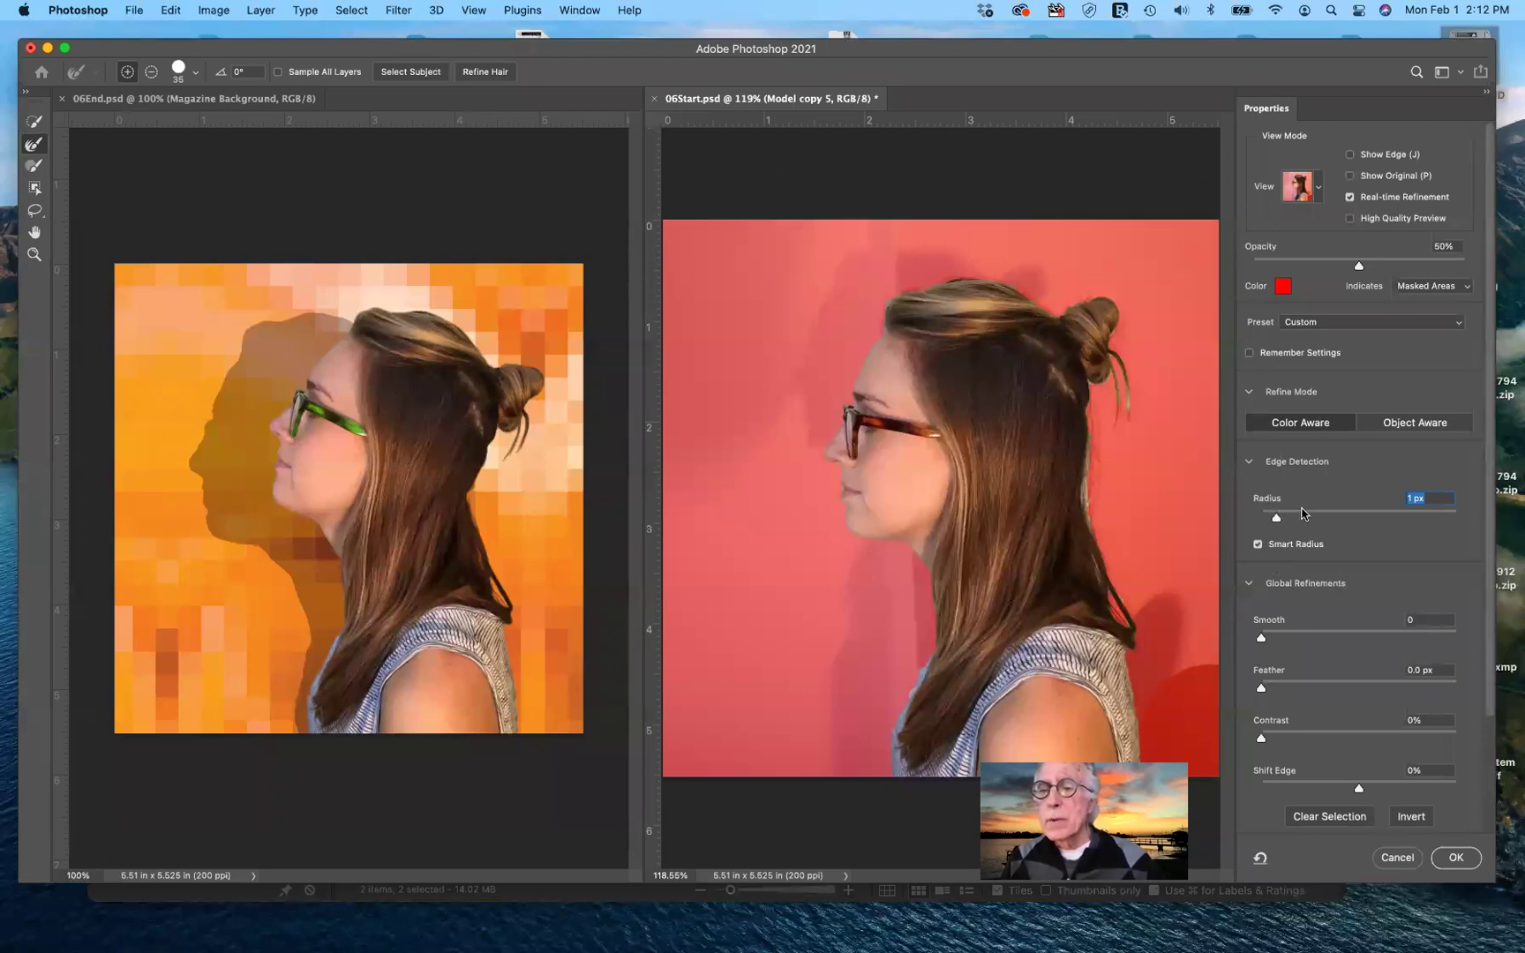
pyautogui.click(1402, 502)
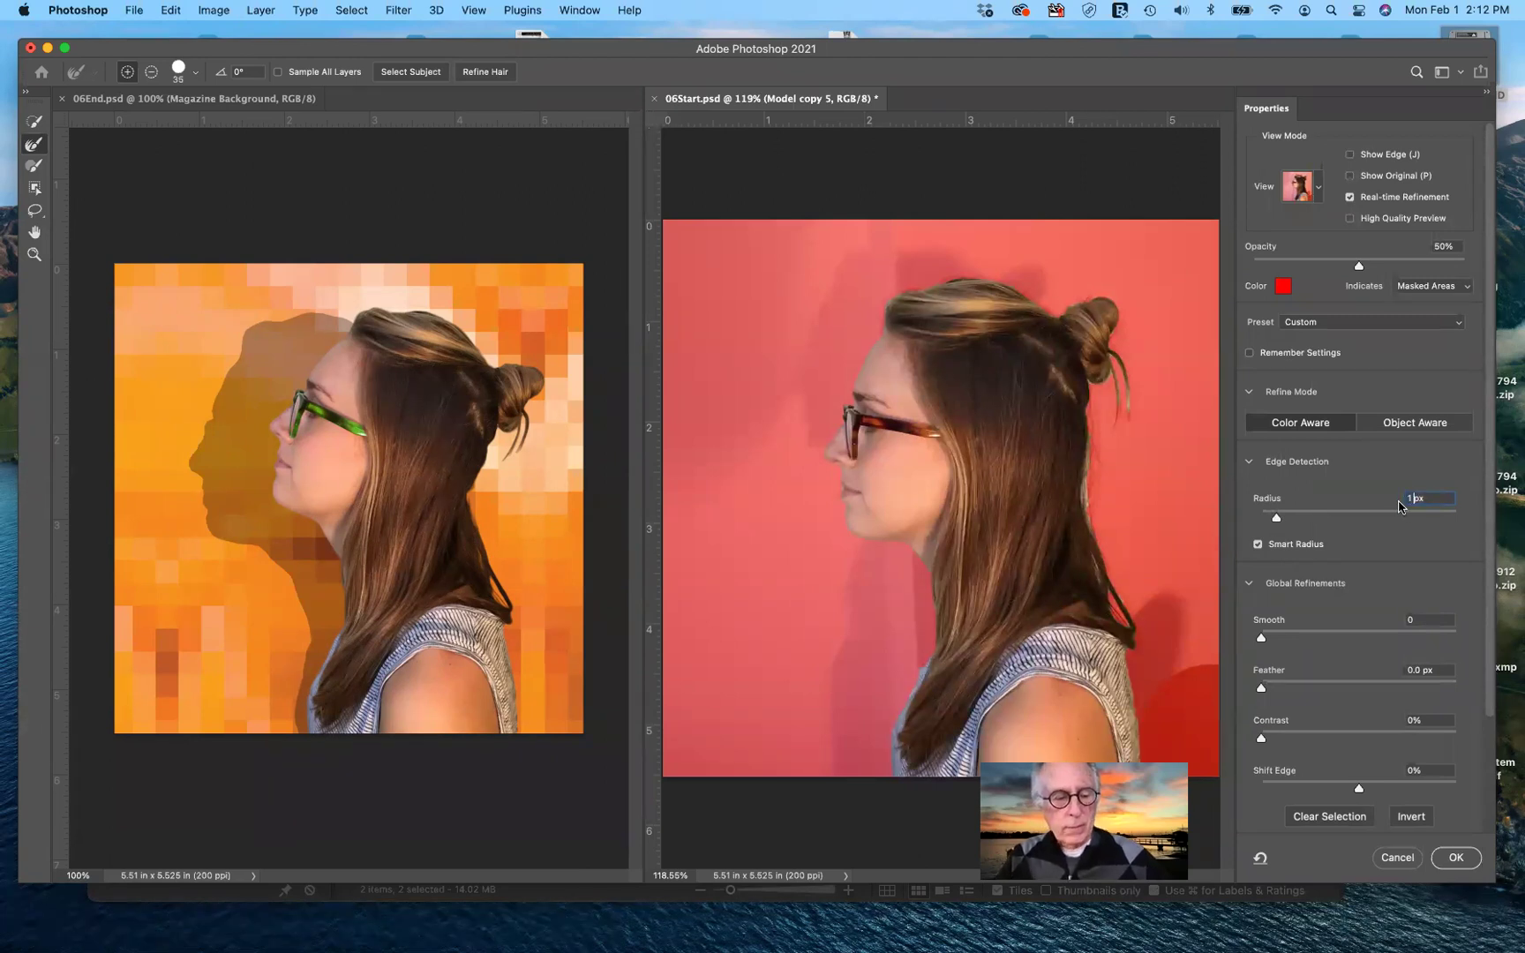
pyautogui.write('2')
pyautogui.press('Tab')
pyautogui.press('BackSpace')
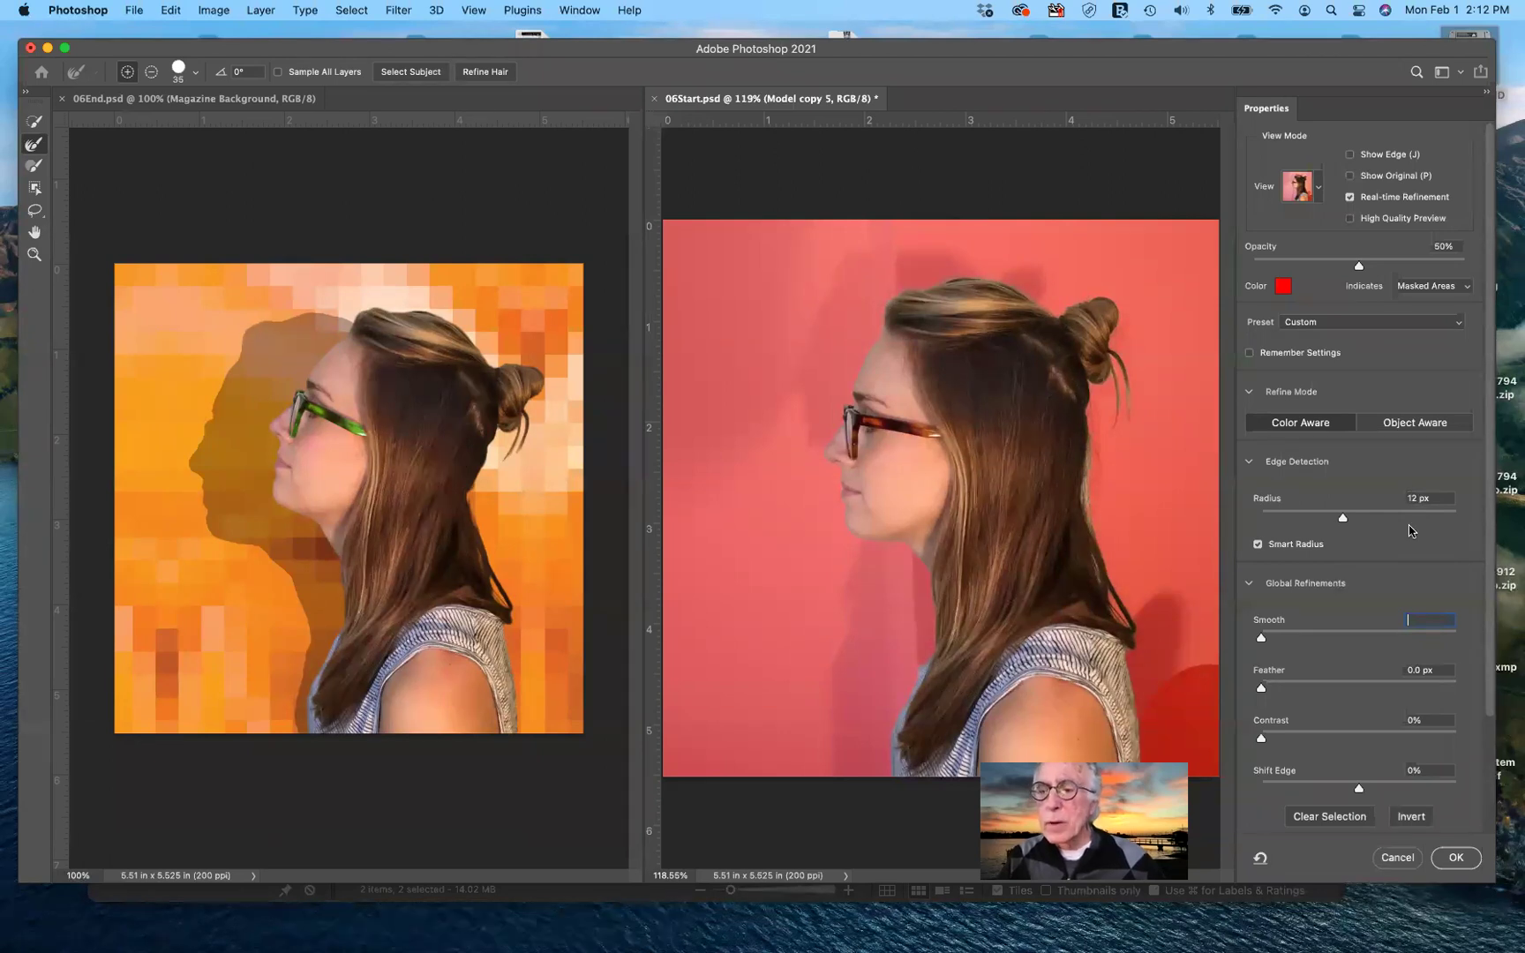
pyautogui.hotkey('shift', 'Tab')
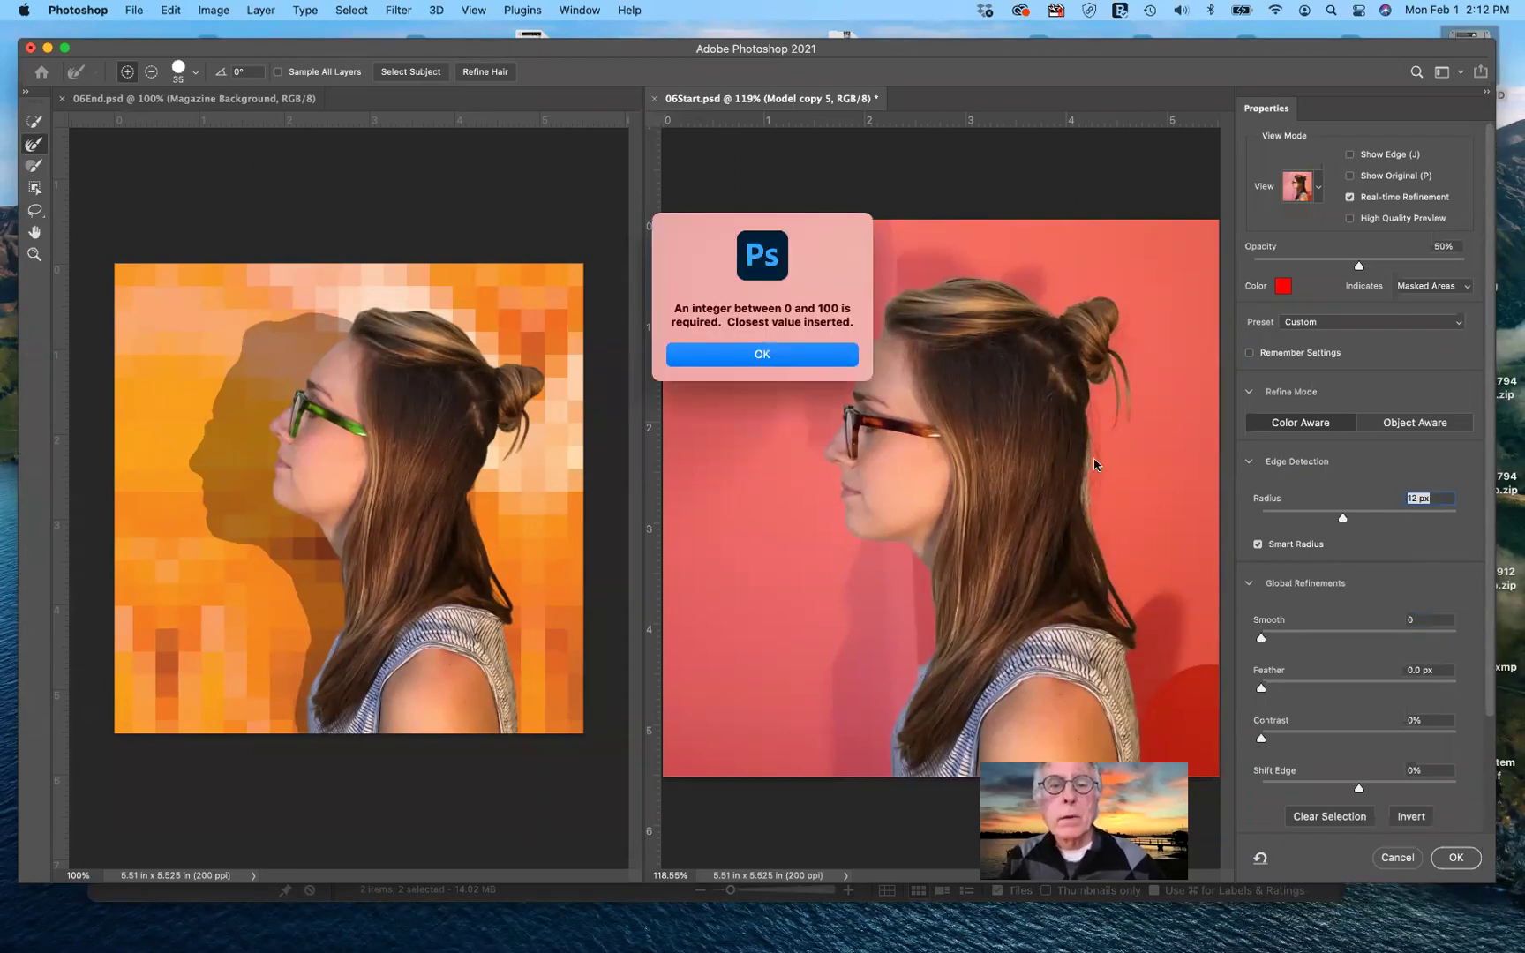
pyautogui.click(762, 354)
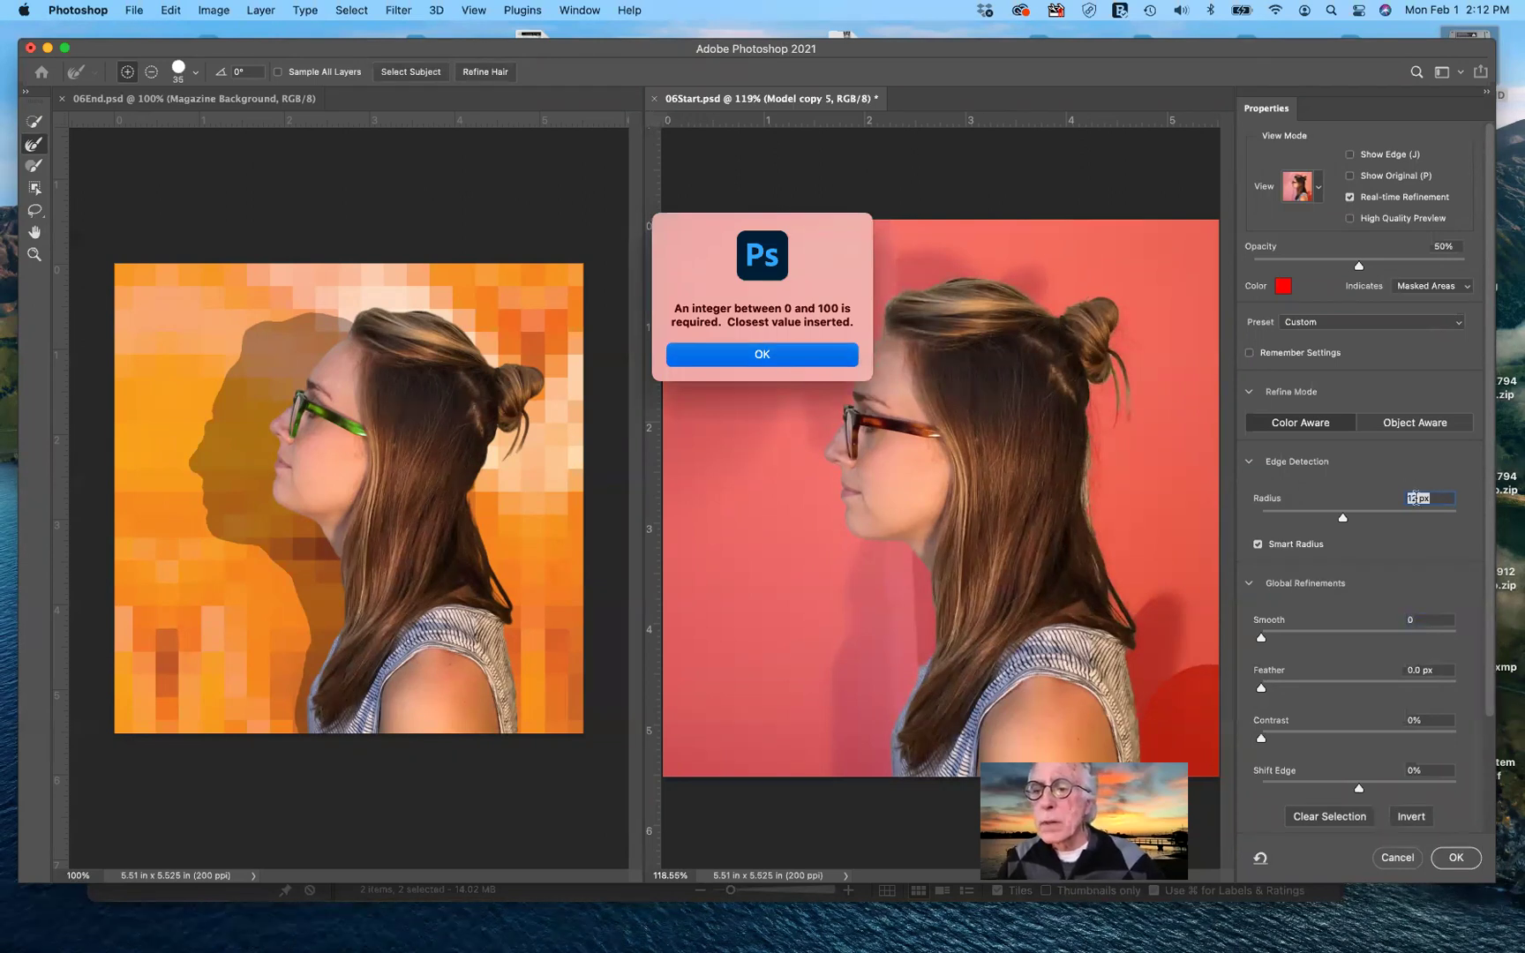
pyautogui.click(1418, 498)
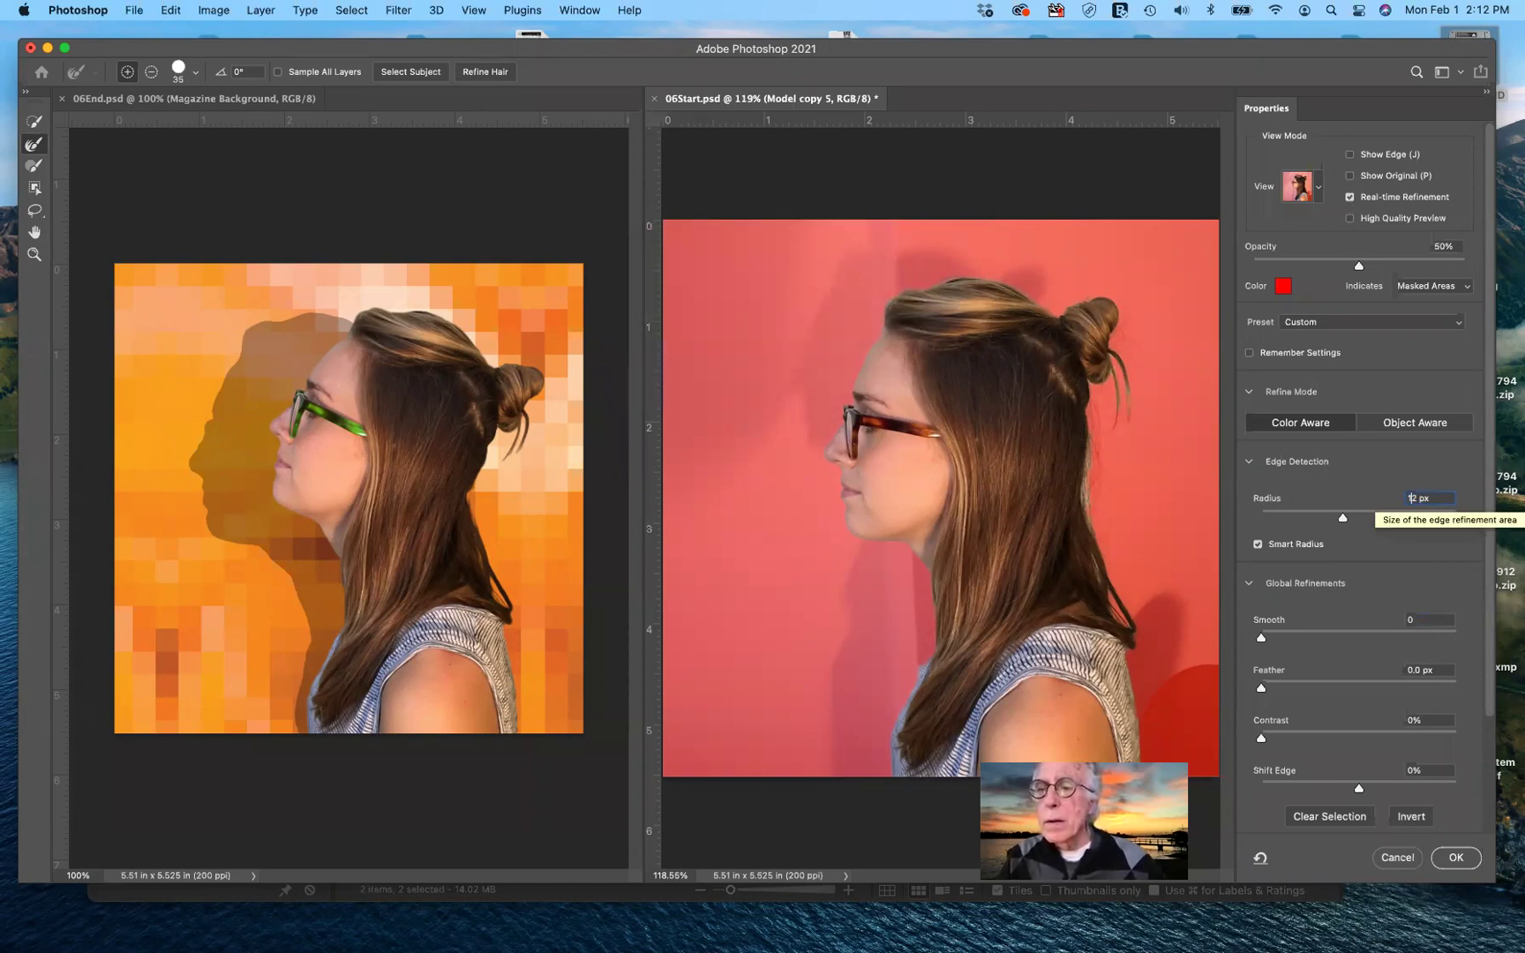
pyautogui.press('BackSpace')
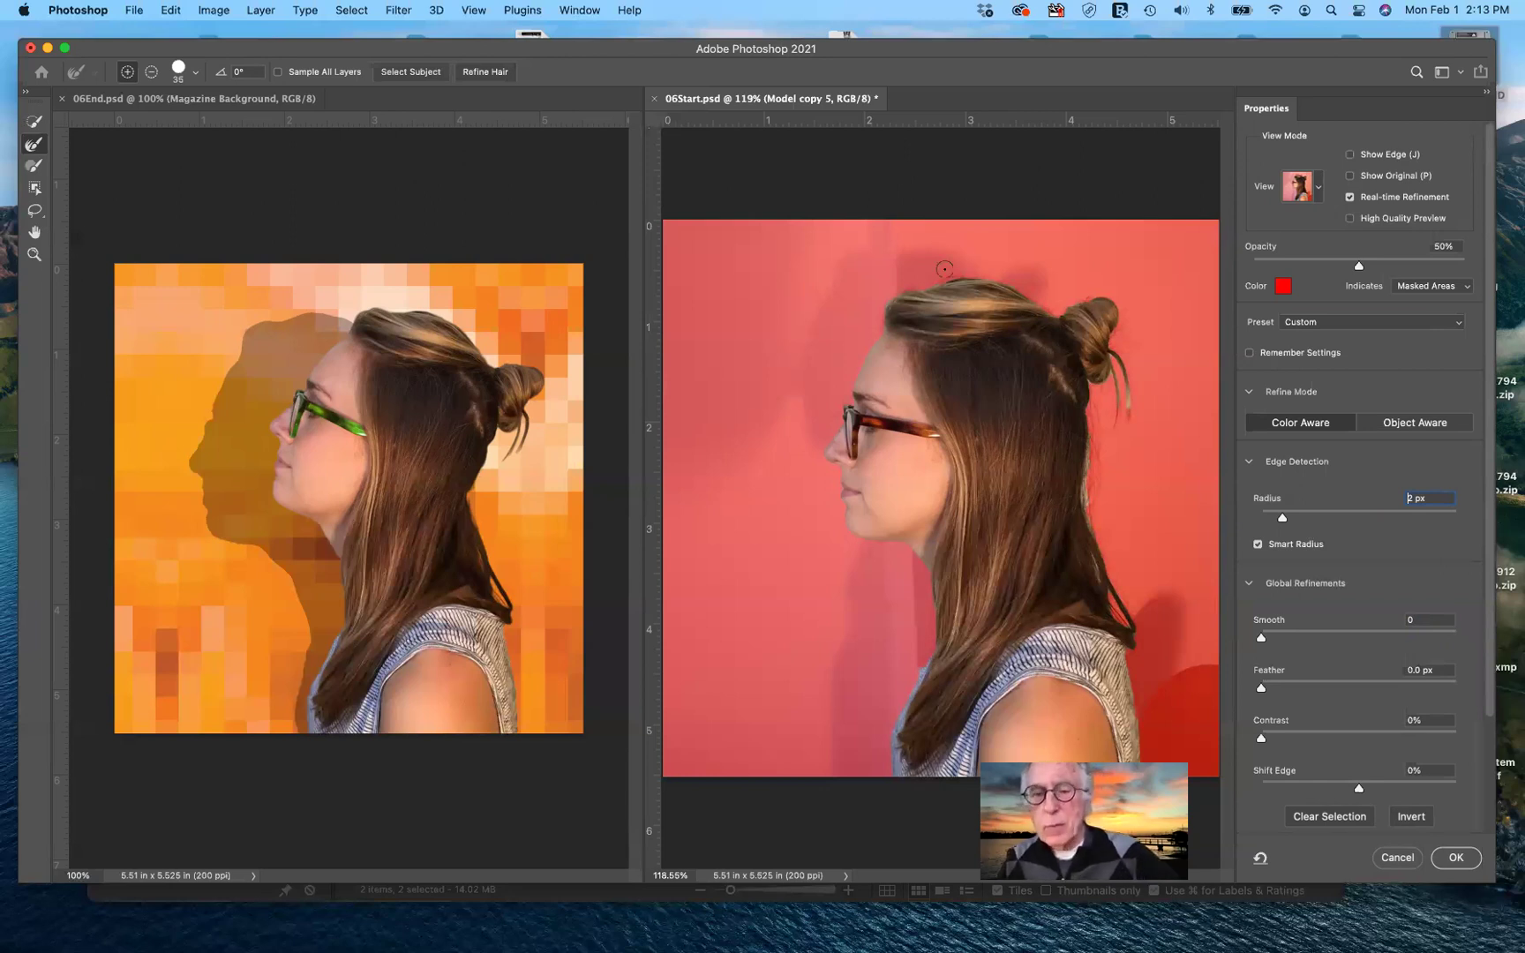
# - Reduce the Refine Edge brush size to 15
pyautogui.press('[')
pyautogui.press('[')
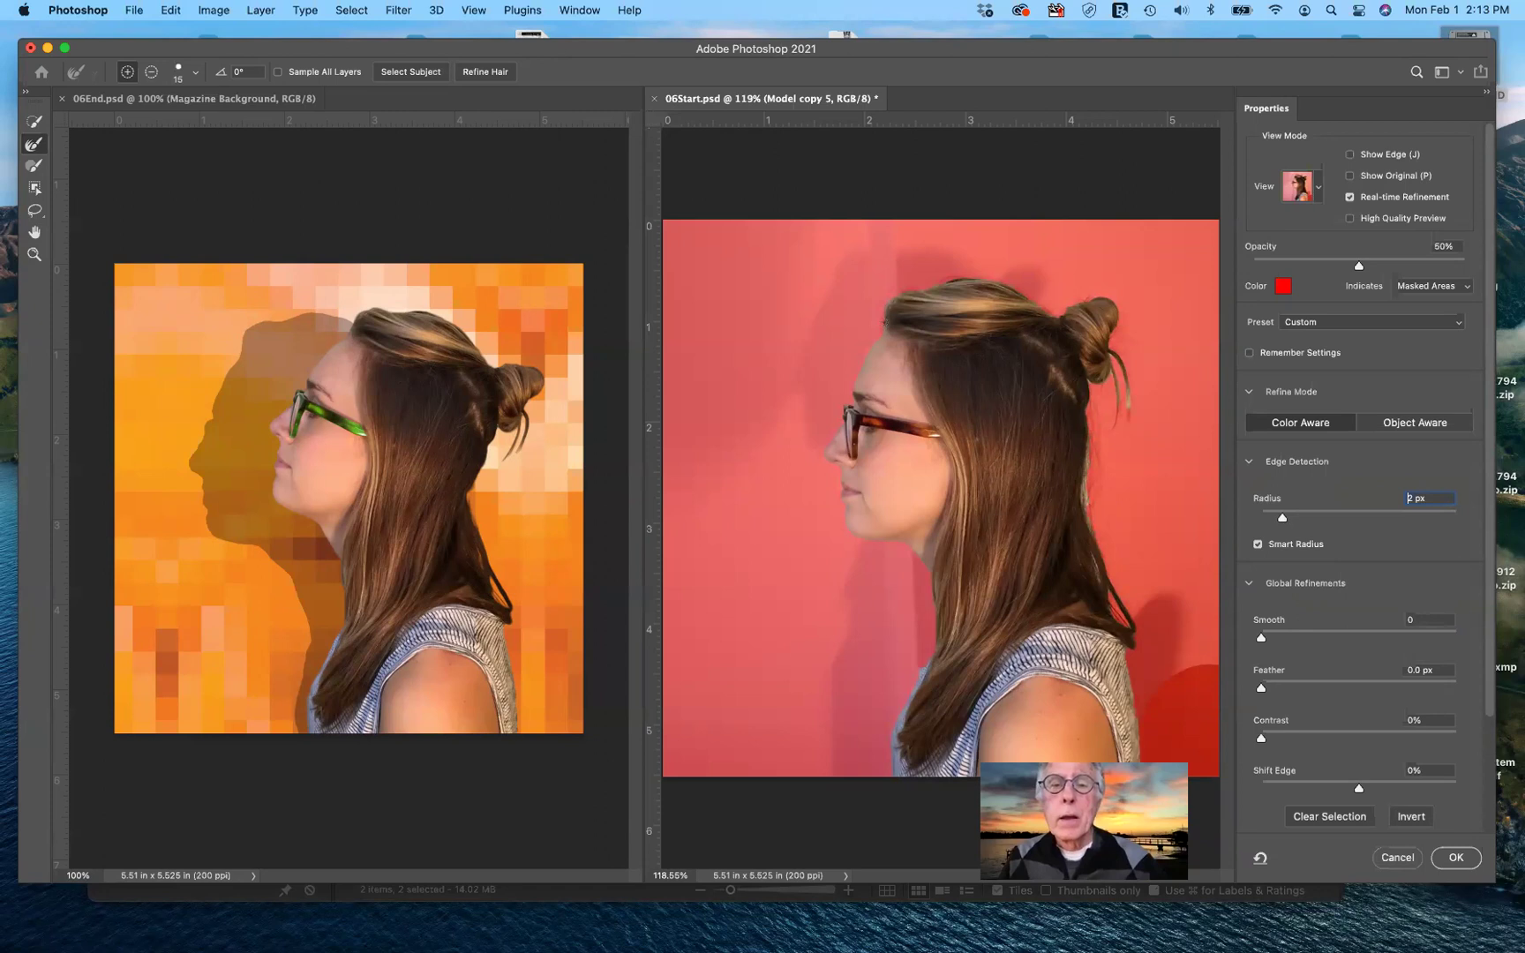
pyautogui.press('super+a')
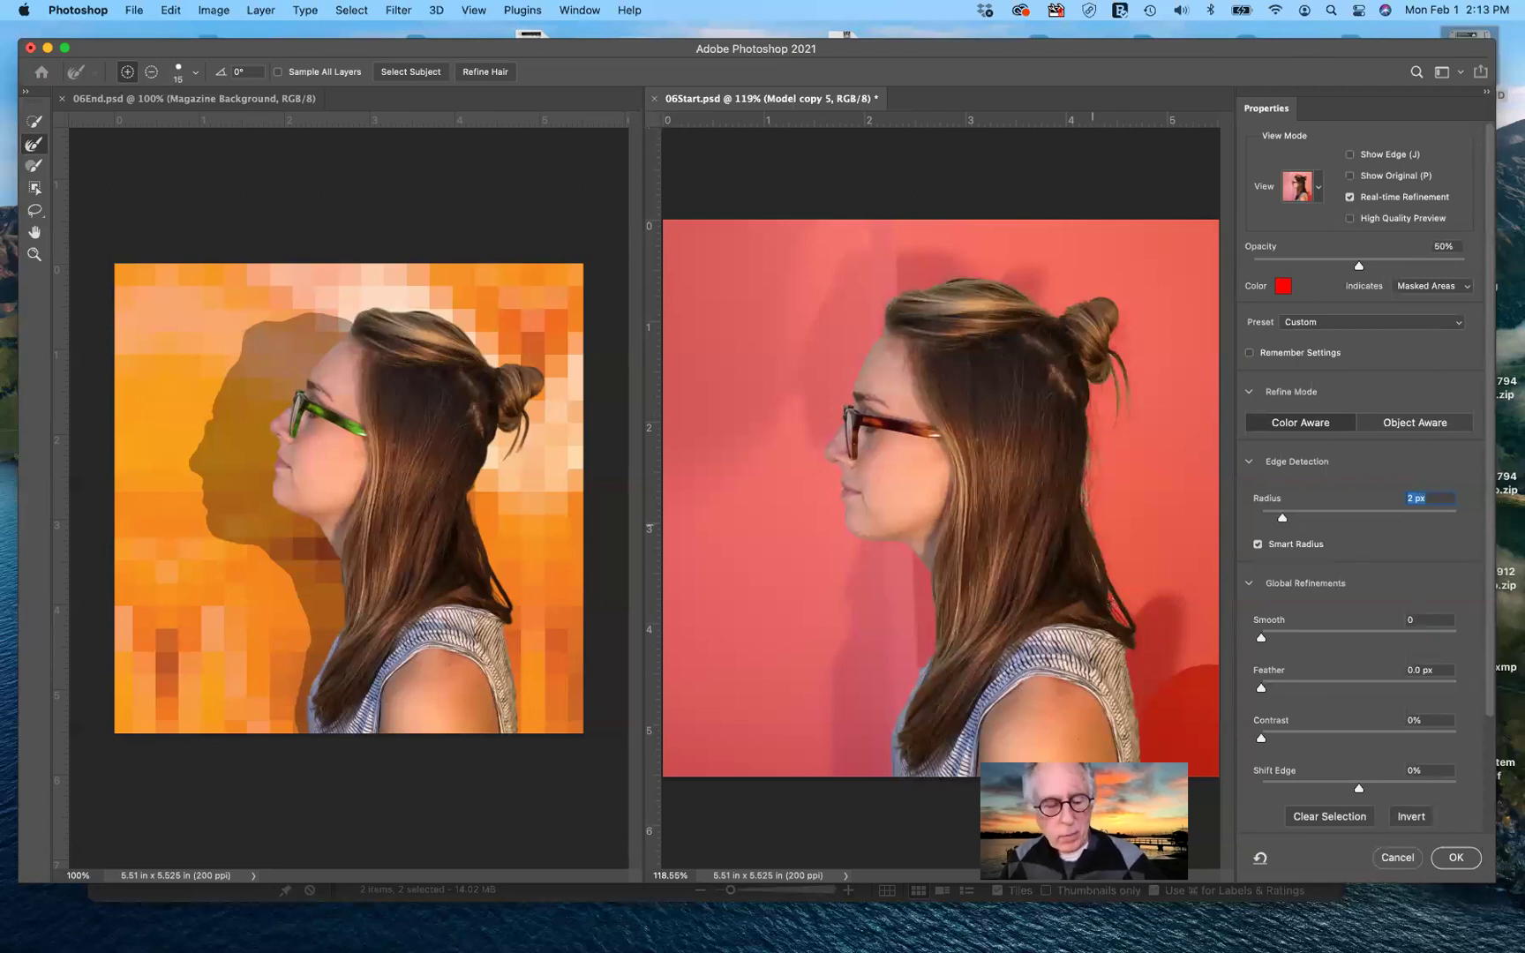
pyautogui.press('alt')
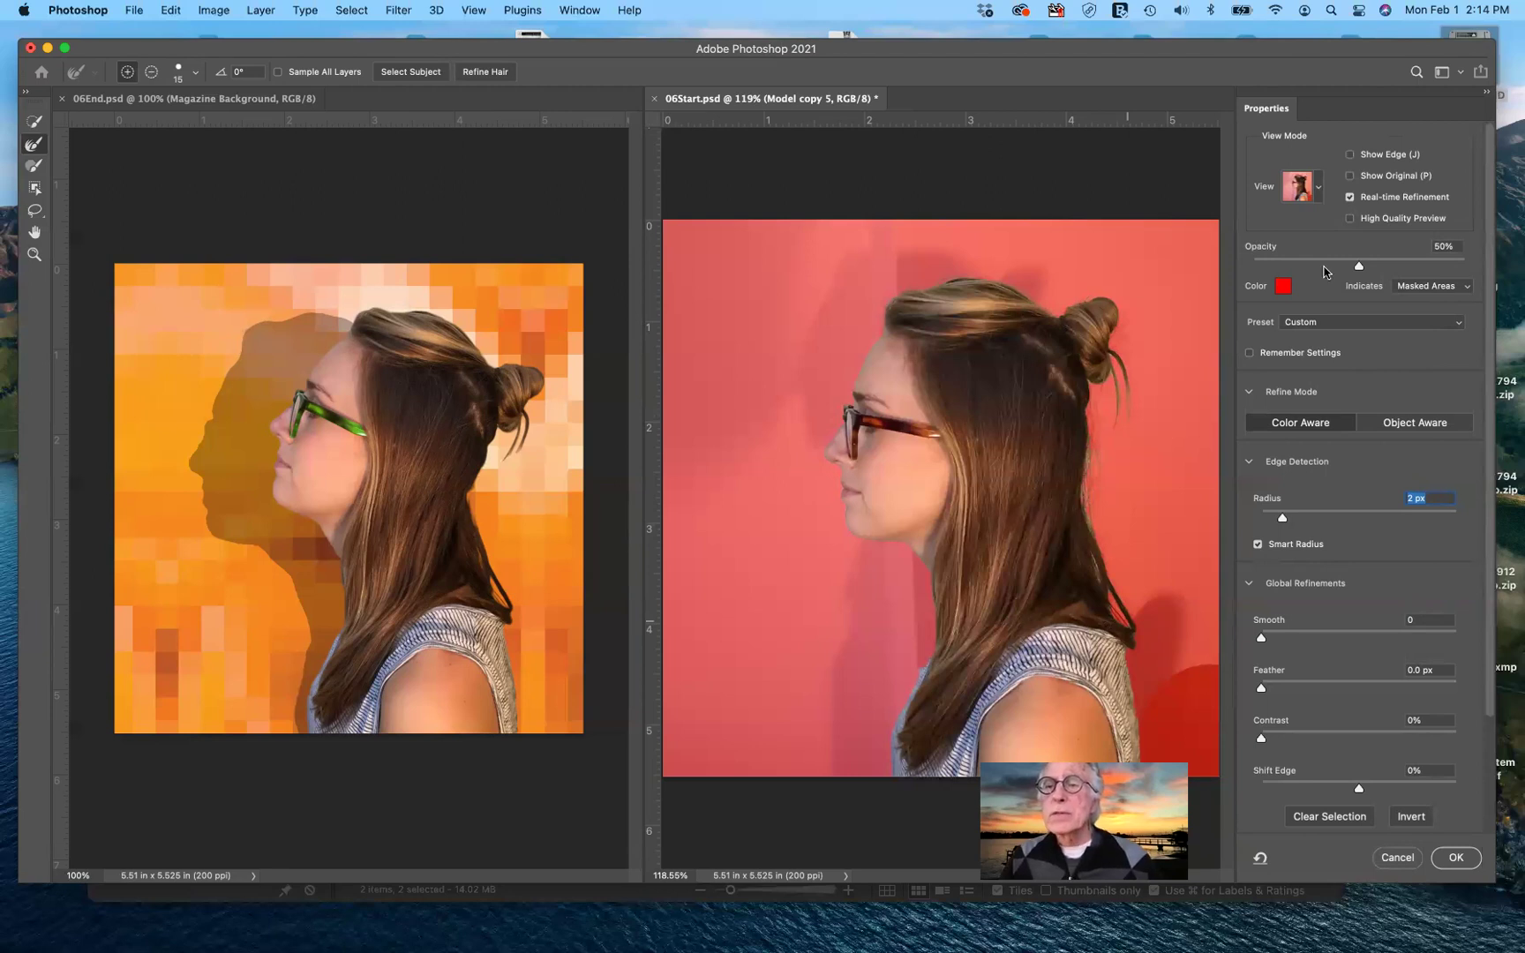
# - Set the view mode to On Layers to preview the cutout over the magazine background
pyautogui.click(1318, 192)
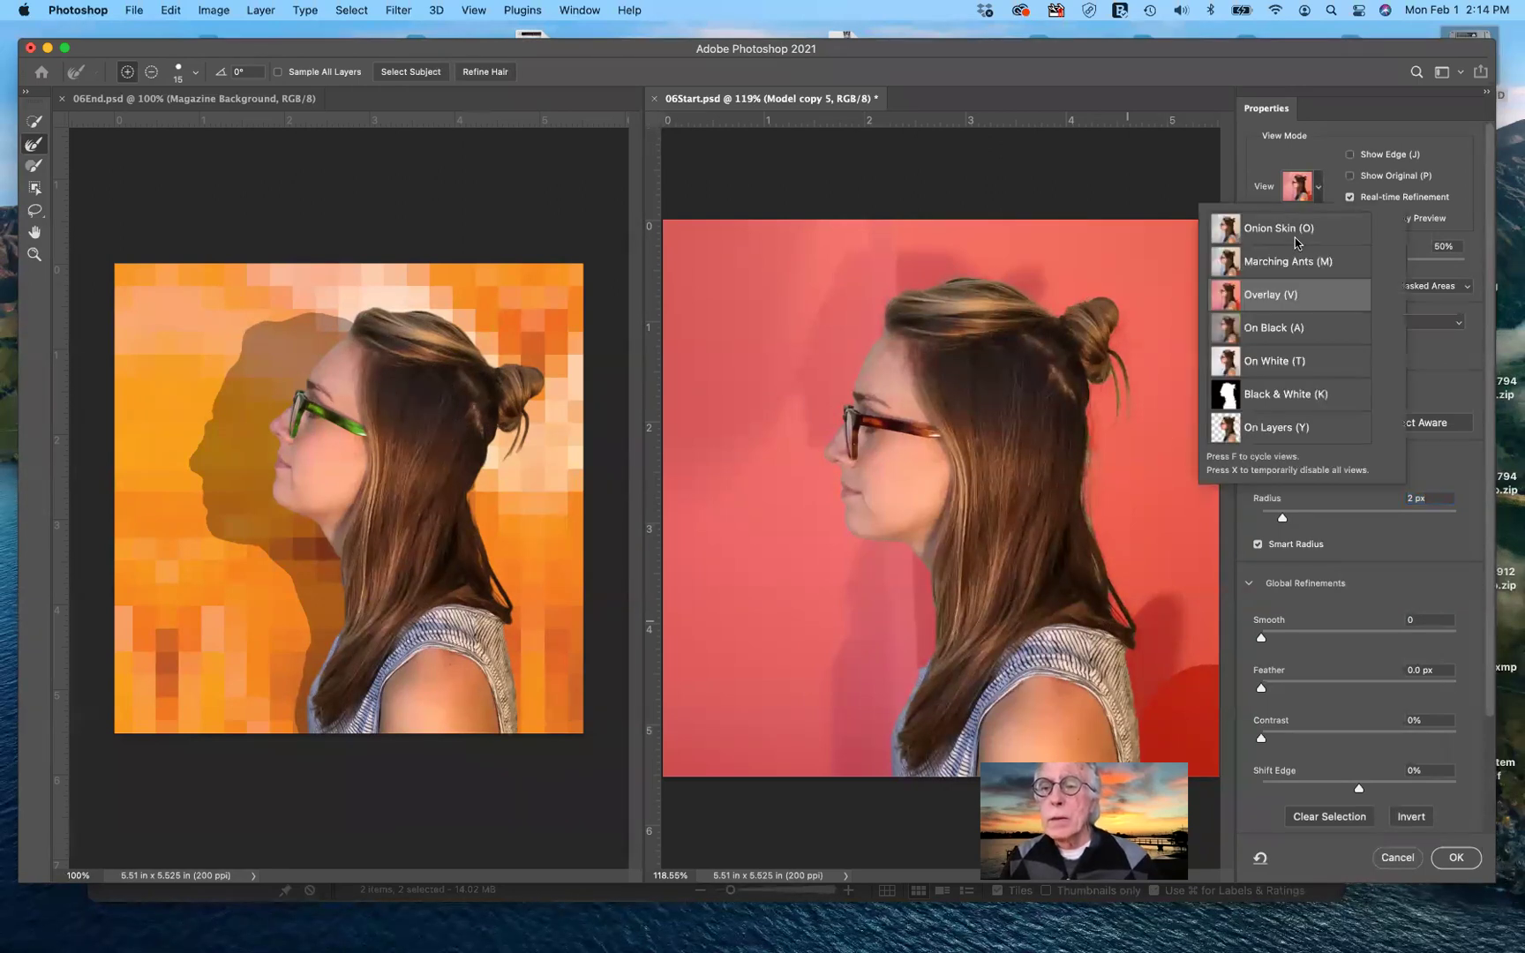
pyautogui.click(1275, 429)
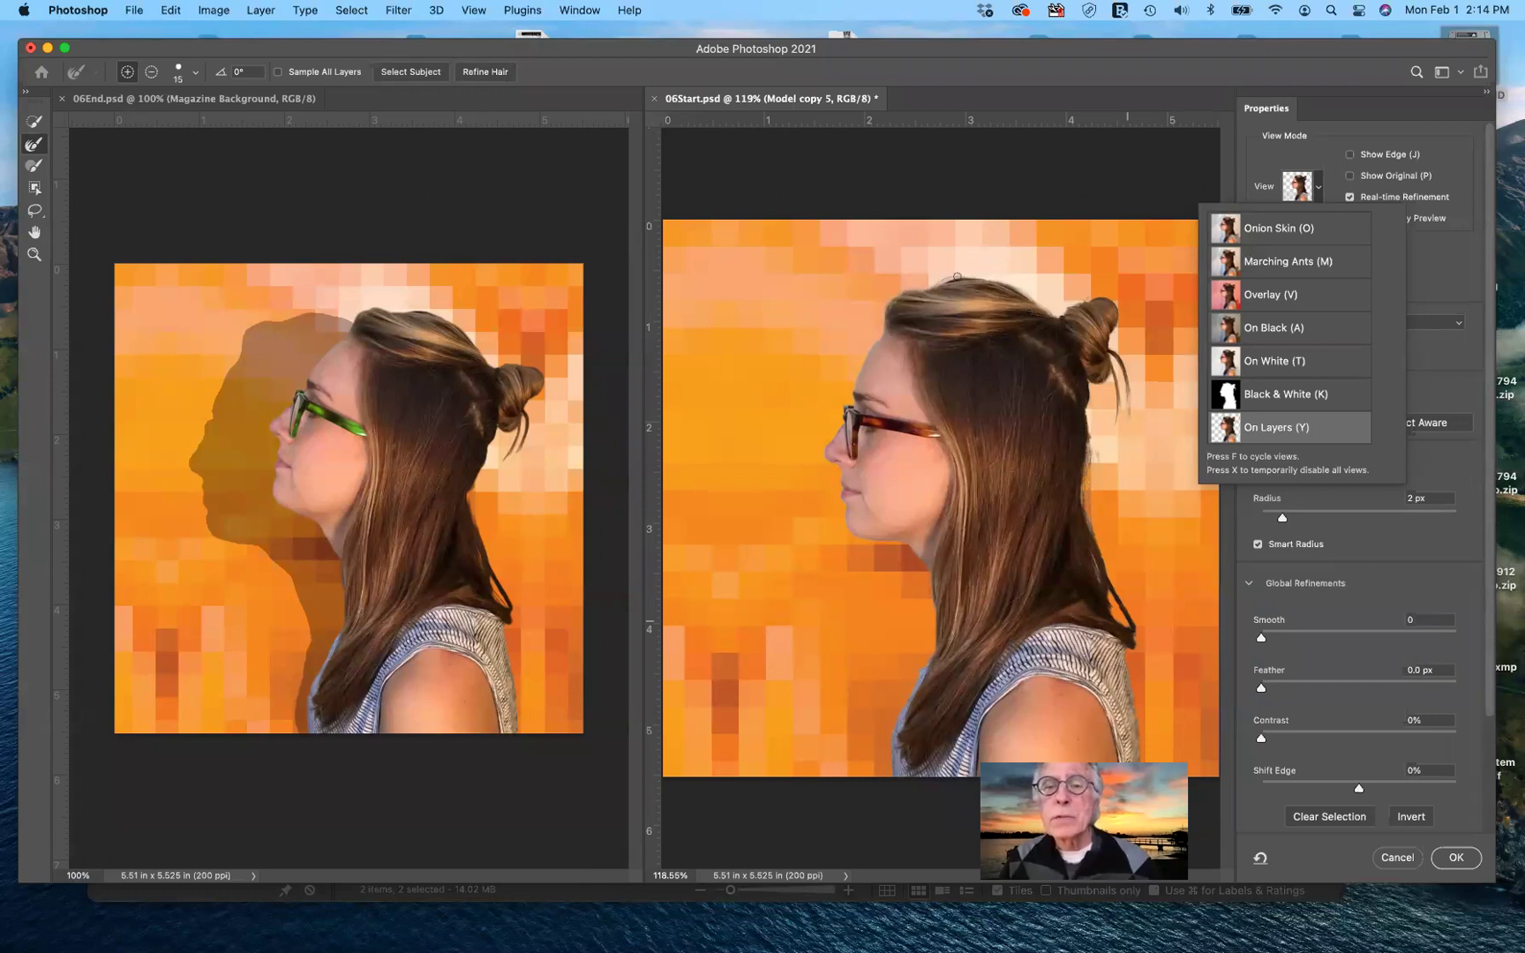
pyautogui.click(1008, 287)
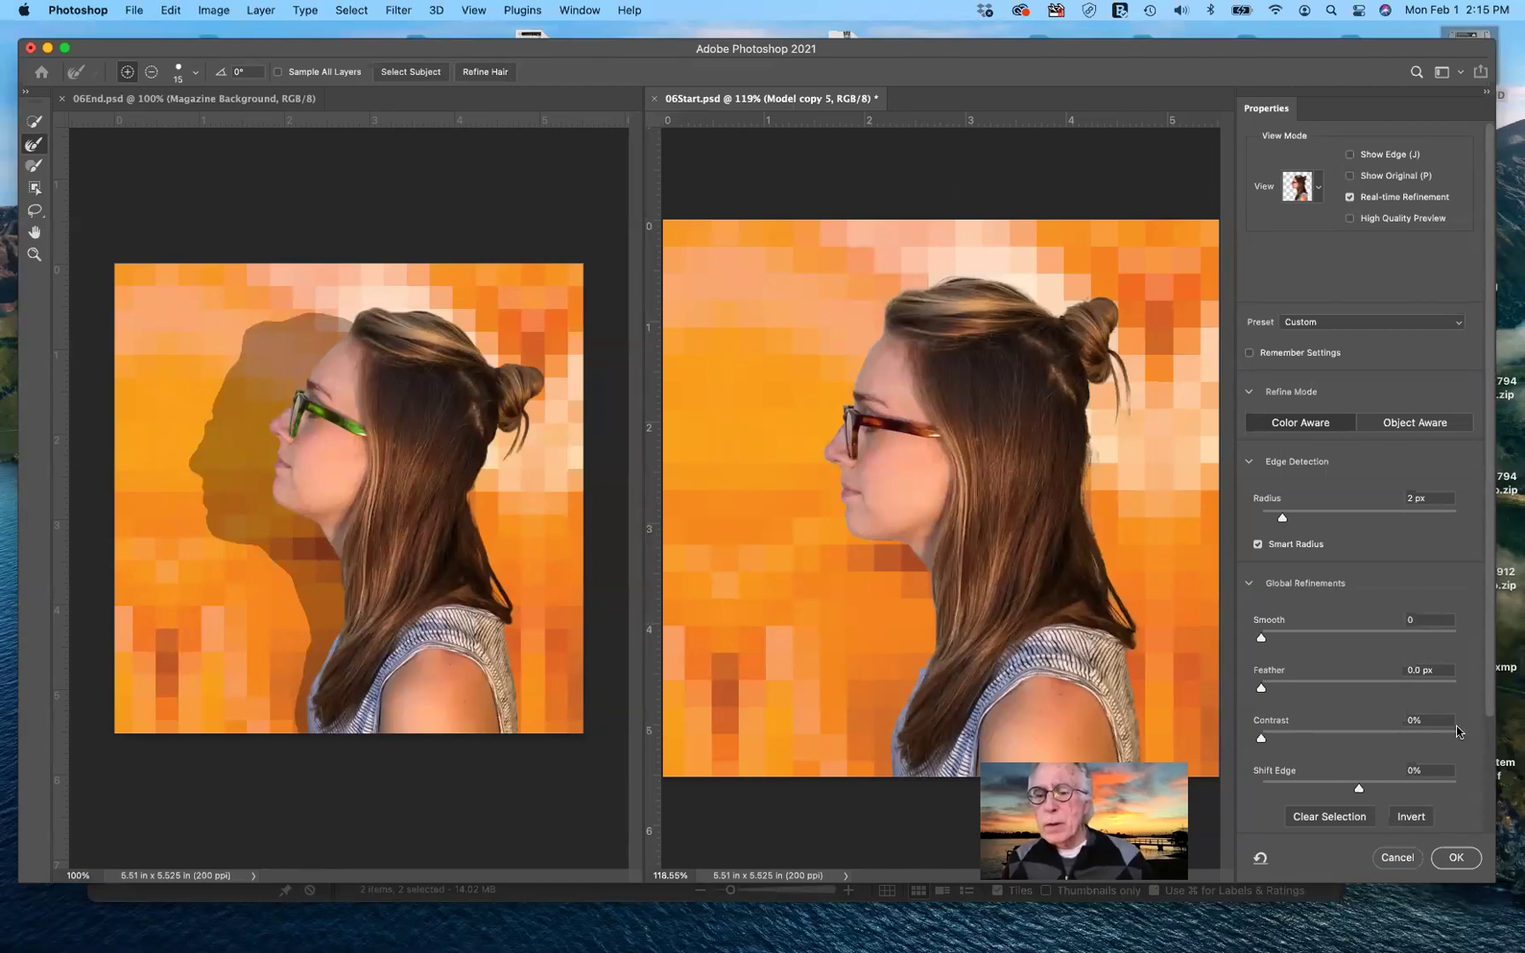
# - Turn on Decontaminate Colors and keep New Layer with Layer Mask as the output
pyautogui.scroll(-5, 1458, 730)
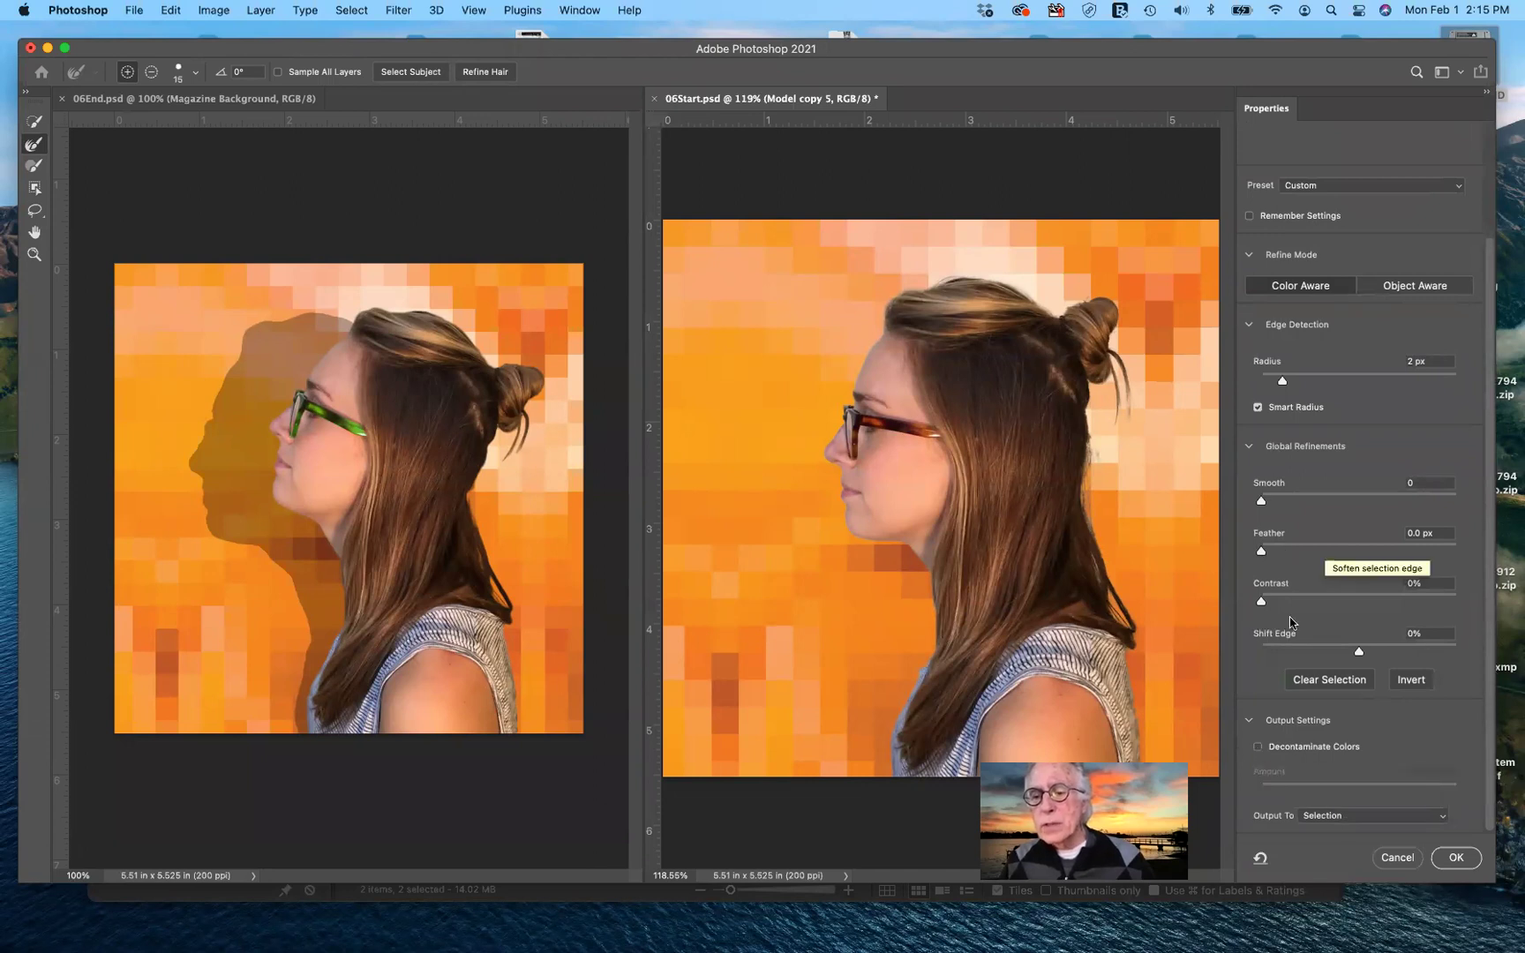
pyautogui.click(1258, 750)
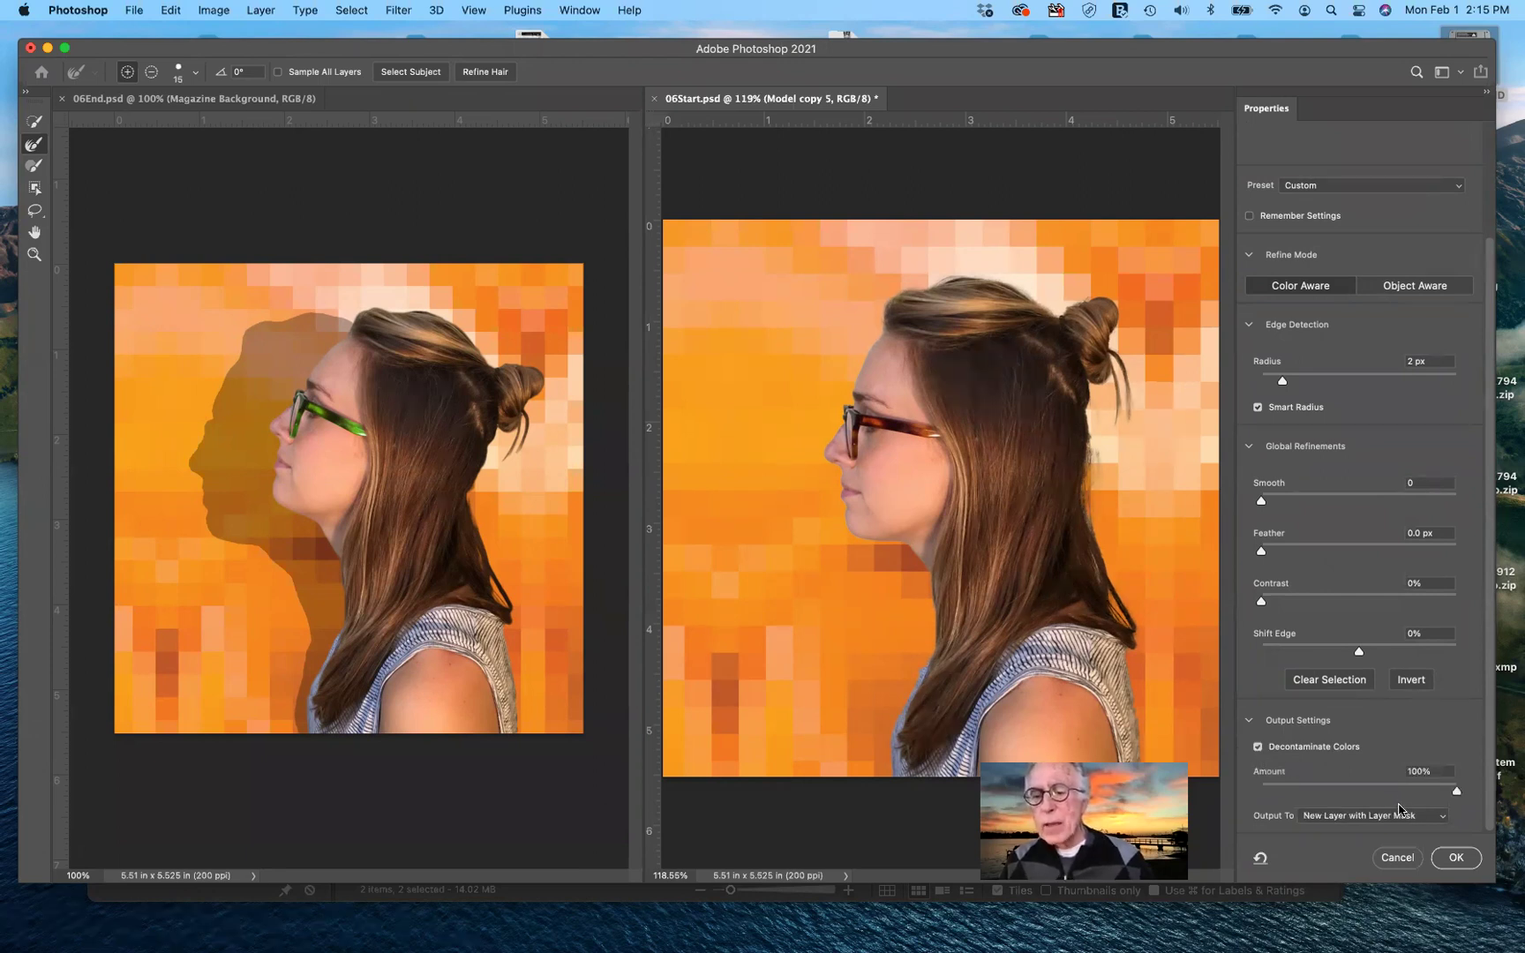
pyautogui.click(1444, 820)
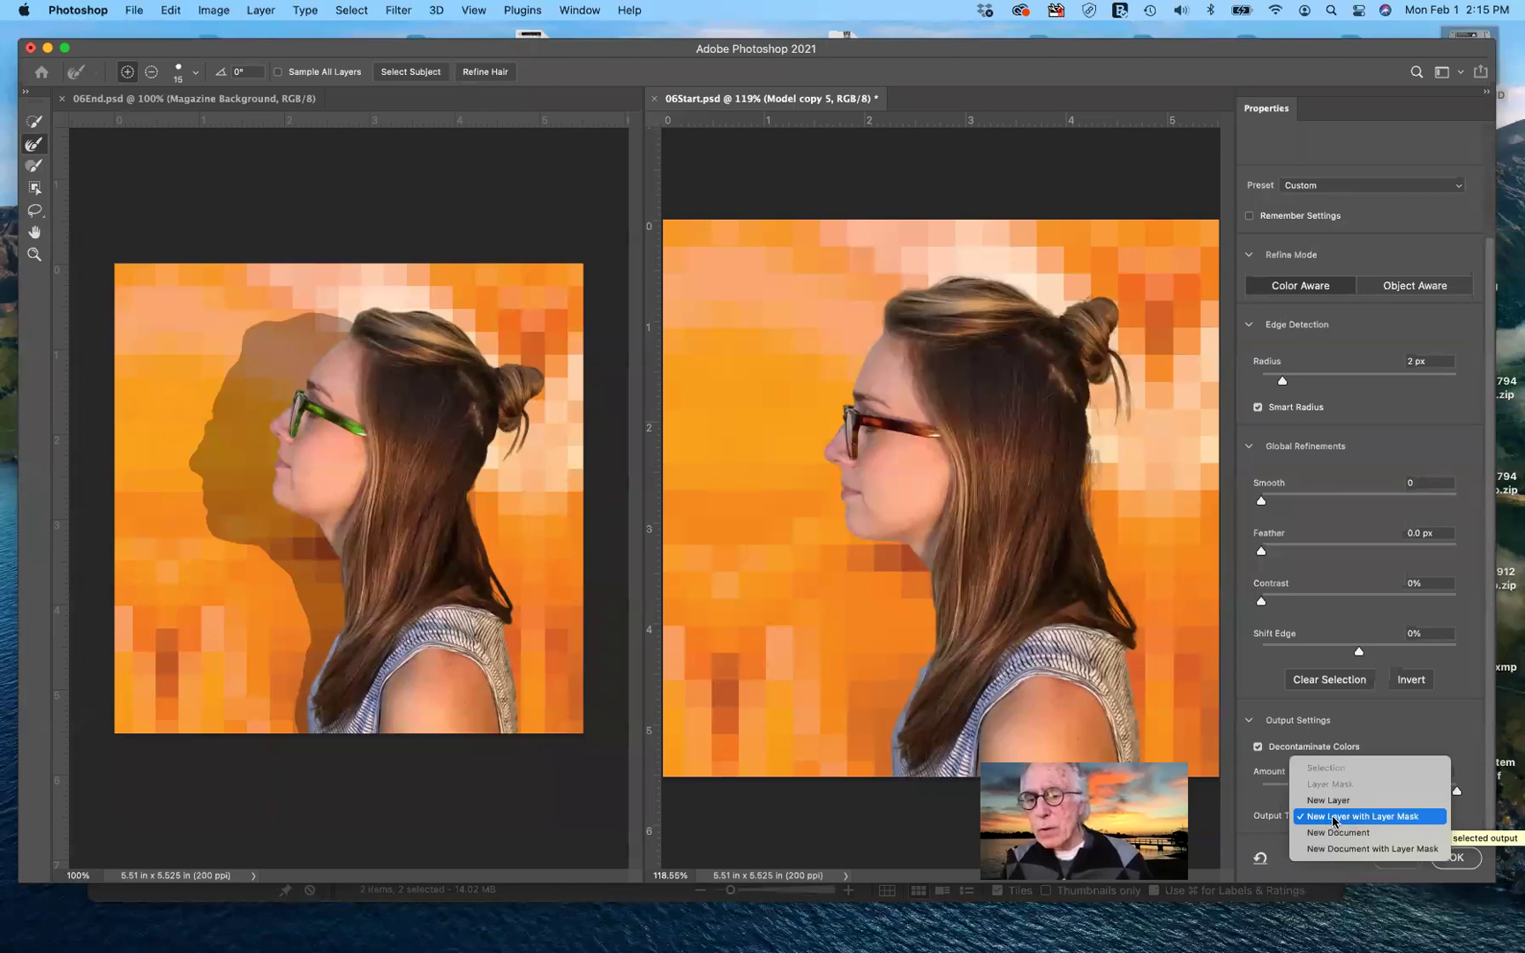
pyautogui.click(1449, 861)
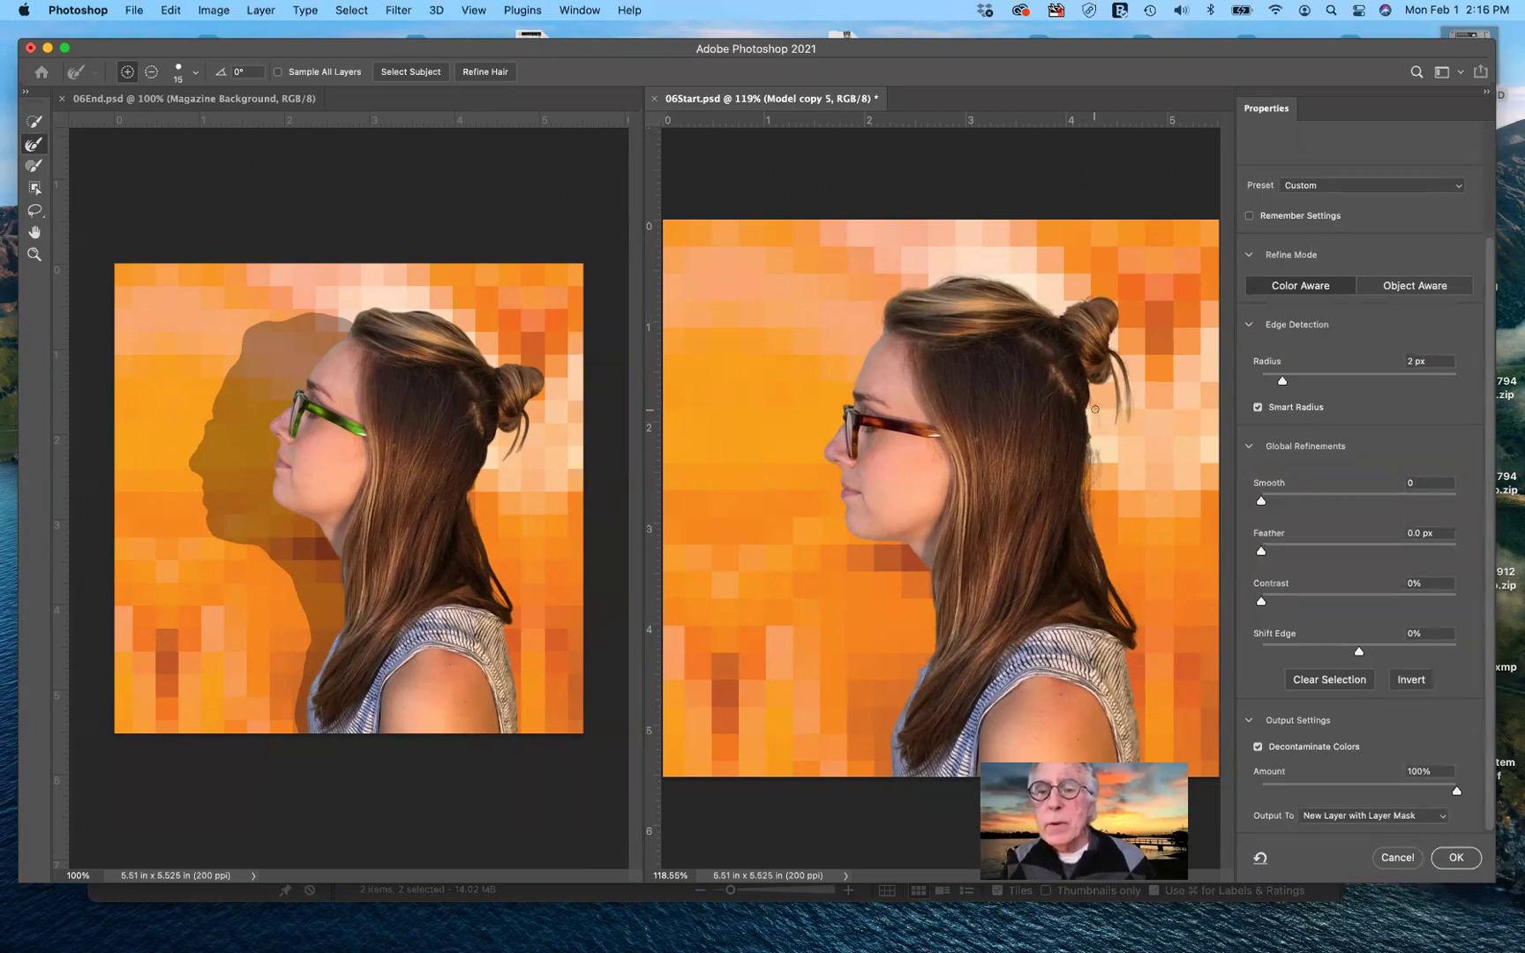
# - Brush over the hair edge at the back of the head below the bun and output the refined selection
pyautogui.moveTo(1096, 416); pyautogui.dragTo(1095, 464)
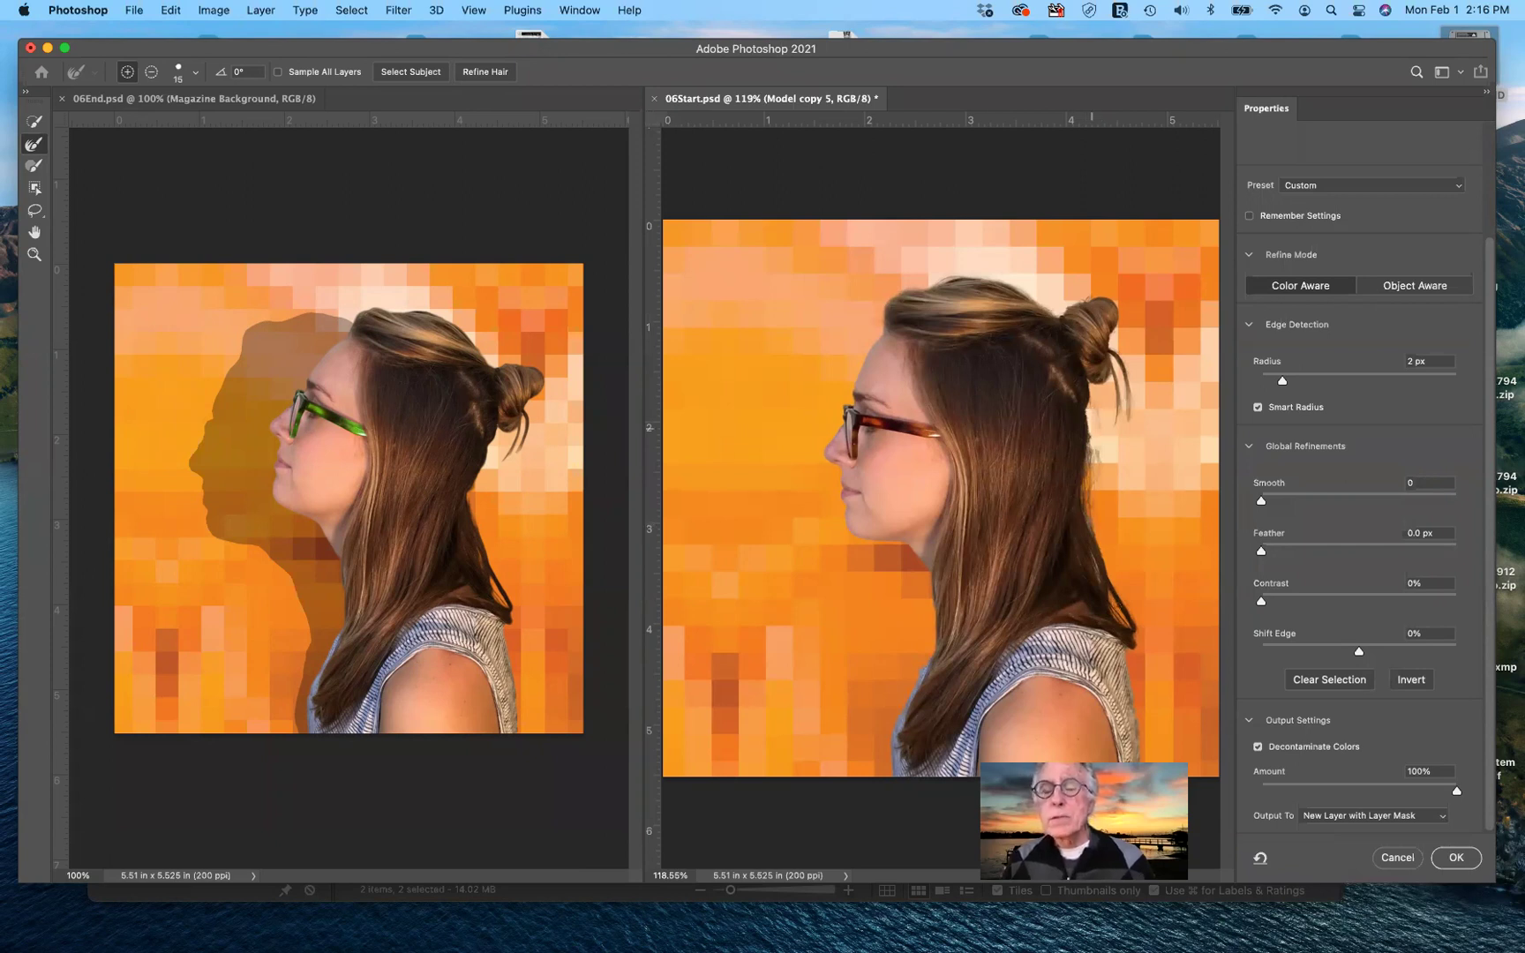
pyautogui.click(1456, 858)
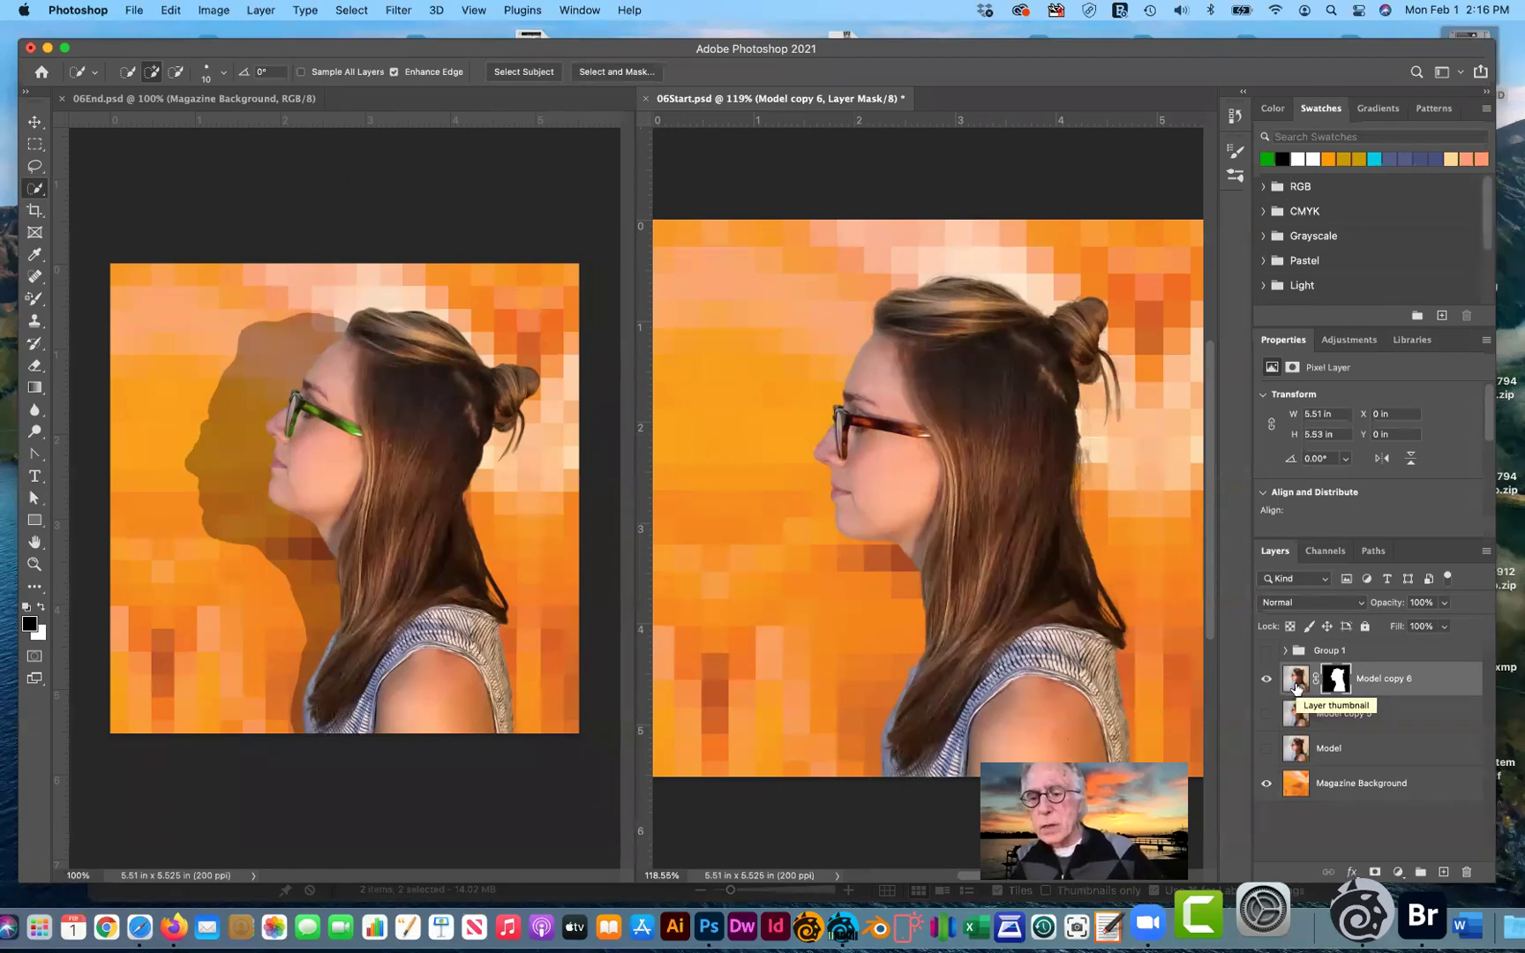
# - Duplicate the masked Model copy 6 layer and hide the original
pyautogui.press('super+j')
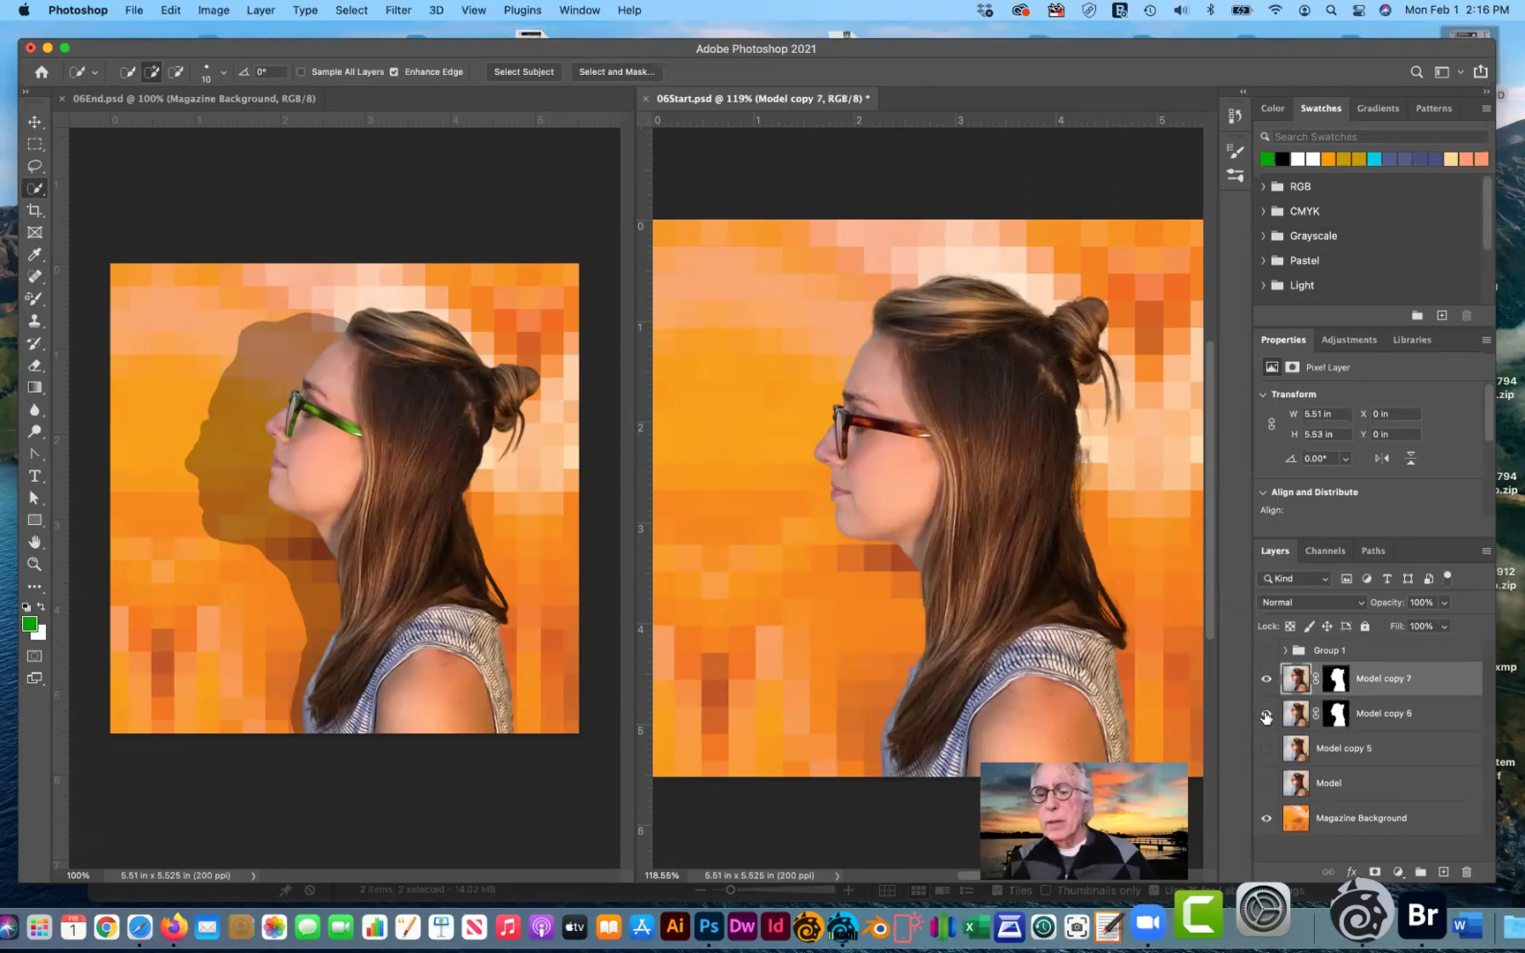
pyautogui.click(1267, 714)
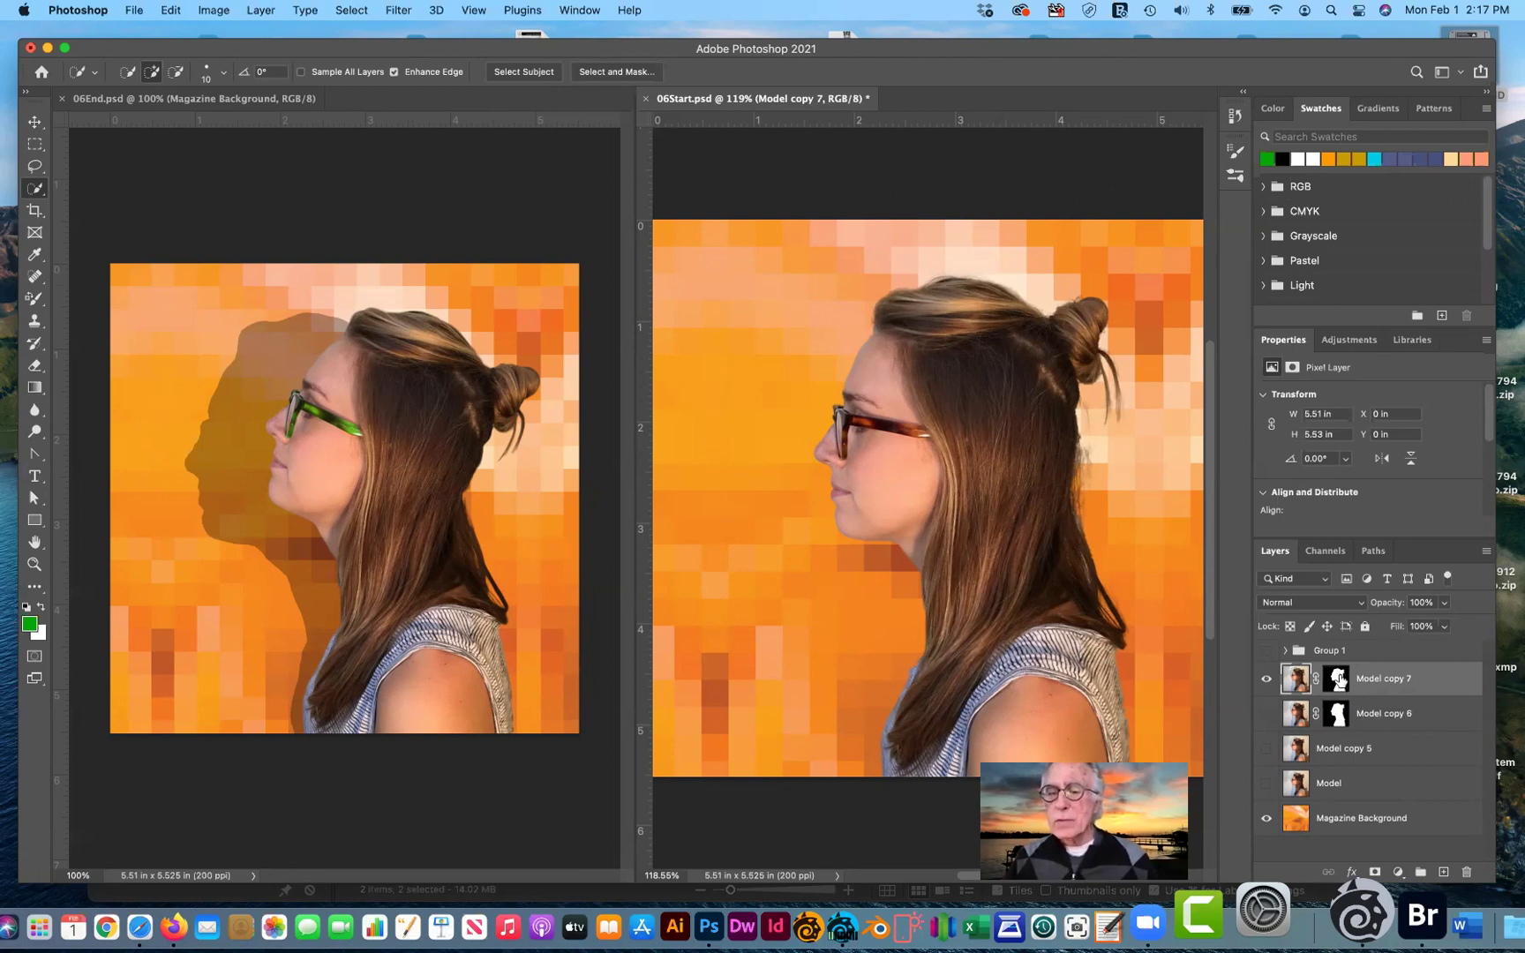
# - Delete the layer mask from Model copy 7 without applying it, and undo the deletion
pyautogui.moveTo(1362, 691); pyautogui.dragTo(1448, 799)
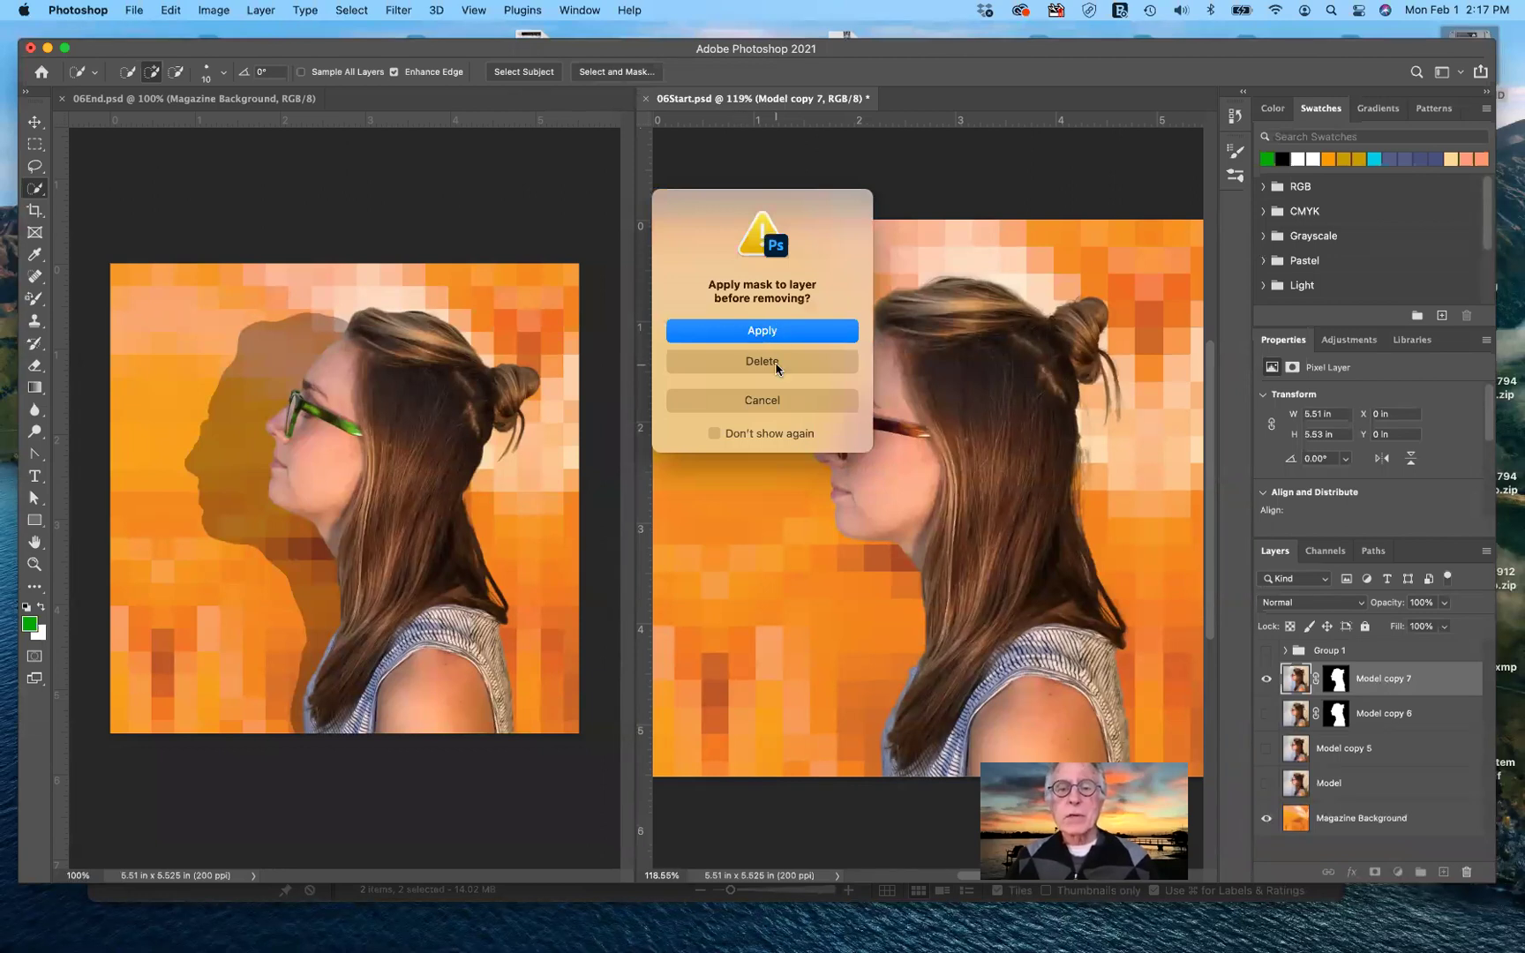
pyautogui.click(777, 364)
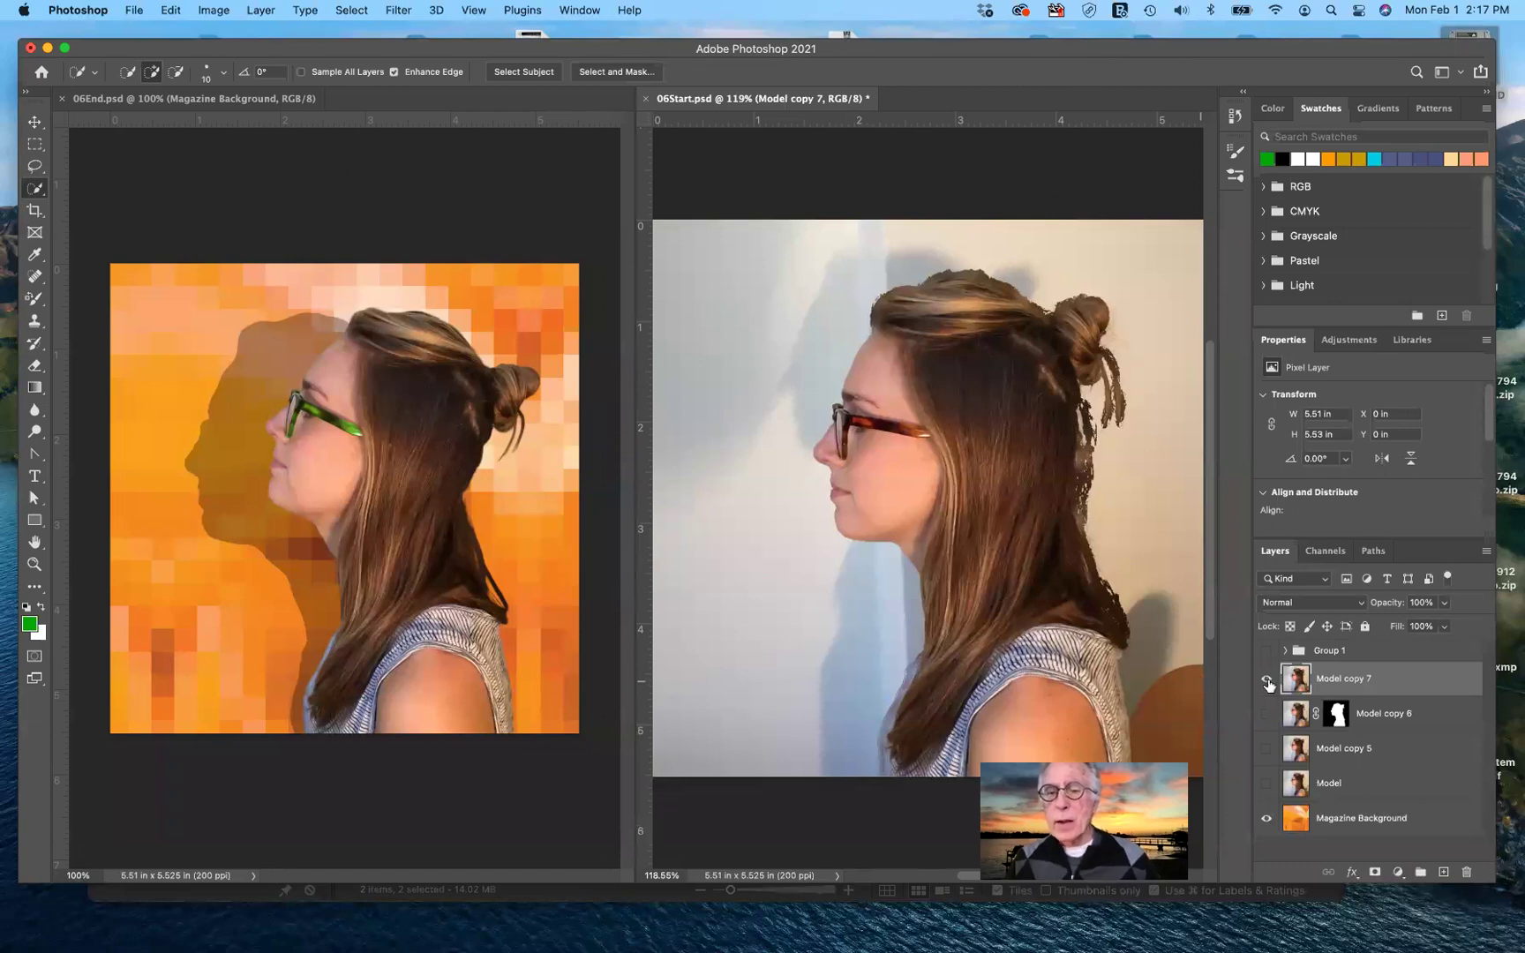
pyautogui.press('super+z')
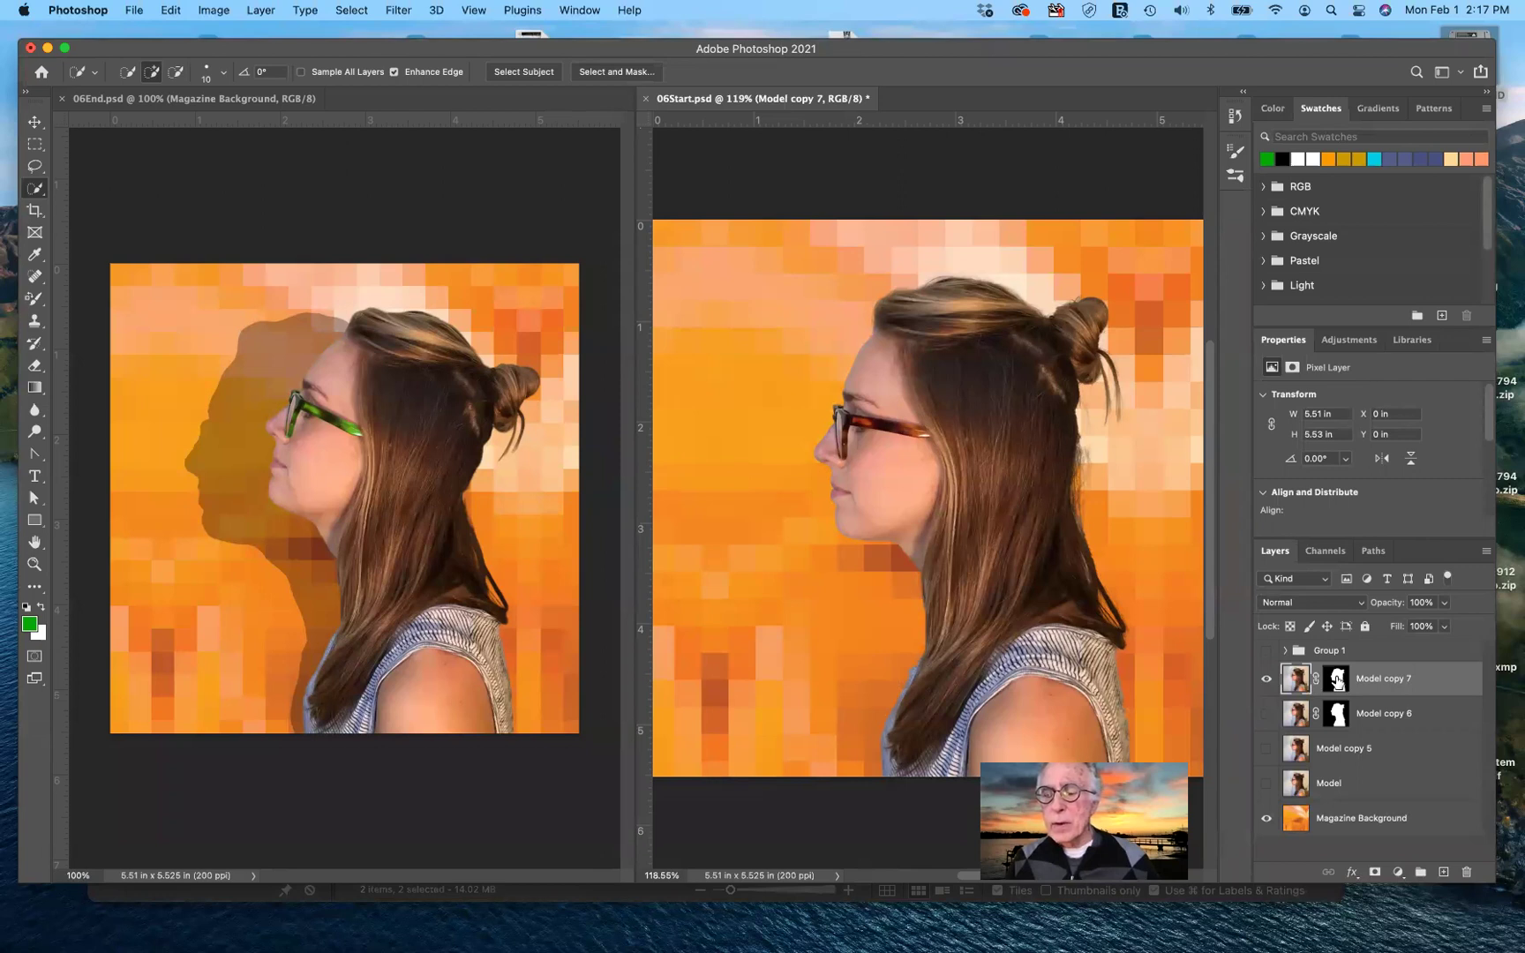
# - Remove the layer mask from Model copy 7 by applying it to the layer, and check the cutout by toggling its visibility
pyautogui.moveTo(1338, 680); pyautogui.dragTo(1468, 874)
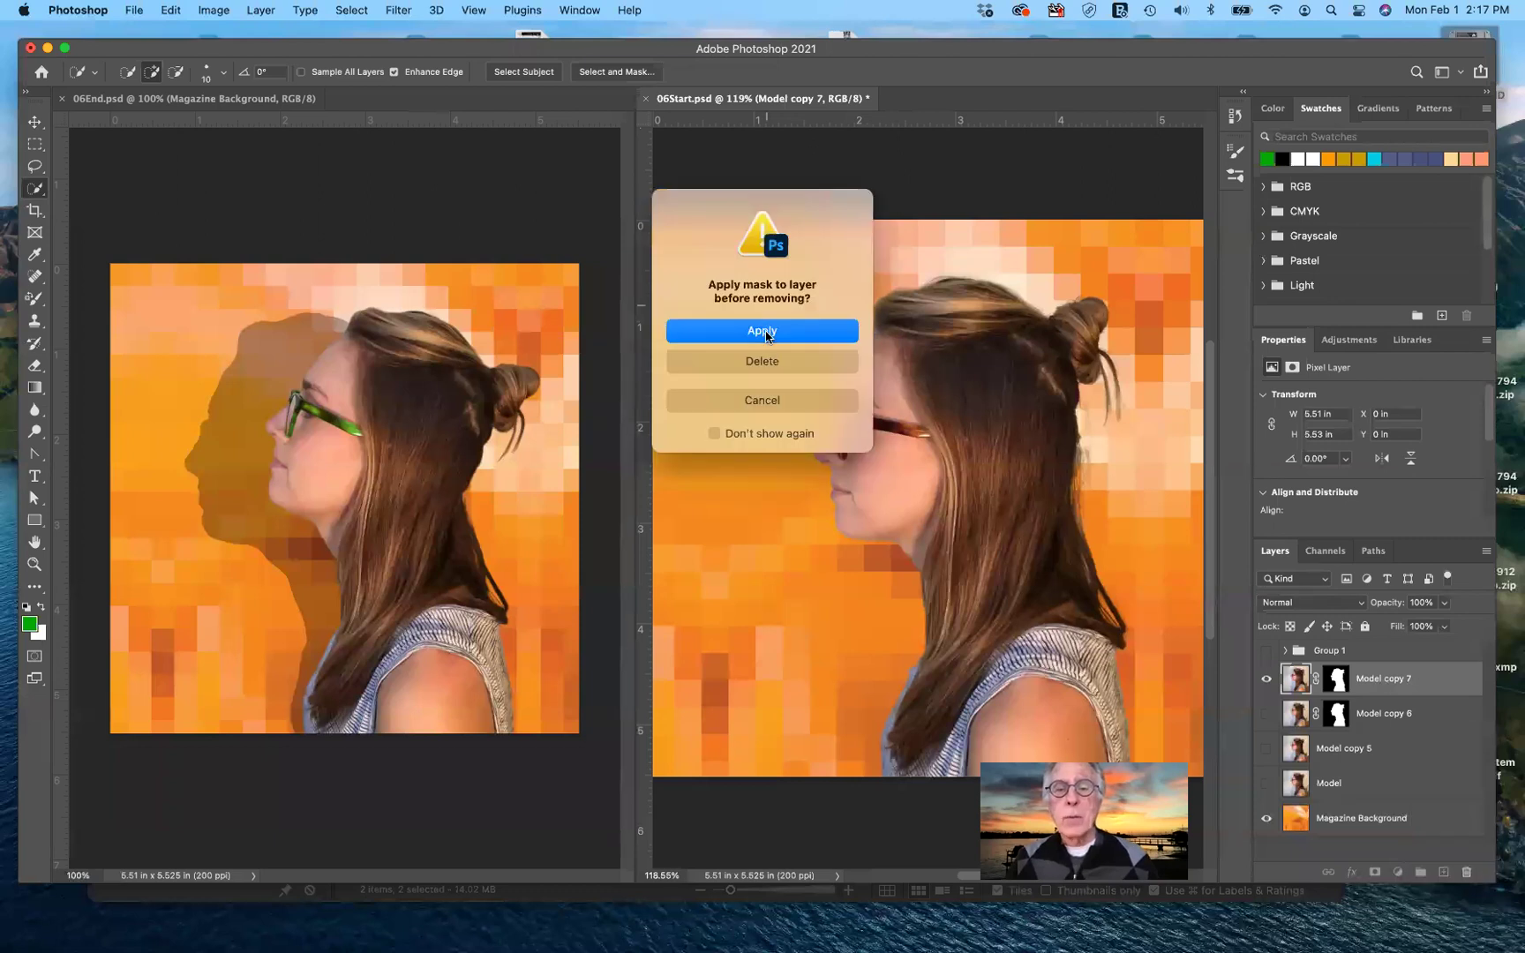
pyautogui.click(763, 332)
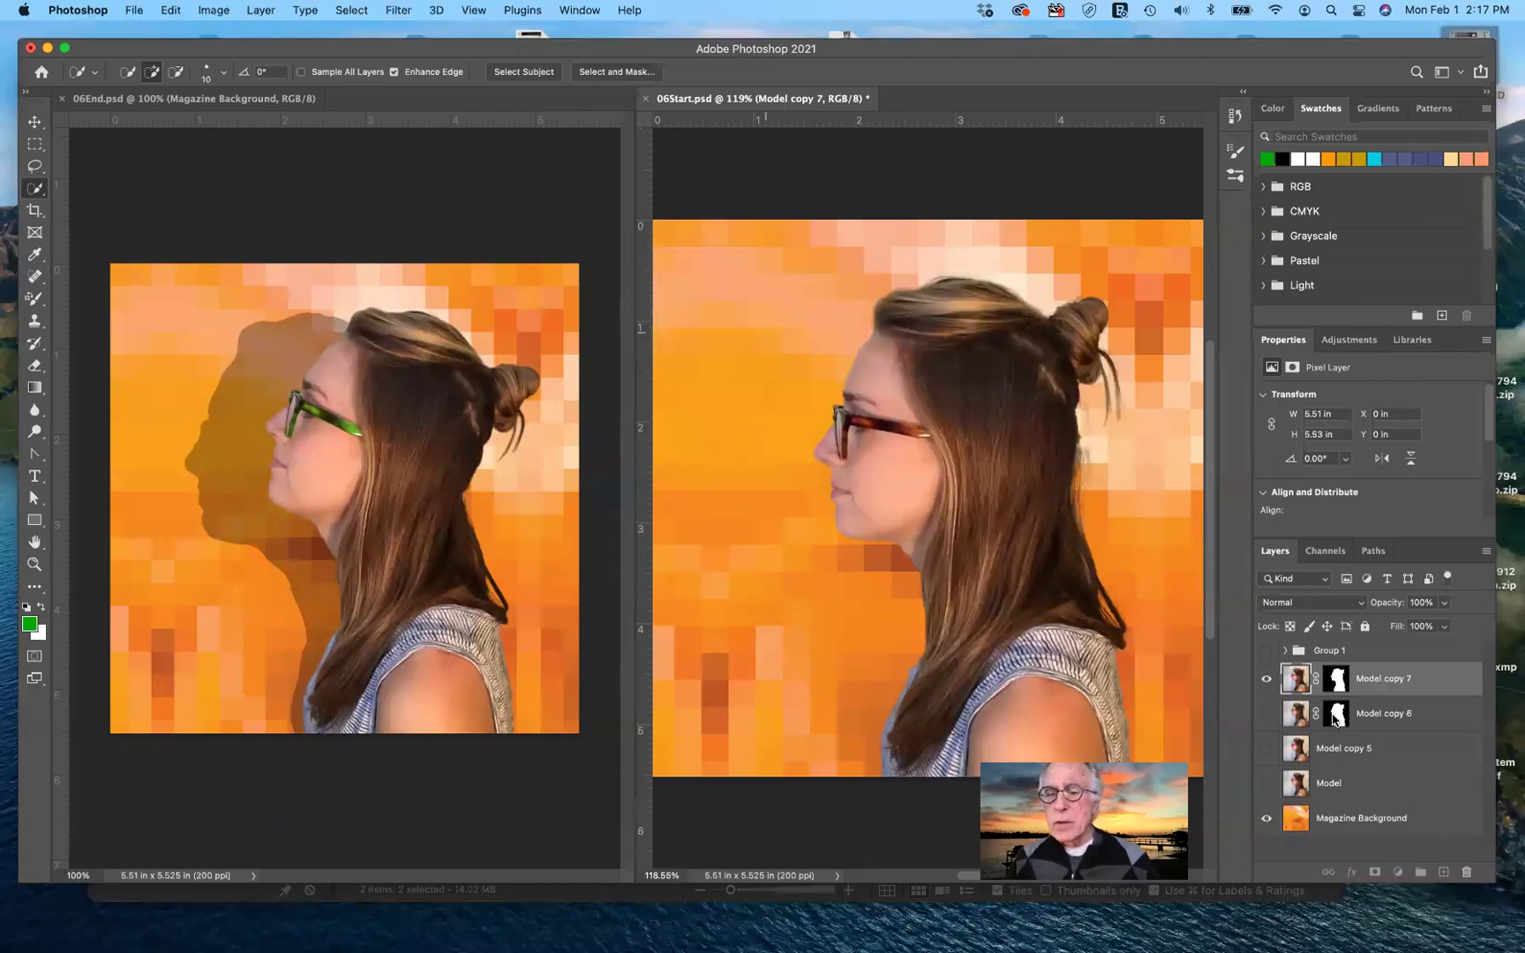
pyautogui.click(1267, 679)
pyautogui.click(1268, 679)
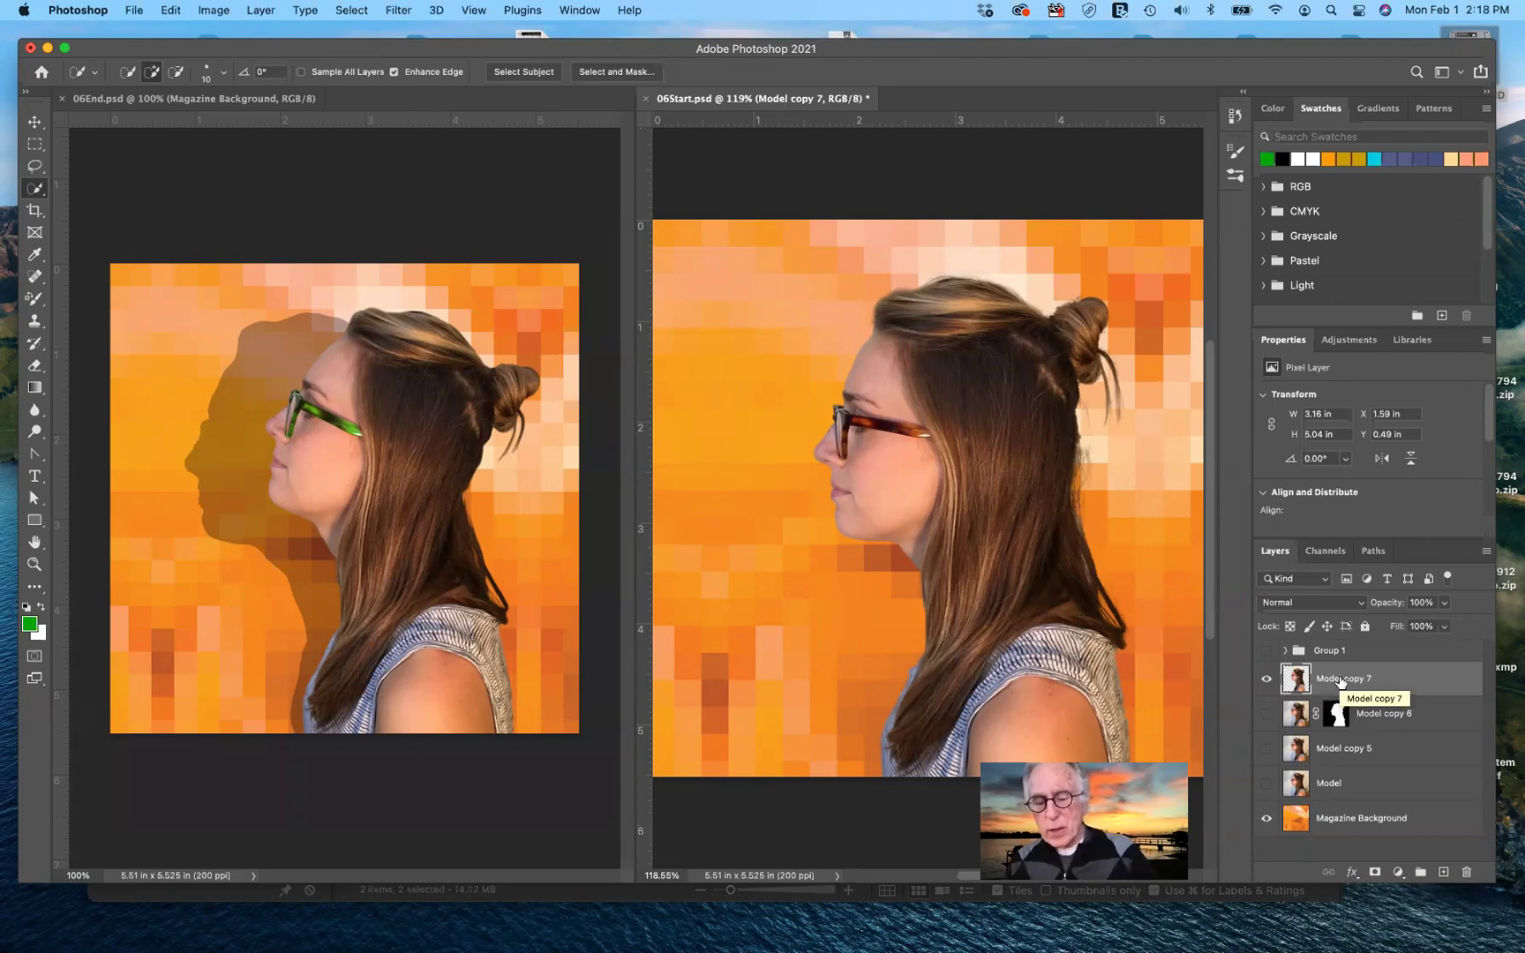
# - Duplicate the cut-out Model copy 7 layer and hide the original
pyautogui.press('super+j')
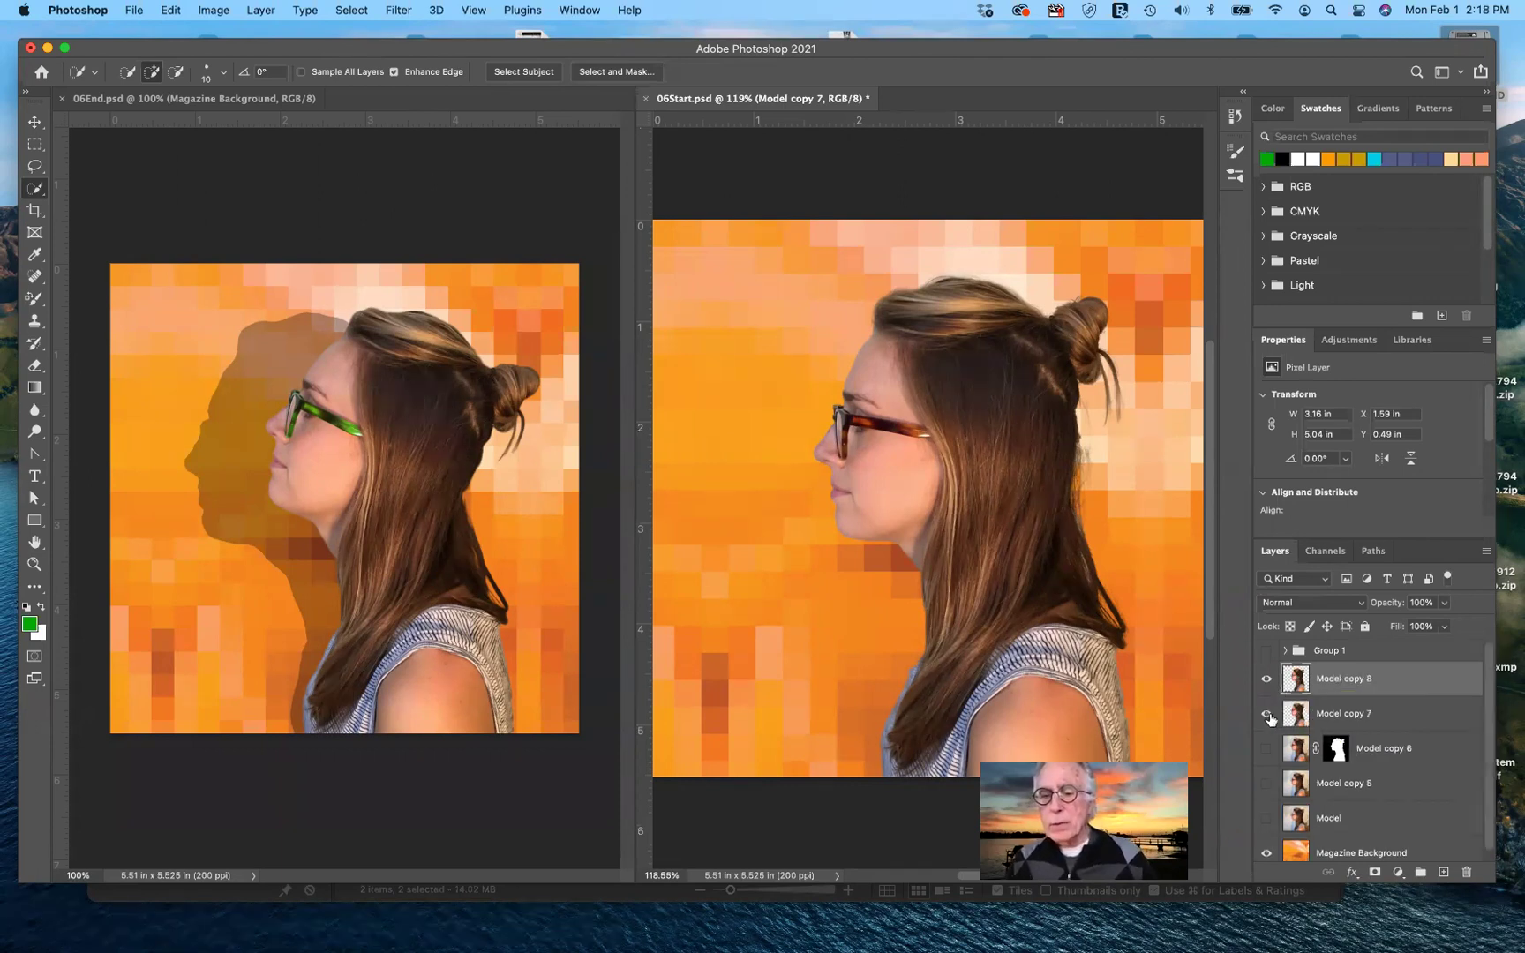
pyautogui.click(1266, 715)
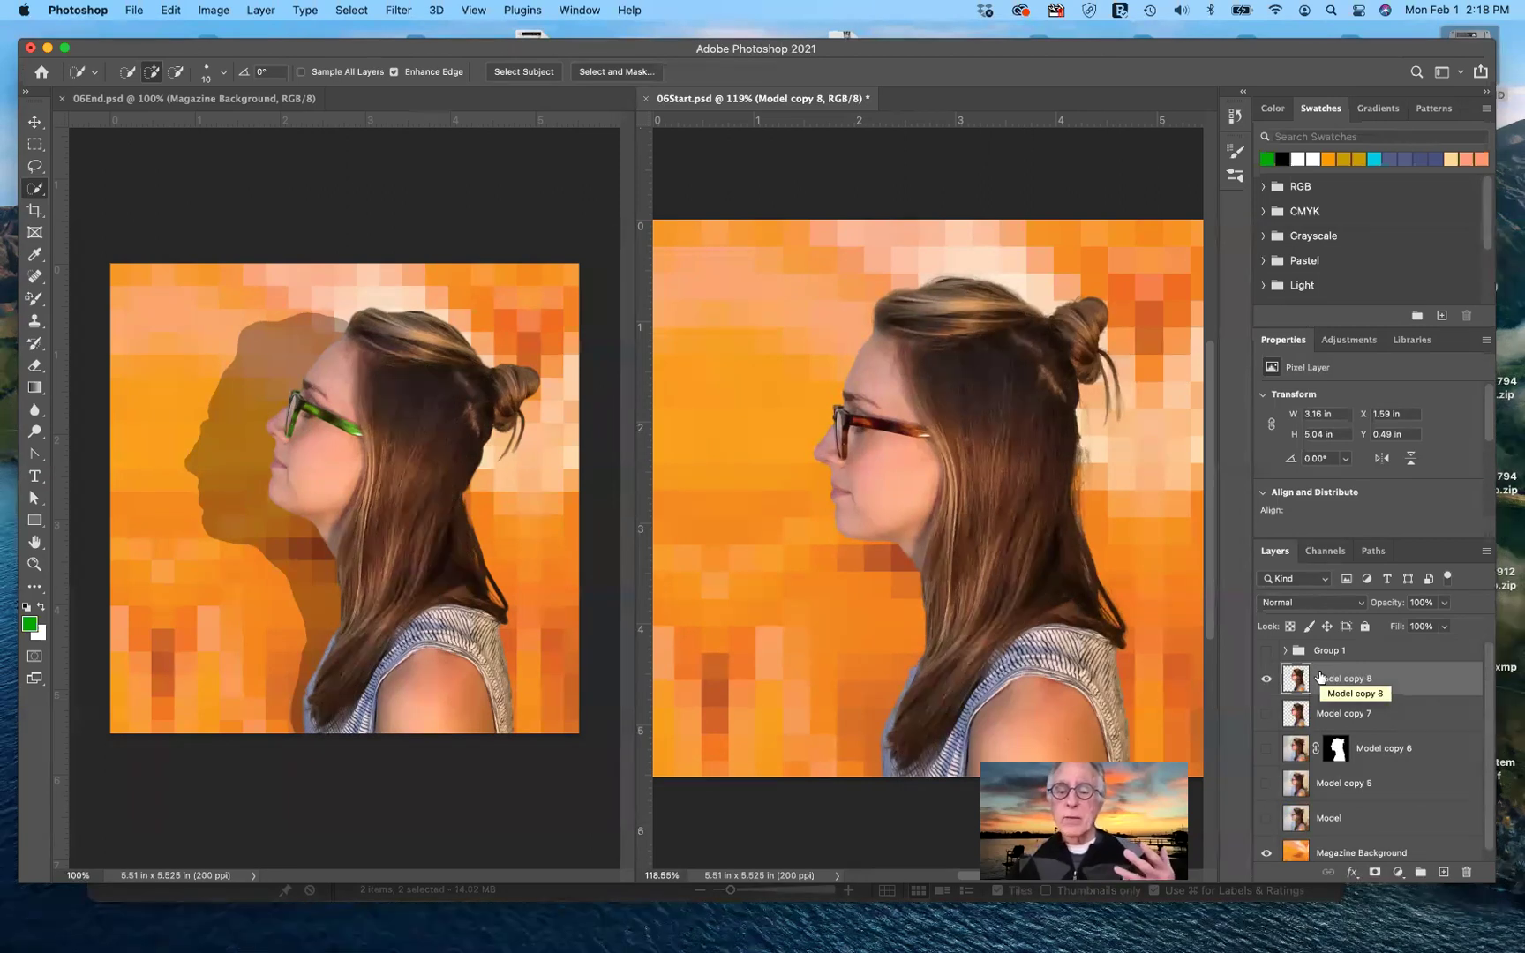
pyautogui.click(1267, 678)
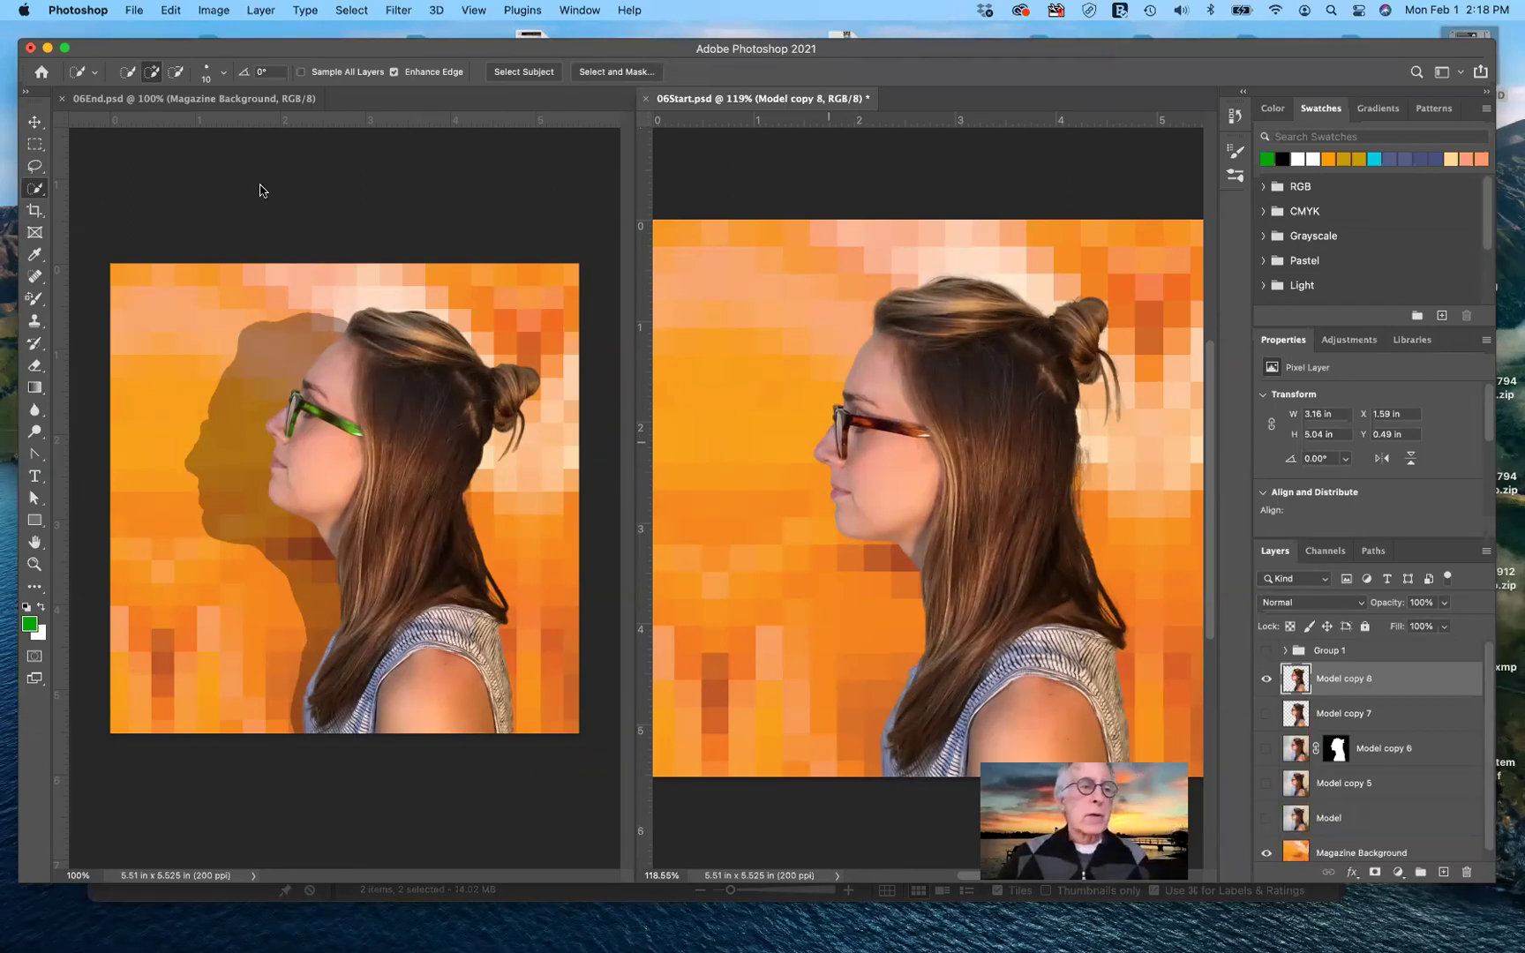
# - Select the woman's glasses with the Object Selection tool in Rectangle mode
pyautogui.rightClick(31, 190)
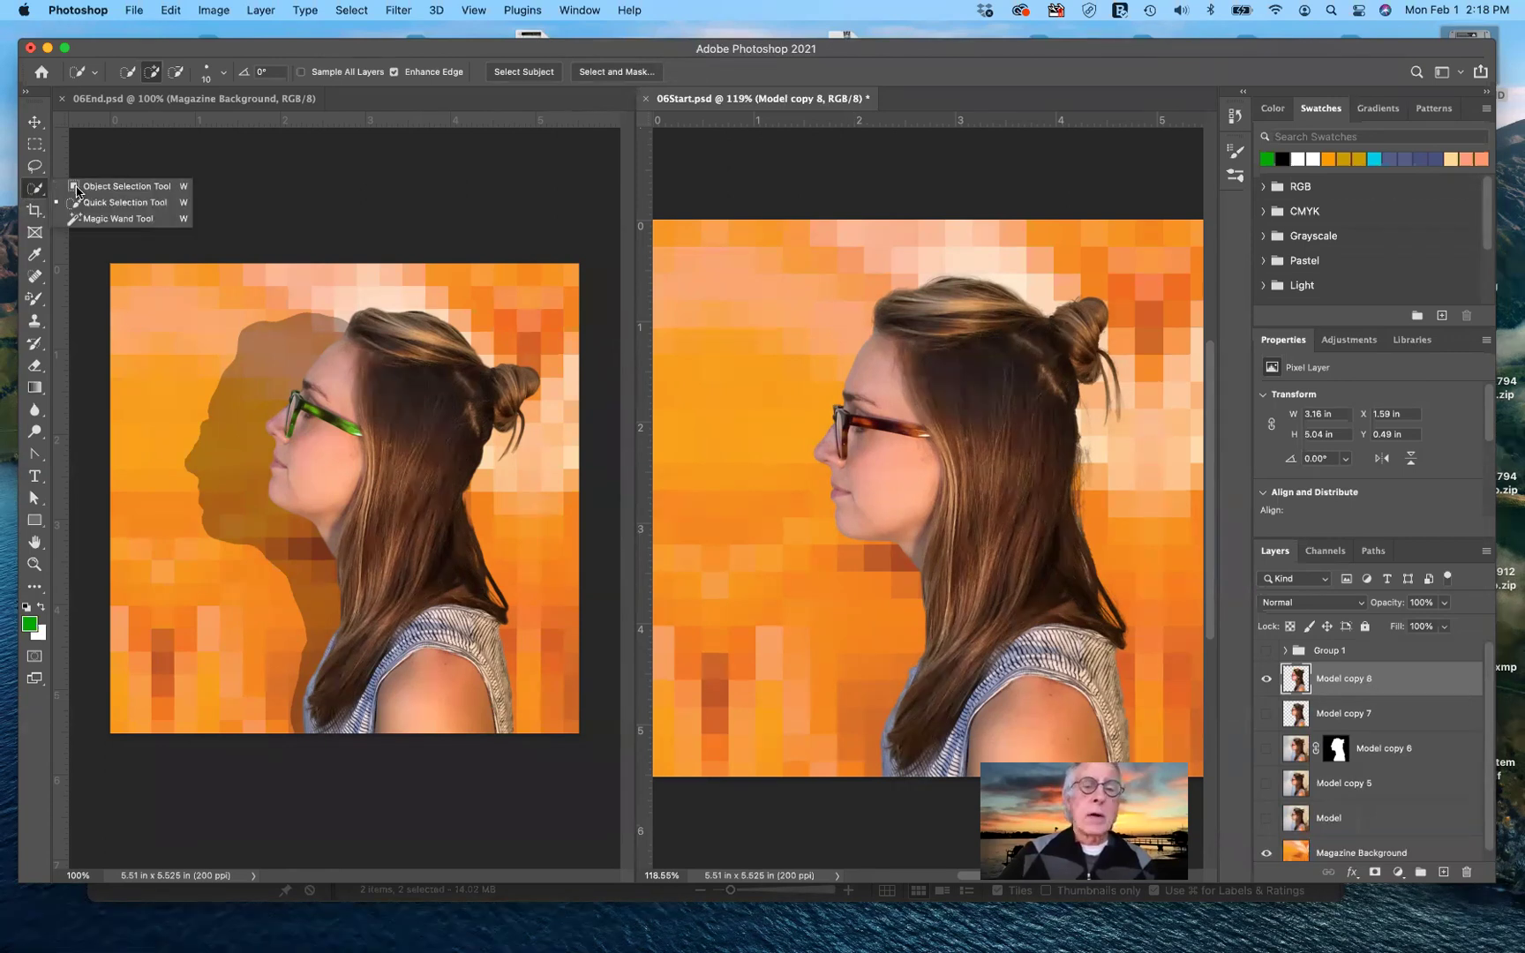
pyautogui.click(75, 188)
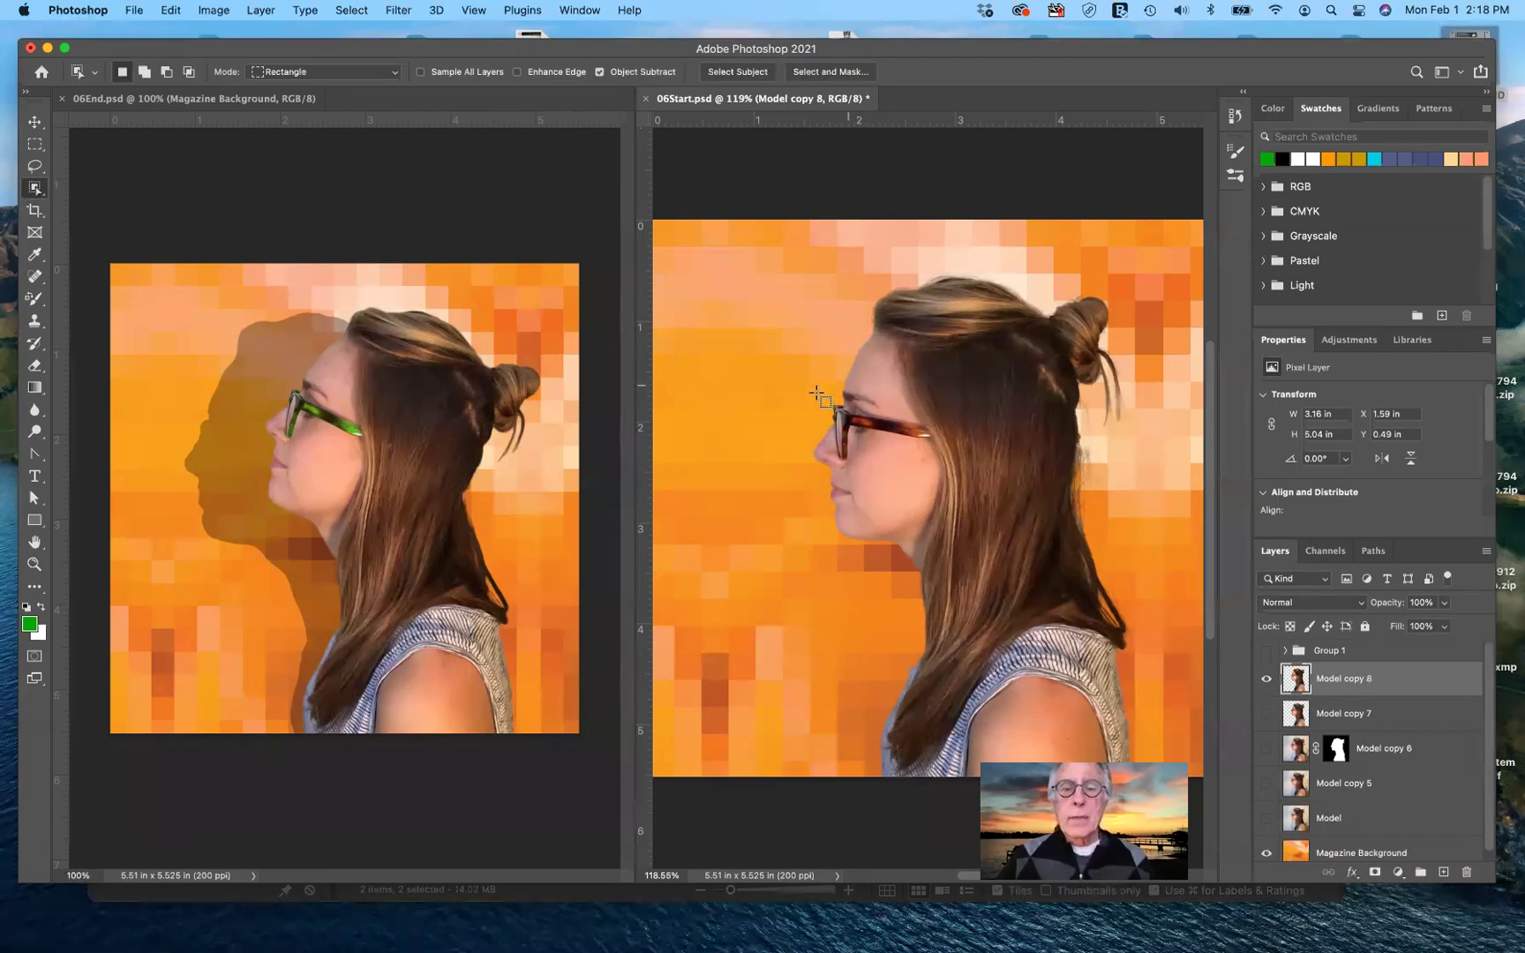
pyautogui.moveTo(825, 396); pyautogui.dragTo(938, 462)
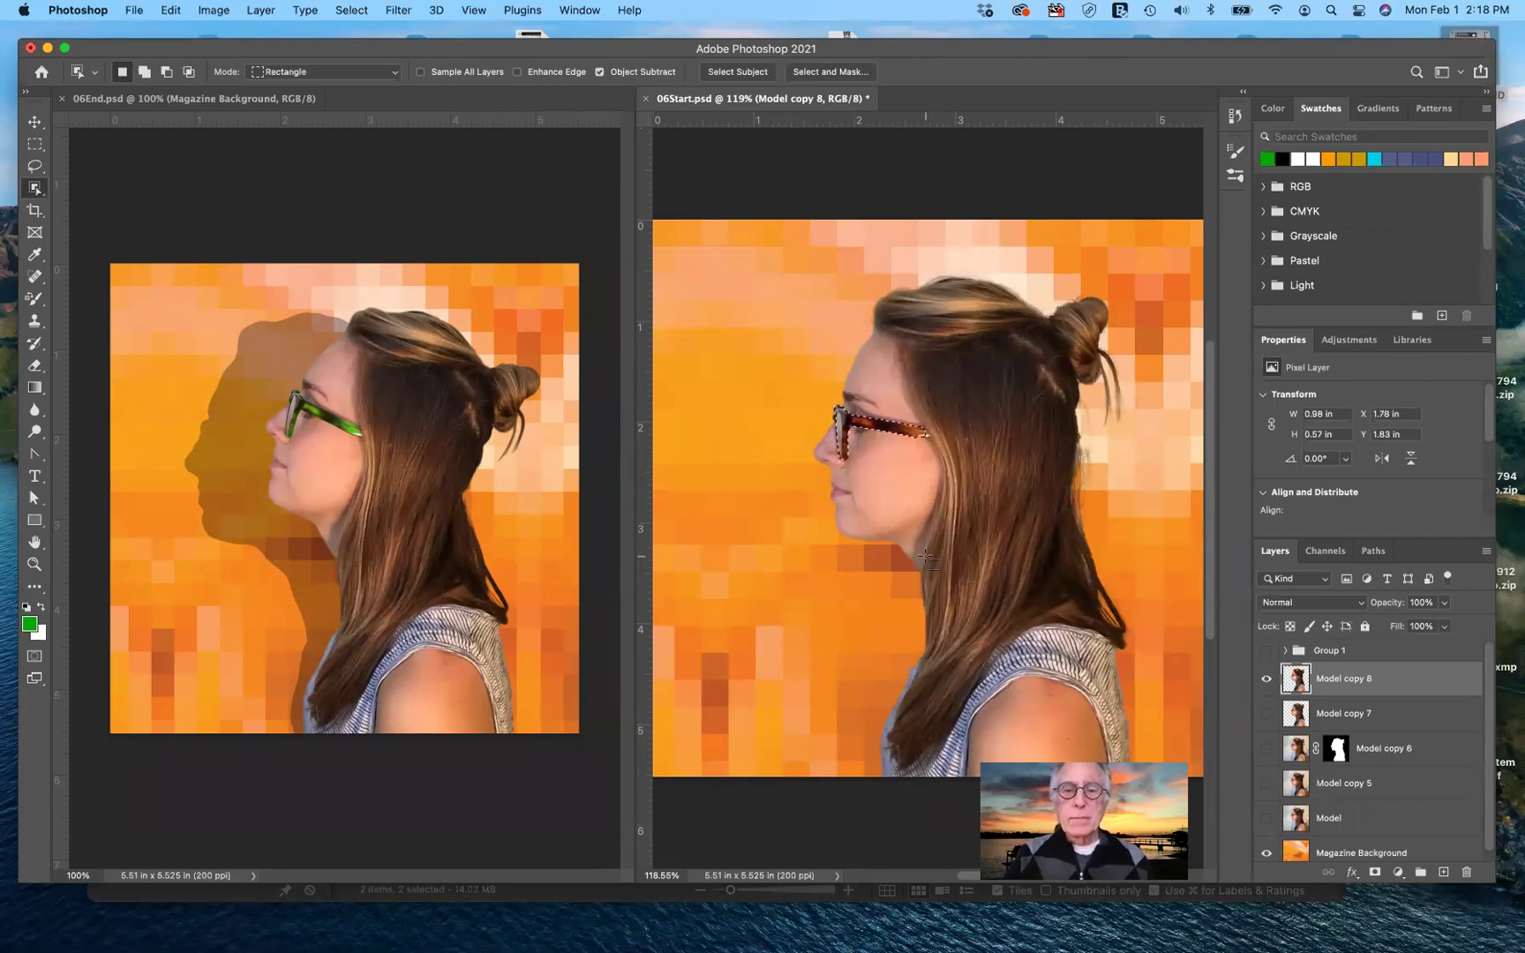
# - Extend the glasses selection to the metallic tip of the temple arm and touch up the lens edge with the Quick Selection tool
pyautogui.scroll(5, 927, 558)
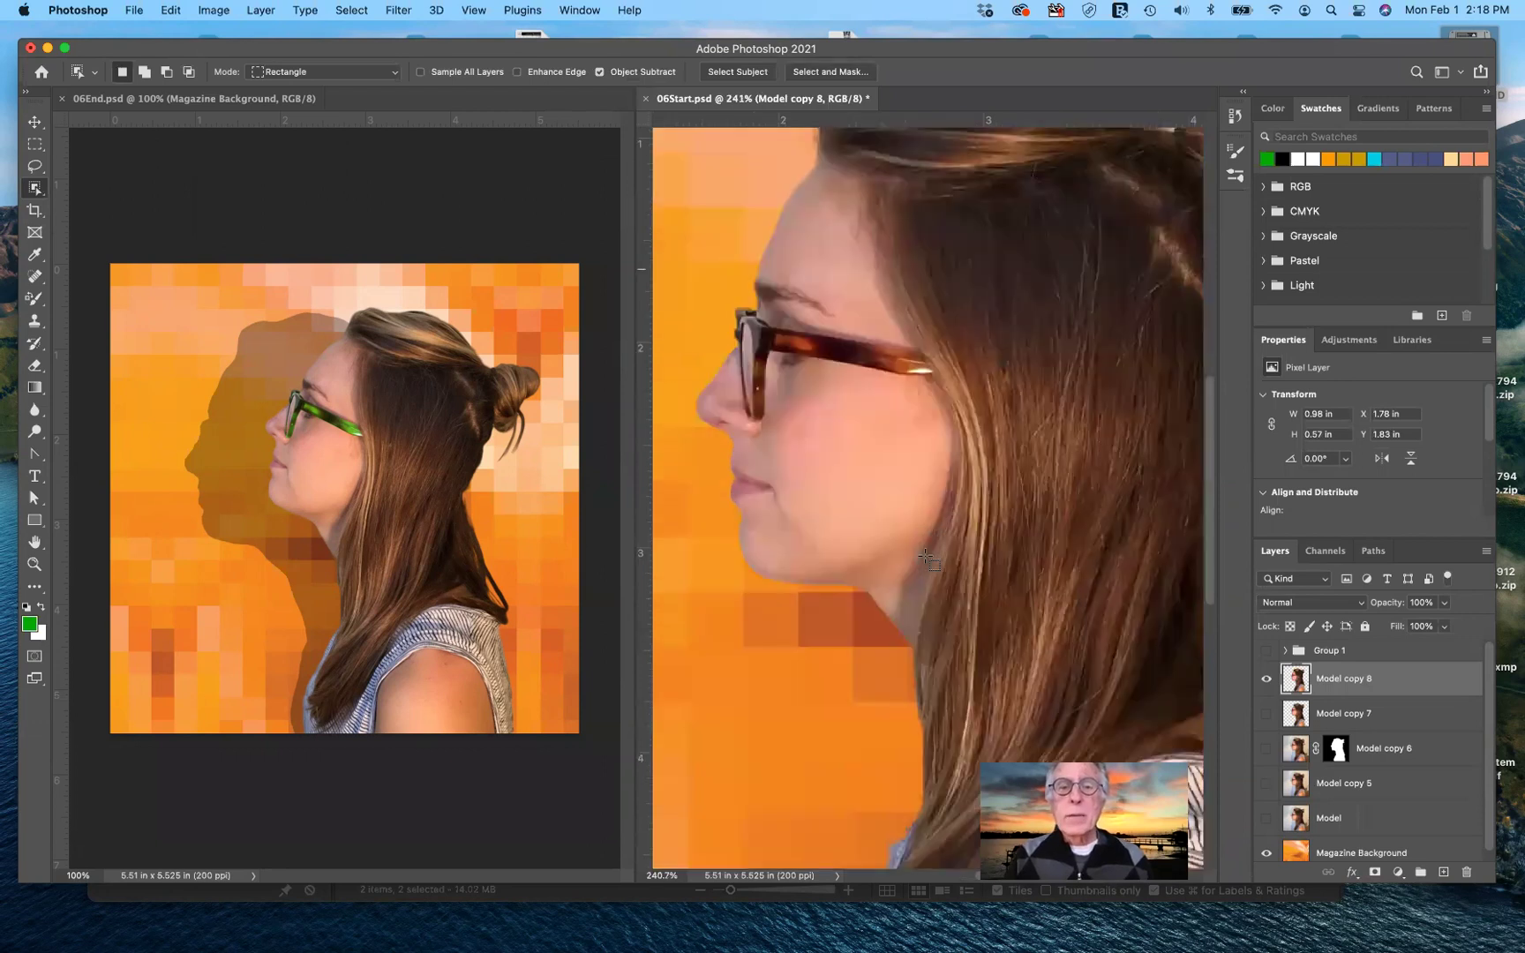
pyautogui.scroll(3, 927, 558)
pyautogui.scroll(1, 818, 430)
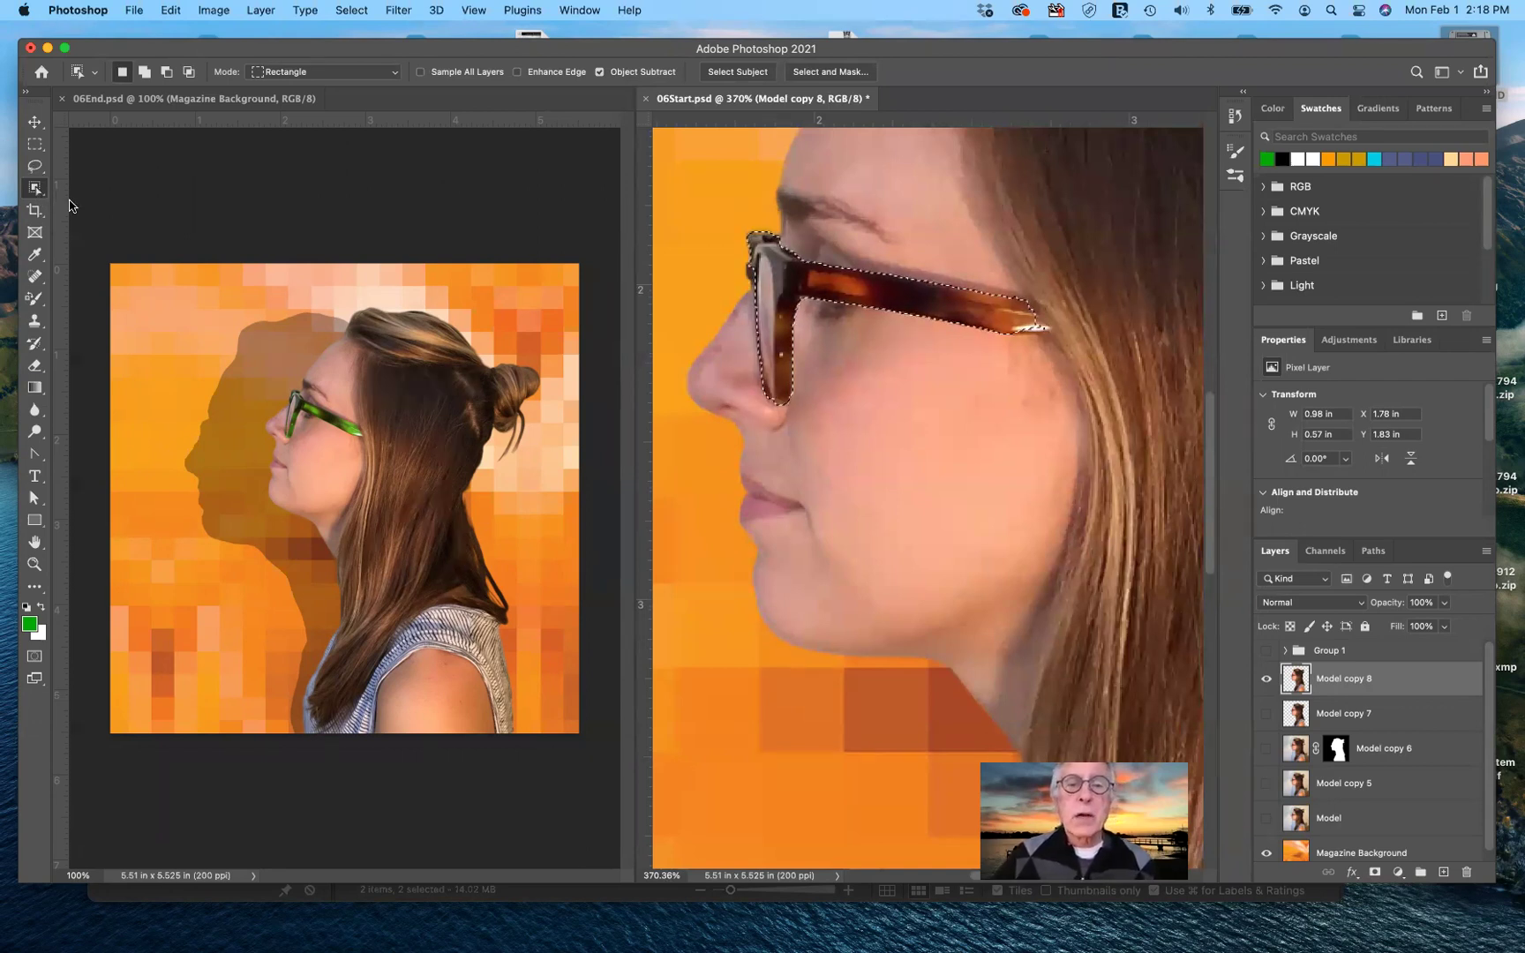
pyautogui.rightClick(35, 188)
pyautogui.click(80, 203)
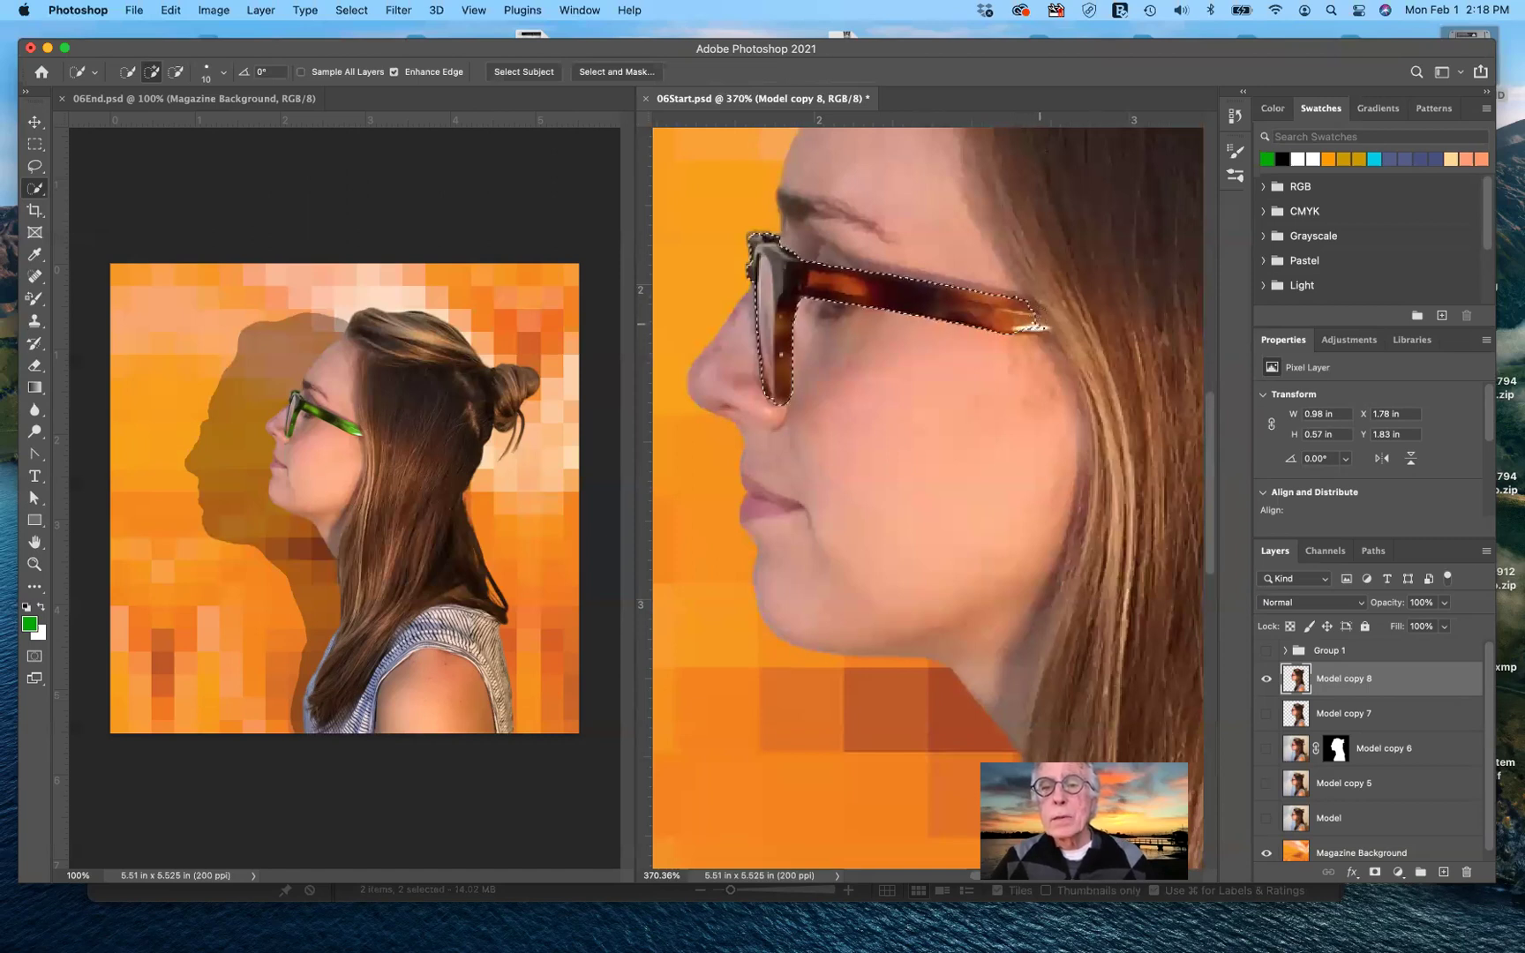
pyautogui.click(1040, 317)
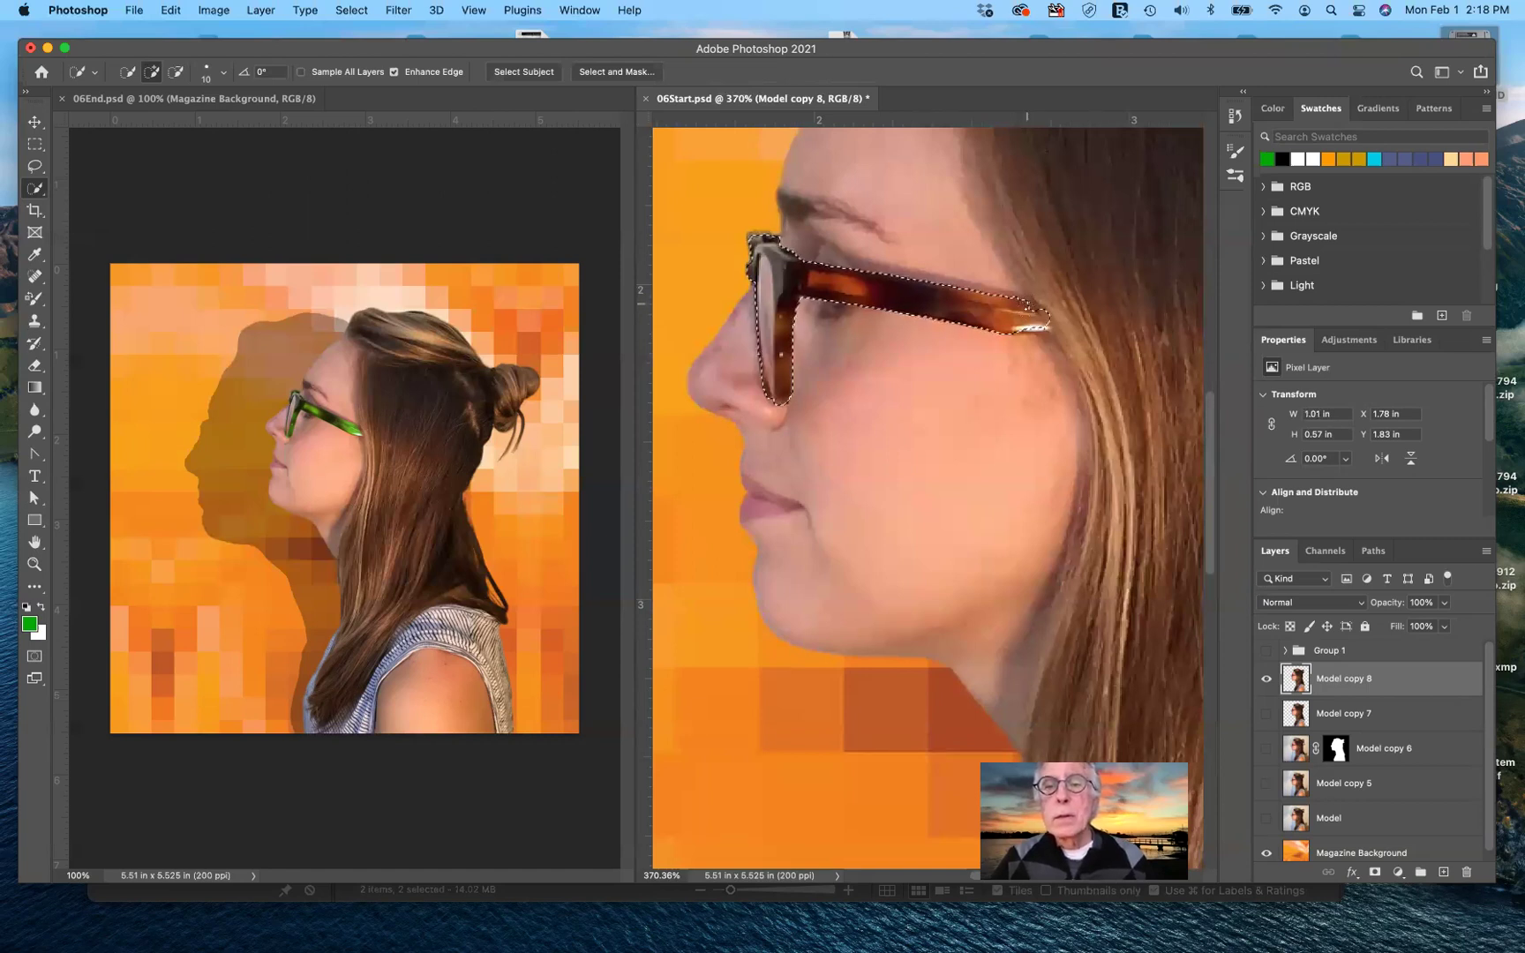
pyautogui.click(749, 334)
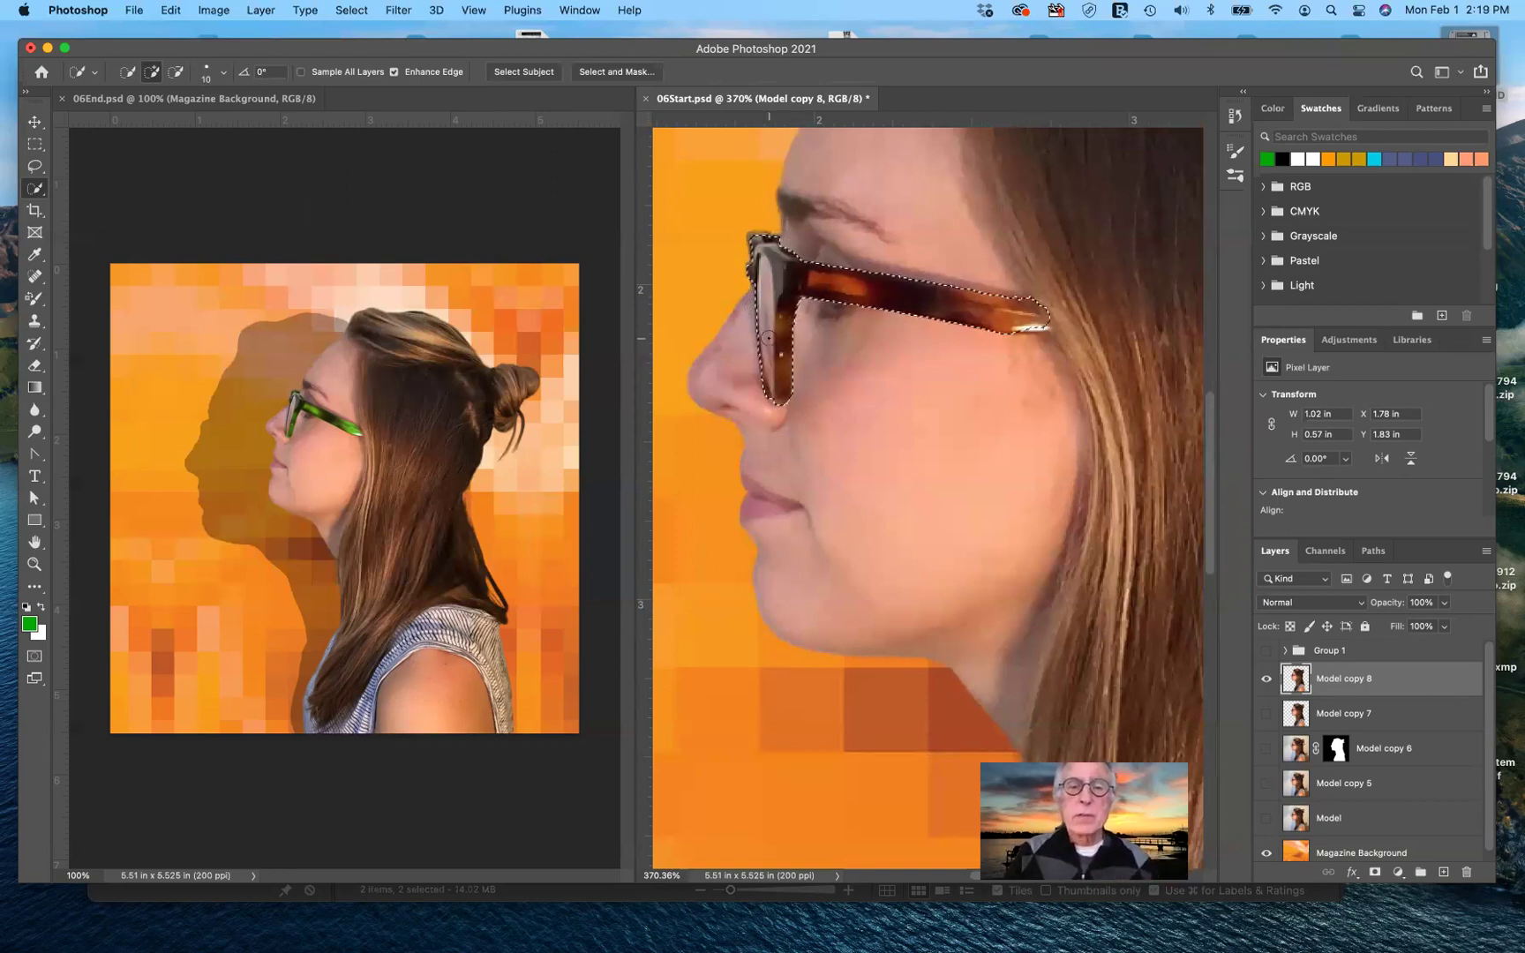
# - Subtract the upper part of the lens from the glasses selection, using a smaller Quick Selection brush
pyautogui.scroll(5, 763, 338)
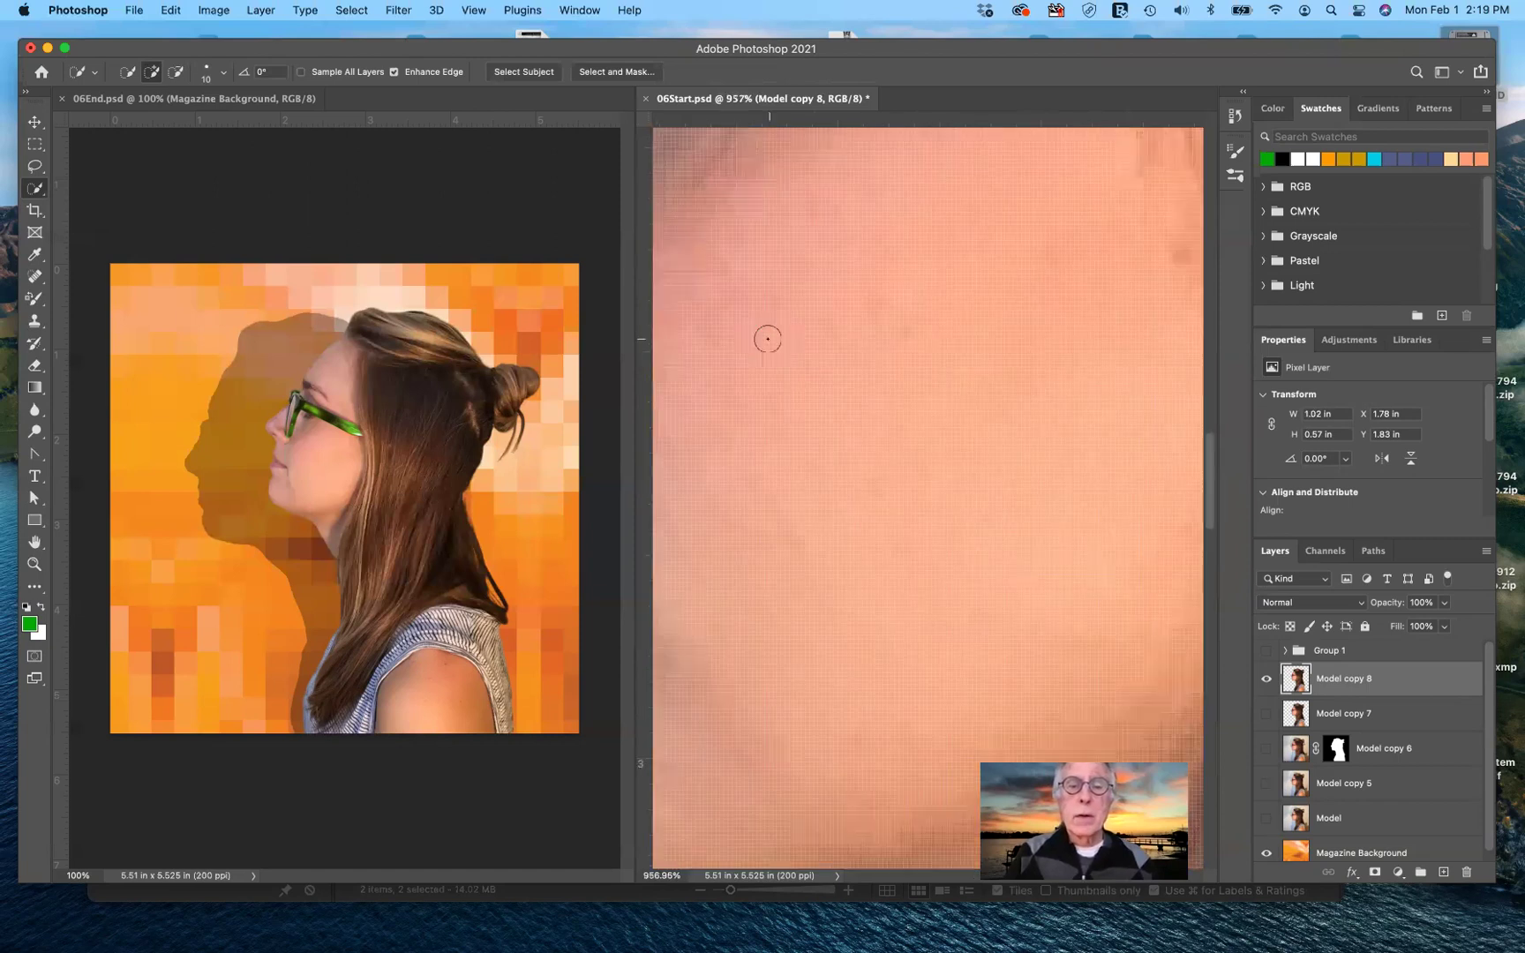
pyautogui.scroll(-3, 766, 338)
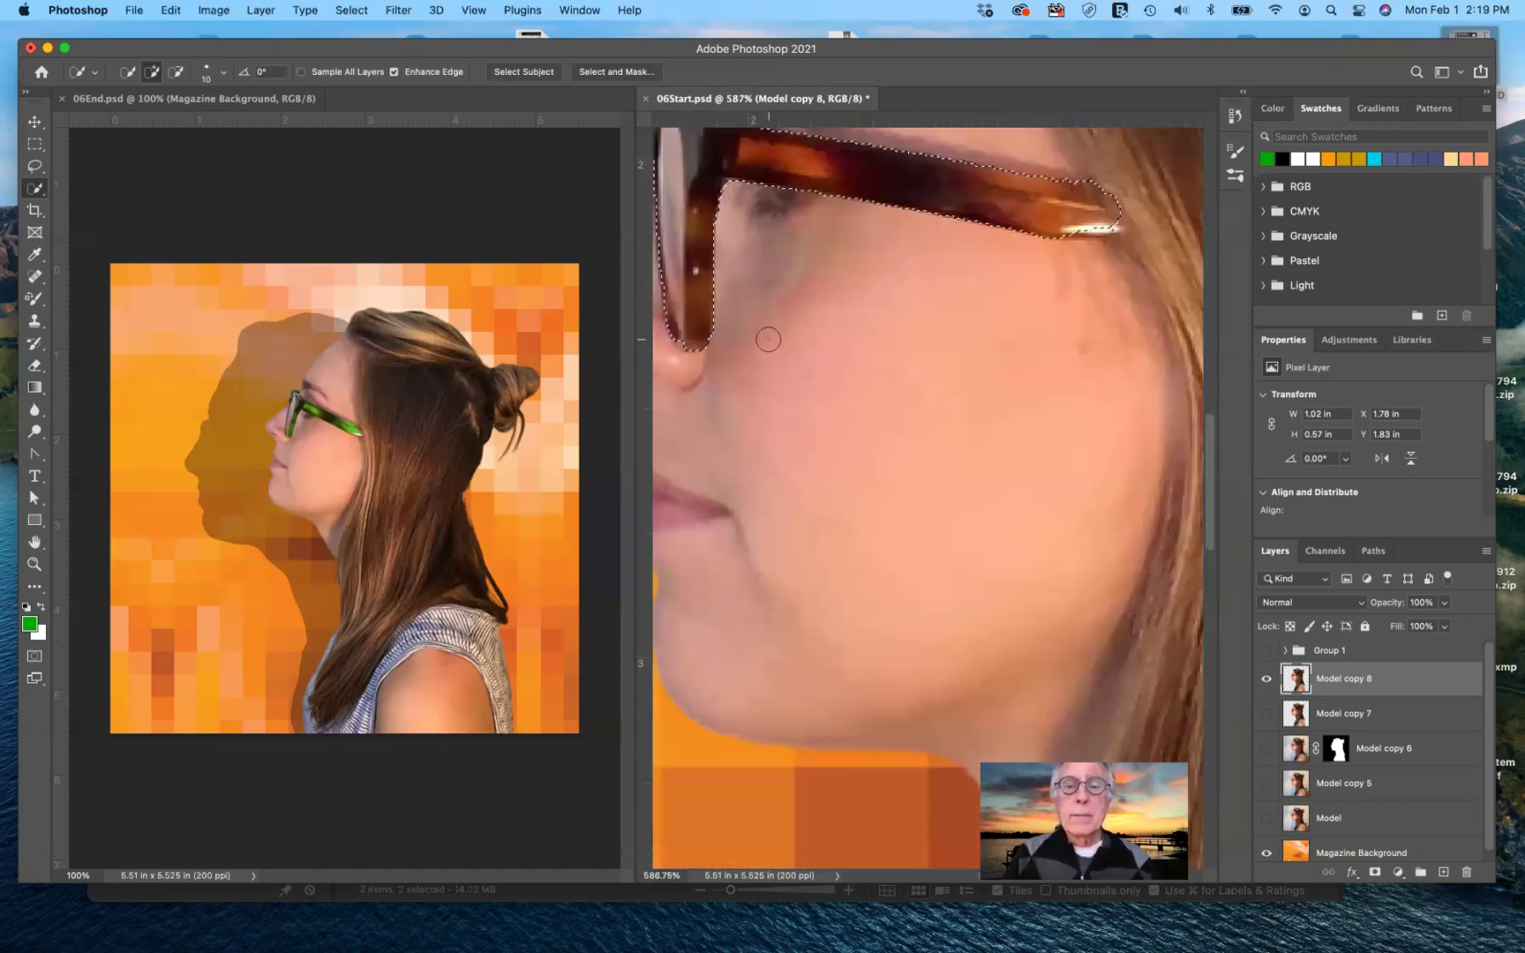
pyautogui.hscroll(-5, 767, 339)
pyautogui.scroll(3, 768, 339)
pyautogui.hscroll(3, 767, 339)
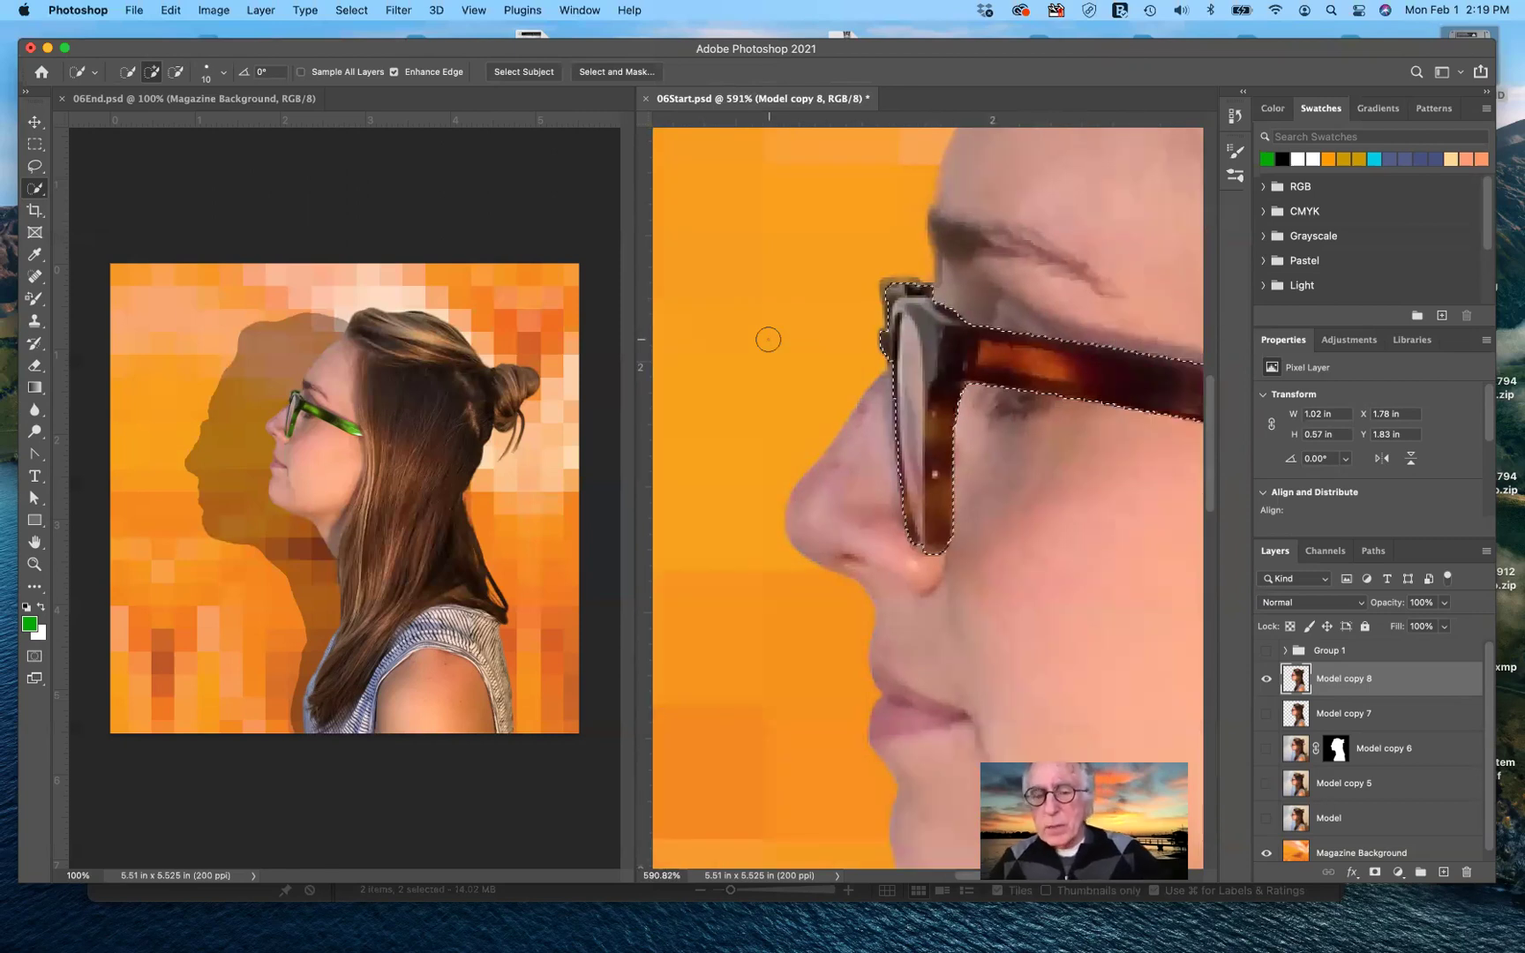
pyautogui.press('[')
pyautogui.press('[')
pyautogui.press('[')
pyautogui.press('[')
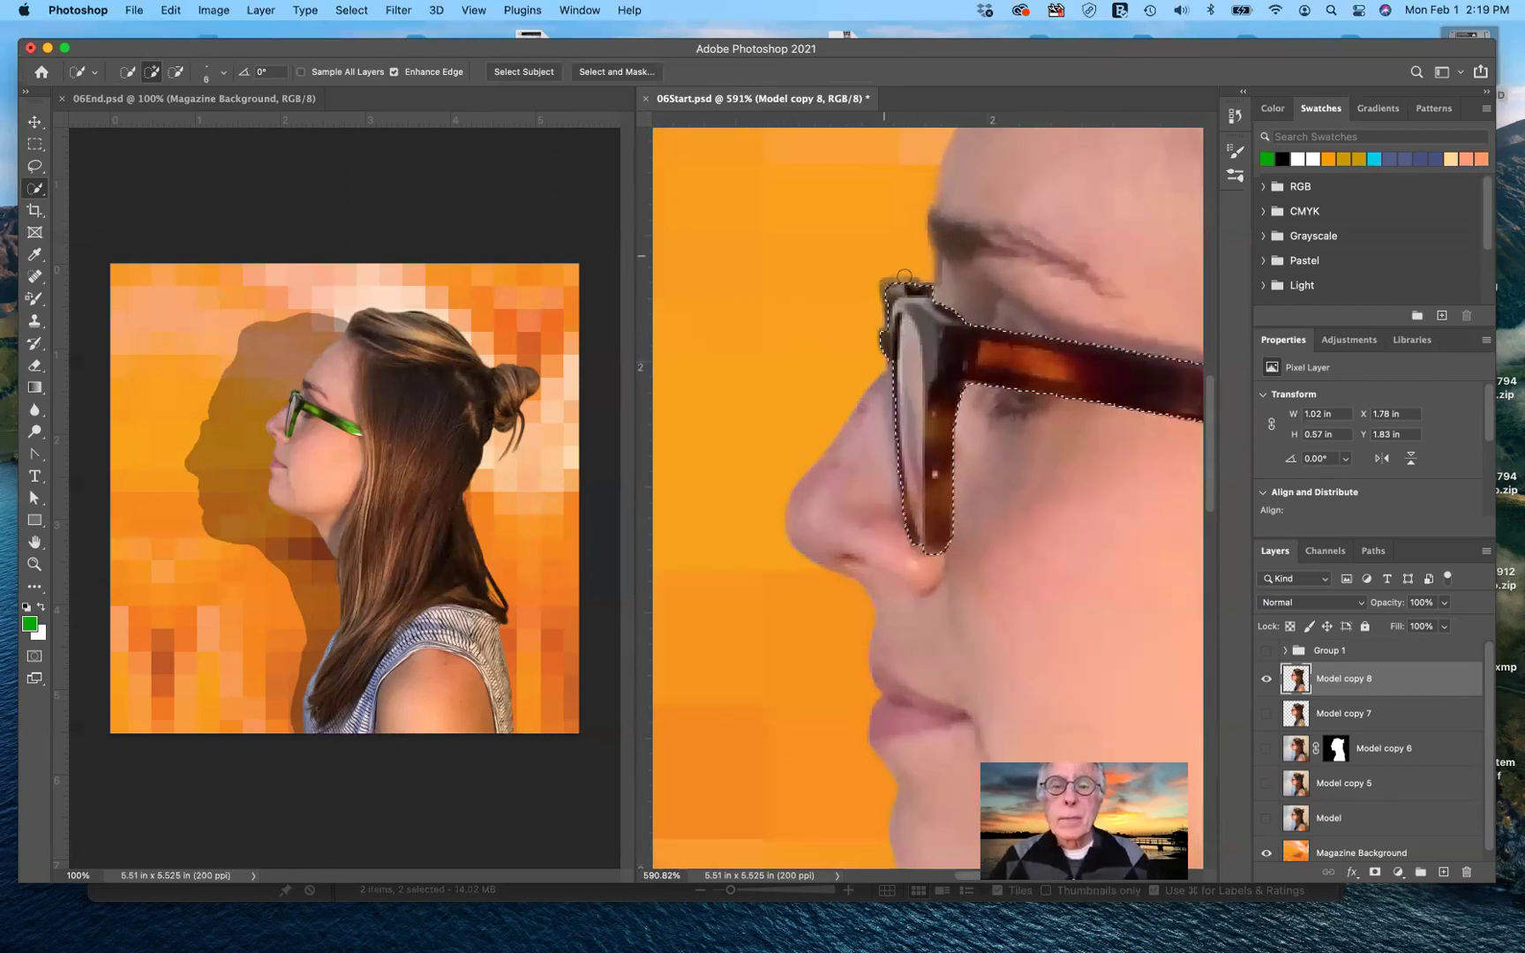
pyautogui.press('alt')
pyautogui.click(907, 333)
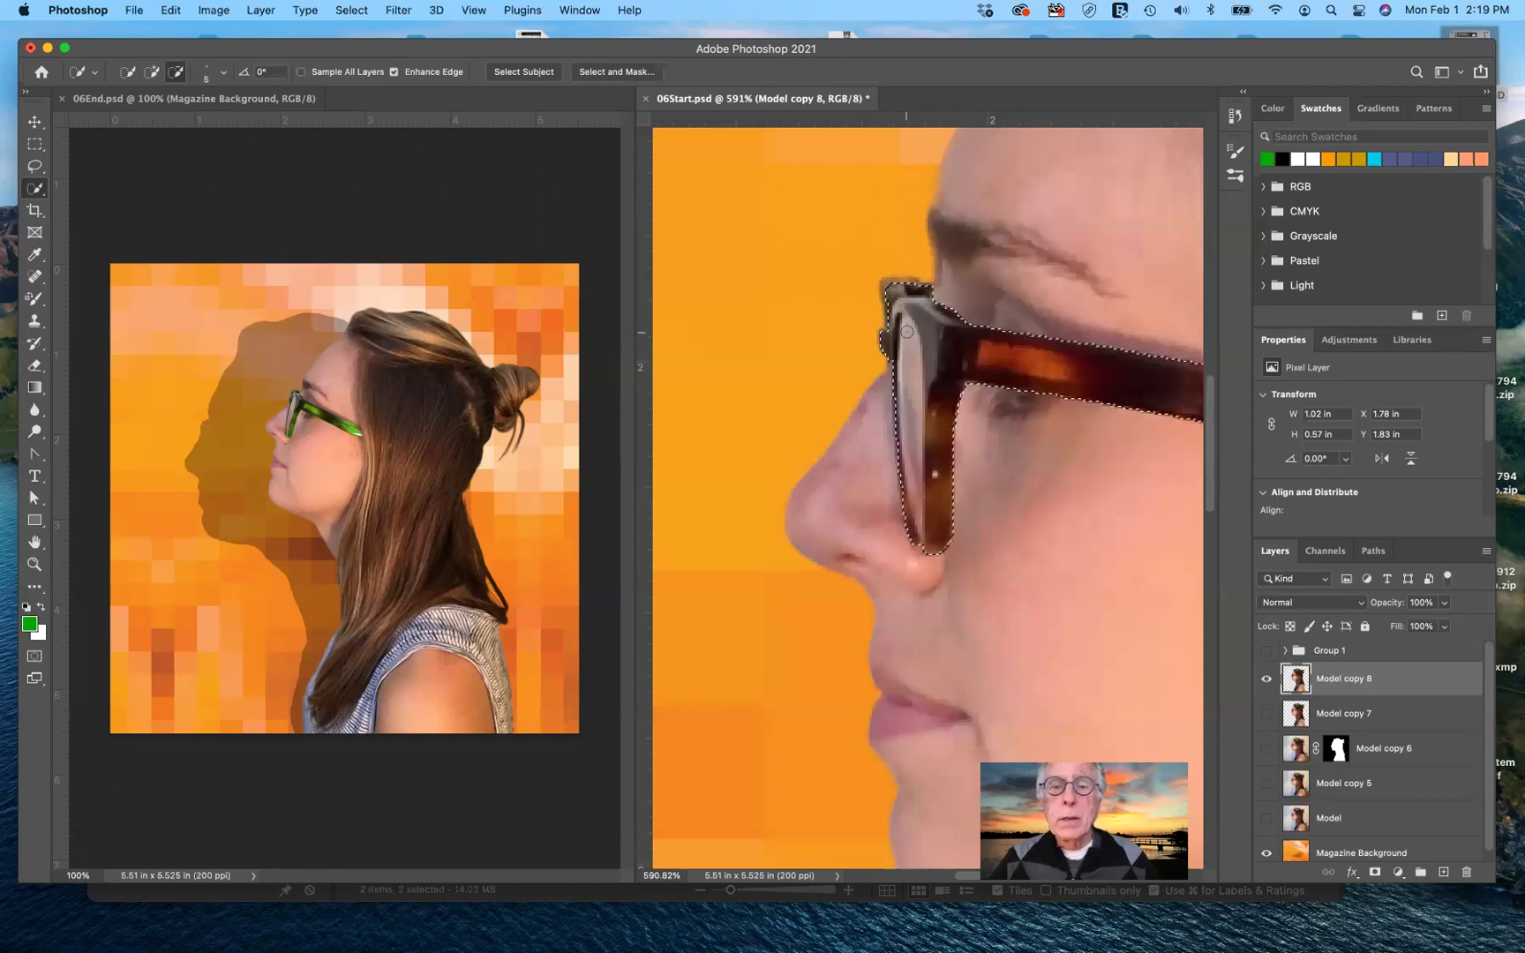
pyautogui.click(910, 381)
pyautogui.click(912, 468)
pyautogui.click(909, 467)
pyautogui.keyDown('alt'); pyautogui.click(893, 498); pyautogui.keyUp('alt')
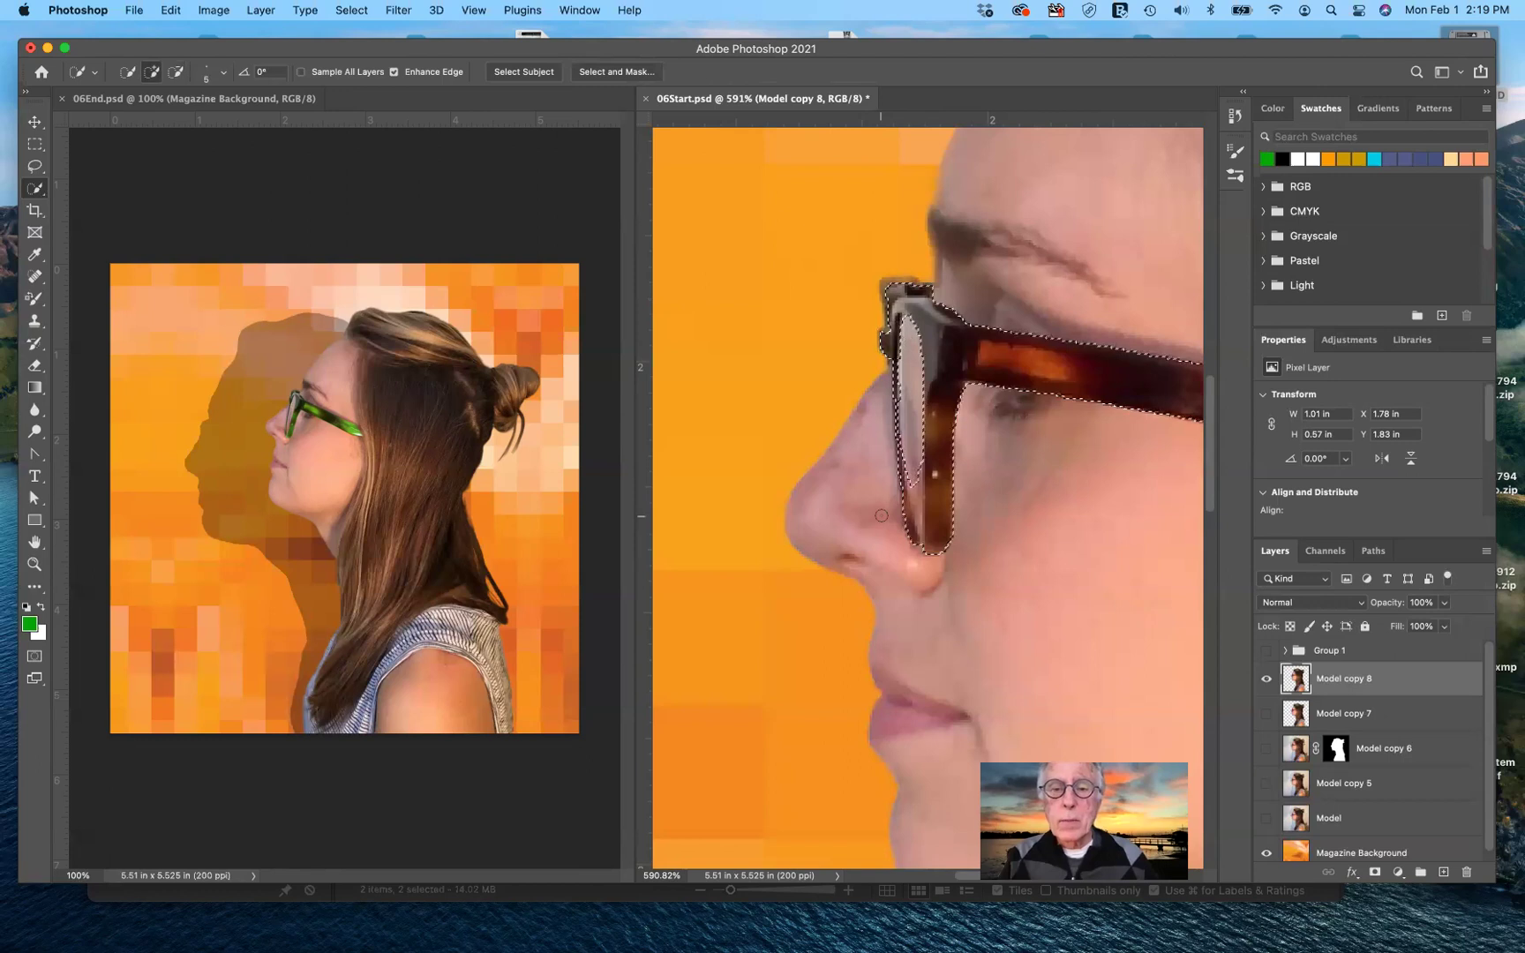
# - Subtract the narrow lower part of the lens from the glasses selection with a 2 px brush, keeping the thin front rim
pyautogui.scroll(2, 881, 516)
pyautogui.scroll(3, 881, 515)
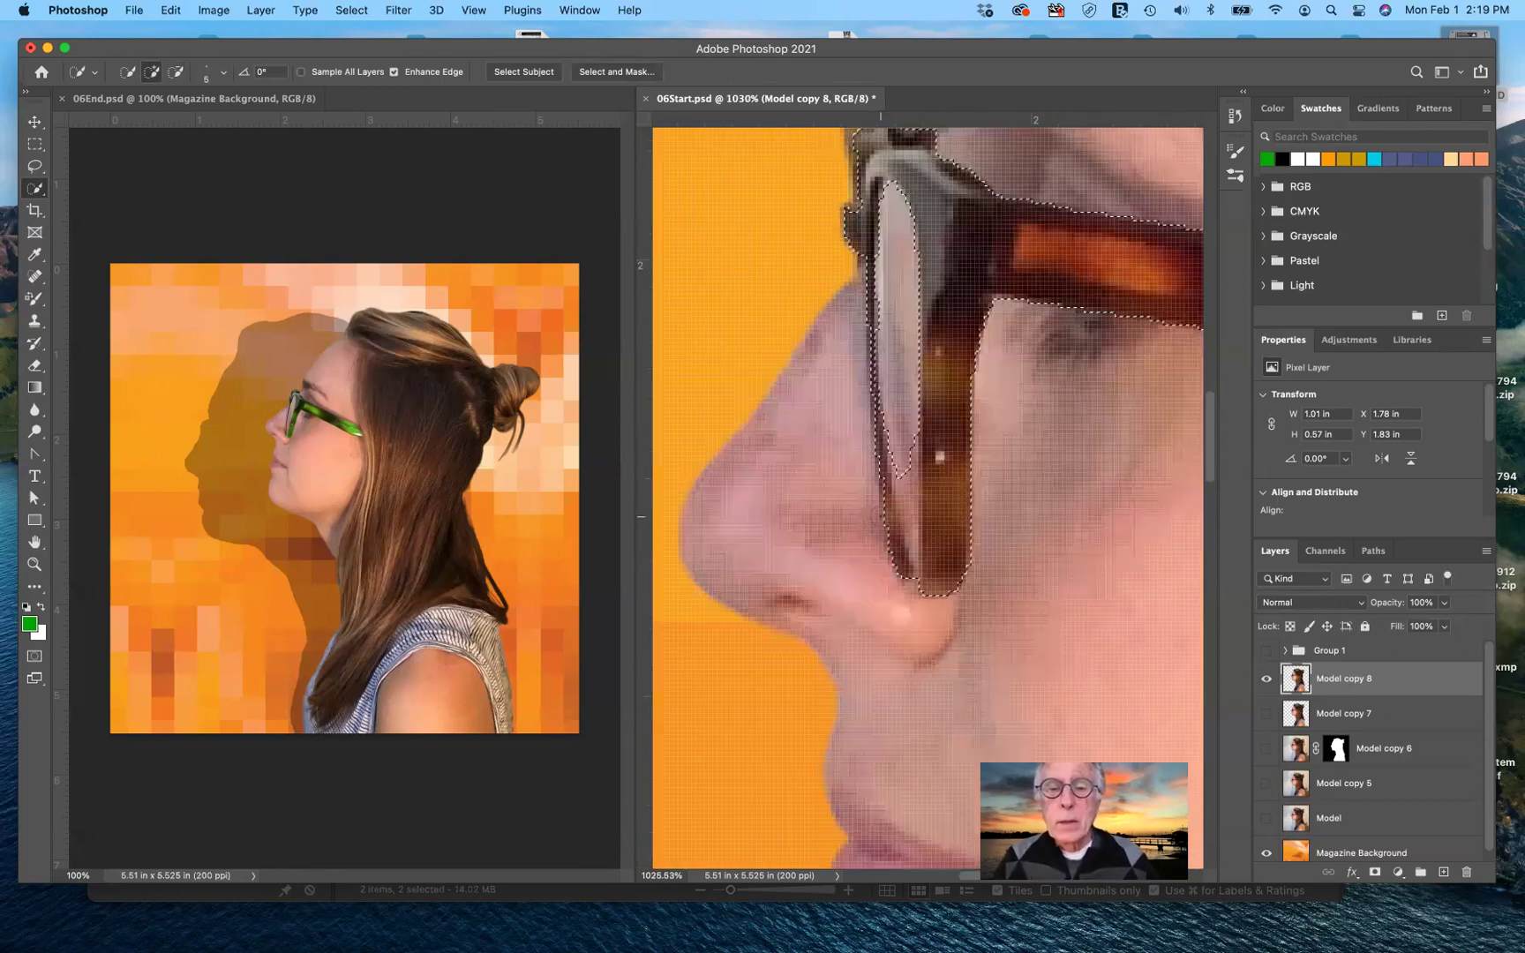
pyautogui.scroll(1, 879, 490)
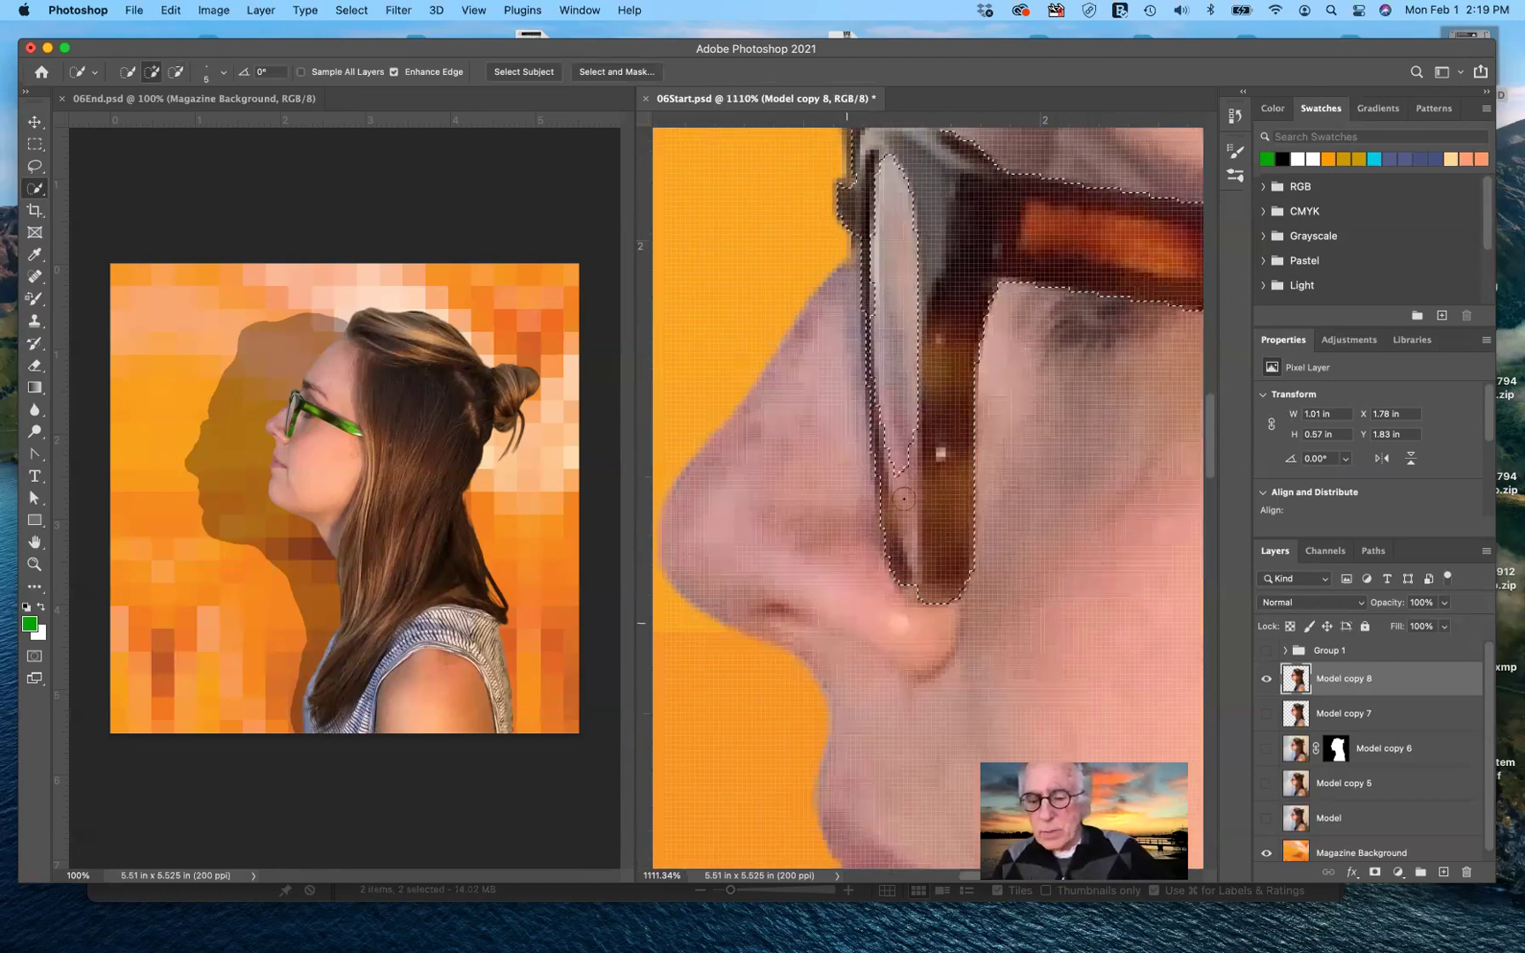
pyautogui.press('[')
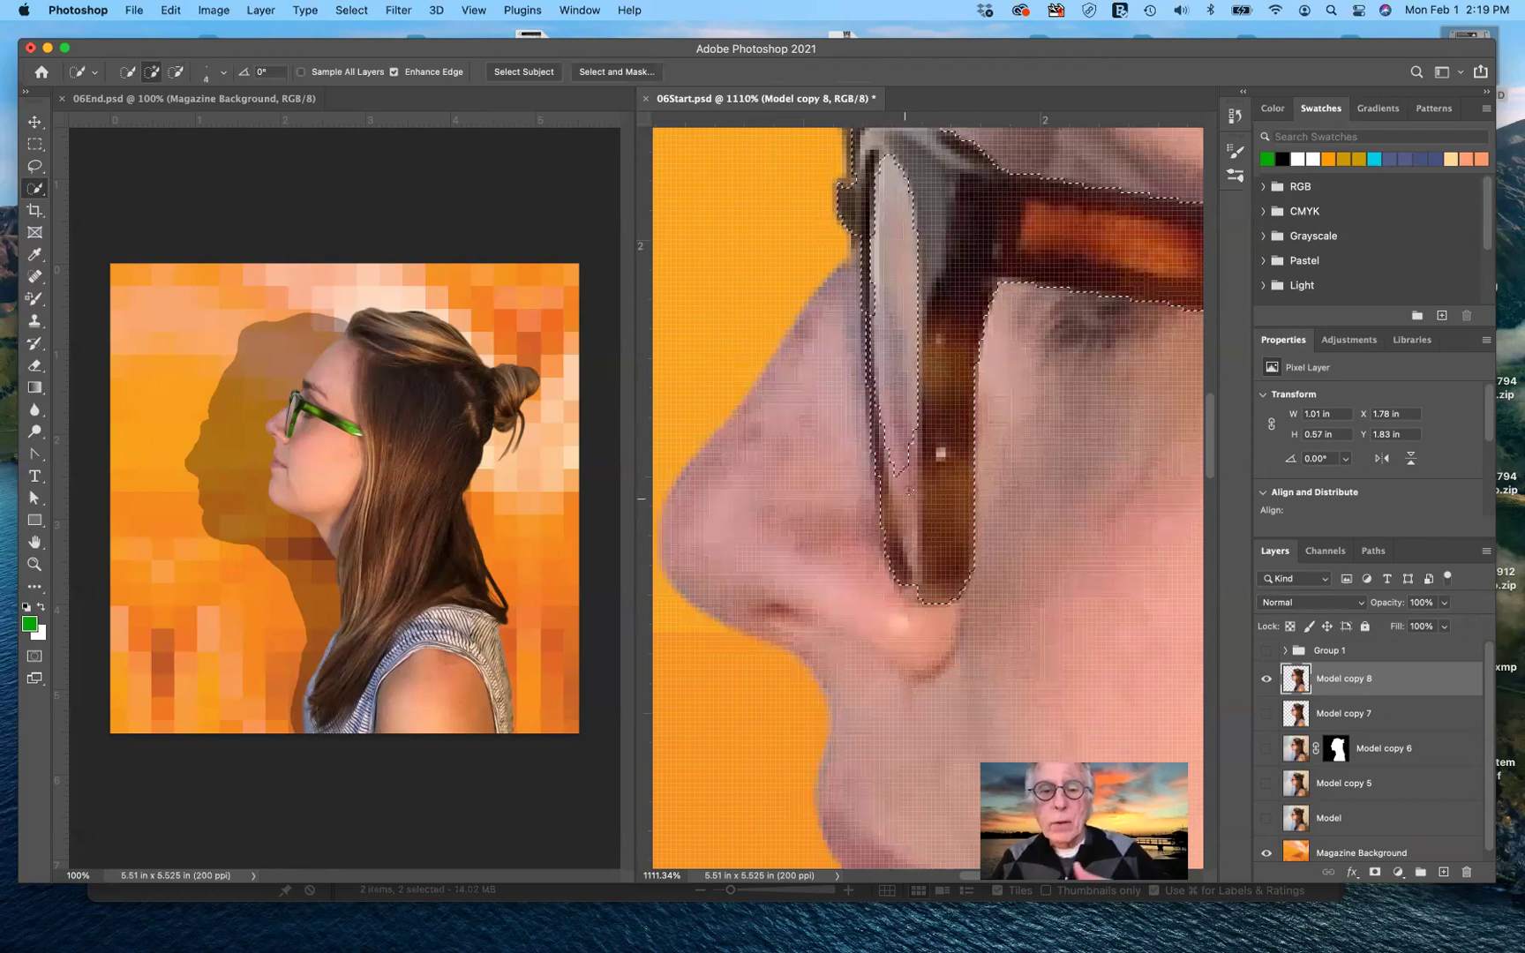
pyautogui.press('[')
pyautogui.press('[')
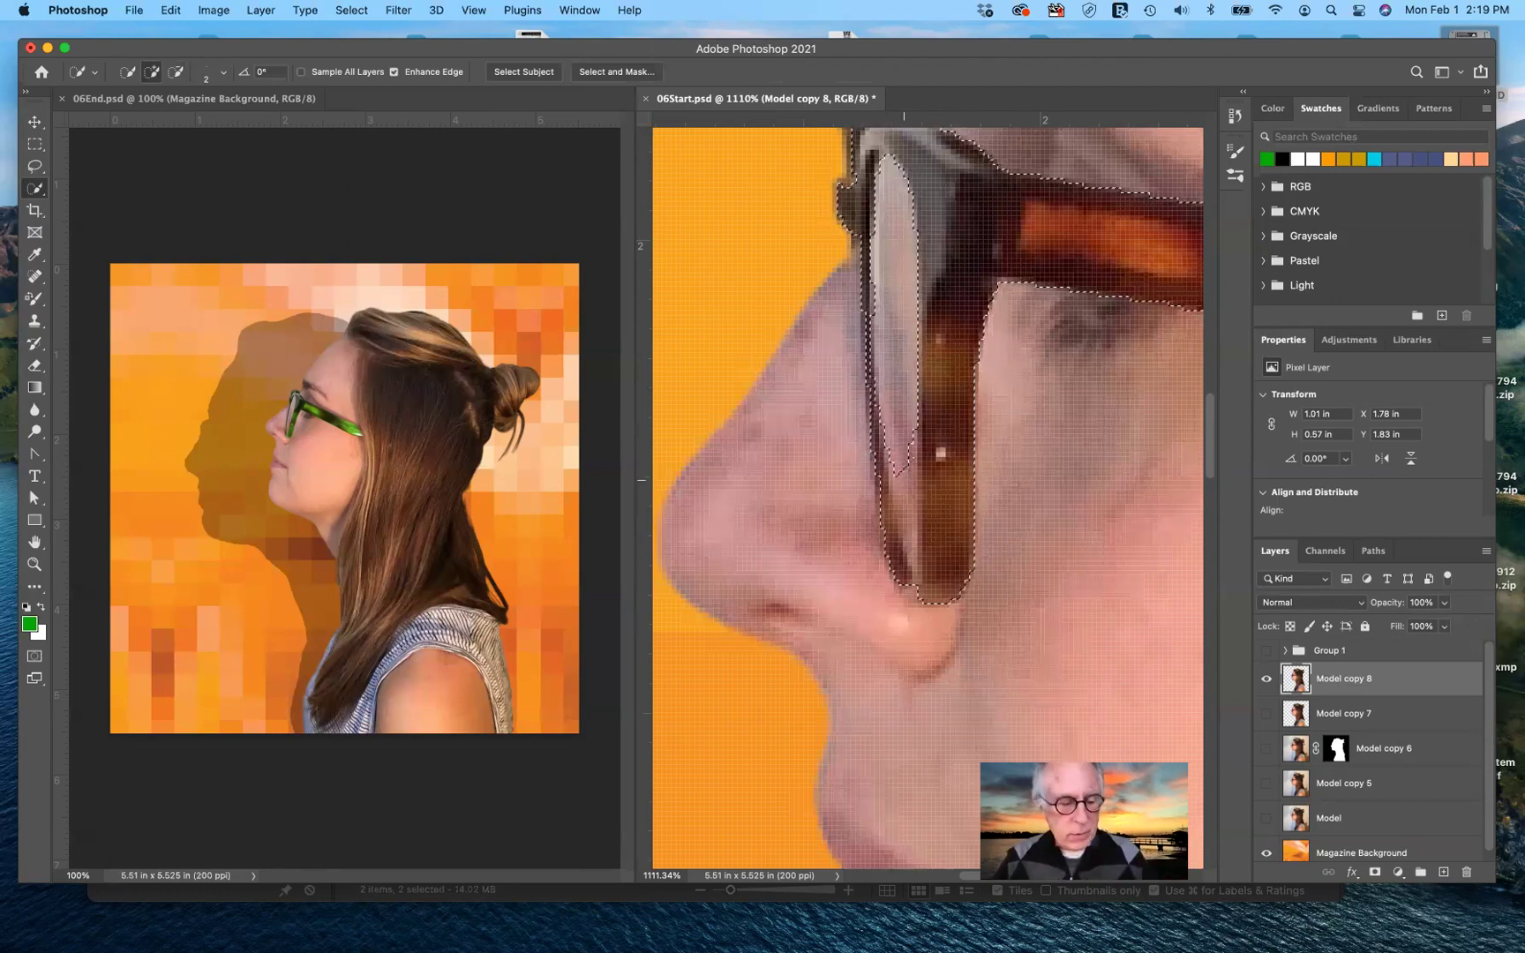
pyautogui.press('alt')
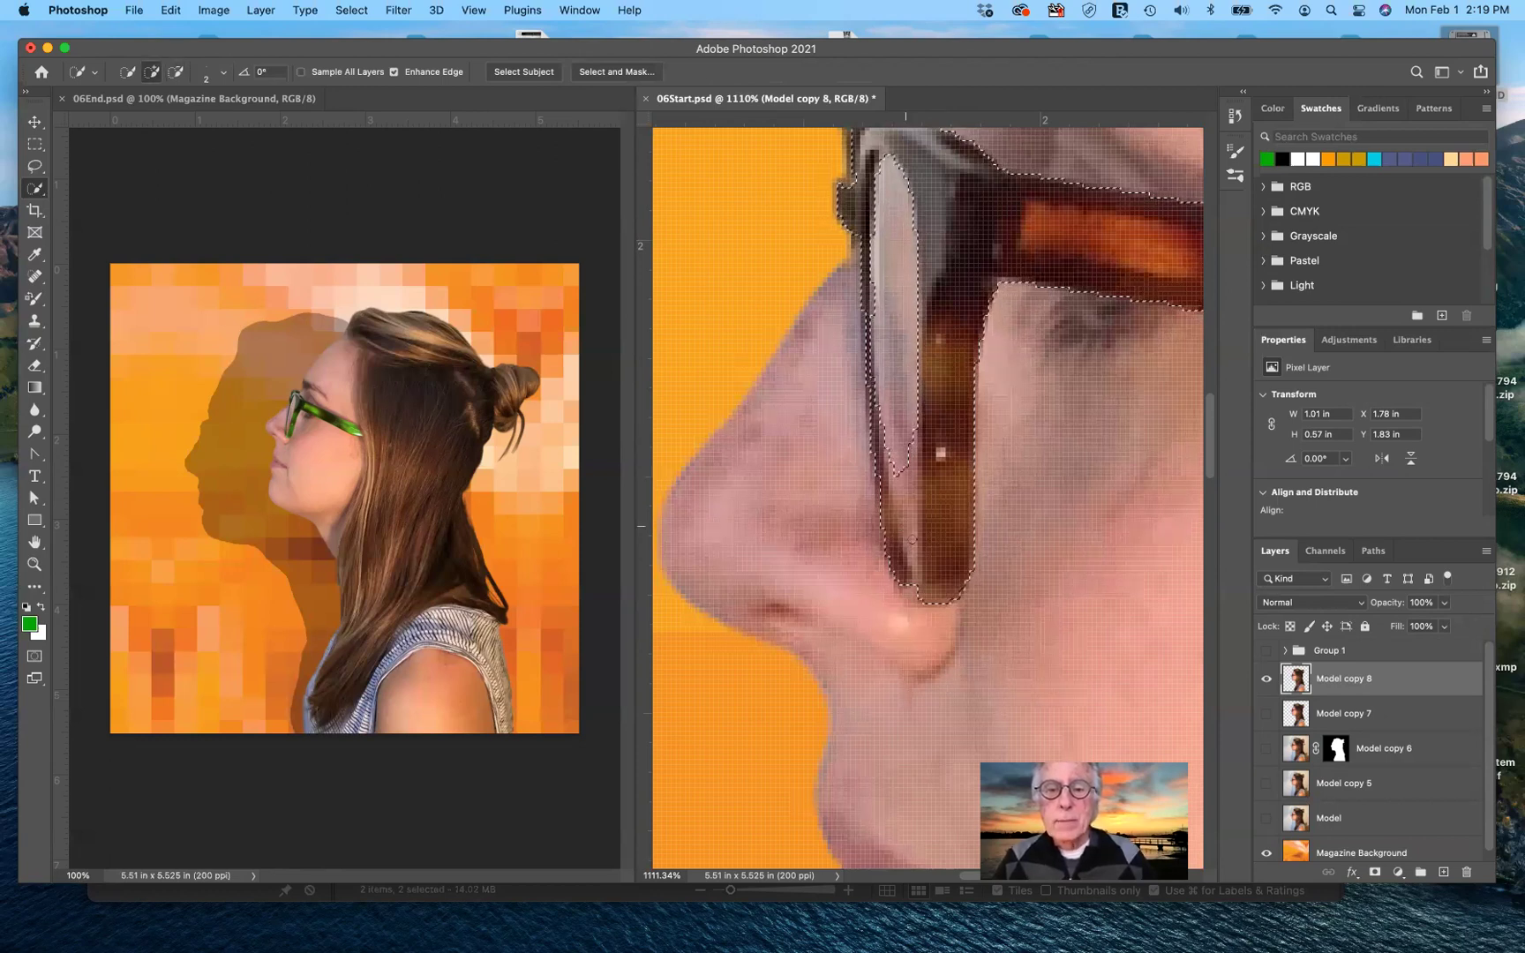
pyautogui.press('alt')
pyautogui.moveTo(910, 519); pyautogui.dragTo(901, 491)
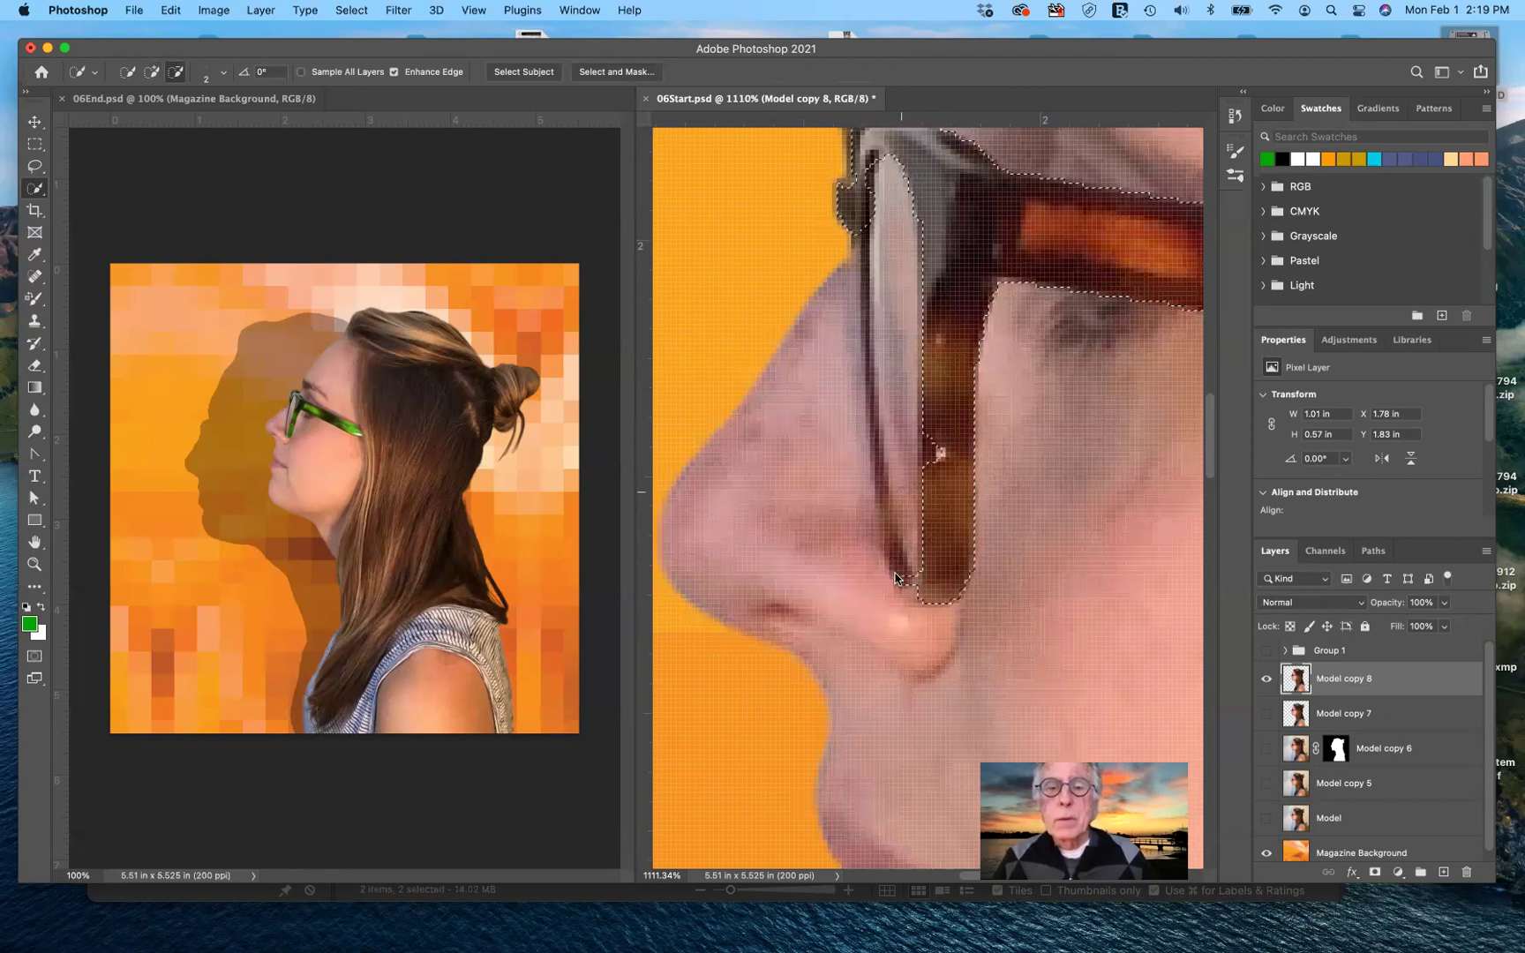
pyautogui.click(895, 483)
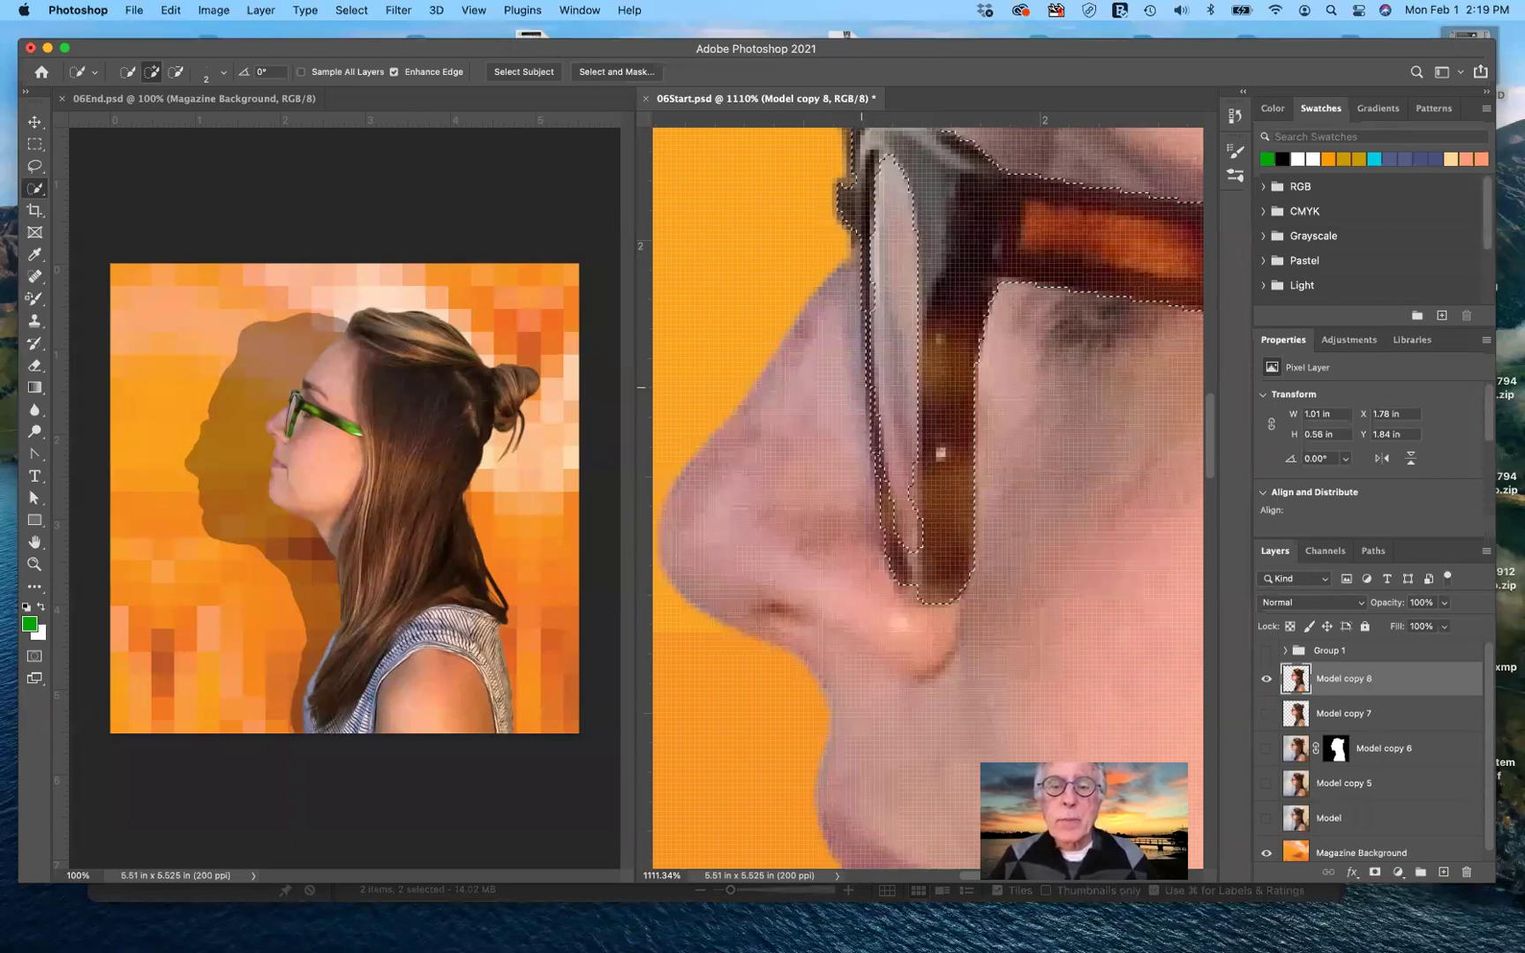
# - Refine the glasses selection along the thin front rim and the bottom corner of the frame with fine brush strokes
pyautogui.click(887, 377)
pyautogui.moveTo(883, 378)
pyautogui.mouseDown()
pyautogui.moveTo(847, 311)
pyautogui.moveTo(866, 315)
pyautogui.moveTo(873, 371)
pyautogui.moveTo(881, 211)
pyautogui.mouseUp()
pyautogui.moveTo(871, 356); pyautogui.dragTo(872, 391)
pyautogui.moveTo(881, 212); pyautogui.dragTo(882, 505)
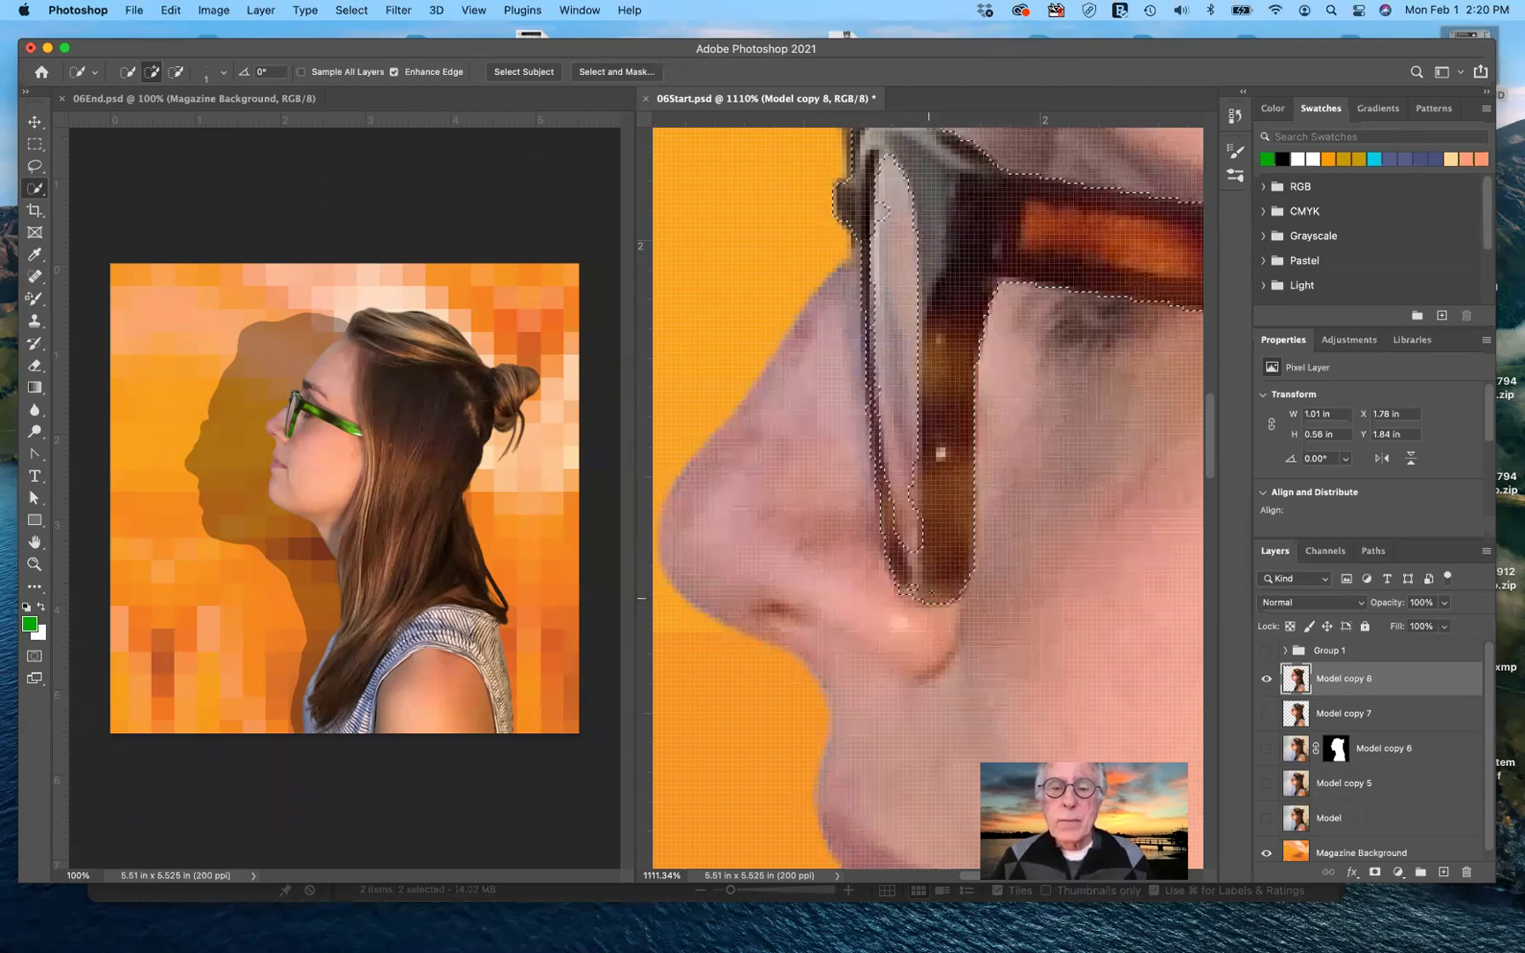
pyautogui.click(918, 594)
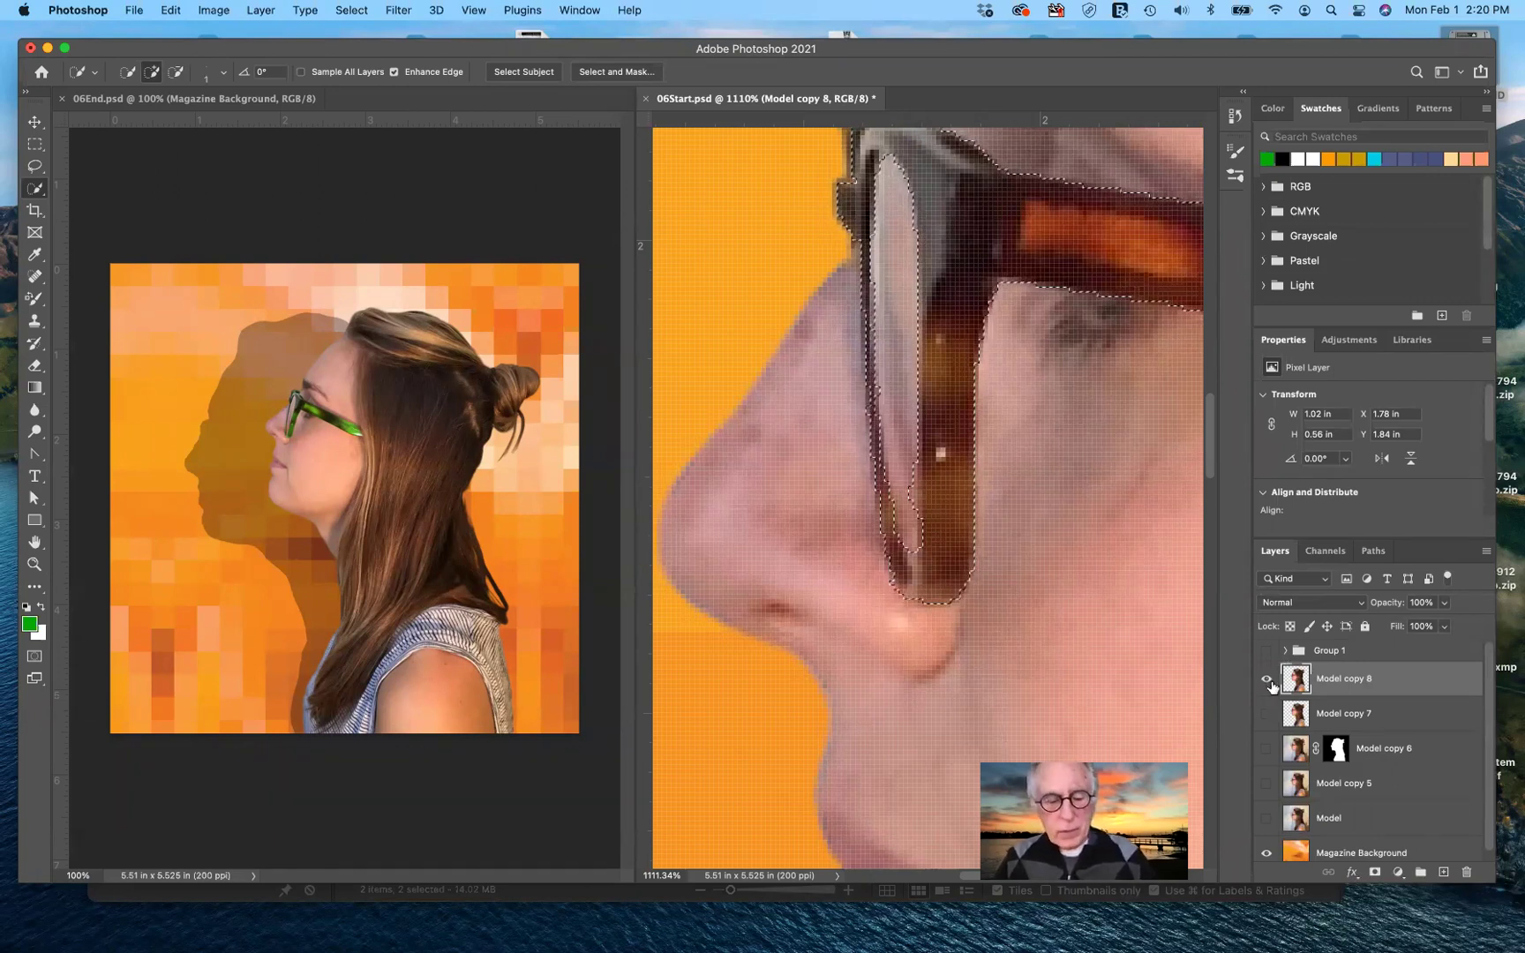
# - Clear the selection and switch from Model copy 8 to Model copy 4 in Group 1, hiding the former and showing the latter
pyautogui.press('super+d')
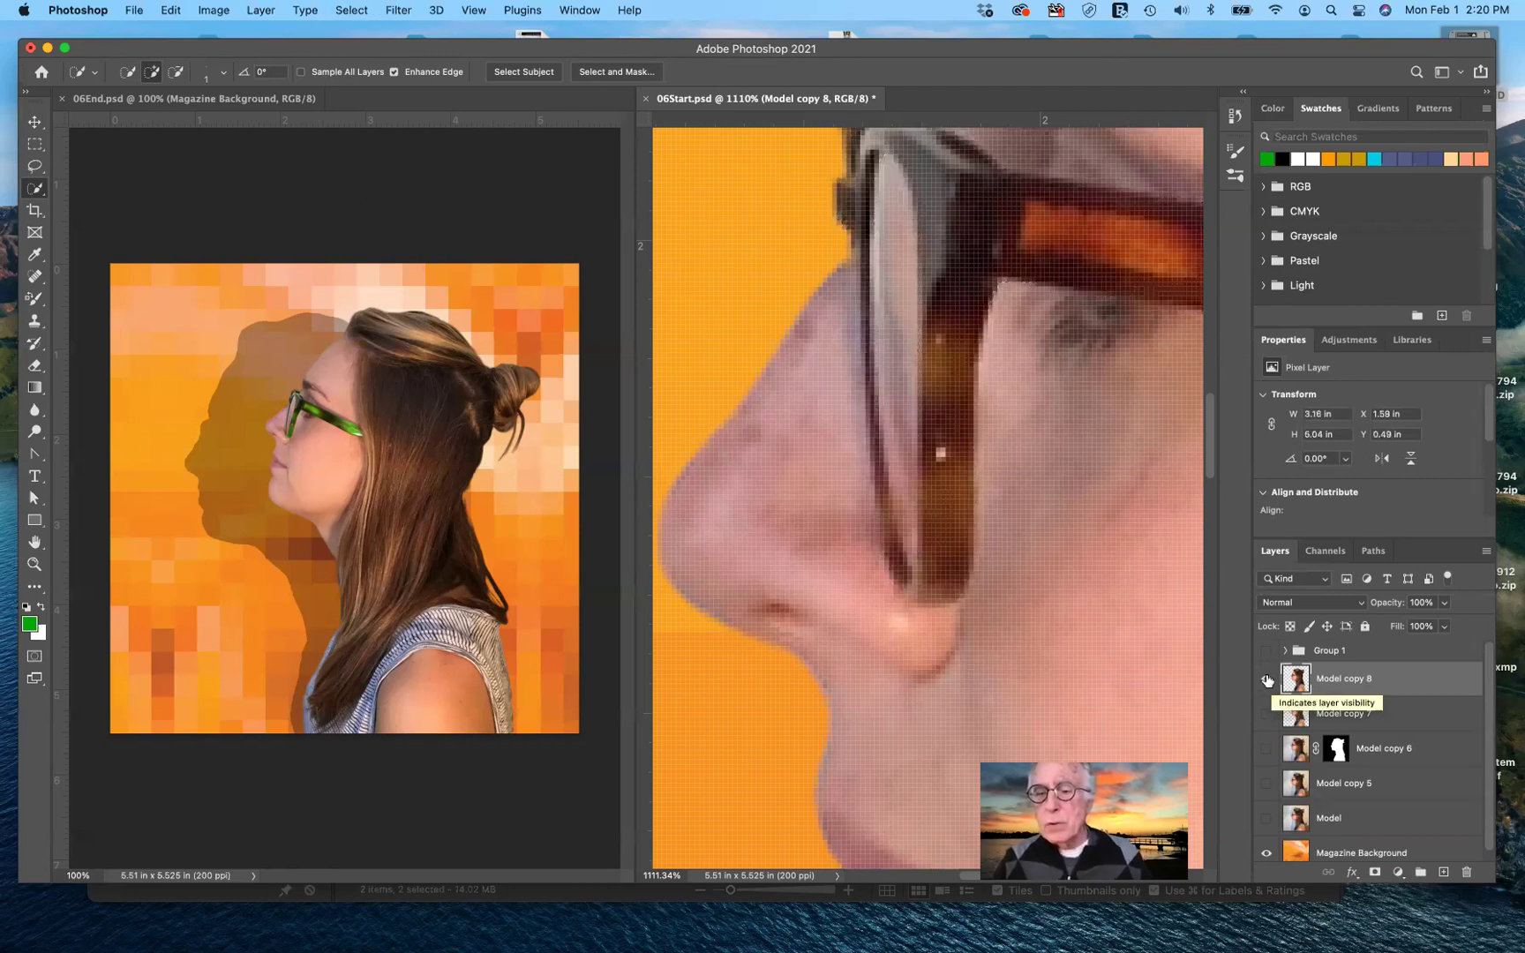
pyautogui.click(1276, 675)
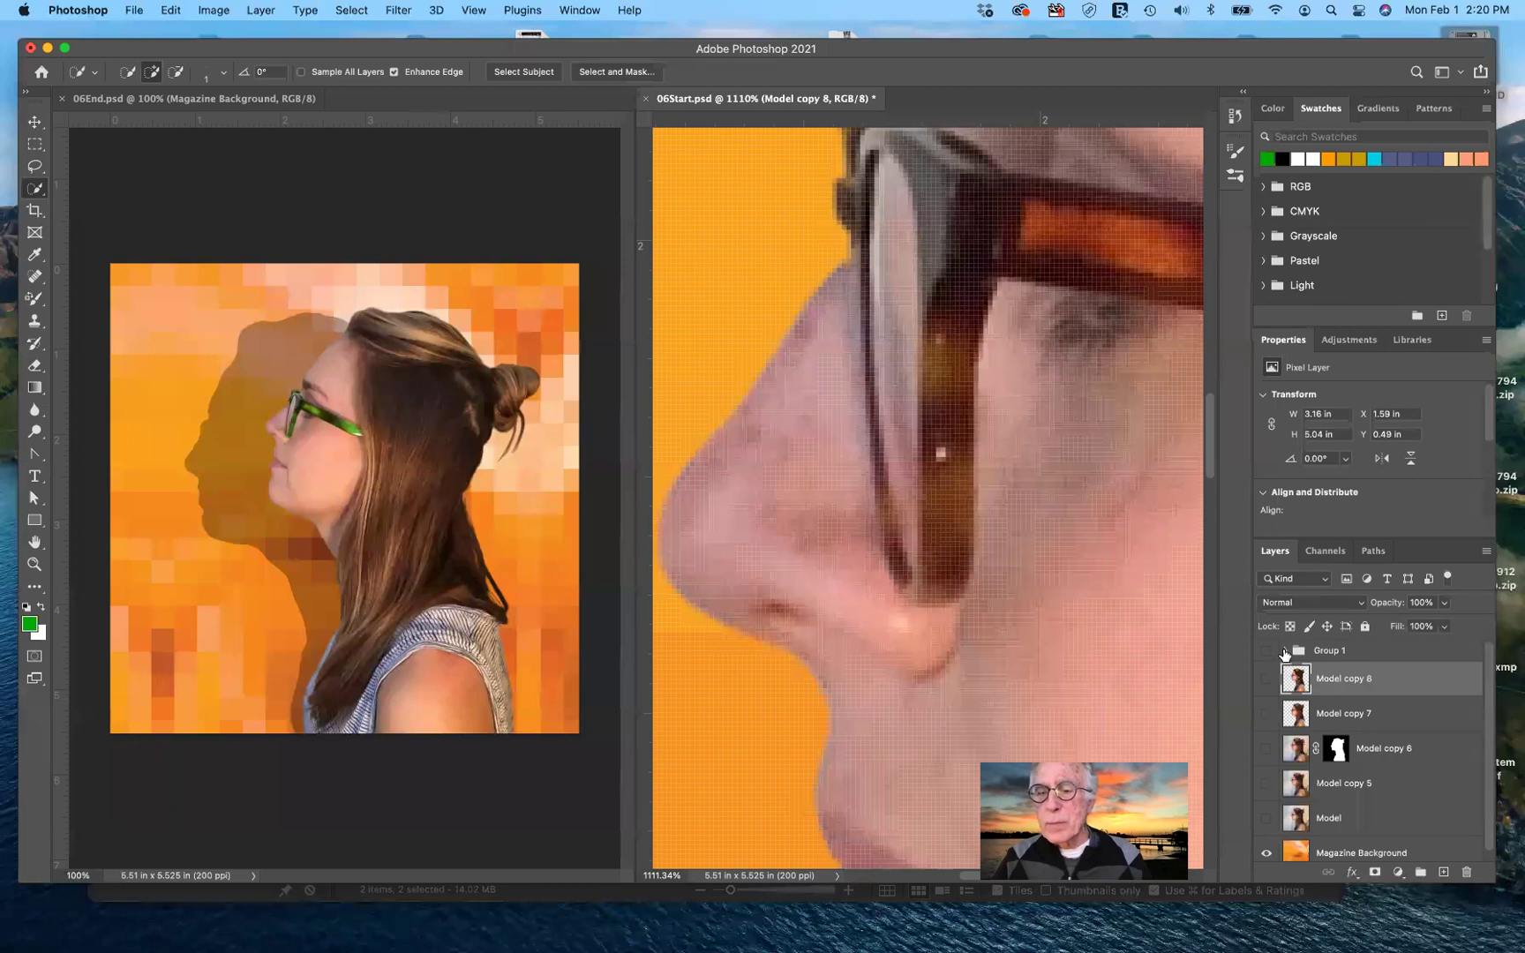
pyautogui.click(1285, 650)
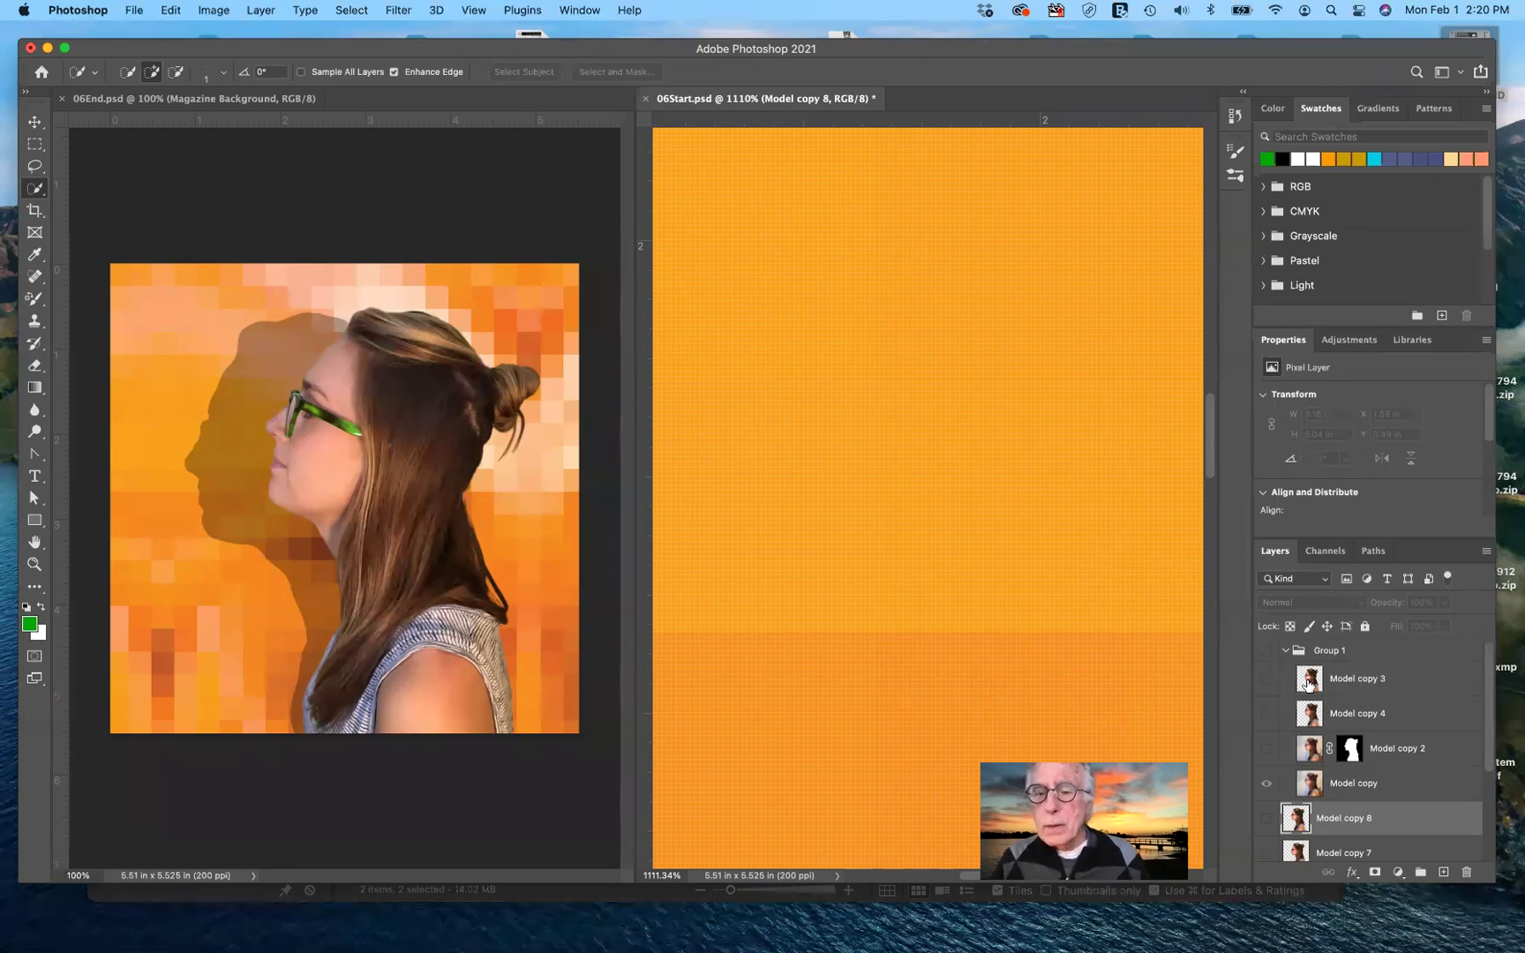
pyautogui.click(1265, 679)
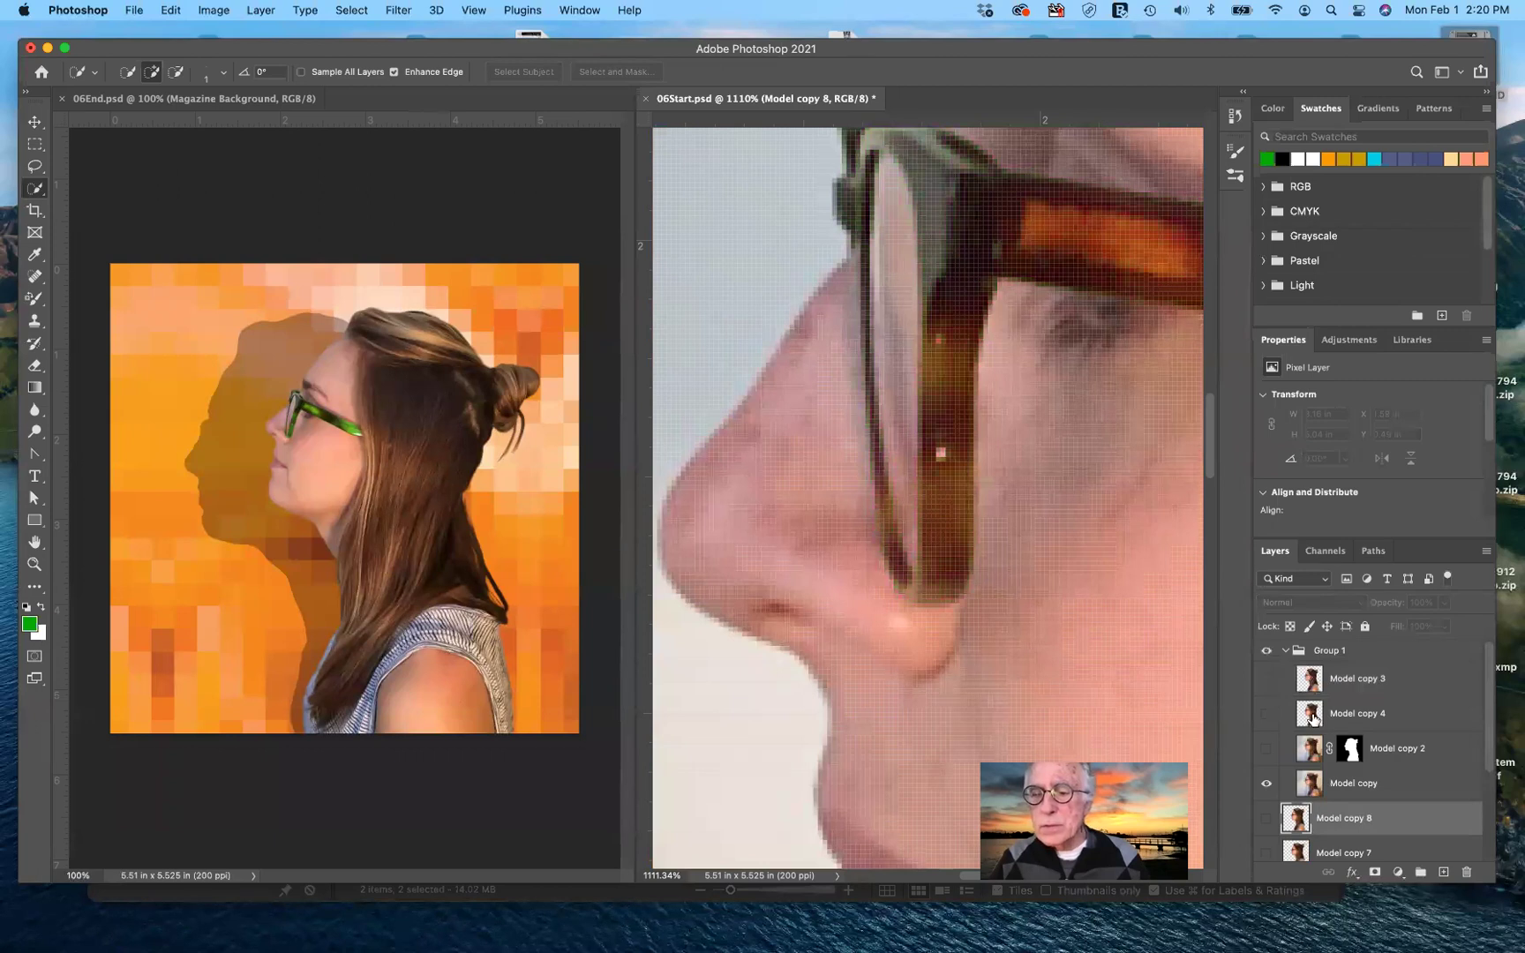
pyautogui.click(1271, 715)
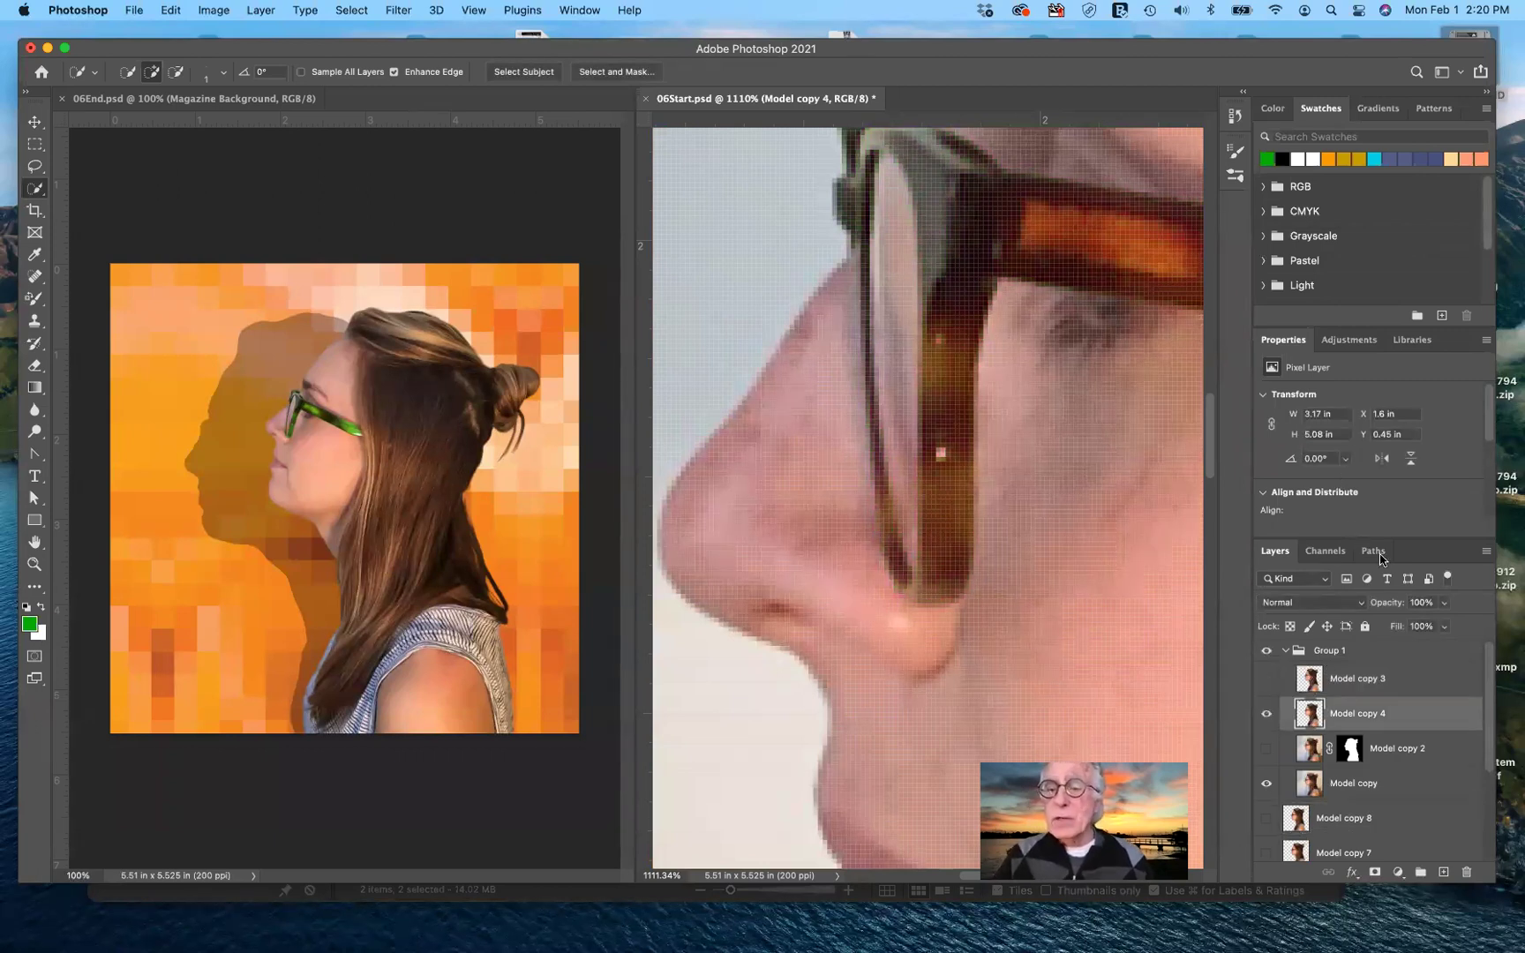
# - Preview the saved glasses alpha channel as an overlay on the image, and hide it again
pyautogui.click(1315, 552)
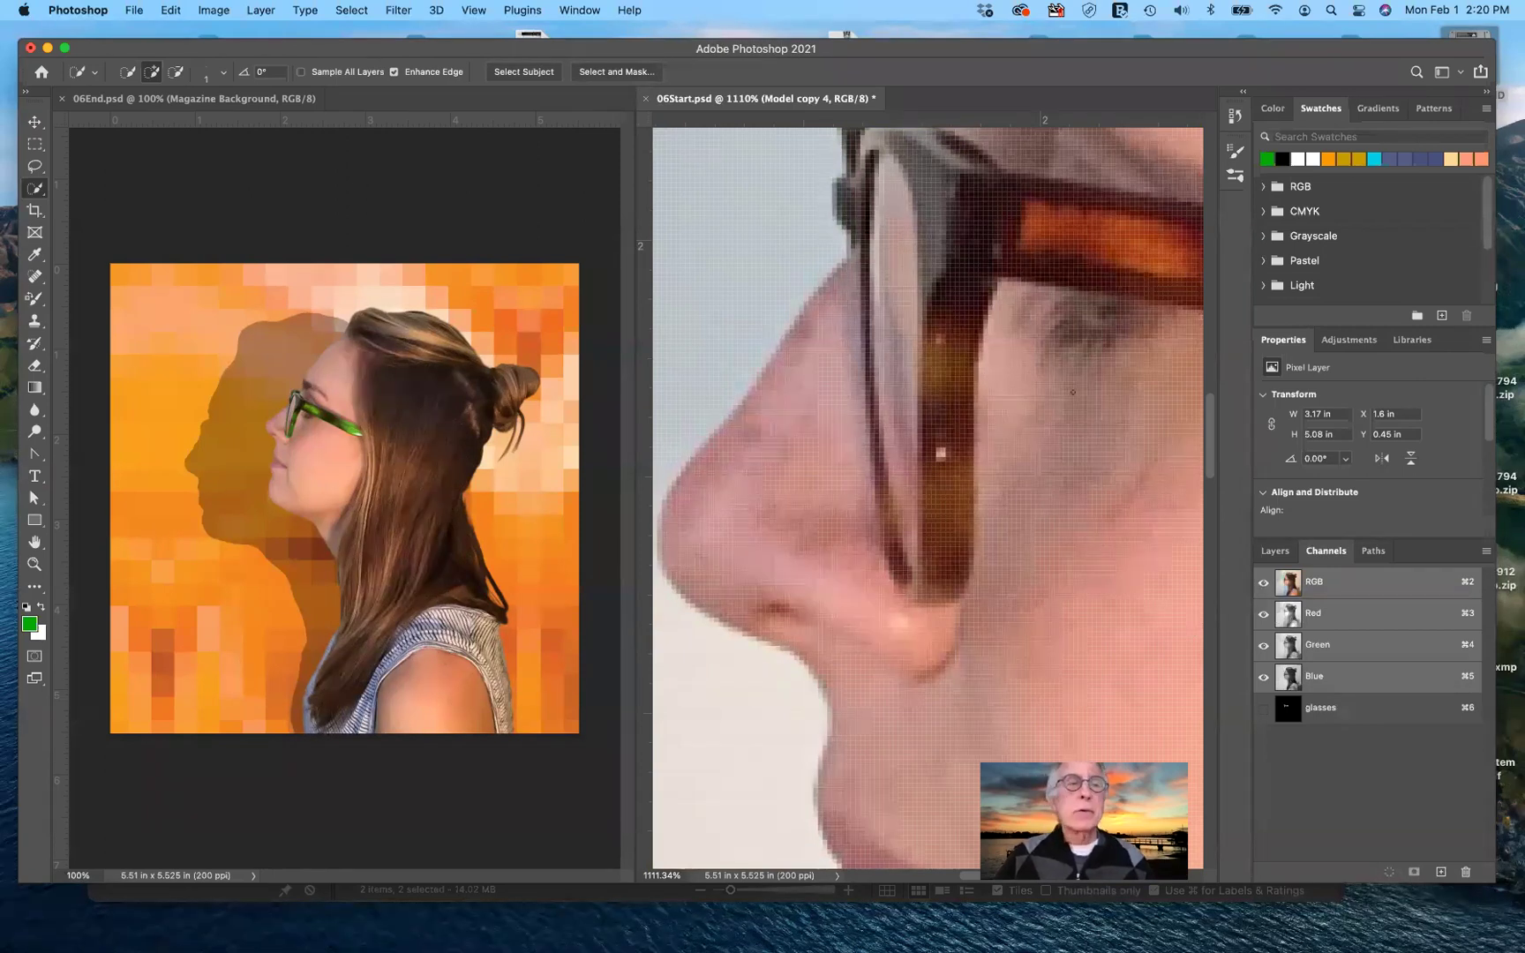
pyautogui.click(350, 10)
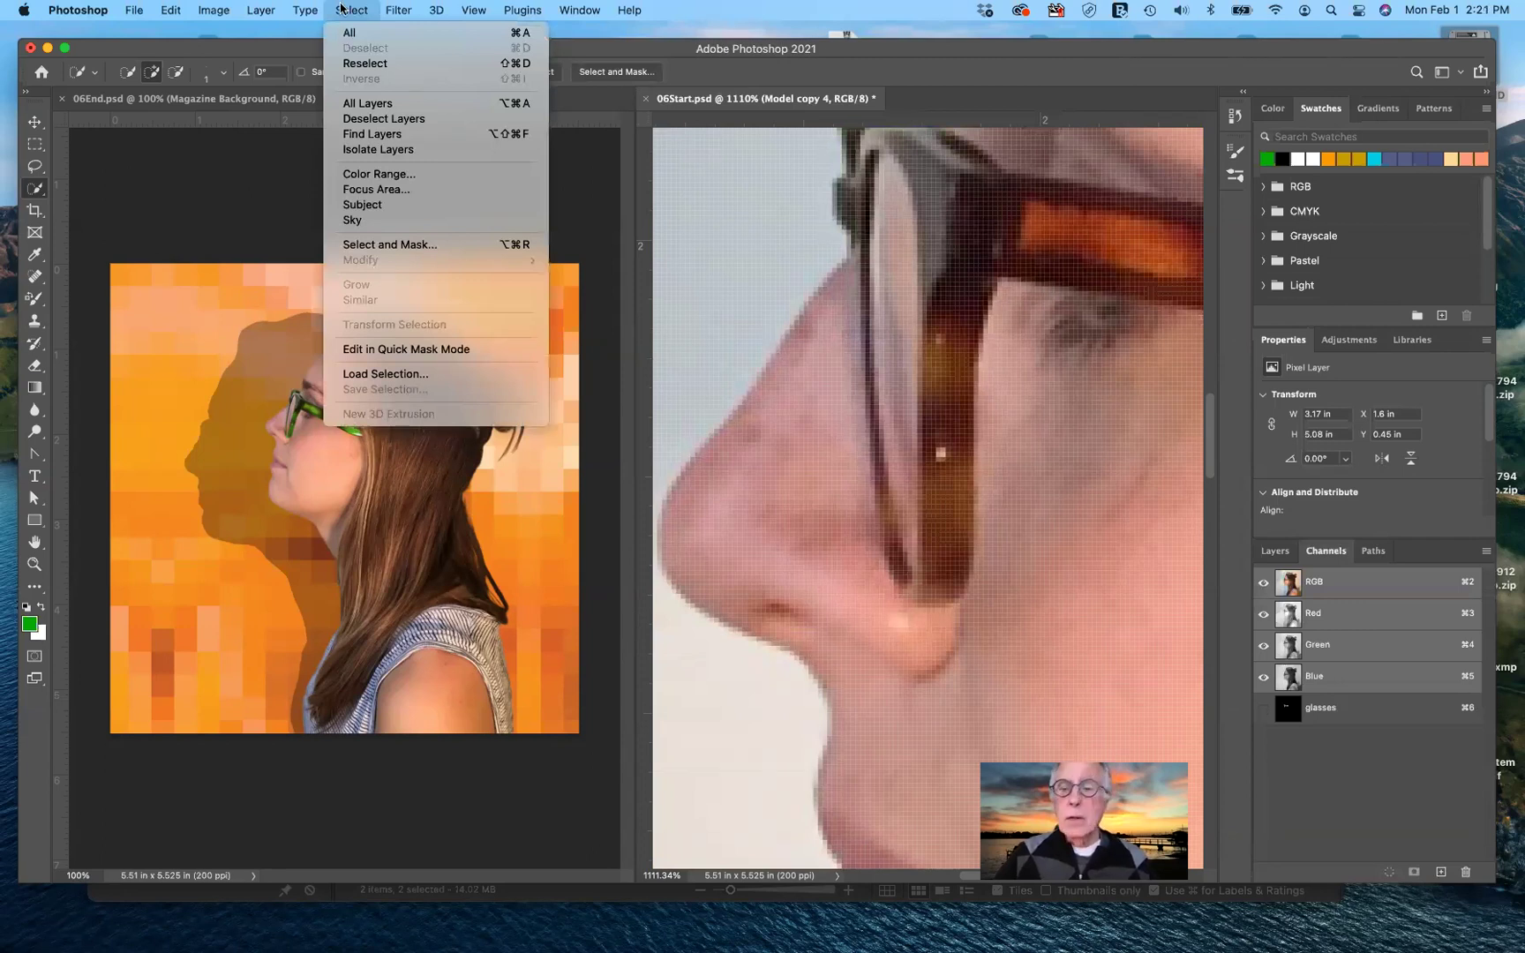
pyautogui.click(1282, 688)
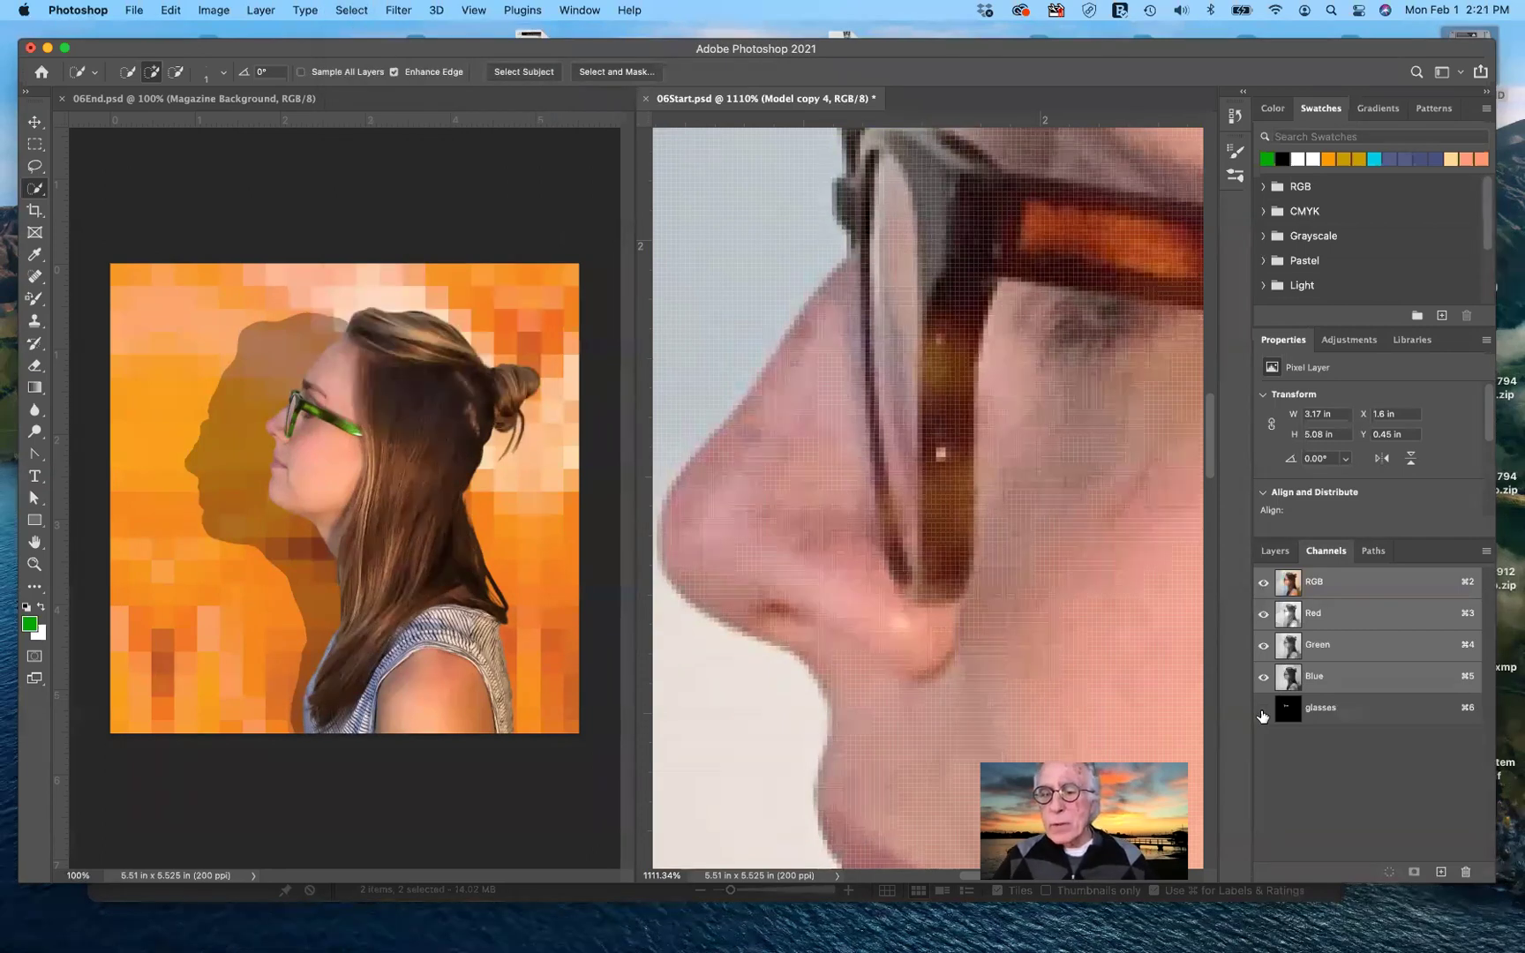
pyautogui.click(1263, 709)
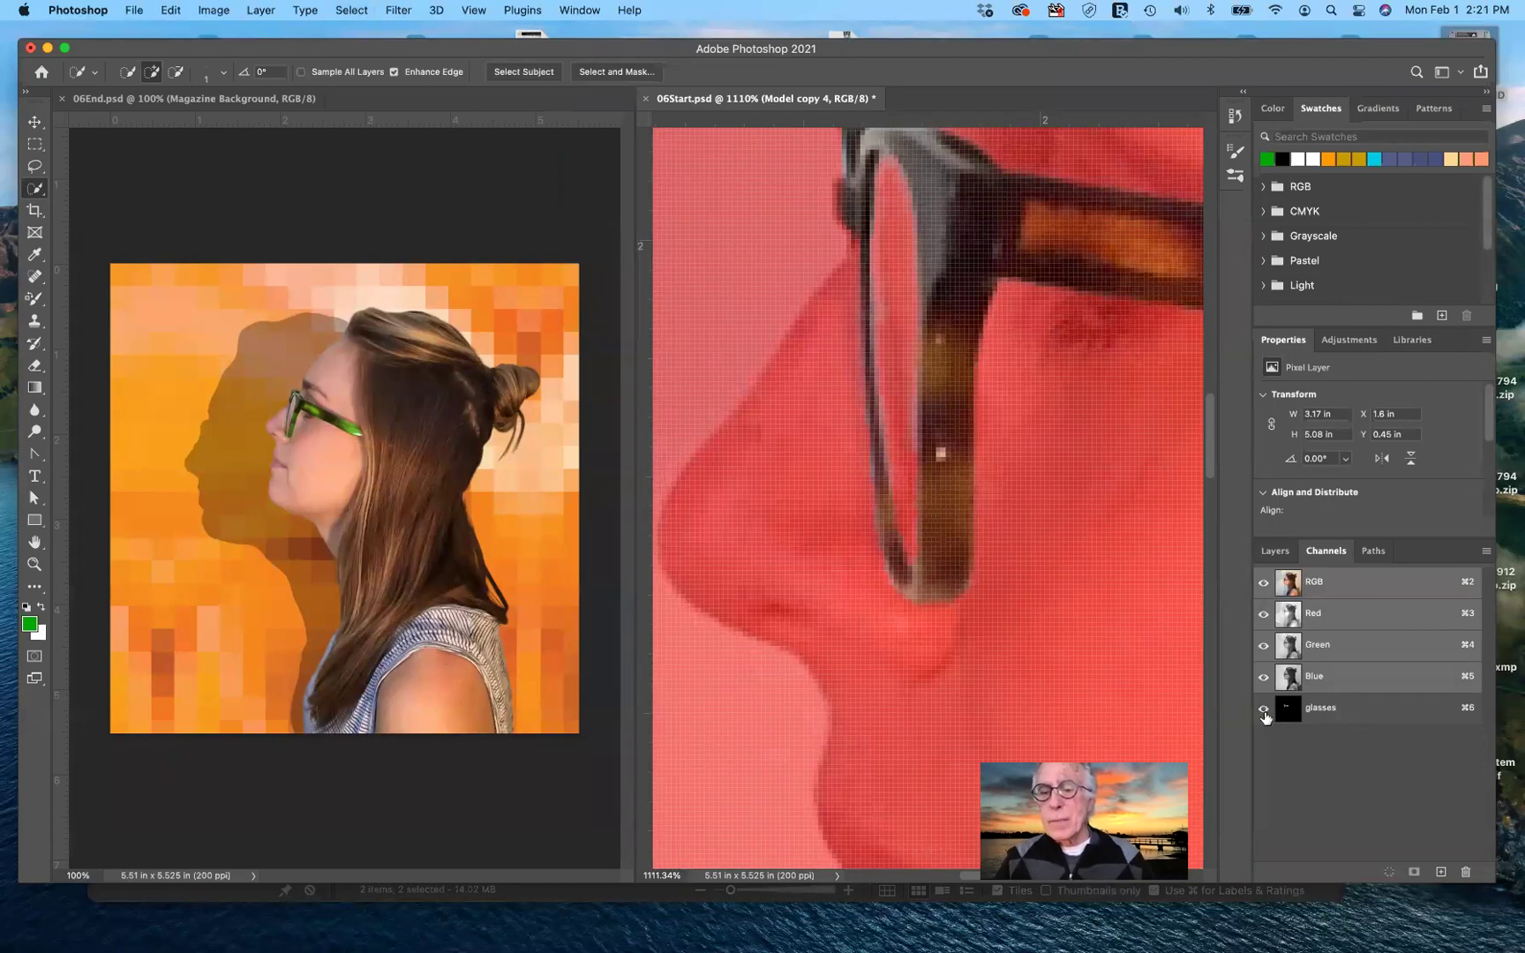
pyautogui.click(1263, 709)
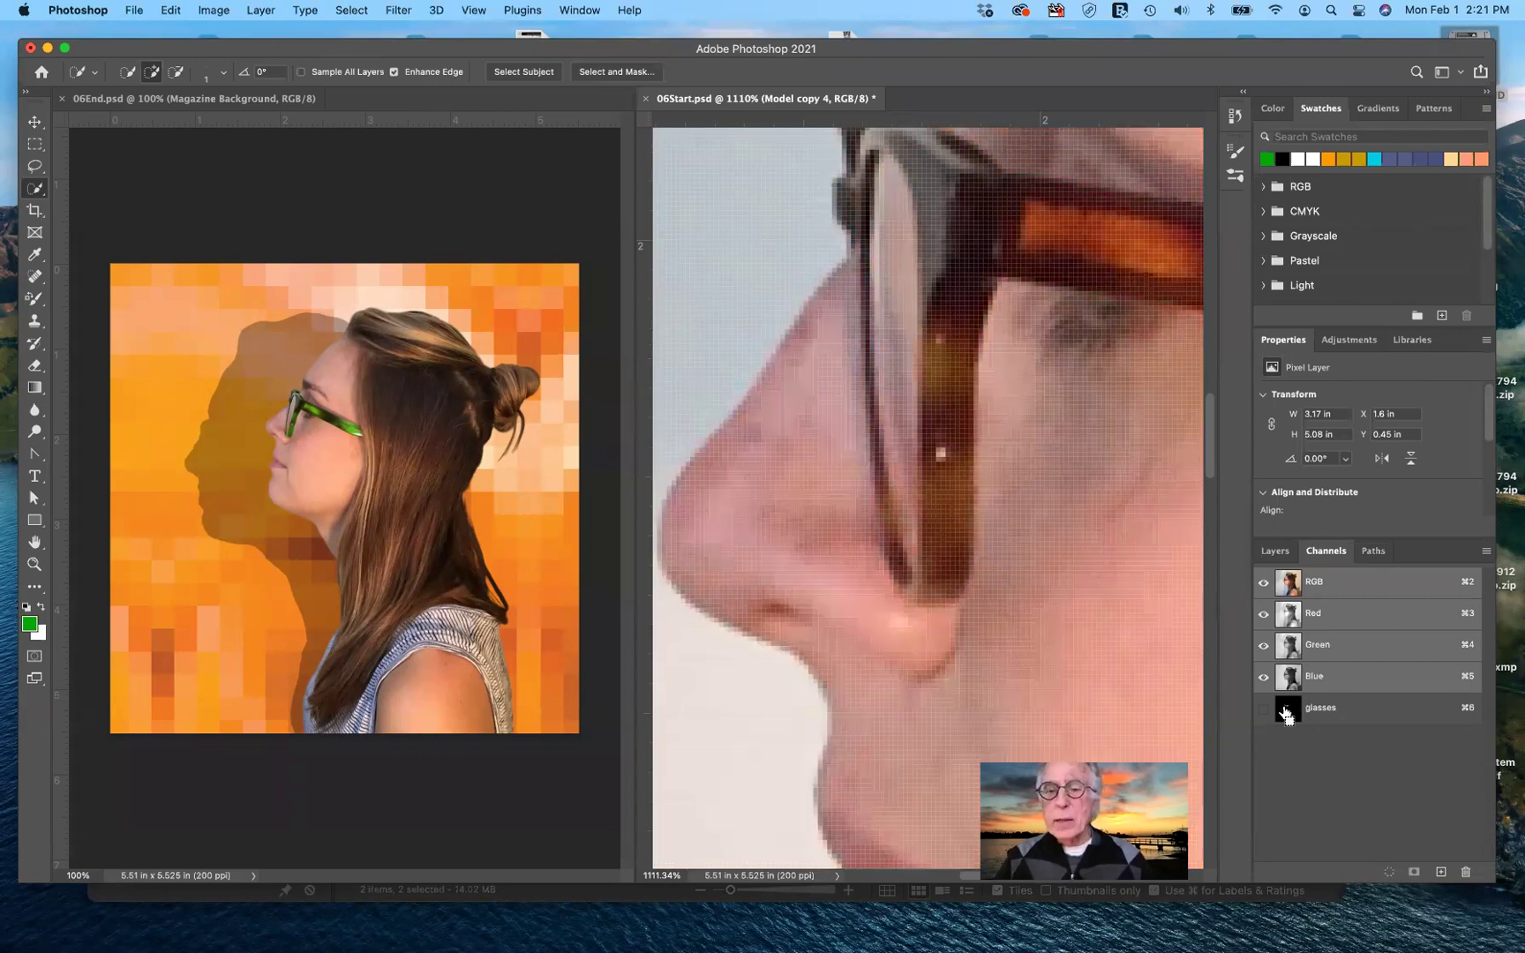
# - Load the glasses channel as a selection on the Model copy 4 layer and inspect its outline around the frame
pyautogui.keyDown('super'); pyautogui.click(1287, 718); pyautogui.keyUp('super')
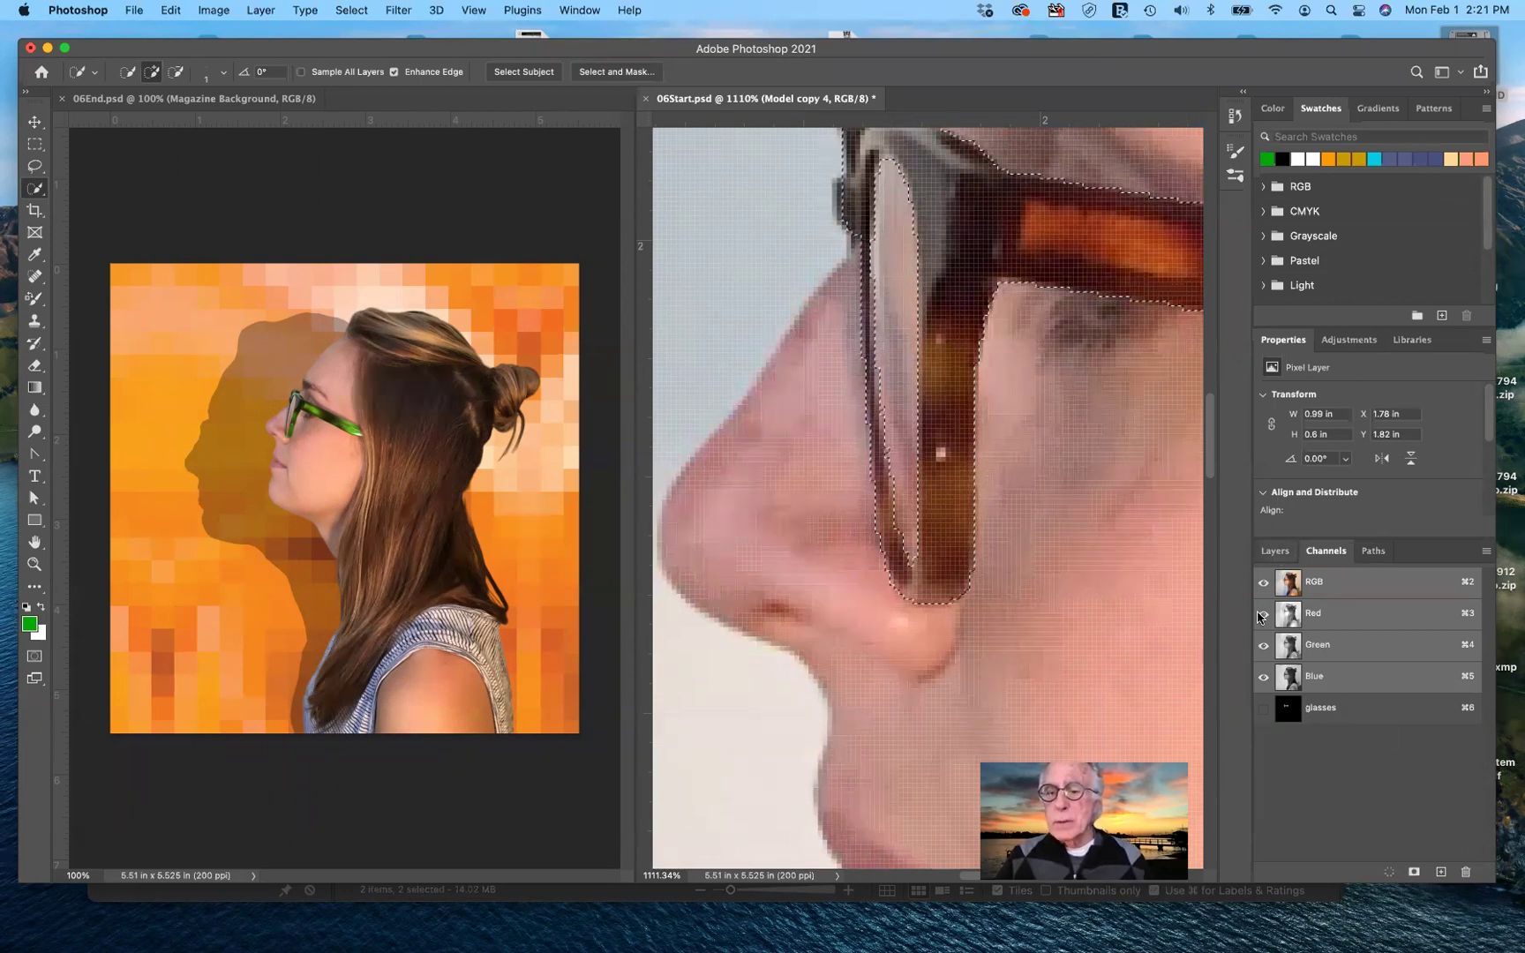
pyautogui.press('F7')
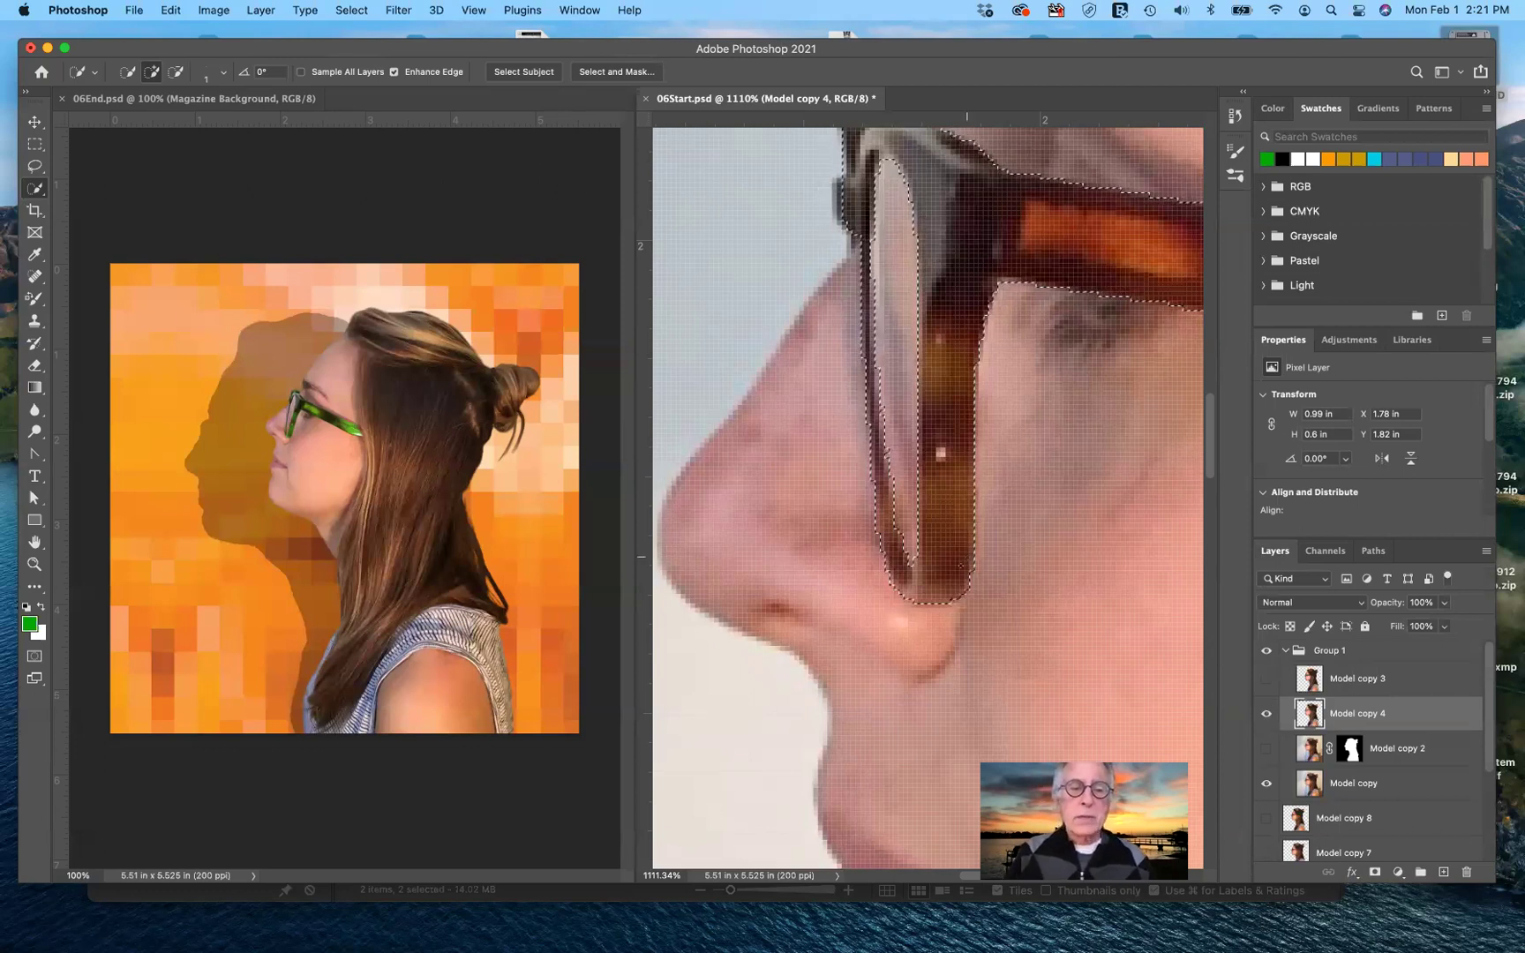
pyautogui.scroll(-3, 960, 567)
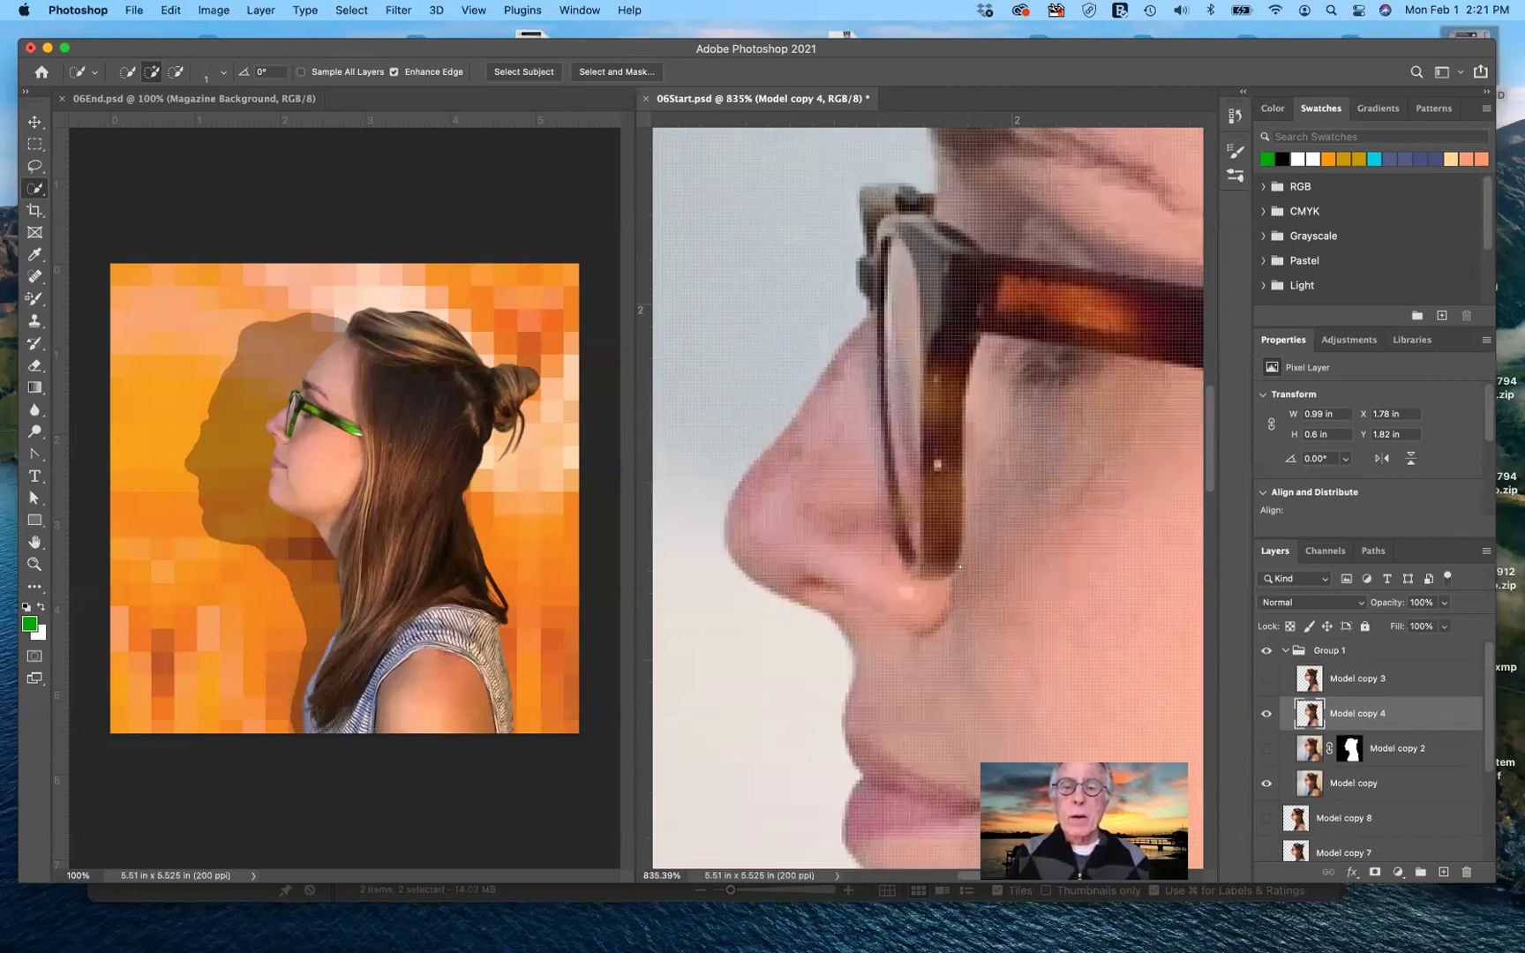
pyautogui.hscroll(3, 960, 567)
pyautogui.hscroll(1, 959, 570)
pyautogui.scroll(-1, 959, 570)
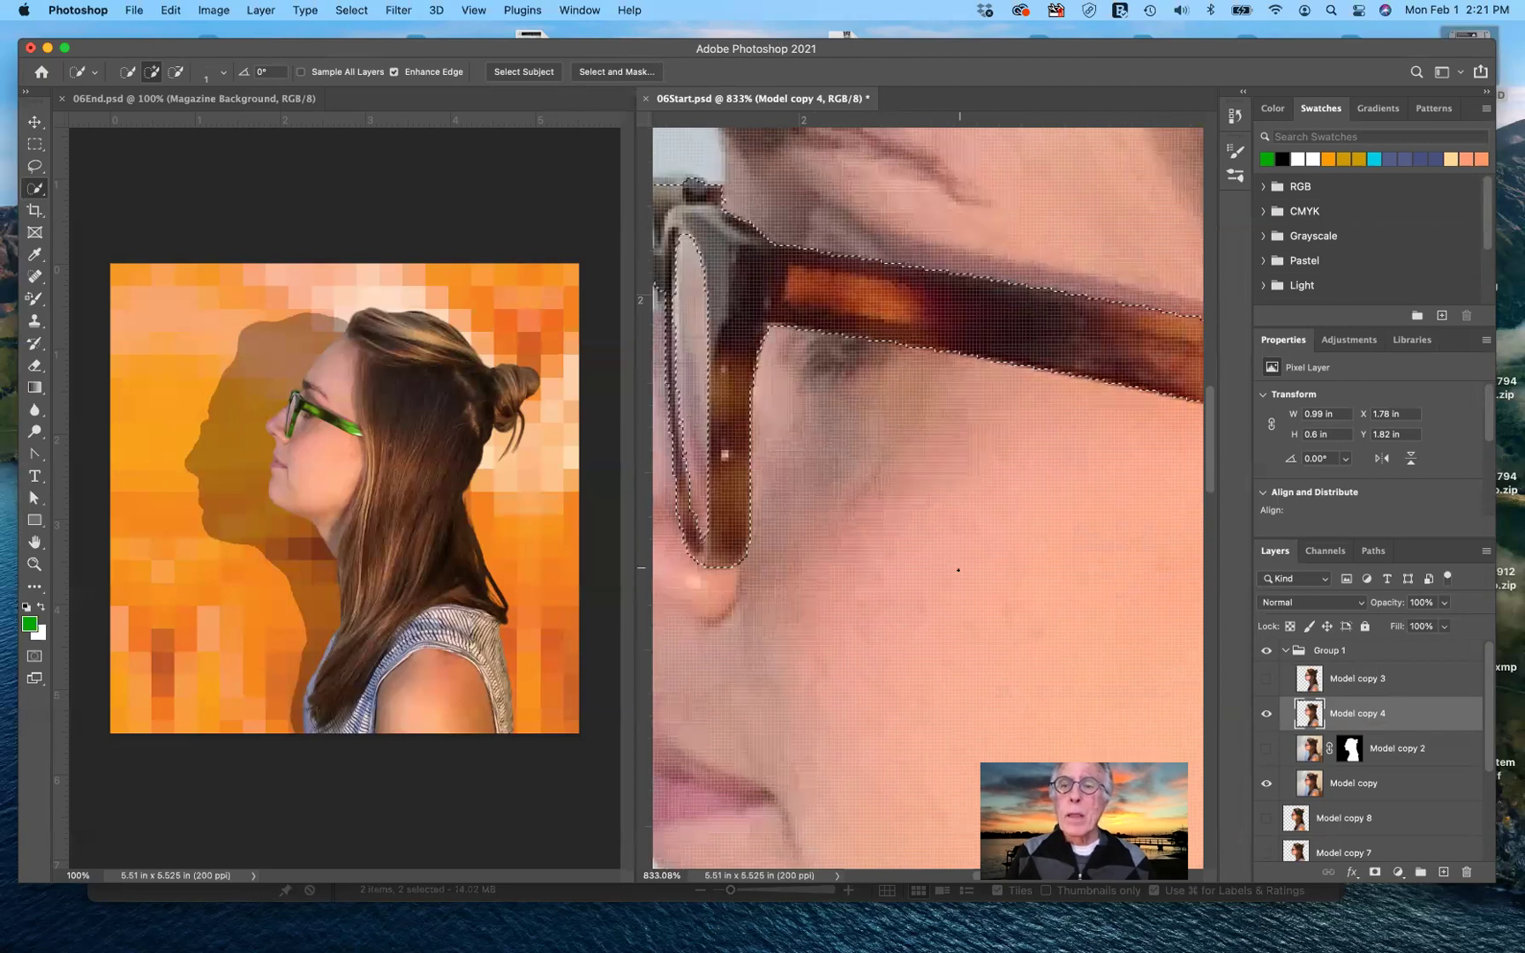
pyautogui.scroll(-2, 958, 570)
pyautogui.scroll(1, 996, 570)
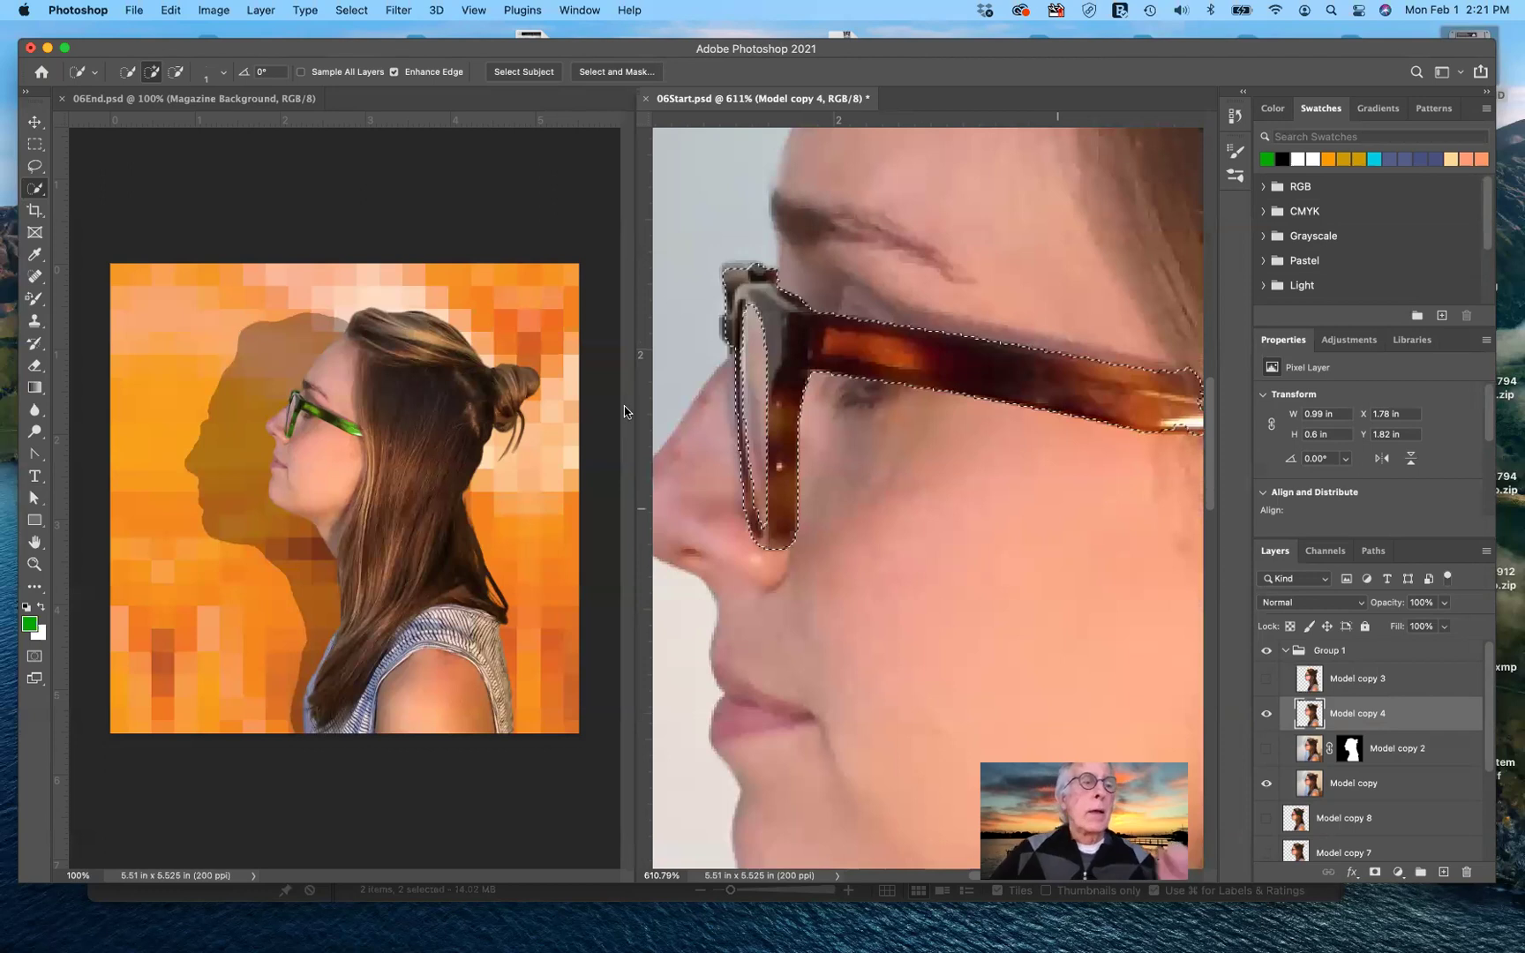
# - Recolor the selected glasses frame green, from the front rim to the temple's end, with the Color Replacement Tool on Model copy 4
pyautogui.click(35, 300)
pyautogui.moveTo(35, 302); pyautogui.dragTo(113, 336)
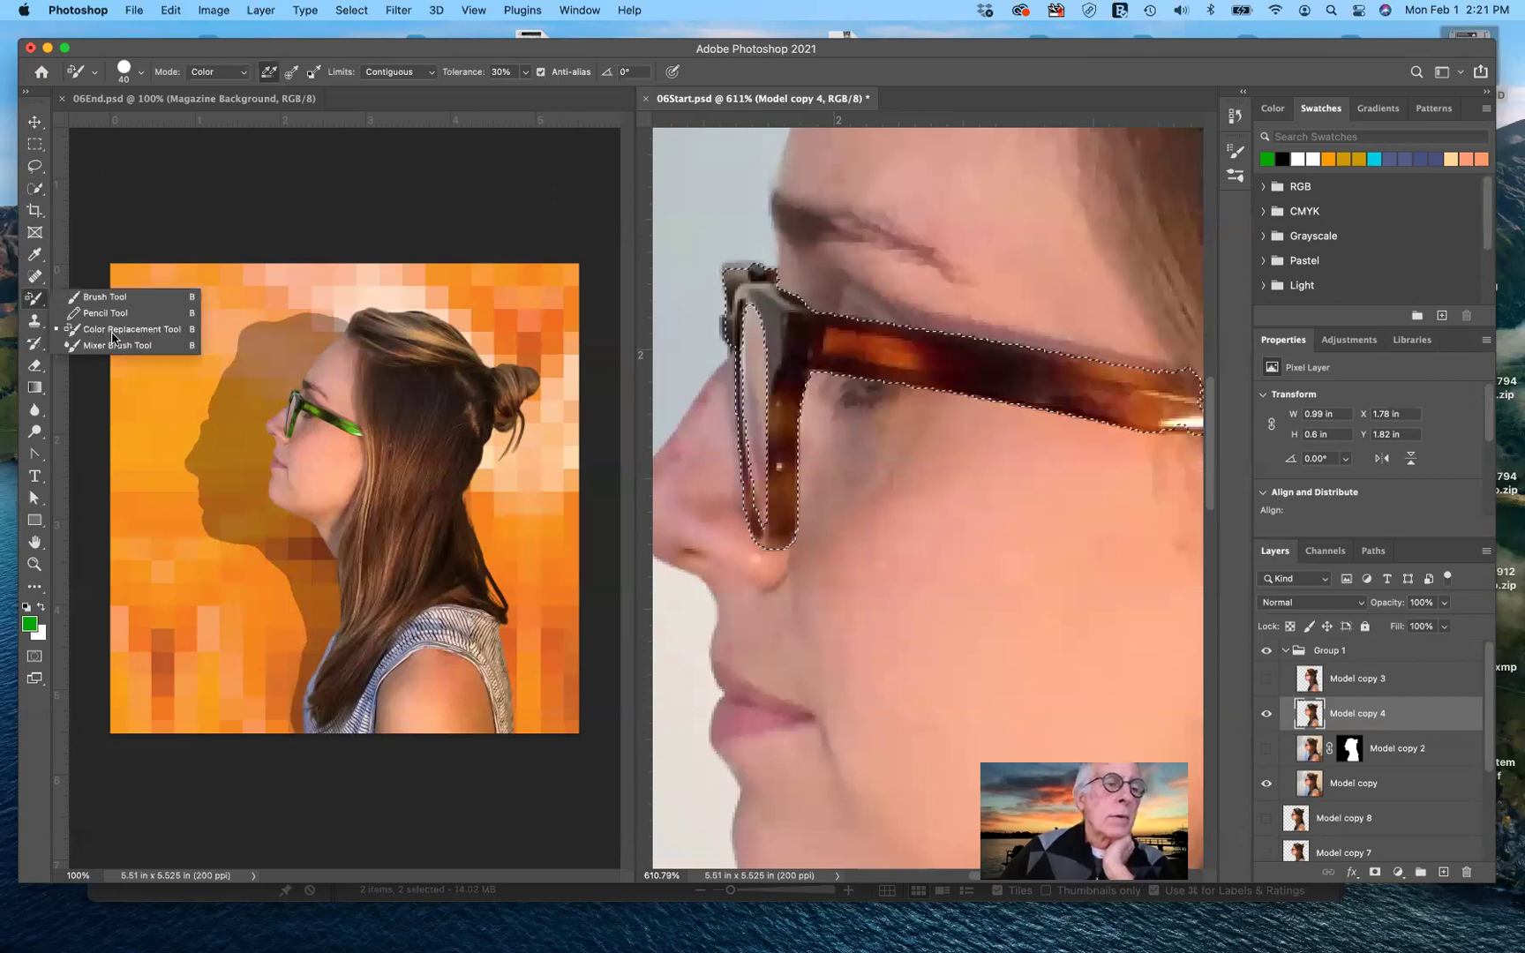
pyautogui.click(314, 335)
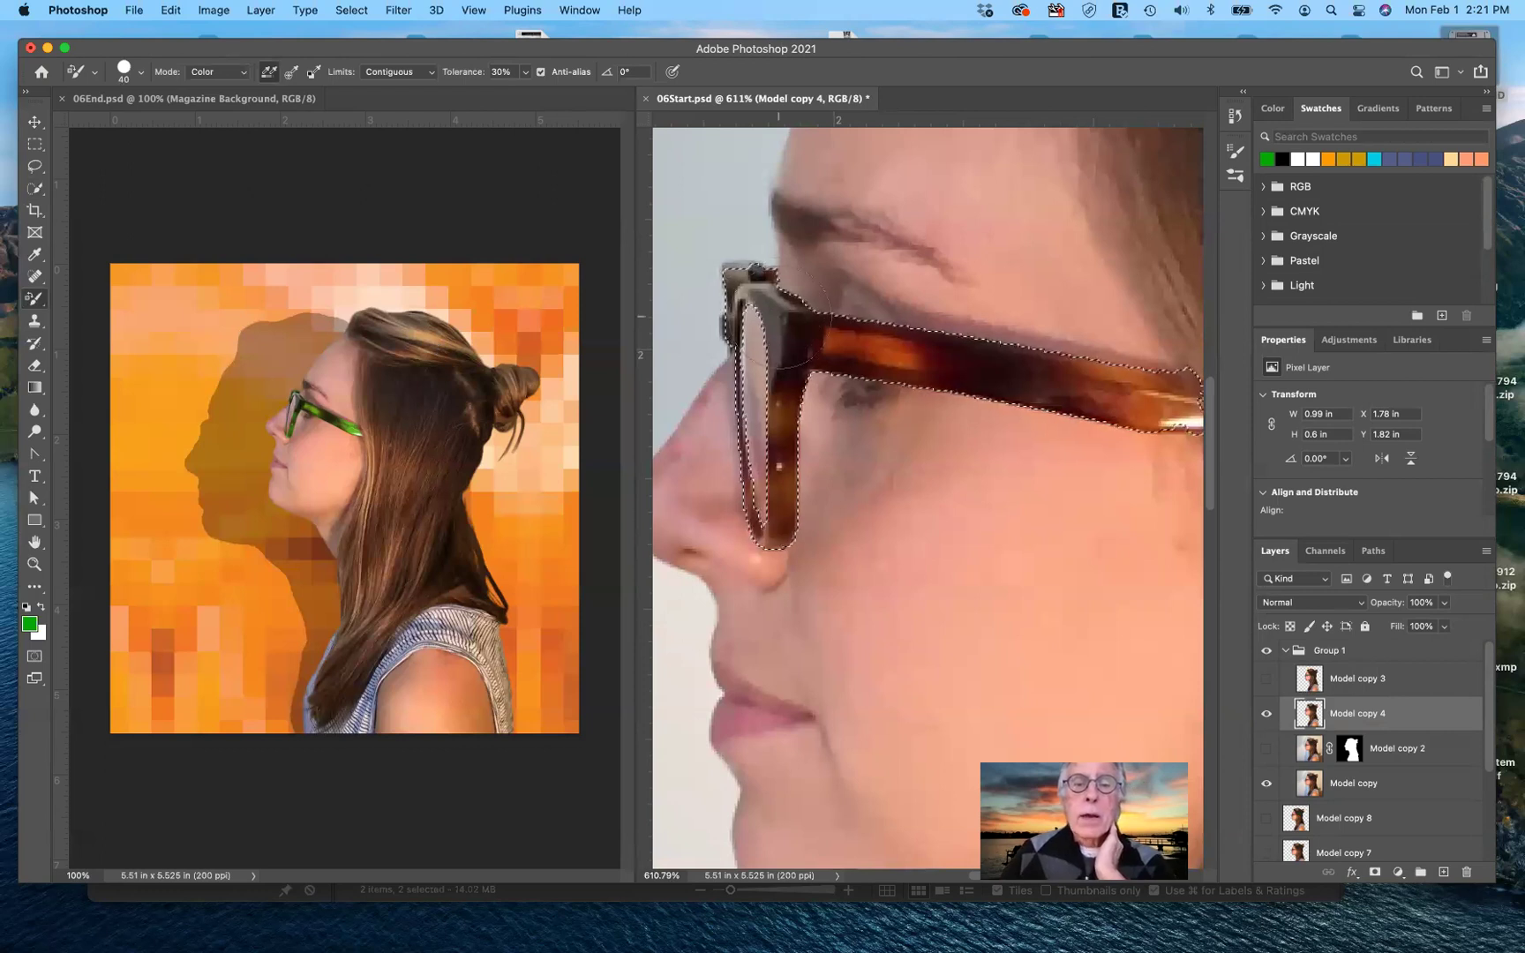
pyautogui.moveTo(741, 282); pyautogui.dragTo(790, 309)
pyautogui.moveTo(771, 481)
pyautogui.mouseDown()
pyautogui.moveTo(799, 345)
pyautogui.moveTo(1140, 394)
pyautogui.moveTo(1103, 399)
pyautogui.mouseUp()
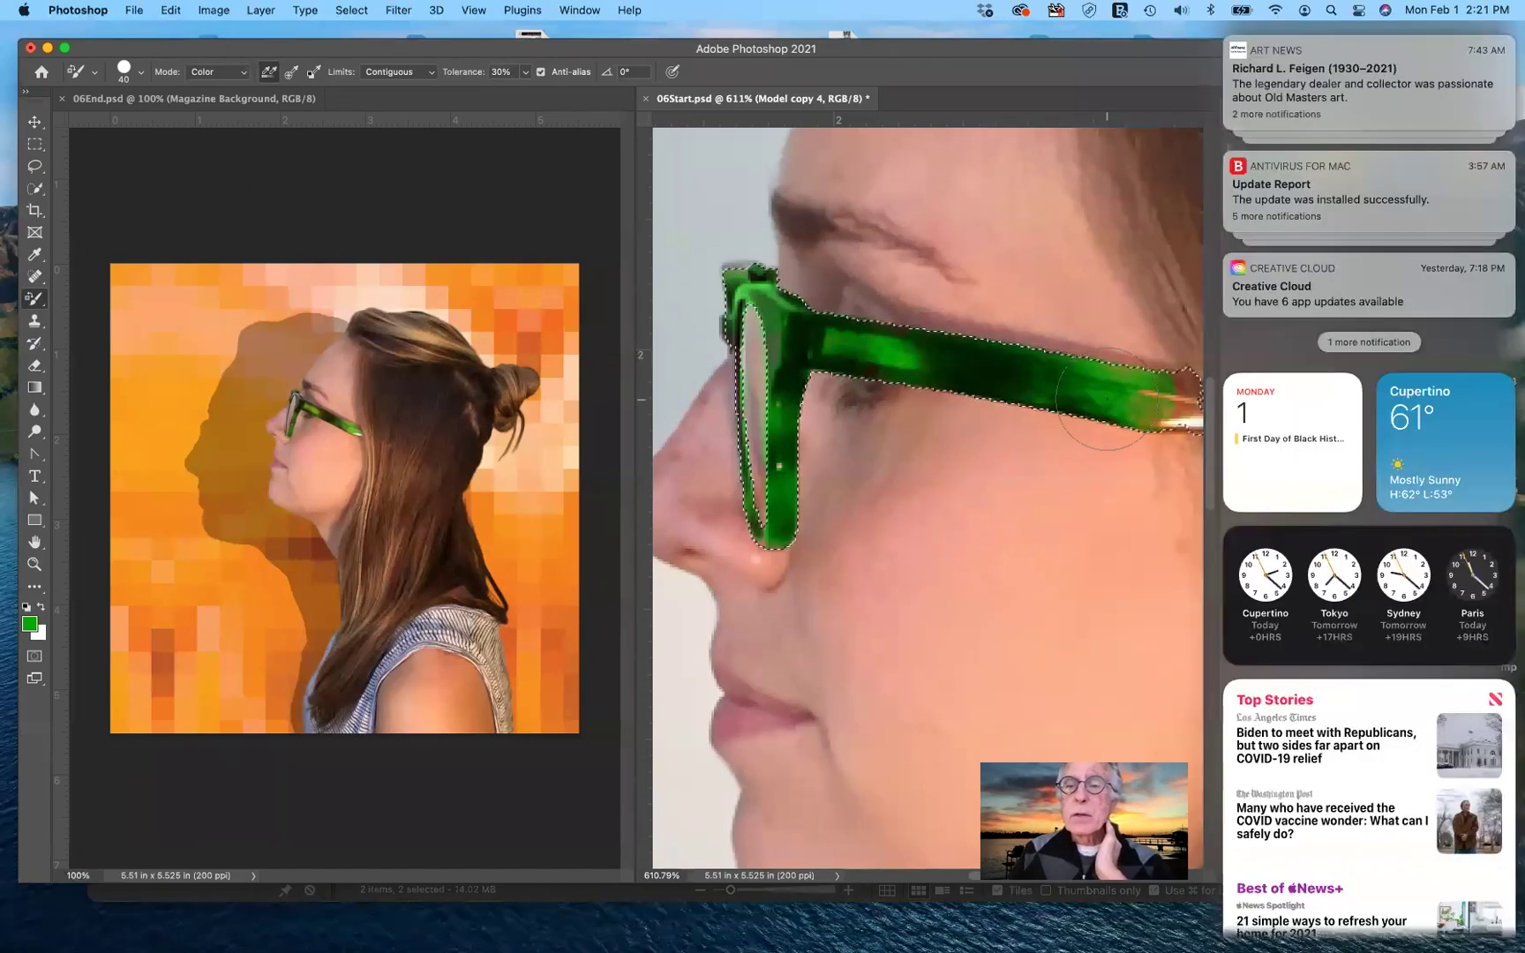
pyautogui.scroll(-1, 1106, 398)
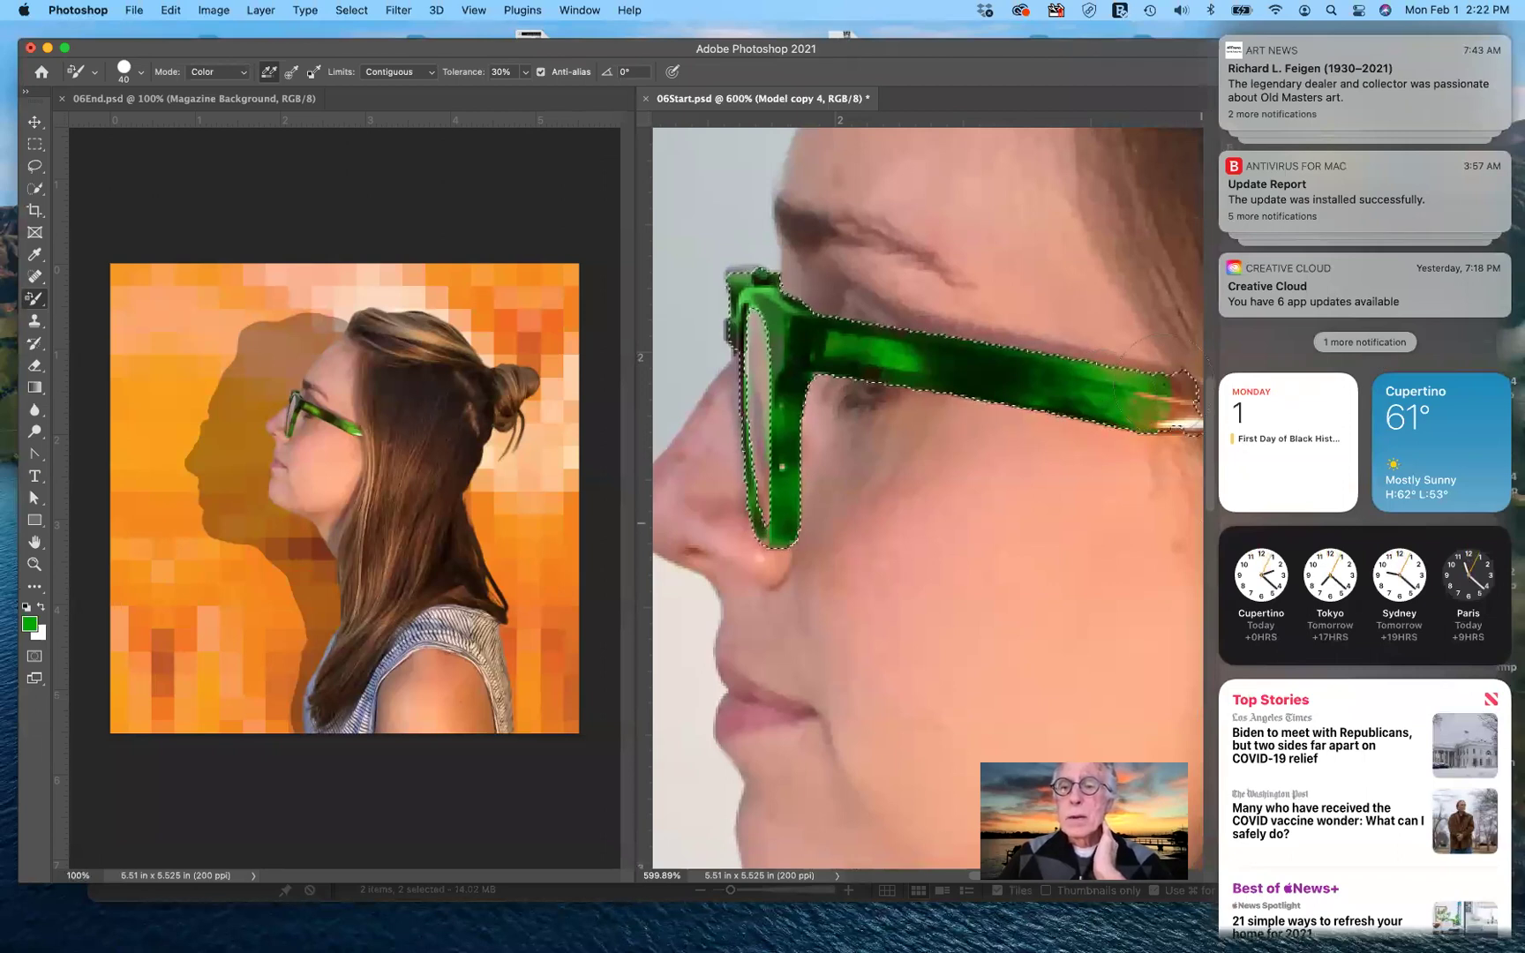
pyautogui.click(1162, 413)
pyautogui.moveTo(1165, 413); pyautogui.dragTo(1170, 357)
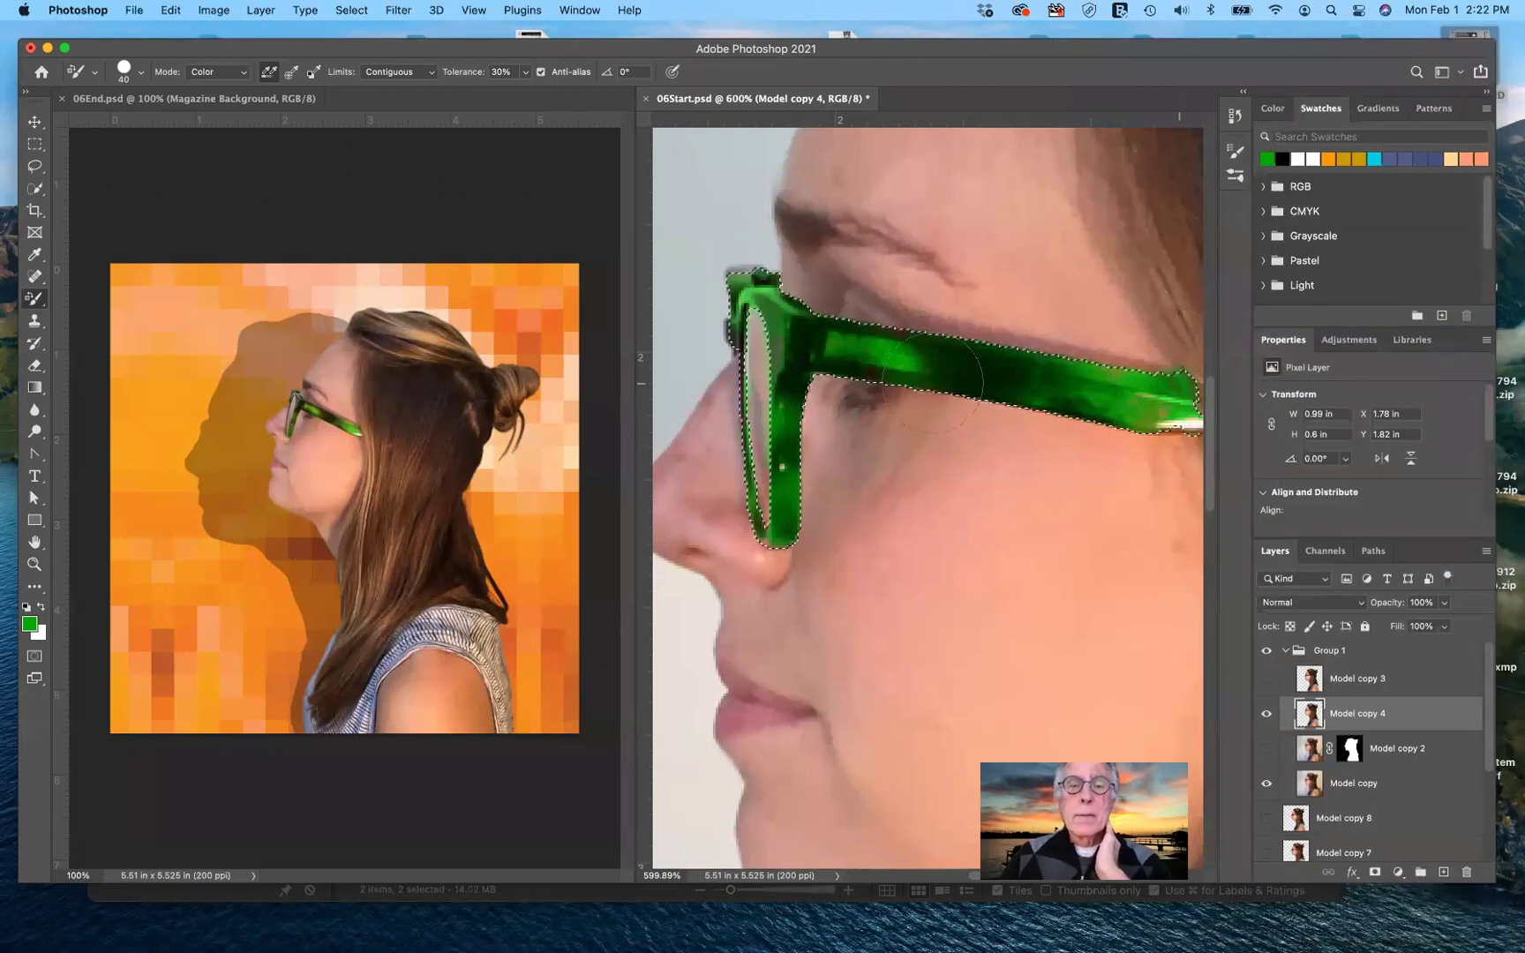
pyautogui.moveTo(899, 371)
pyautogui.mouseDown()
pyautogui.moveTo(734, 317)
pyautogui.moveTo(756, 438)
pyautogui.mouseUp()
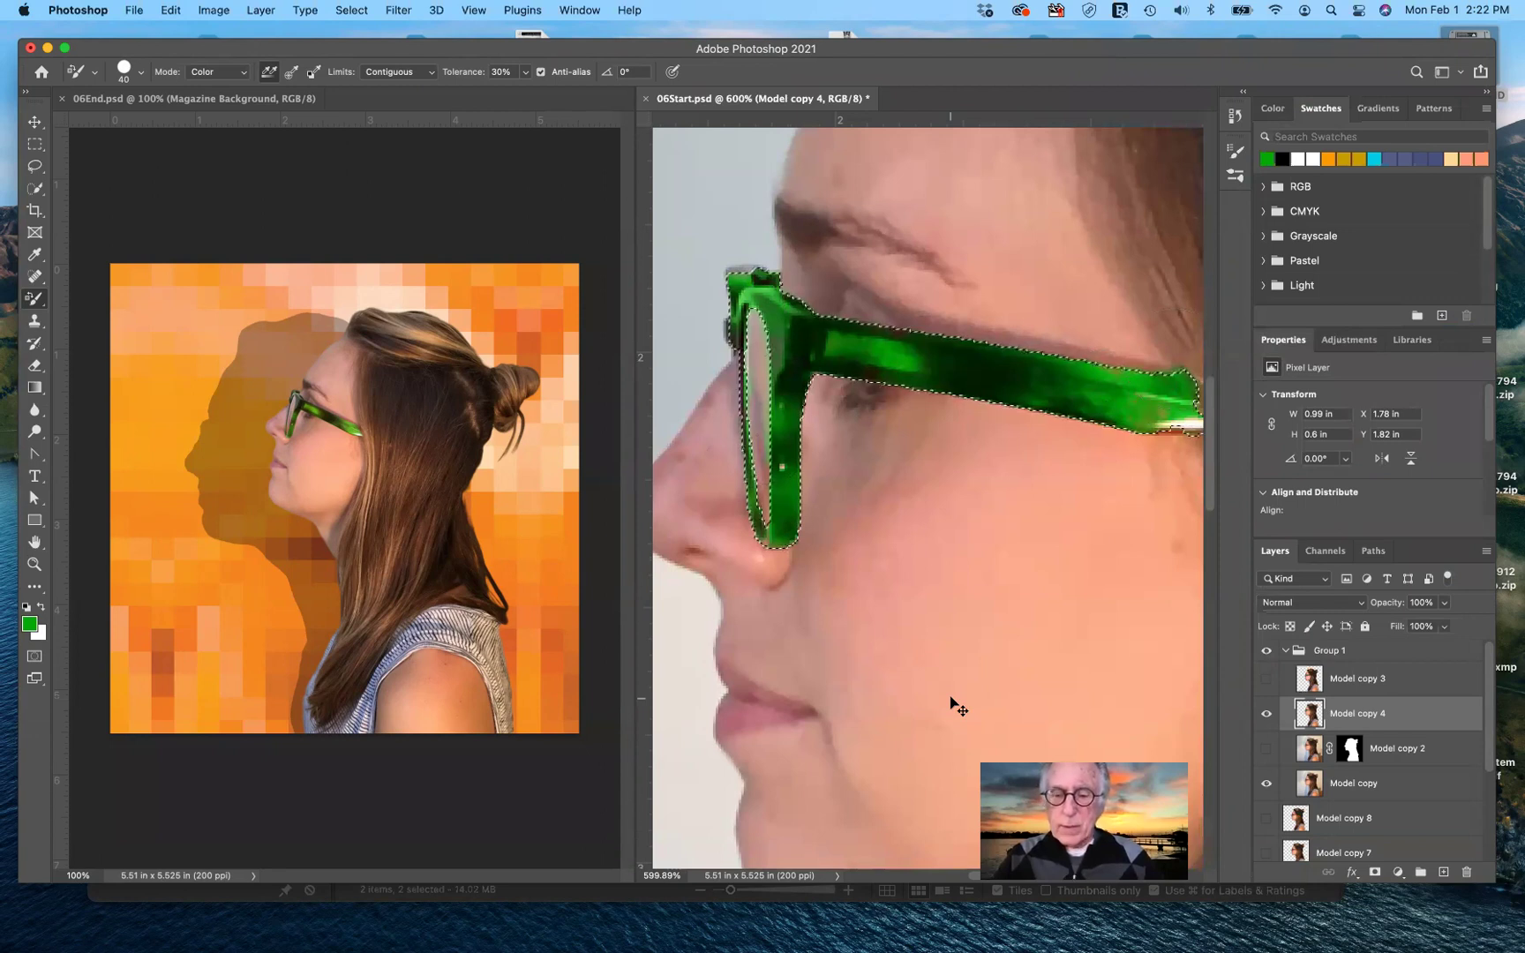
# - Clear the glasses selection and hide the Model copy layer so the woman appears over the orange magazine background
pyautogui.press('super+minus')
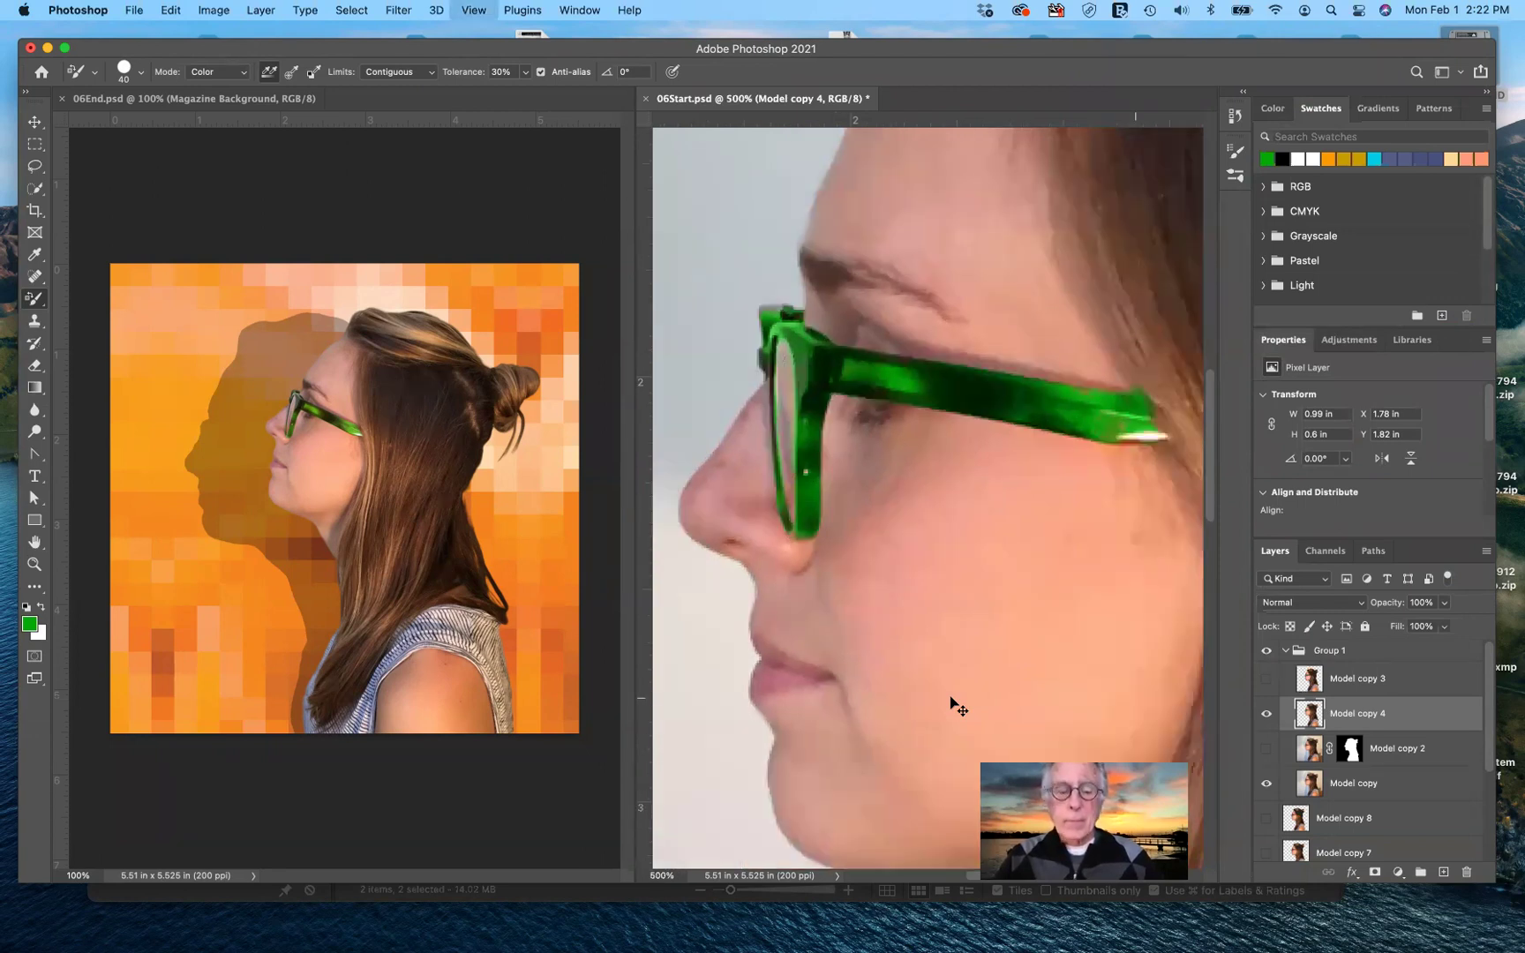
pyautogui.press('super+minus')
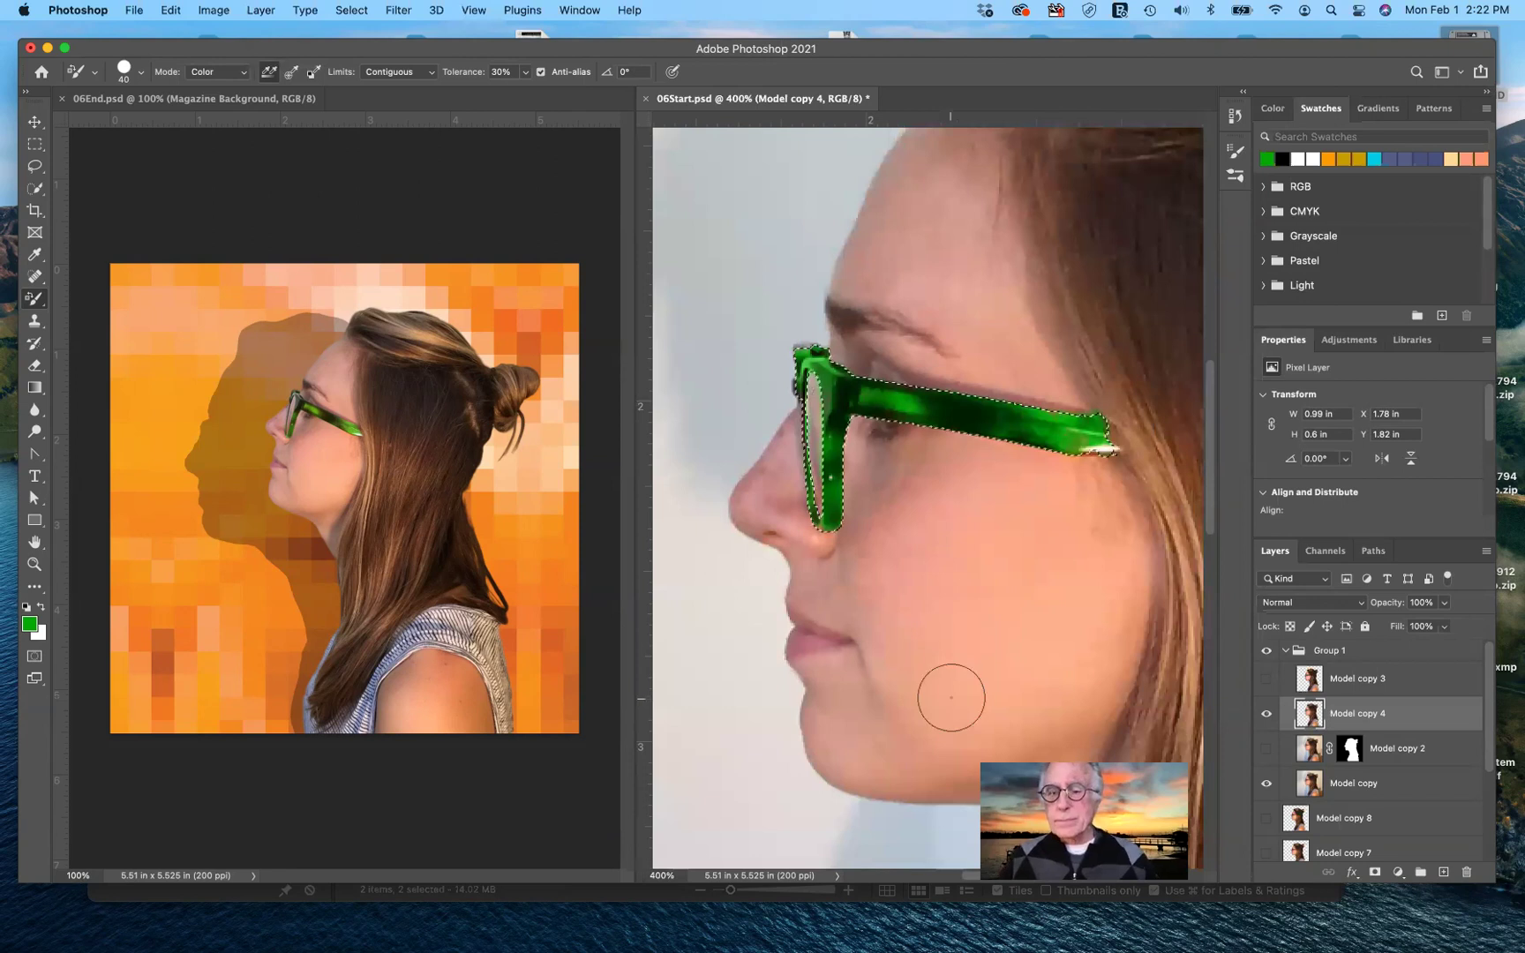
pyautogui.press('super+d')
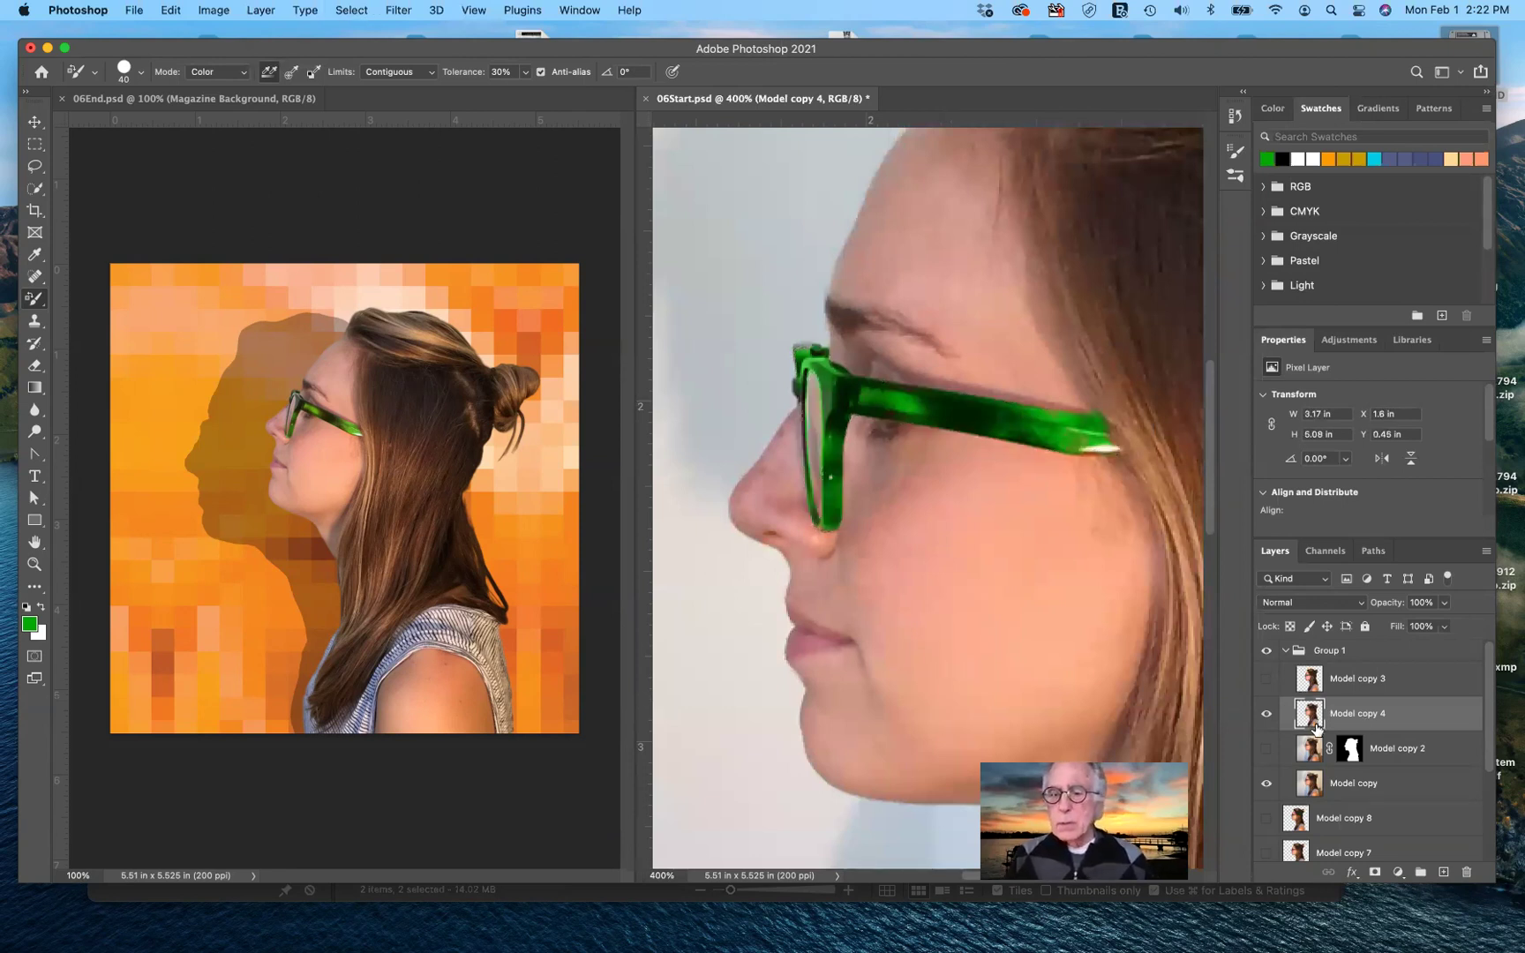
pyautogui.press('super+minus')
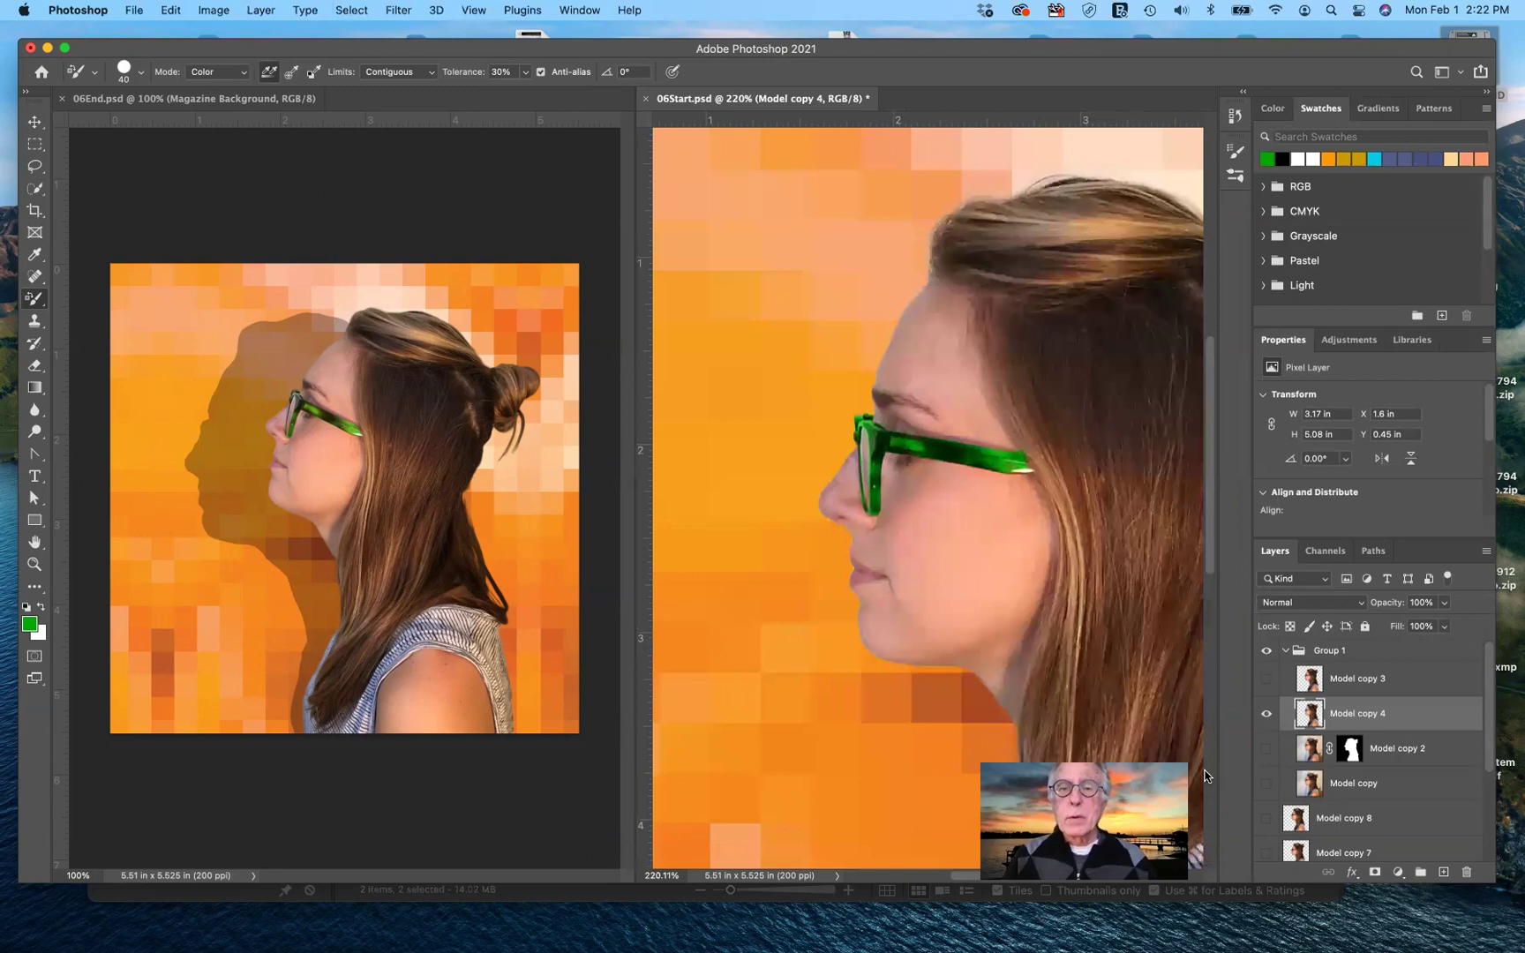
pyautogui.hscroll(3, 1205, 777)
pyautogui.scroll(-2, 1205, 777)
pyautogui.hscroll(1, 1206, 777)
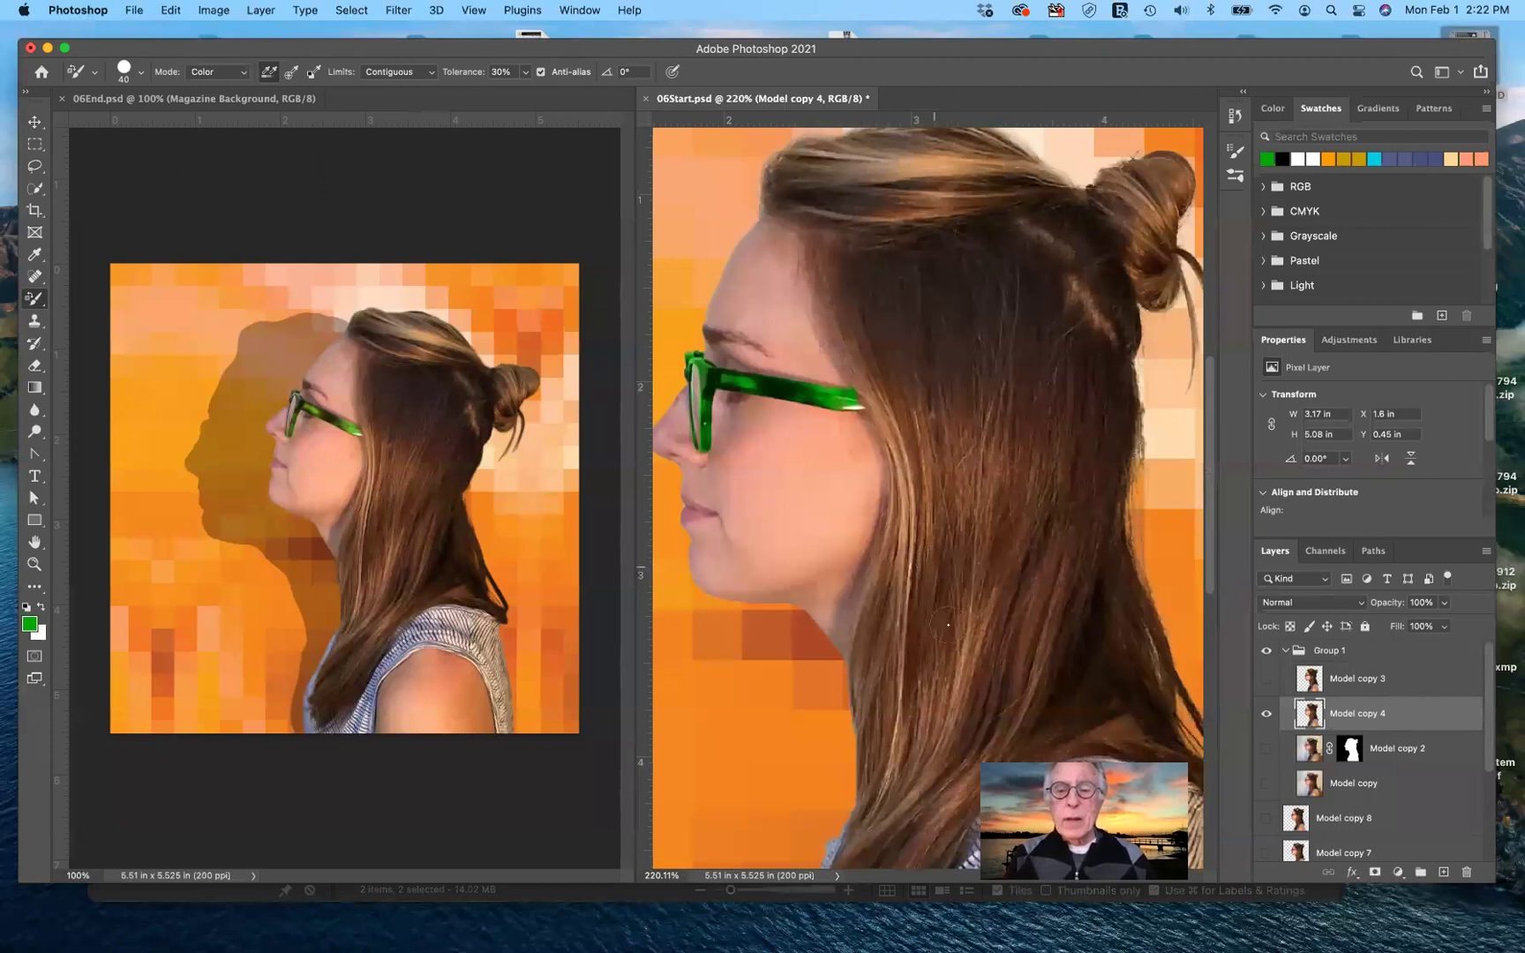
pyautogui.scroll(-2, 947, 627)
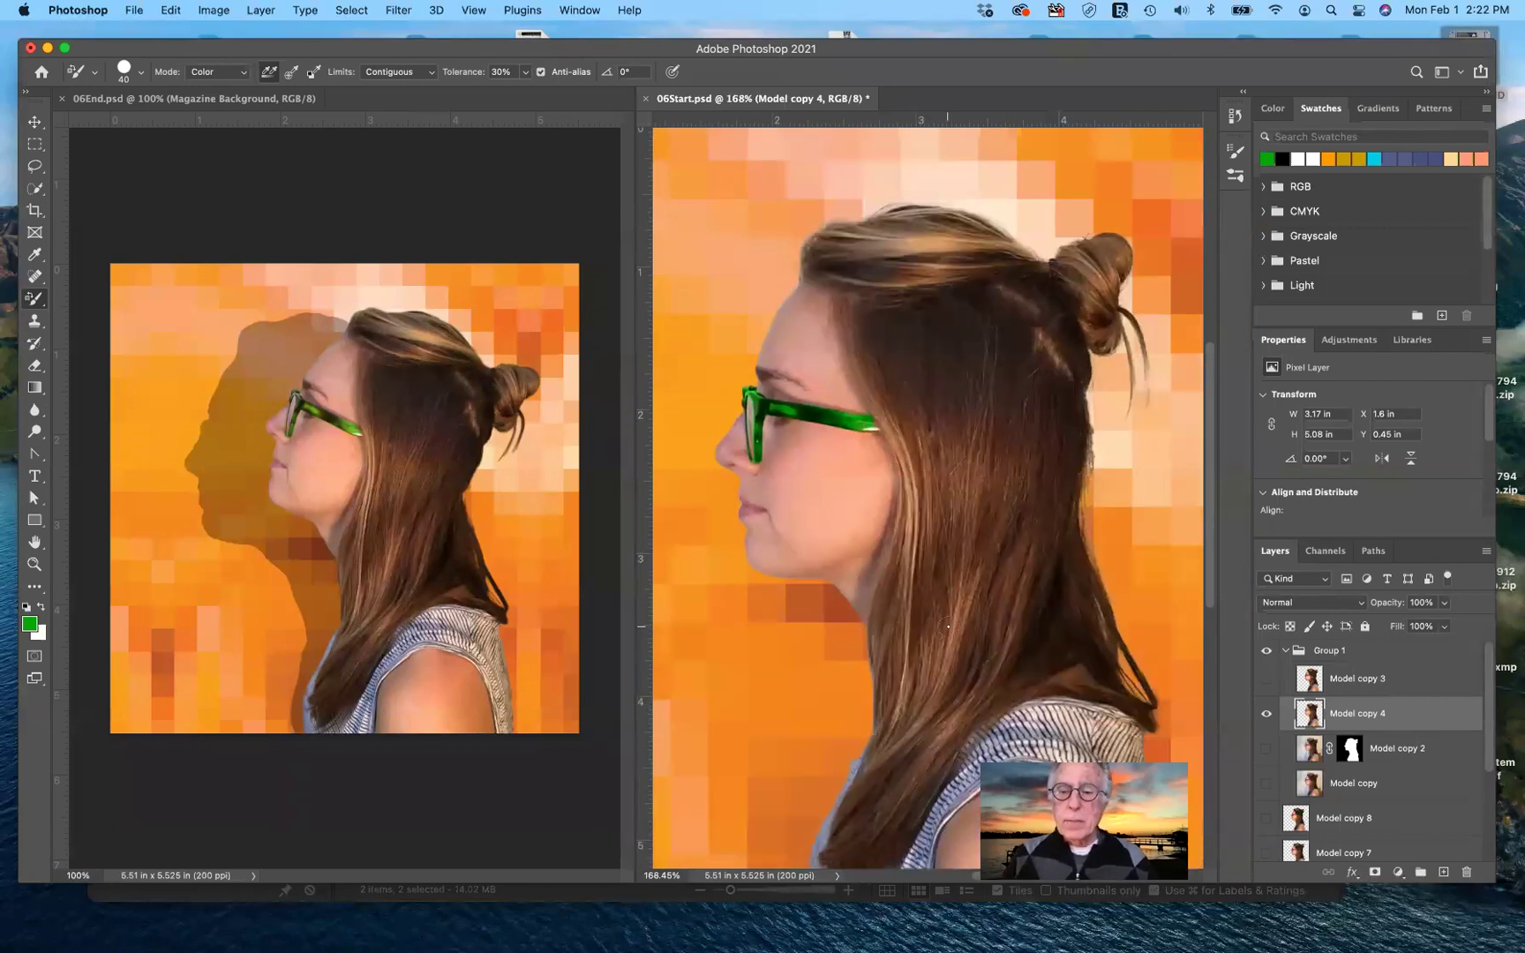
pyautogui.scroll(-2, 947, 627)
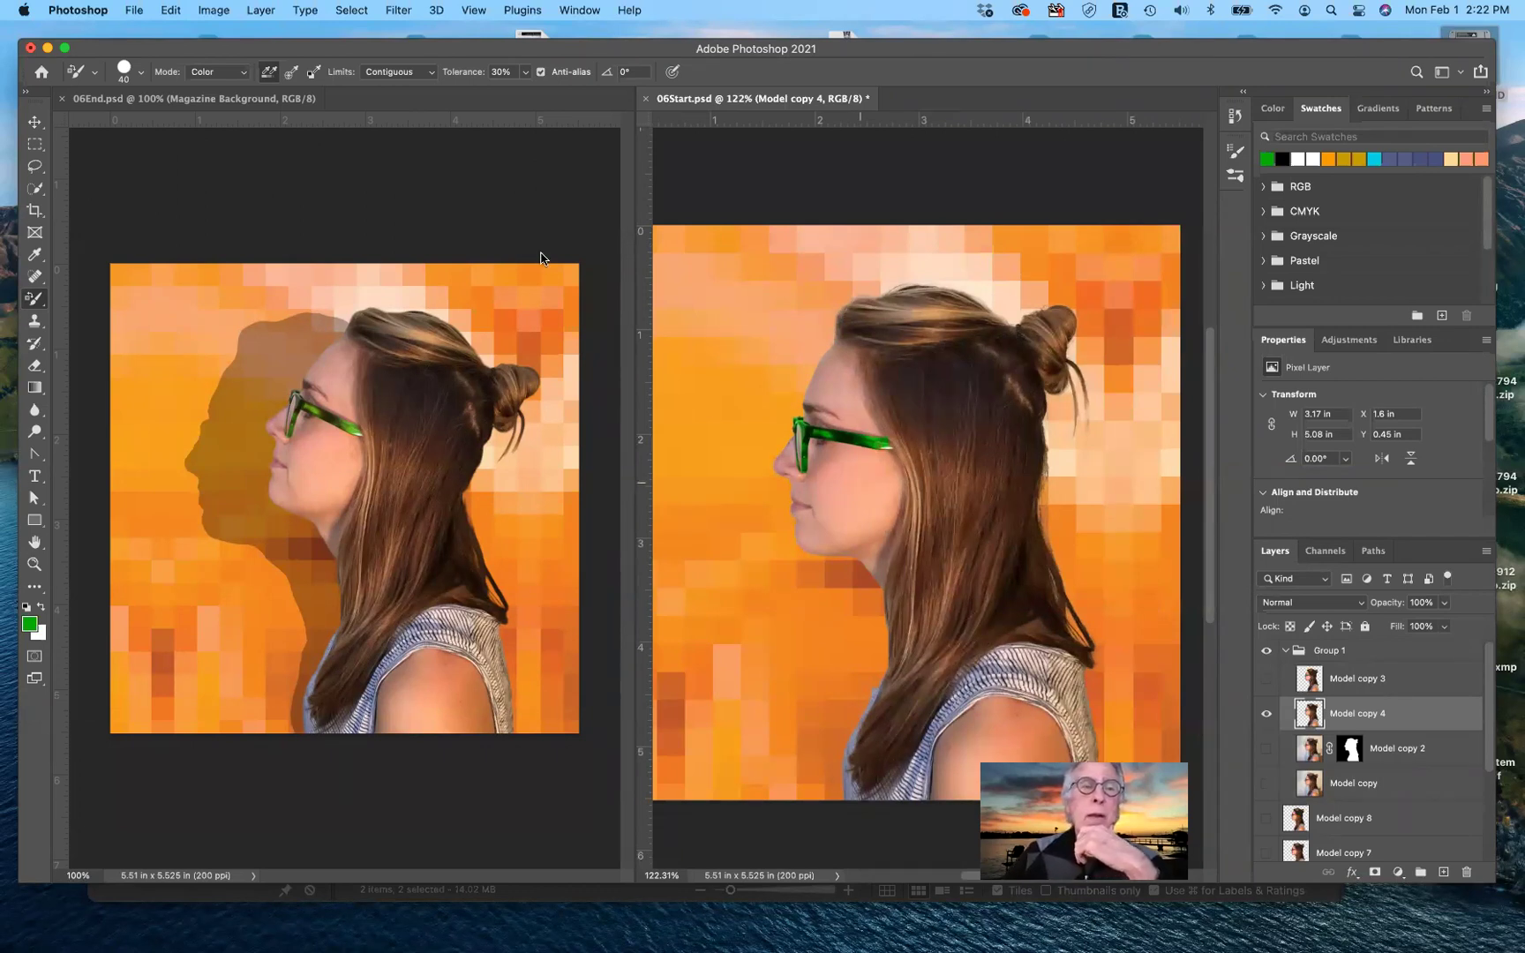
# - Start Puppet Warp on Model copy 4 and pin the chest edge from the bottom corner up to the hair below the chin
pyautogui.click(171, 10)
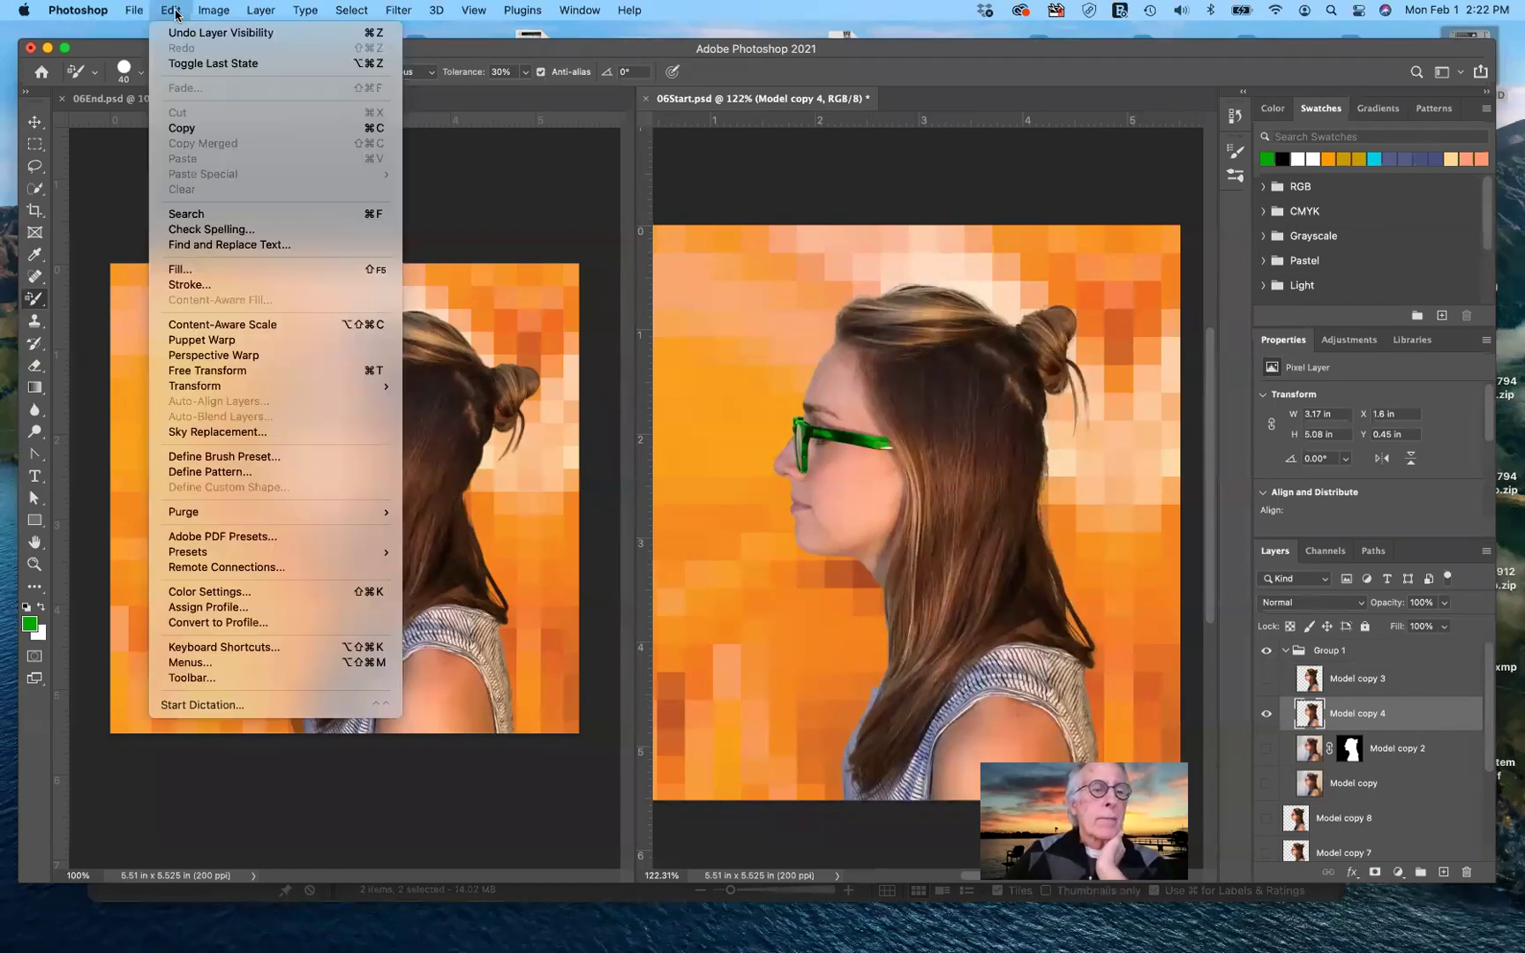
pyautogui.click(206, 341)
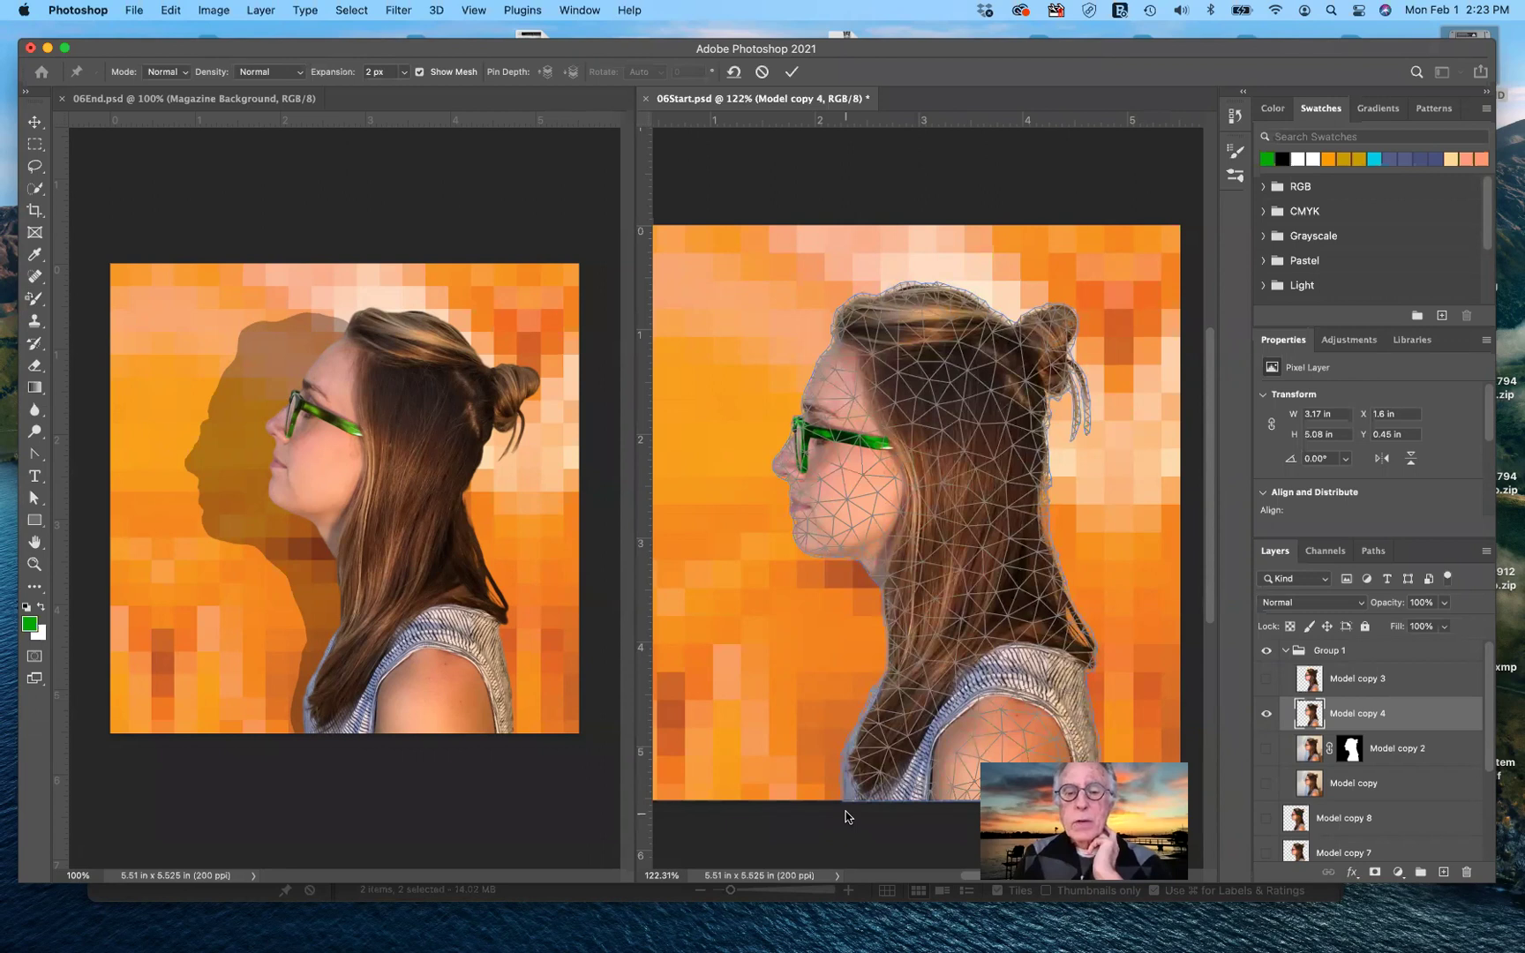
pyautogui.press('super+equal')
pyautogui.scroll(3, 846, 811)
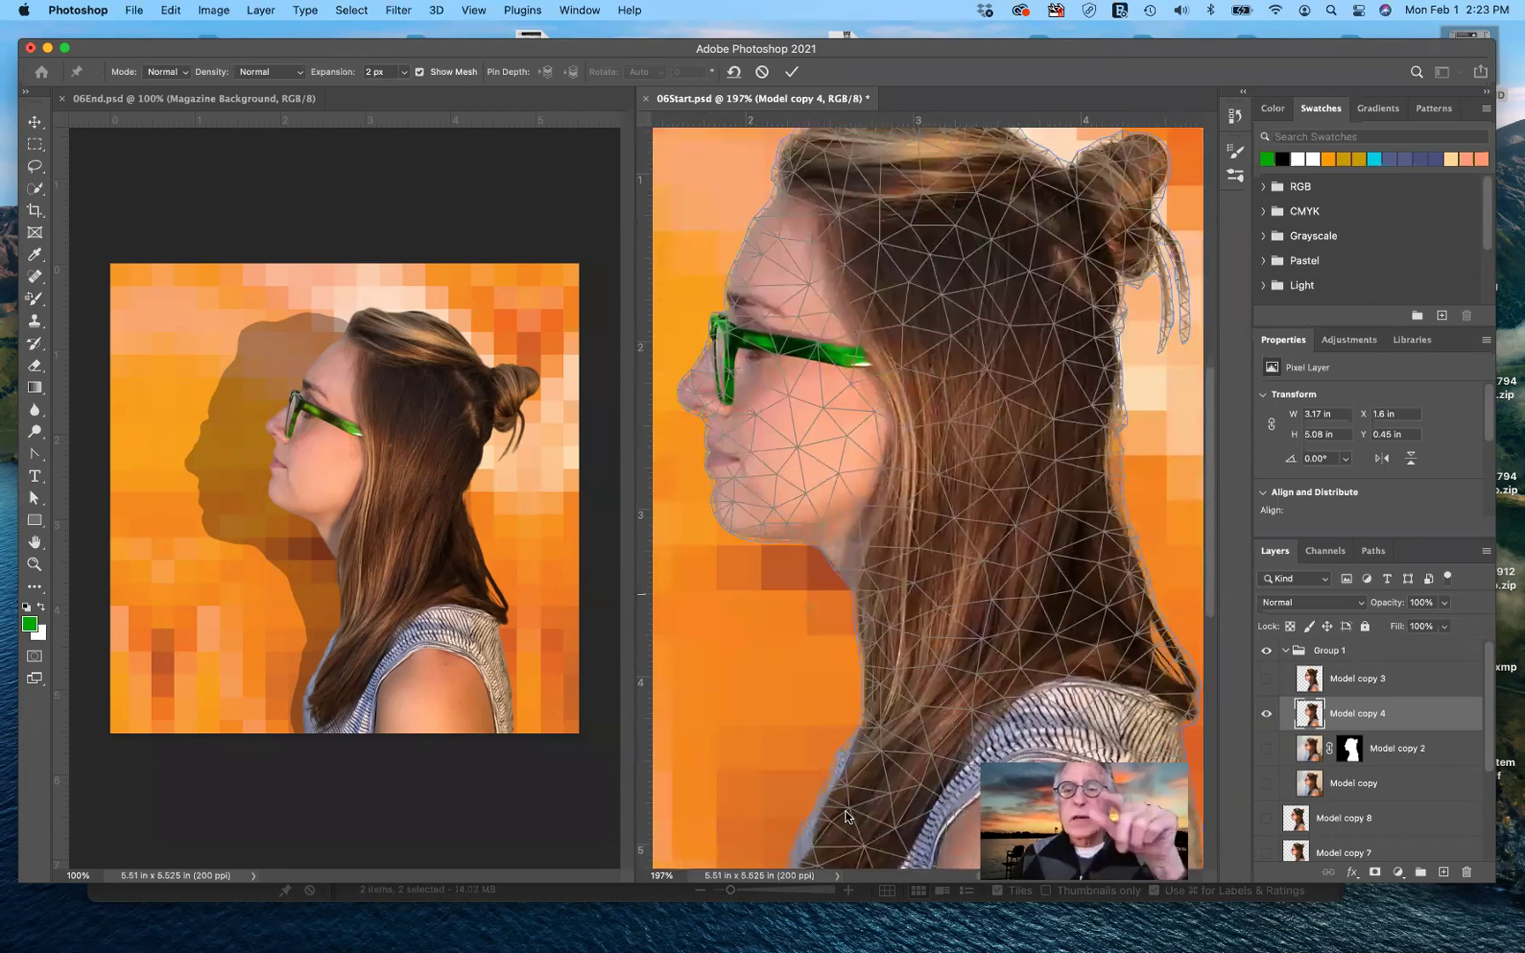
pyautogui.scroll(-5, 846, 817)
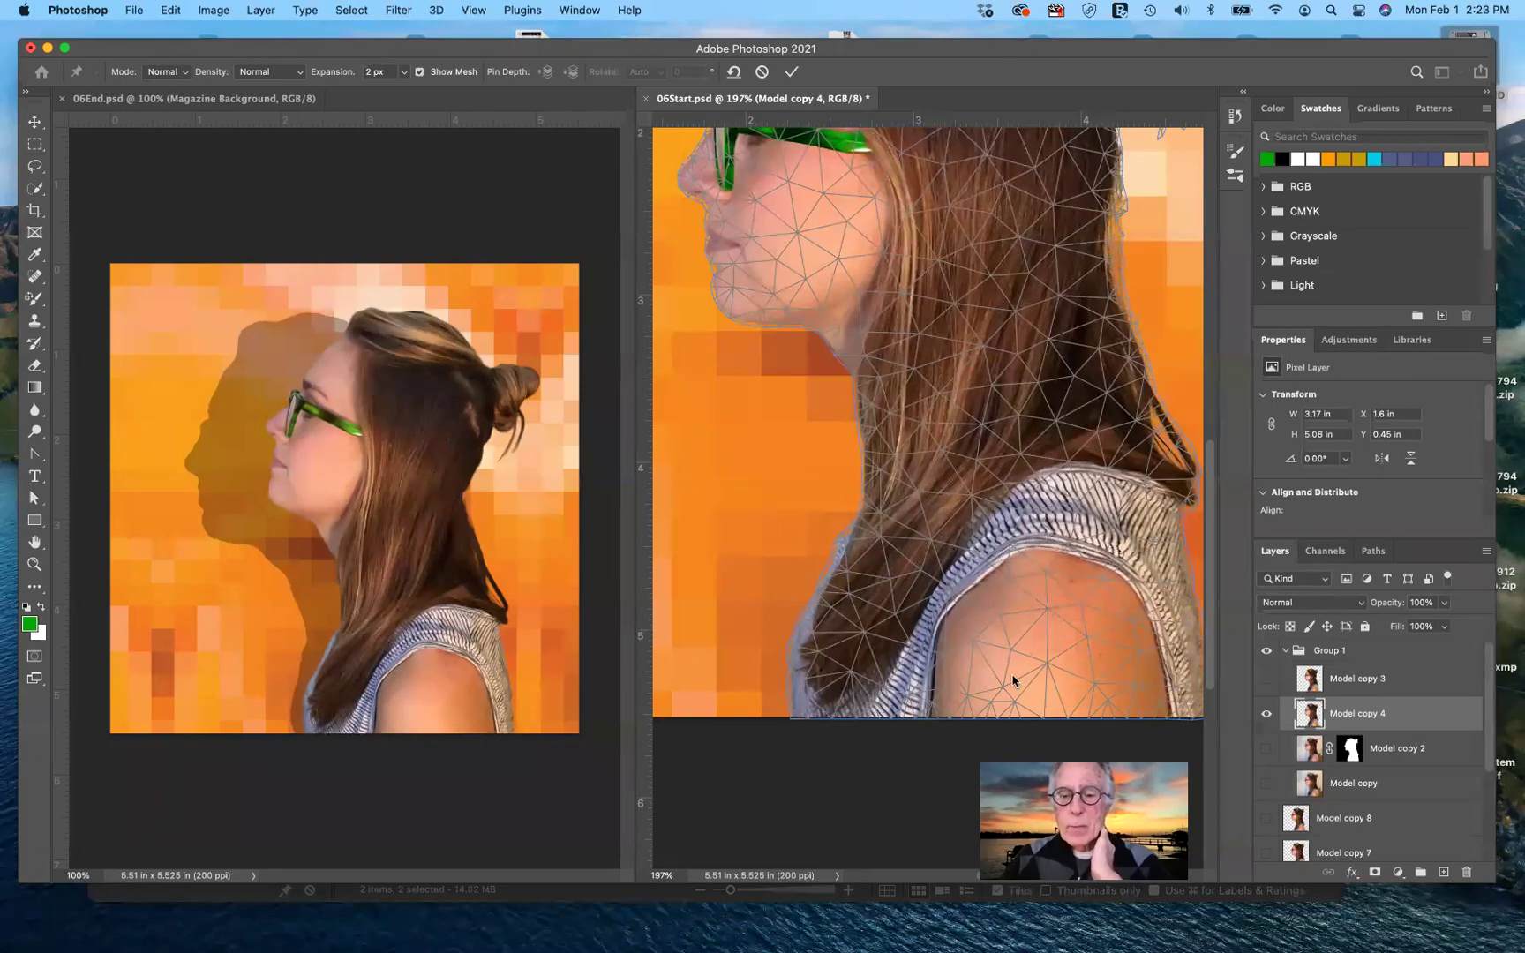
pyautogui.click(791, 713)
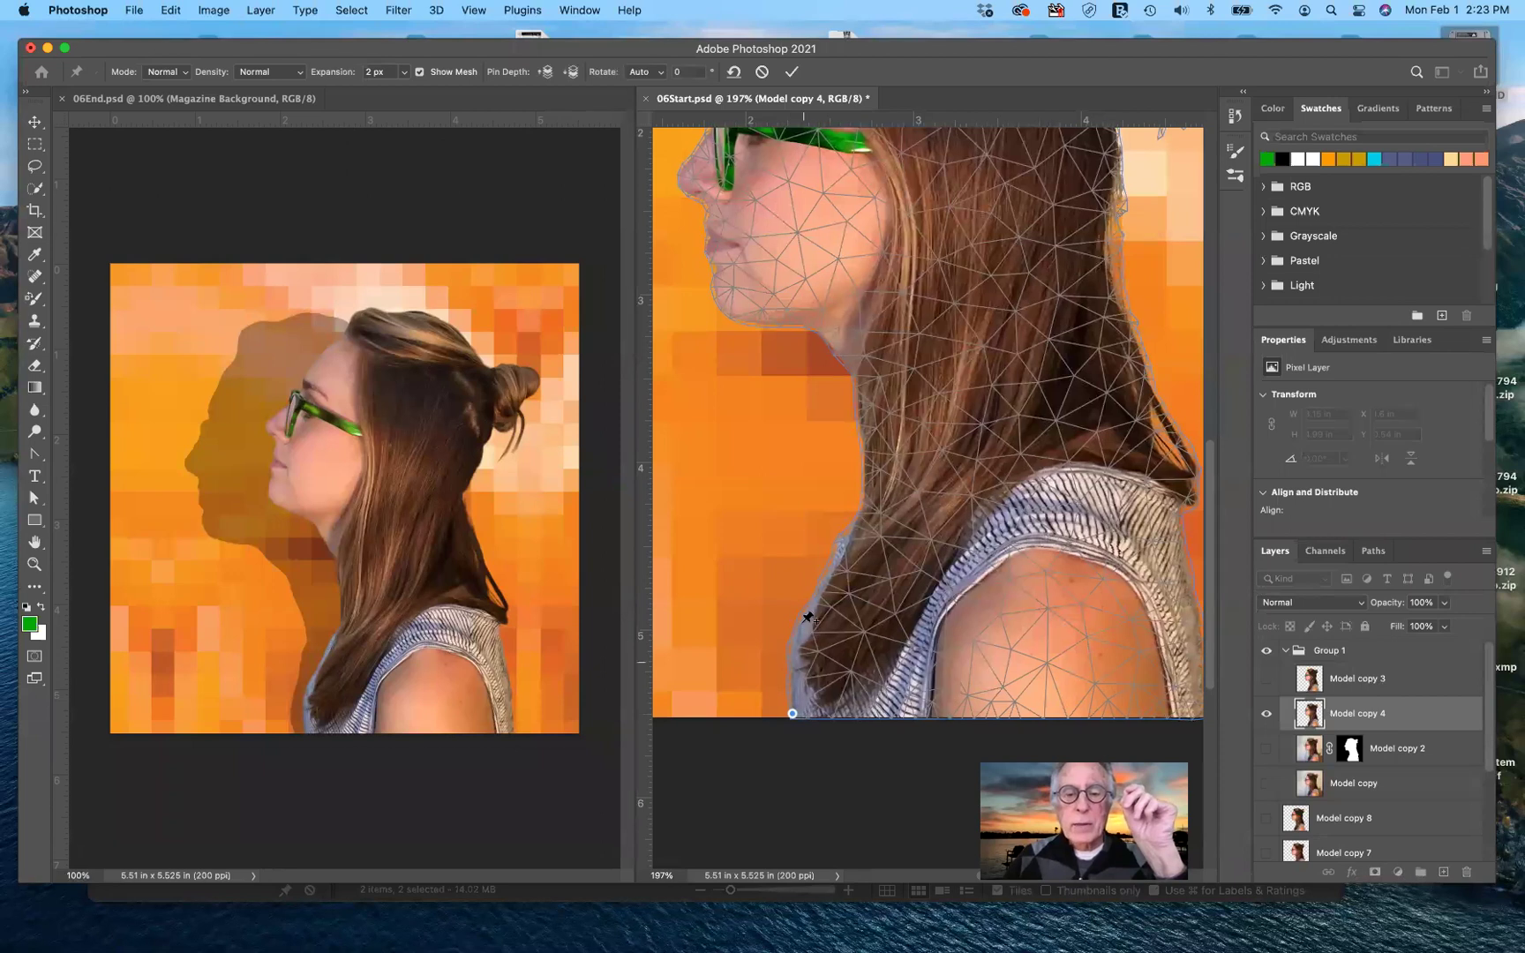
pyautogui.moveTo(843, 530); pyautogui.dragTo(865, 520)
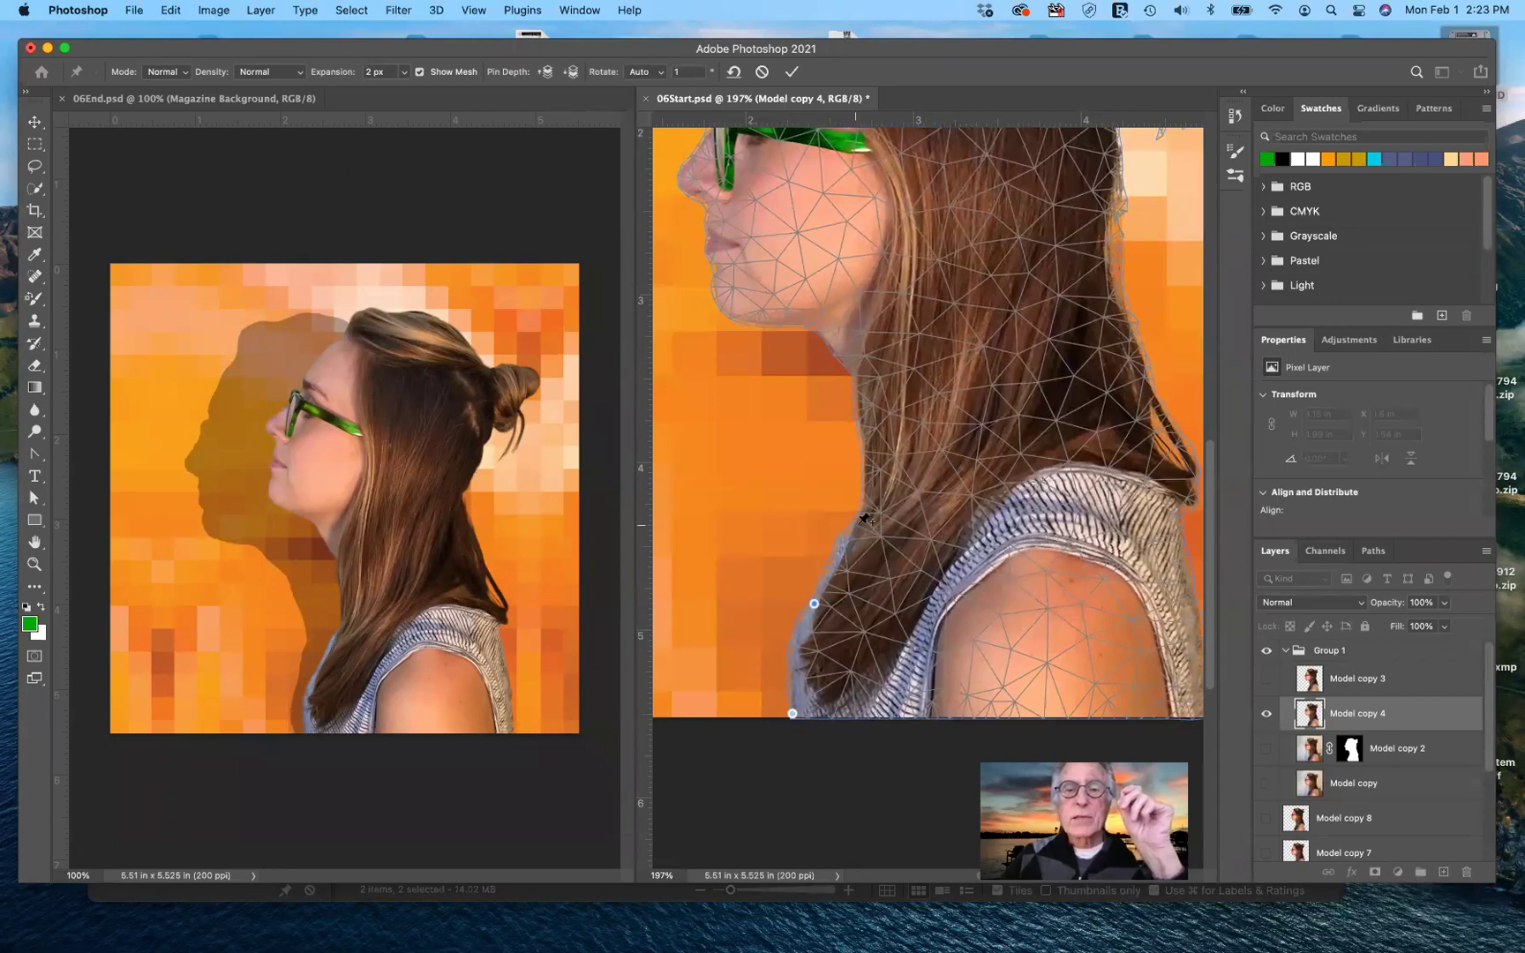
pyautogui.click(859, 426)
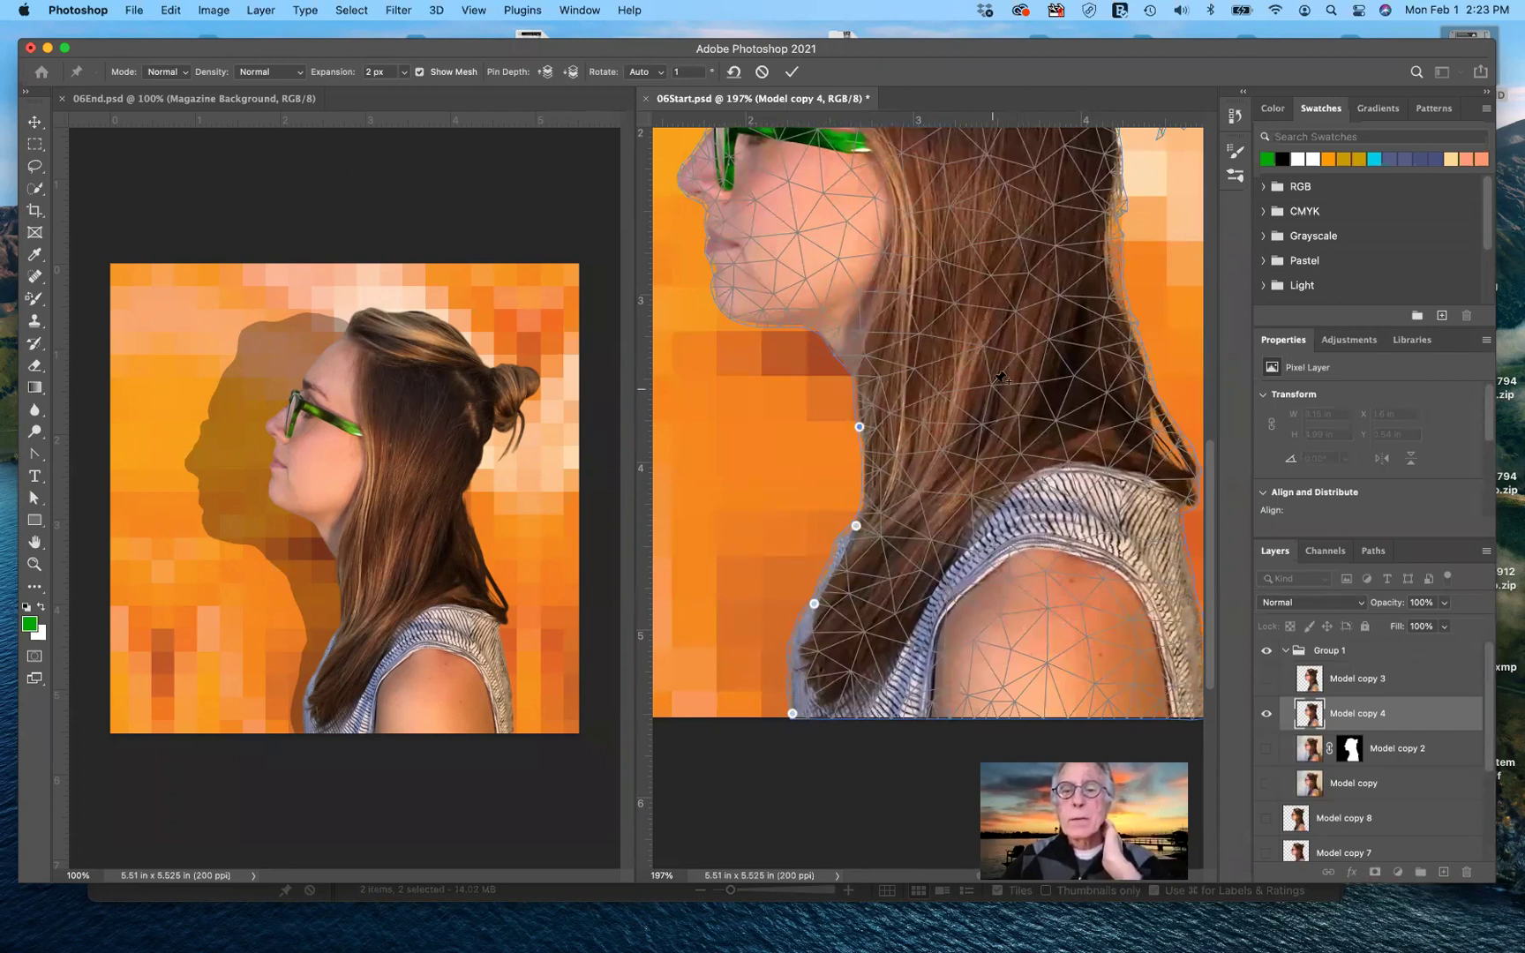
# - Add Puppet Warp pins in the middle of the hair, on its back edge, and down the back edge of the shirt
pyautogui.press('super+shift+z')
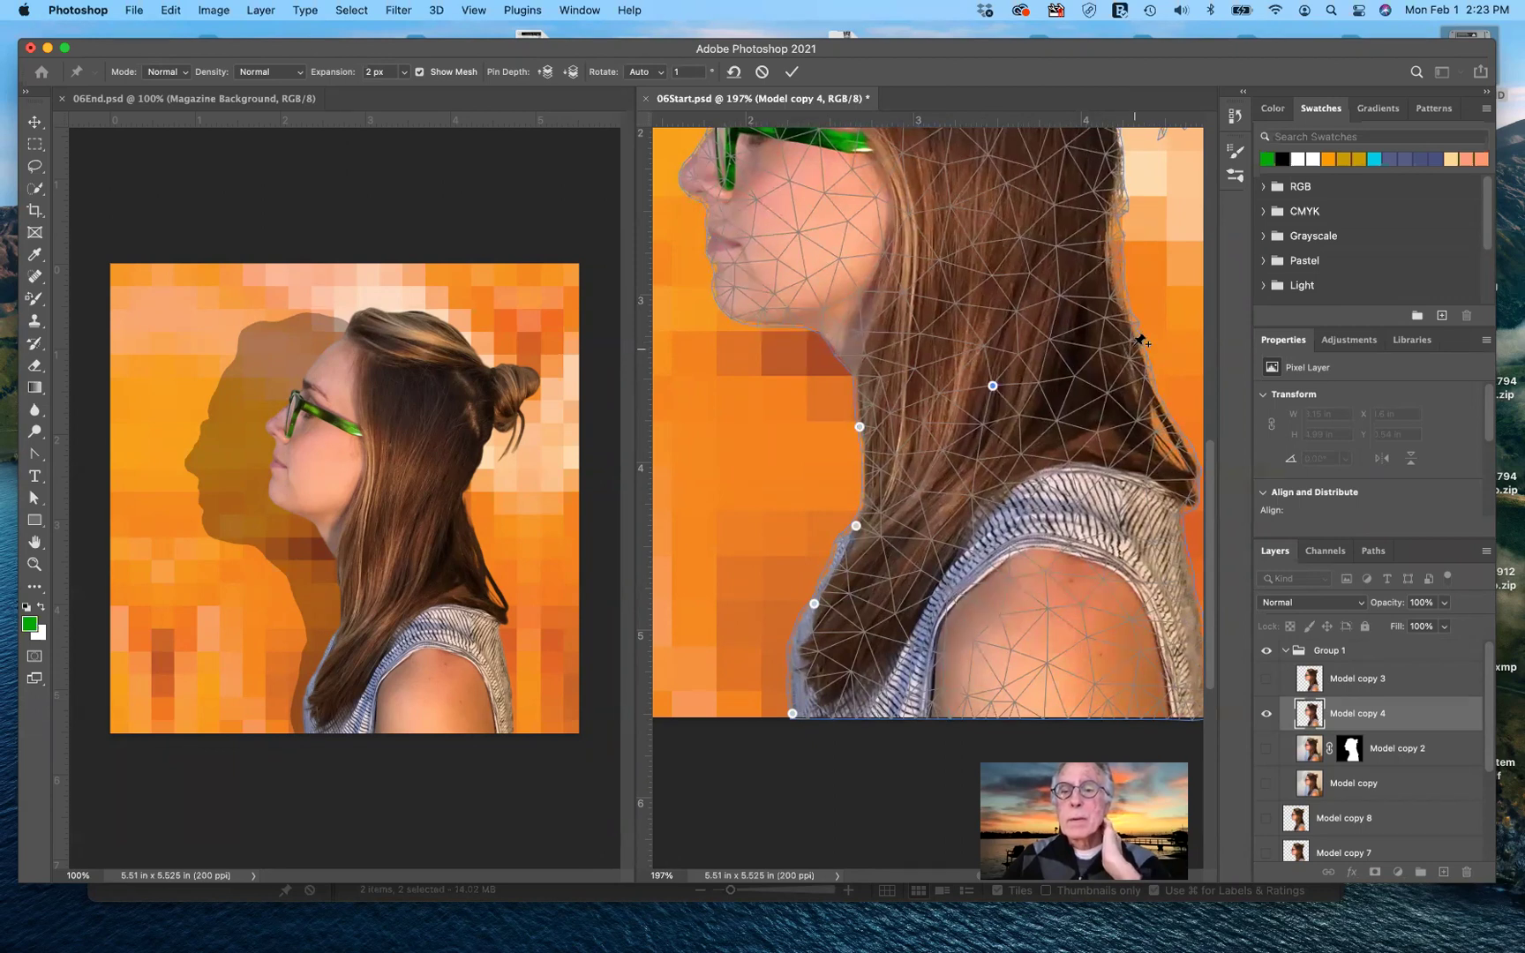
pyautogui.click(1134, 347)
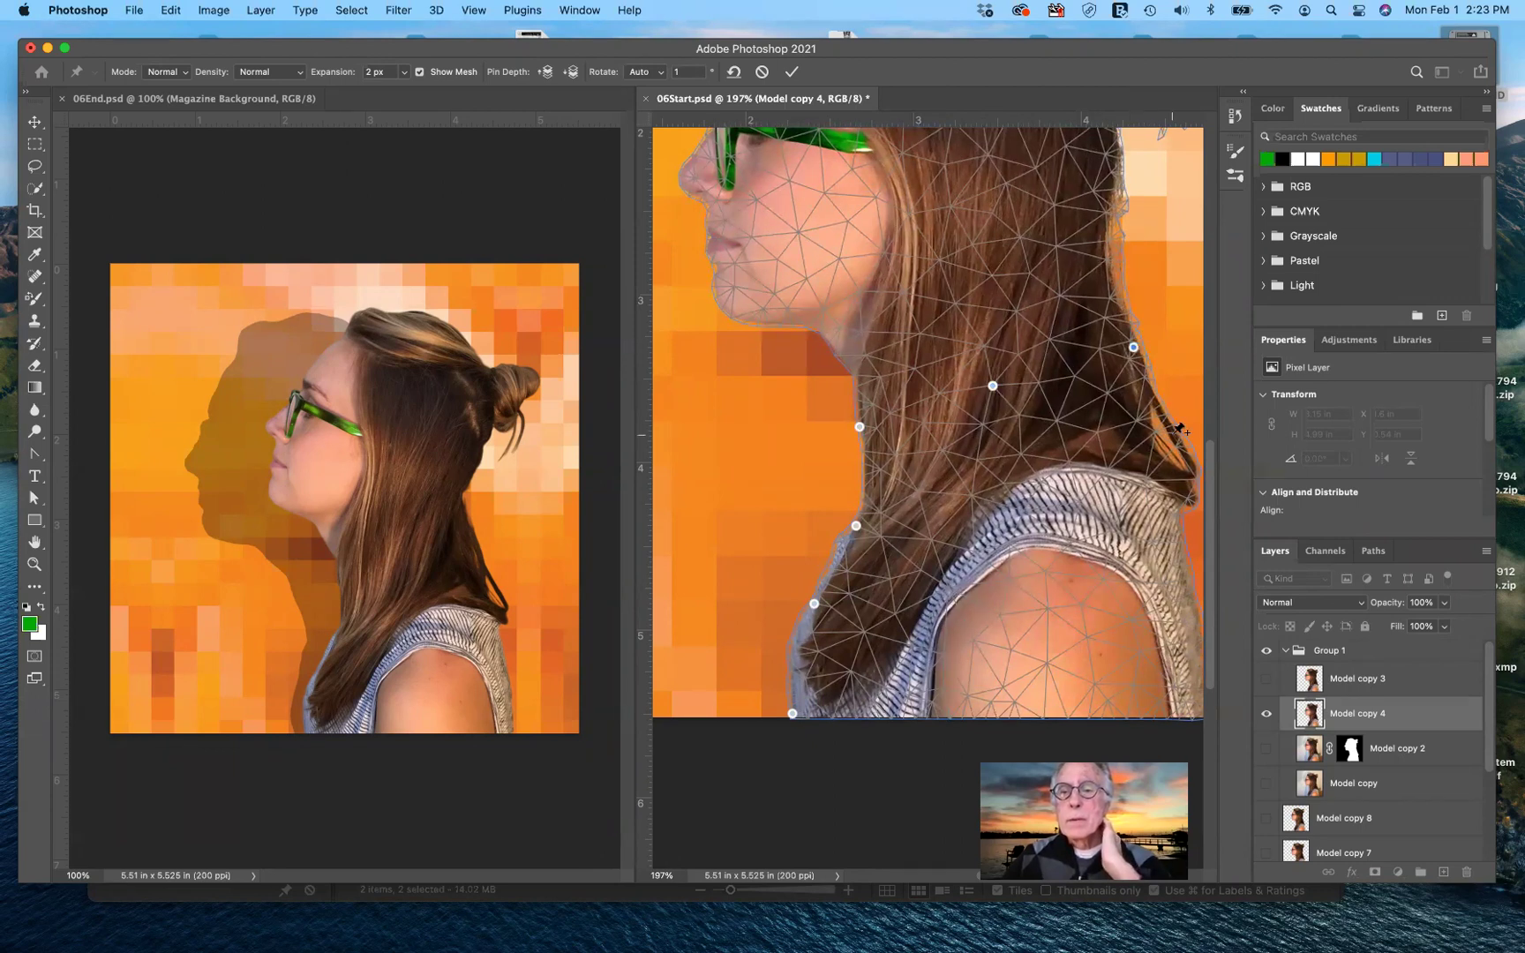
pyautogui.click(1181, 511)
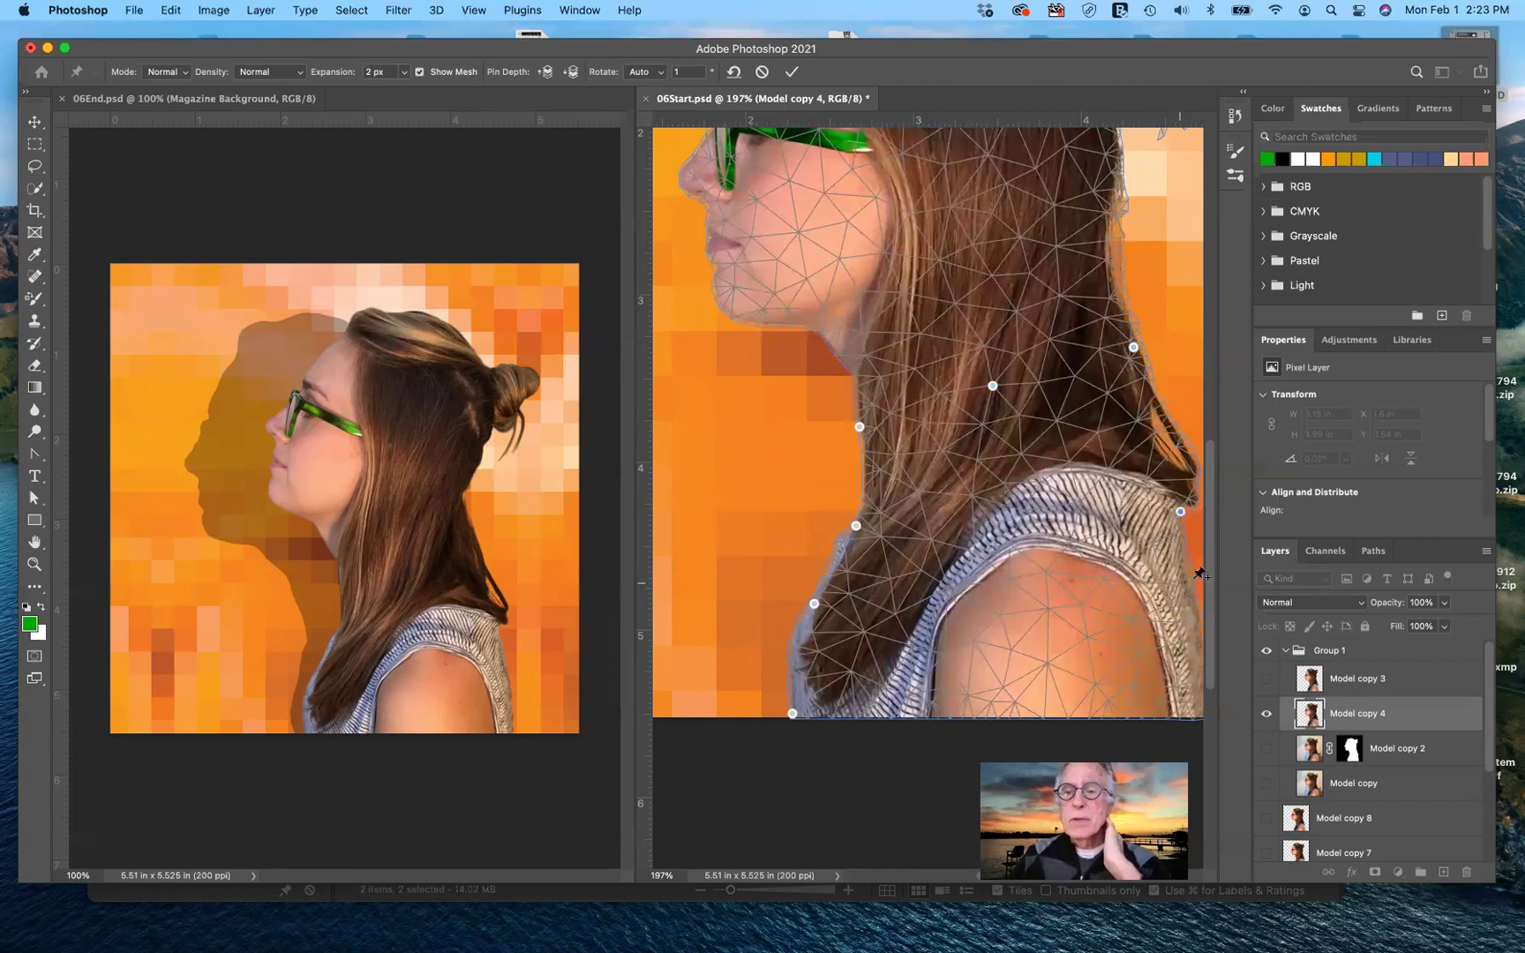
pyautogui.hscroll(5, 1205, 575)
pyautogui.scroll(-2, 1205, 575)
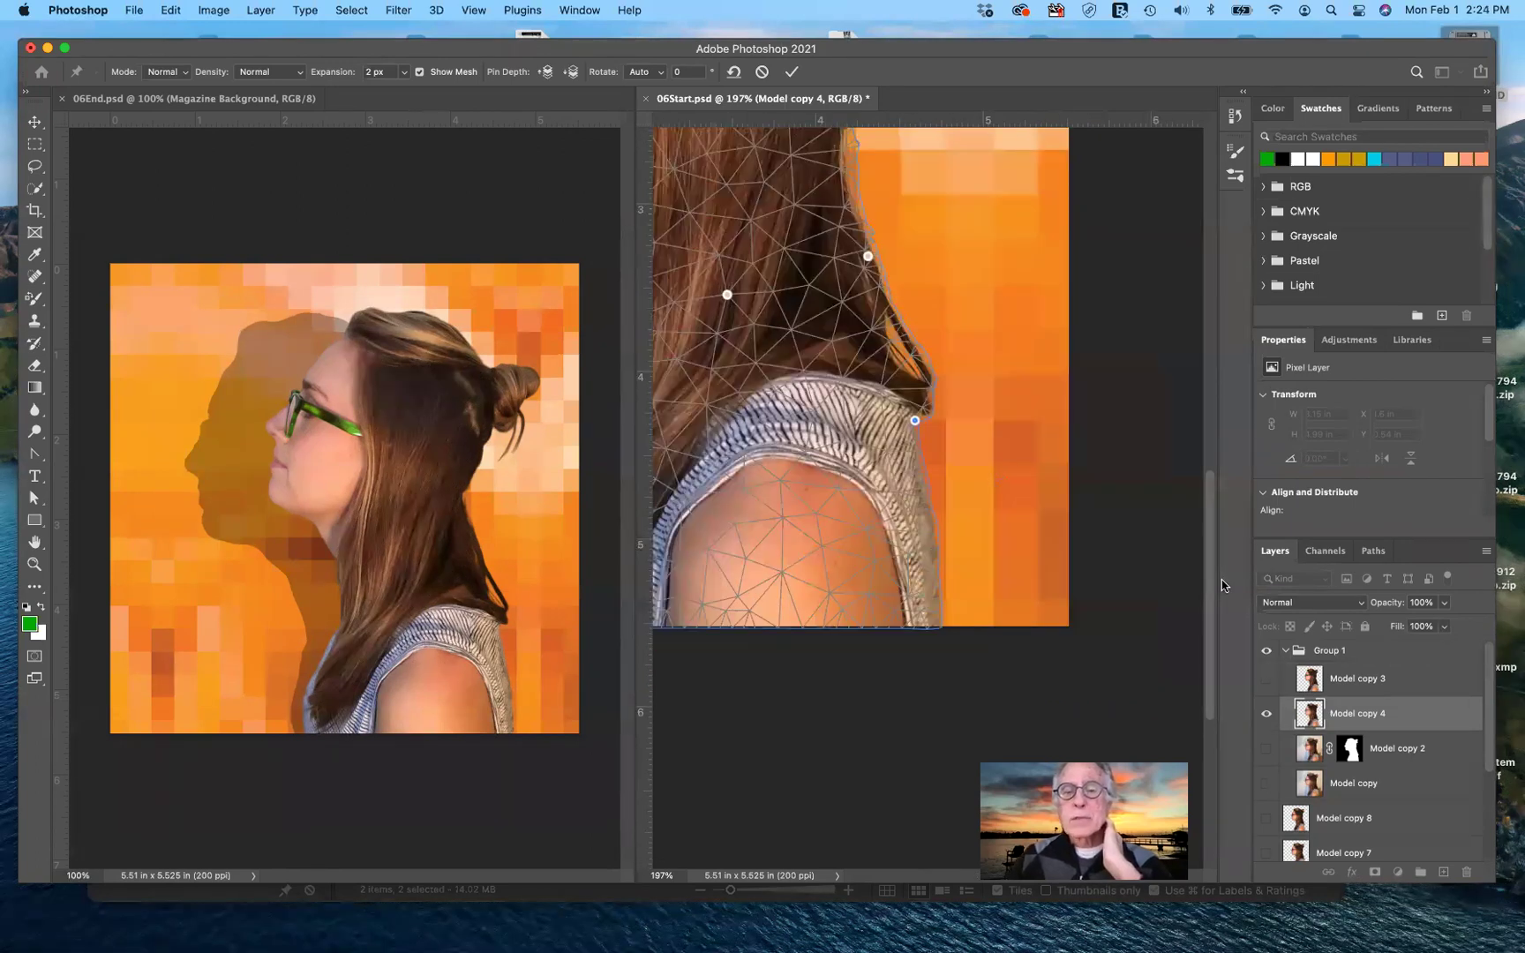
pyautogui.click(926, 502)
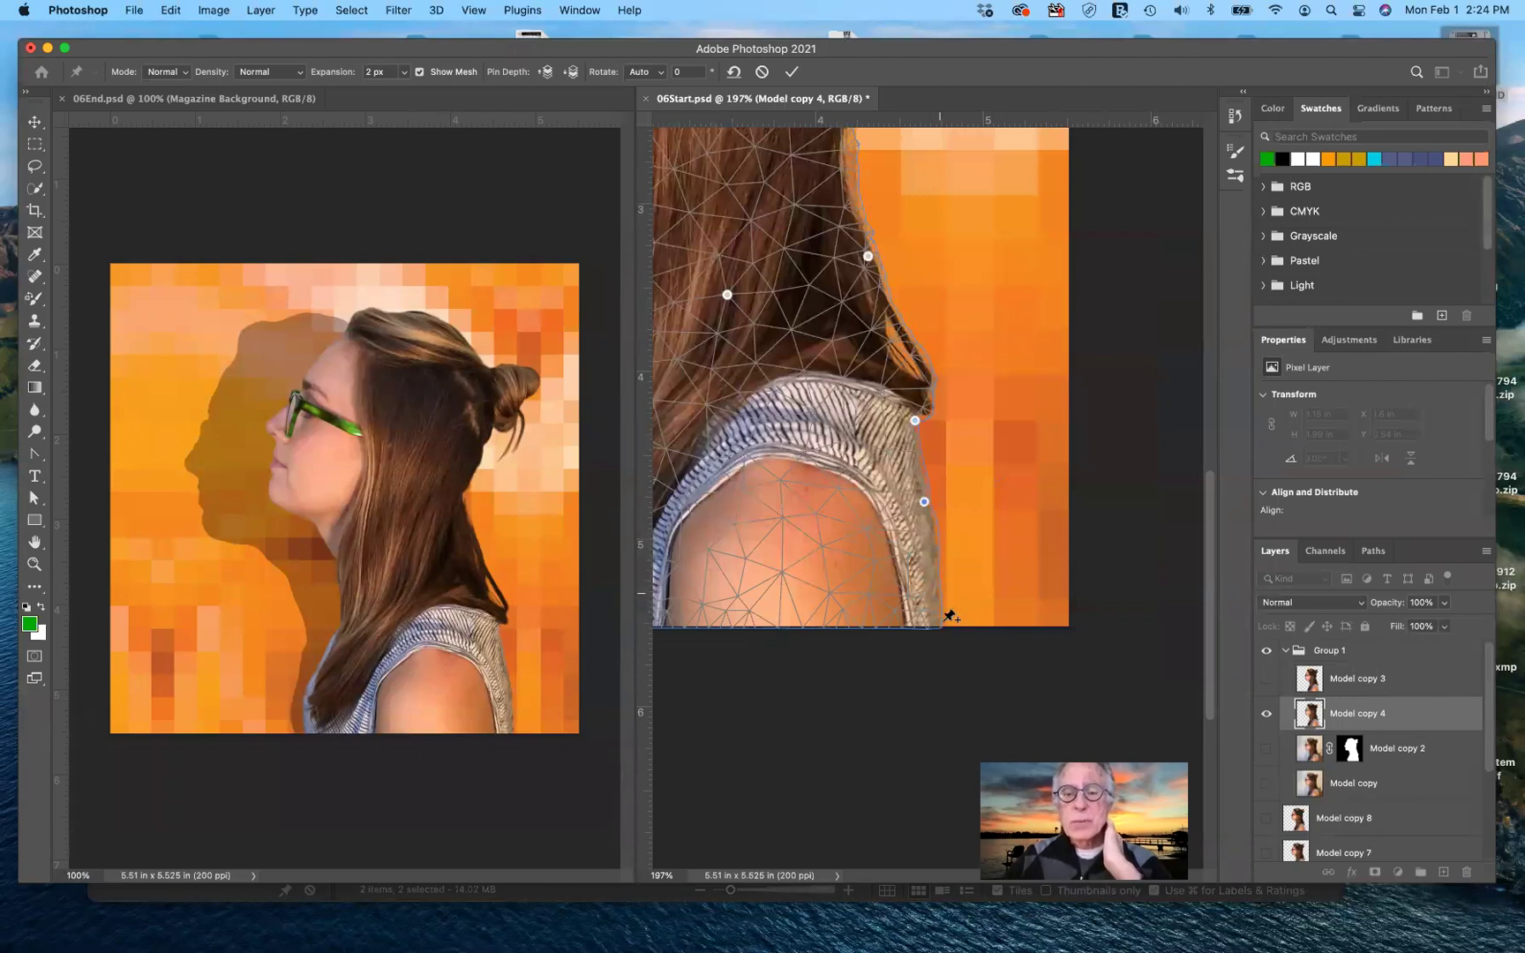
pyautogui.click(940, 594)
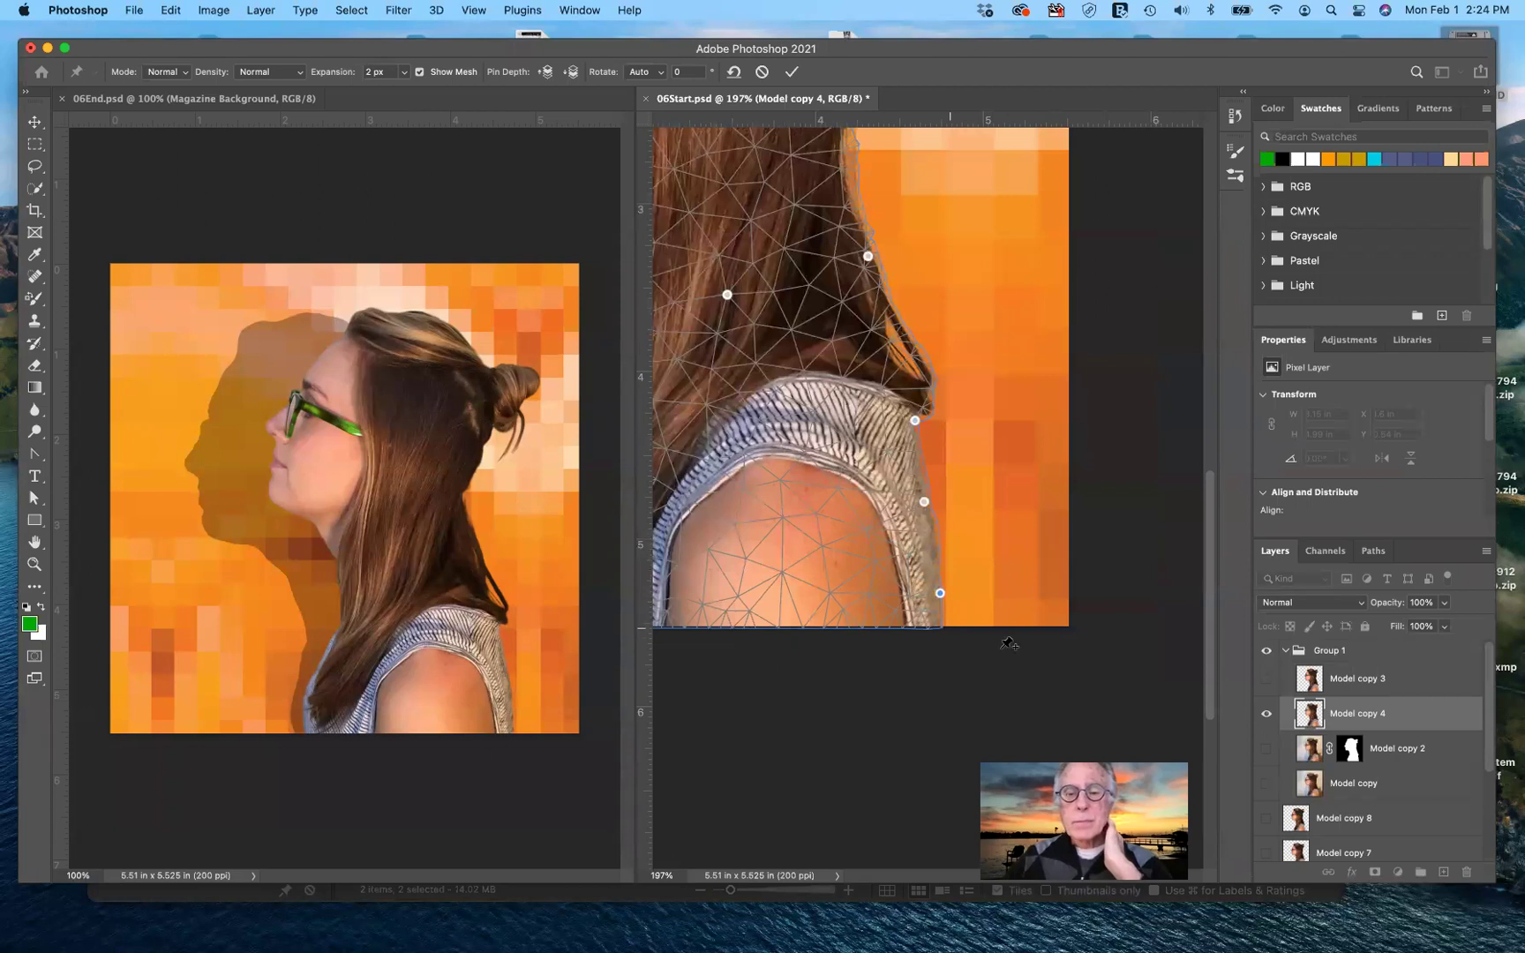
pyautogui.click(940, 620)
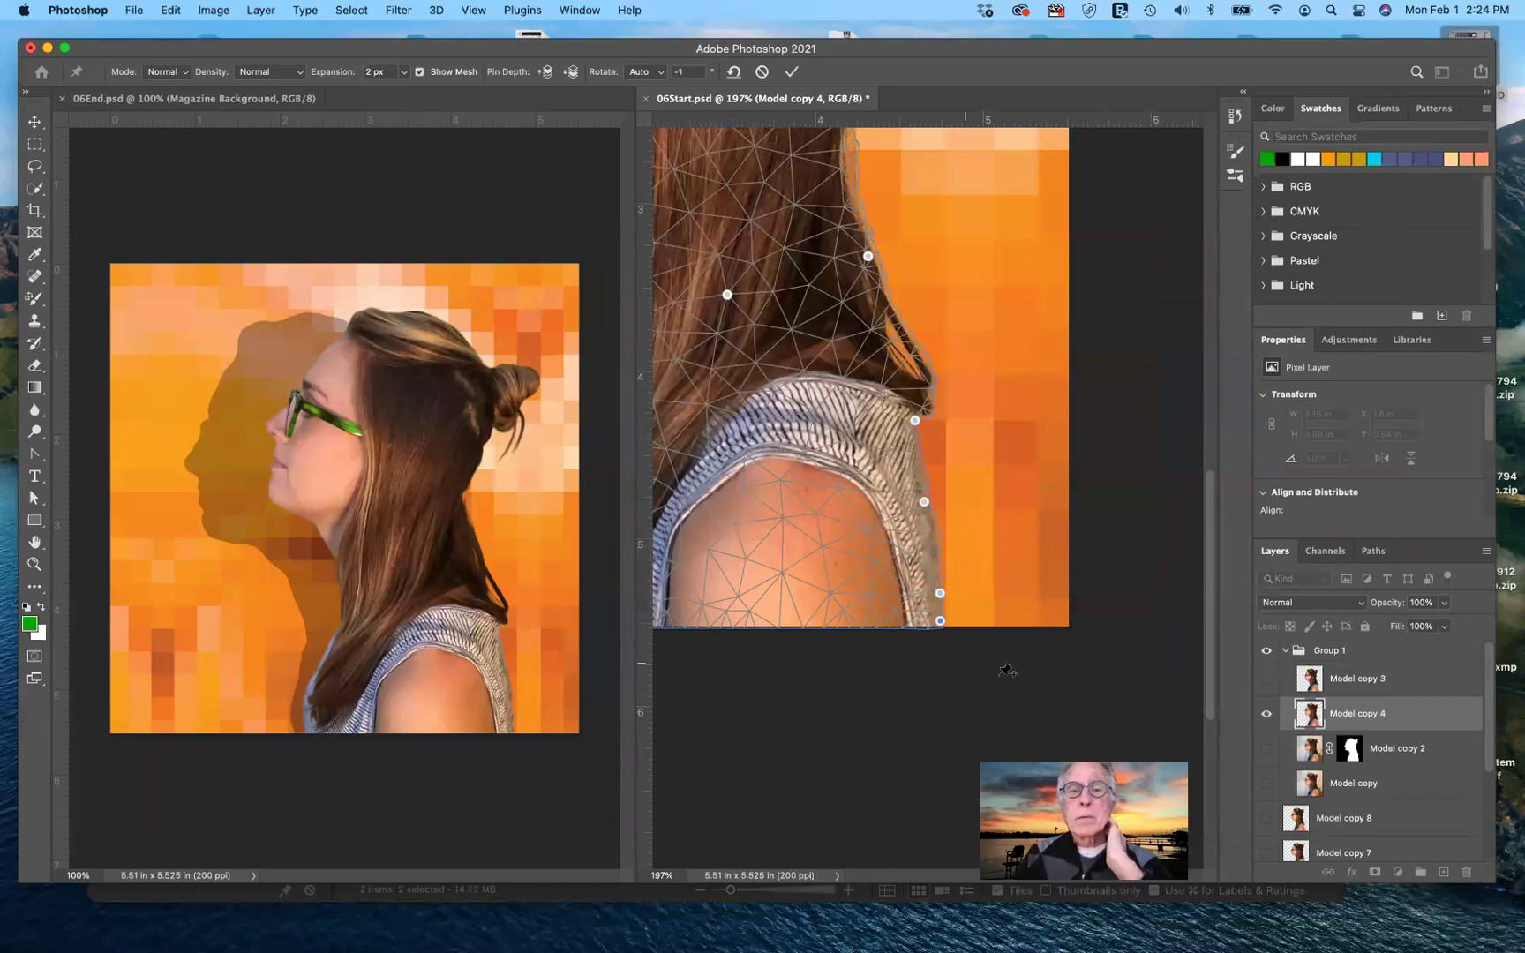
# - Rotate the pin on the hair's back edge to a fixed 83° to tilt the woman's head upward, and commit the warp
pyautogui.hscroll(-5, 1007, 671)
pyautogui.hscroll(-2, 1007, 671)
pyautogui.scroll(1, 1007, 671)
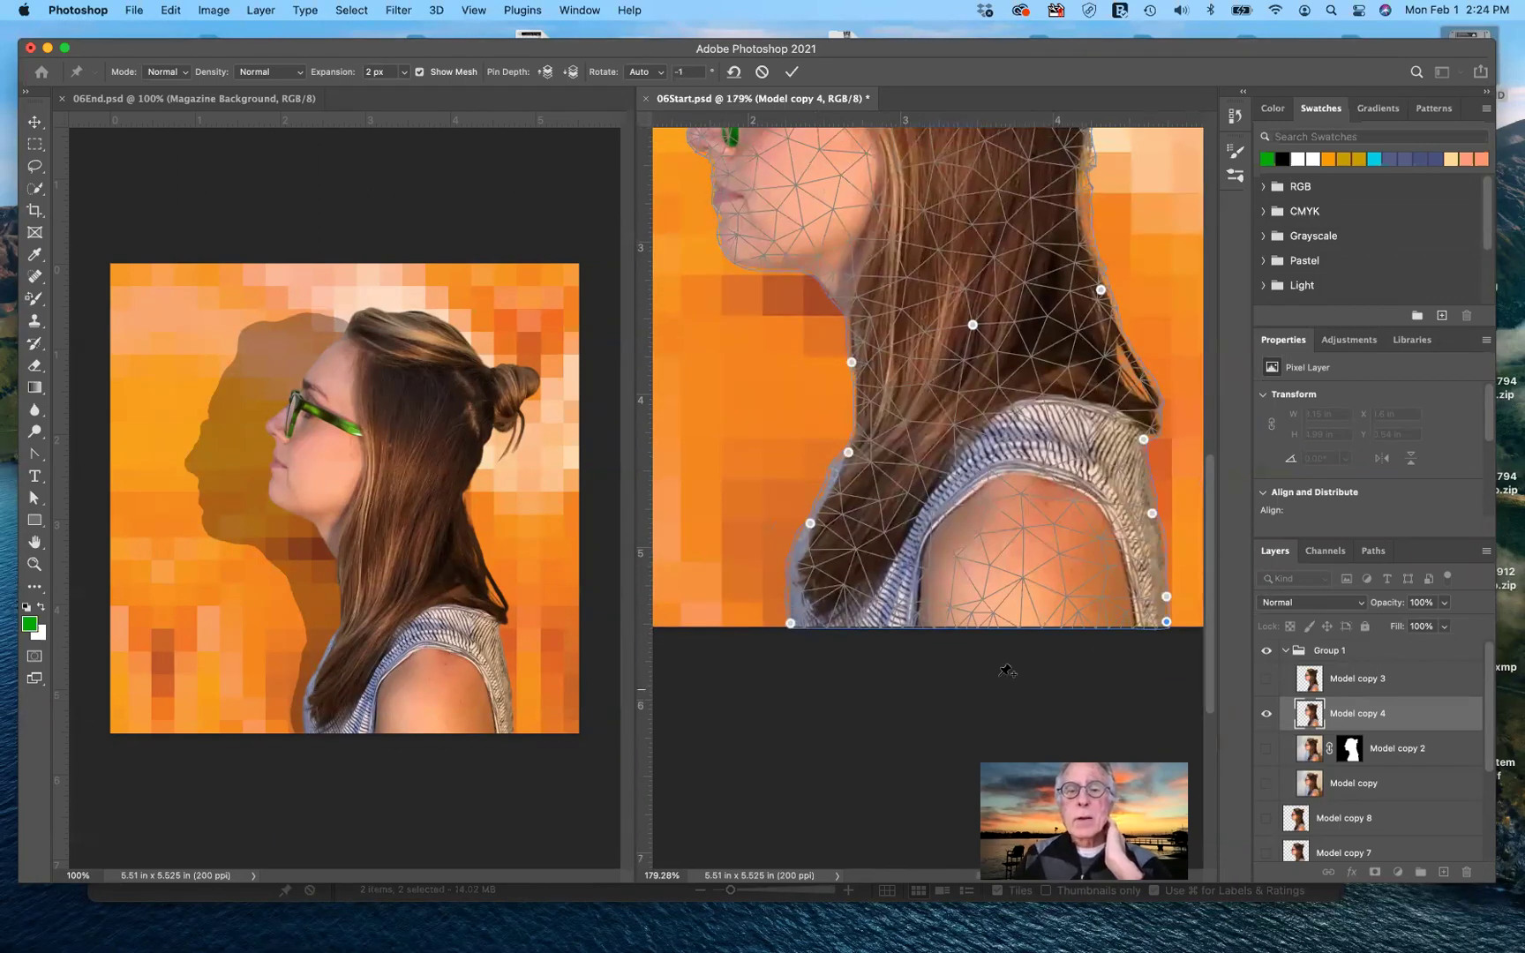
pyautogui.scroll(3, 1007, 671)
pyautogui.hscroll(2, 1007, 671)
pyautogui.scroll(2, 1006, 671)
pyautogui.hscroll(-1, 1005, 671)
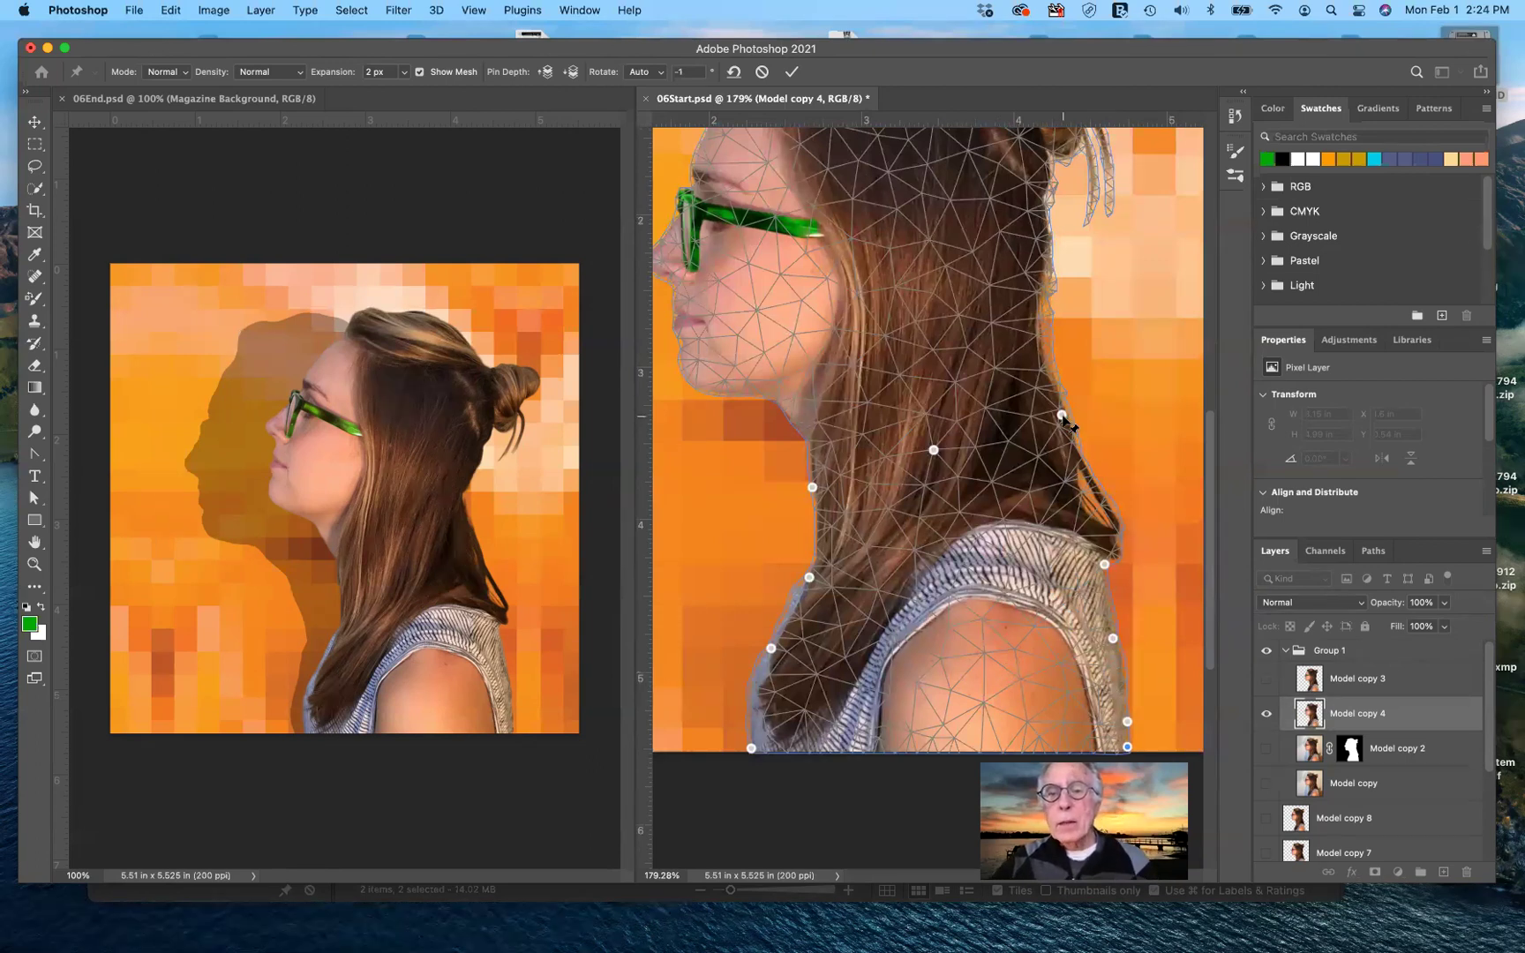
pyautogui.moveTo(1061, 415); pyautogui.dragTo(1079, 426)
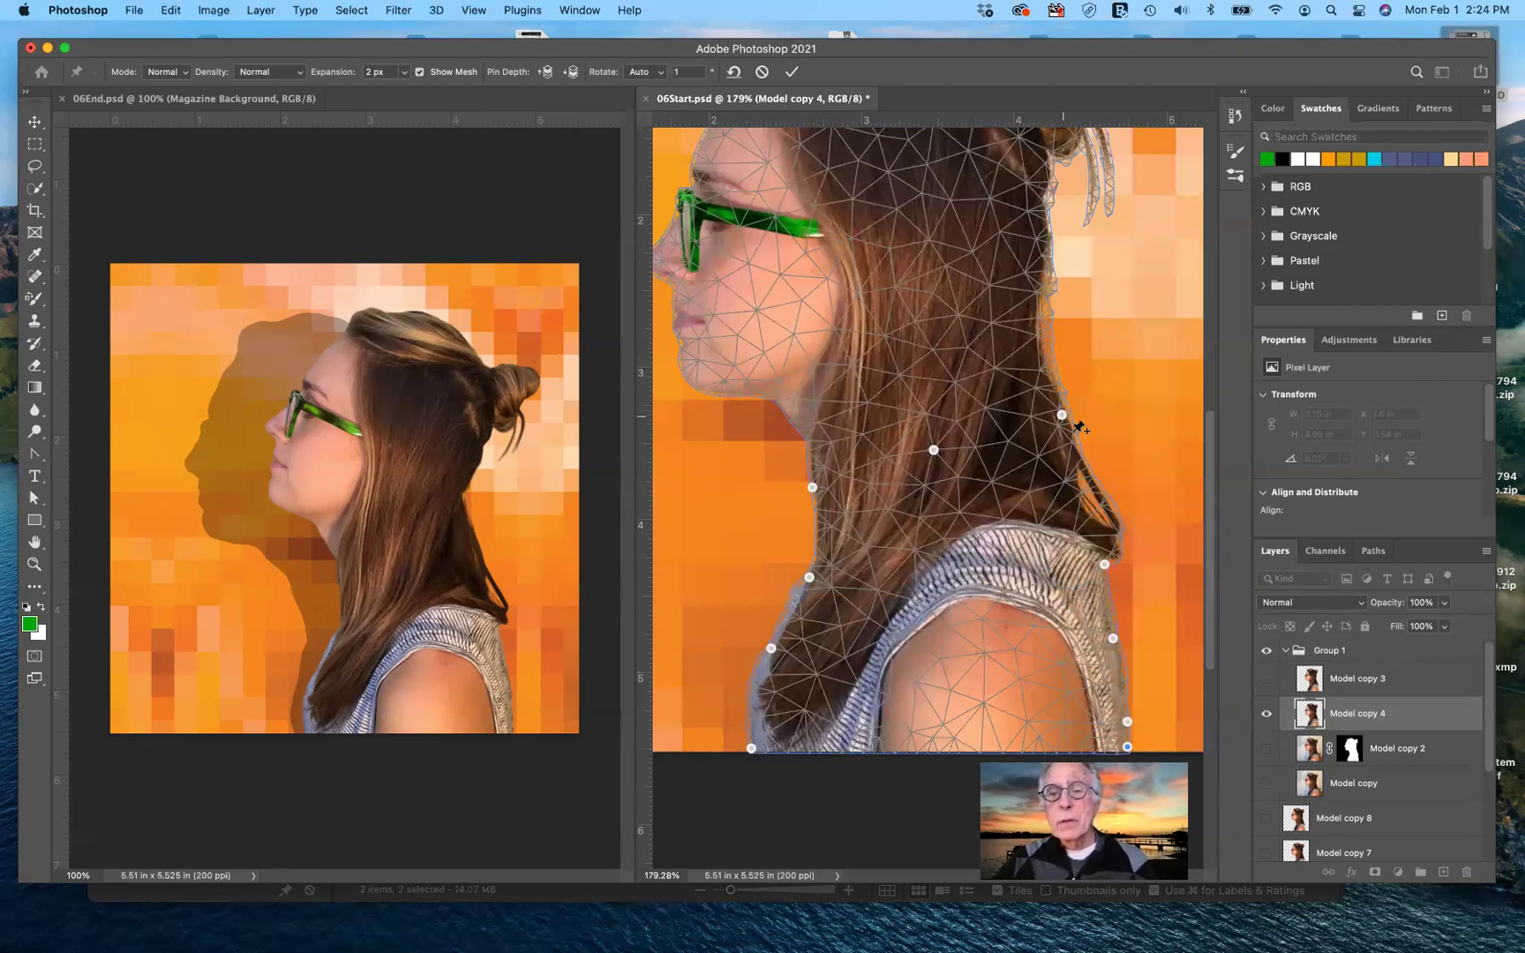
pyautogui.click(1065, 404)
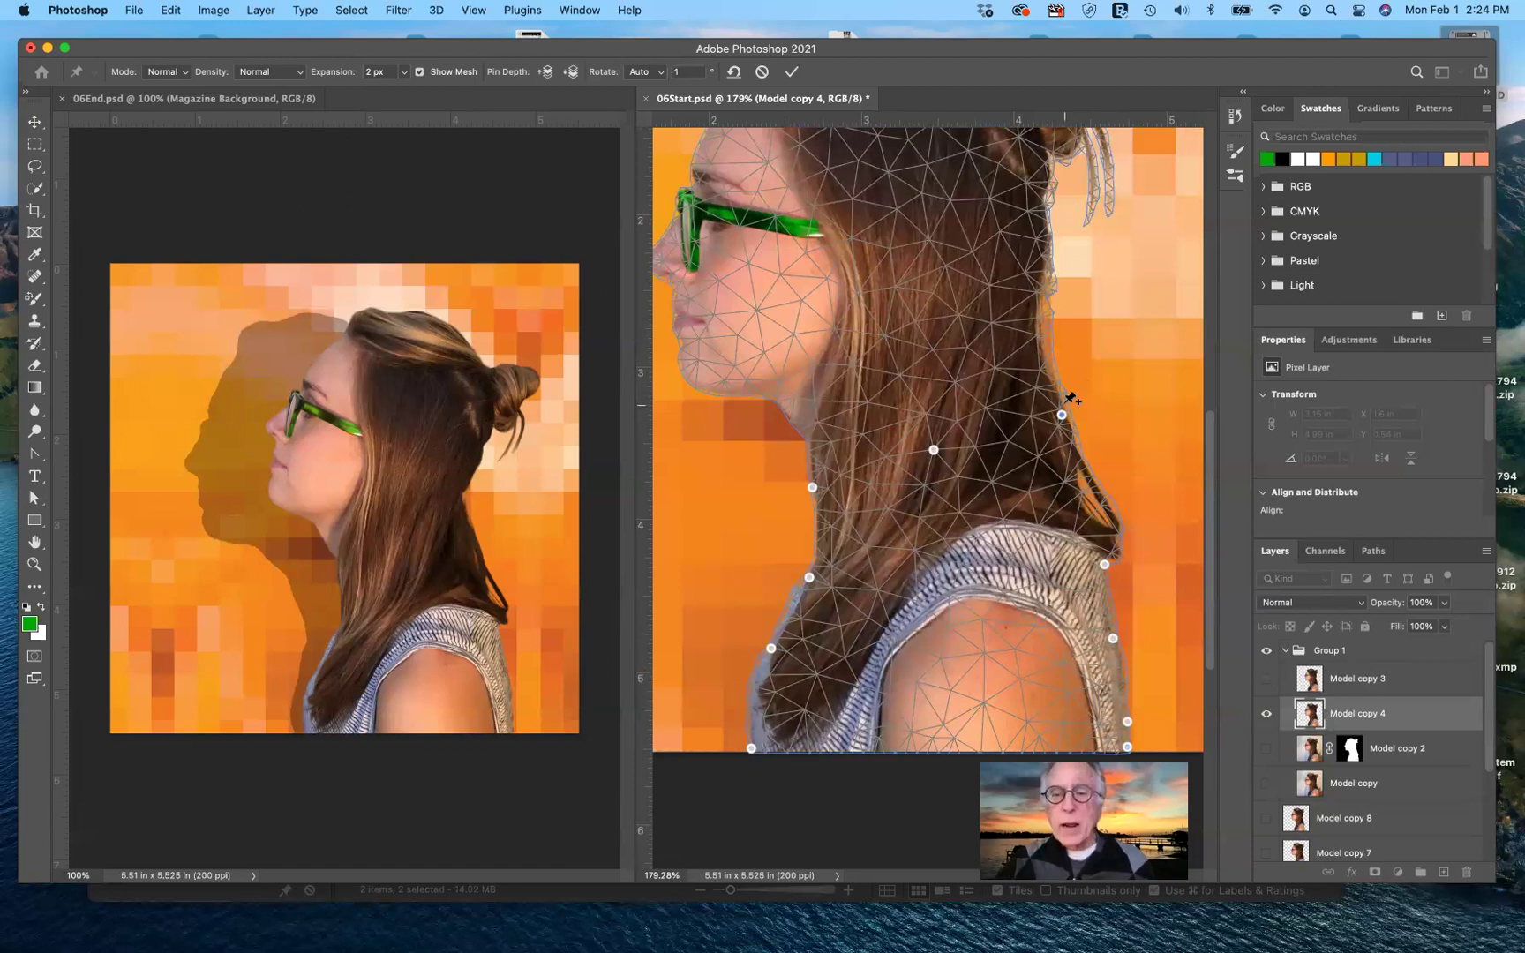
pyautogui.moveTo(1080, 391); pyautogui.dragTo(1103, 387)
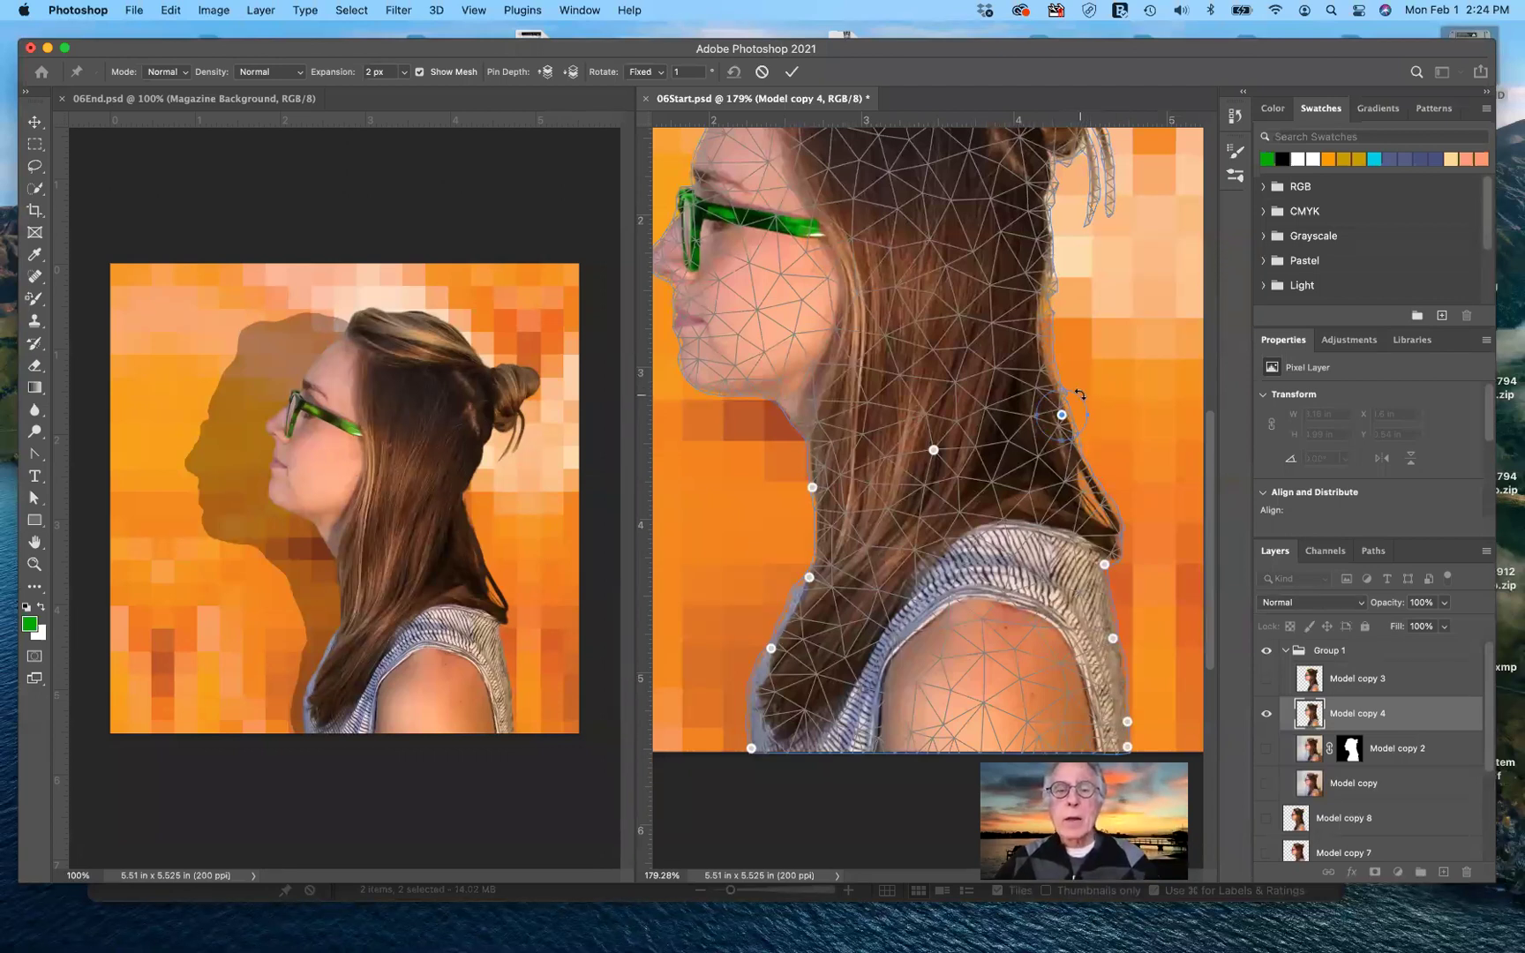
pyautogui.moveTo(1119, 423); pyautogui.dragTo(1216, 525)
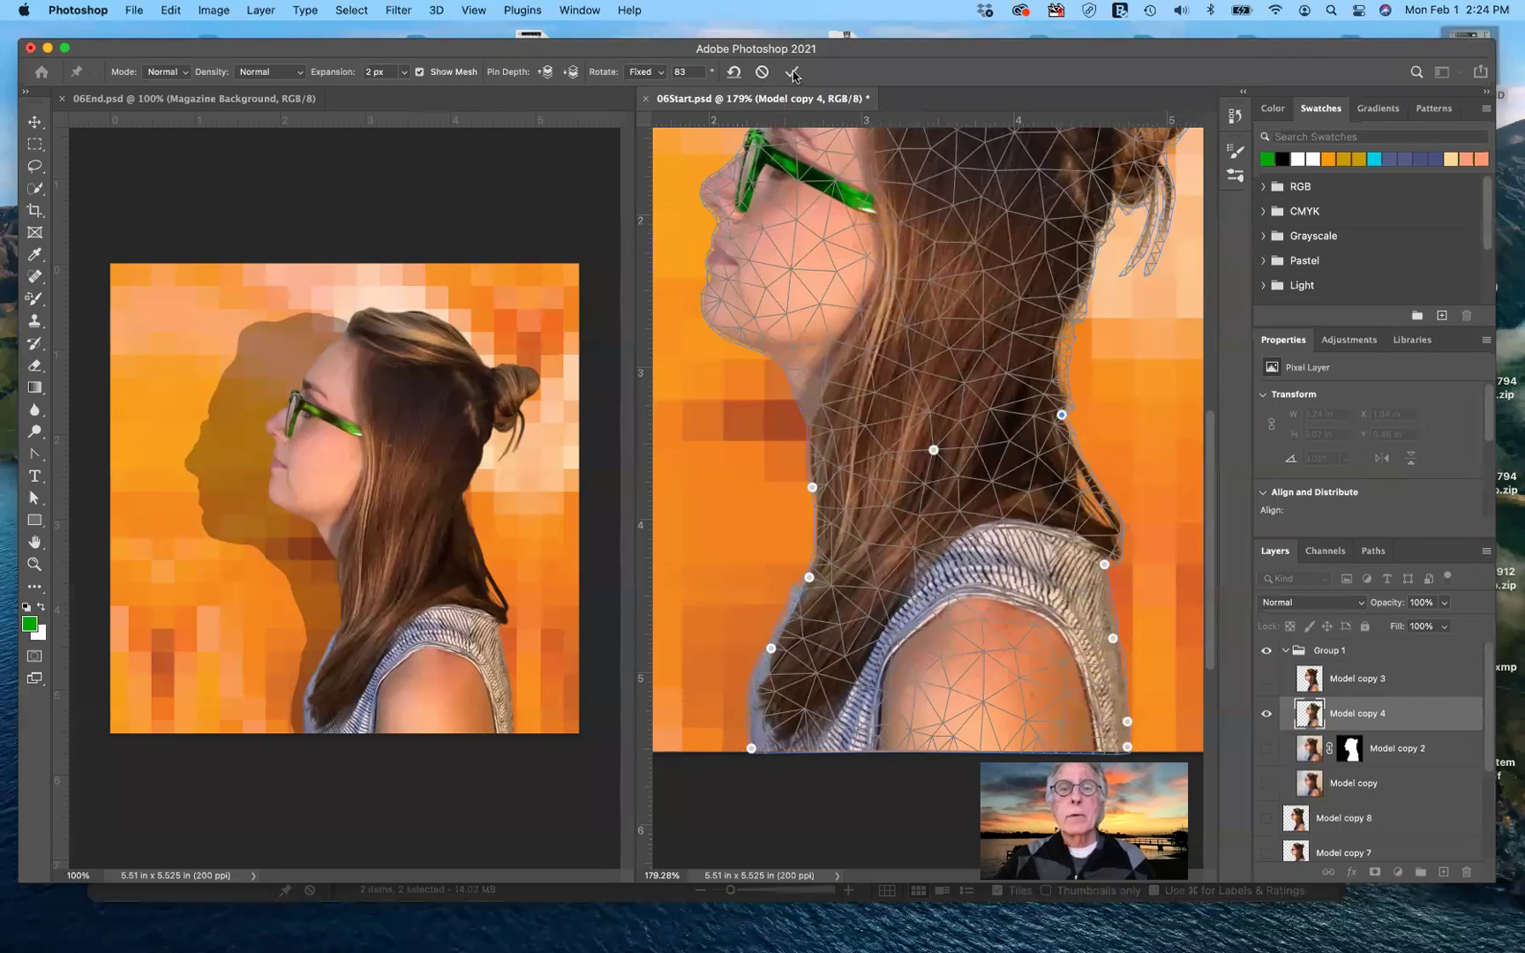
pyautogui.click(793, 73)
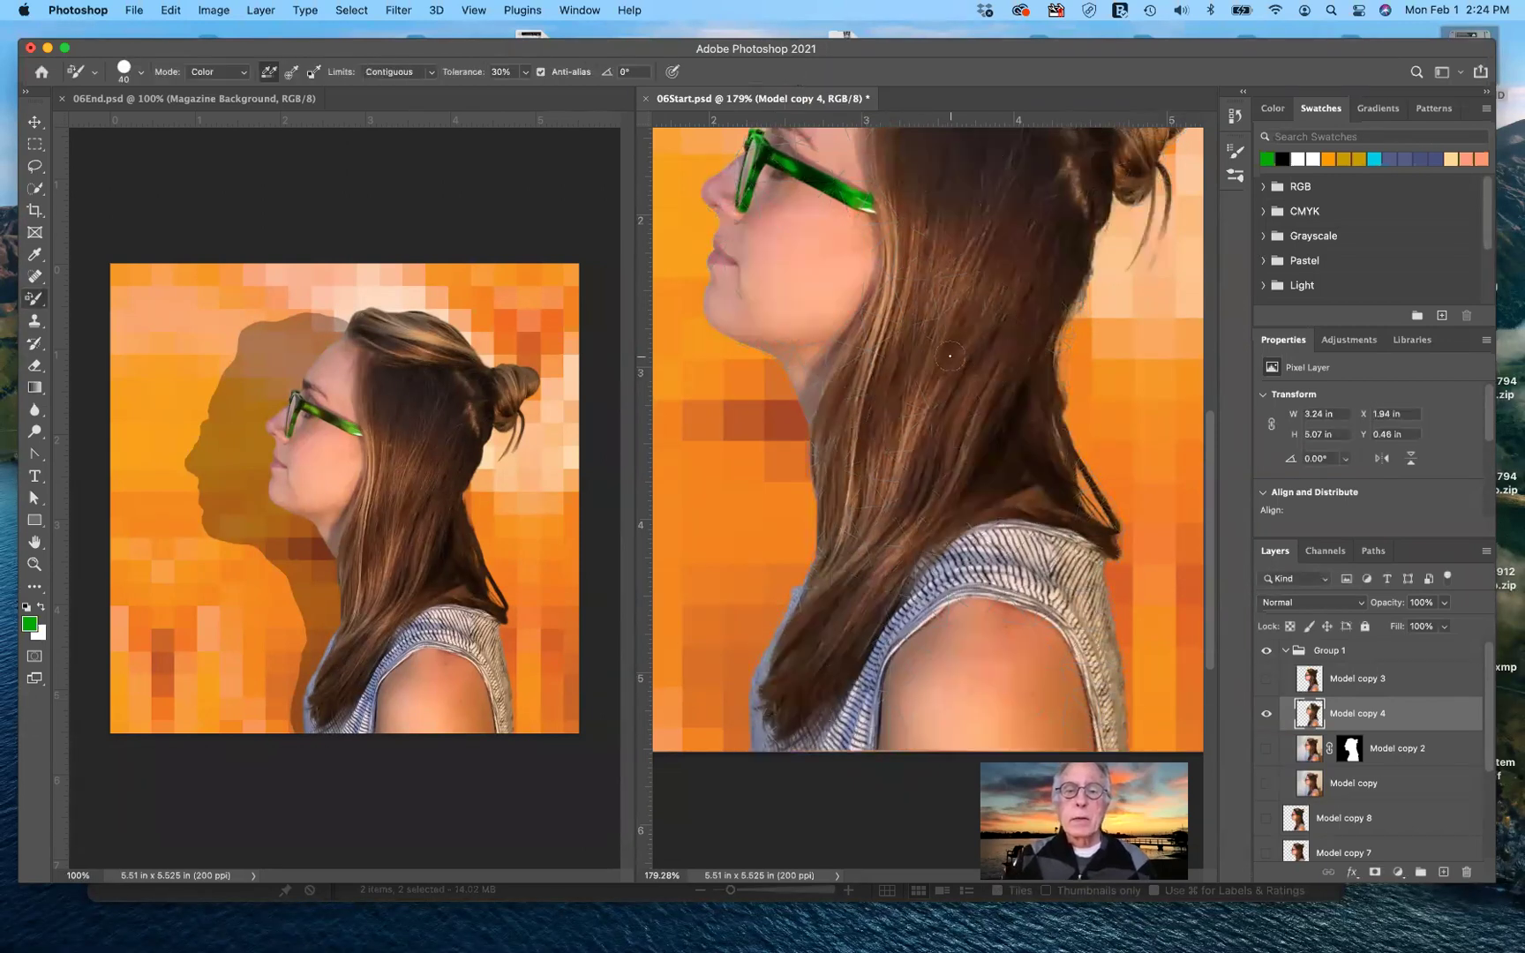
pyautogui.scroll(-1, 950, 356)
pyautogui.scroll(-1, 949, 356)
pyautogui.scroll(-2, 950, 356)
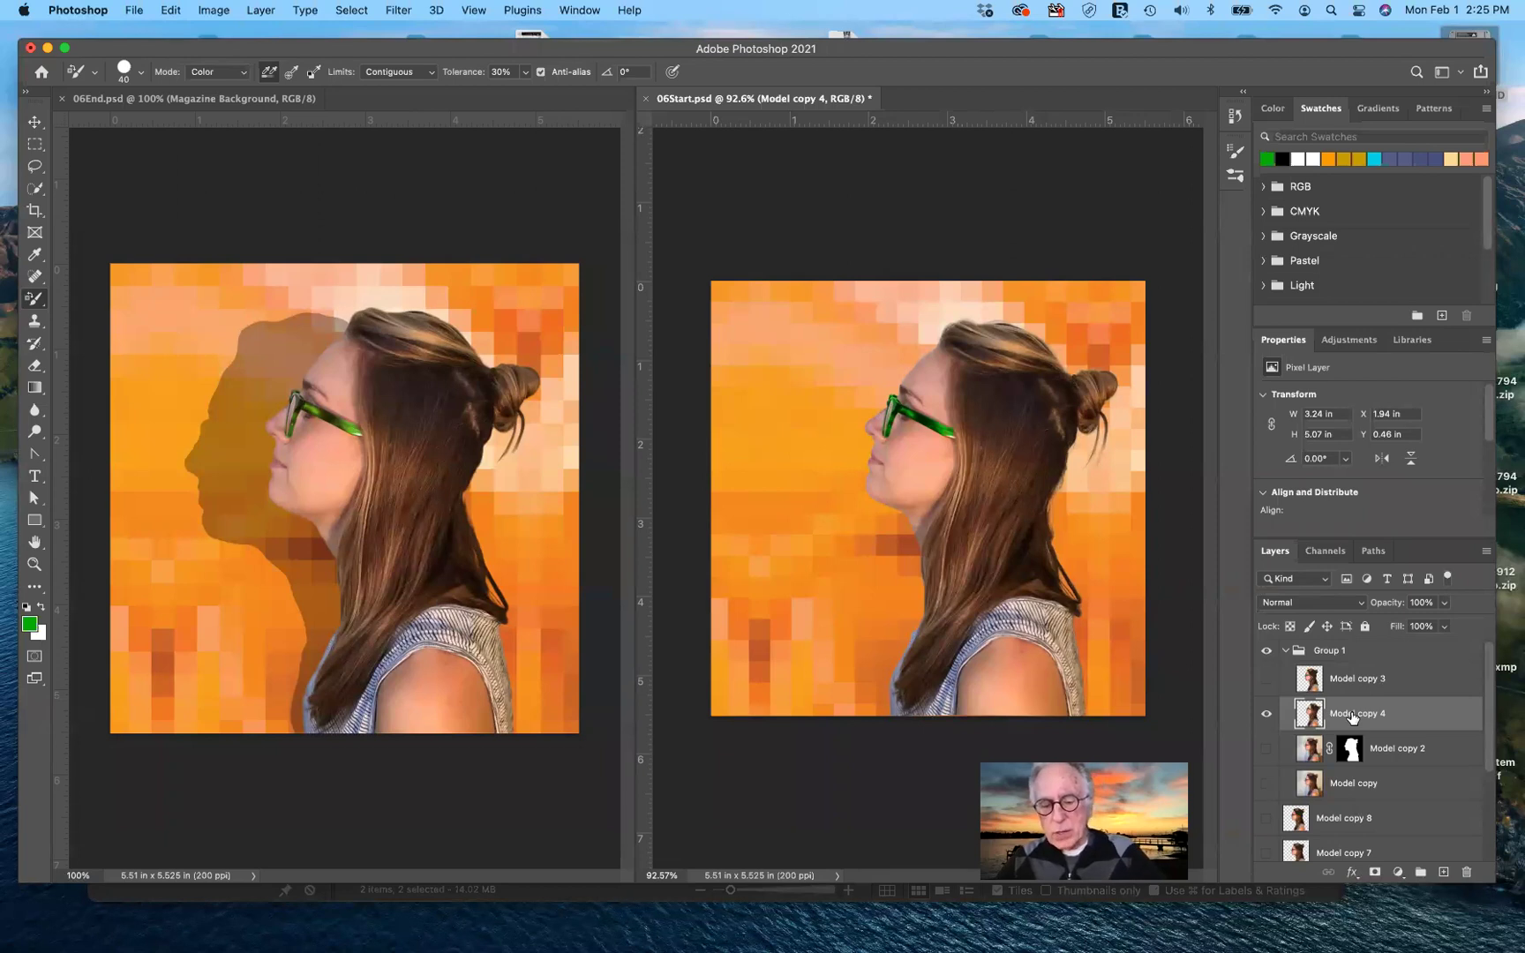
# - Duplicate the Model copy 4 layer and fill the woman's silhouette on the duplicate with black
pyautogui.press('super+j')
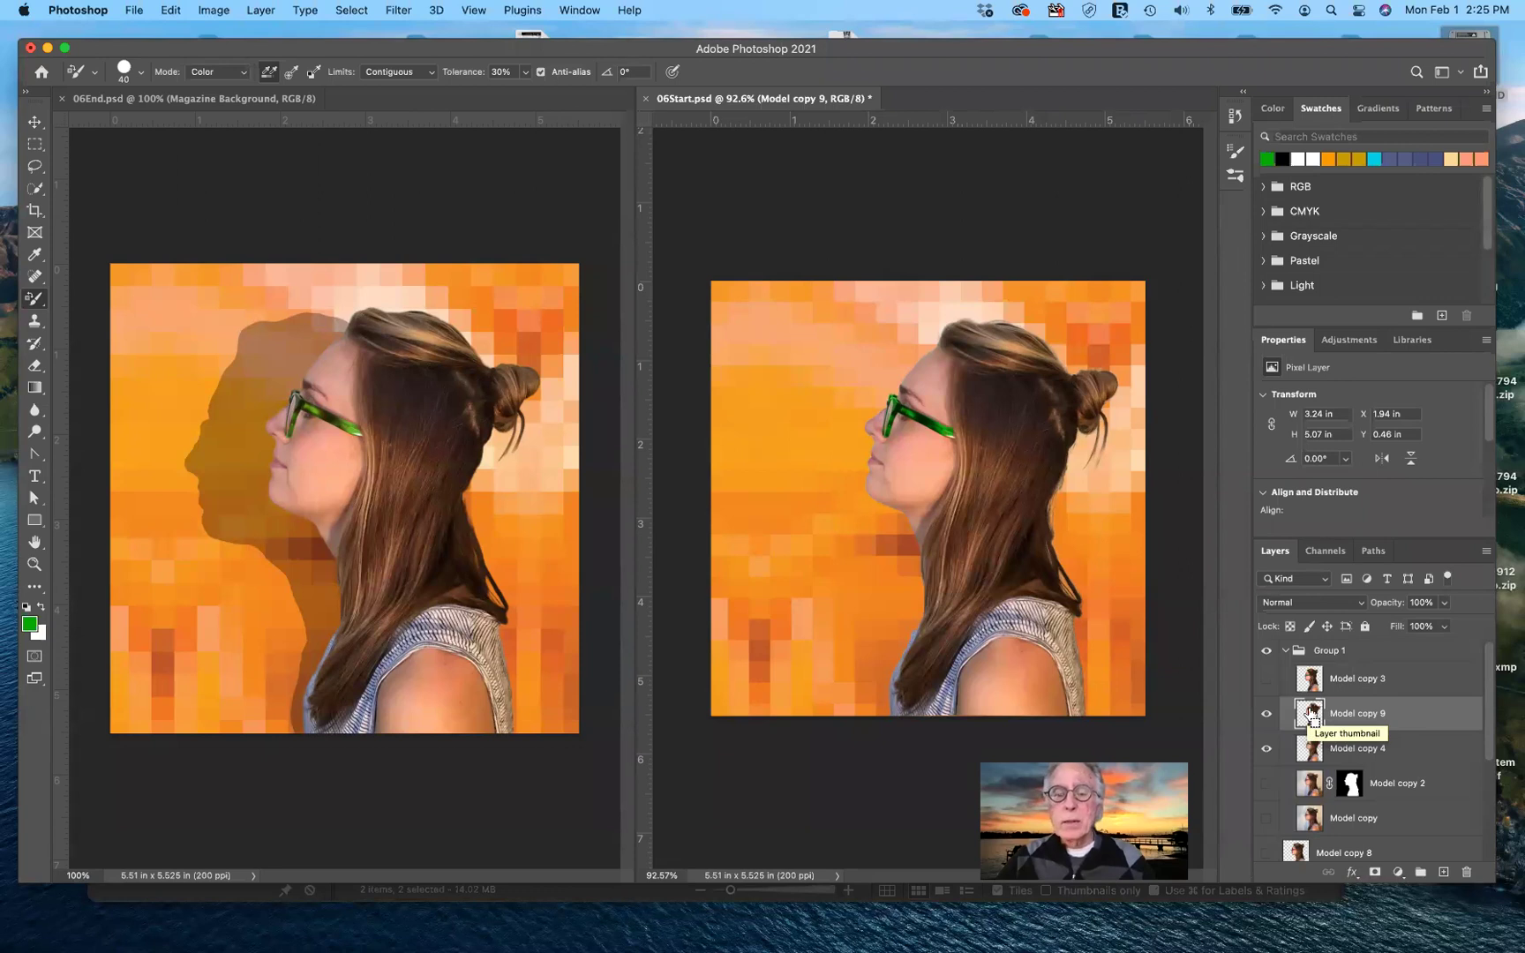
pyautogui.keyDown('super'); pyautogui.click(1313, 711); pyautogui.keyUp('super')
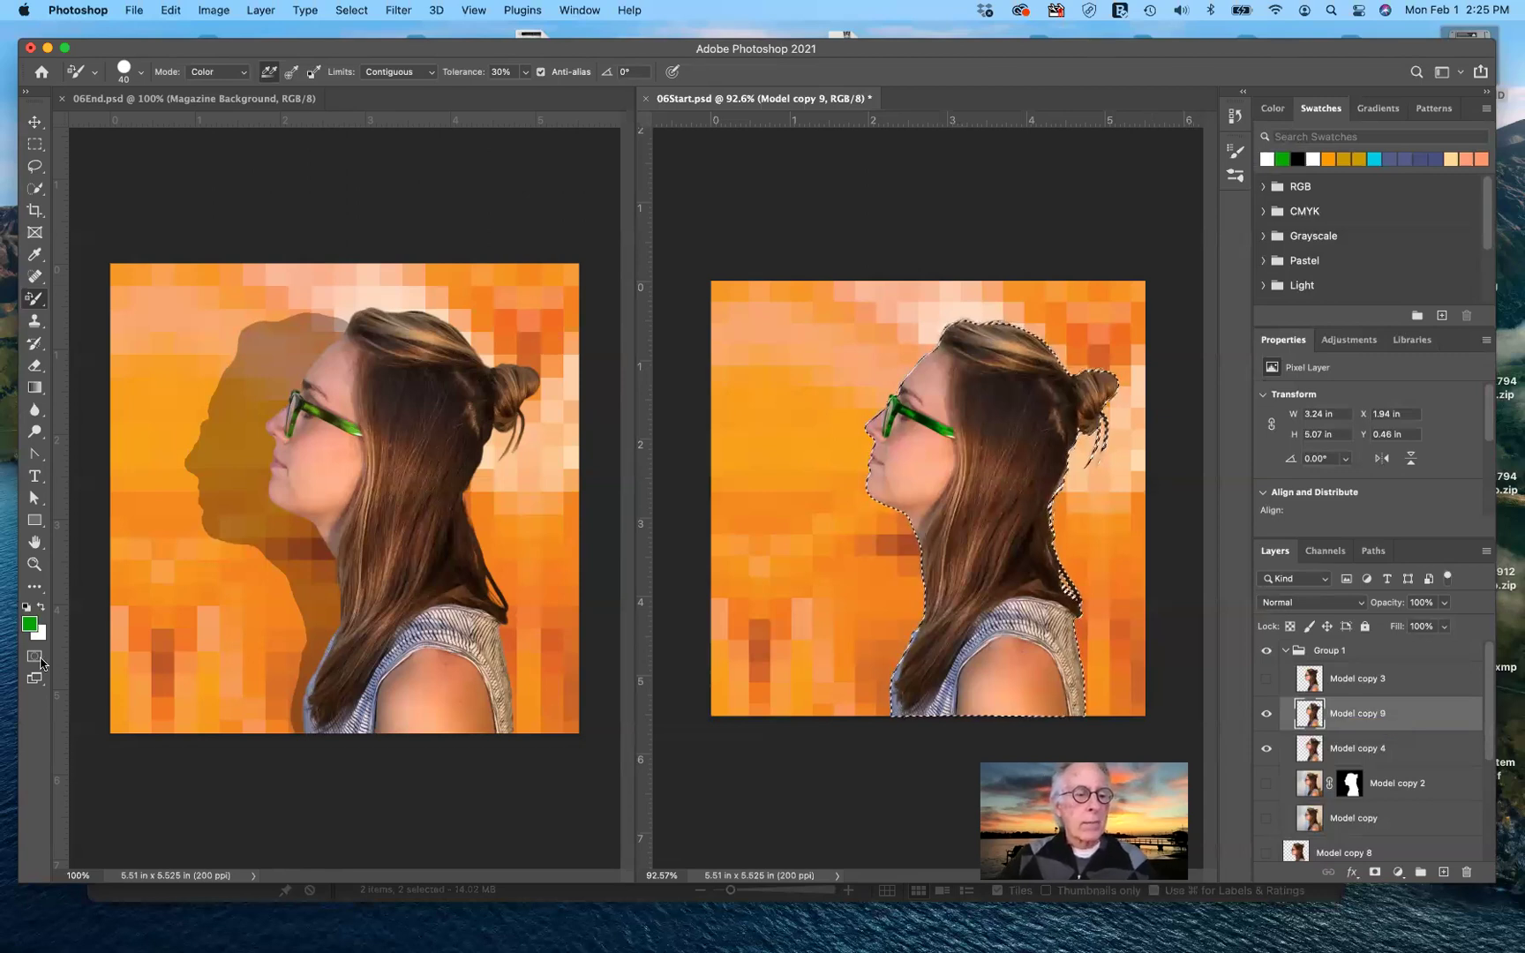
pyautogui.click(26, 607)
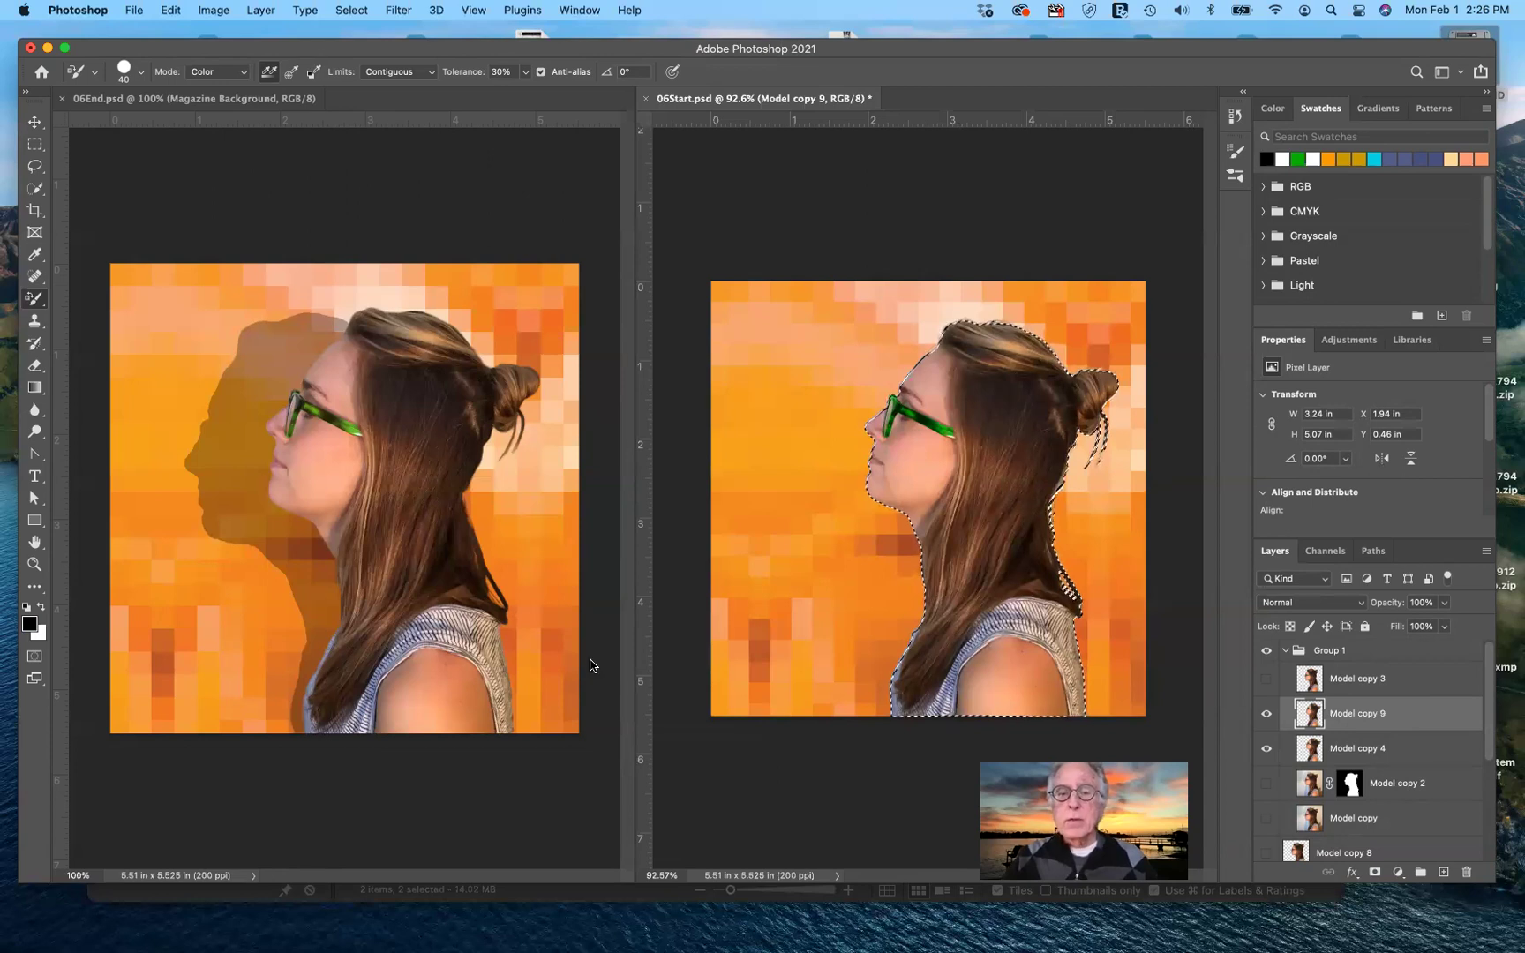
pyautogui.hotkey('alt', 'BackSpace')
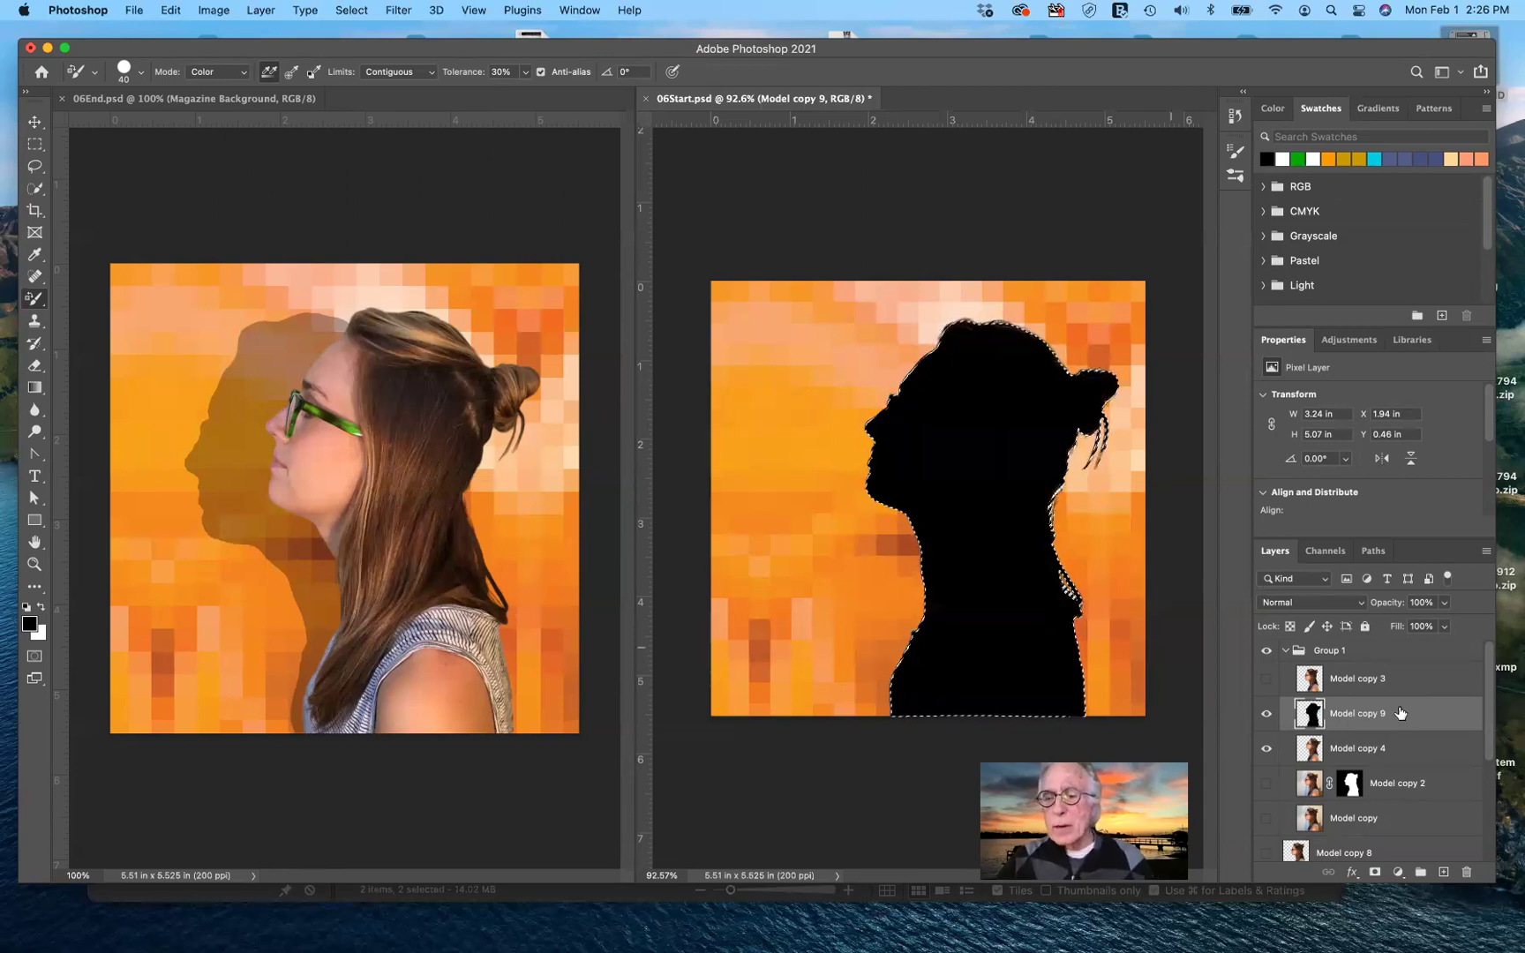
# - Move the black silhouette layer below Model copy 4 and skew its top edge about 15° horizontally toward the side she faces
pyautogui.moveTo(1397, 713); pyautogui.dragTo(1392, 768)
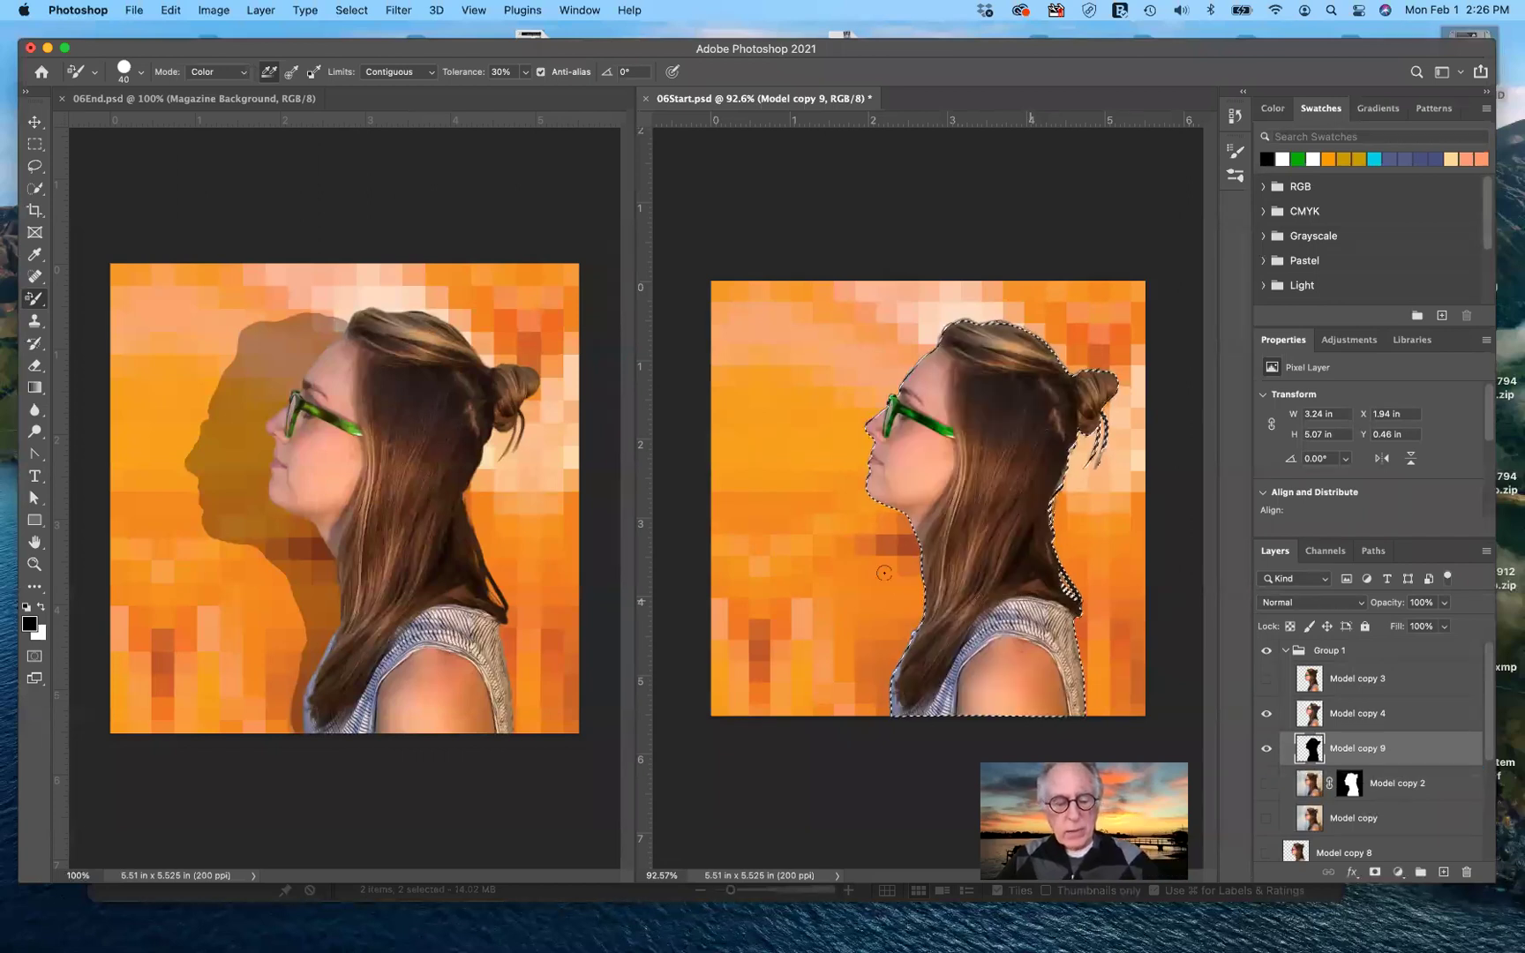
pyautogui.press('super+d')
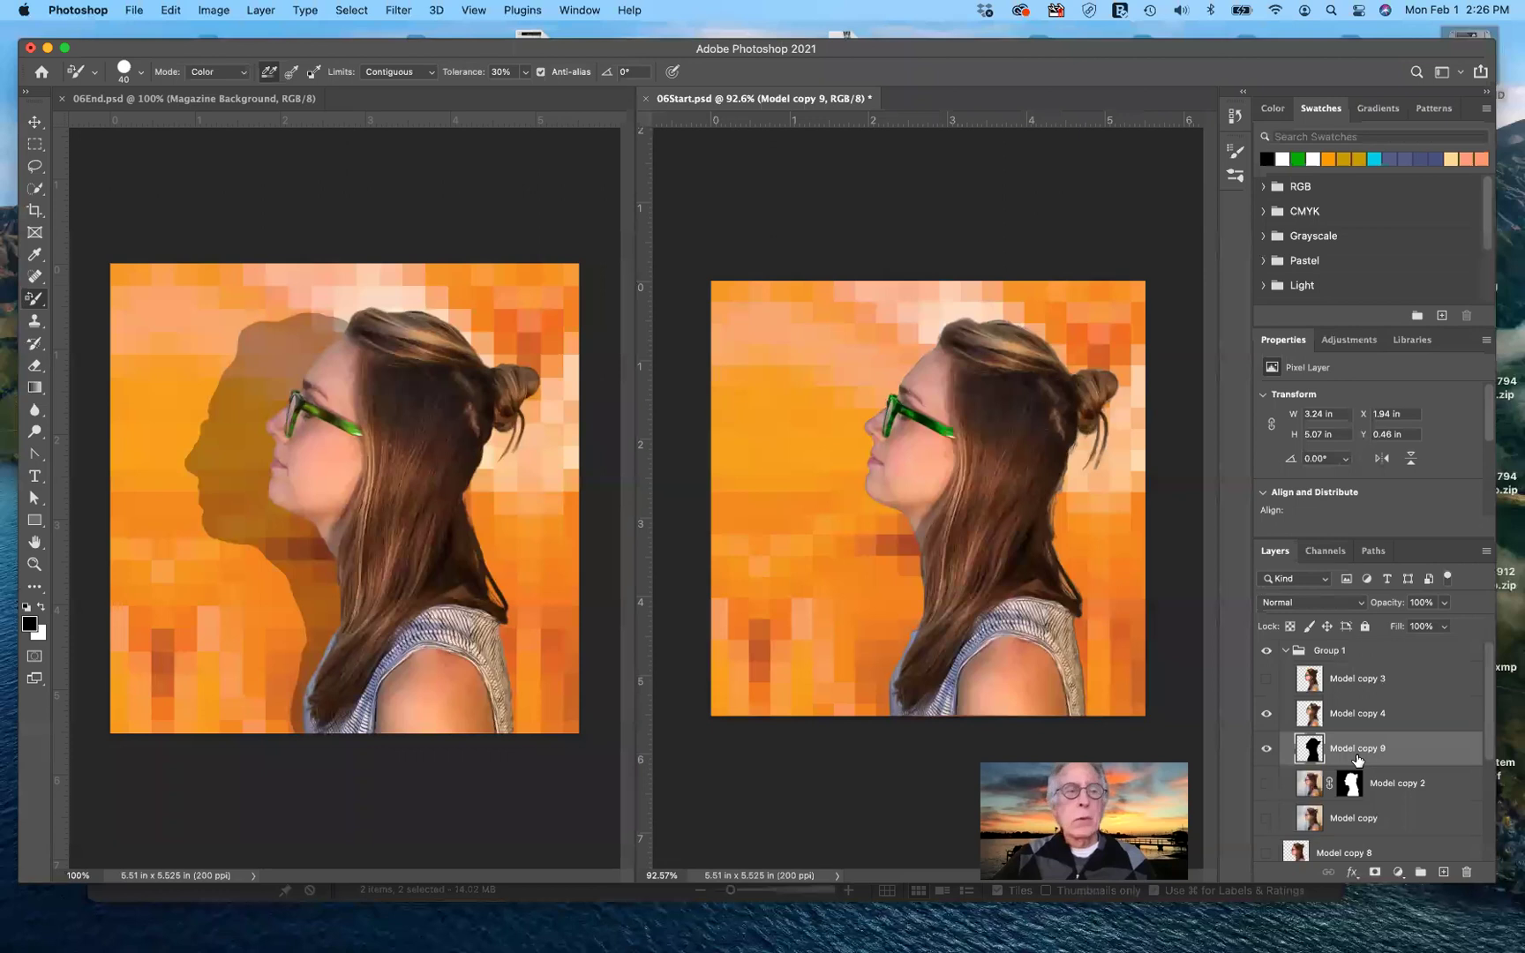
pyautogui.click(168, 11)
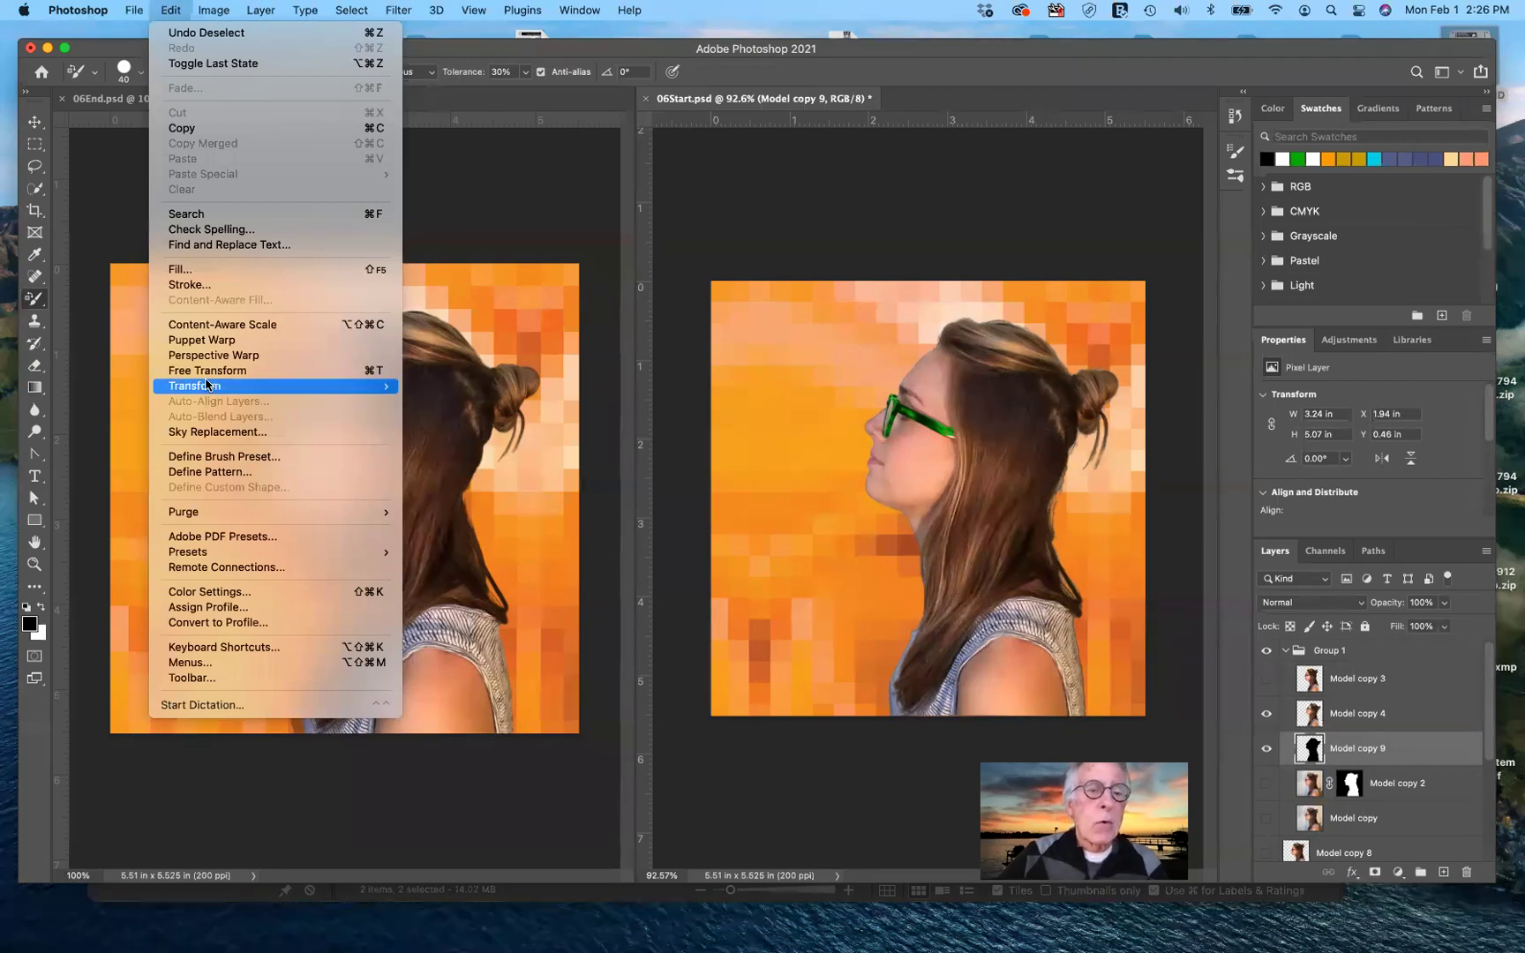
pyautogui.moveTo(207, 385)
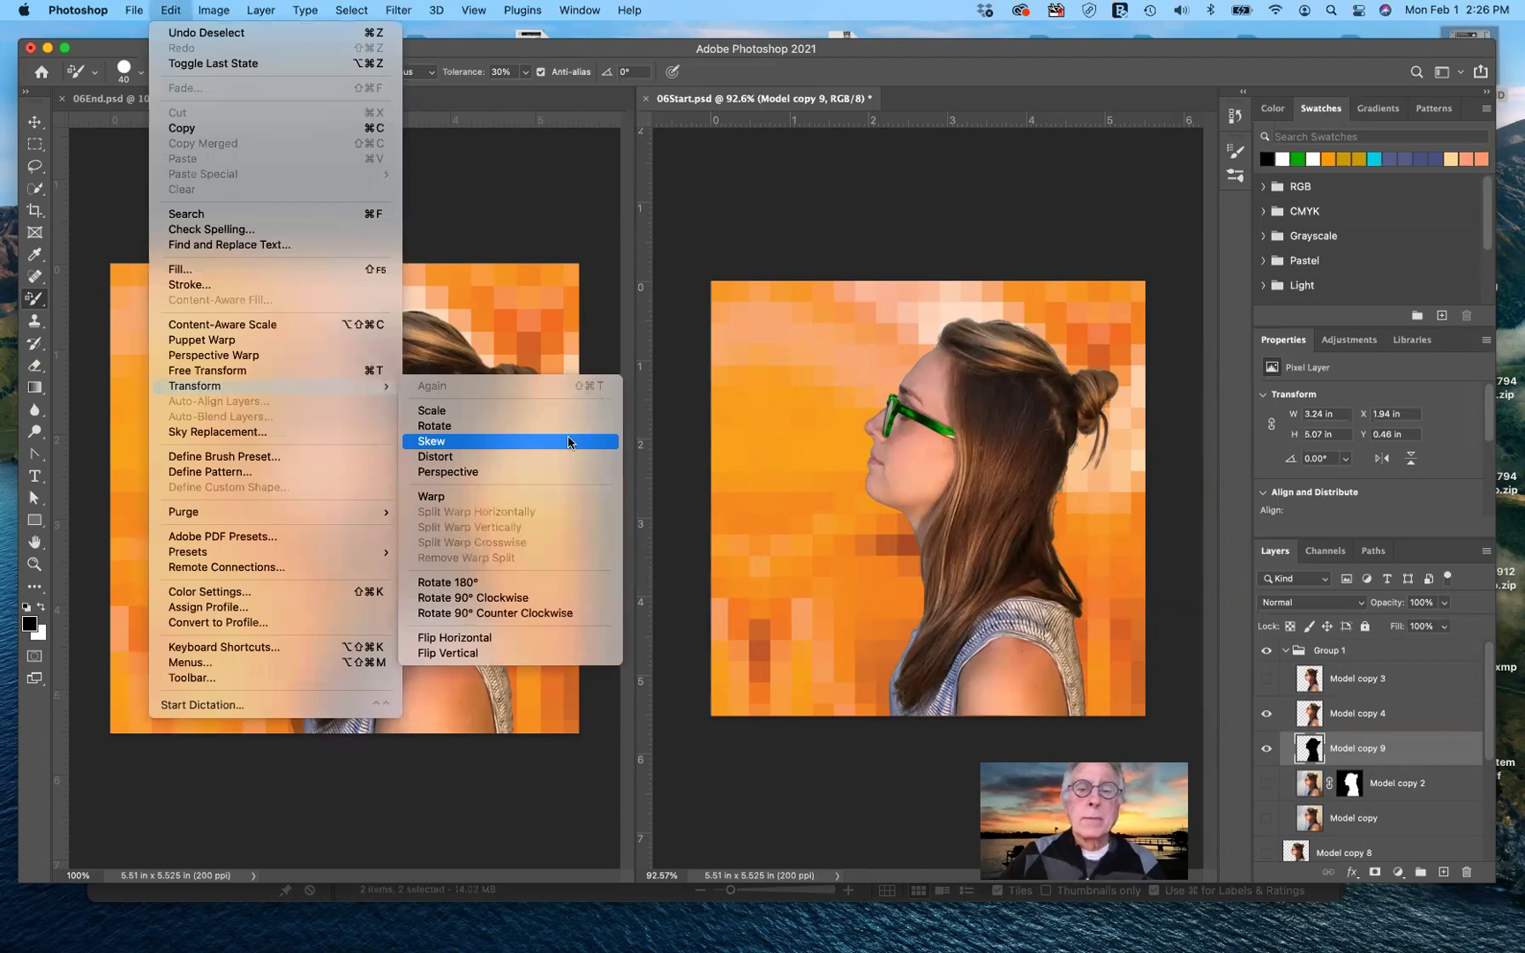
pyautogui.click(568, 441)
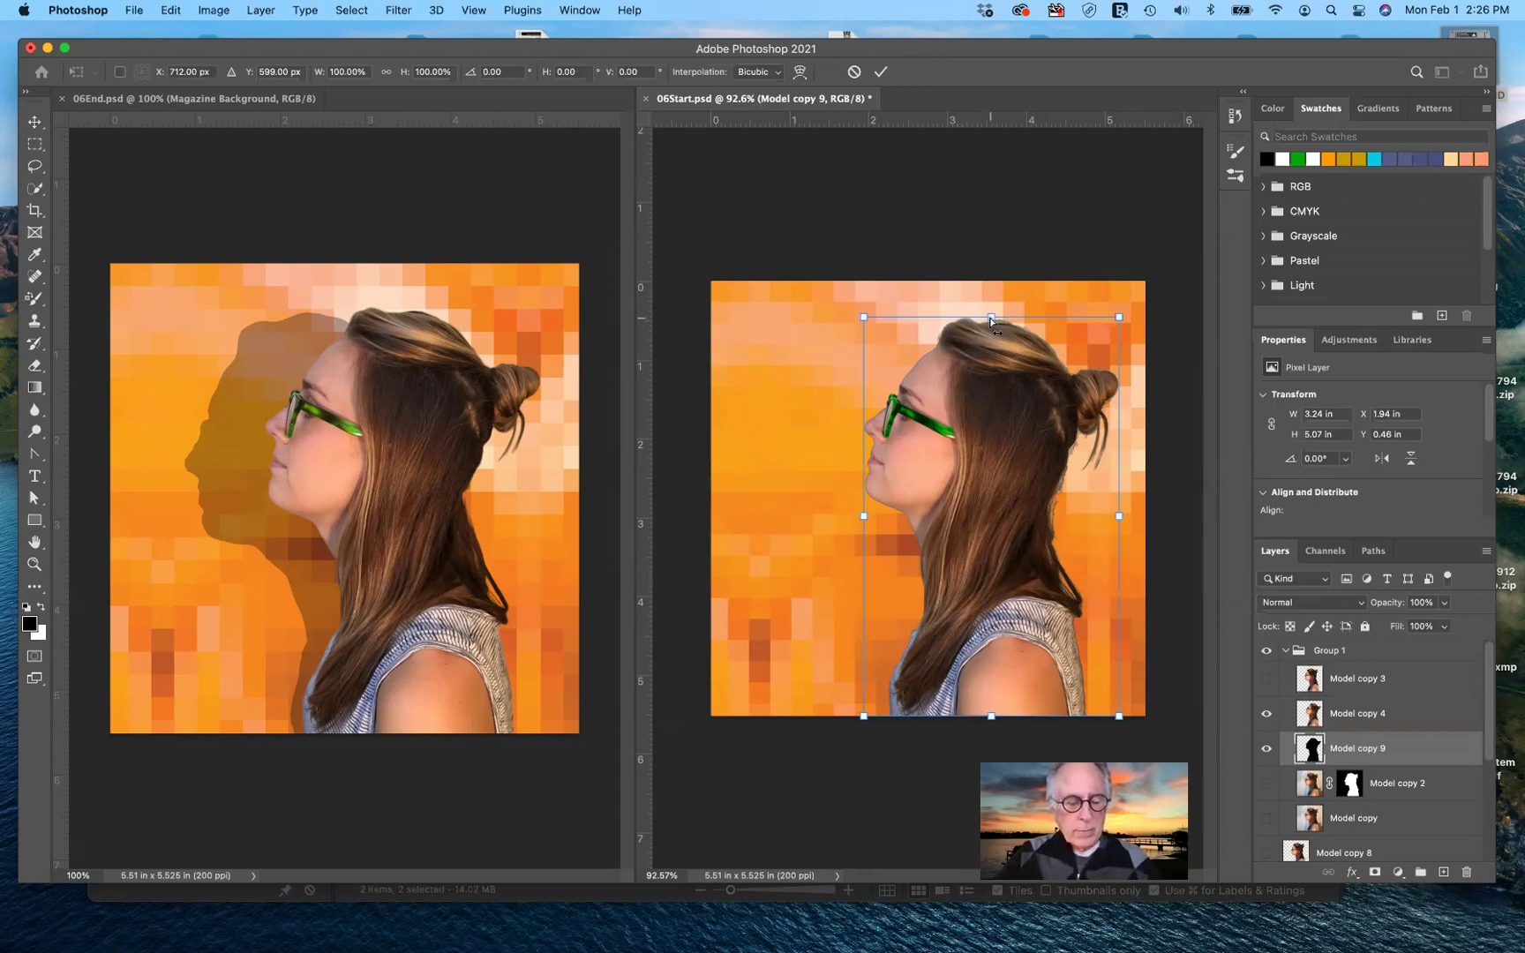
pyautogui.moveTo(990, 323); pyautogui.dragTo(881, 322)
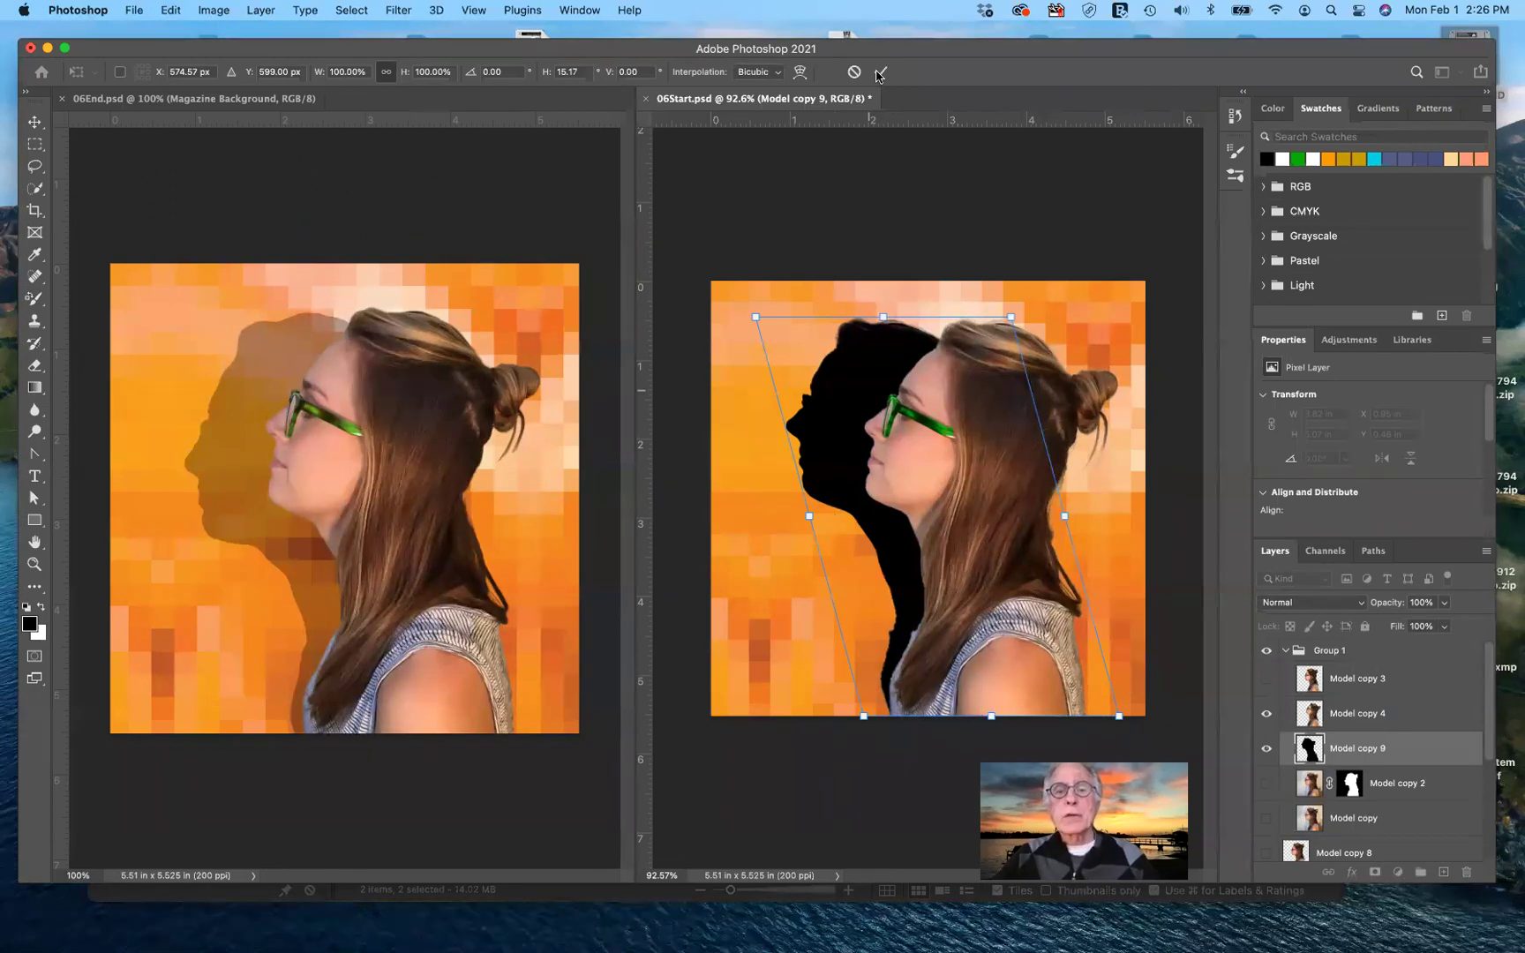
pyautogui.press('Return')
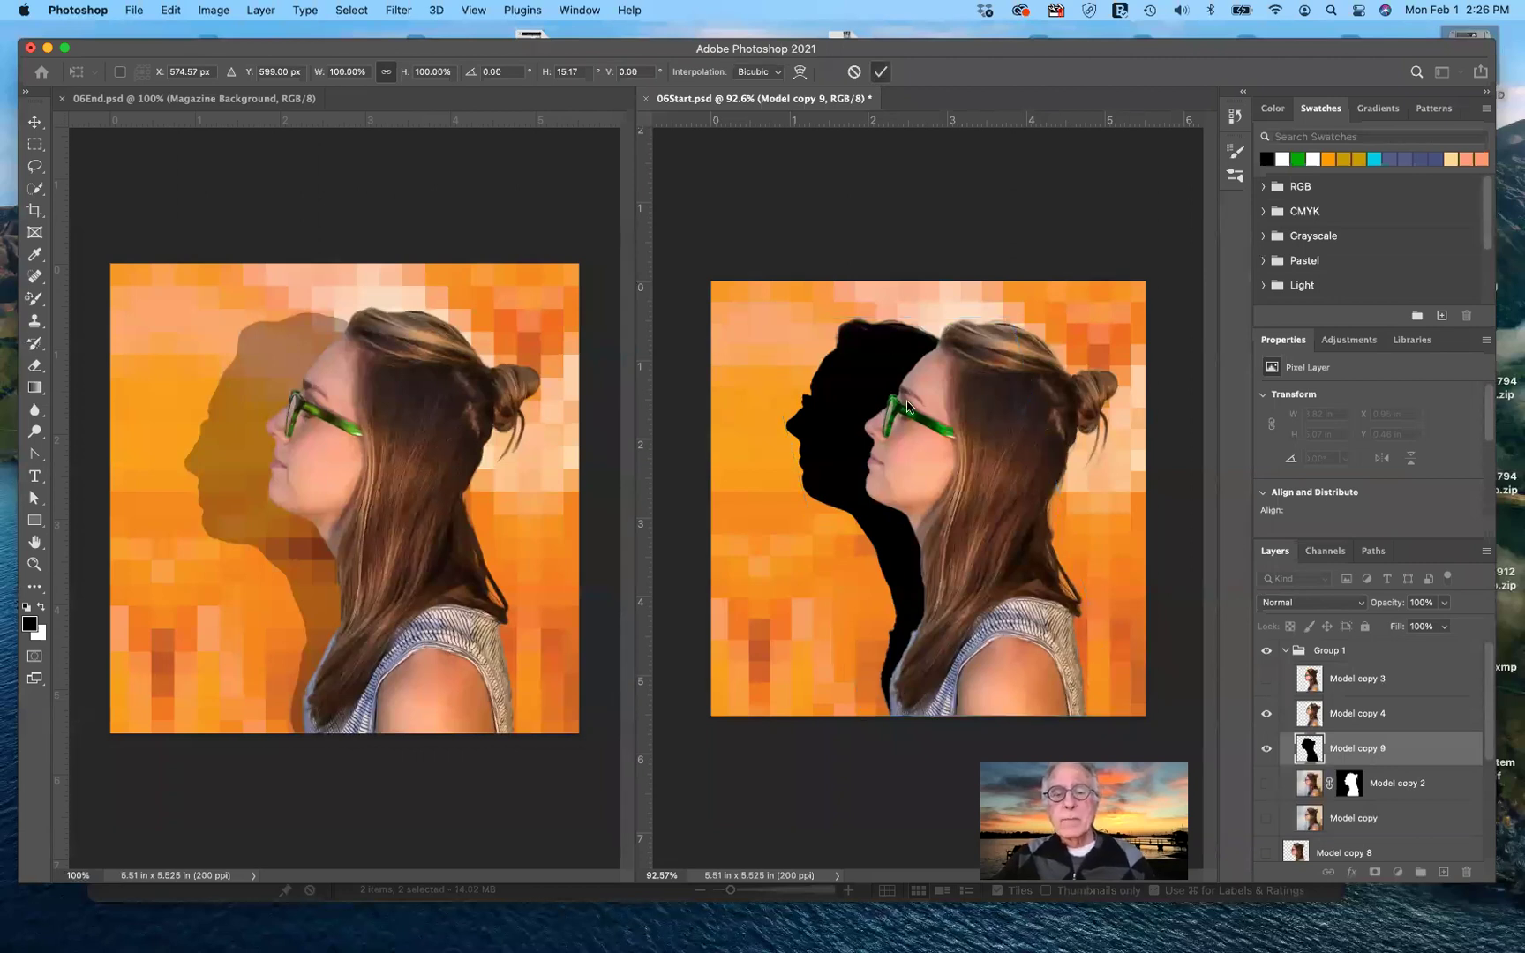
pyautogui.press('b')
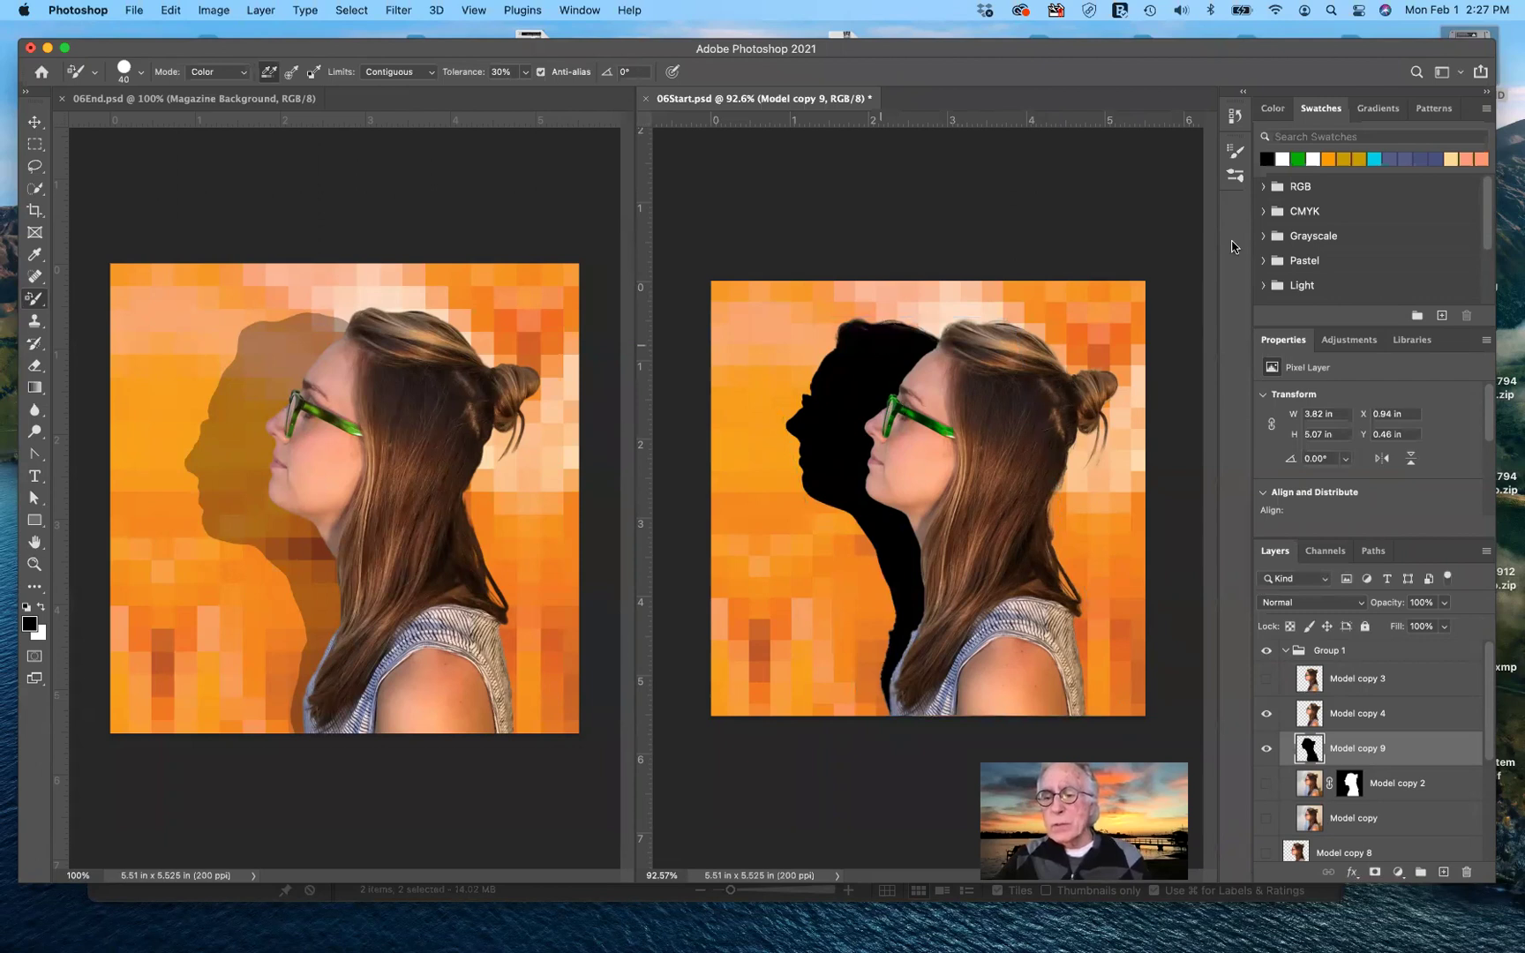
# - Lower the opacity of the black silhouette layer to 35% for a translucent shadow
pyautogui.click(1445, 604)
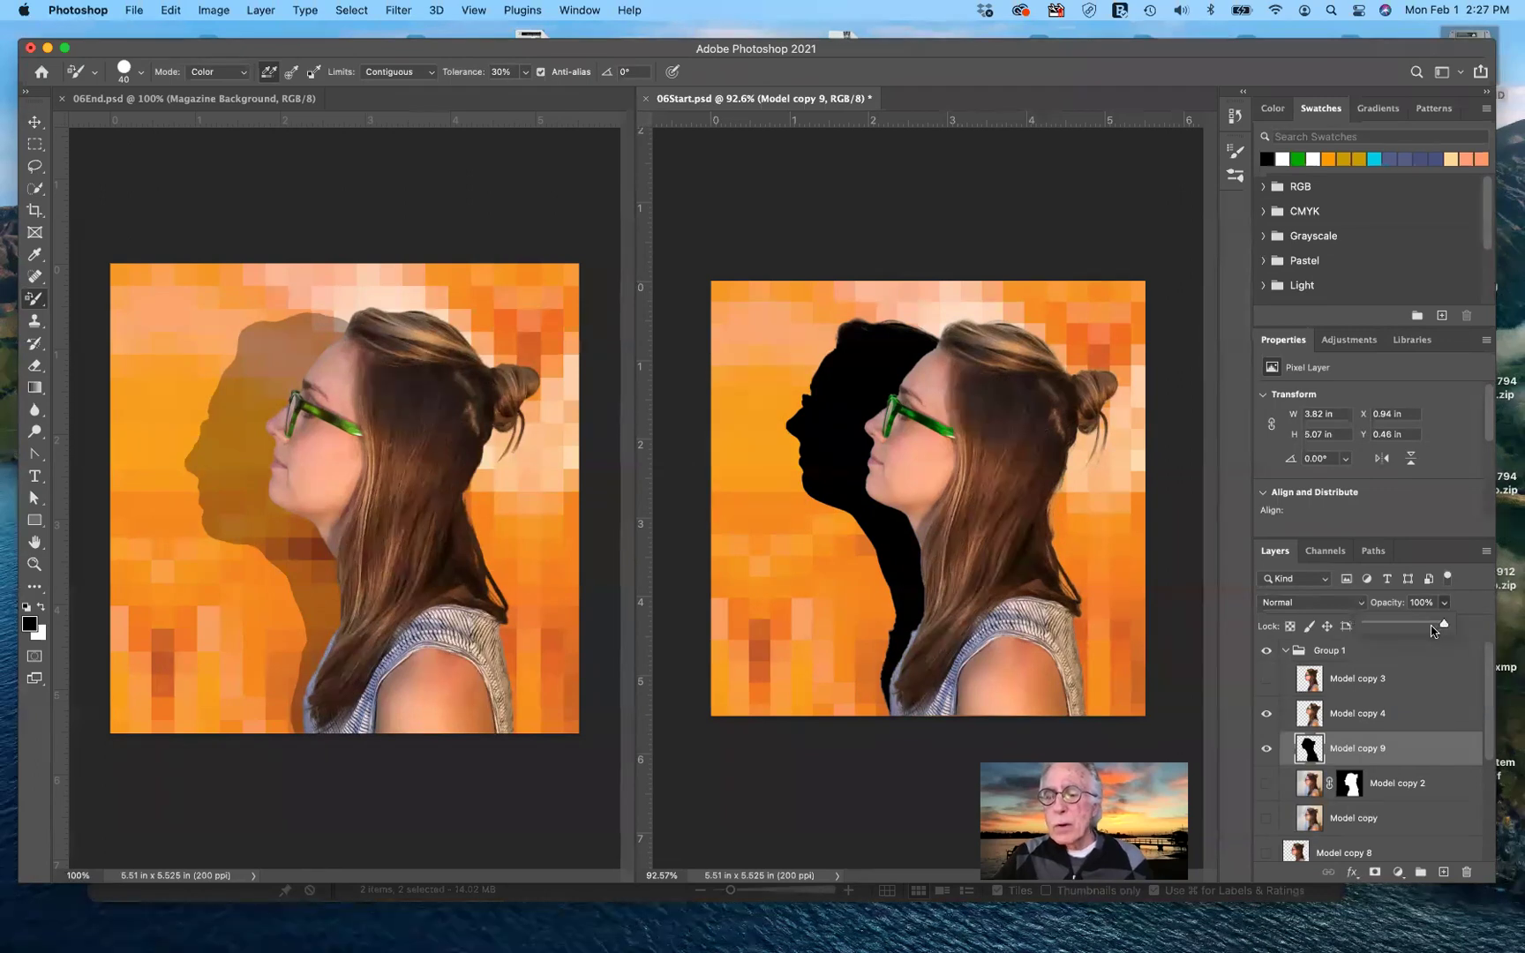
pyautogui.moveTo(1414, 630); pyautogui.dragTo(1402, 631)
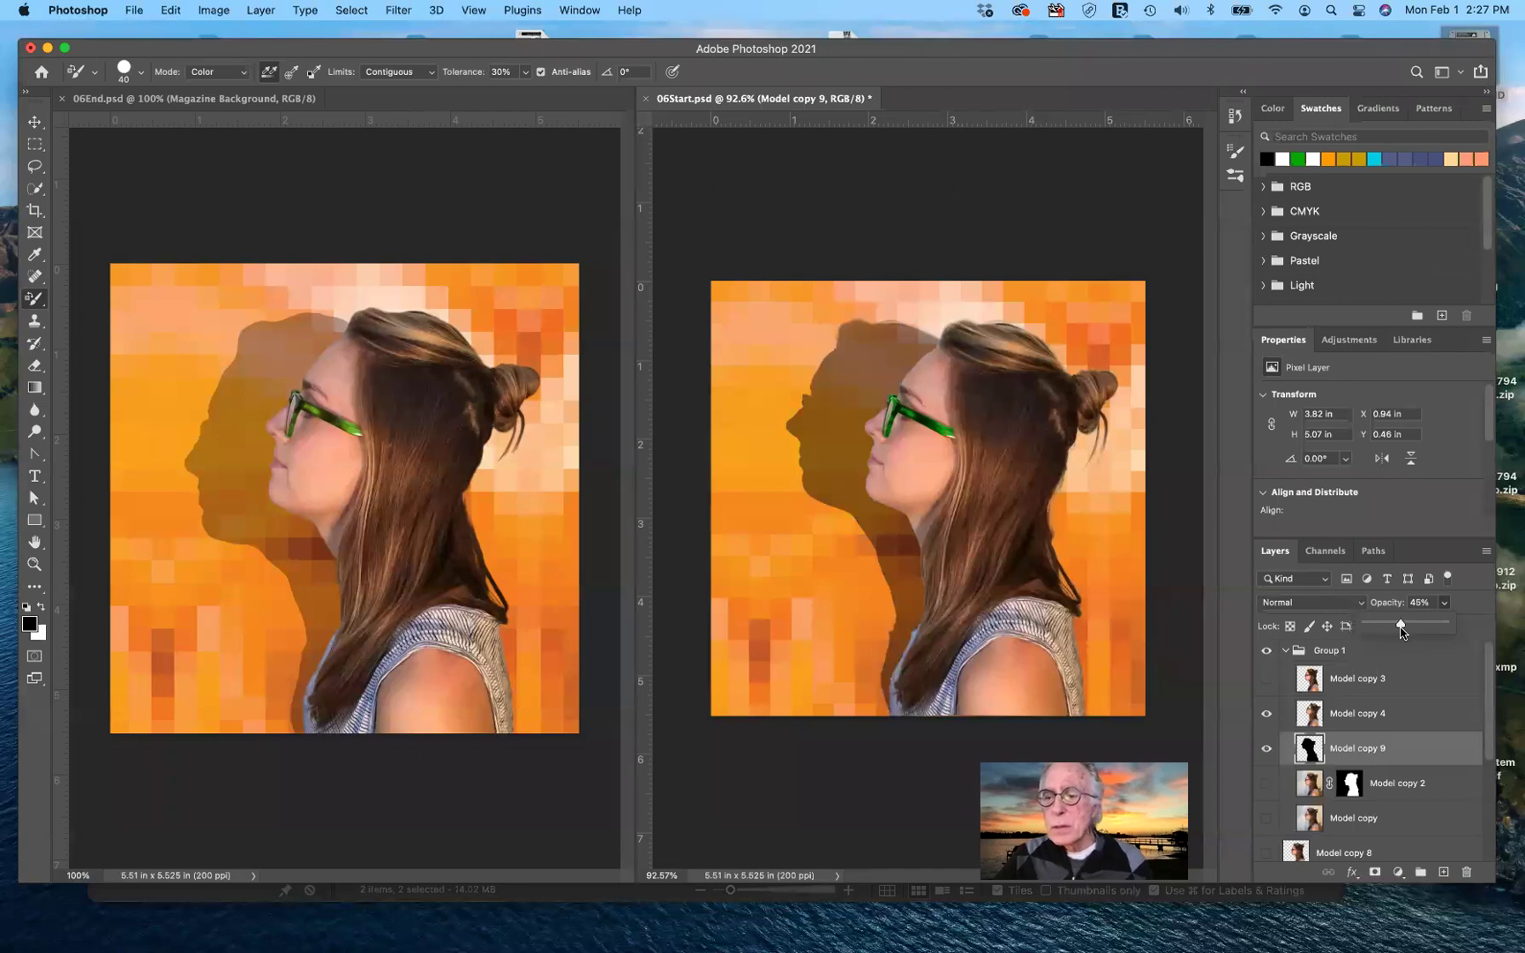
pyautogui.moveTo(1400, 630); pyautogui.dragTo(1397, 630)
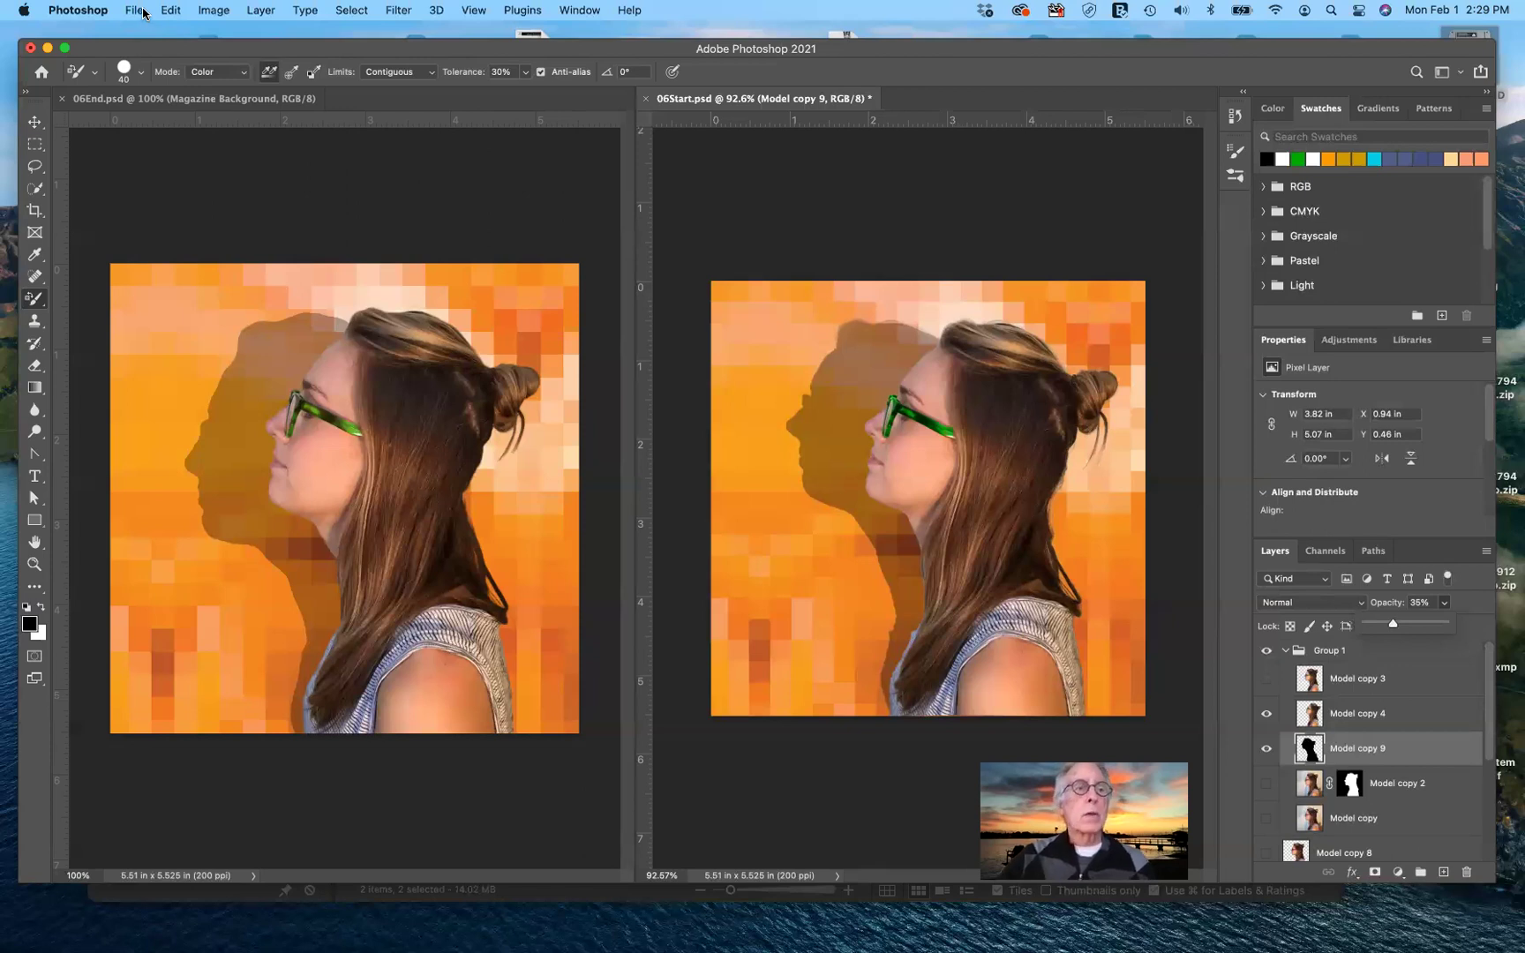
# - Create a new 7 x 5 inch landscape document at 240 pixels/inch in RGB Color with a white background
pyautogui.click(140, 12)
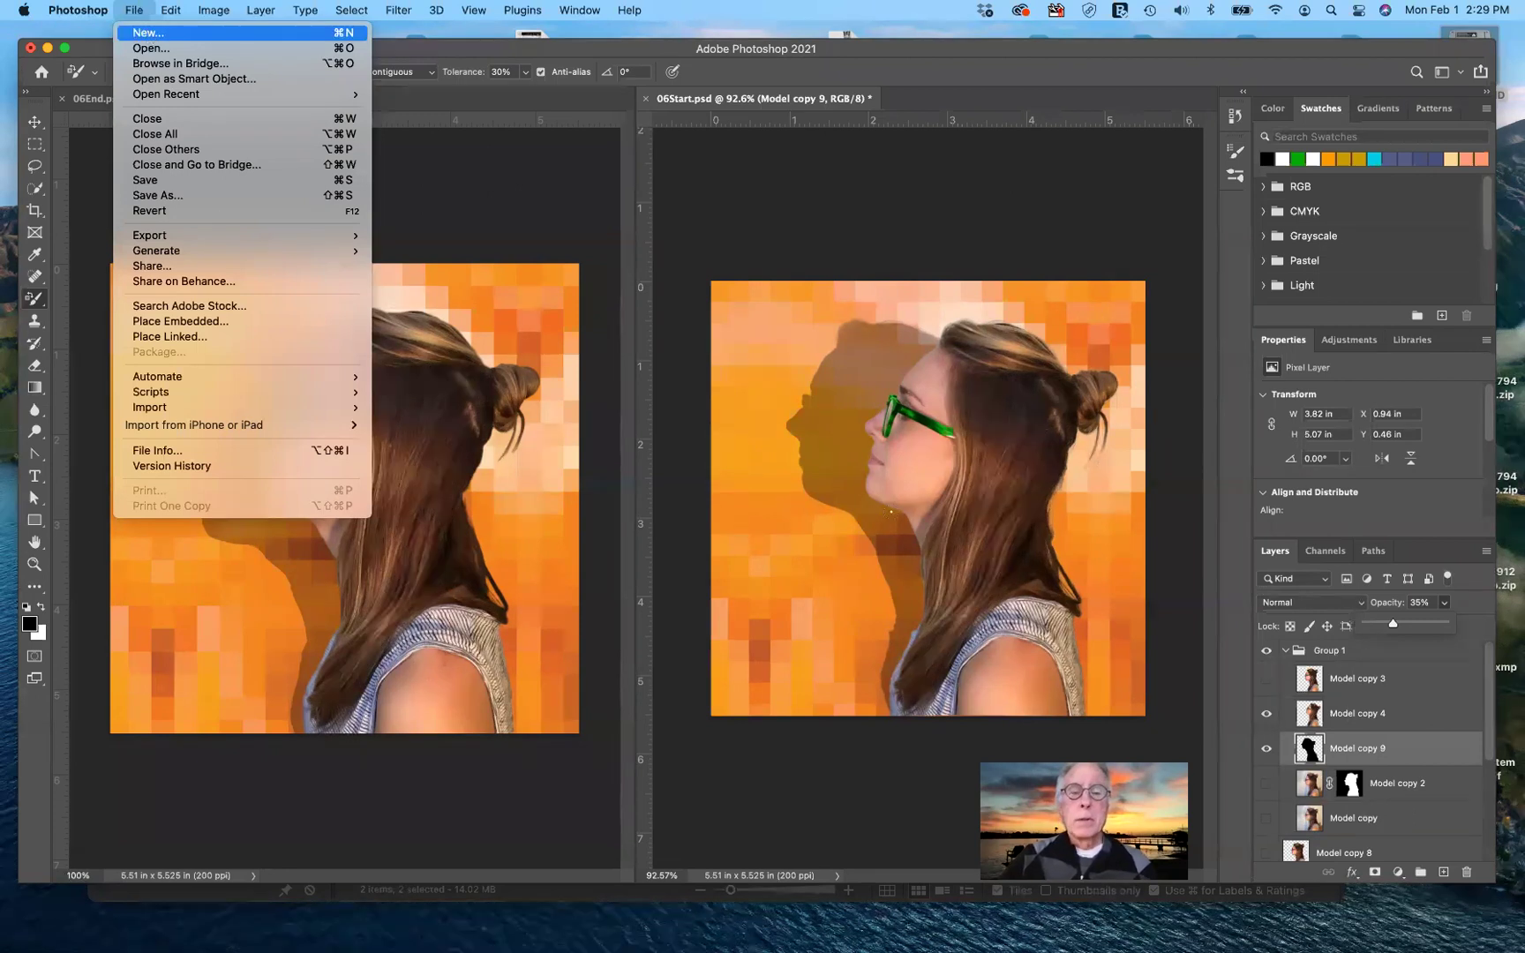
pyautogui.press('Escape')
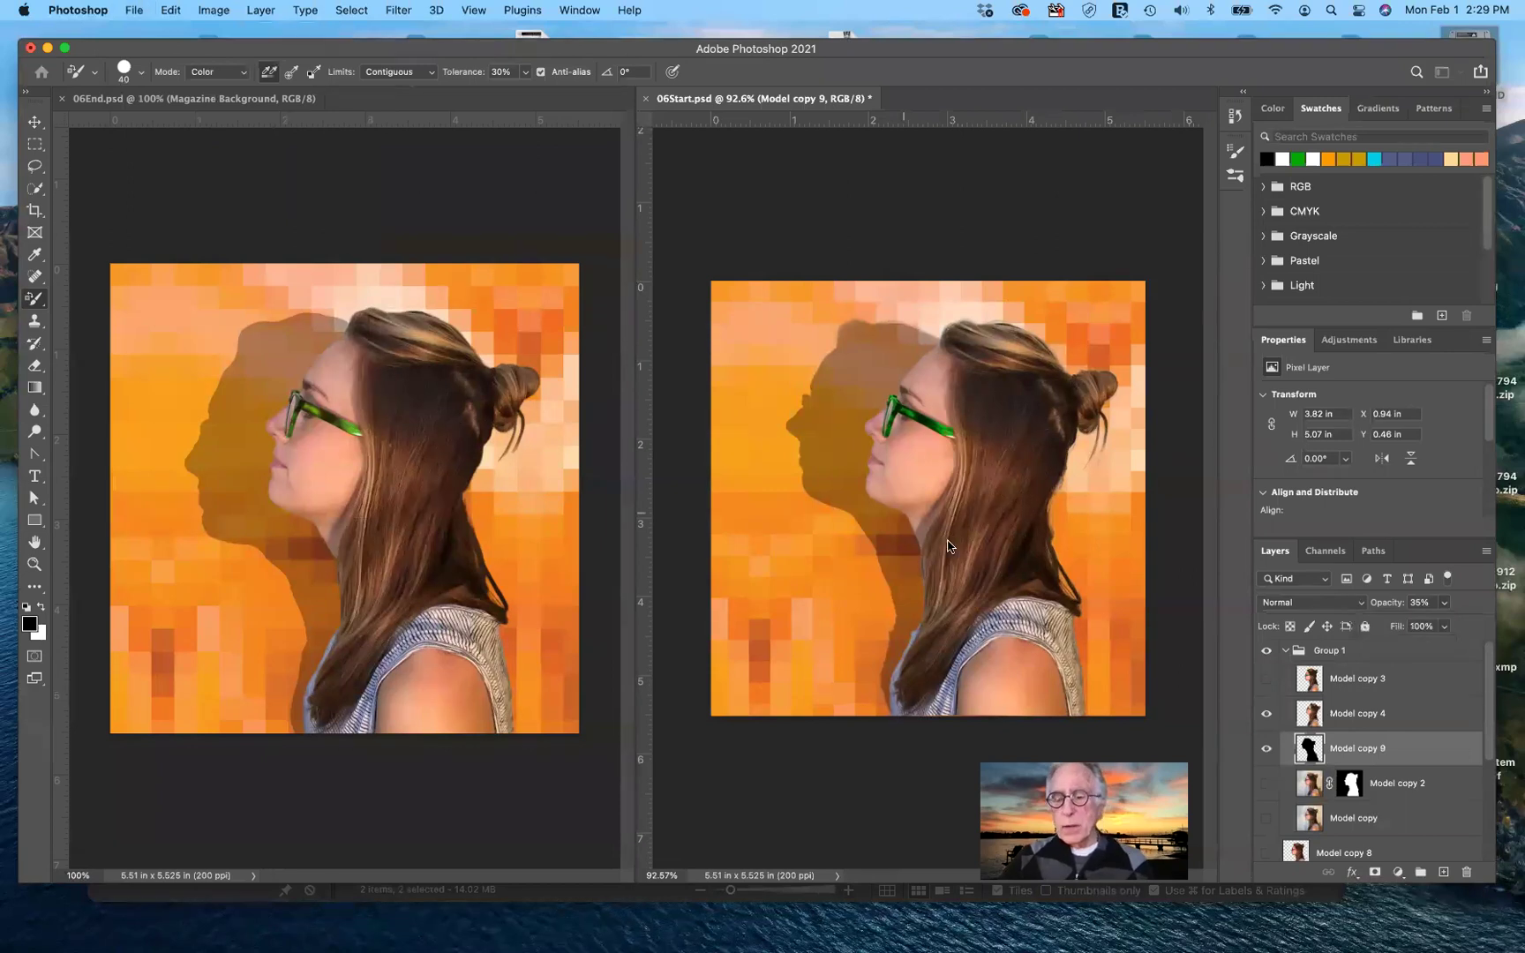
pyautogui.press('super+n')
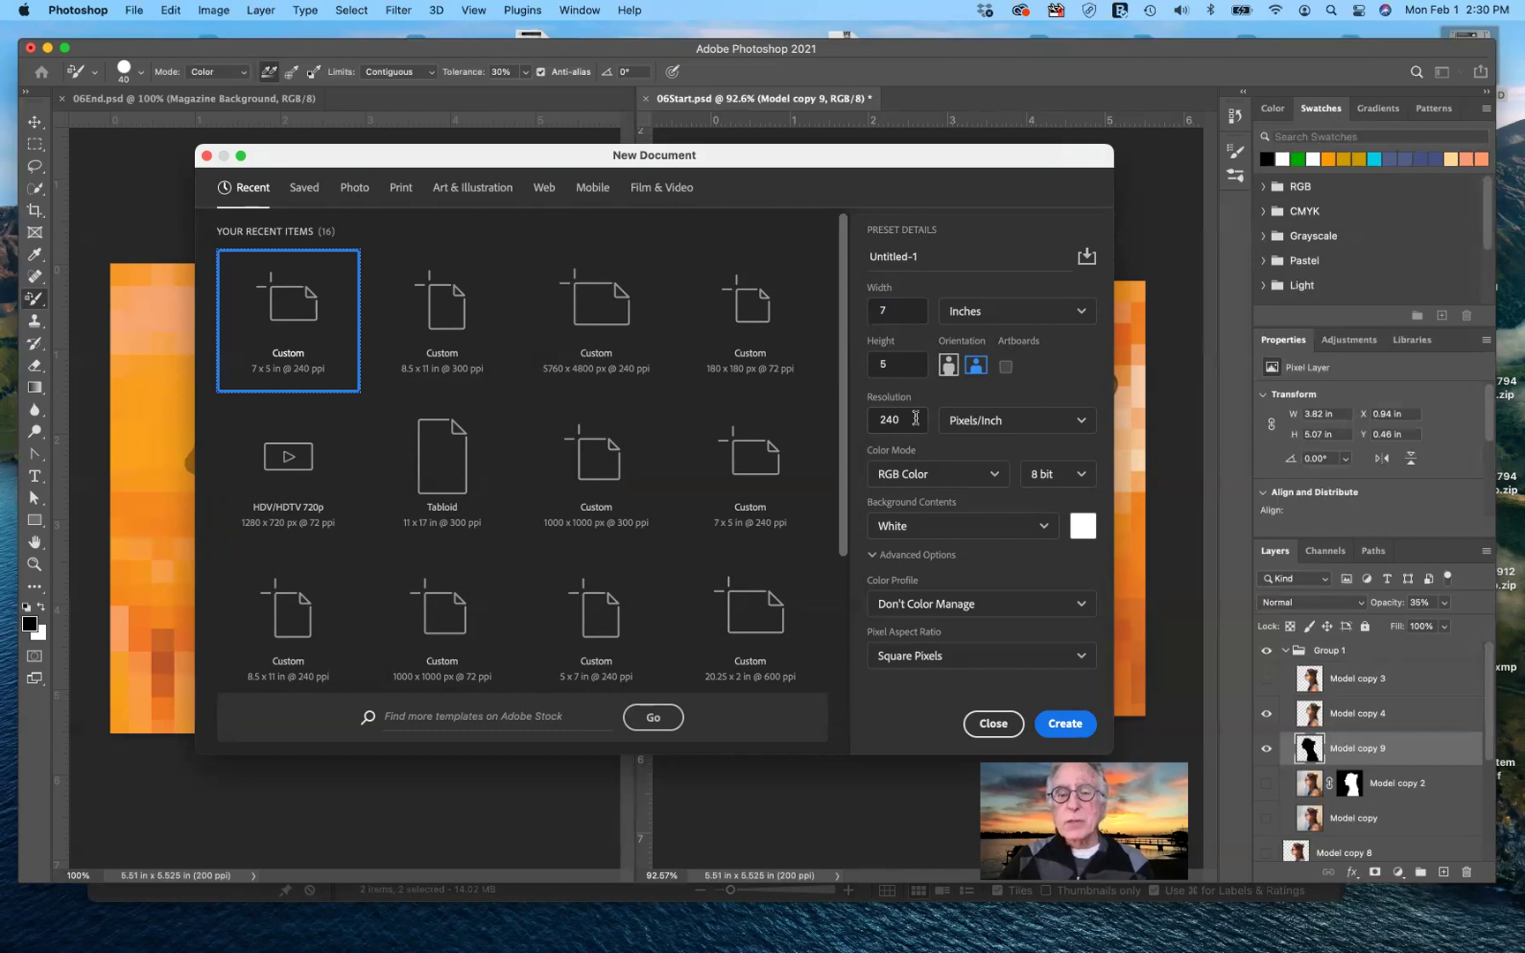
pyautogui.click(1060, 724)
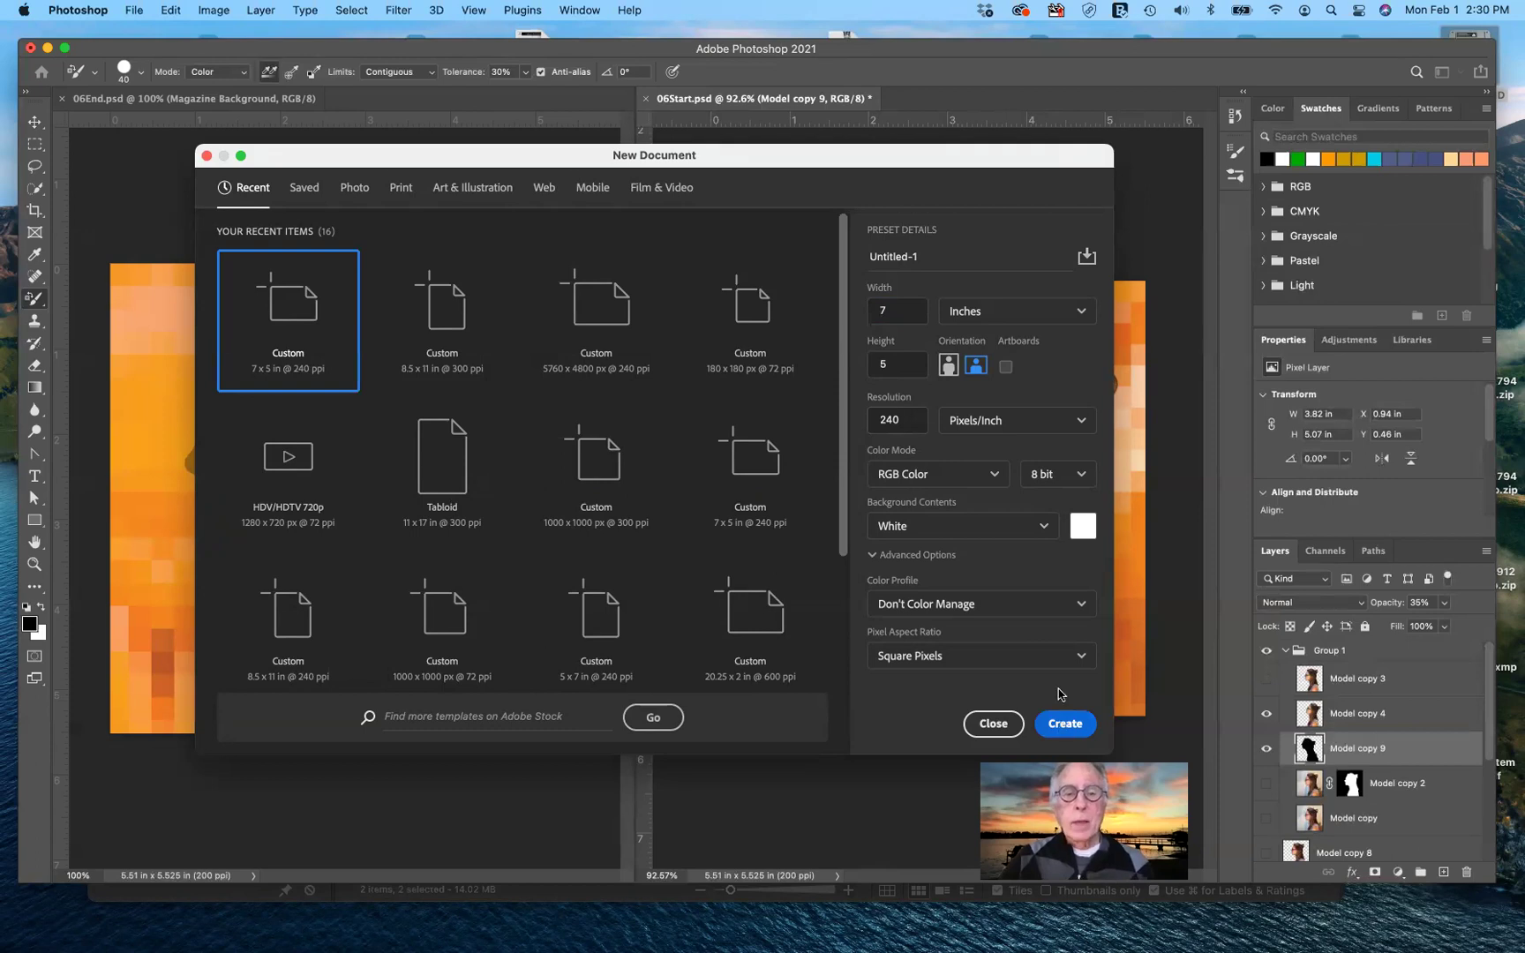
pyautogui.click(1062, 724)
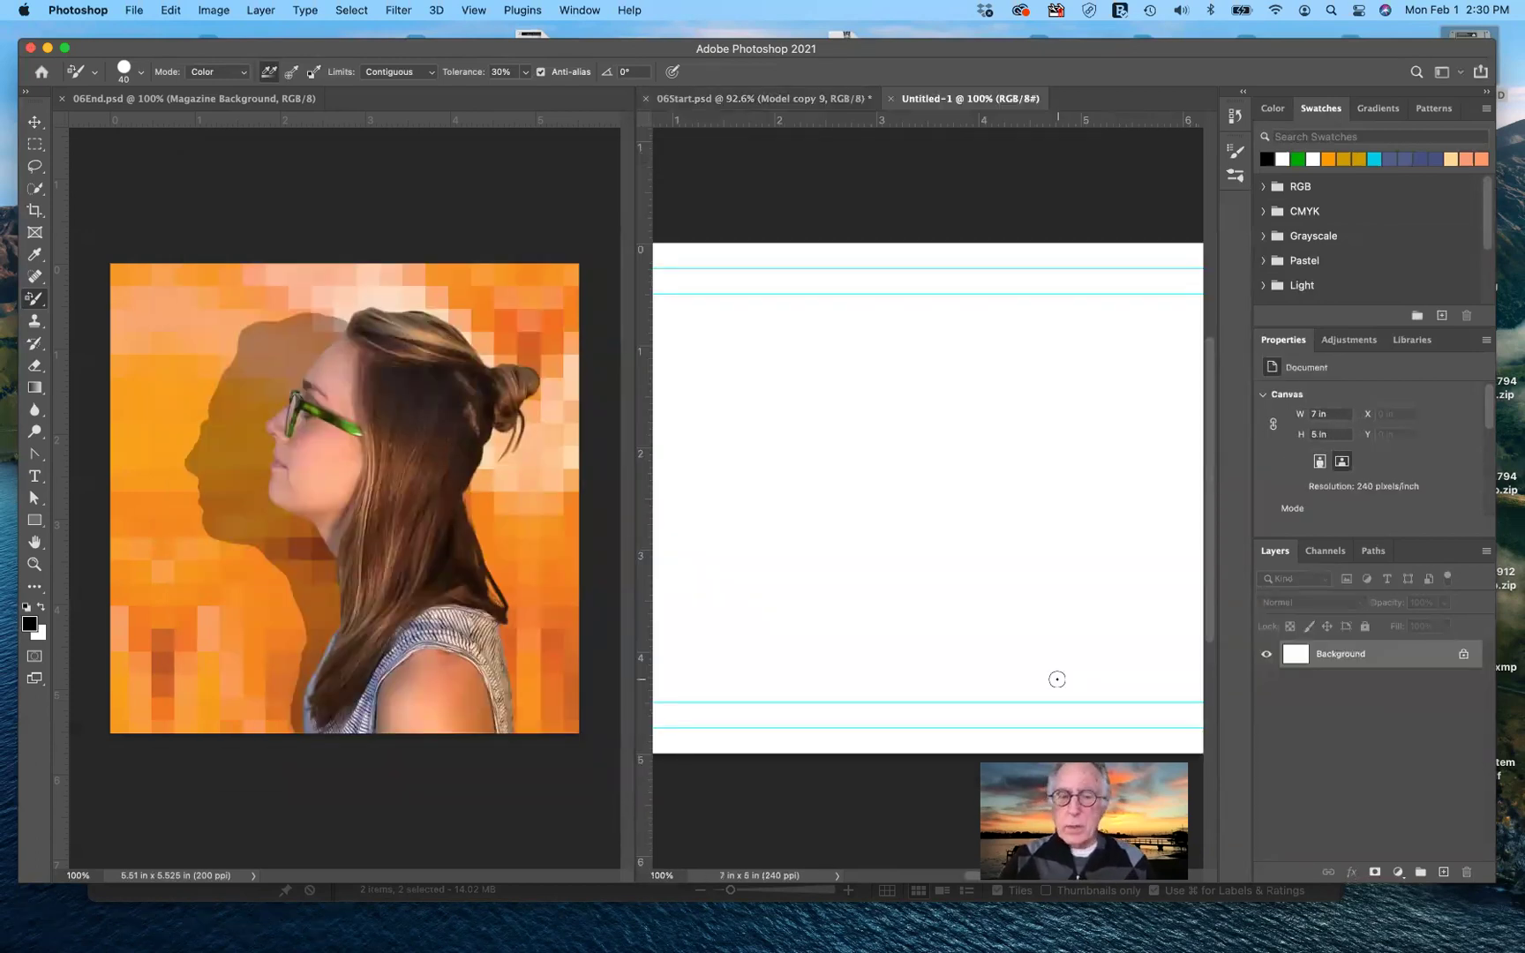
# - Consolidate all open documents into tabs
pyautogui.click(579, 10)
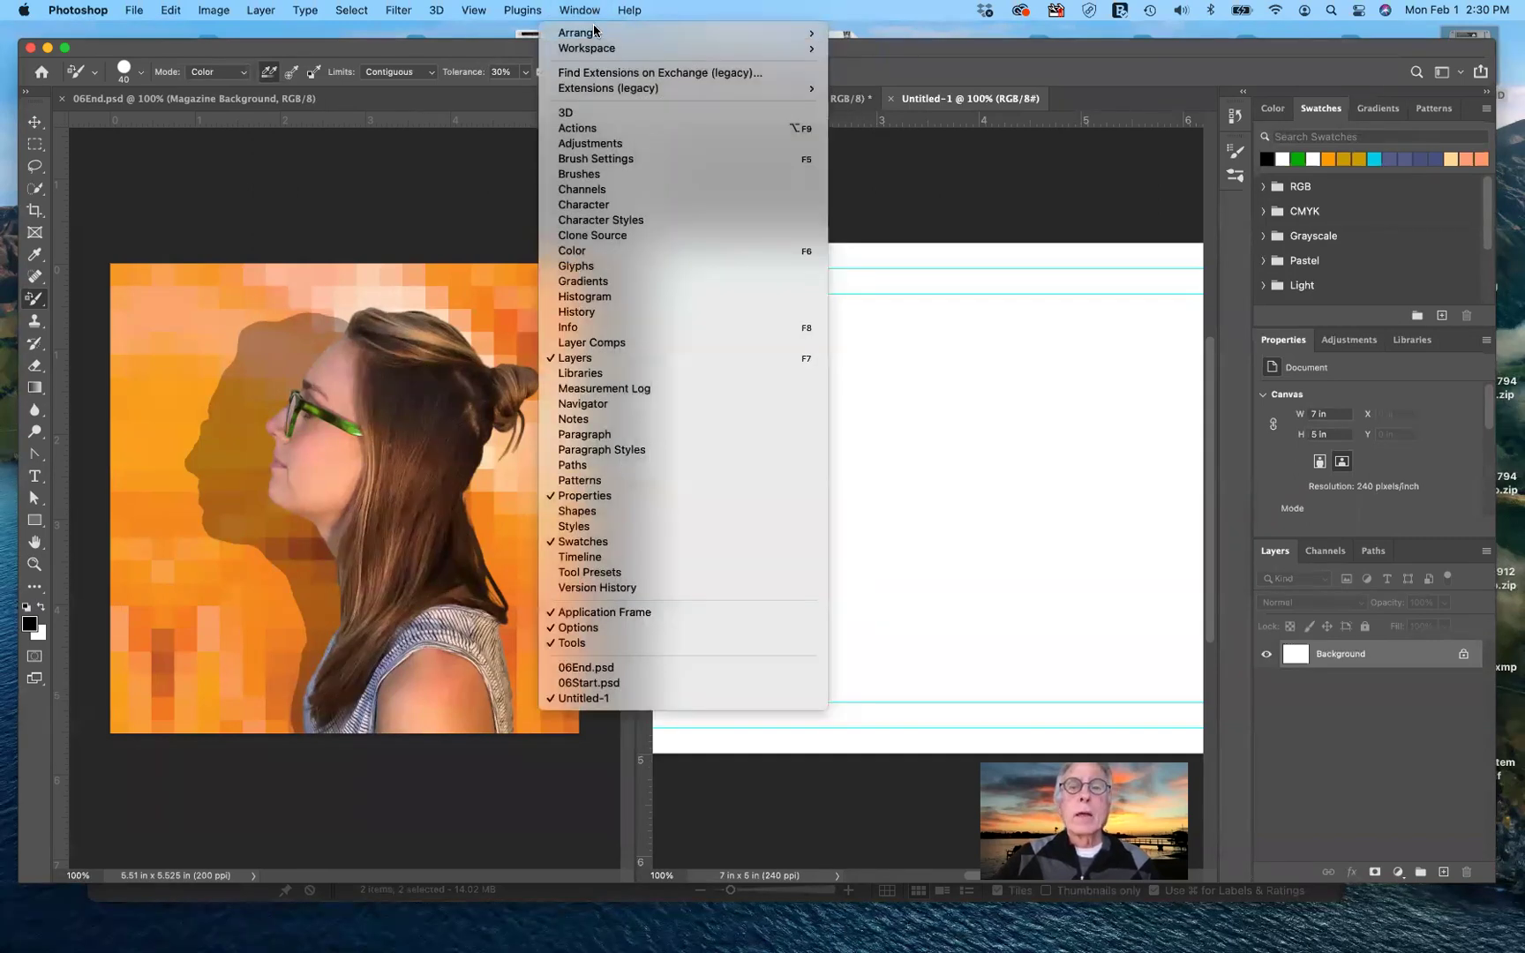
pyautogui.moveTo(808, 35)
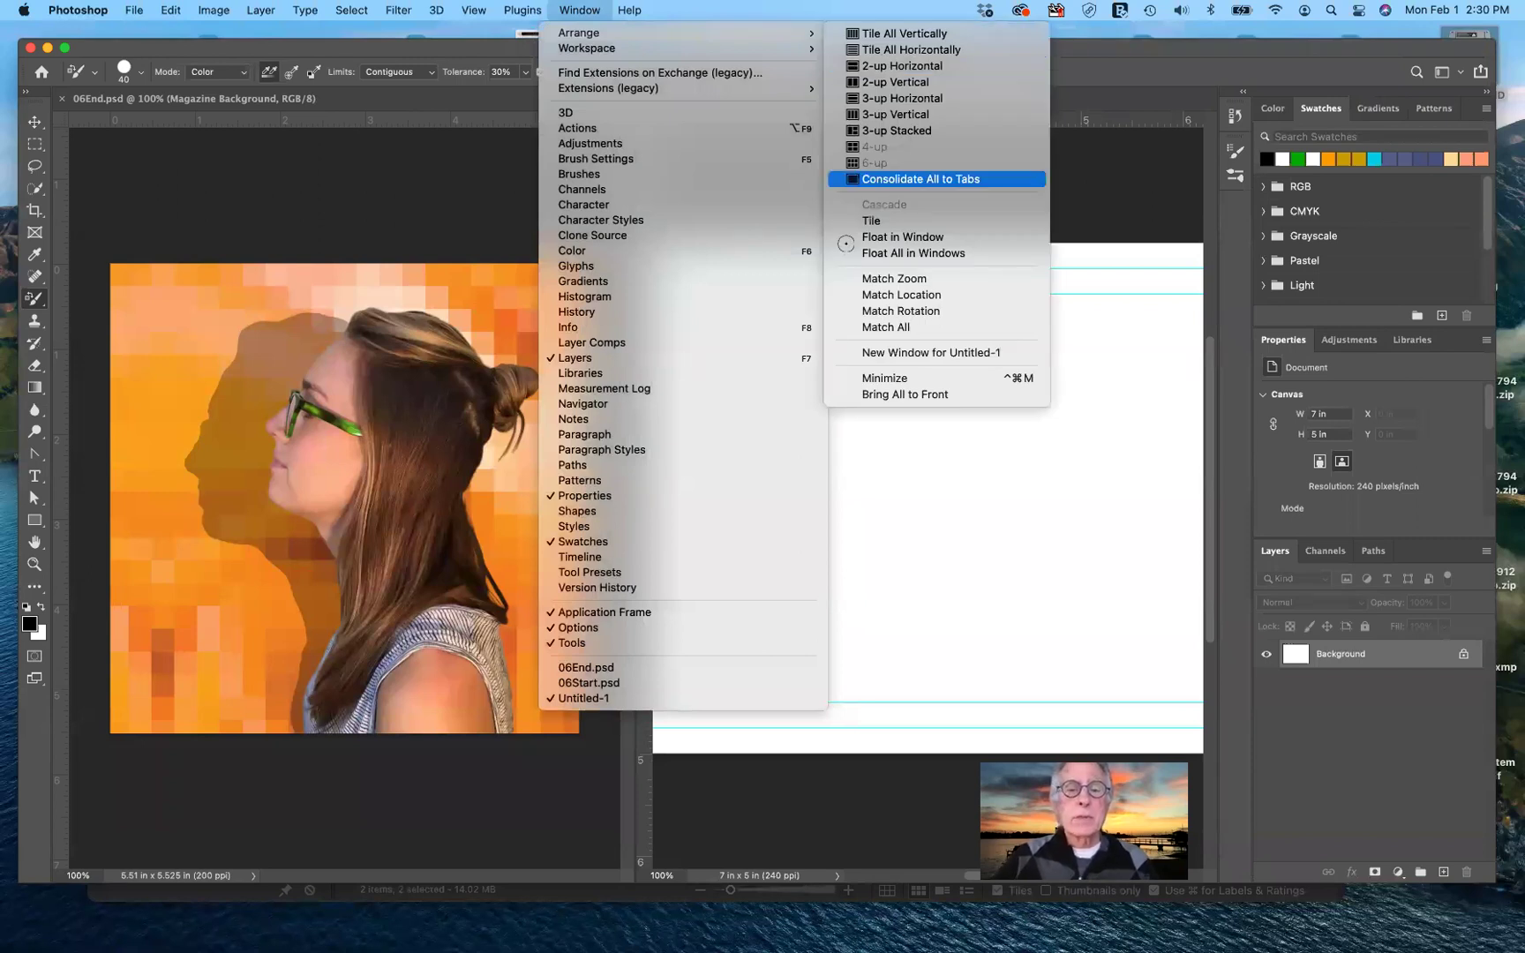
pyautogui.click(918, 179)
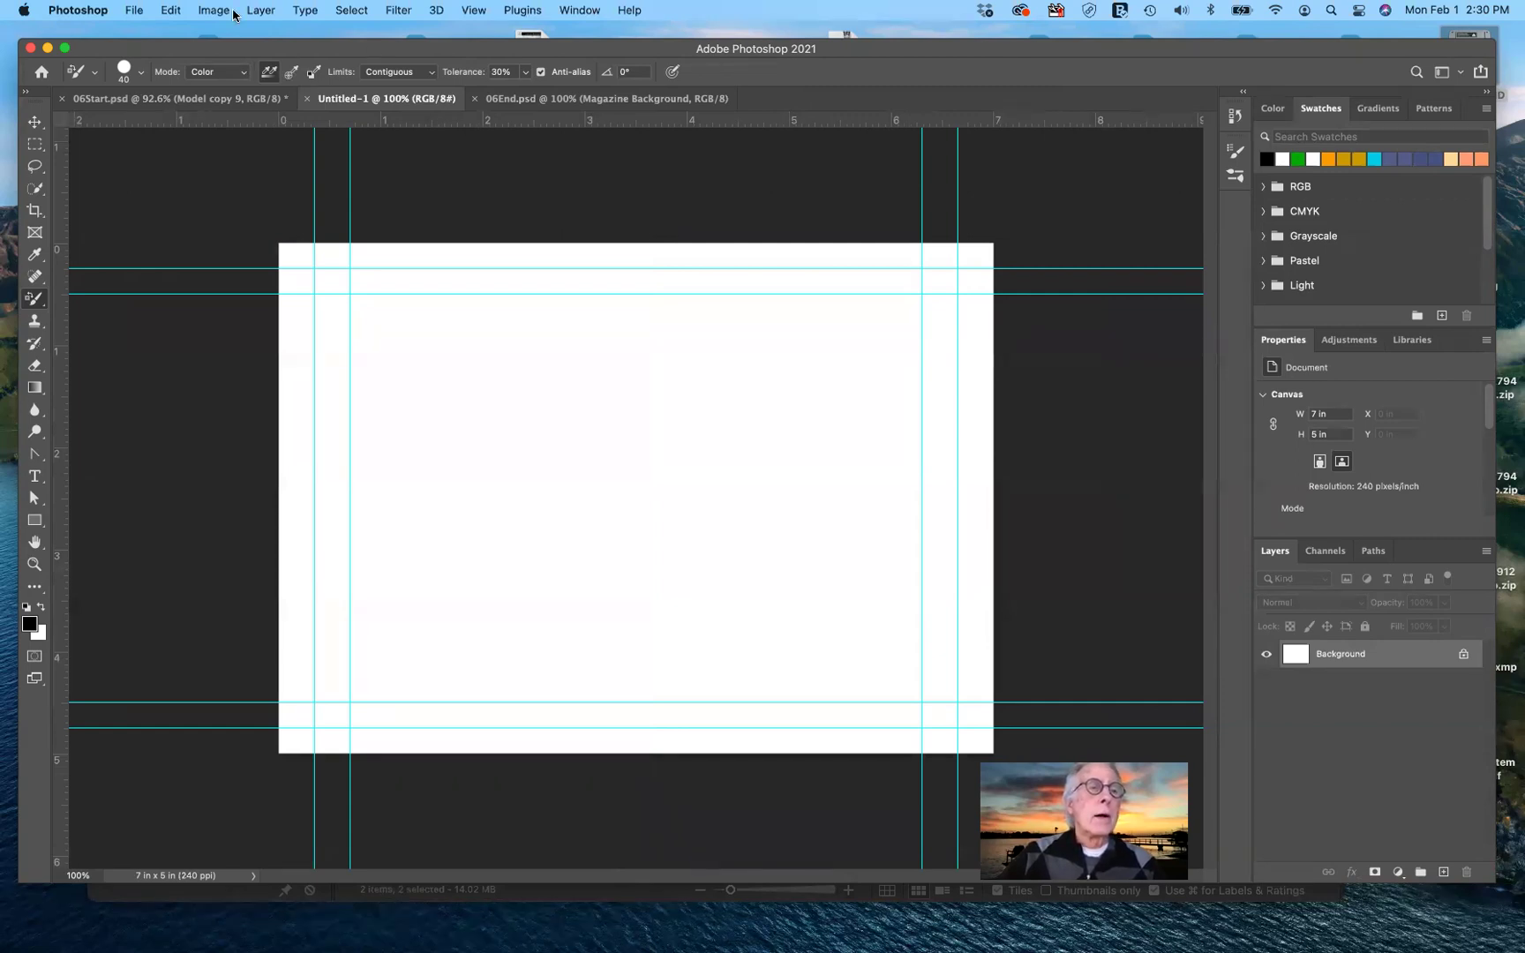
# - Look through the Desktop files for an image to open, preview photos around IMG_0067.jpeg, and leave without opening any
pyautogui.click(134, 10)
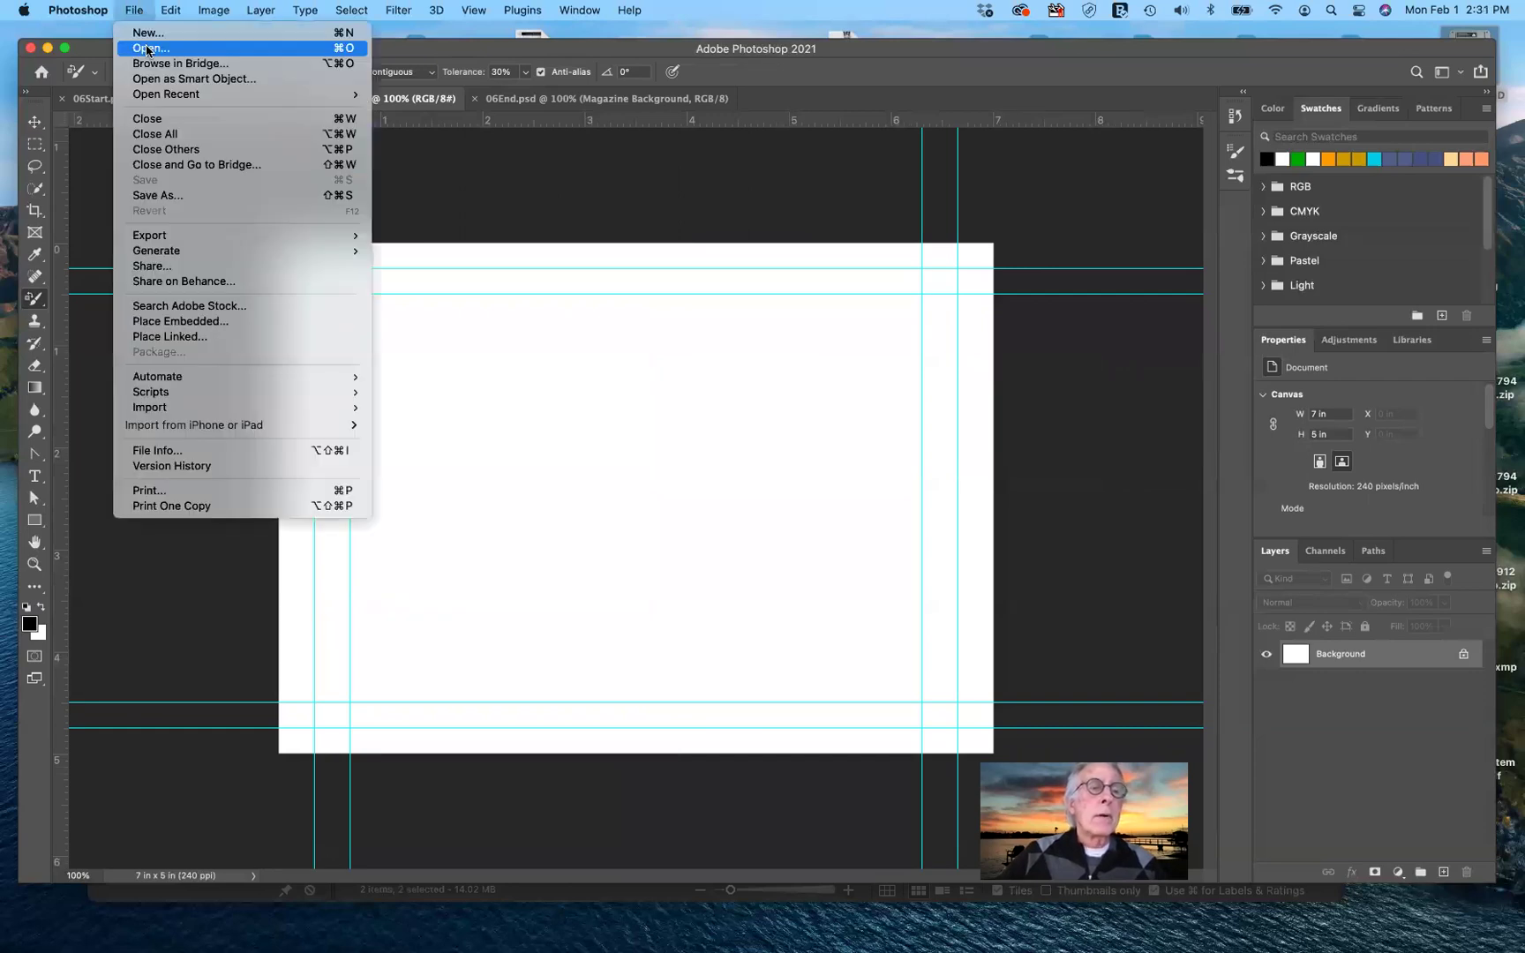
pyautogui.click(690, 402)
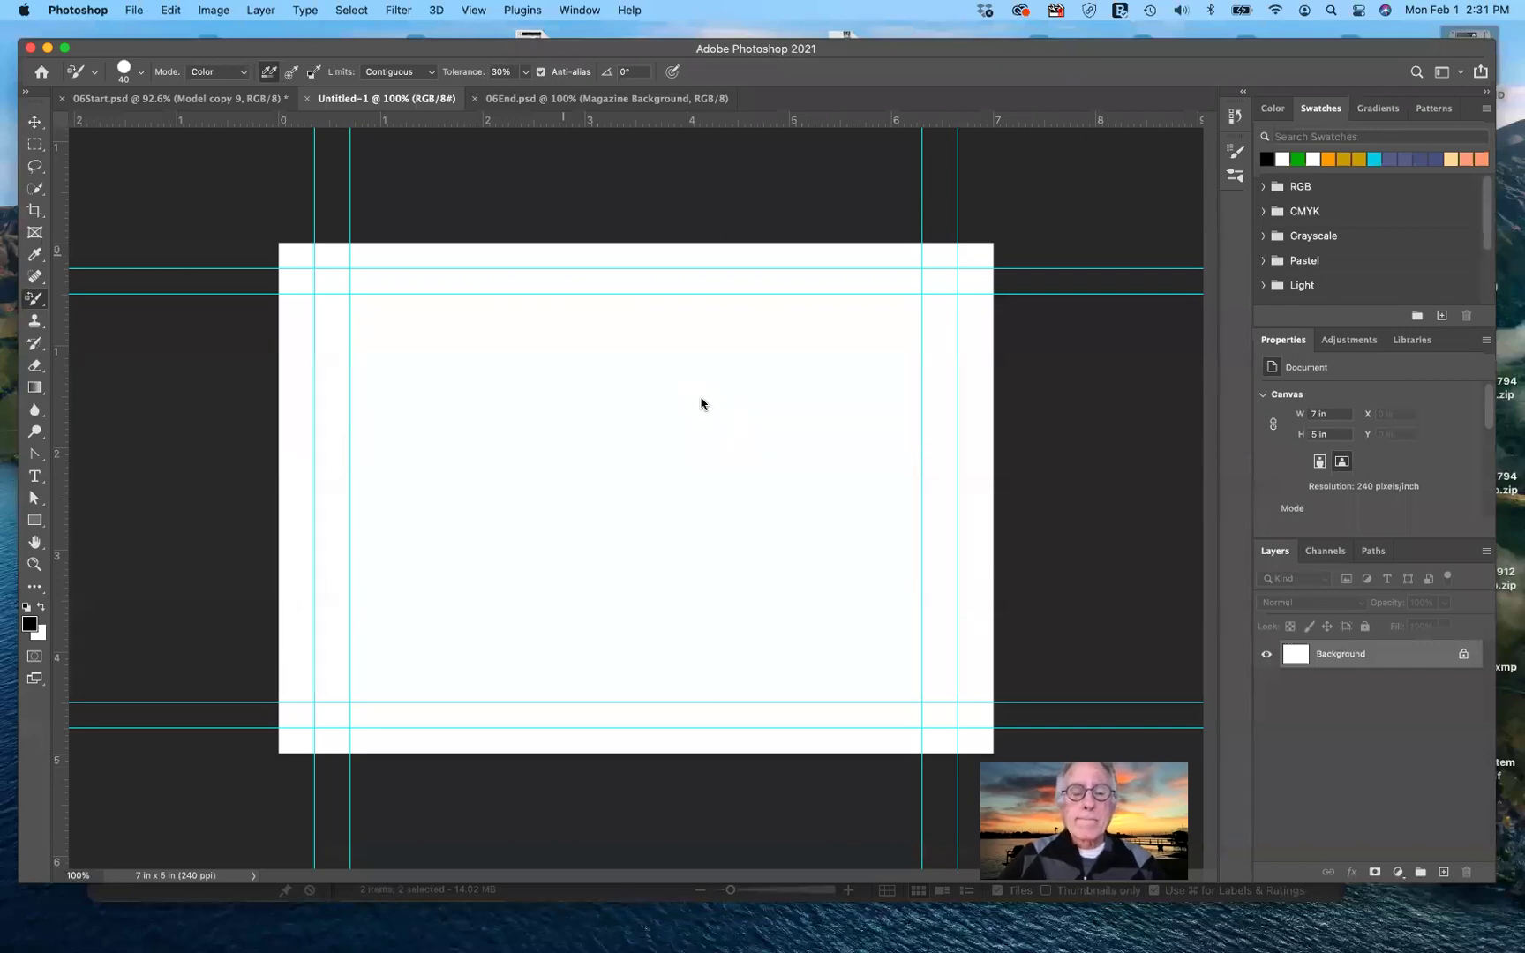
pyautogui.press('super+o')
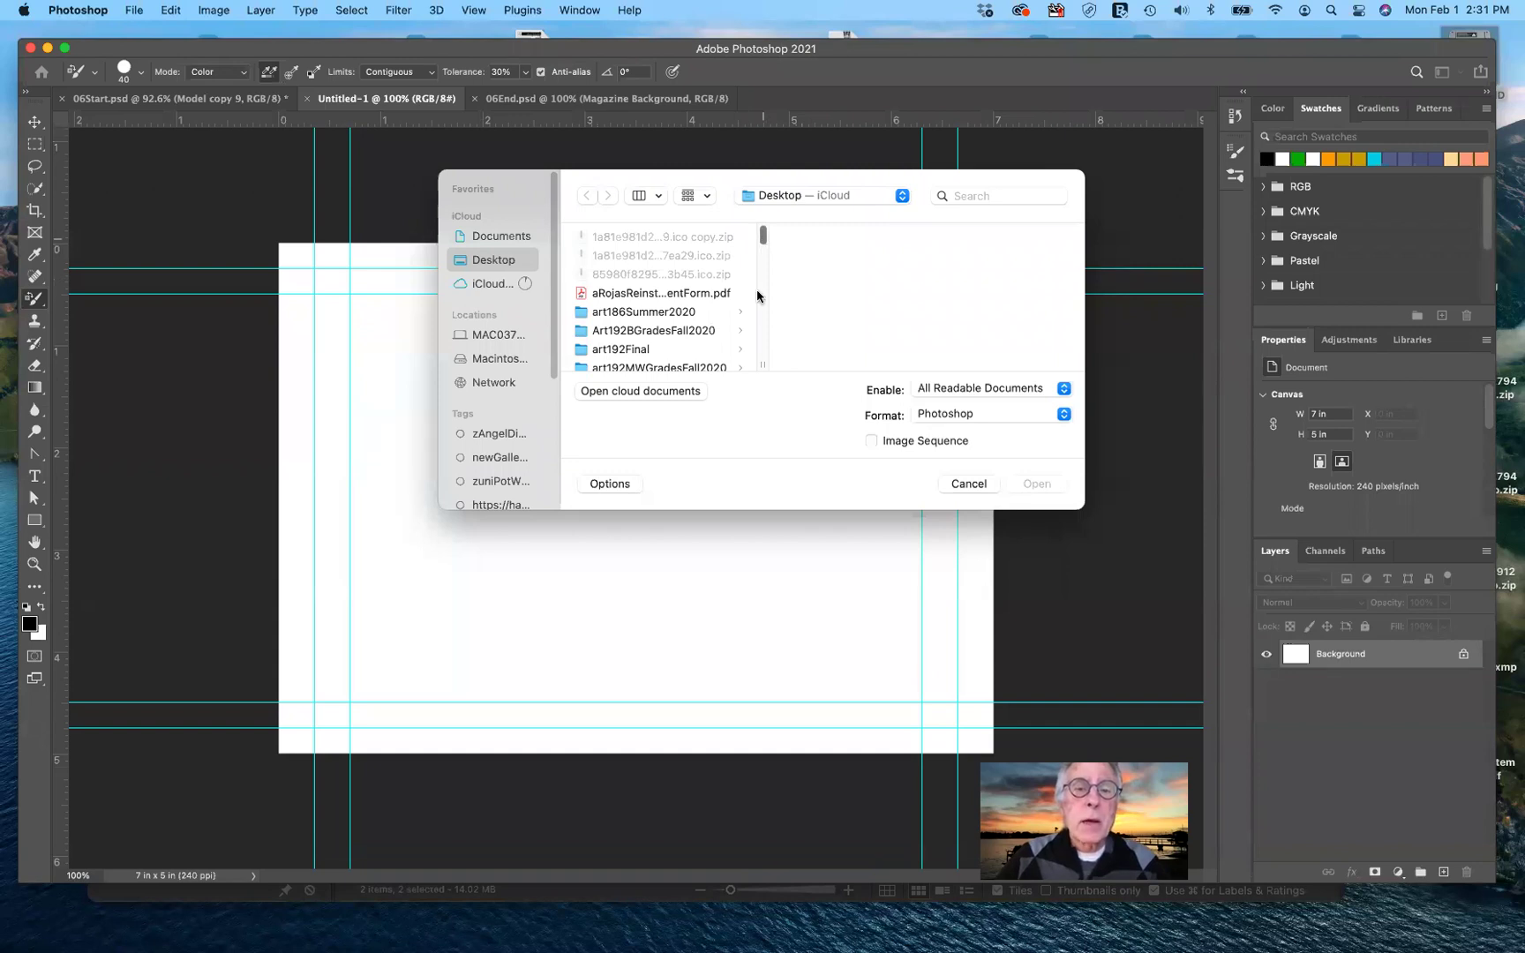
pyautogui.scroll(-10, 757, 308)
pyautogui.scroll(-1, 756, 314)
pyautogui.scroll(3, 729, 323)
pyautogui.scroll(1, 727, 323)
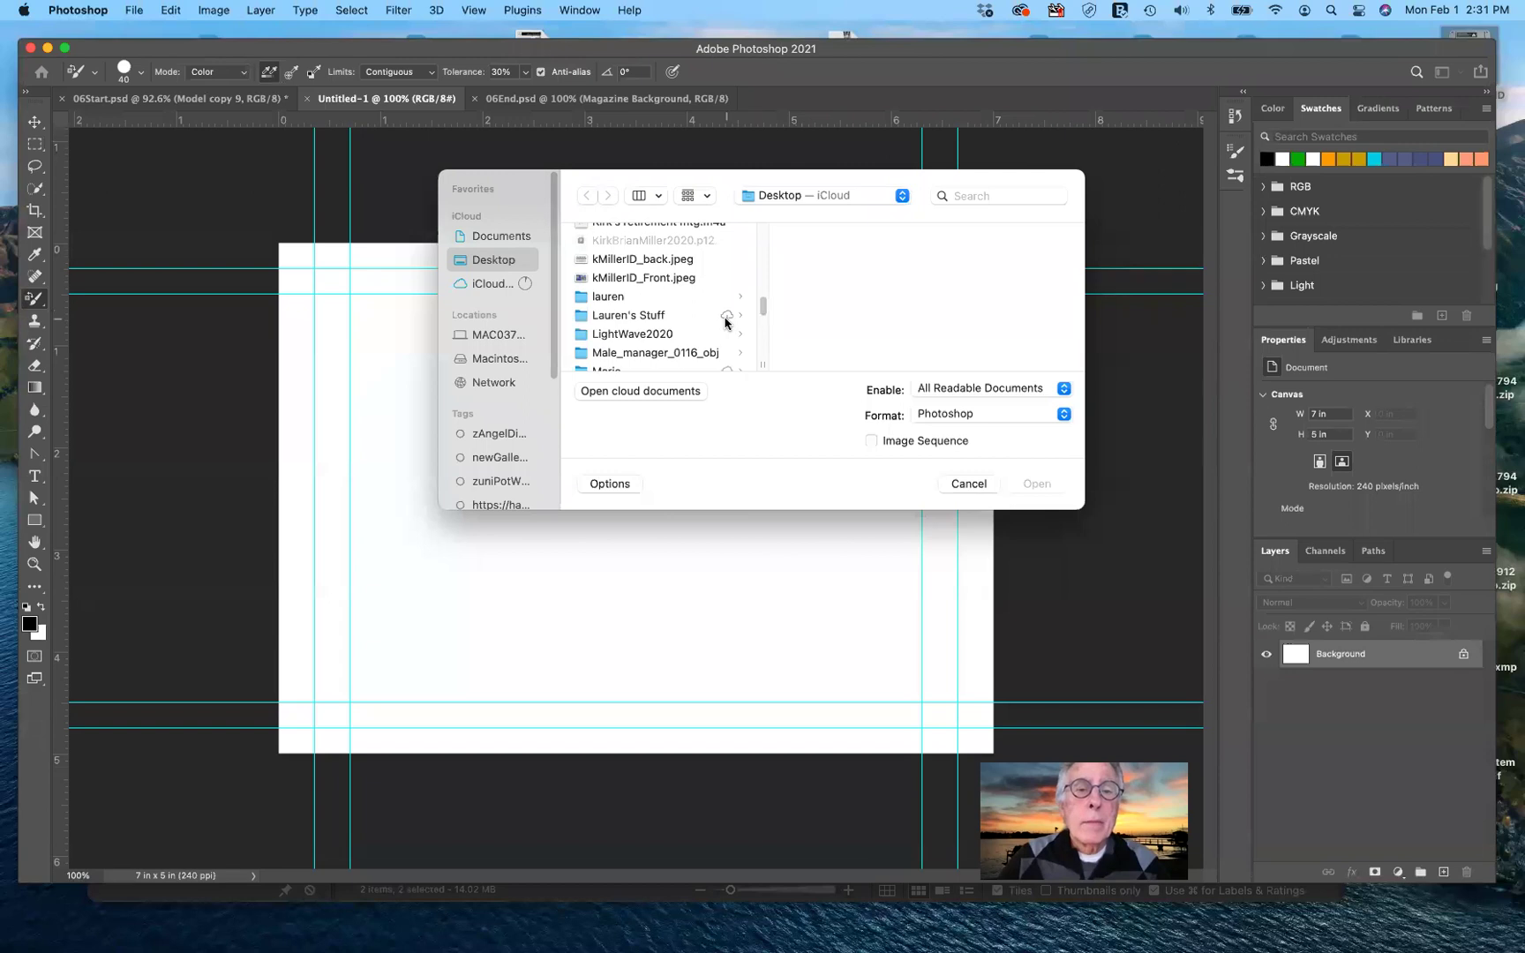
pyautogui.scroll(5, 680, 341)
pyautogui.click(657, 357)
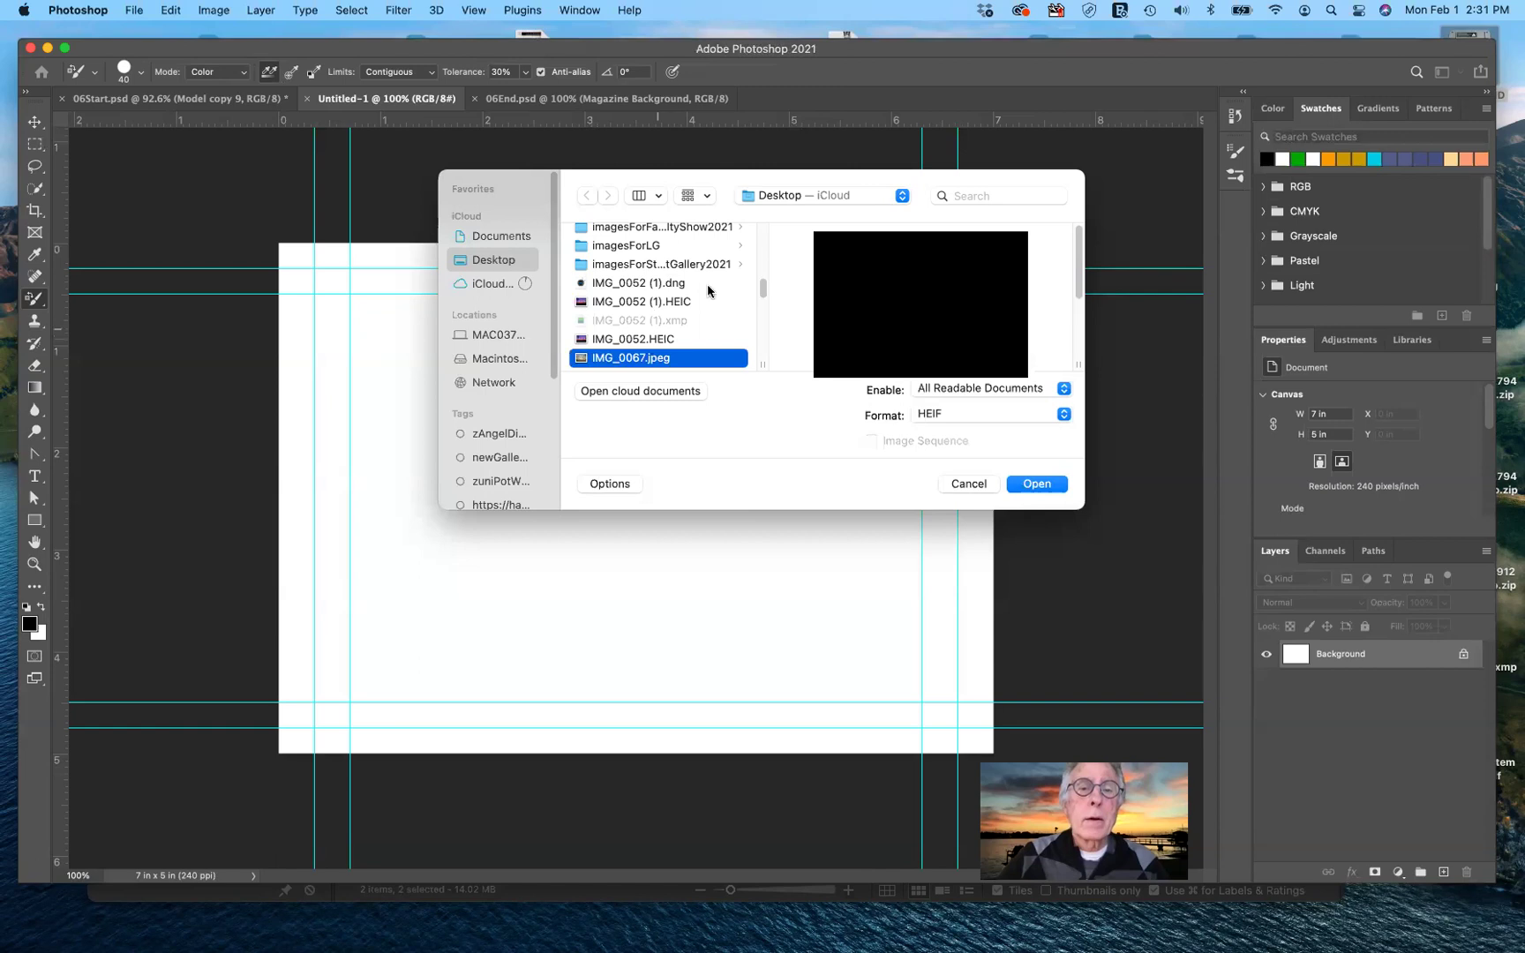
pyautogui.press('Up')
pyautogui.scroll(2, 708, 290)
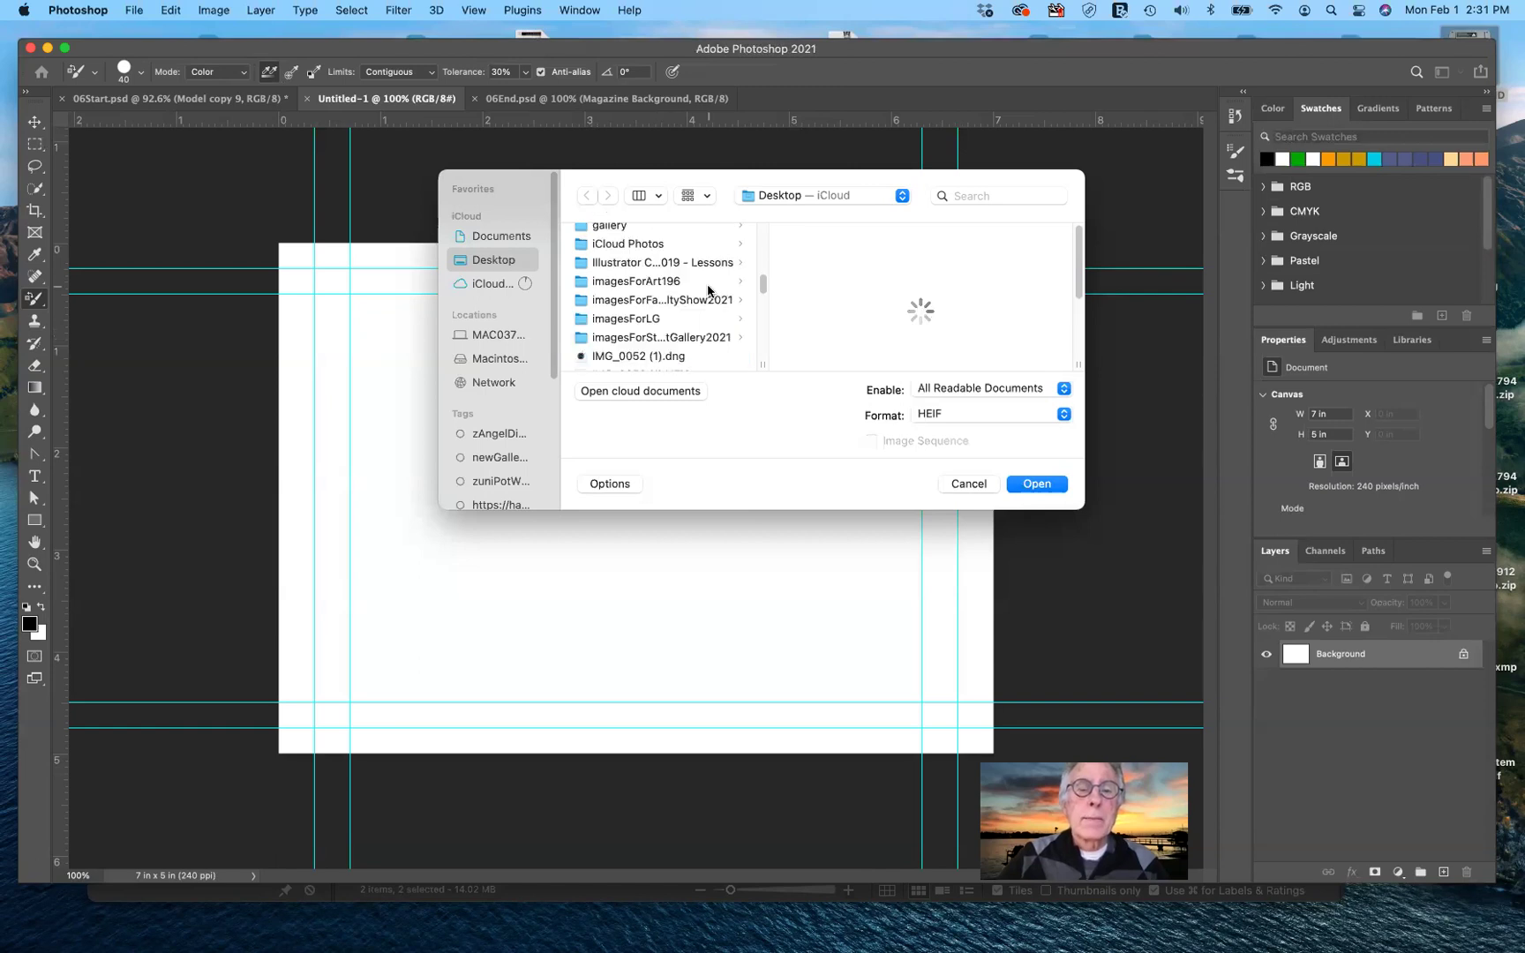
pyautogui.scroll(1, 708, 289)
pyautogui.scroll(2, 708, 290)
pyautogui.scroll(3, 708, 290)
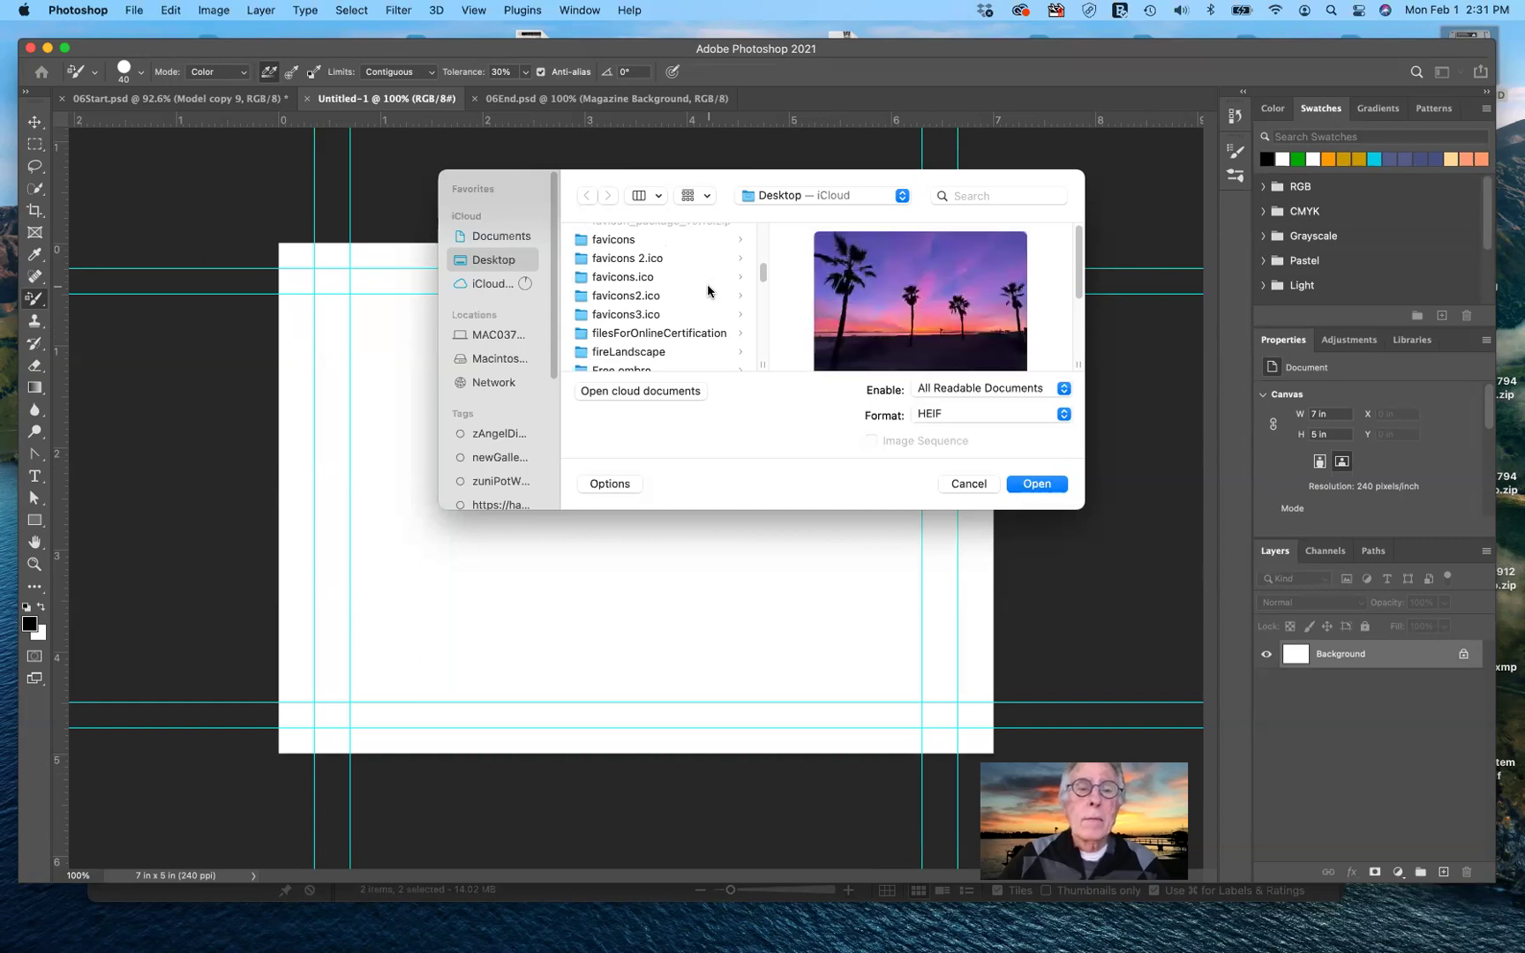
pyautogui.scroll(3, 708, 290)
pyautogui.scroll(3, 708, 289)
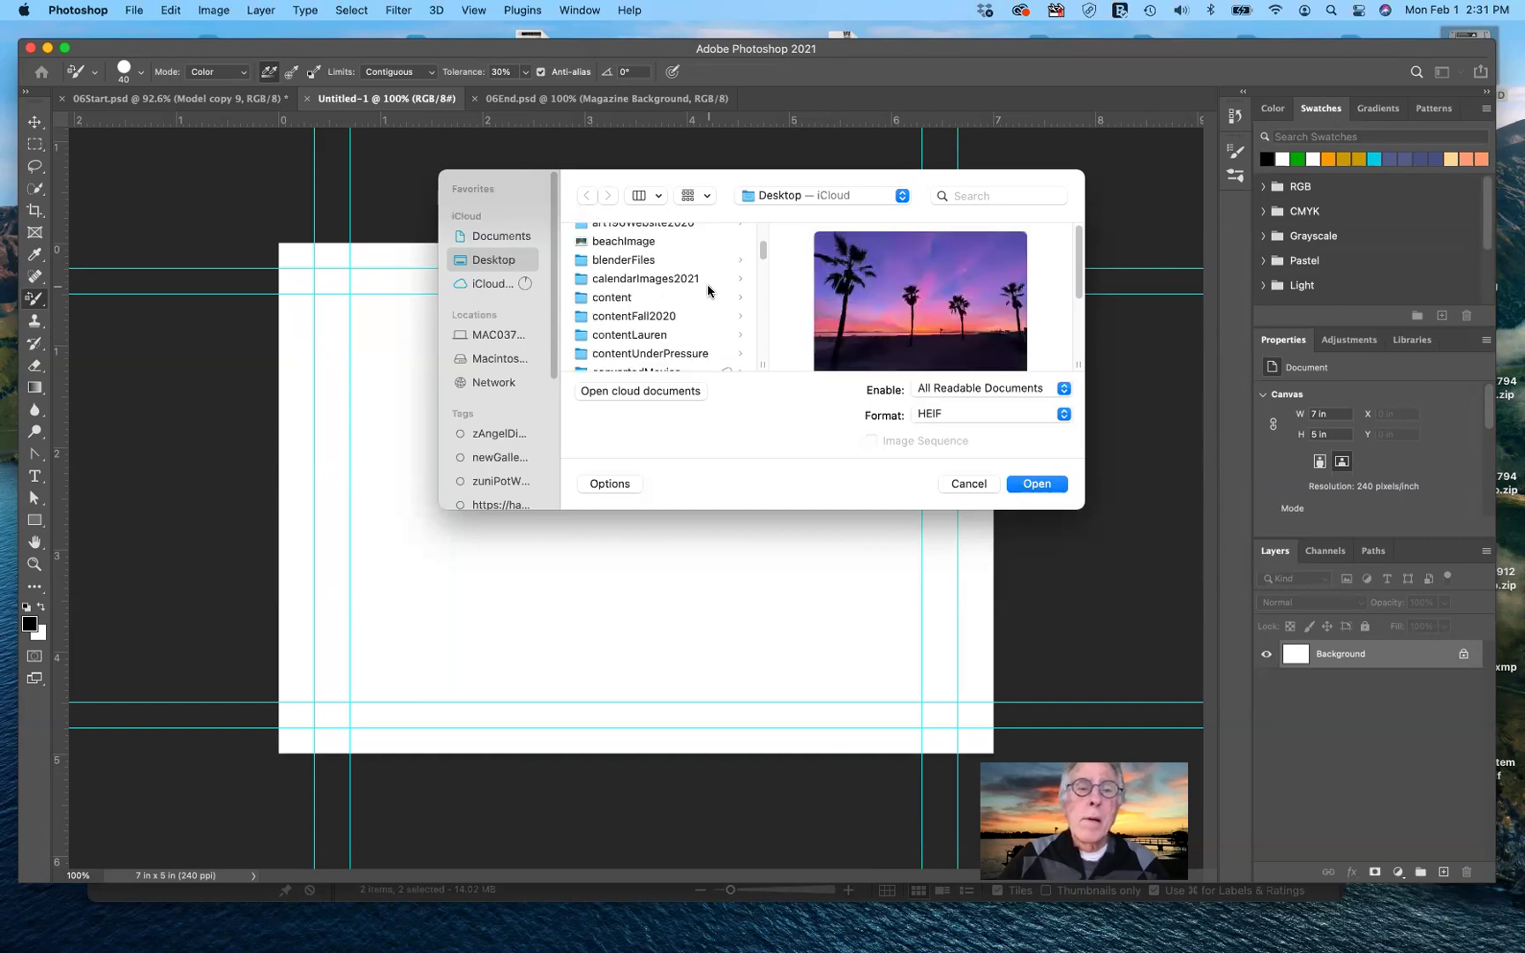
pyautogui.scroll(1, 708, 289)
pyautogui.scroll(2, 708, 290)
pyautogui.scroll(2, 707, 289)
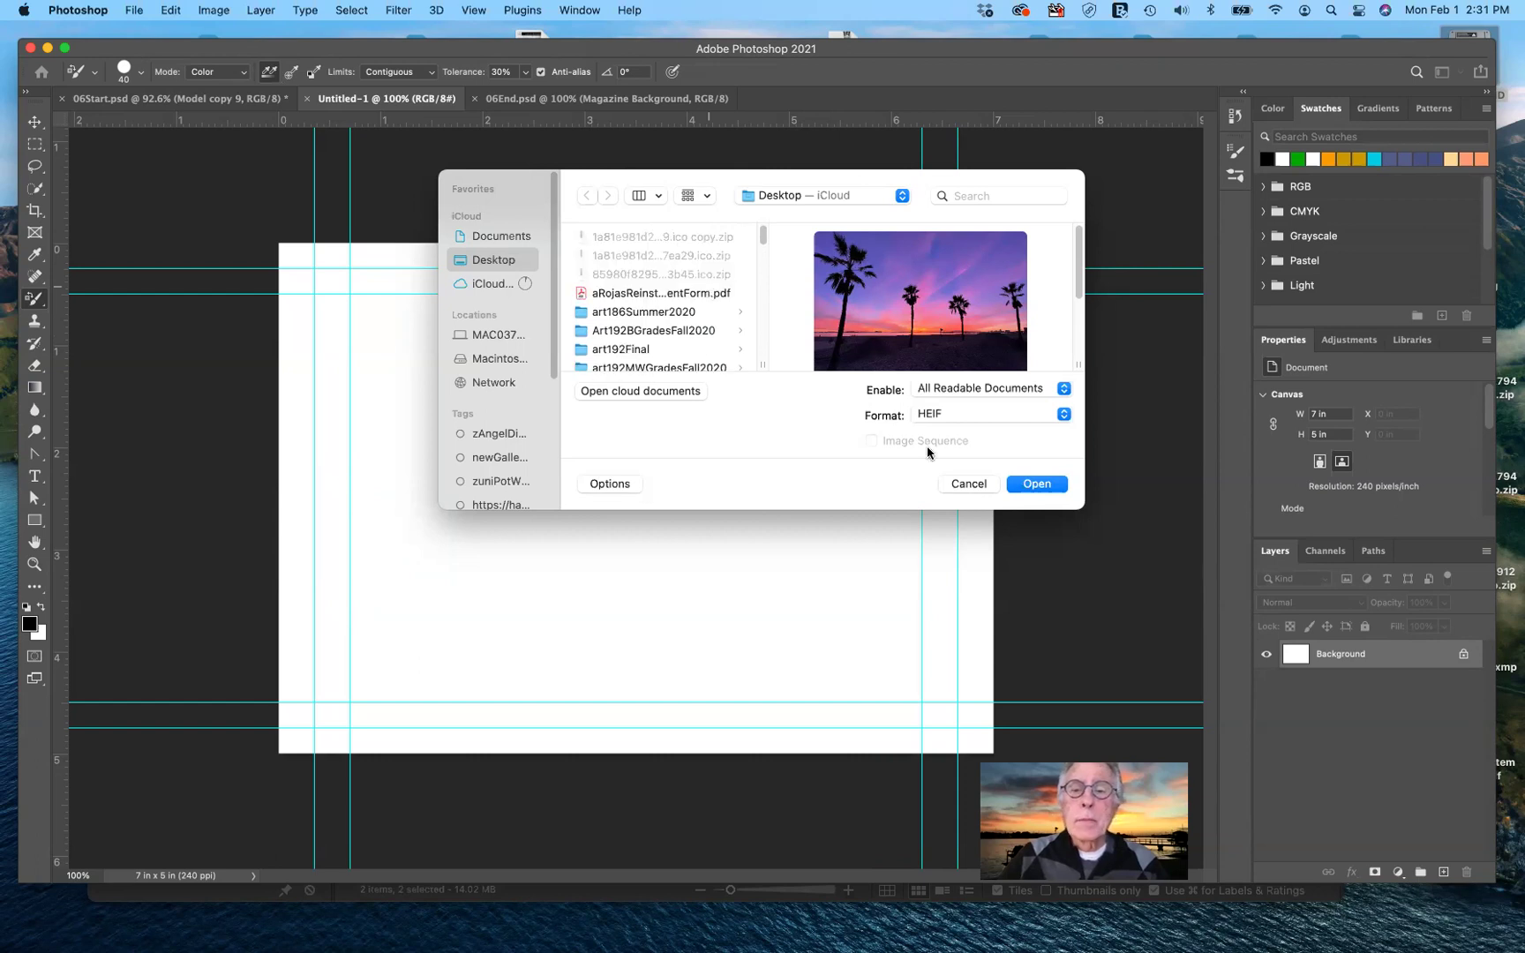
pyautogui.click(973, 484)
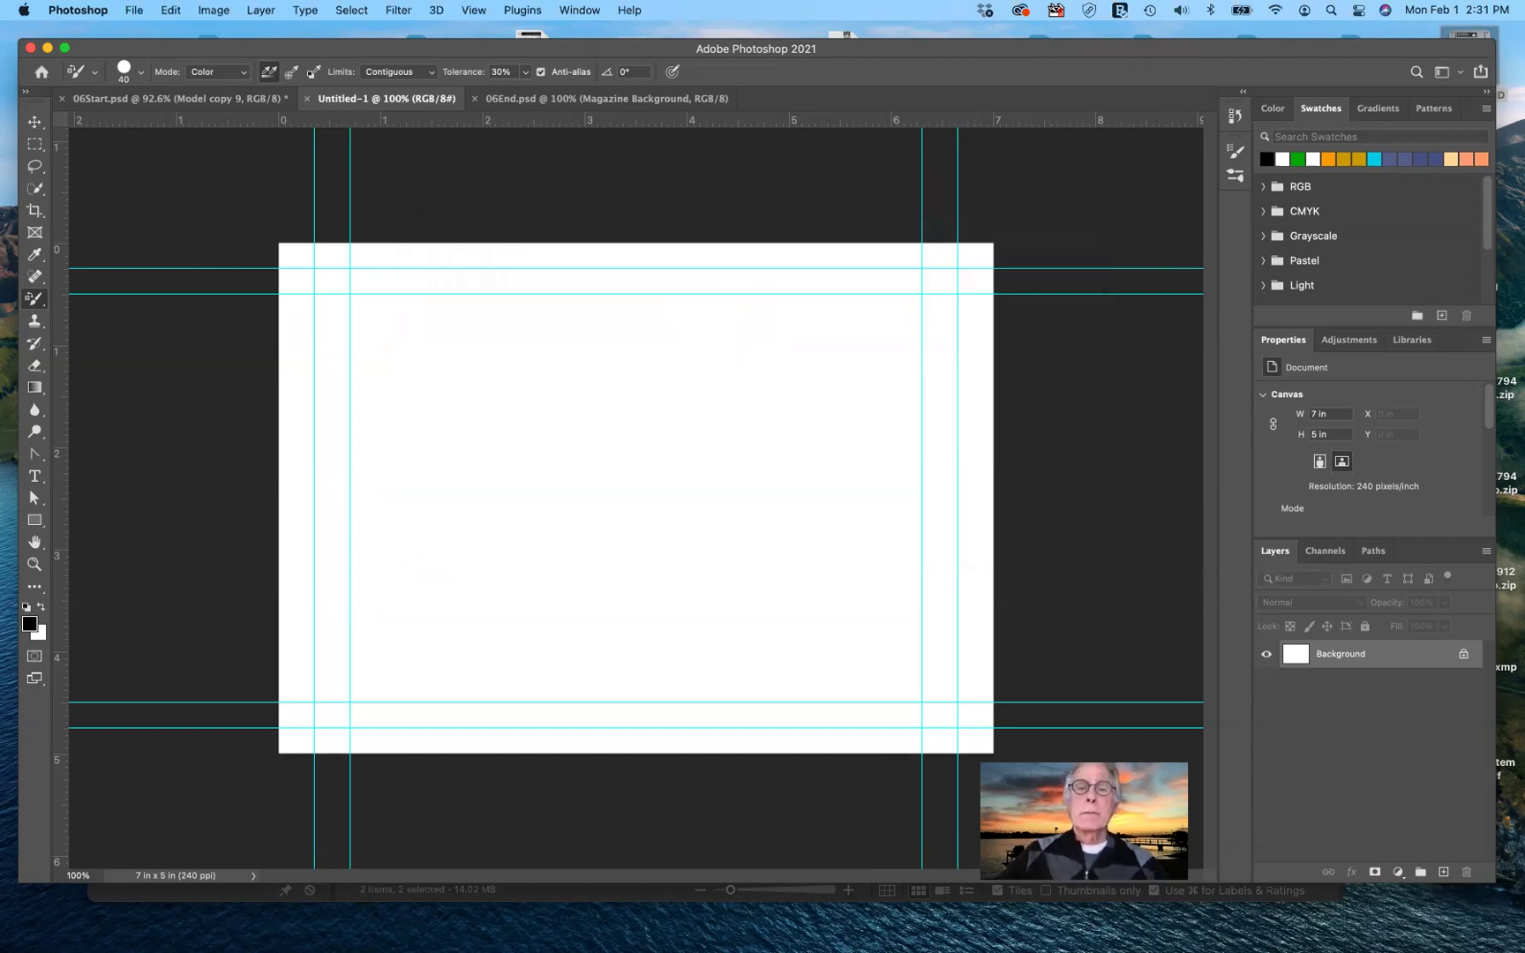
# - Switch to Safari and search Google for "landscapes to draw" in a new window
pyautogui.press('super+Tab')
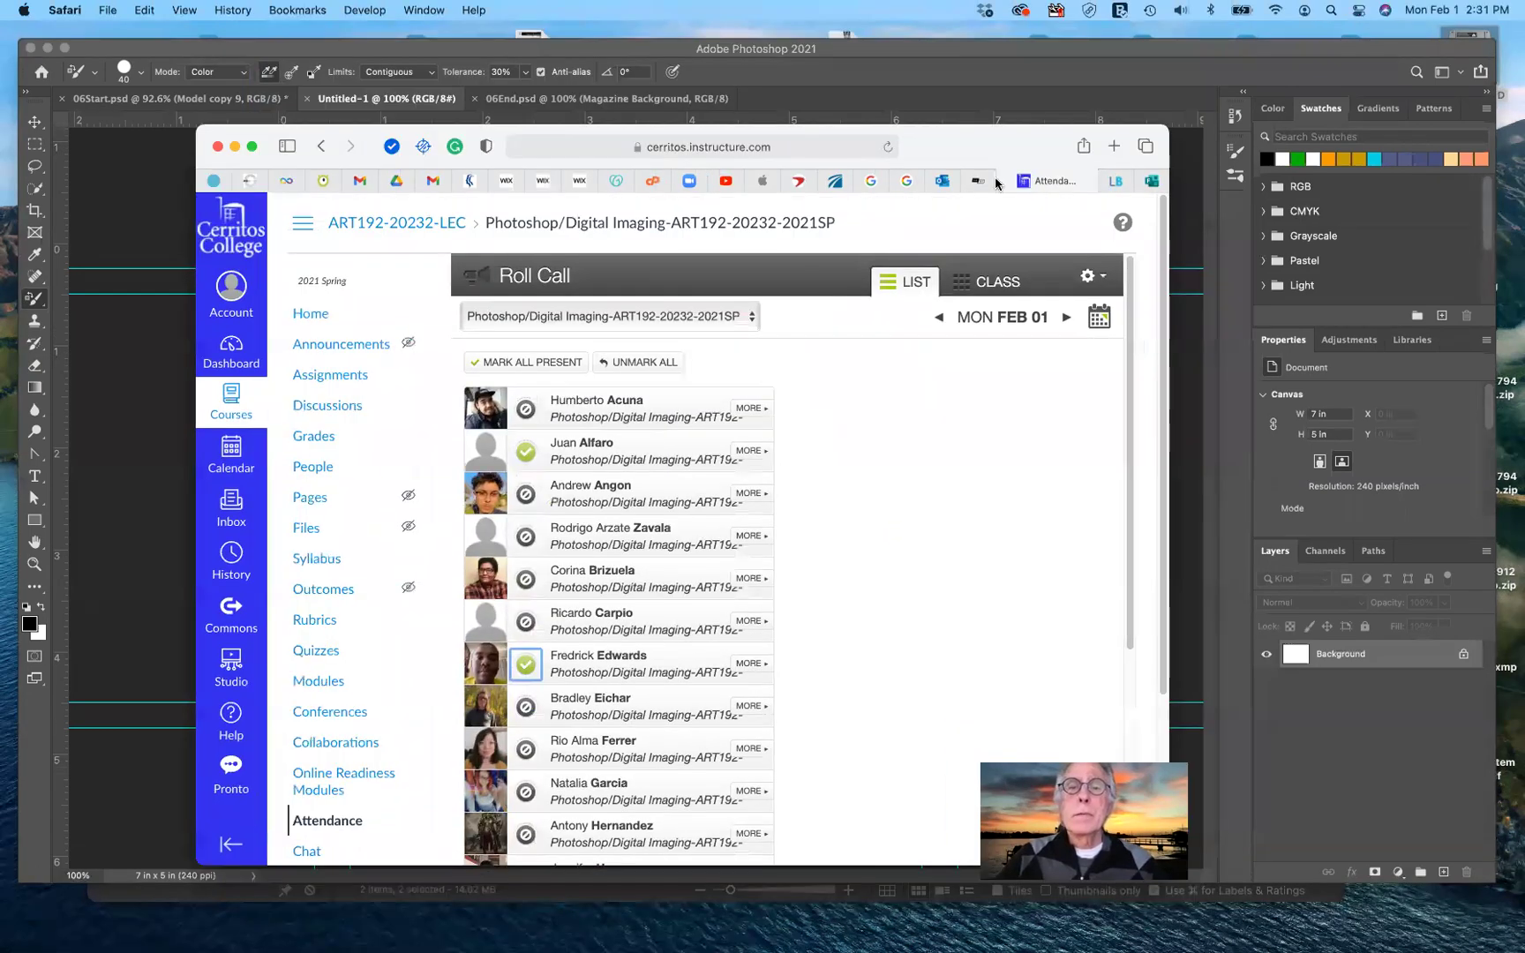
pyautogui.press('super+n')
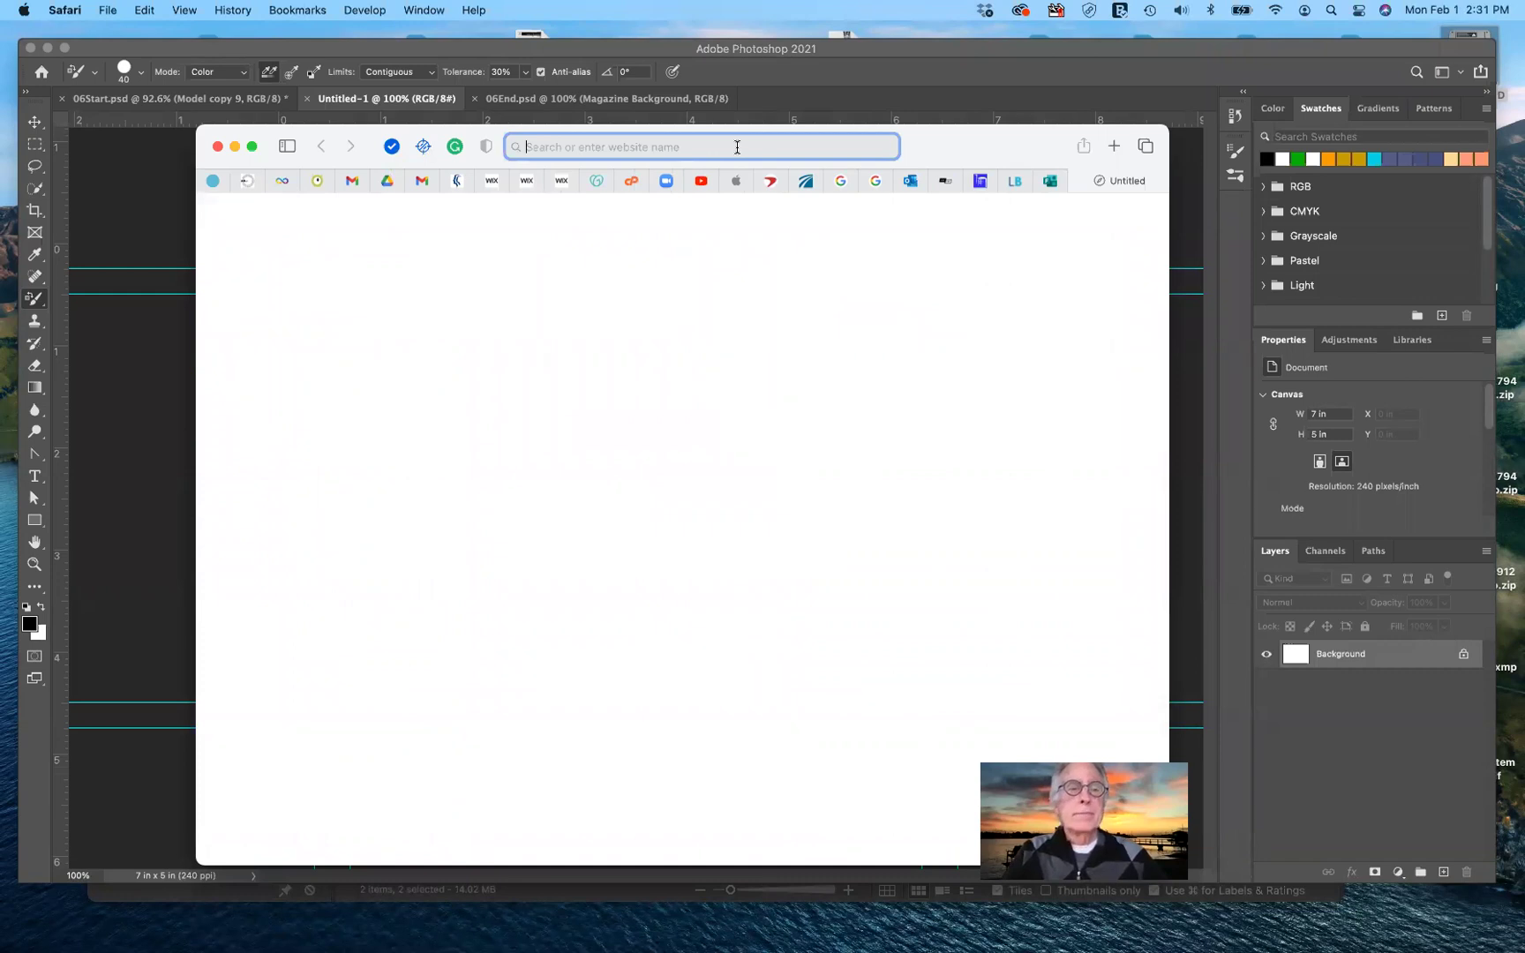
pyautogui.click(737, 146)
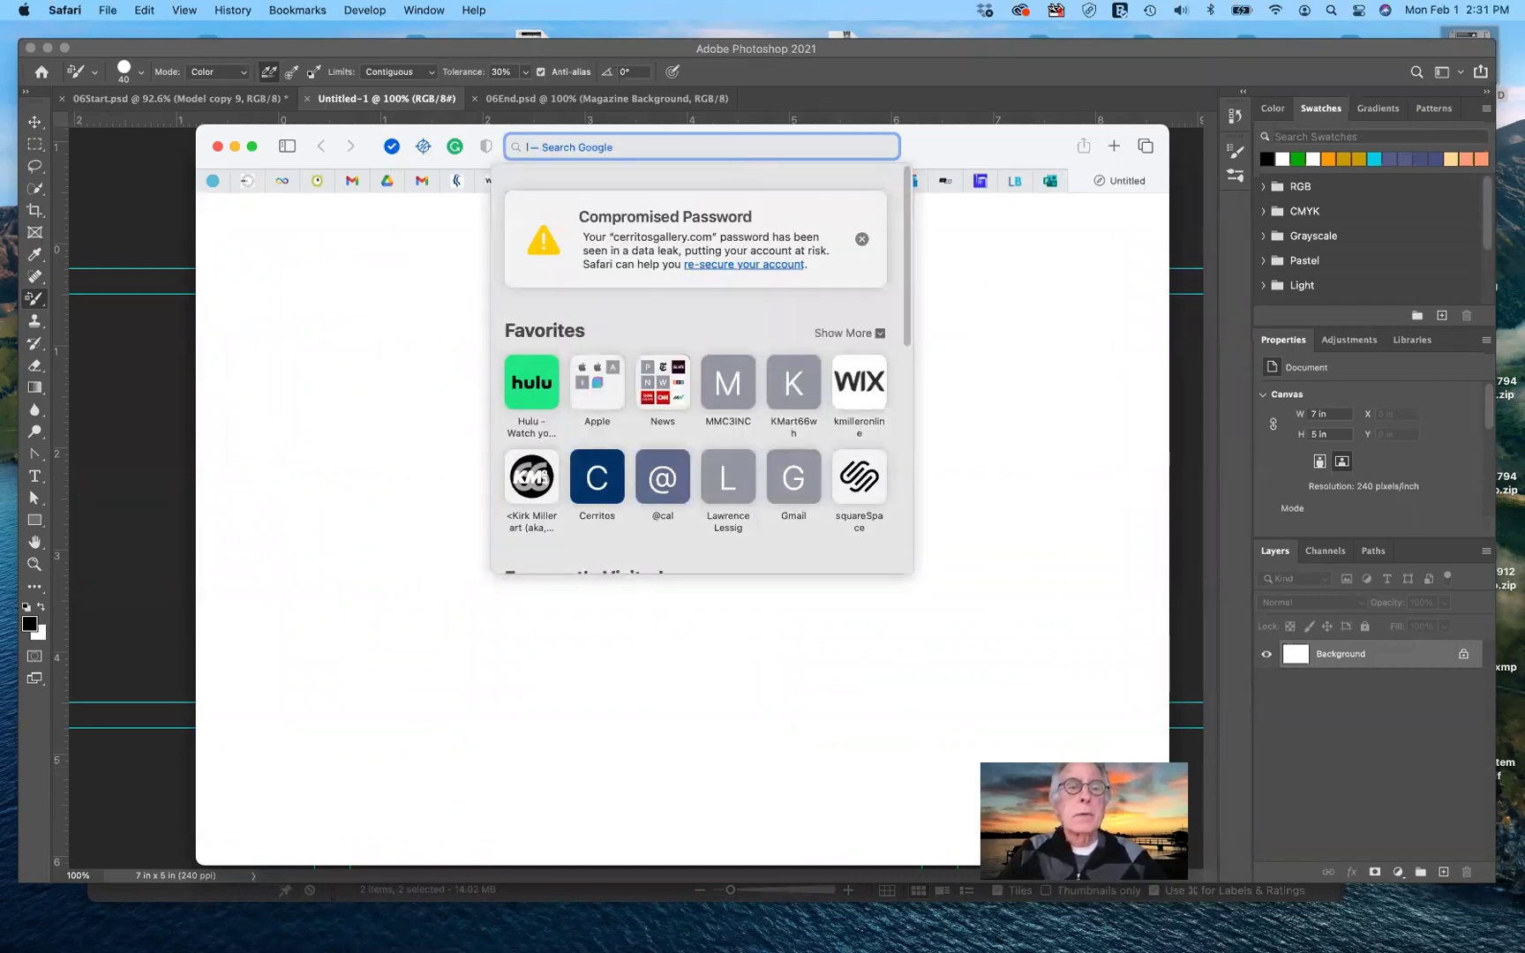
pyautogui.write('l')
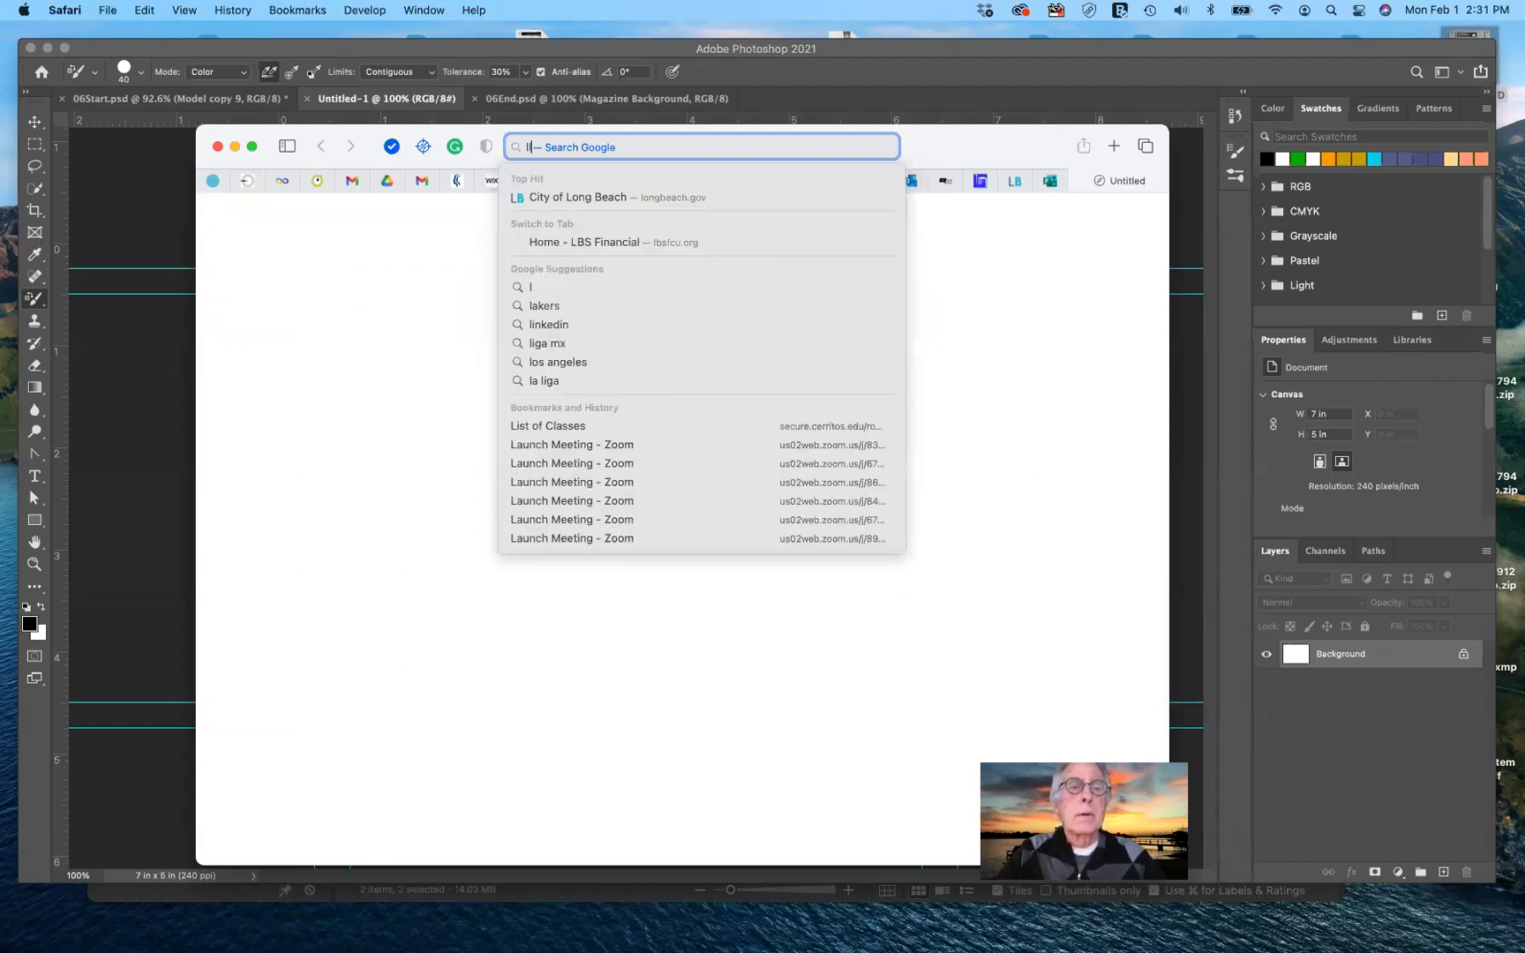
pyautogui.write('la')
pyautogui.press('BackSpace')
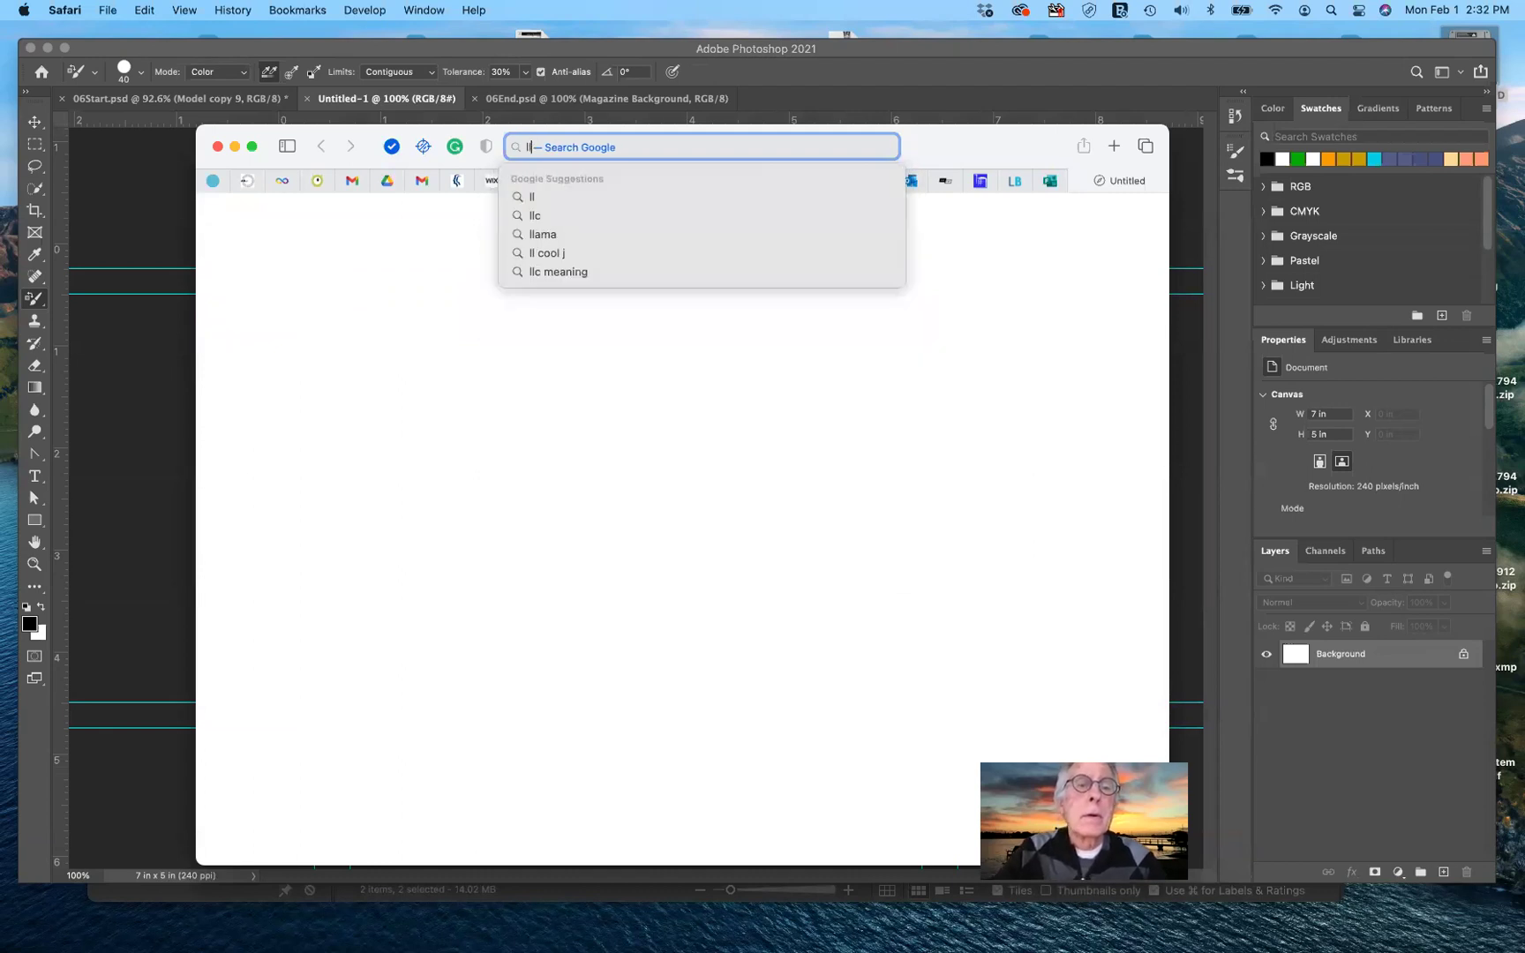
pyautogui.press('BackSpace')
pyautogui.write('am')
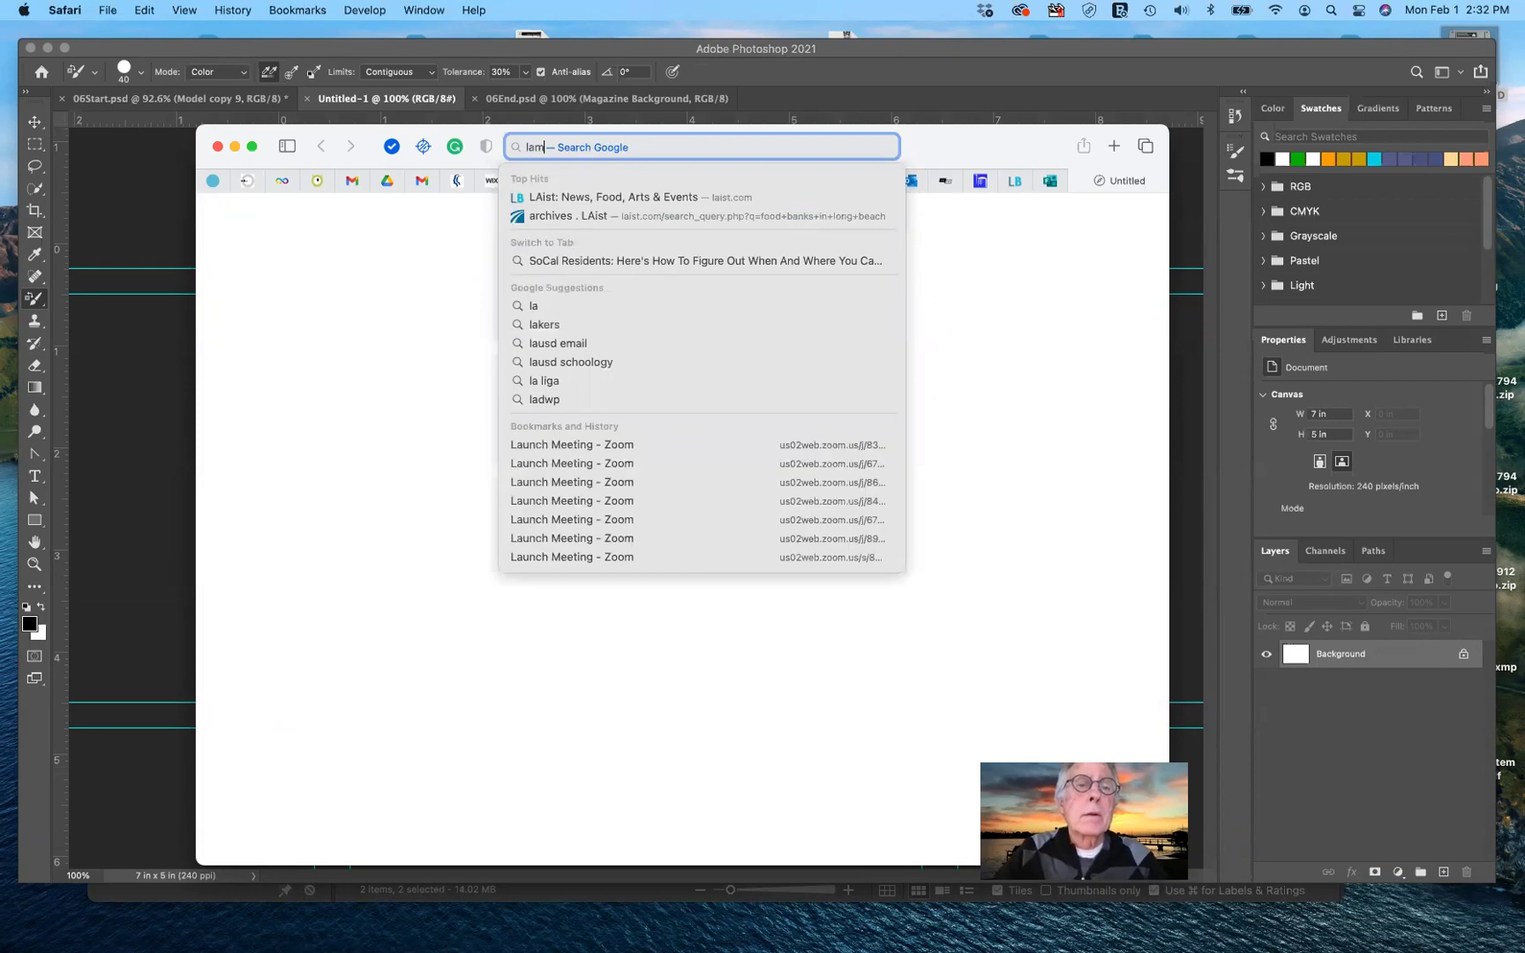
pyautogui.write('n')
pyautogui.press('BackSpace')
pyautogui.press('BackSpace')
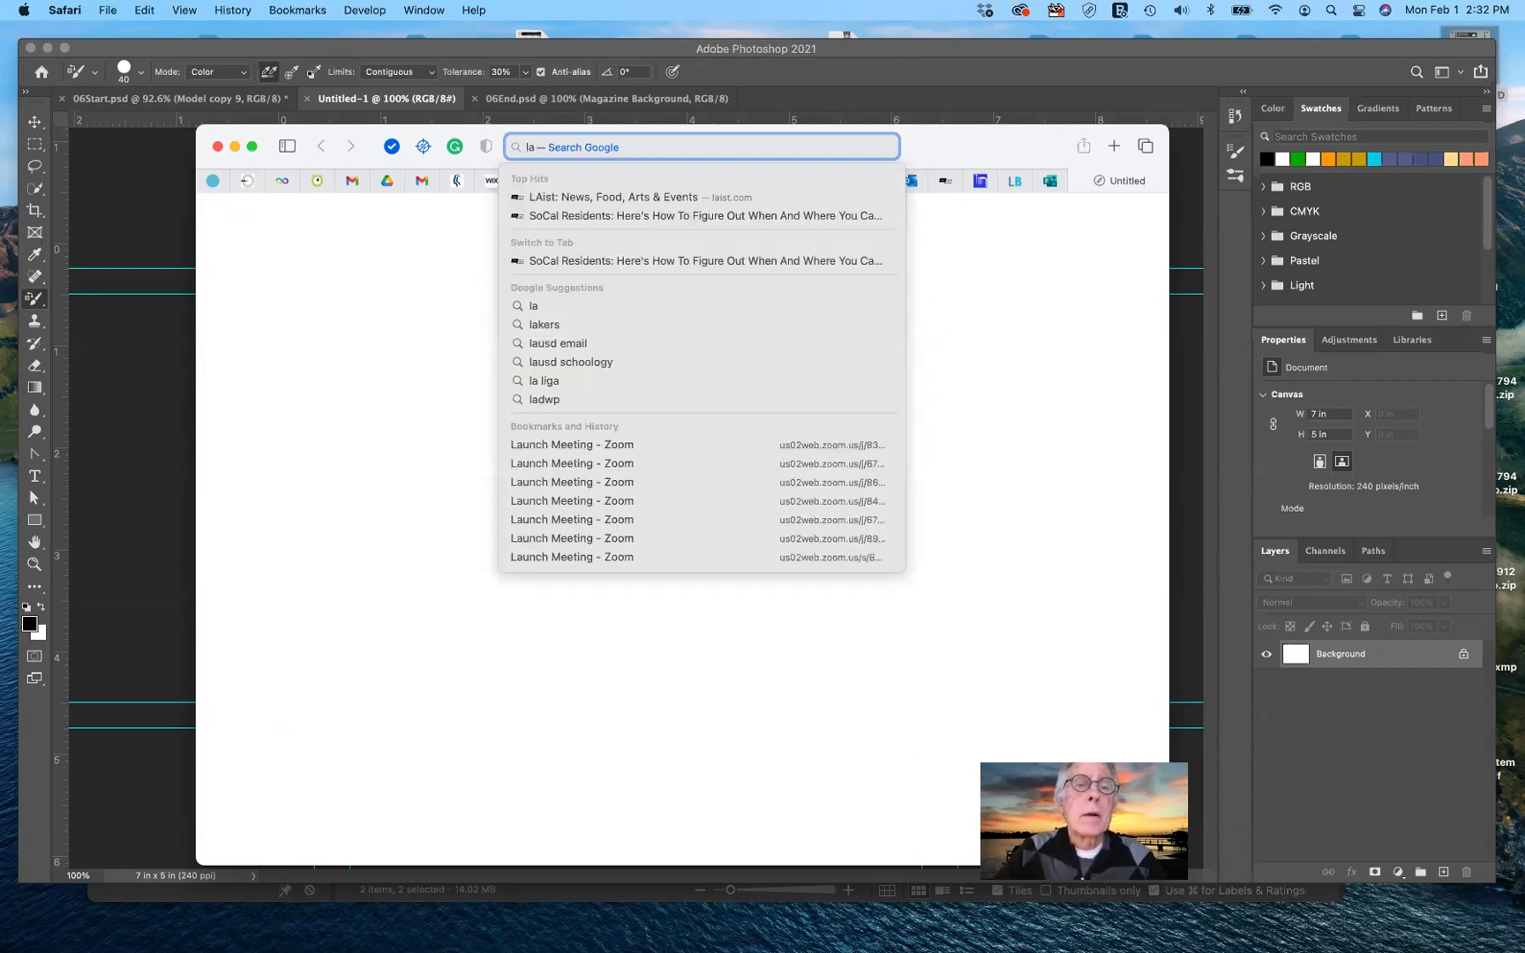
pyautogui.write('nd')
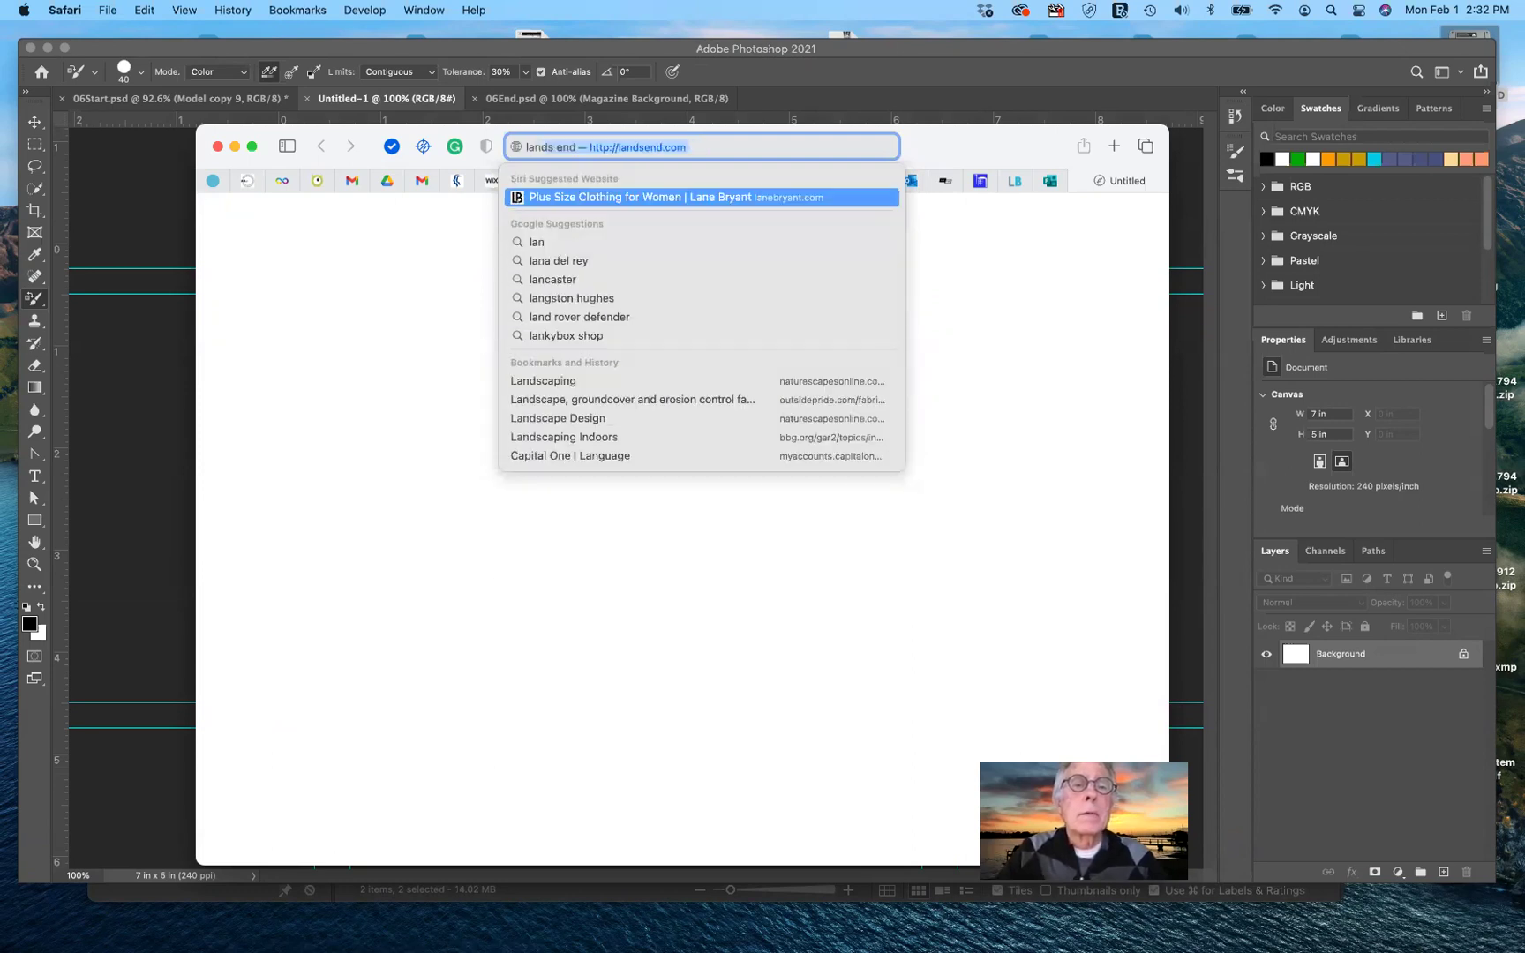
pyautogui.write('sca')
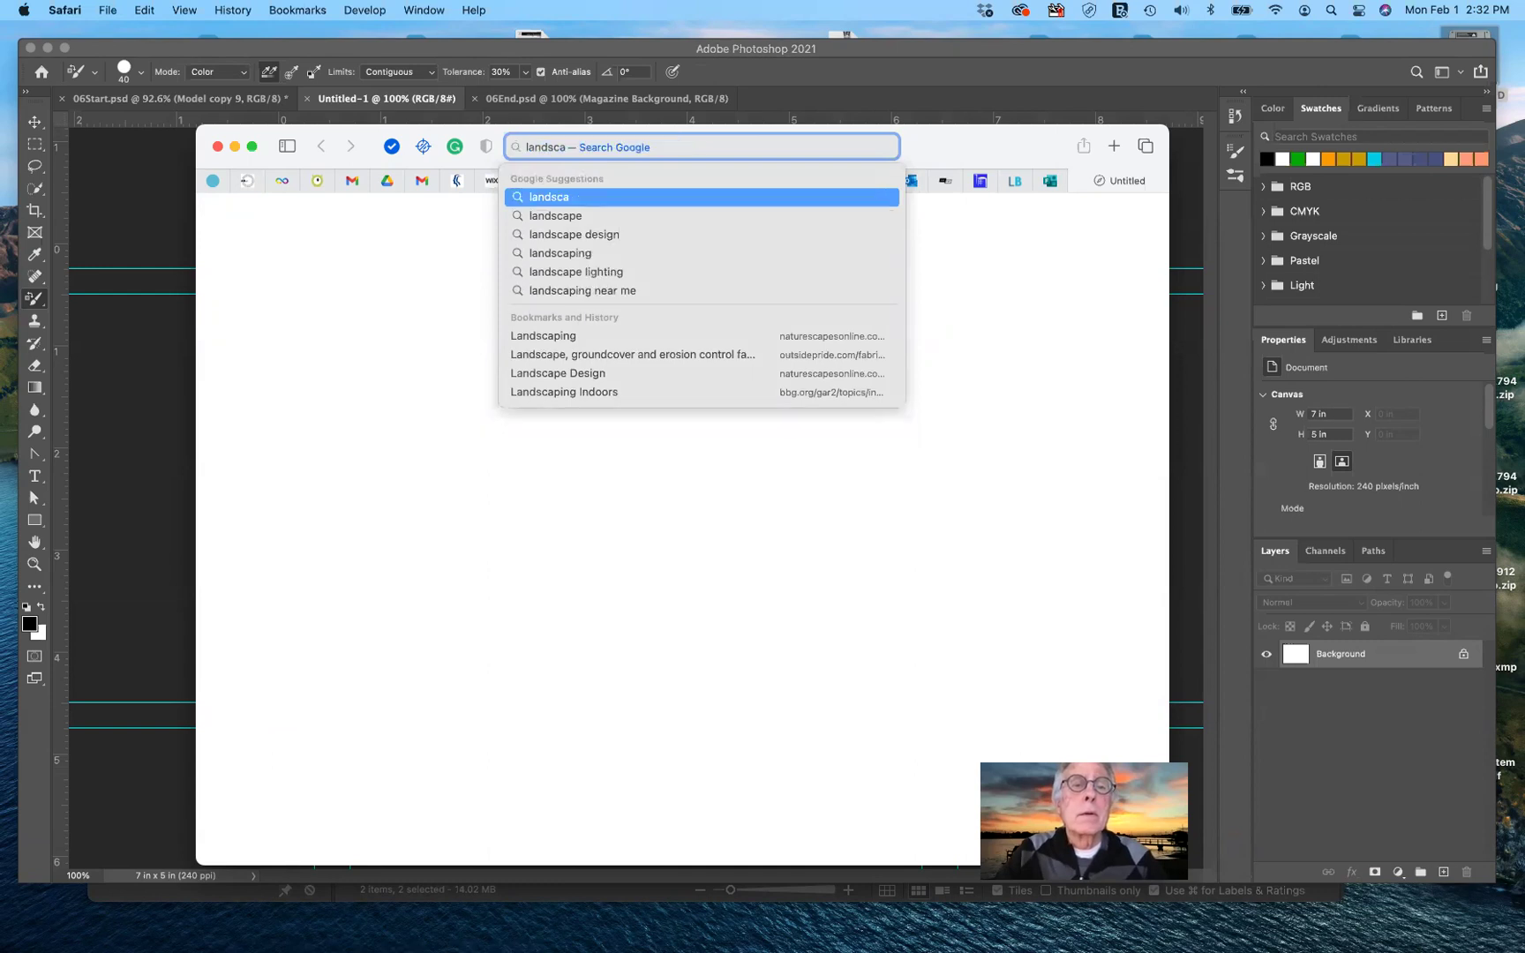
pyautogui.write('pes')
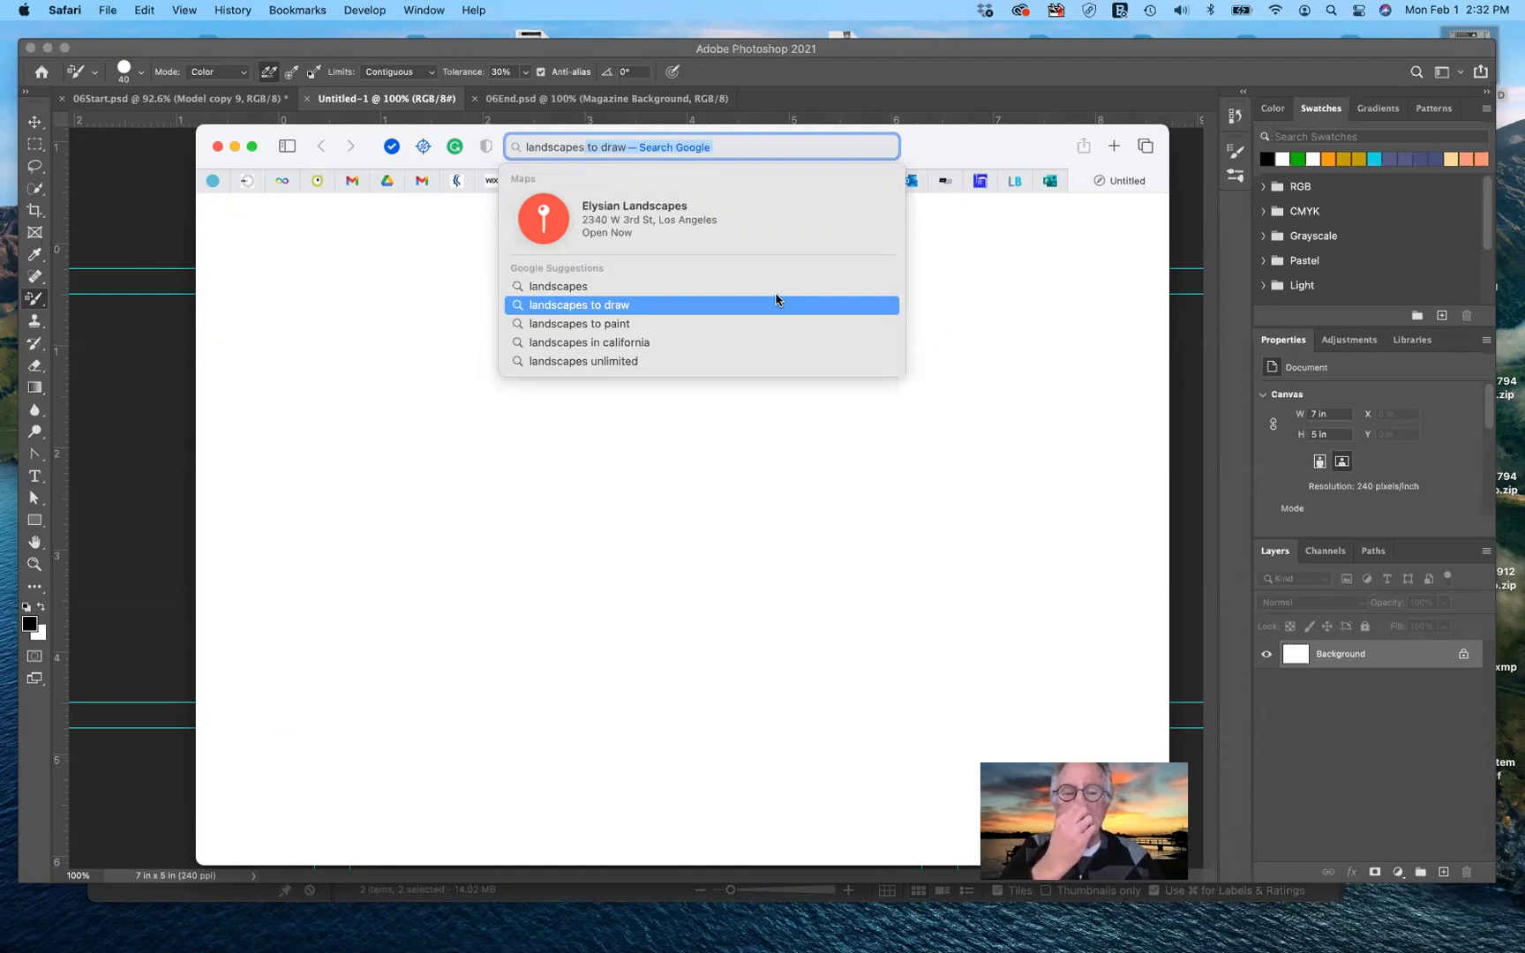
pyautogui.click(775, 305)
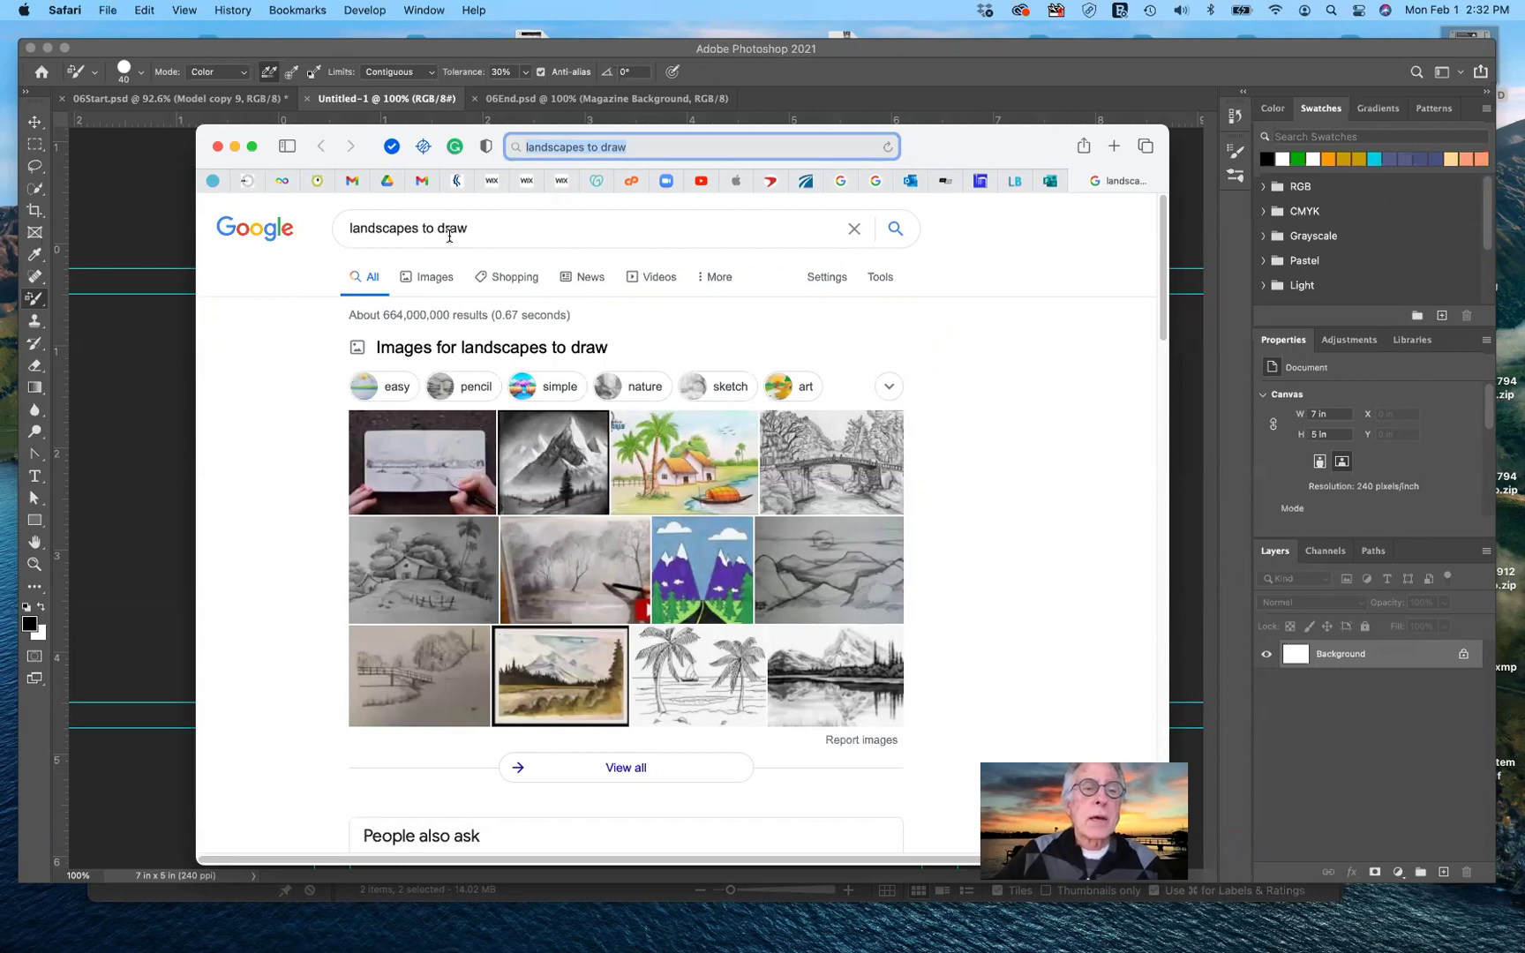
pyautogui.click(643, 148)
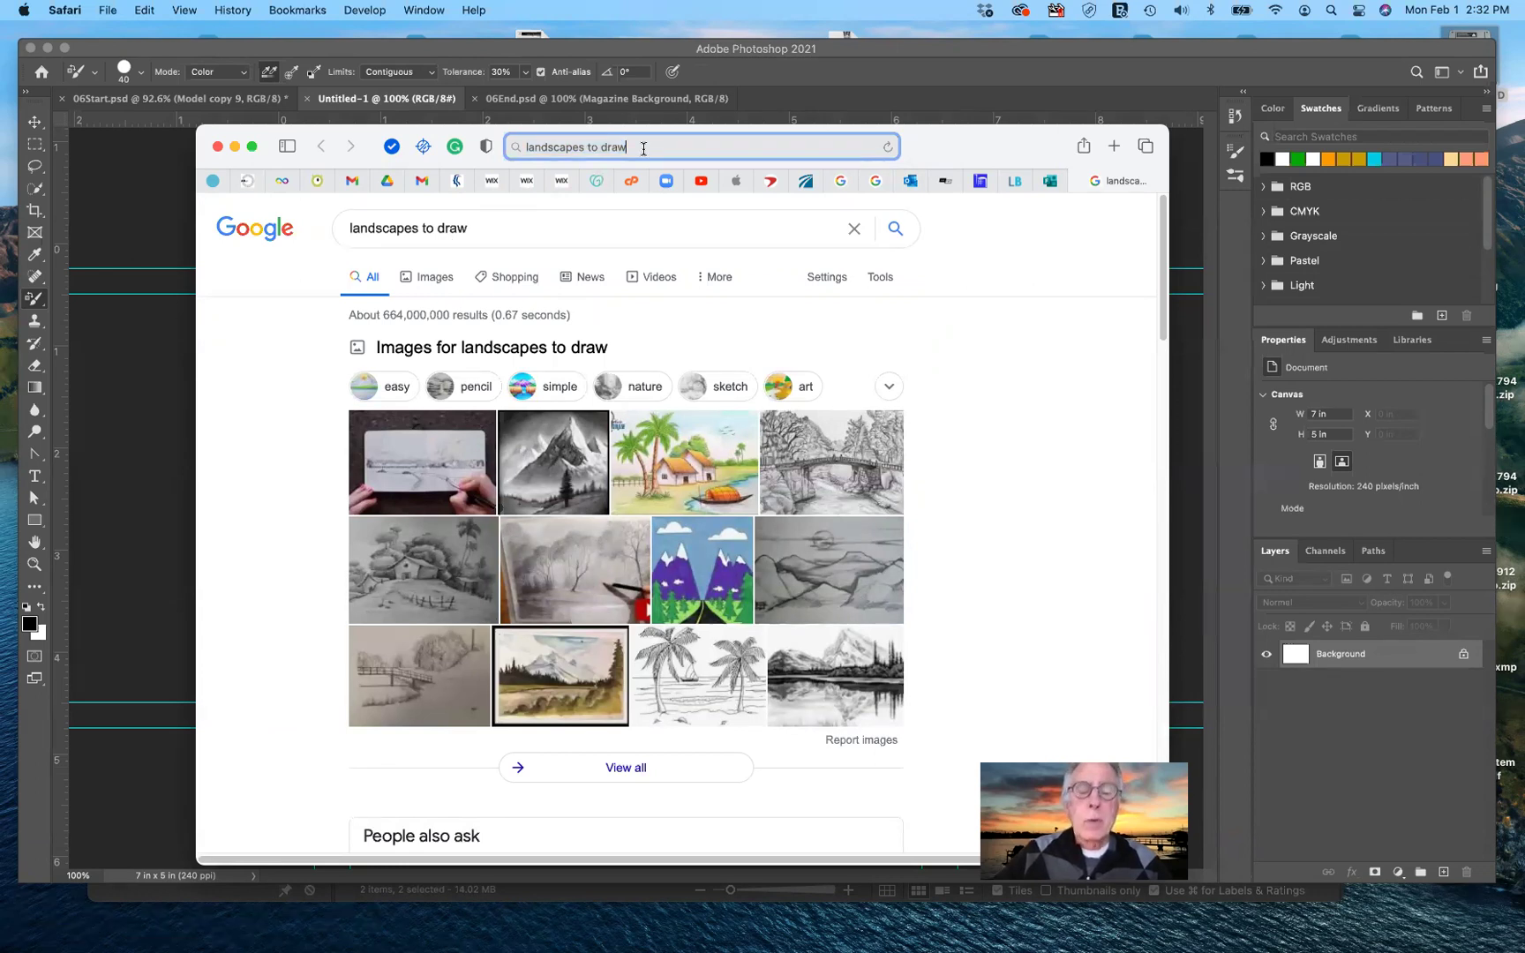
pyautogui.press('BackSpace')
pyautogui.press('BackSpace')
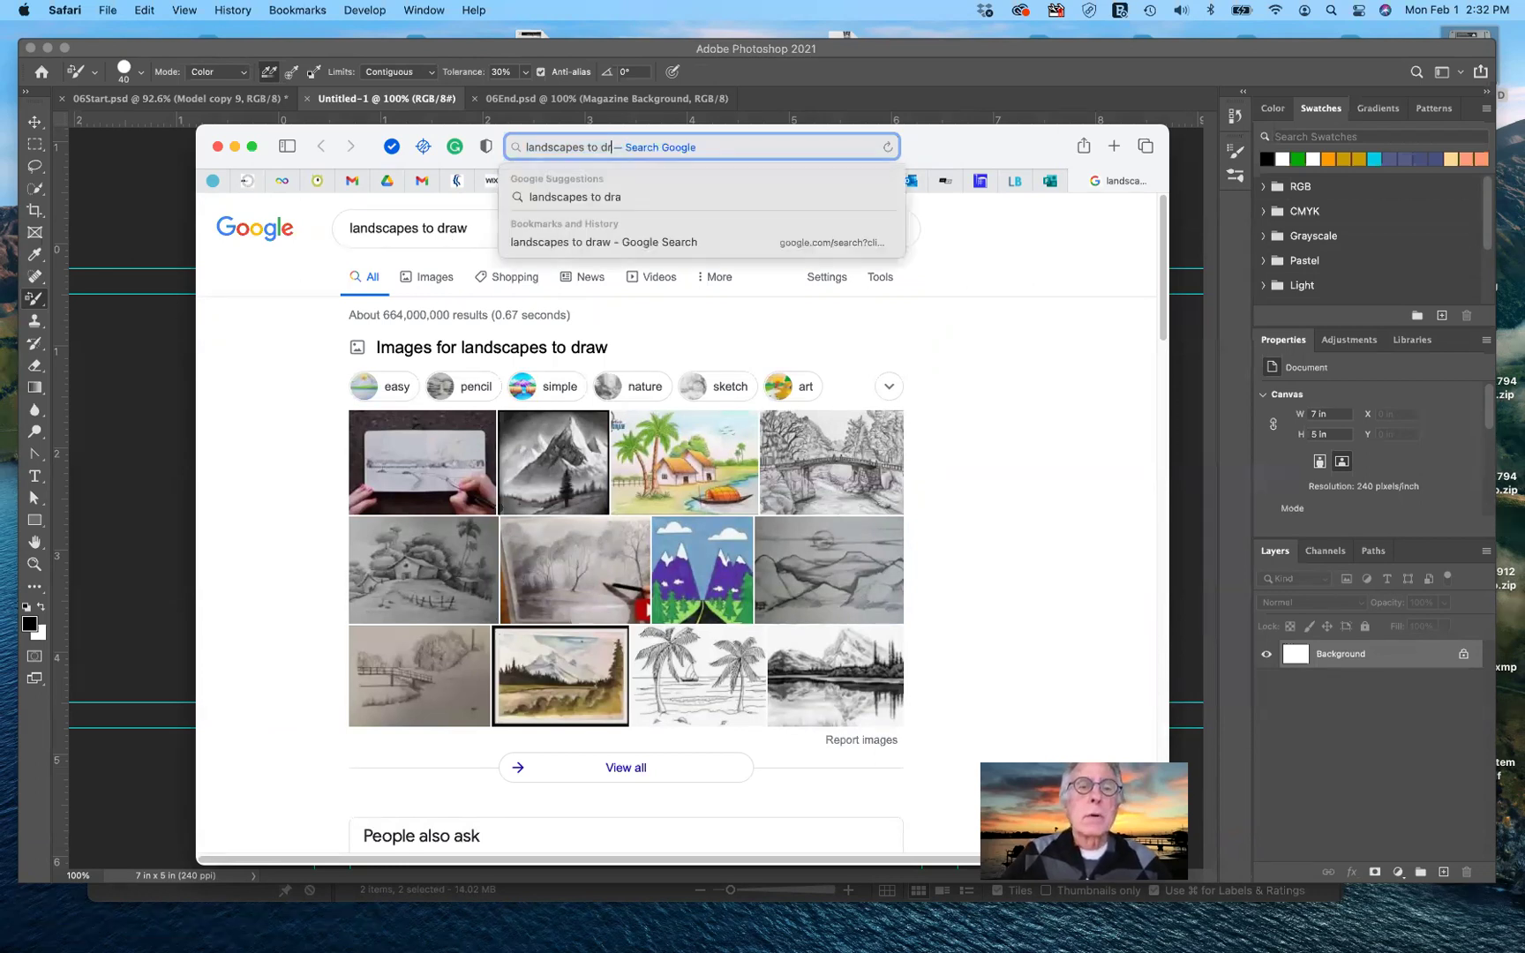
pyautogui.press('BackSpace')
pyautogui.press('BackSpace')
pyautogui.press('BackSpace')
pyautogui.press('BackSpace')
pyautogui.press('BackSpace')
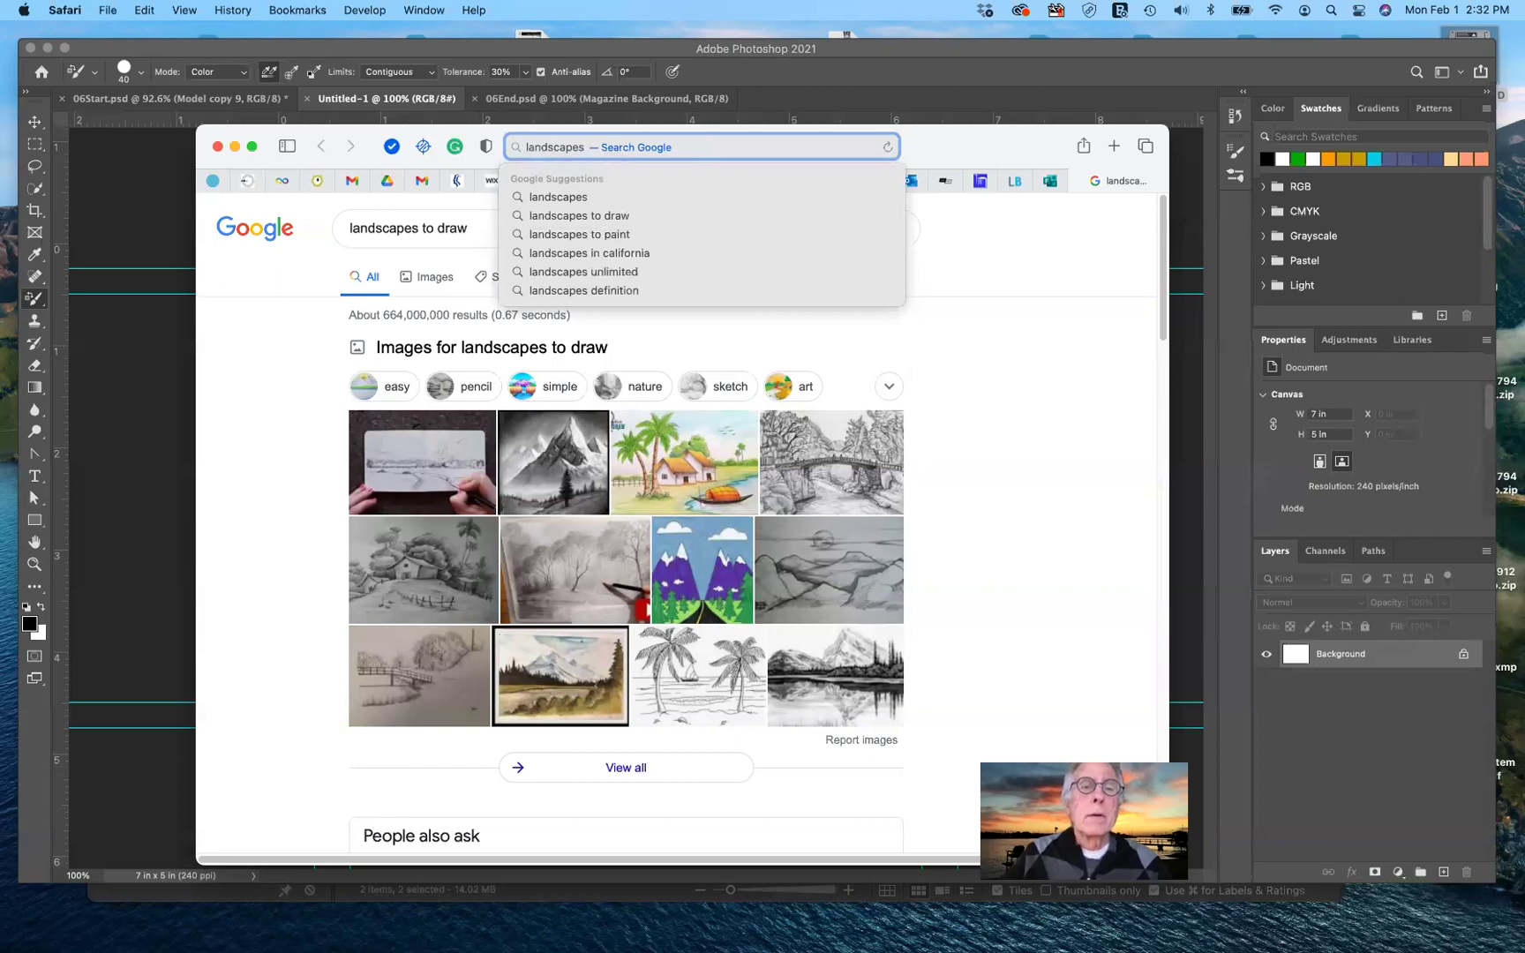
pyautogui.press('BackSpace')
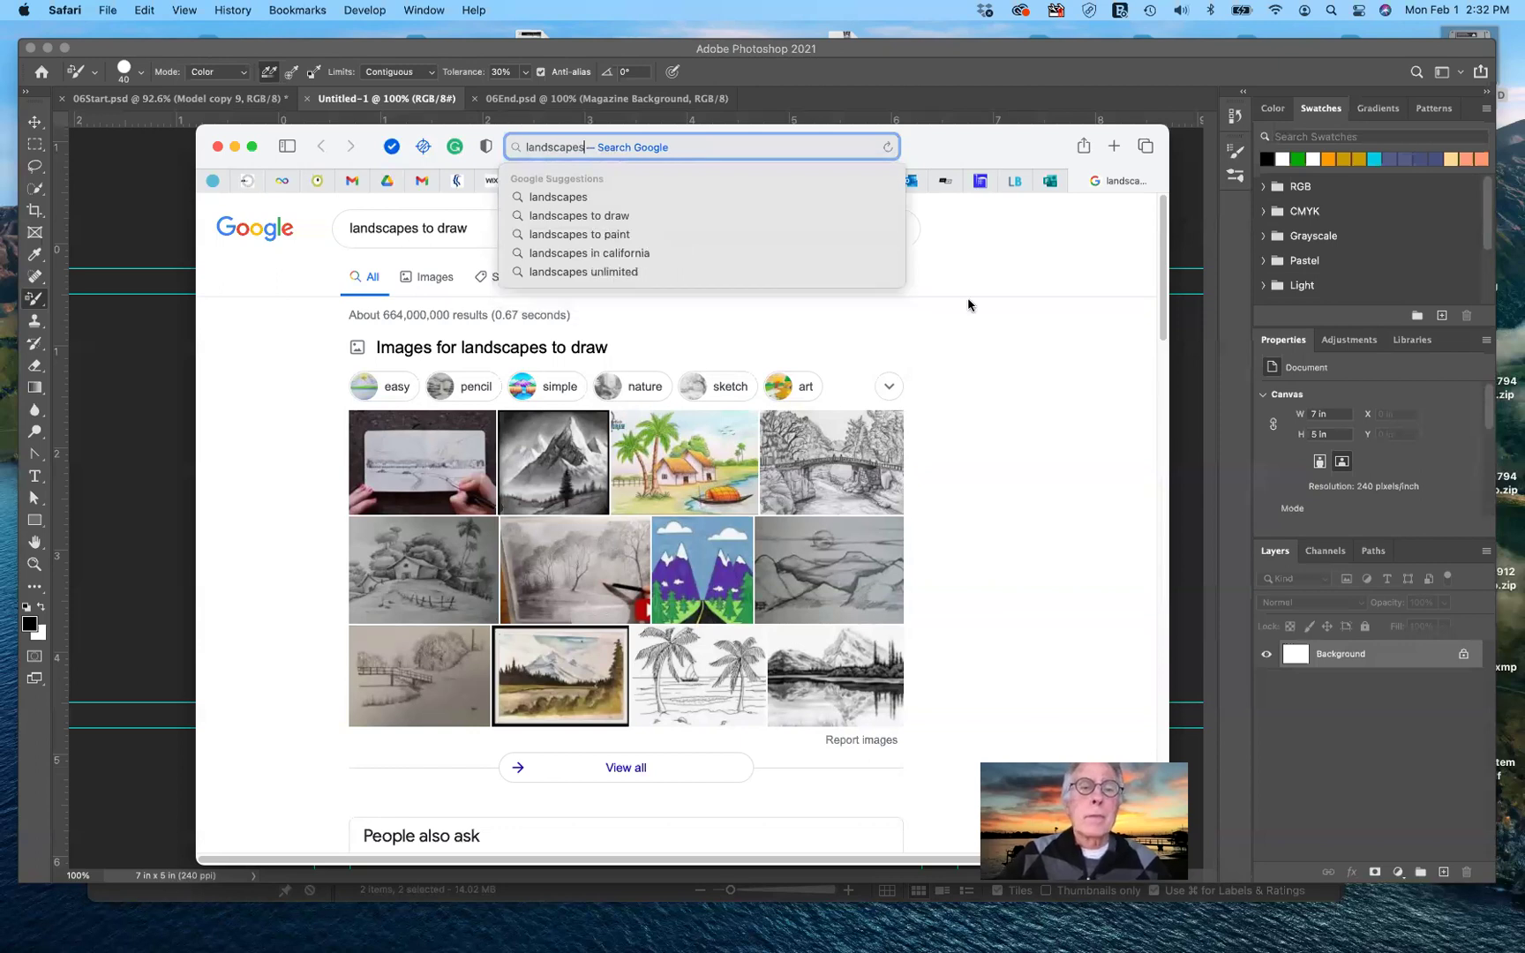
pyautogui.click(633, 311)
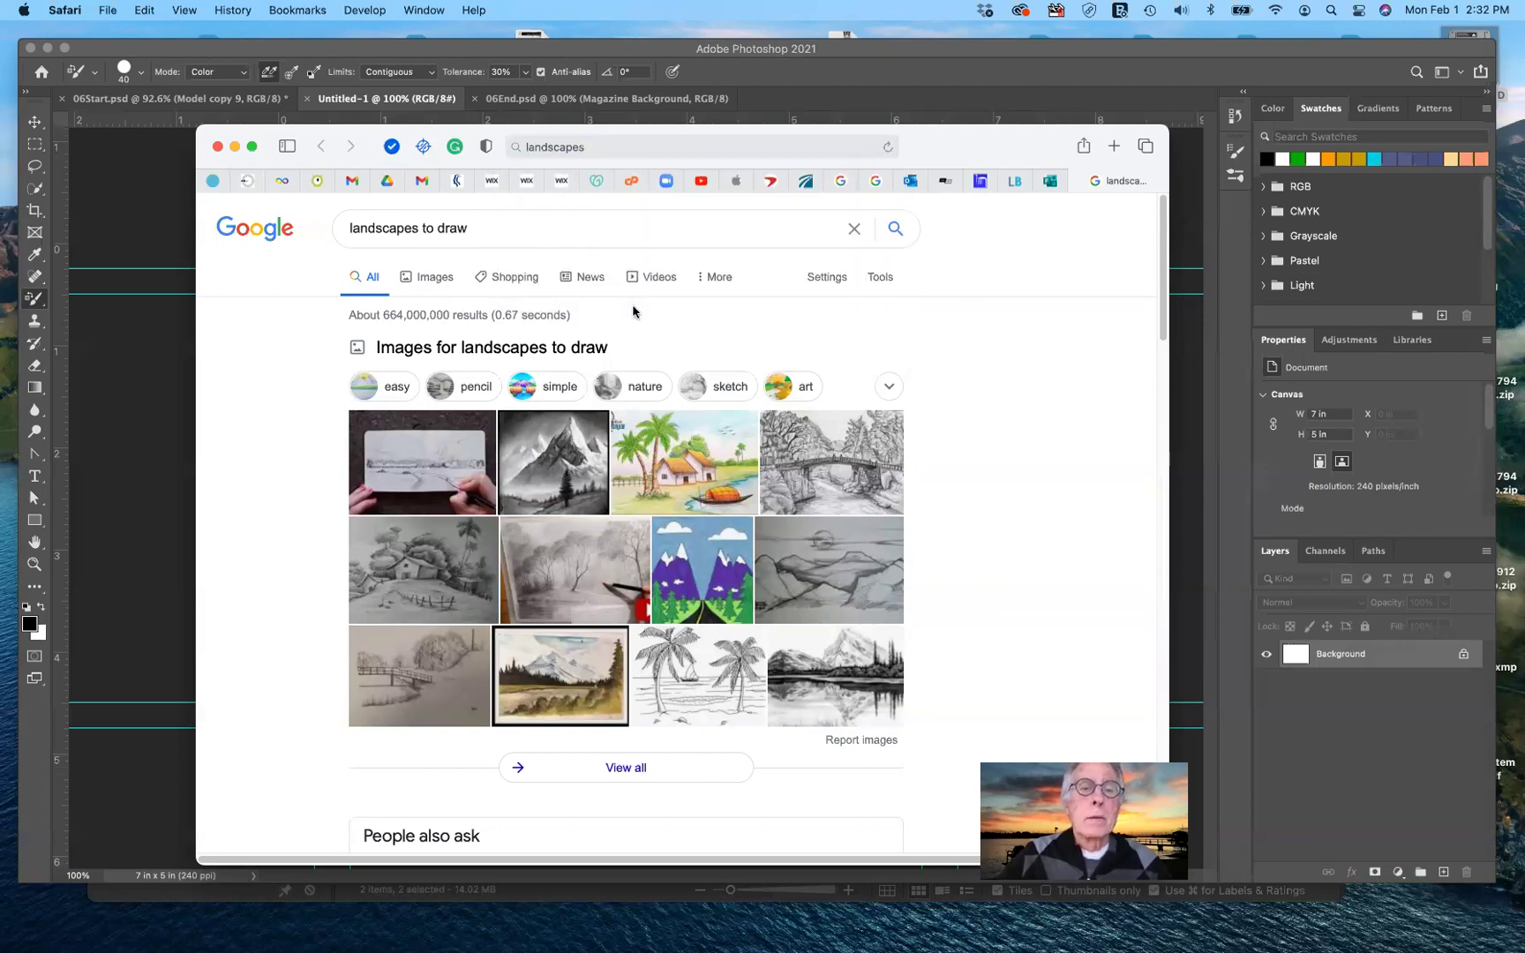
# - Show the image results and shorten the search to "landscapes"
pyautogui.click(429, 279)
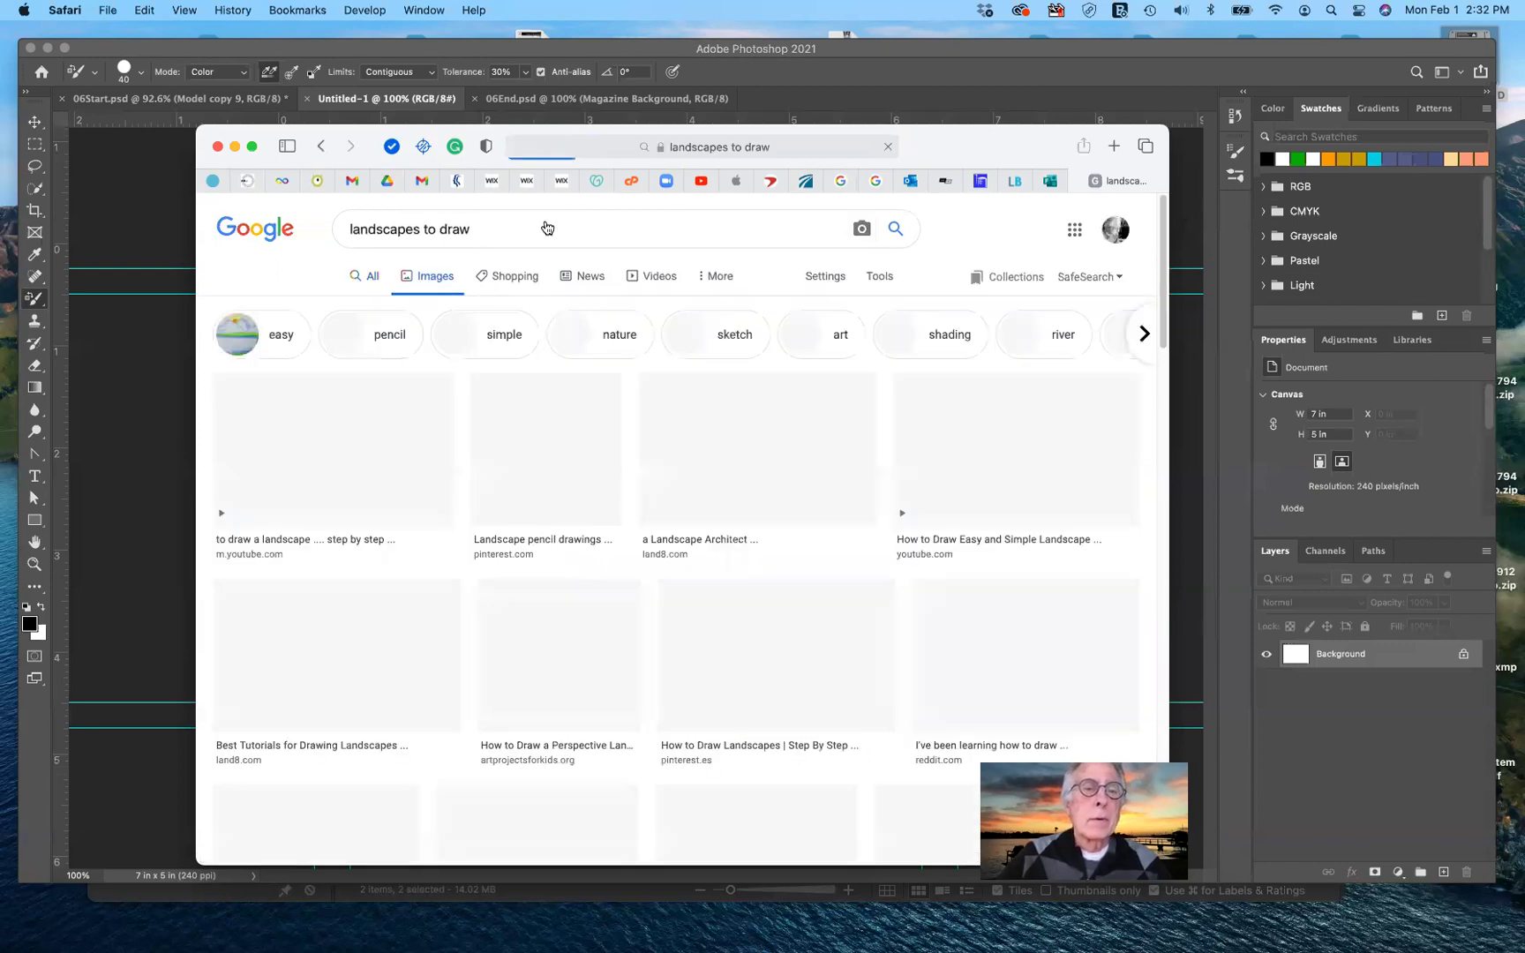
pyautogui.click(484, 228)
pyautogui.press('BackSpace')
pyautogui.press('BackSpace')
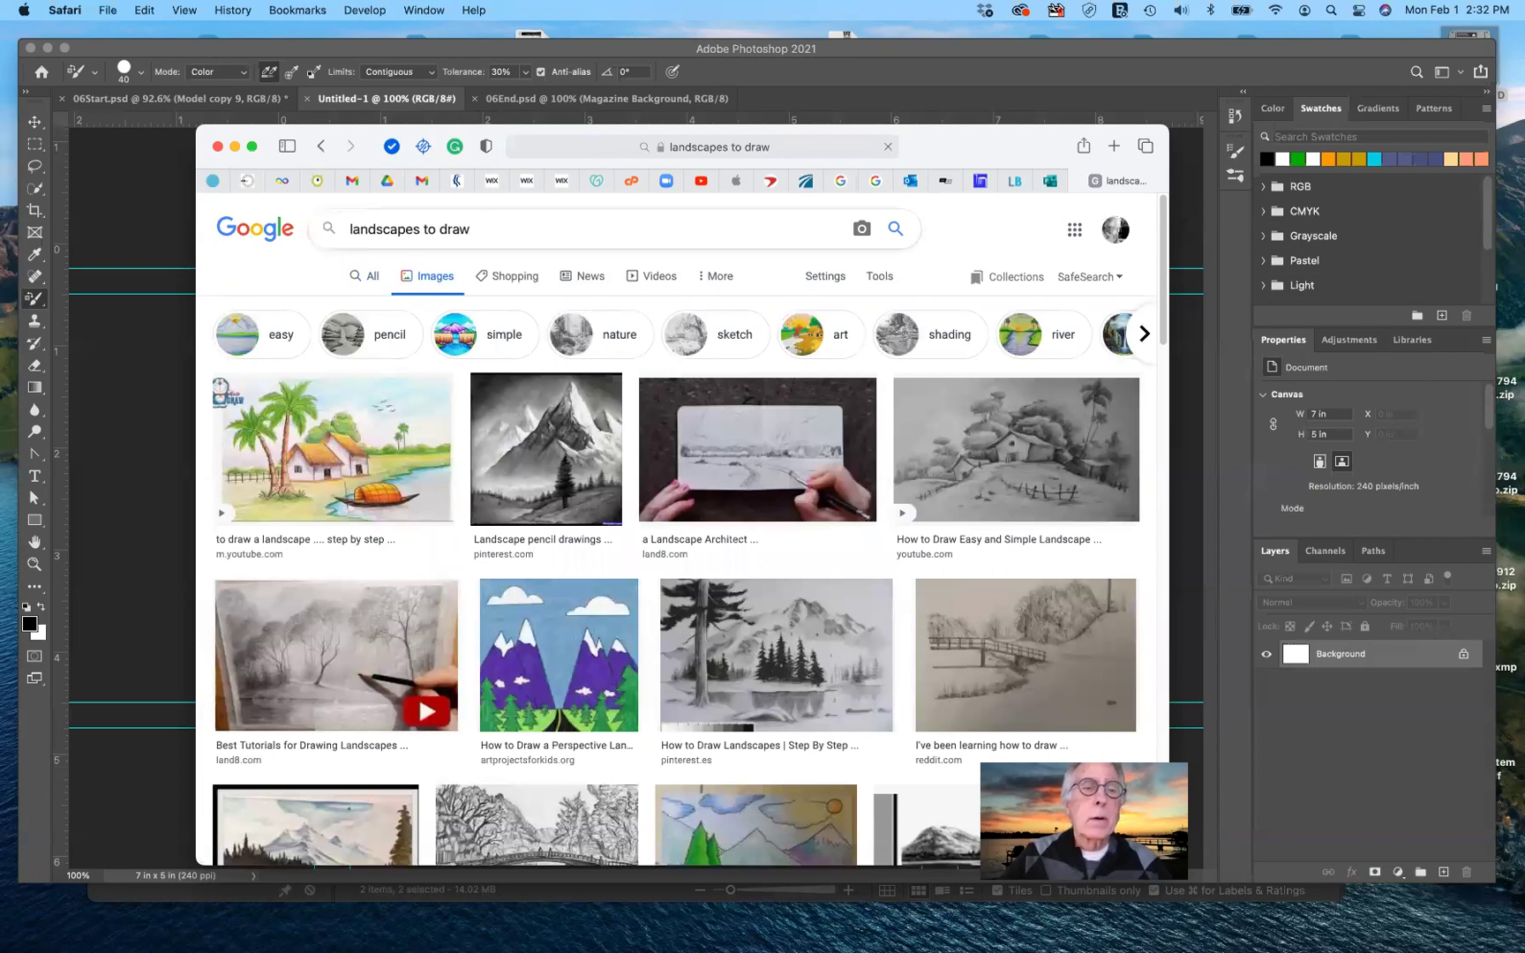
pyautogui.press('BackSpace')
pyautogui.press('BackSpace')
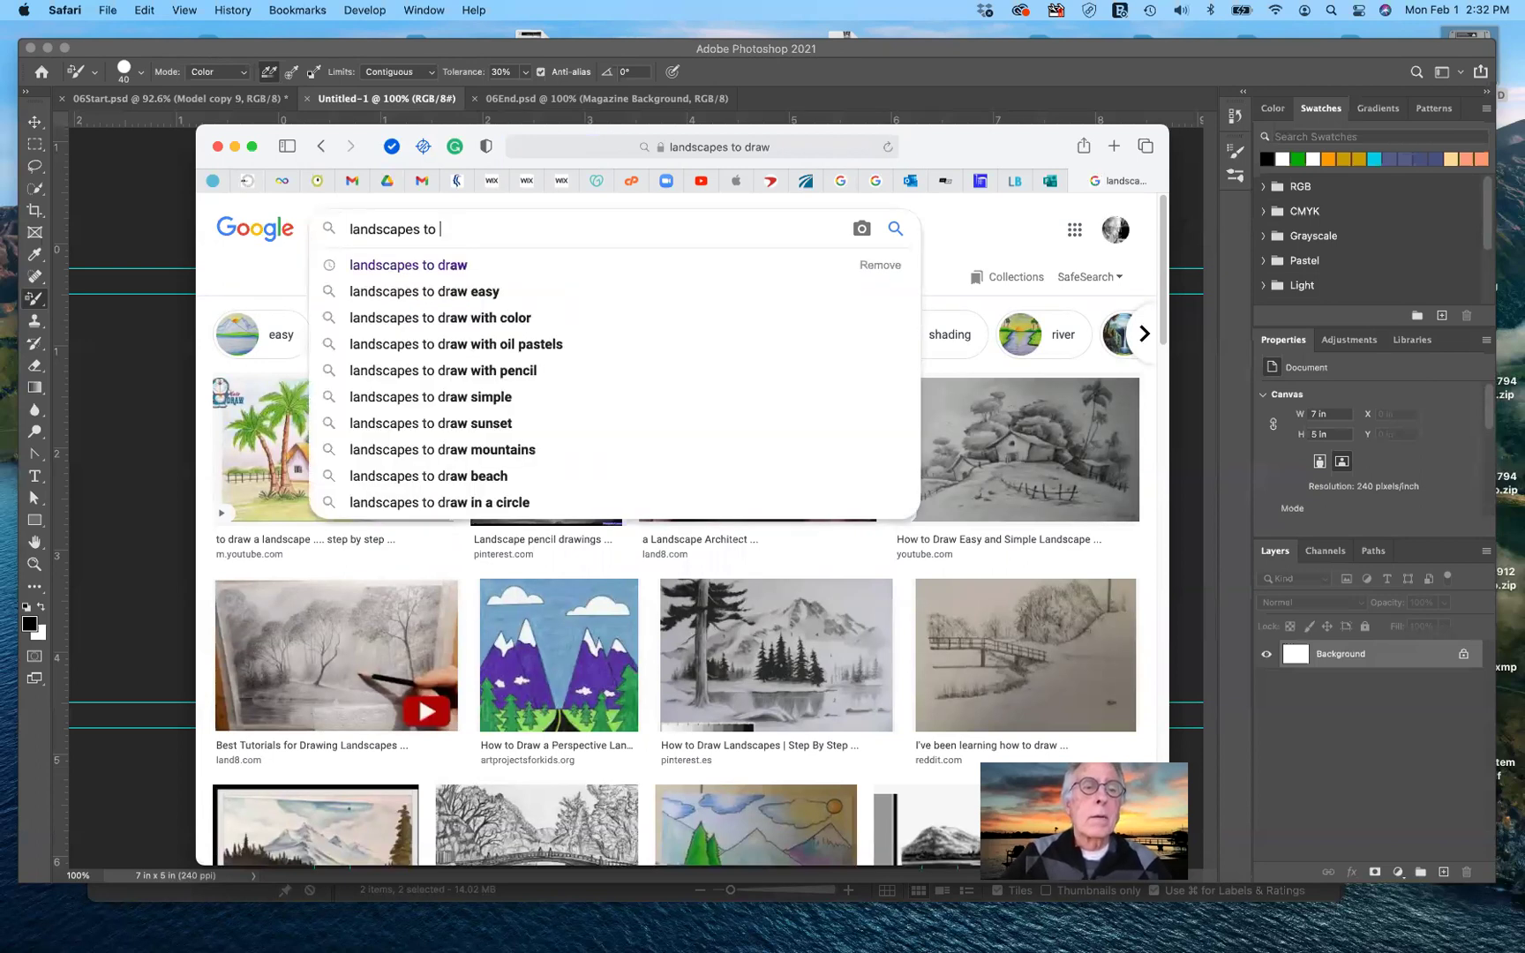
pyautogui.press('BackSpace')
pyautogui.press('BackSpace')
pyautogui.press('BackSpace')
pyautogui.press('BackSpace')
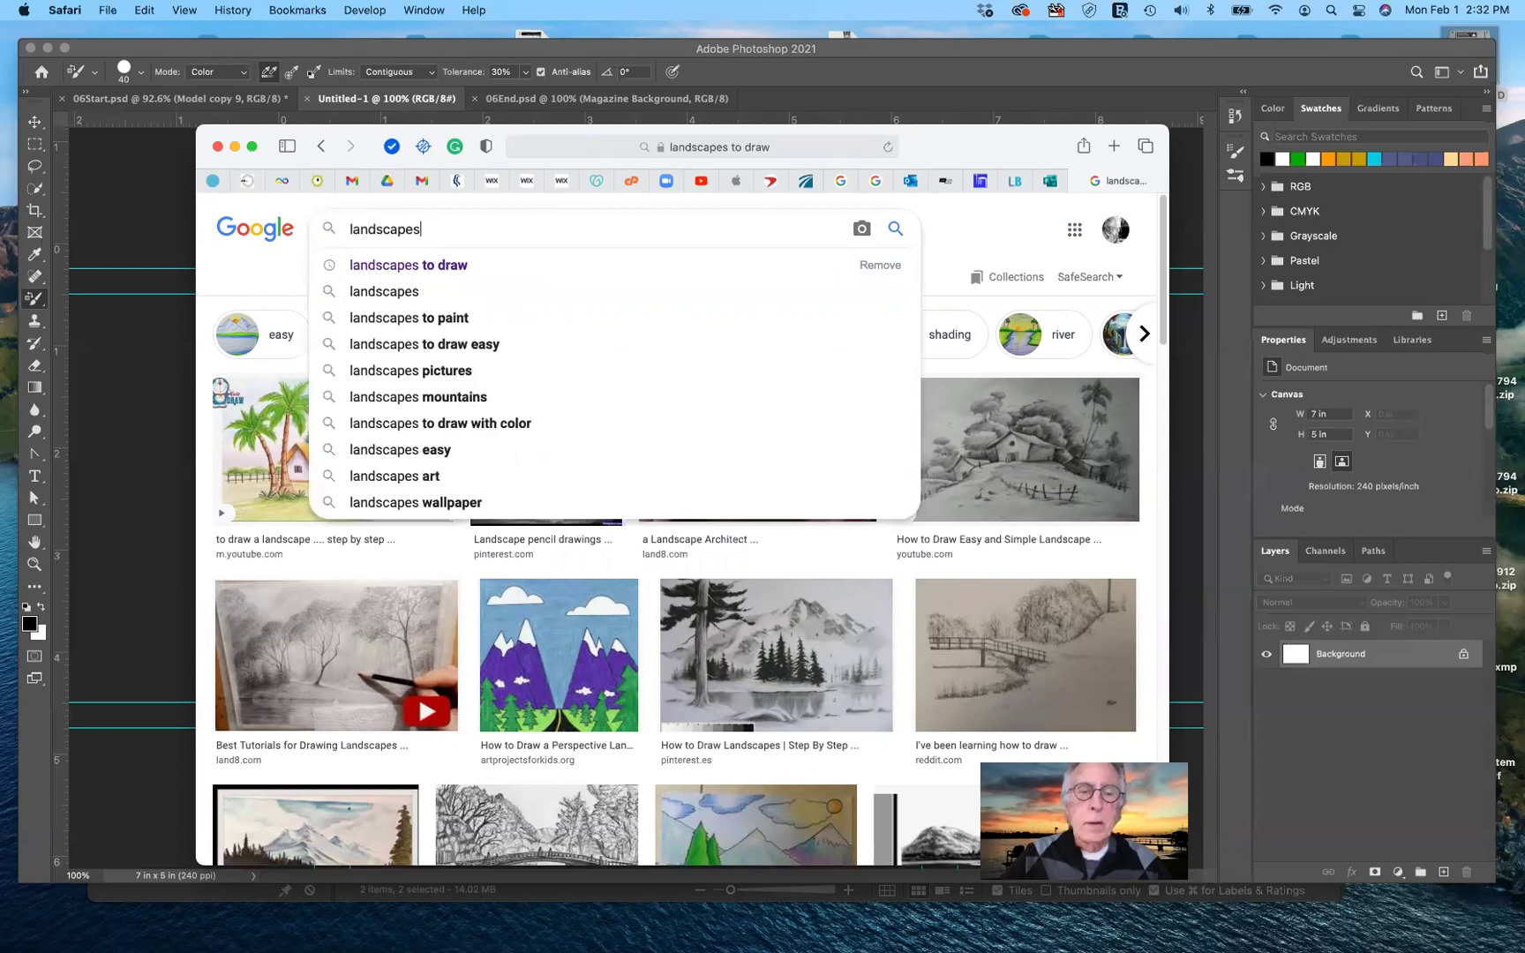
pyautogui.press('Return')
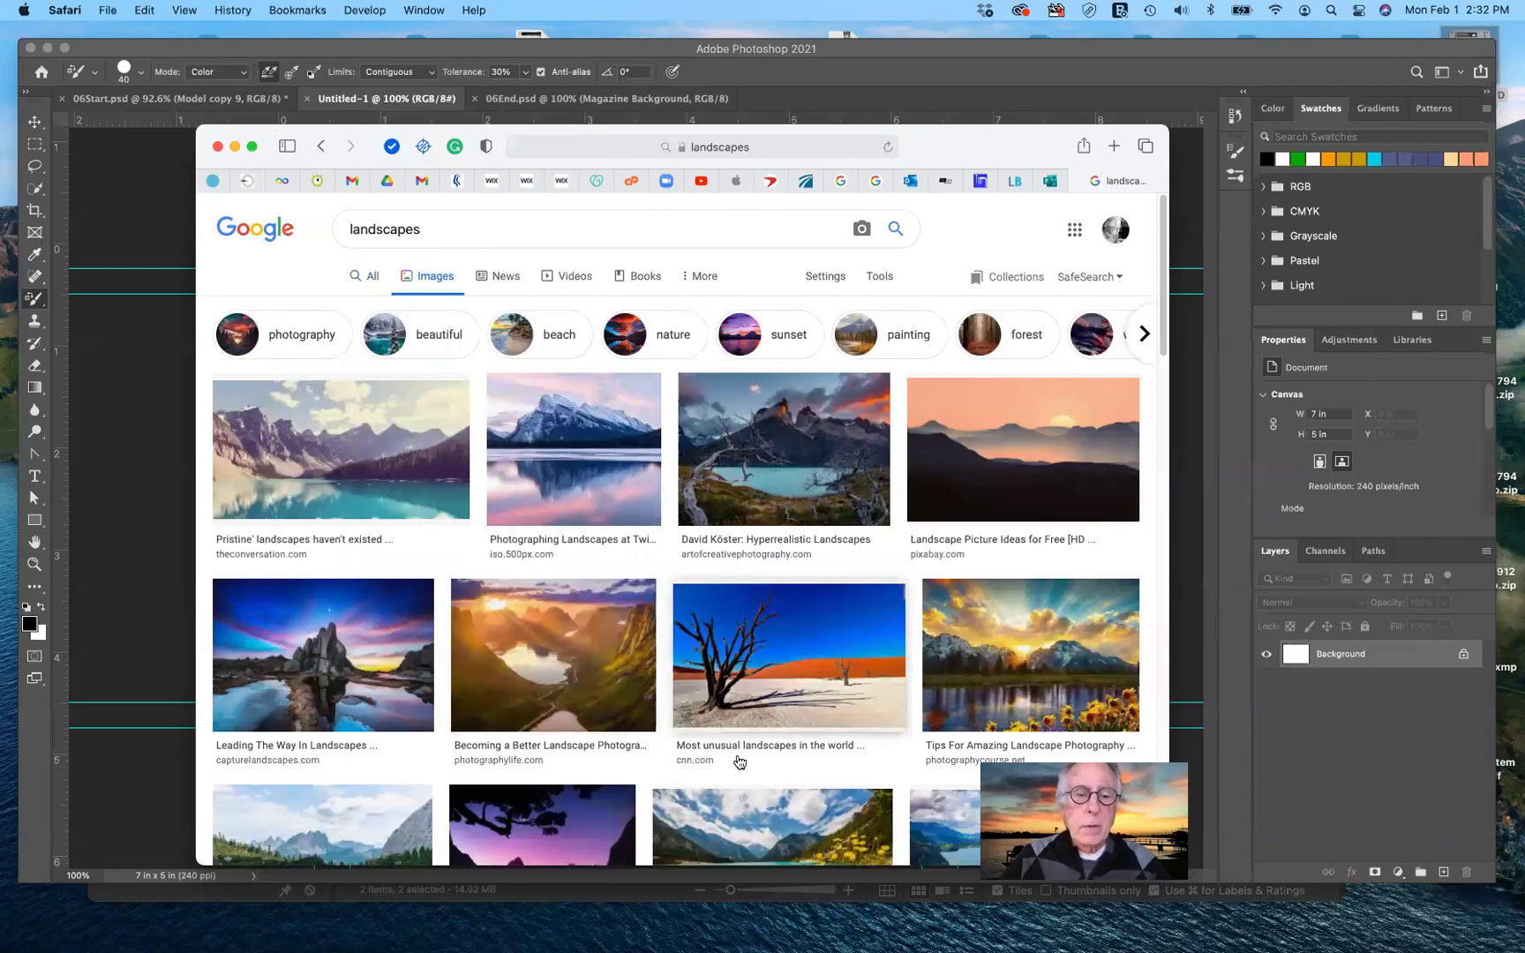
# - Look through the landscape image results for a photo suited to the new document
pyautogui.scroll(-6, 739, 762)
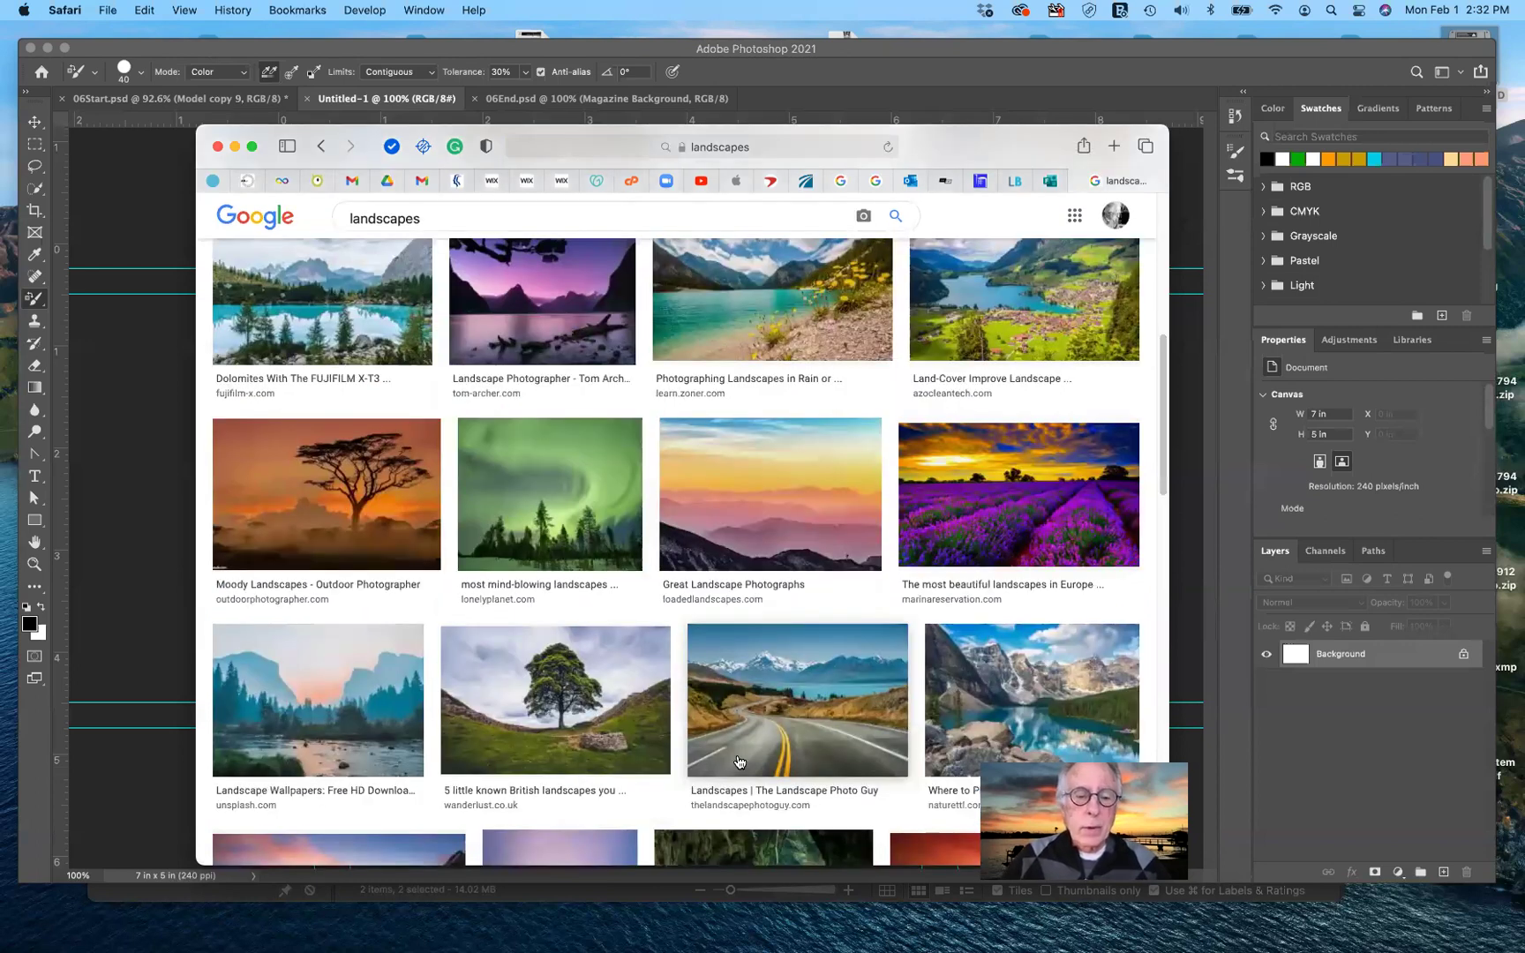
pyautogui.scroll(-2, 739, 763)
pyautogui.scroll(-4, 739, 762)
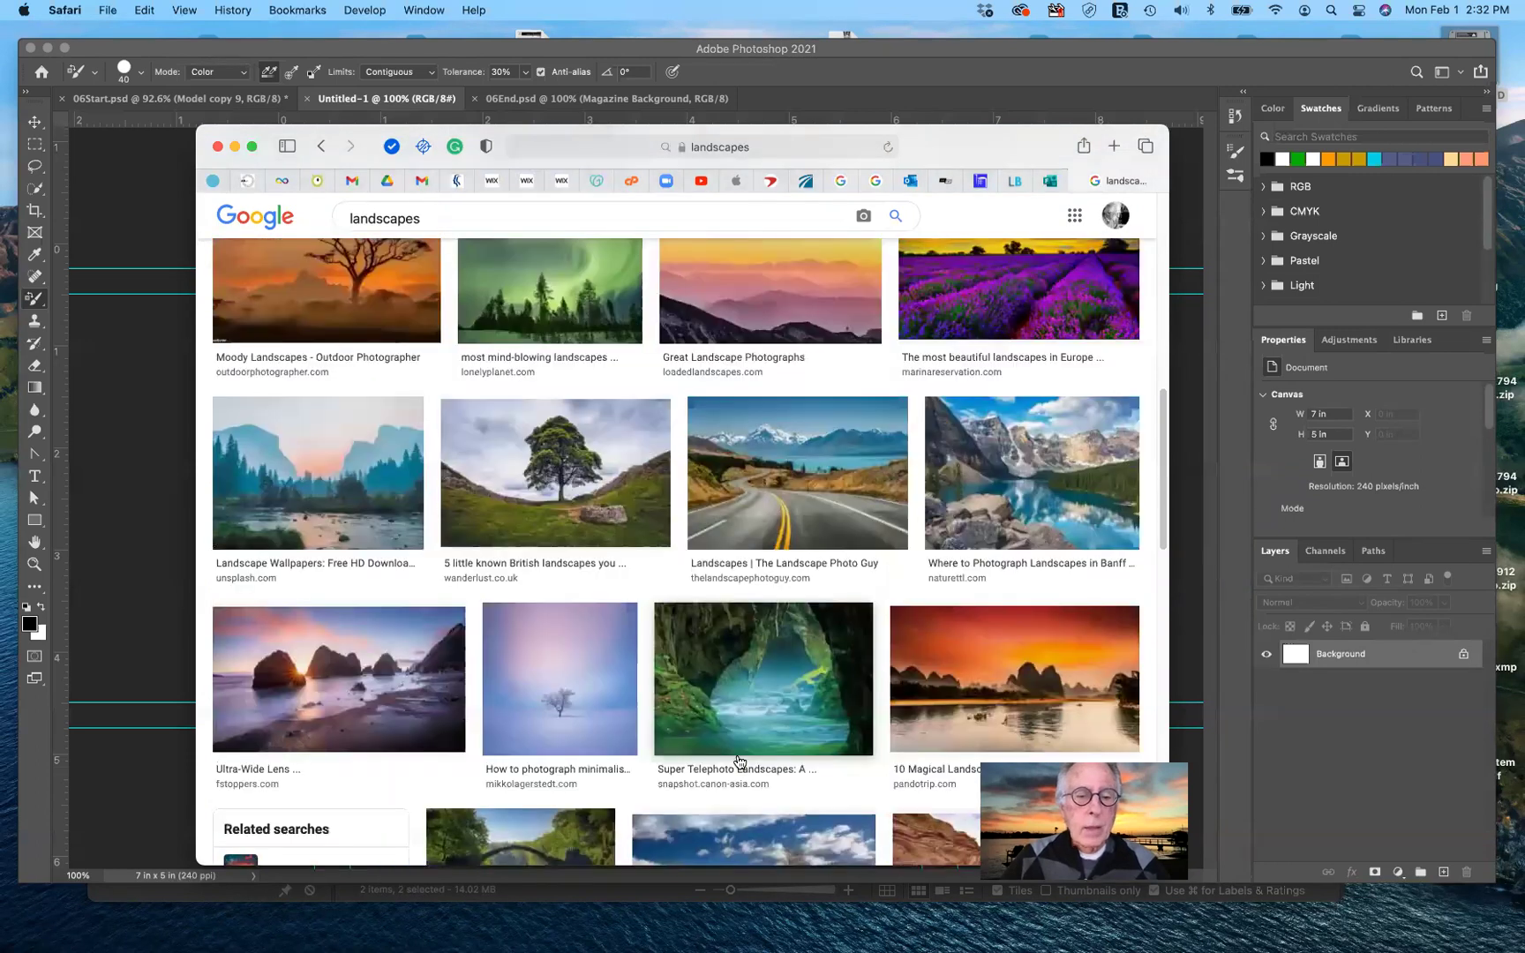
pyautogui.scroll(-3, 740, 763)
pyautogui.scroll(-5, 739, 762)
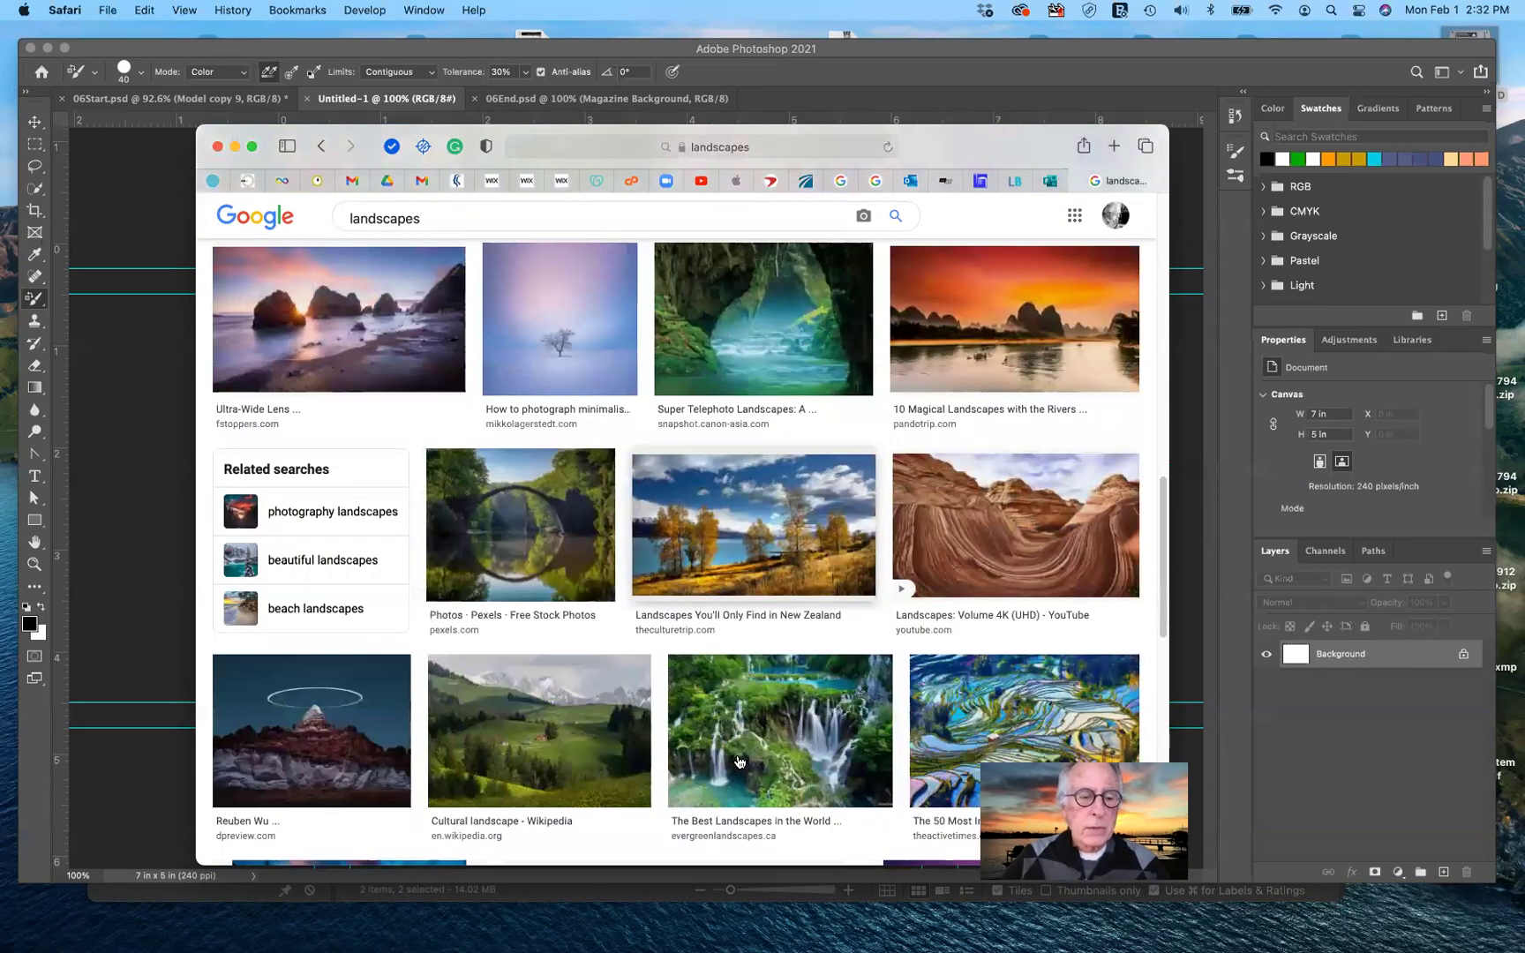
pyautogui.scroll(-7, 739, 763)
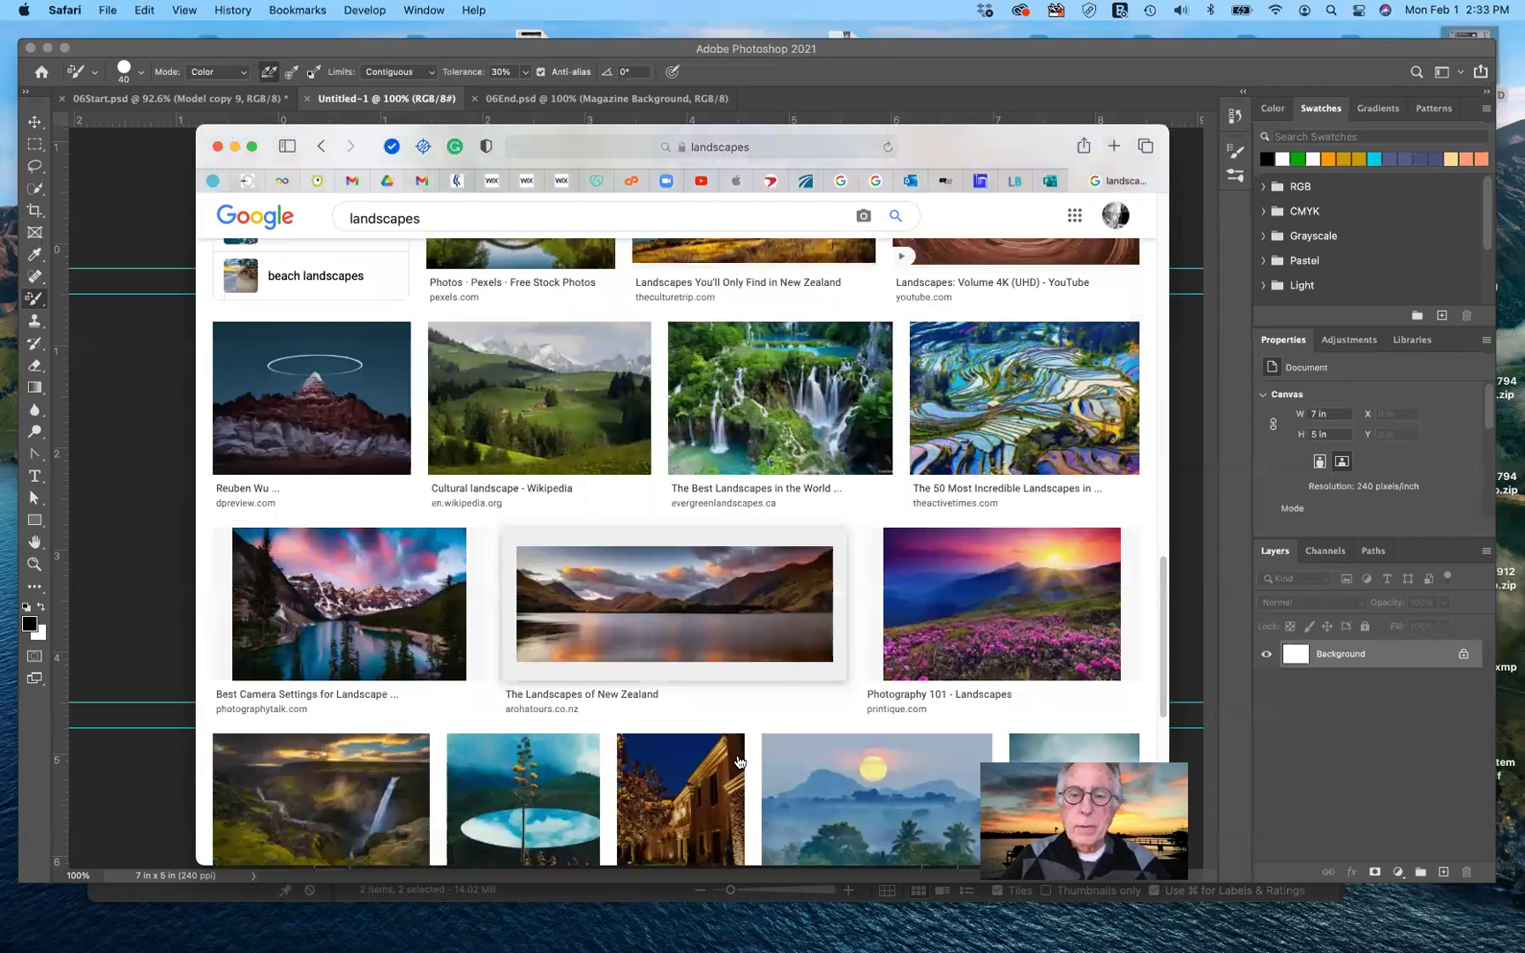
pyautogui.scroll(-3, 737, 759)
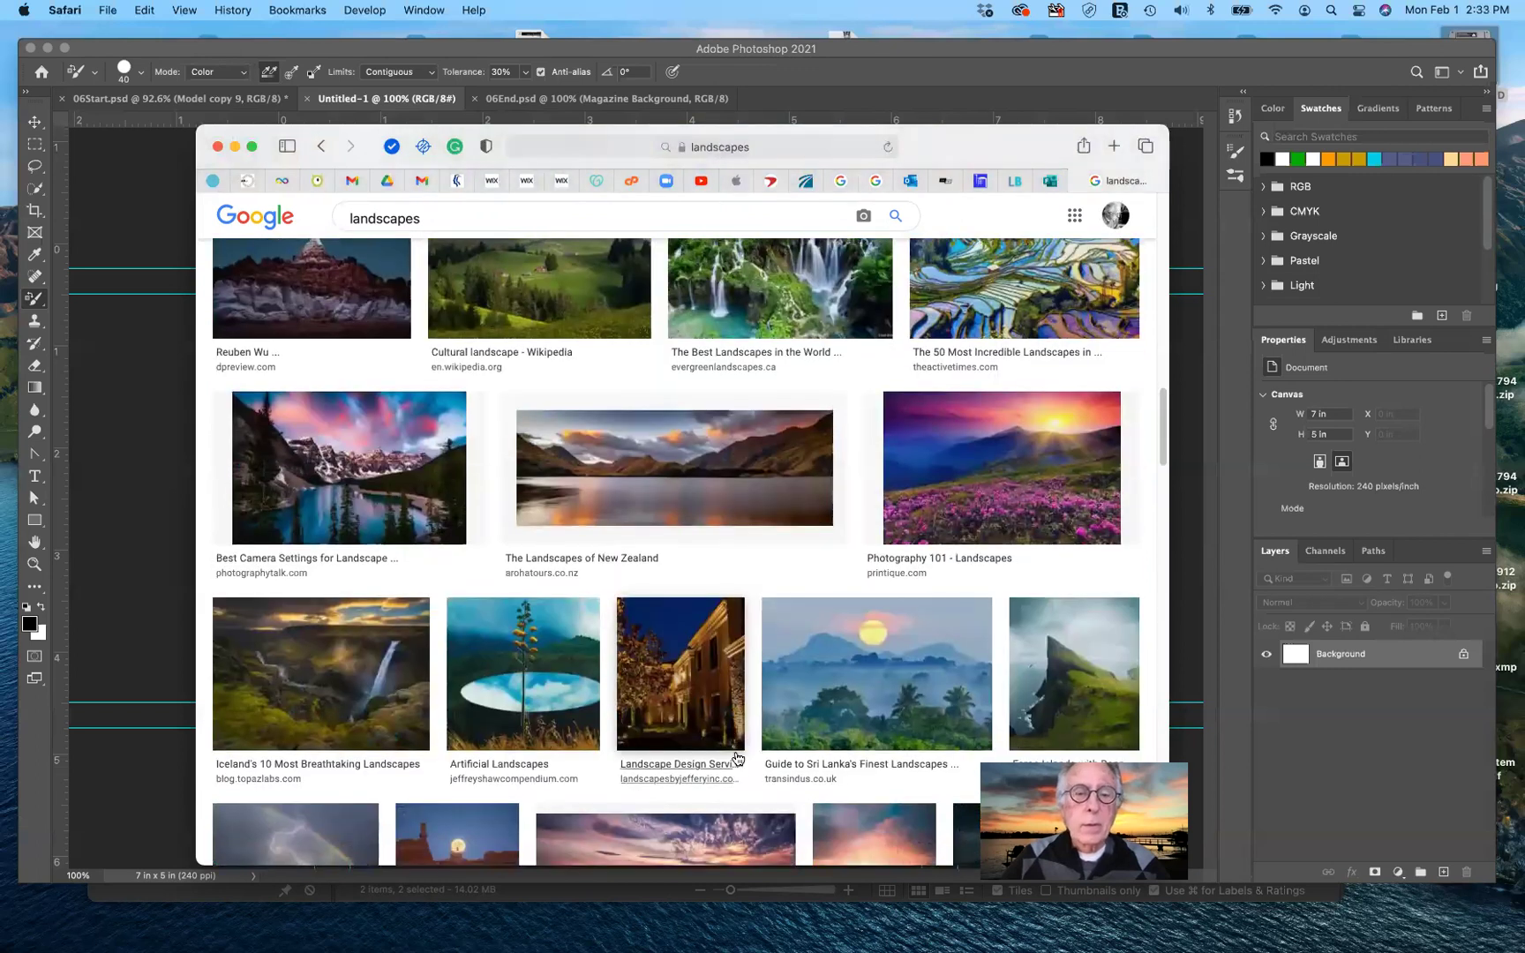
pyautogui.scroll(-10, 737, 757)
pyautogui.scroll(-8, 737, 757)
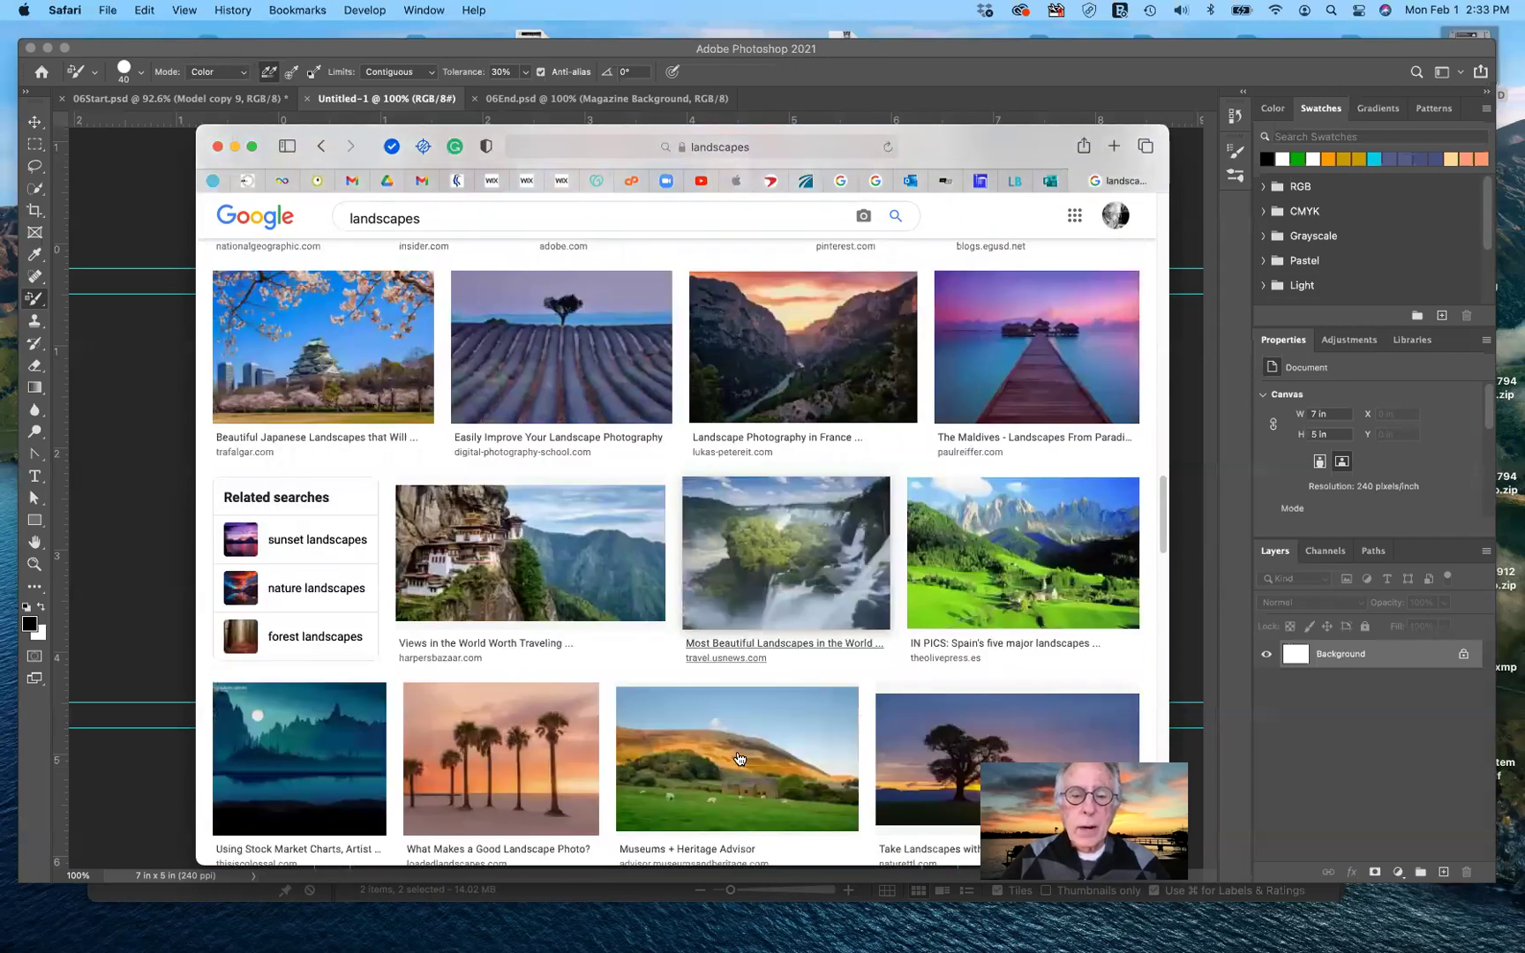
pyautogui.scroll(-1, 738, 755)
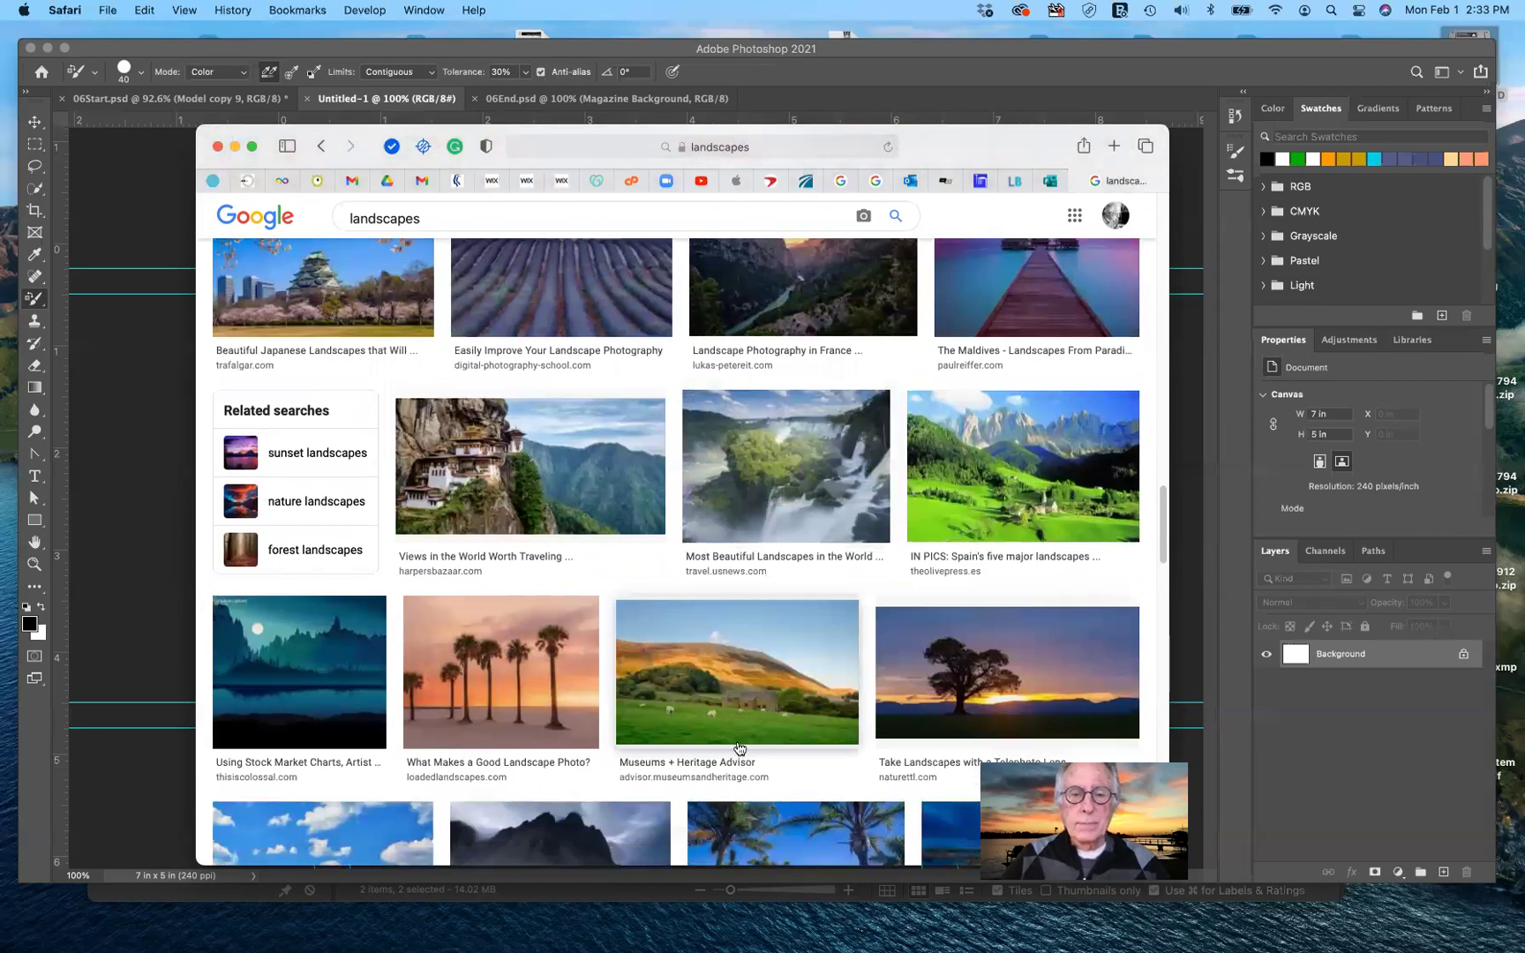
pyautogui.scroll(-2, 740, 741)
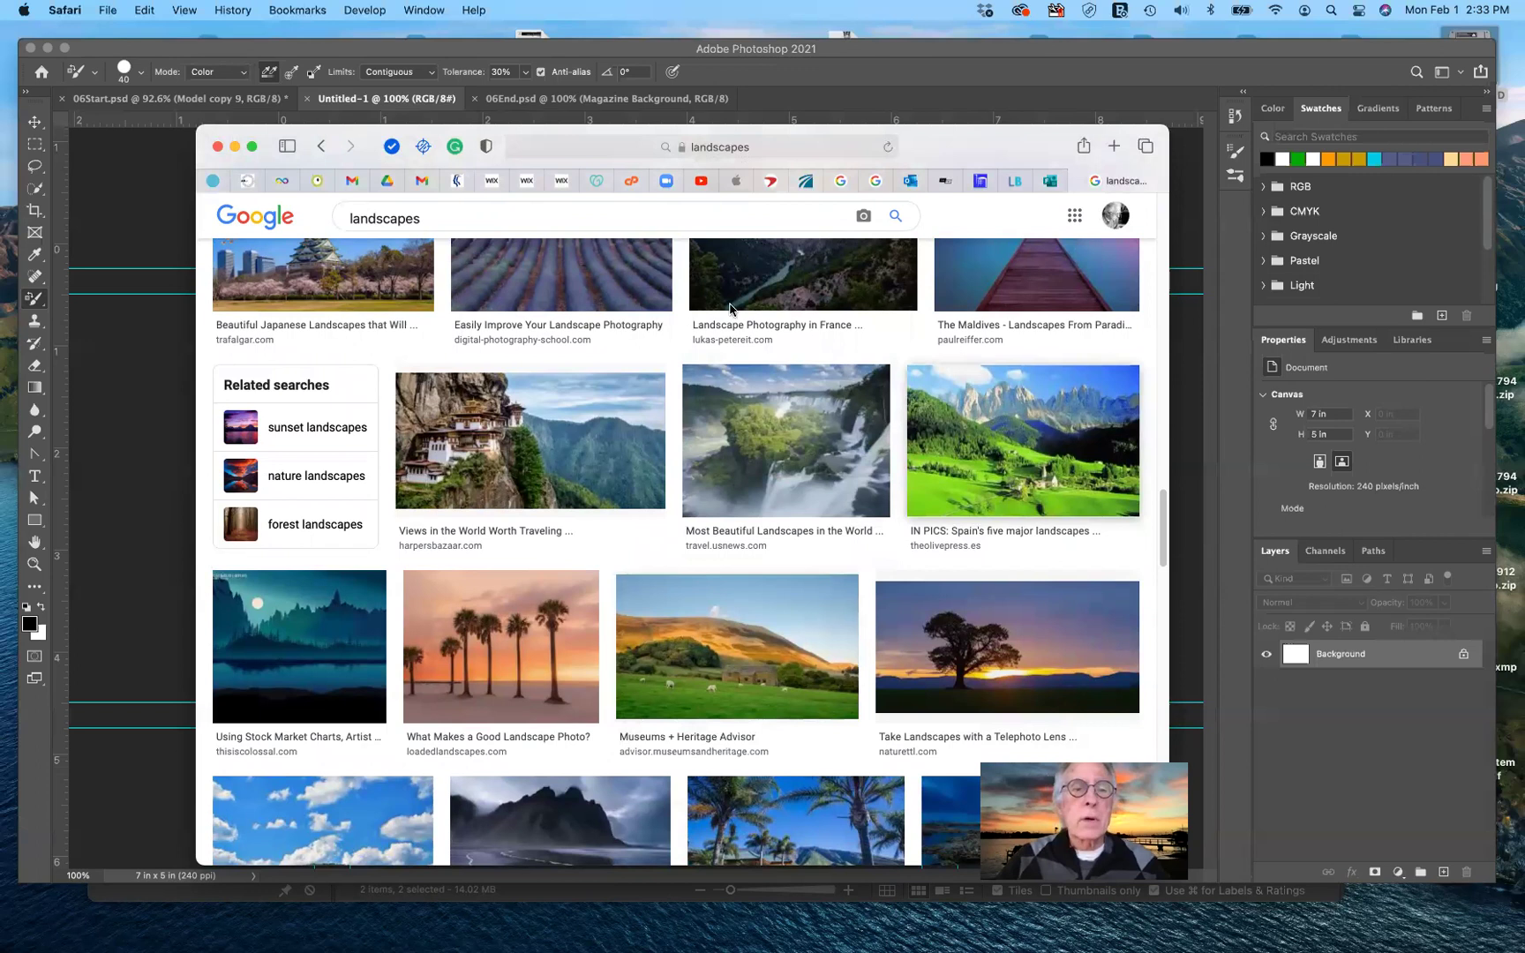
pyautogui.scroll(-15, 730, 318)
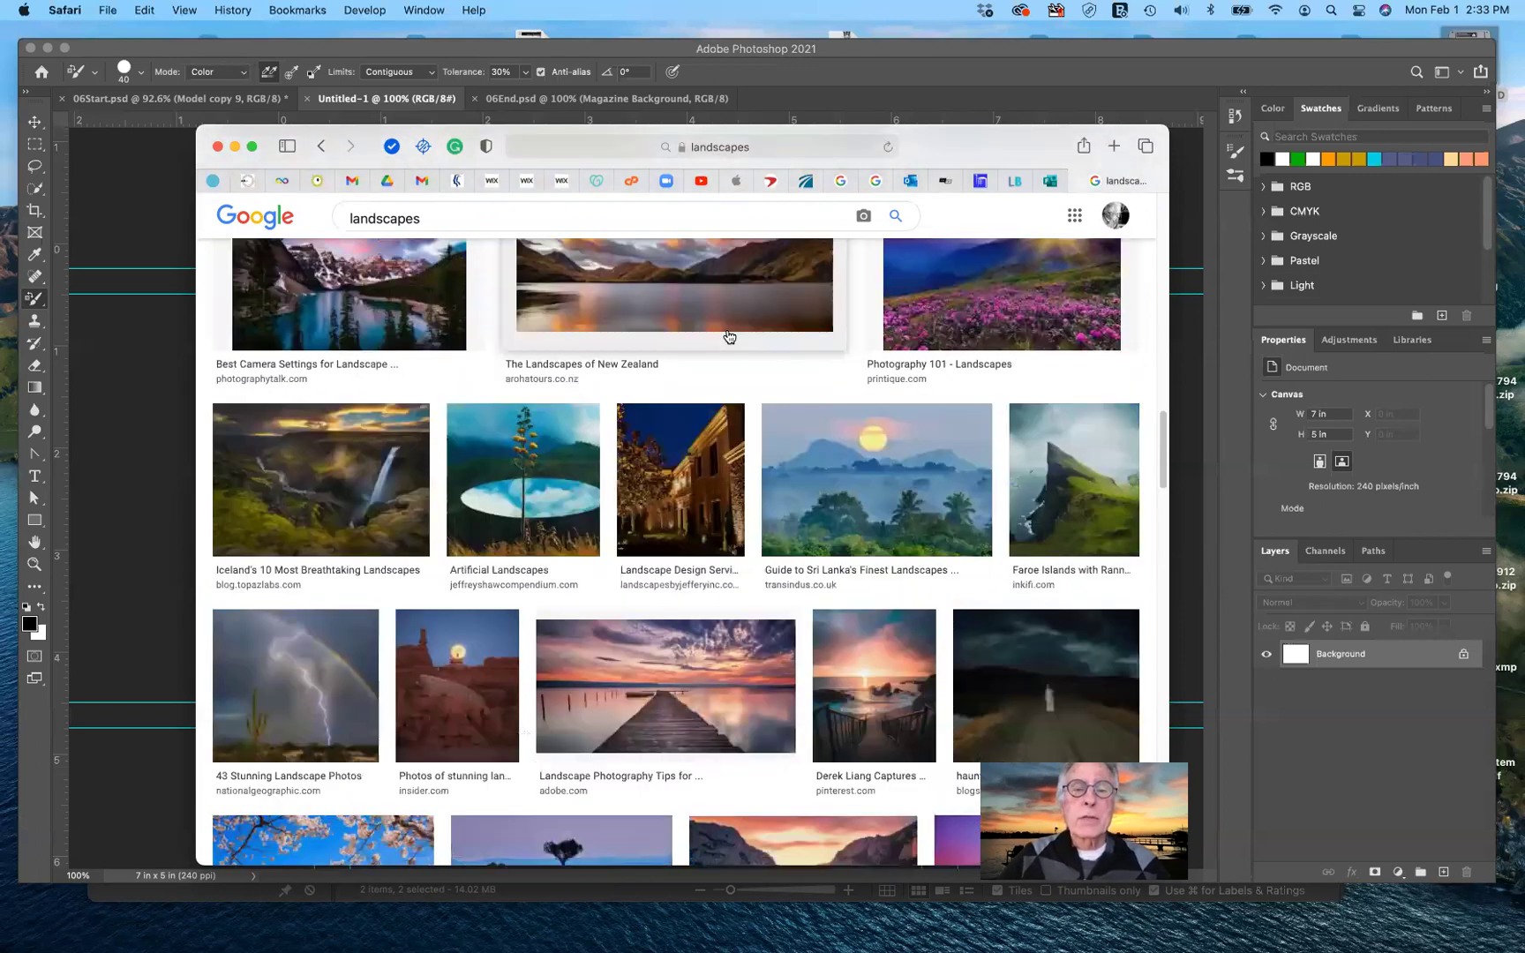
pyautogui.scroll(5, 729, 336)
pyautogui.scroll(10, 729, 336)
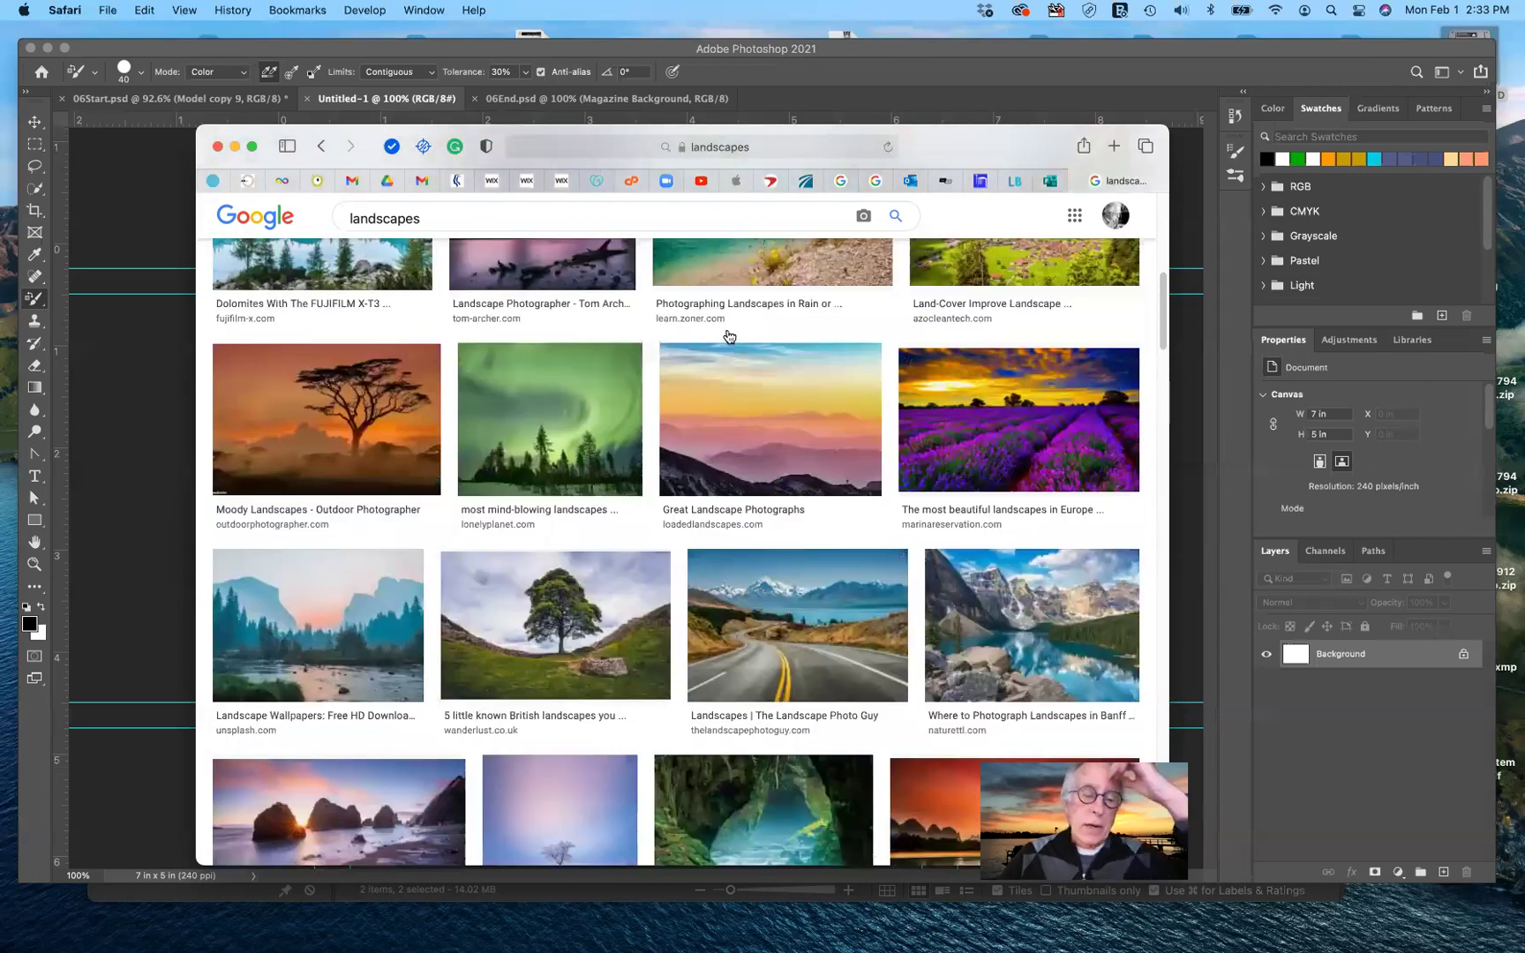
pyautogui.scroll(5, 729, 336)
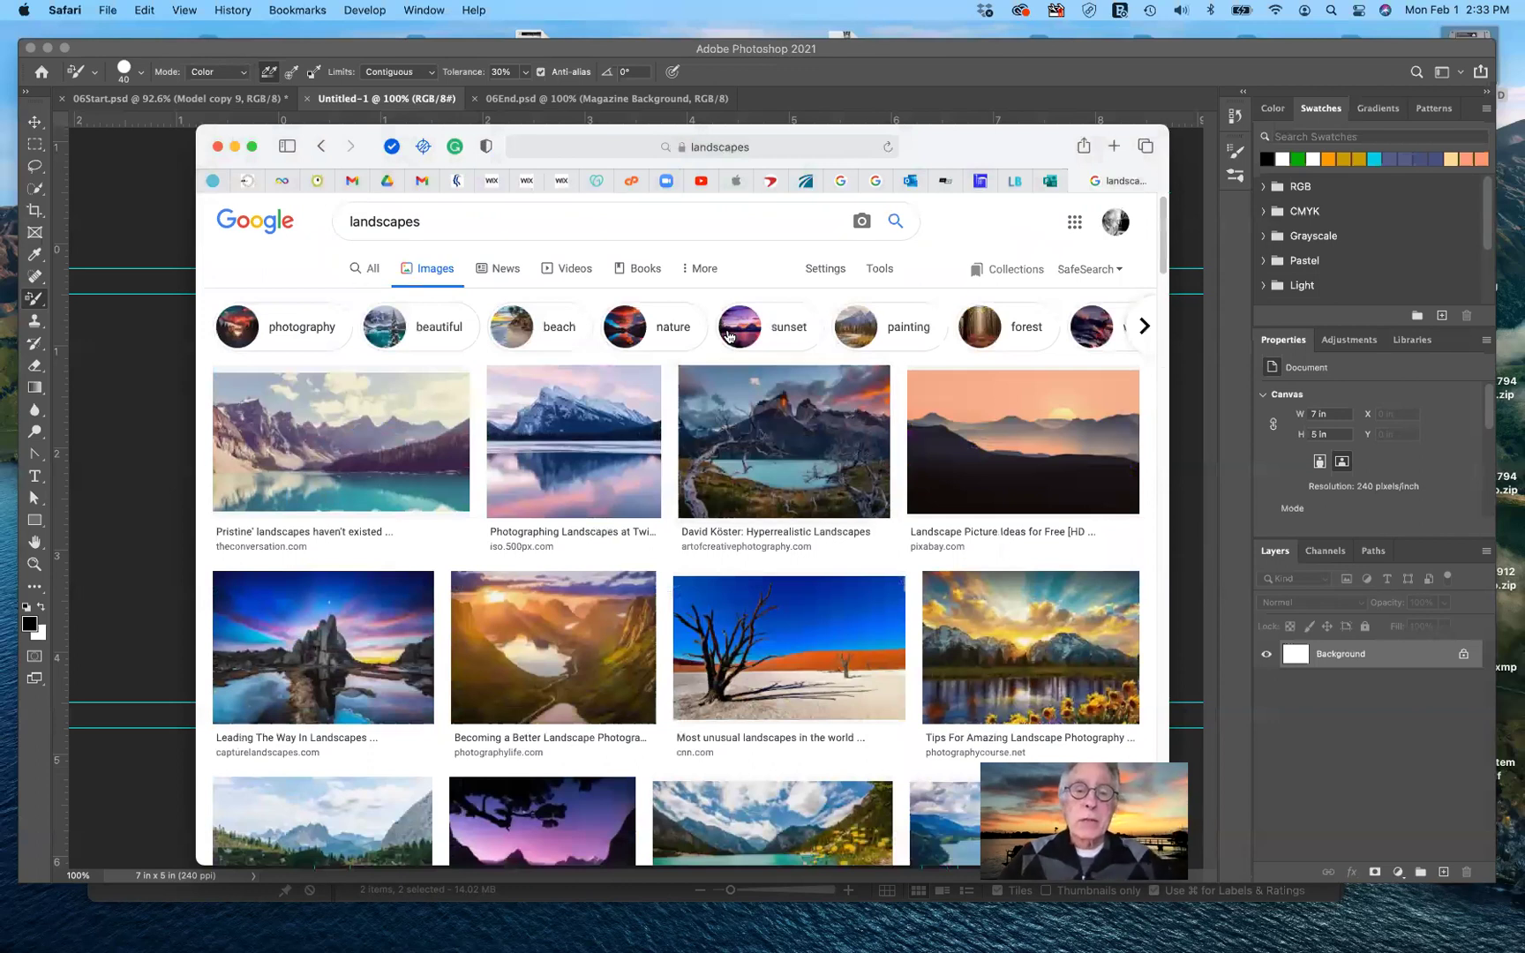
pyautogui.scroll(1, 729, 336)
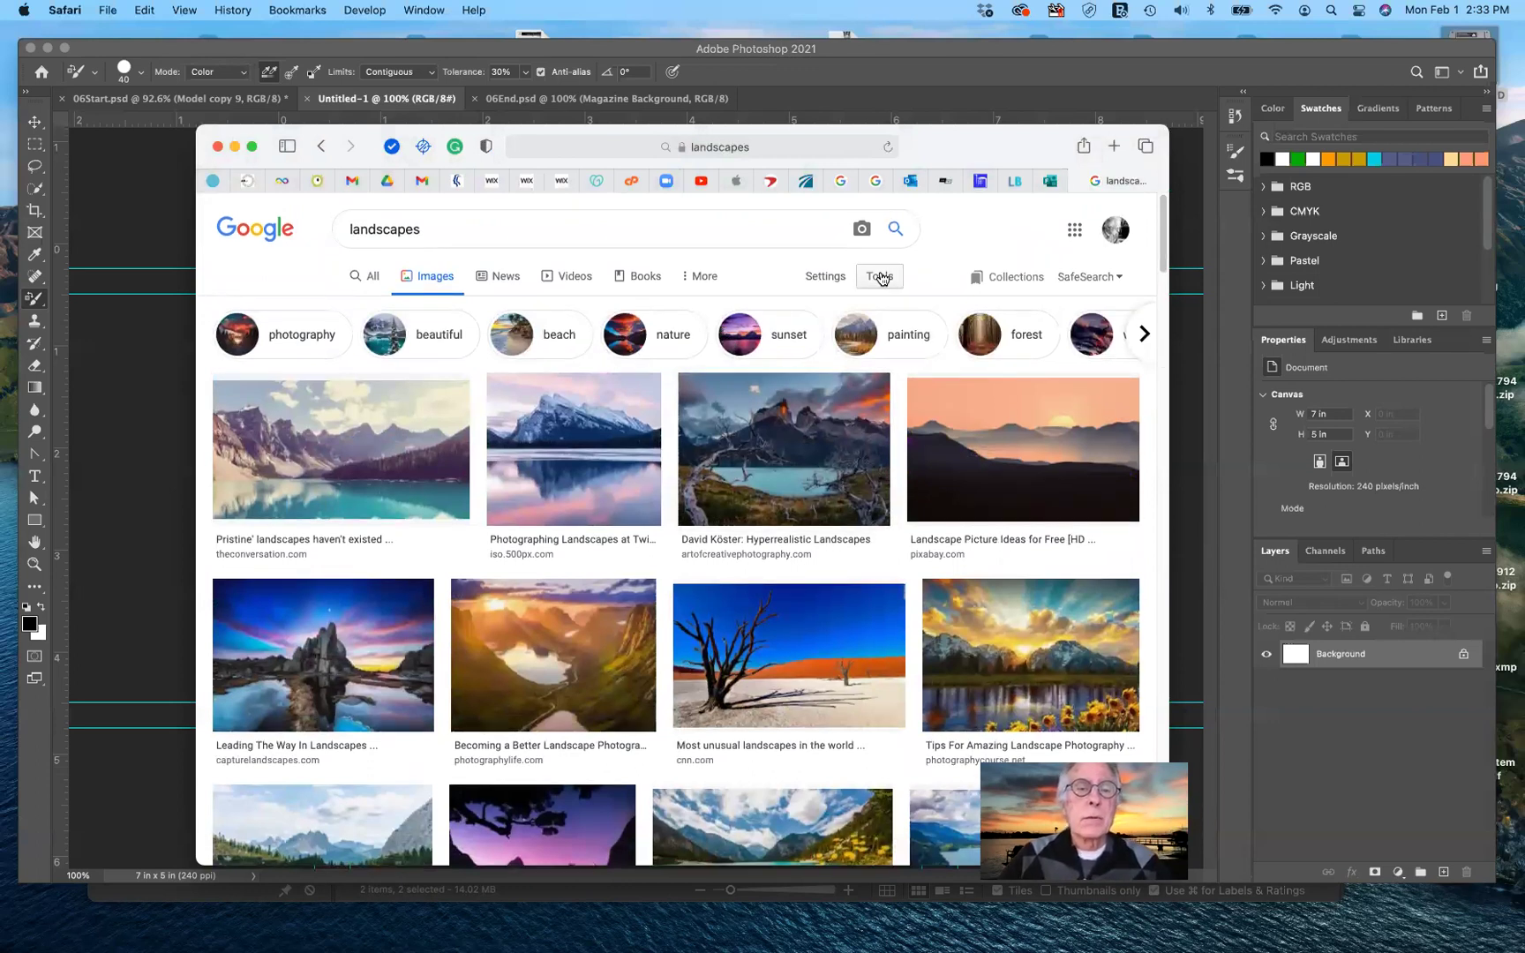
# - Filter the landscape image results to show only large images
pyautogui.click(881, 278)
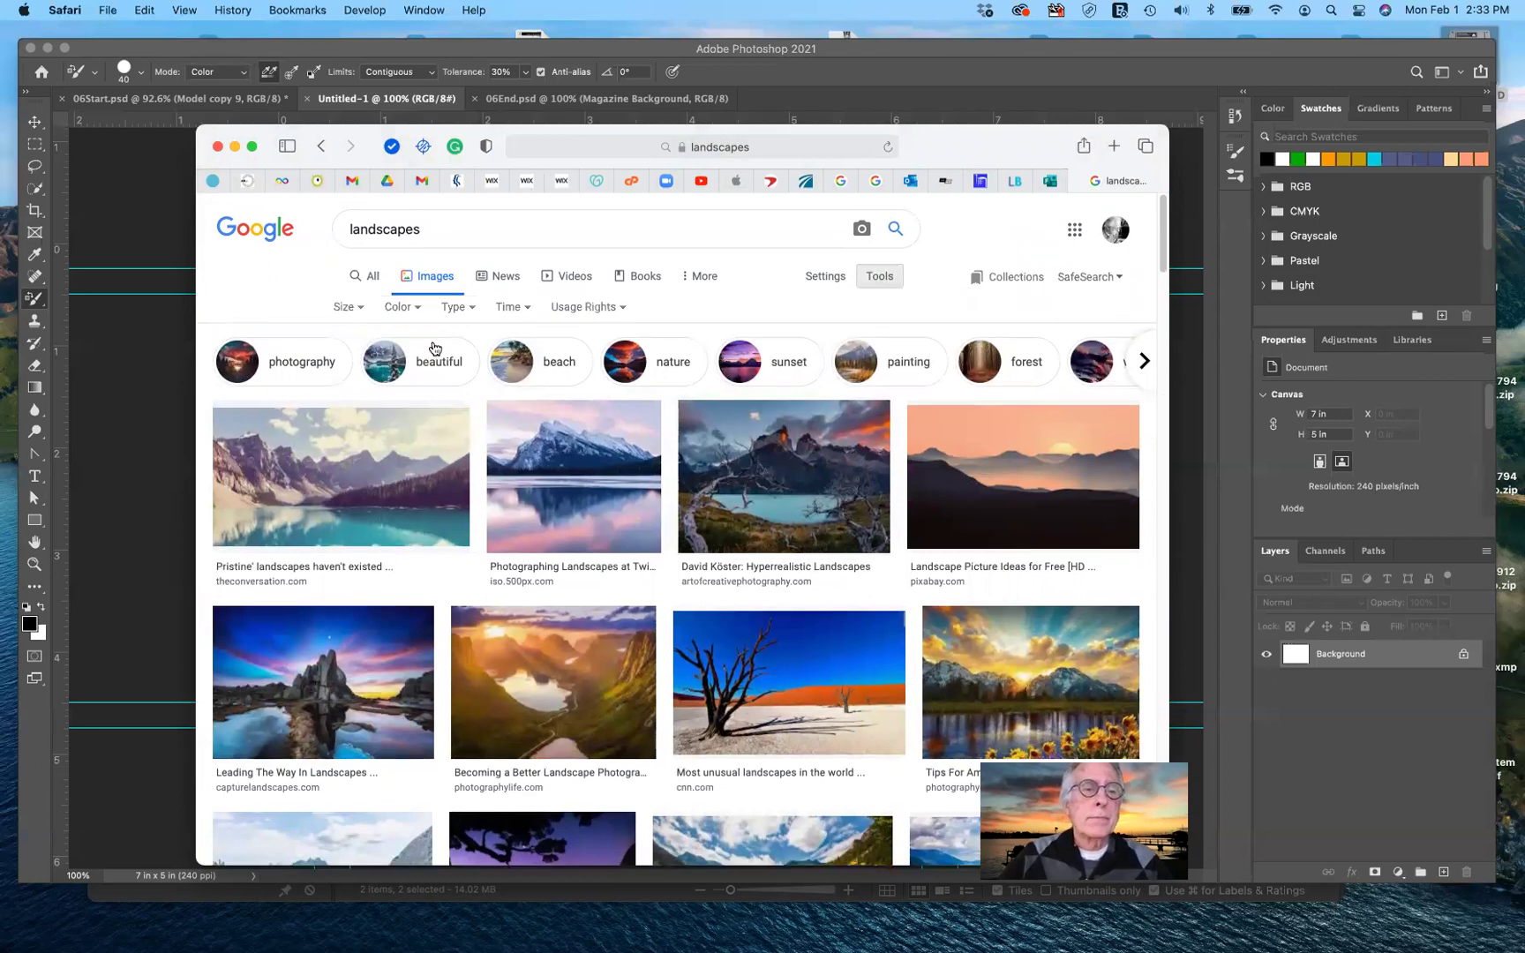
pyautogui.click(352, 309)
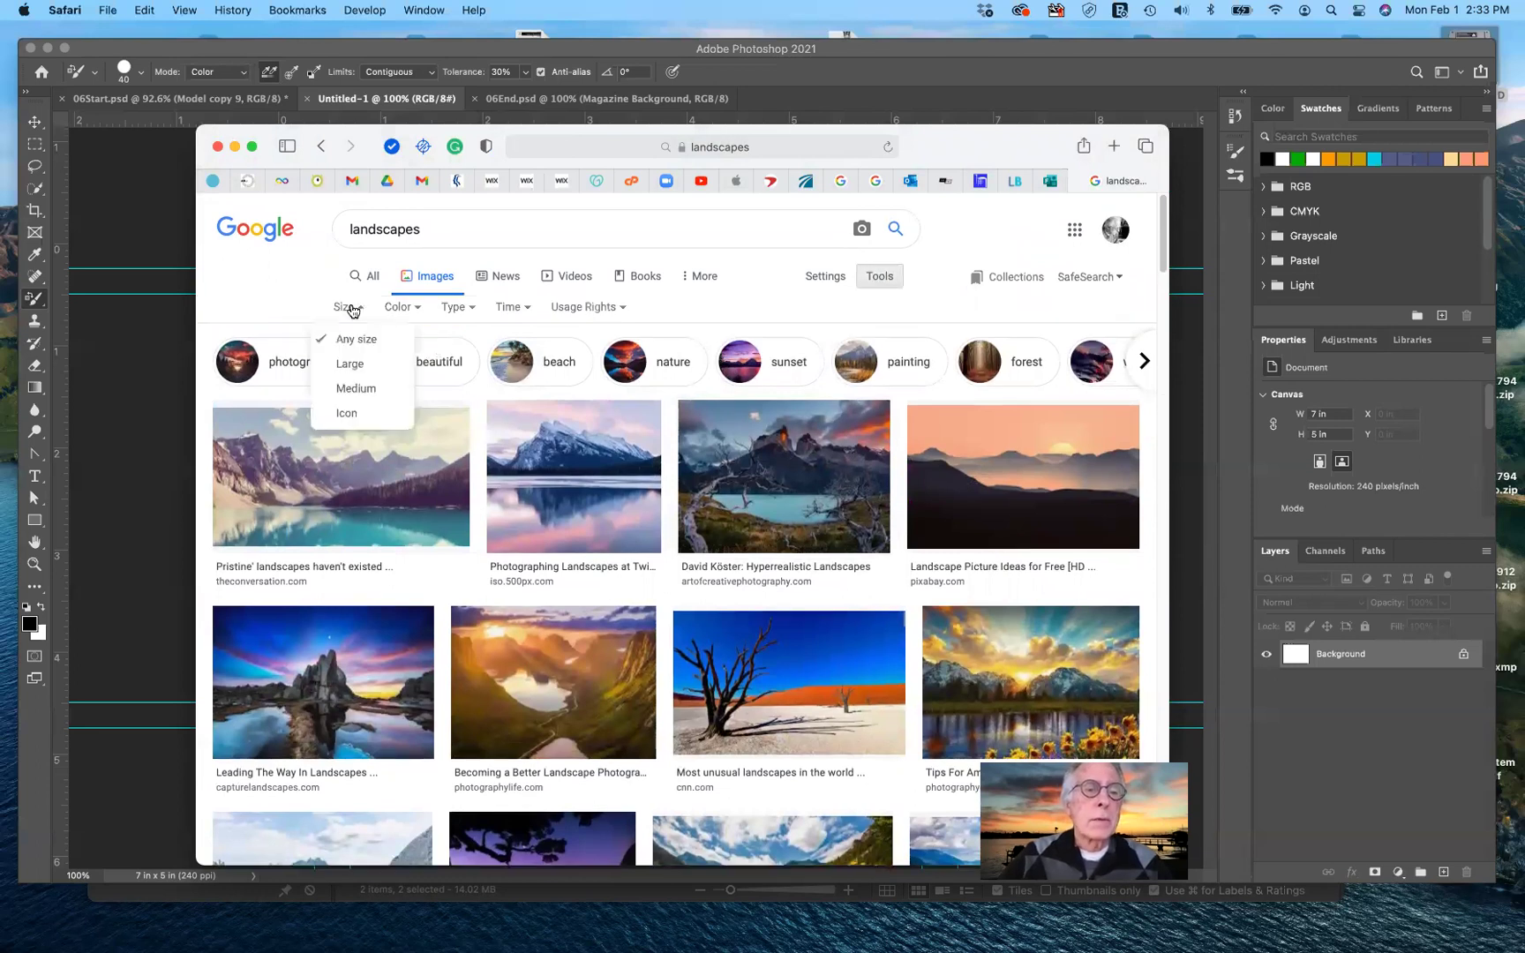
pyautogui.click(346, 365)
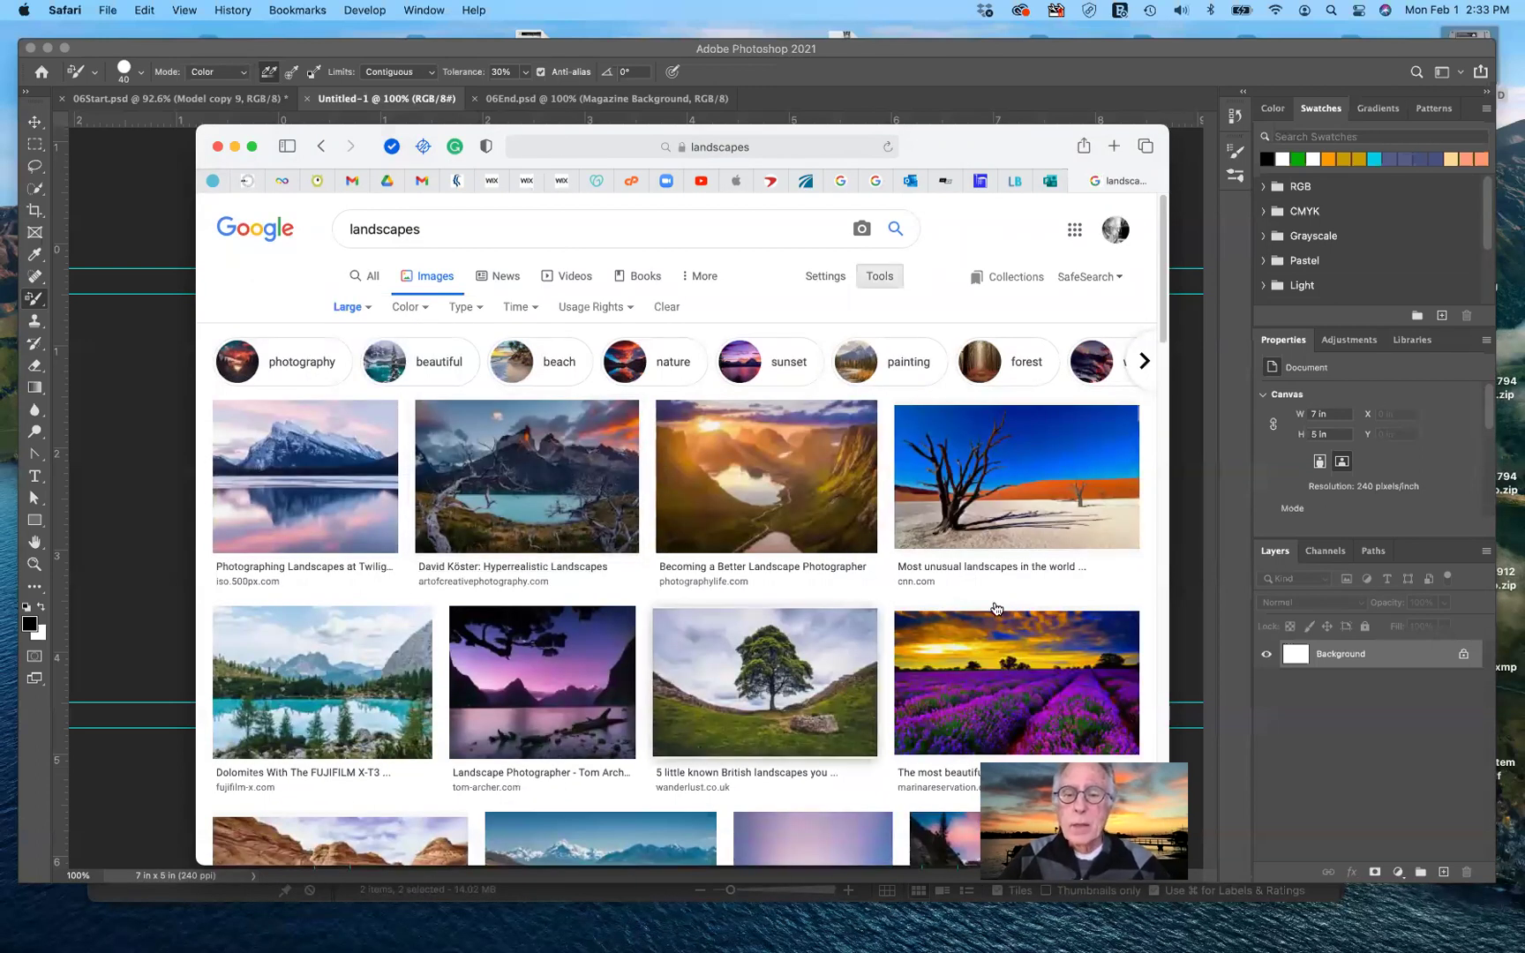
# - Open the cnn.com desert photo with the bare dead tree and save the image to the Desktop under its suggested name
pyautogui.click(1027, 492)
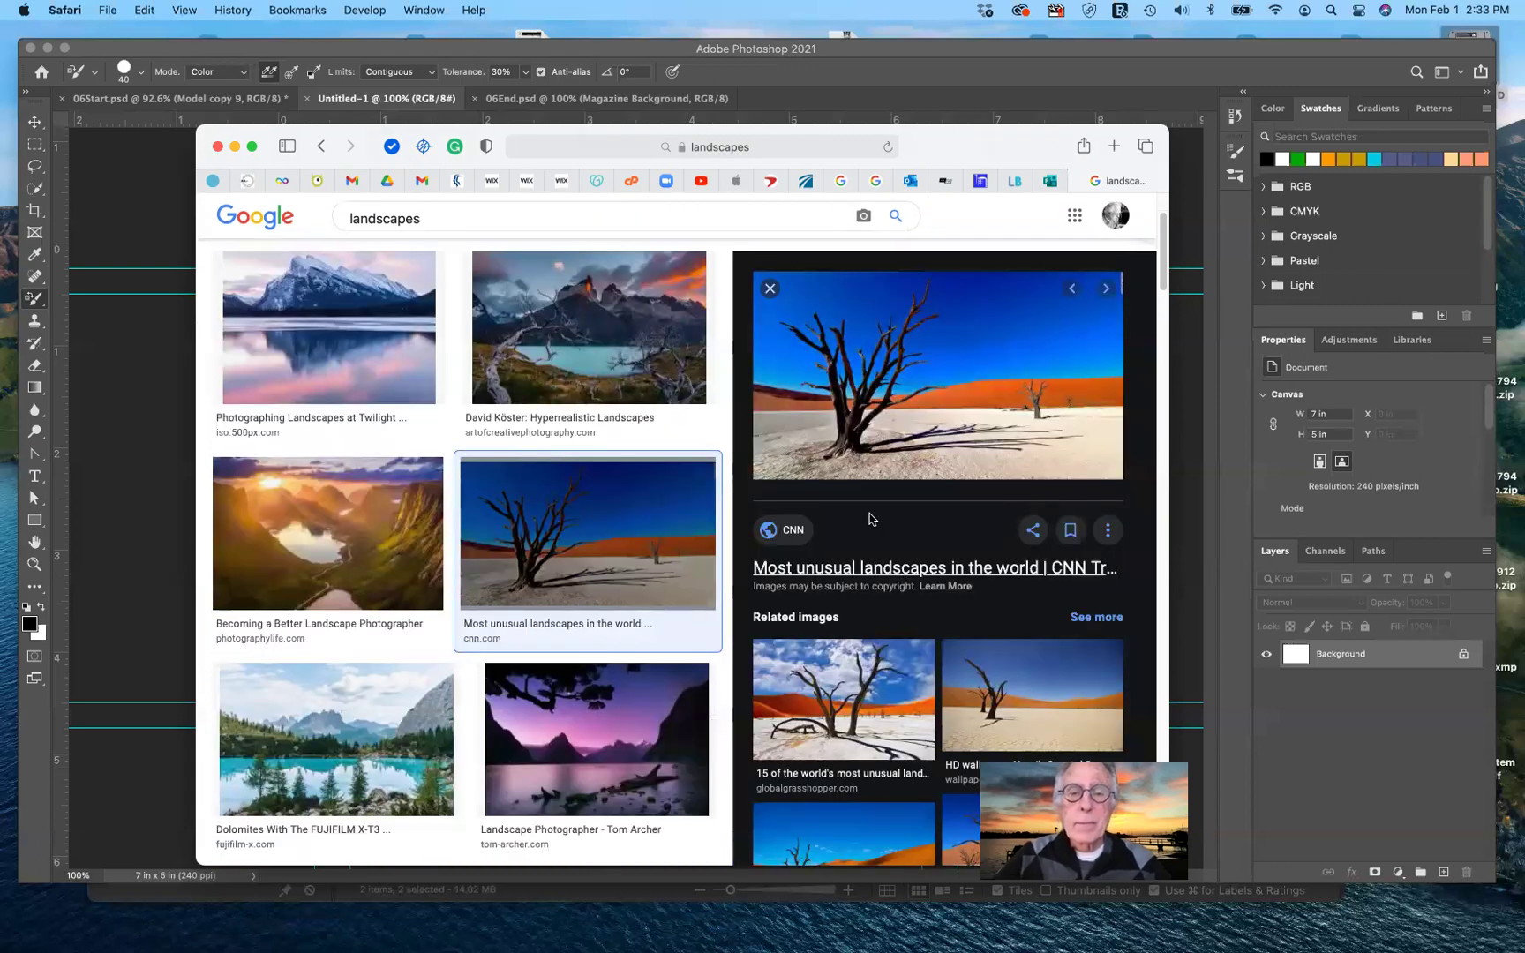
pyautogui.rightClick(821, 418)
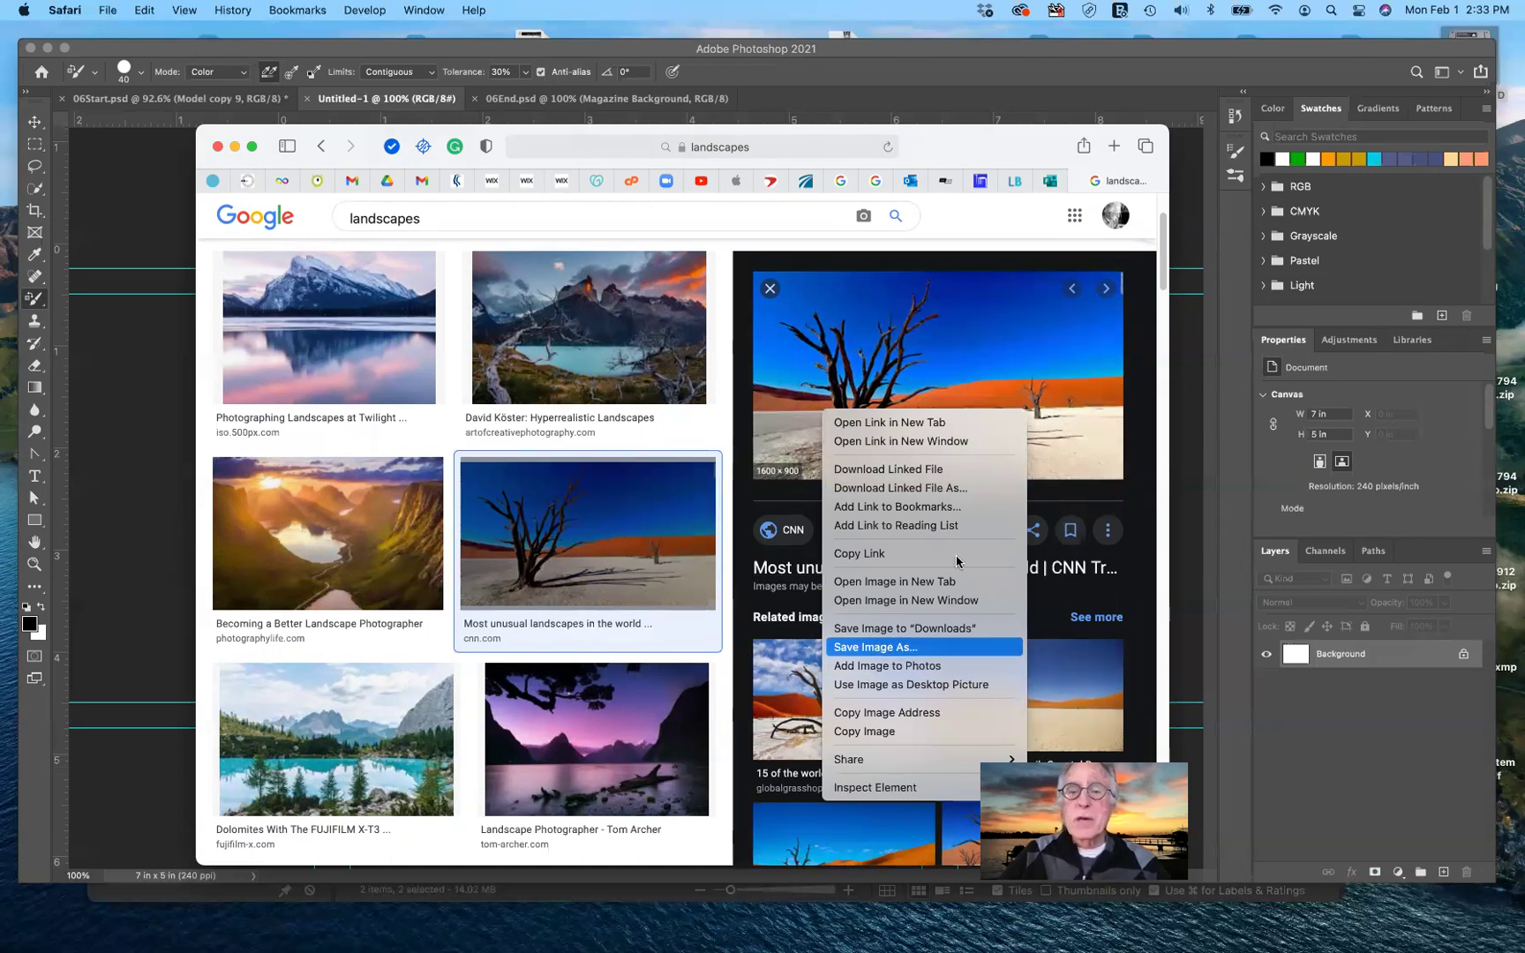
pyautogui.click(1037, 406)
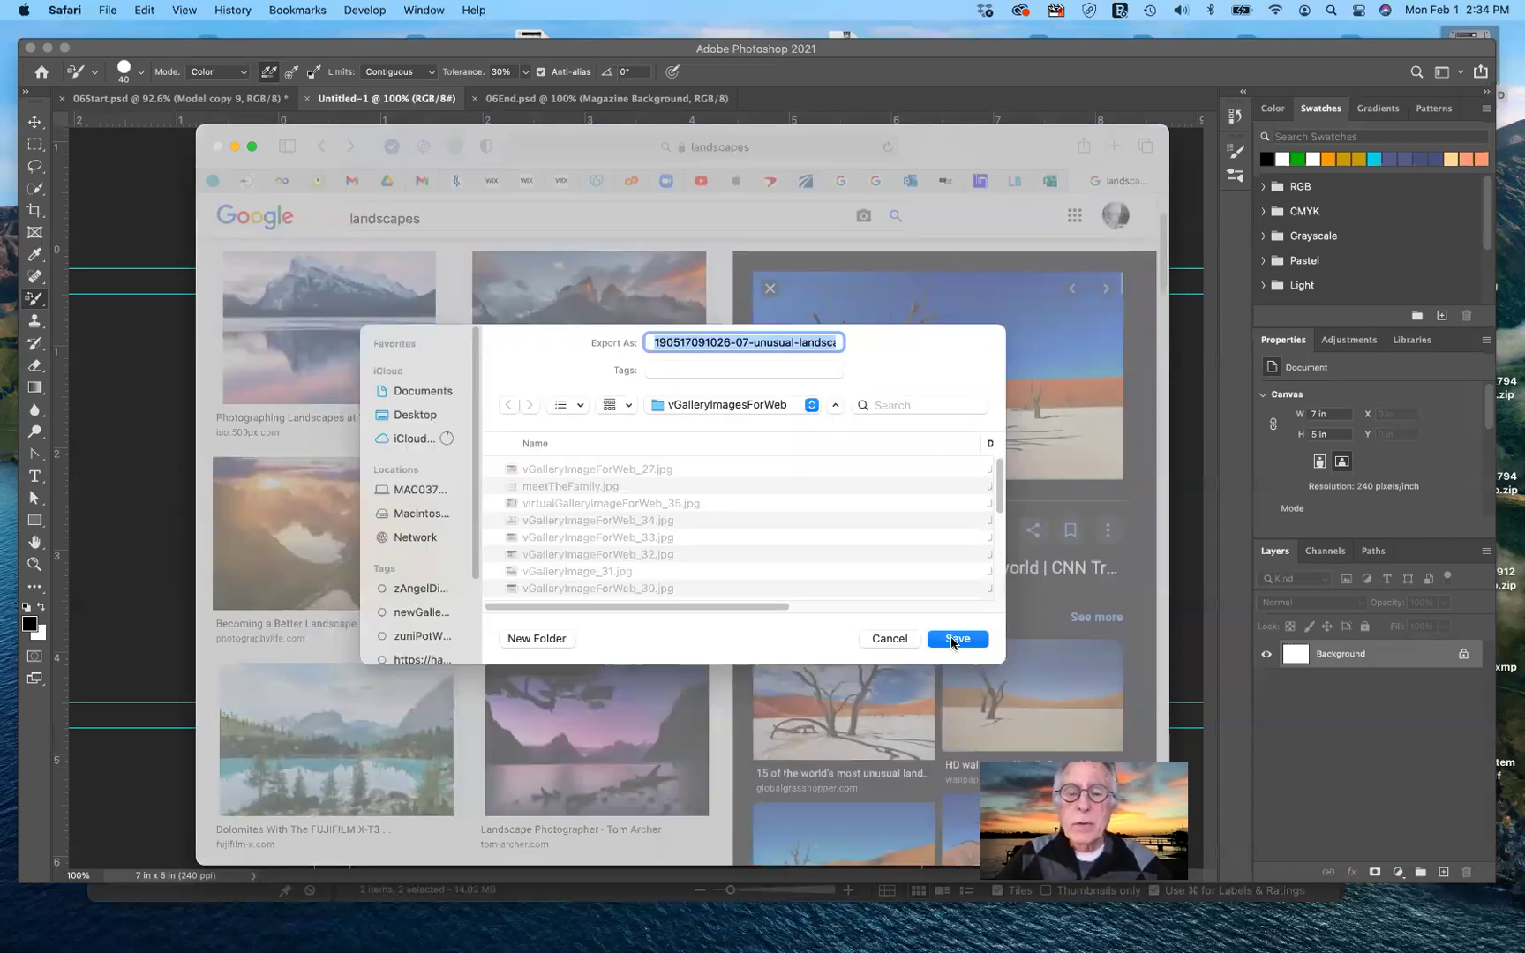
pyautogui.click(424, 416)
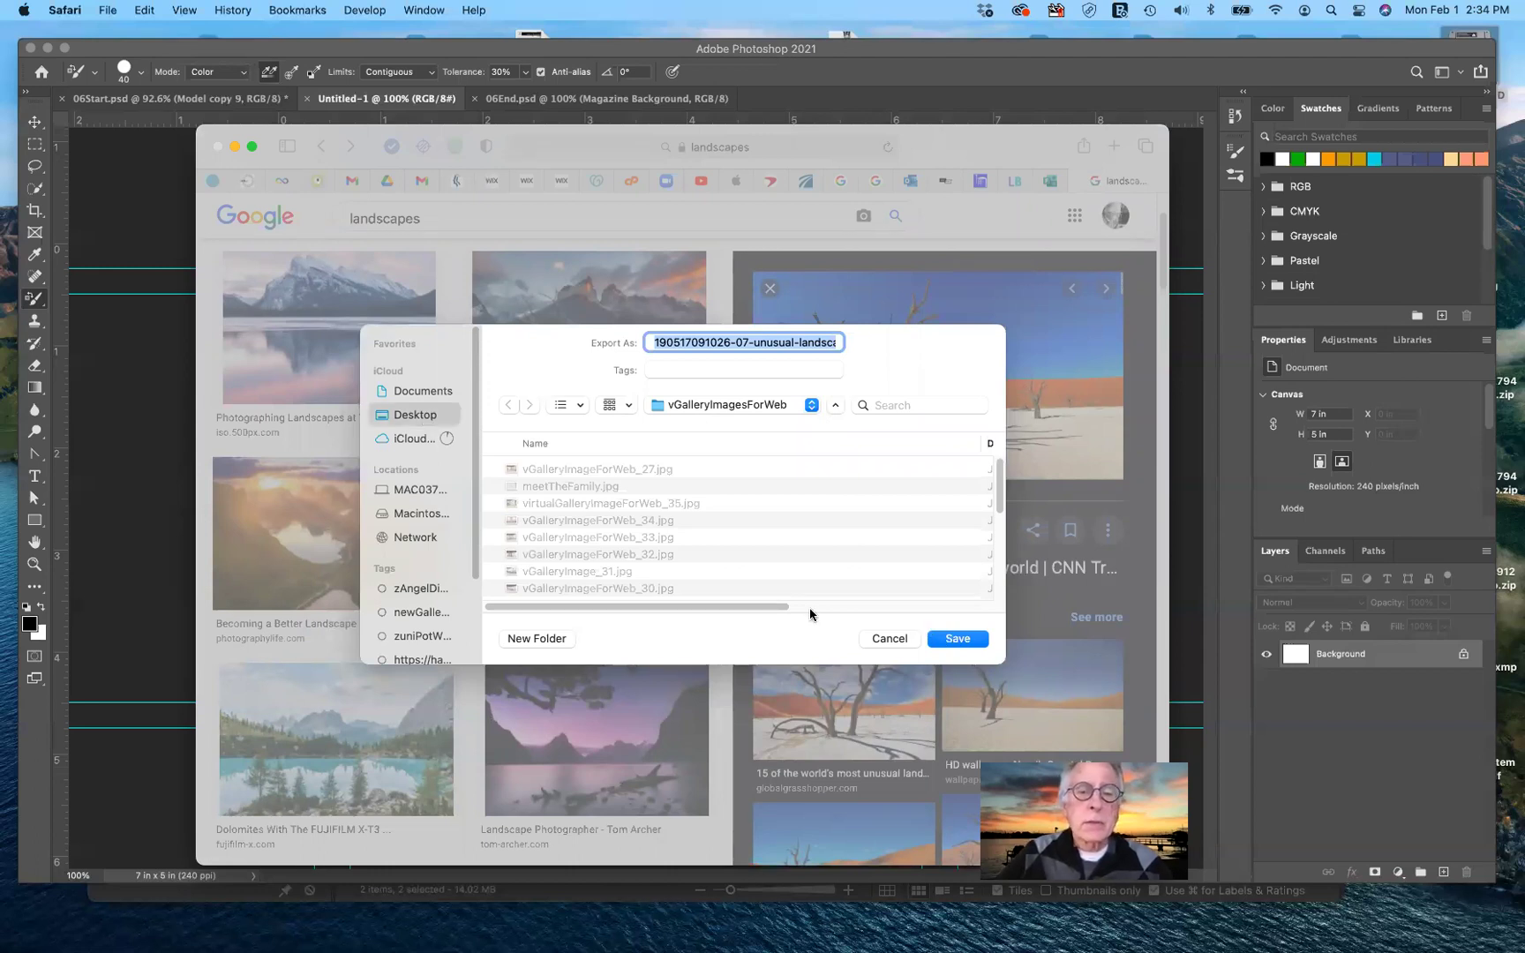
pyautogui.click(973, 642)
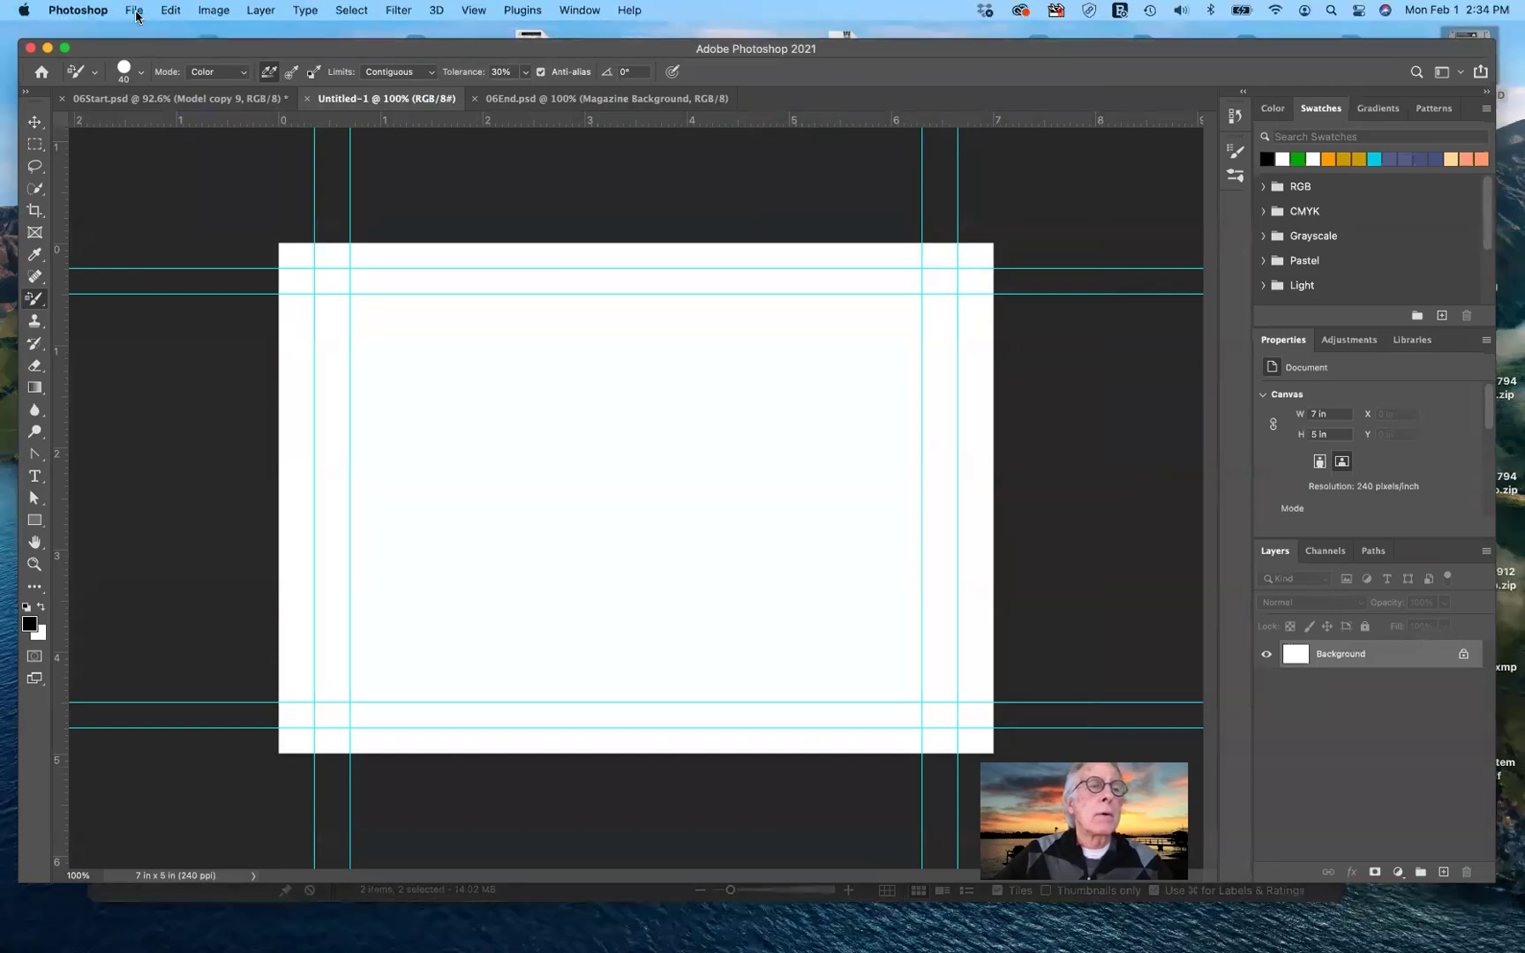
# - Return to Photoshop, start opening a file, and look through the Desktop files for the saved landscape image
pyautogui.click(135, 10)
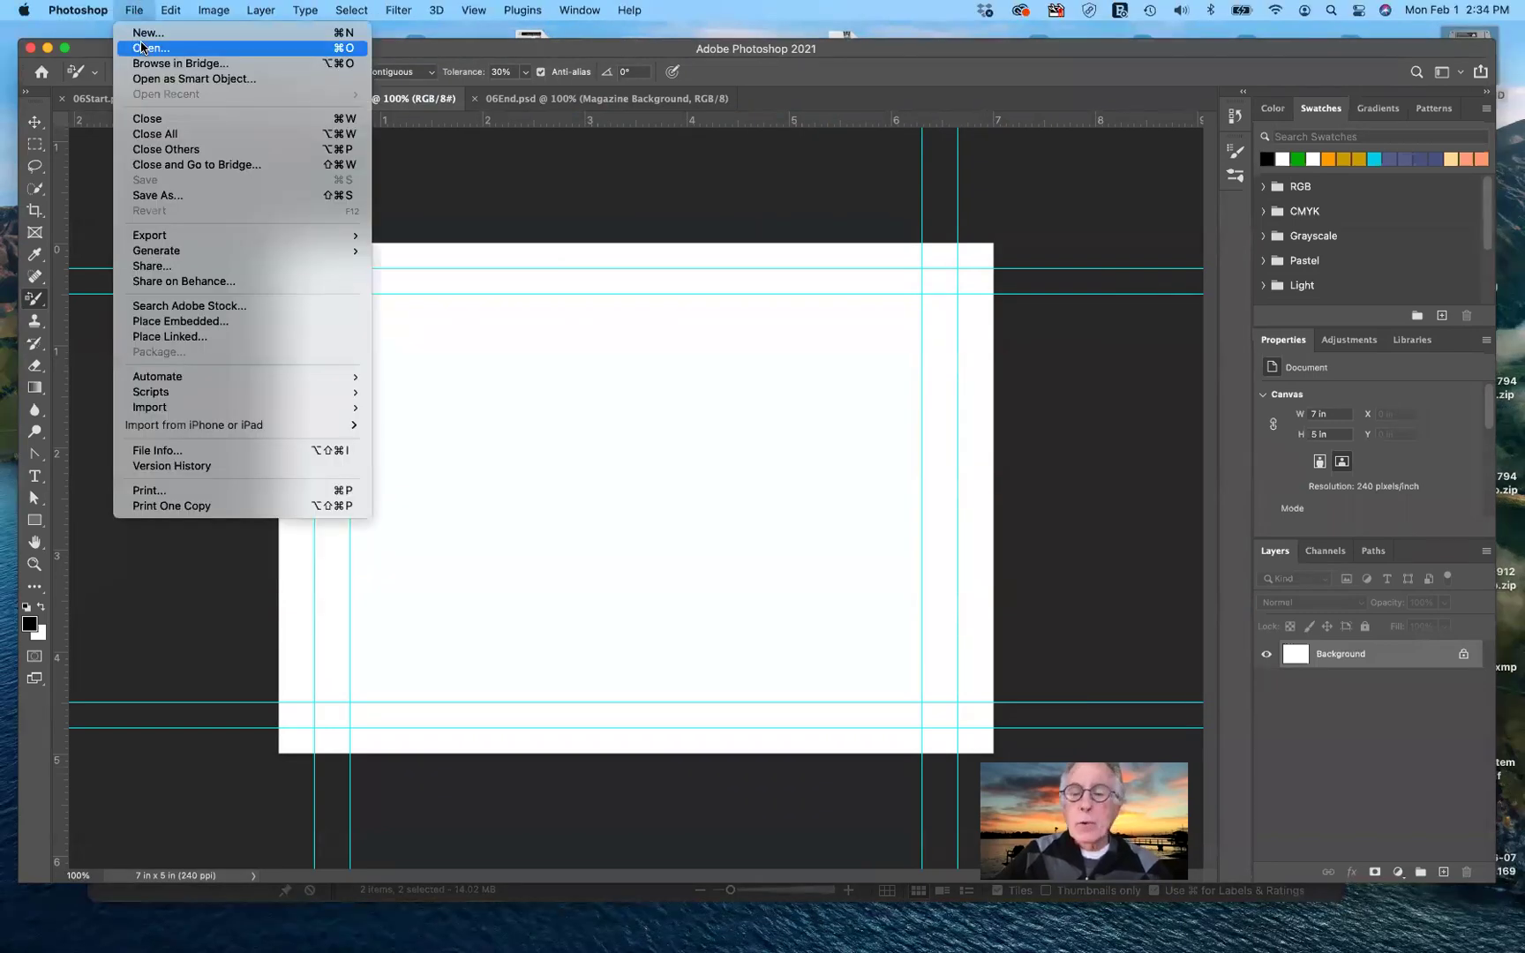
pyautogui.click(142, 47)
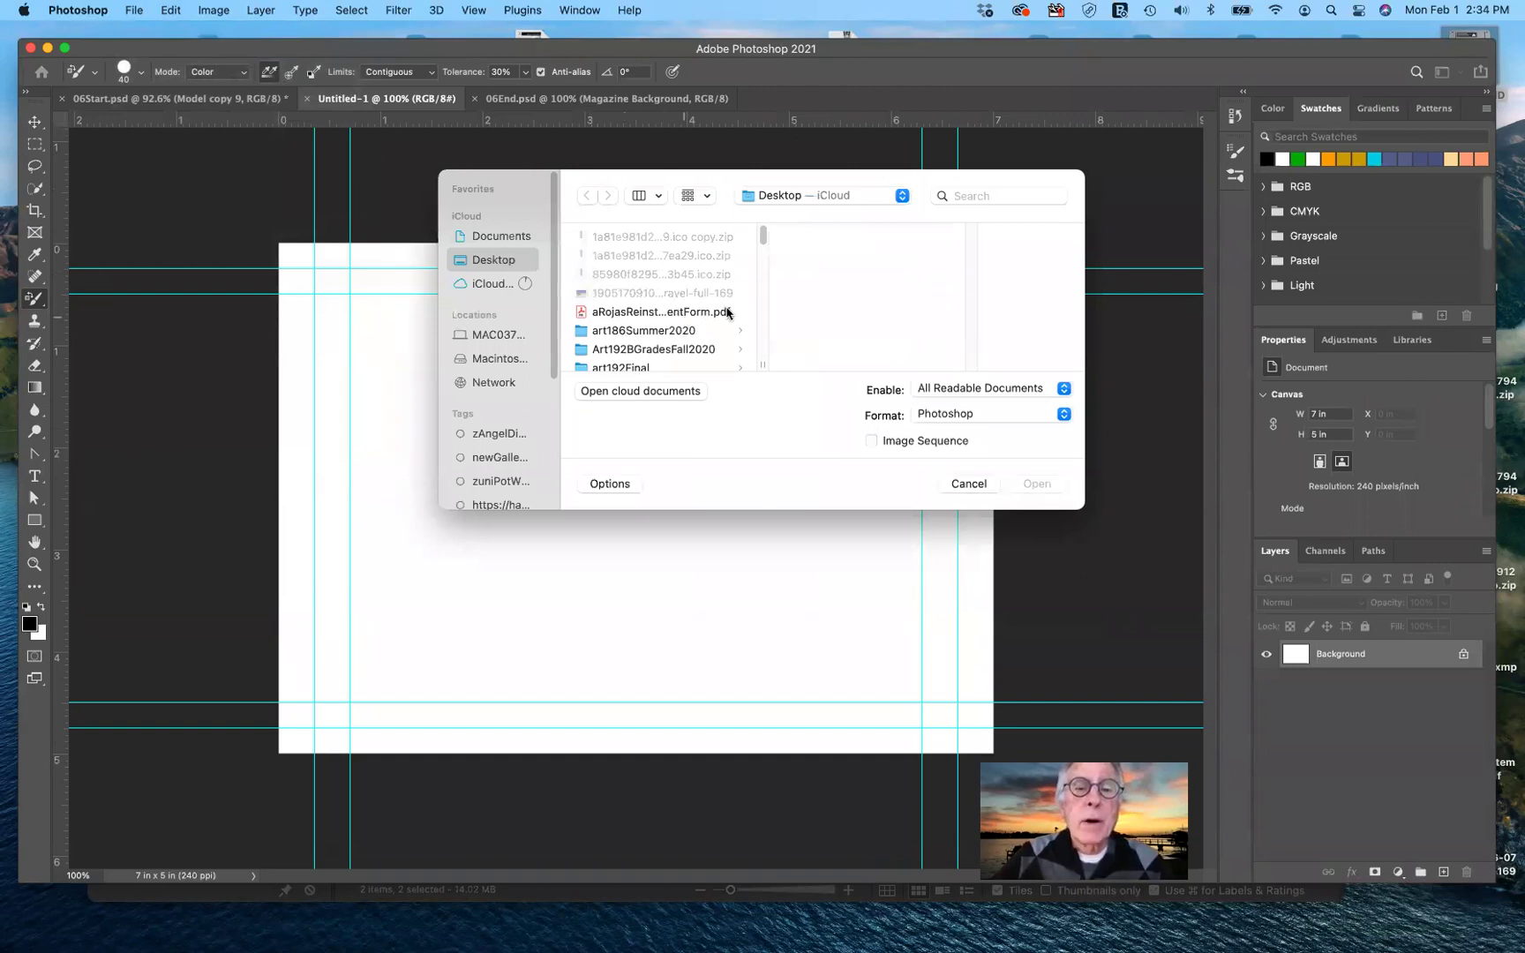
pyautogui.scroll(-2, 729, 323)
pyautogui.scroll(-5, 729, 323)
pyautogui.scroll(-10, 729, 323)
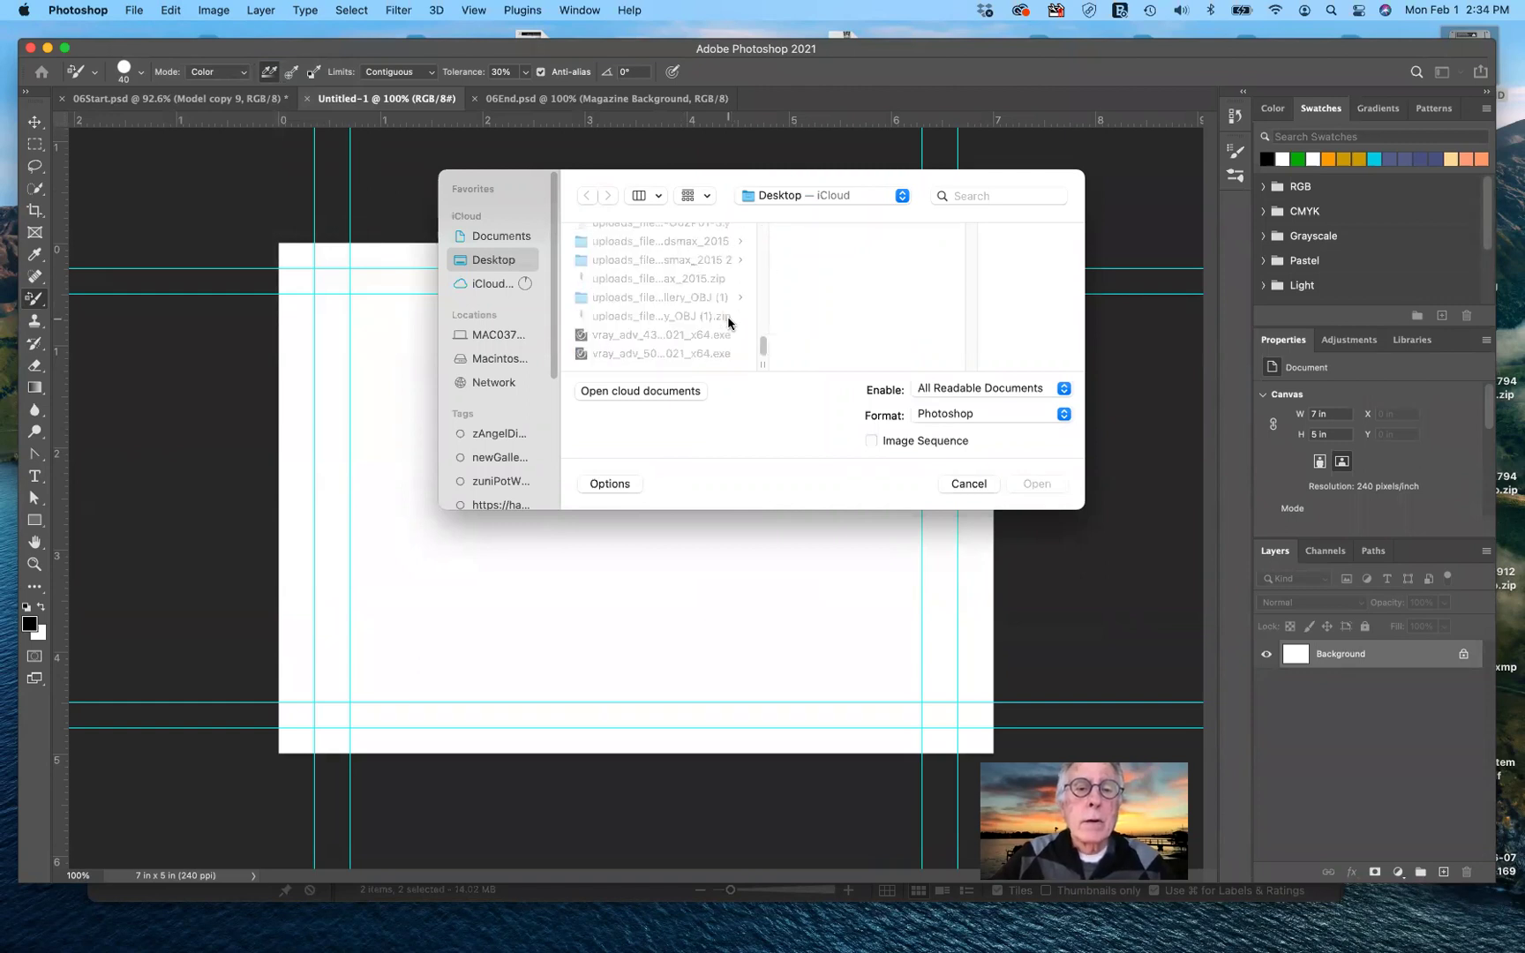
pyautogui.scroll(5, 724, 319)
pyautogui.scroll(5, 724, 320)
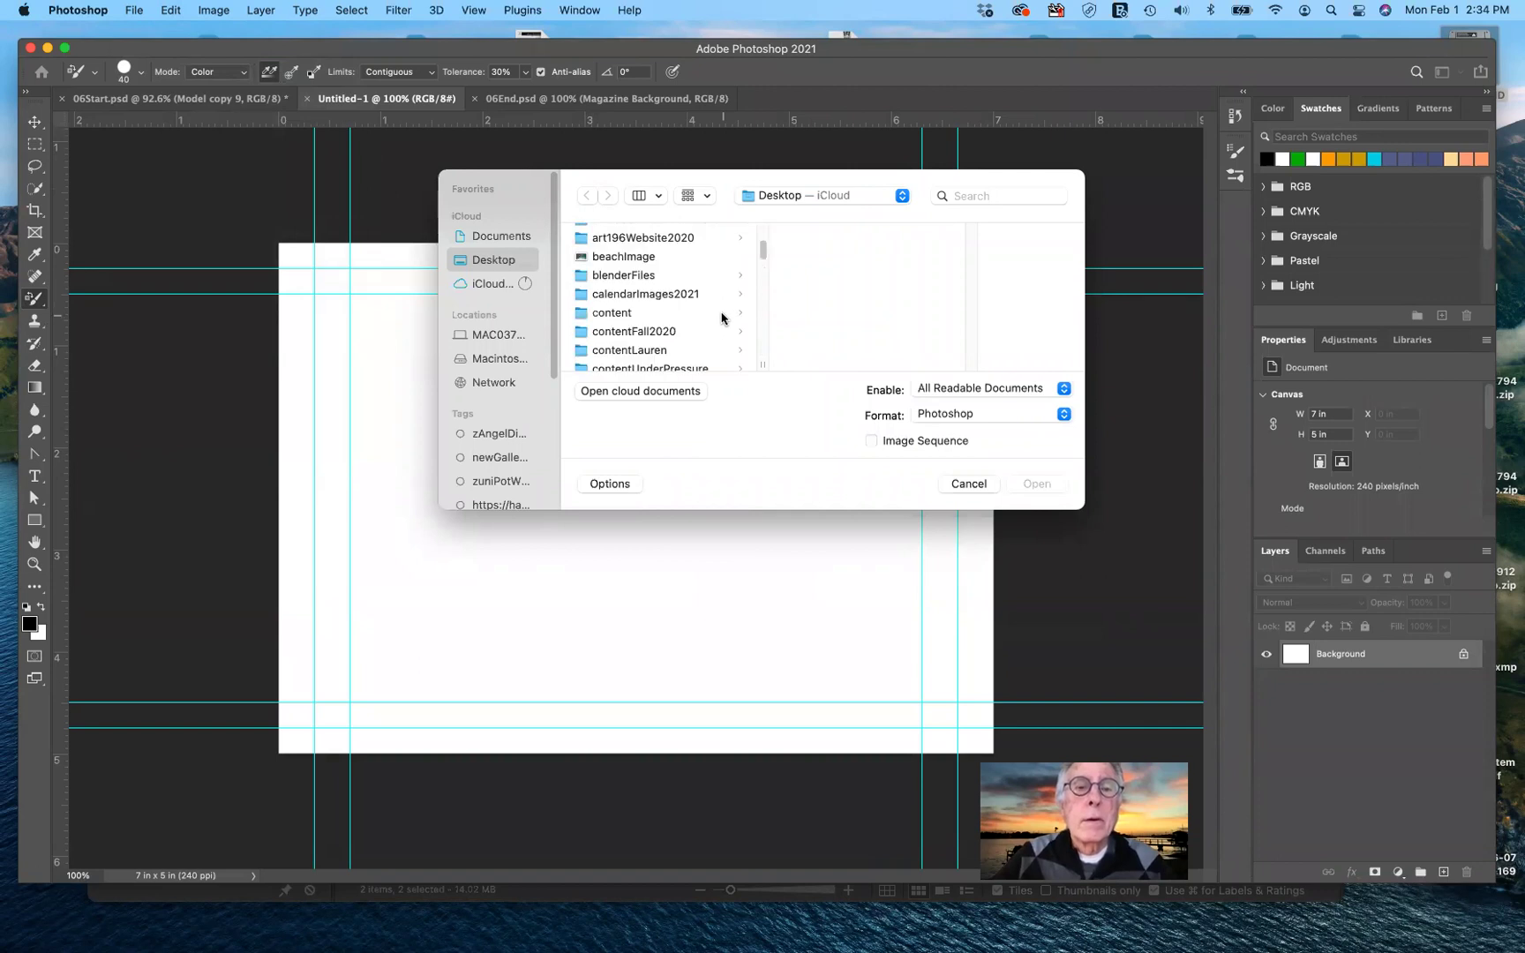
pyautogui.scroll(3, 722, 319)
pyautogui.scroll(3, 722, 318)
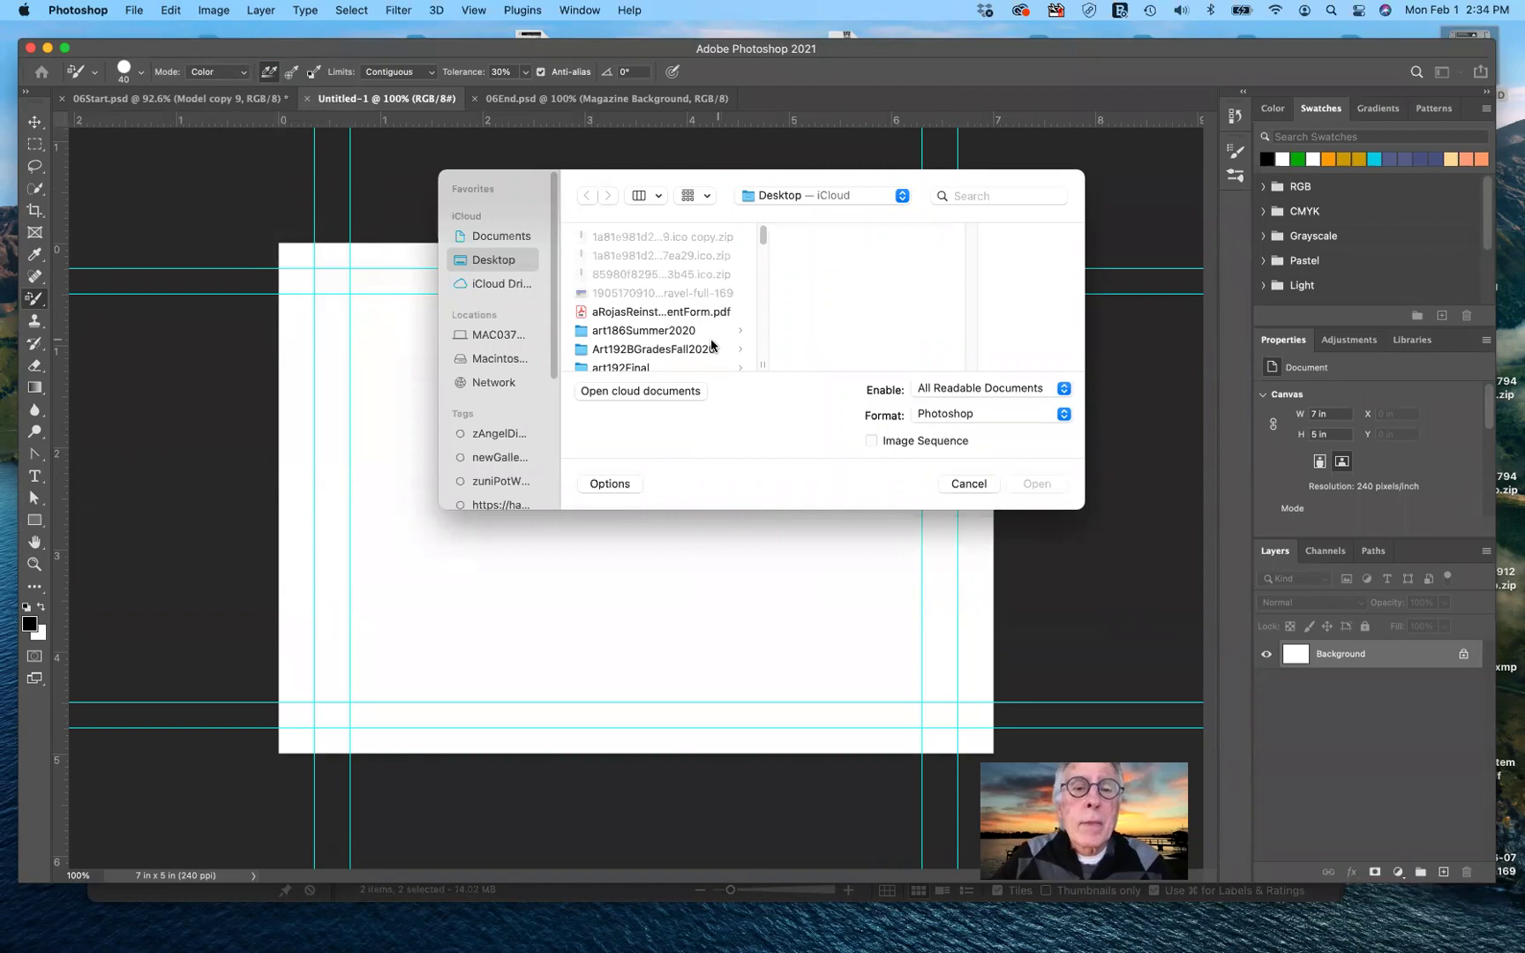
pyautogui.scroll(-2, 707, 319)
pyautogui.scroll(-2, 707, 319)
pyautogui.scroll(-3, 707, 319)
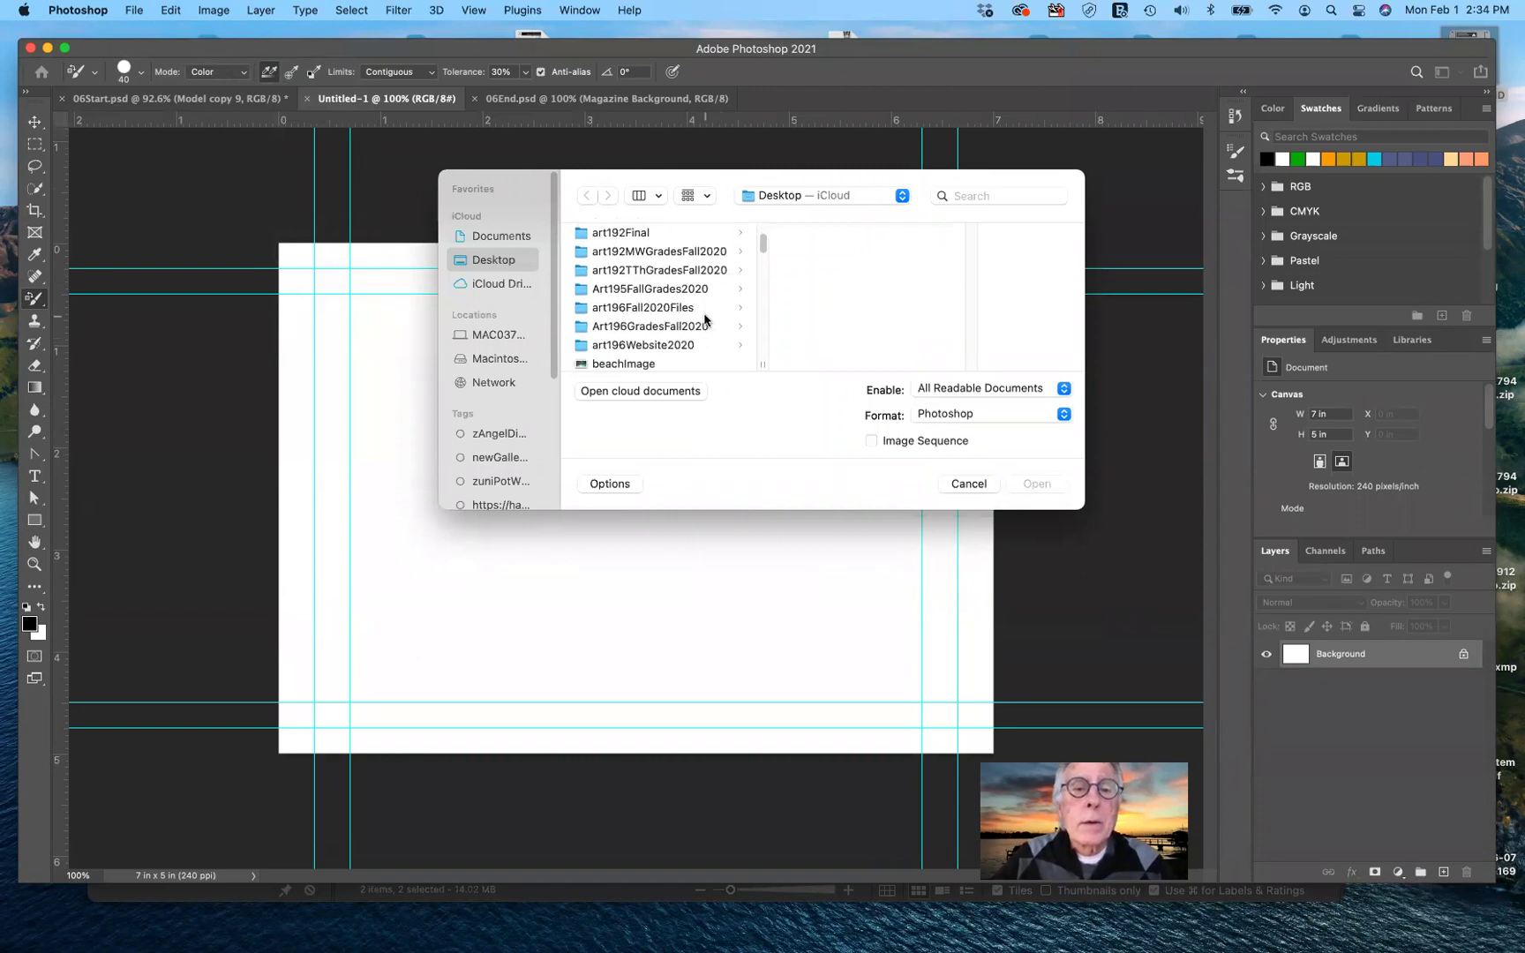
pyautogui.scroll(-1, 706, 319)
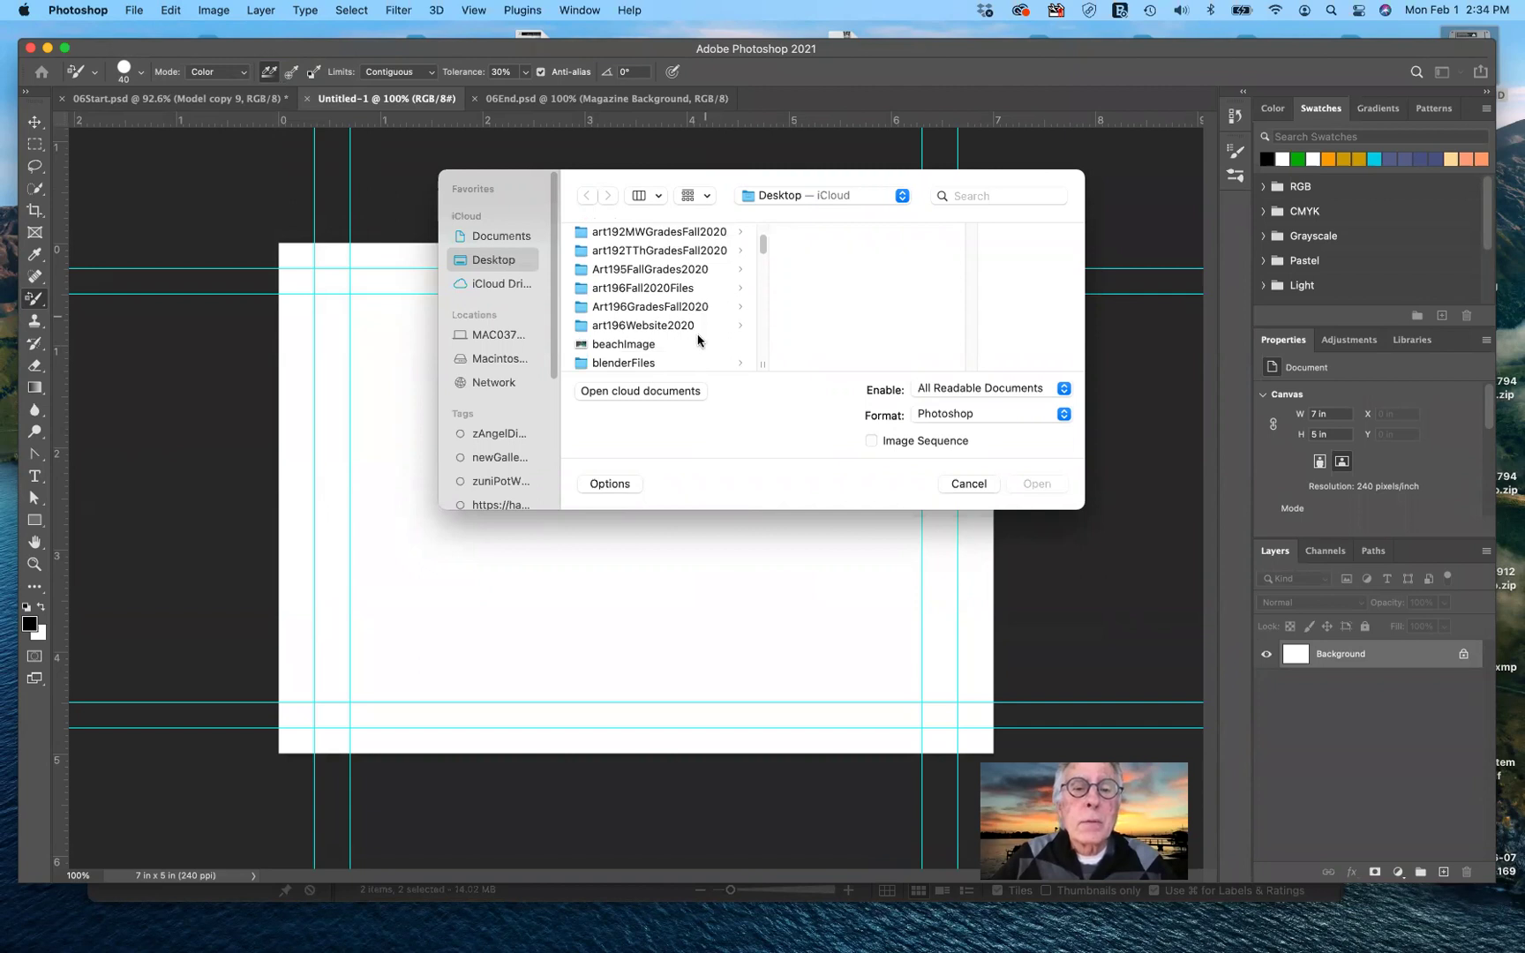
pyautogui.scroll(-1, 697, 340)
pyautogui.scroll(-3, 697, 340)
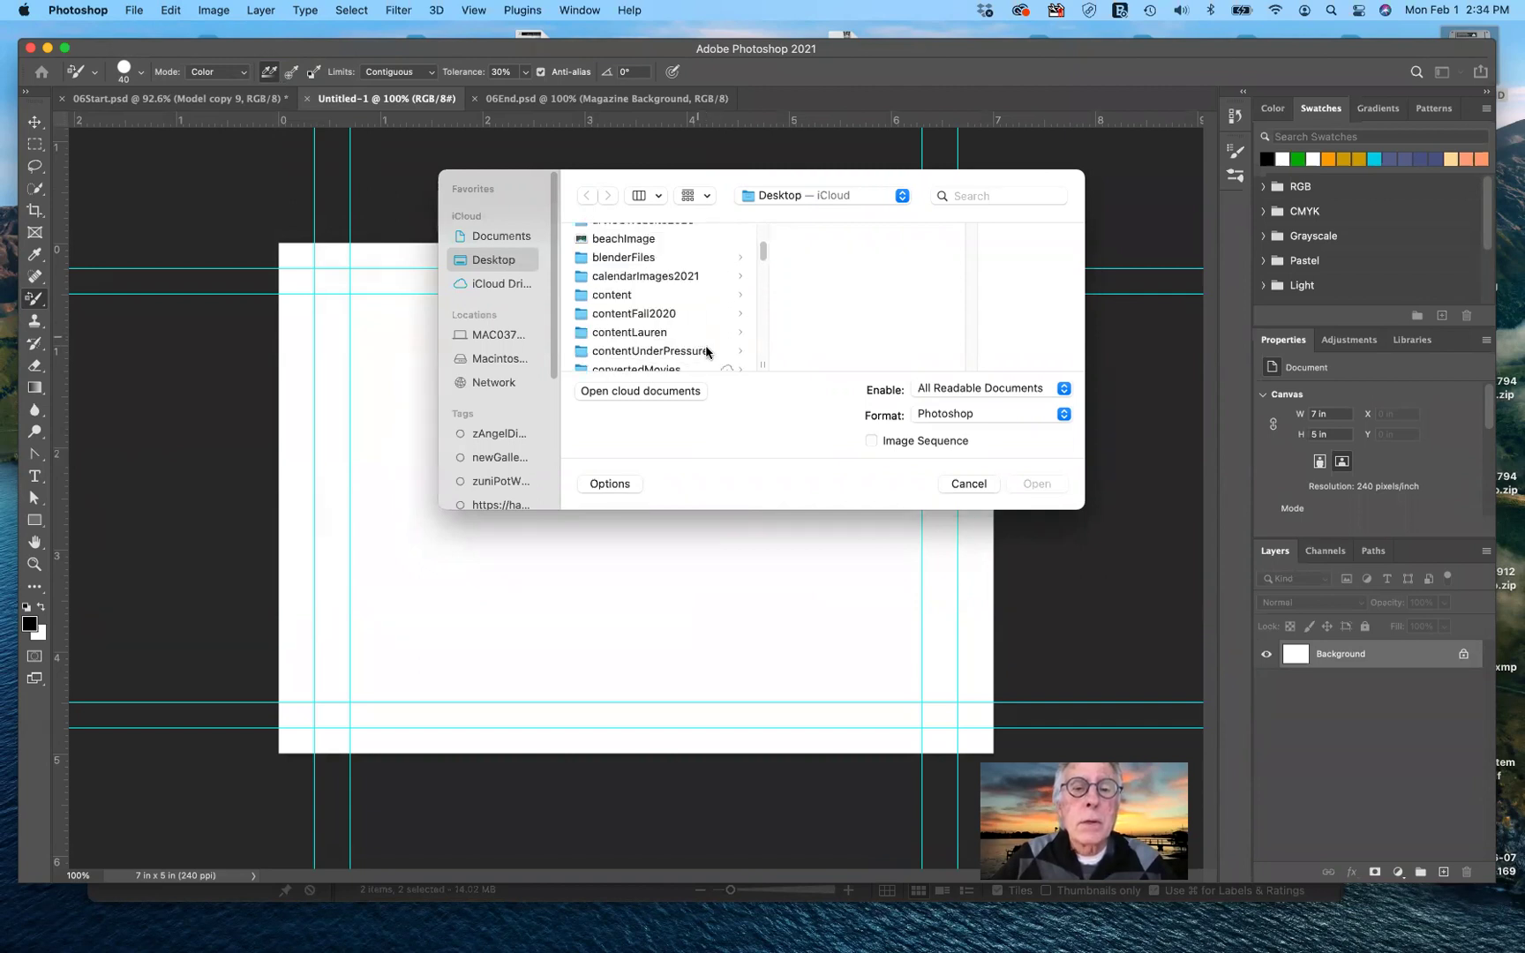
pyautogui.scroll(-3, 706, 349)
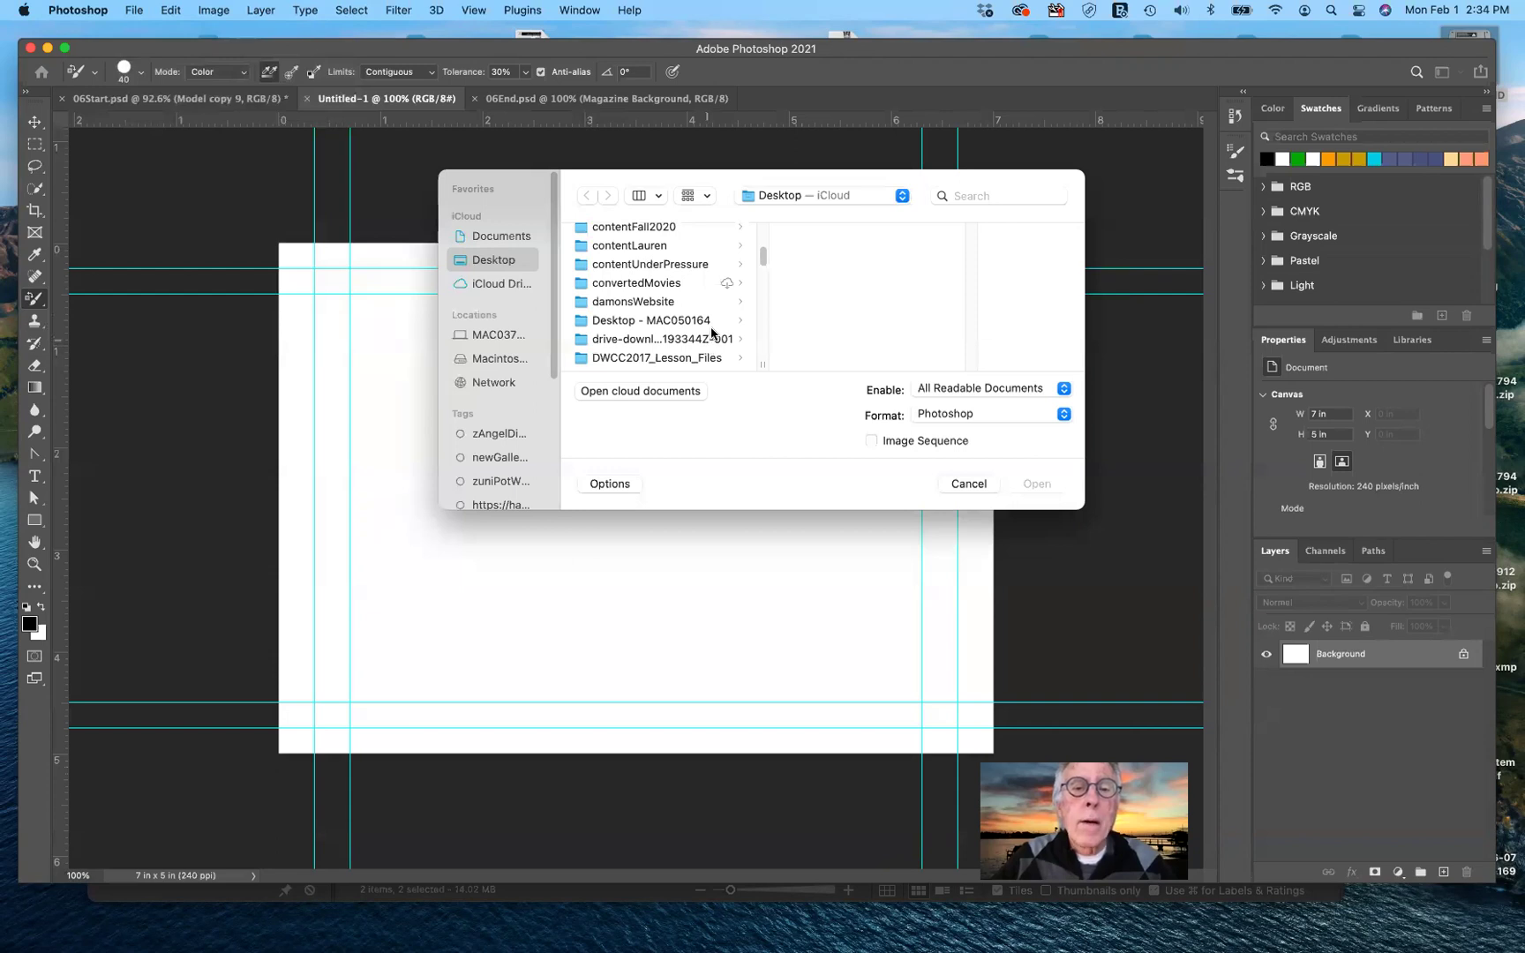
pyautogui.scroll(-5, 711, 334)
pyautogui.scroll(-10, 711, 331)
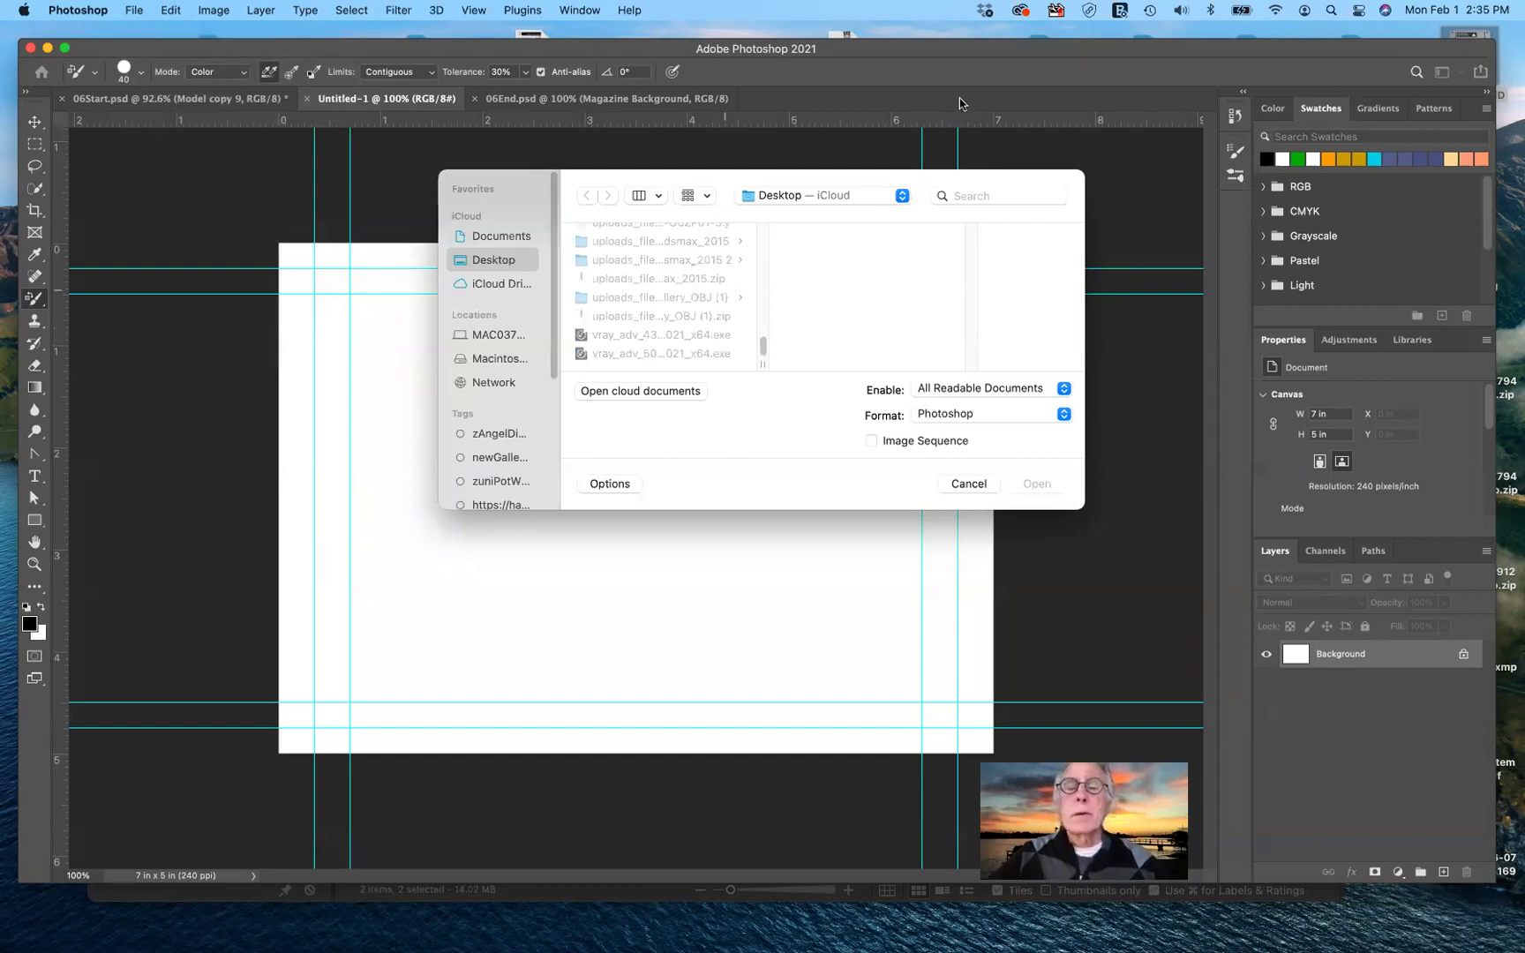
pyautogui.click(658, 197)
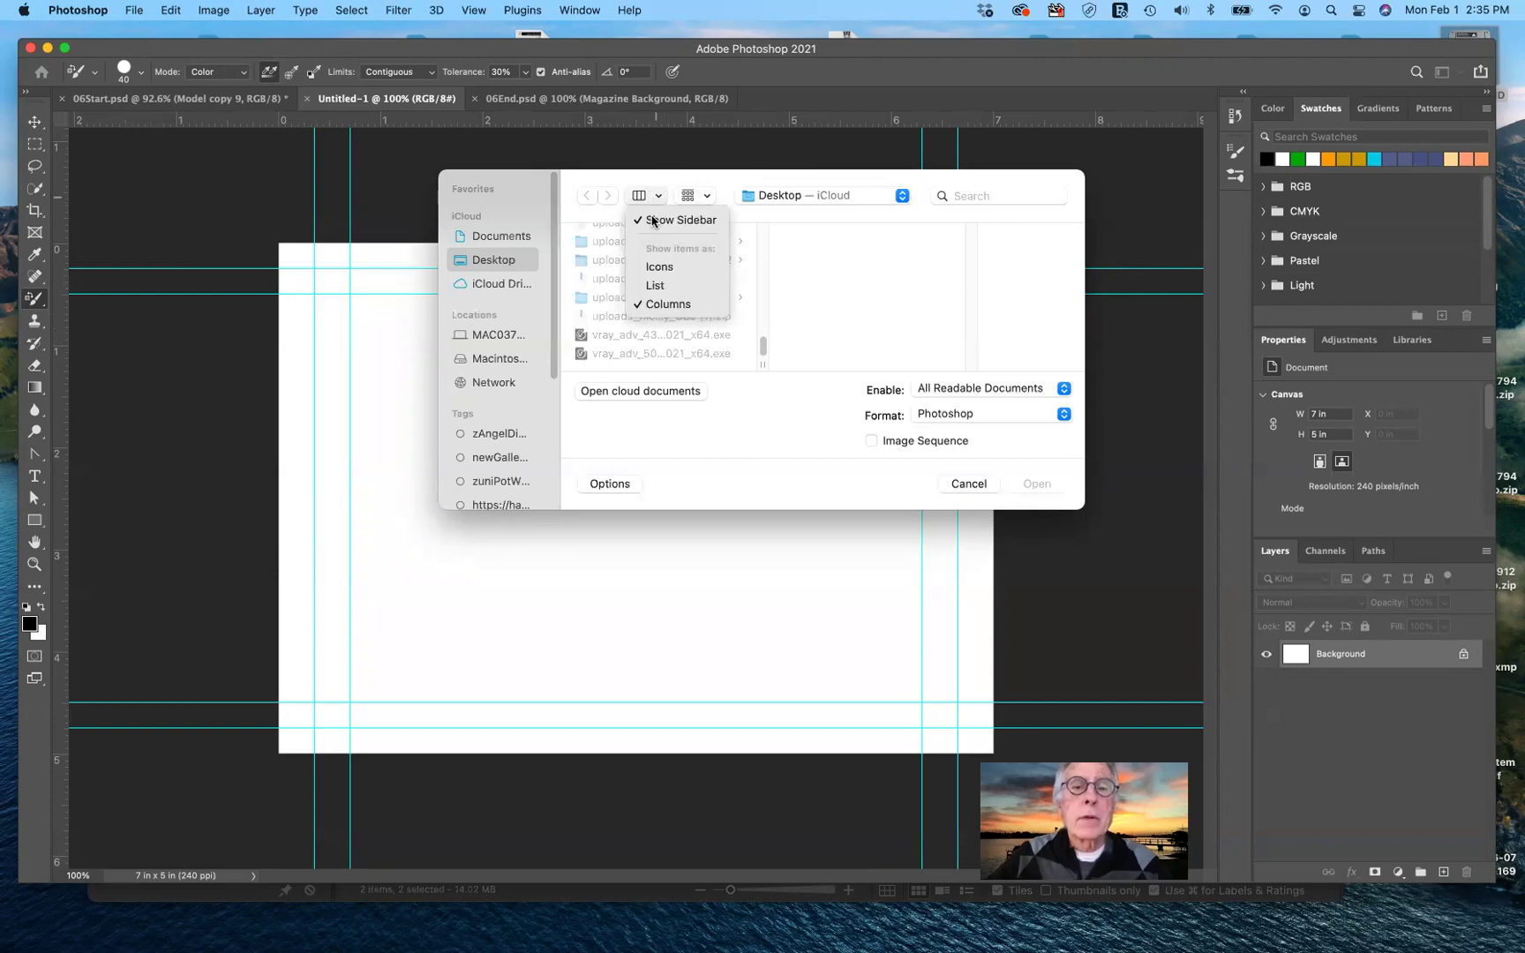
pyautogui.click(656, 286)
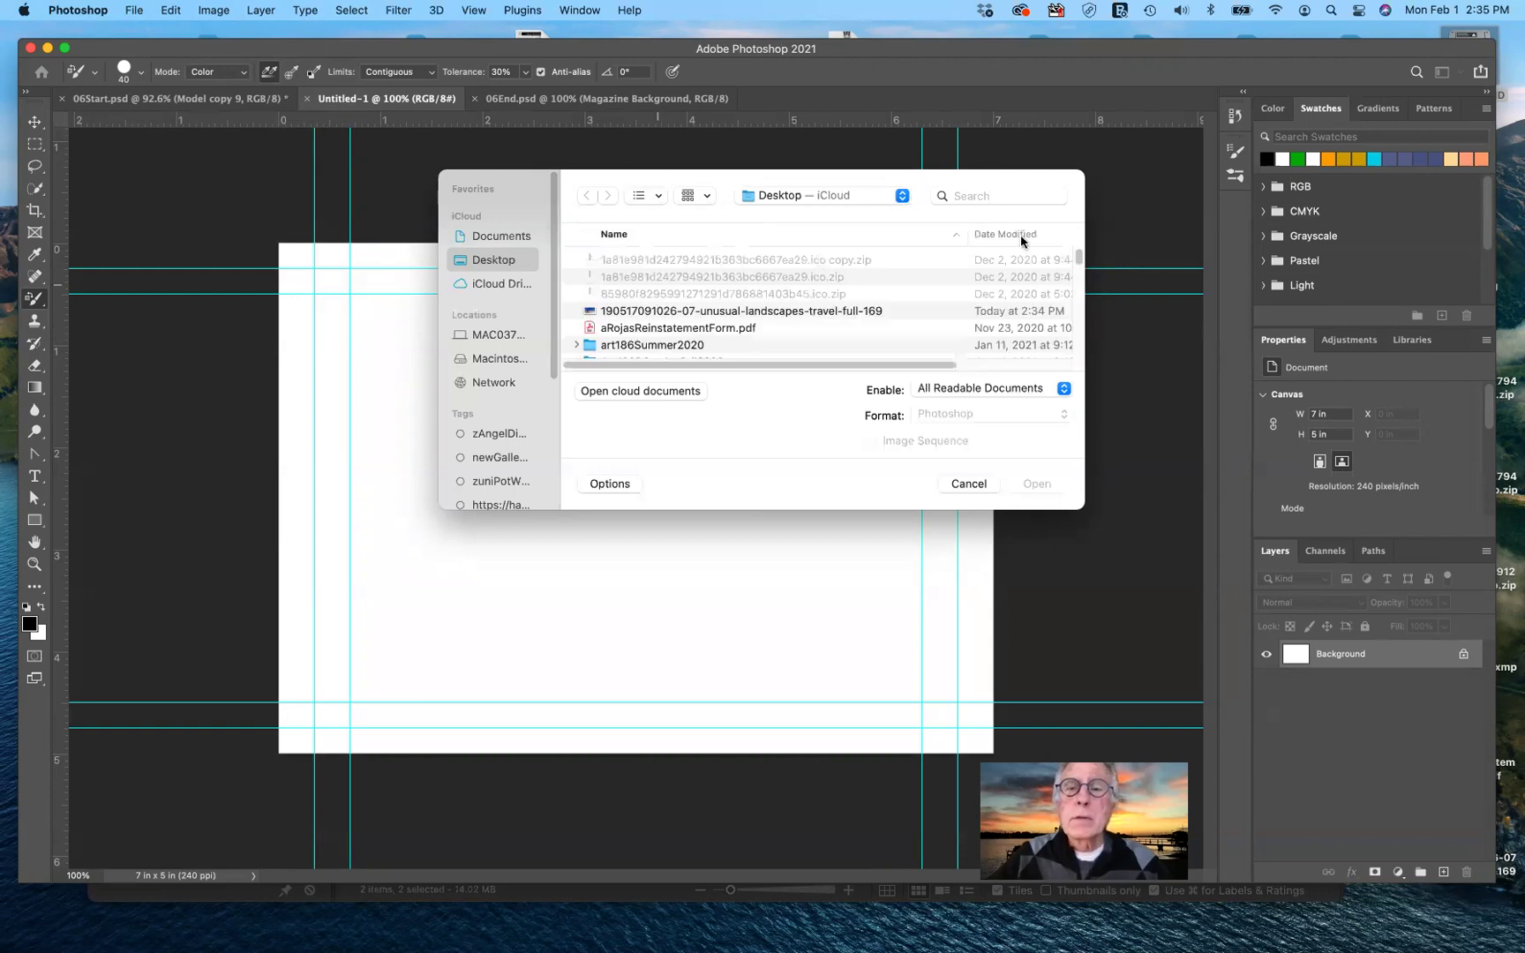
pyautogui.click(1021, 236)
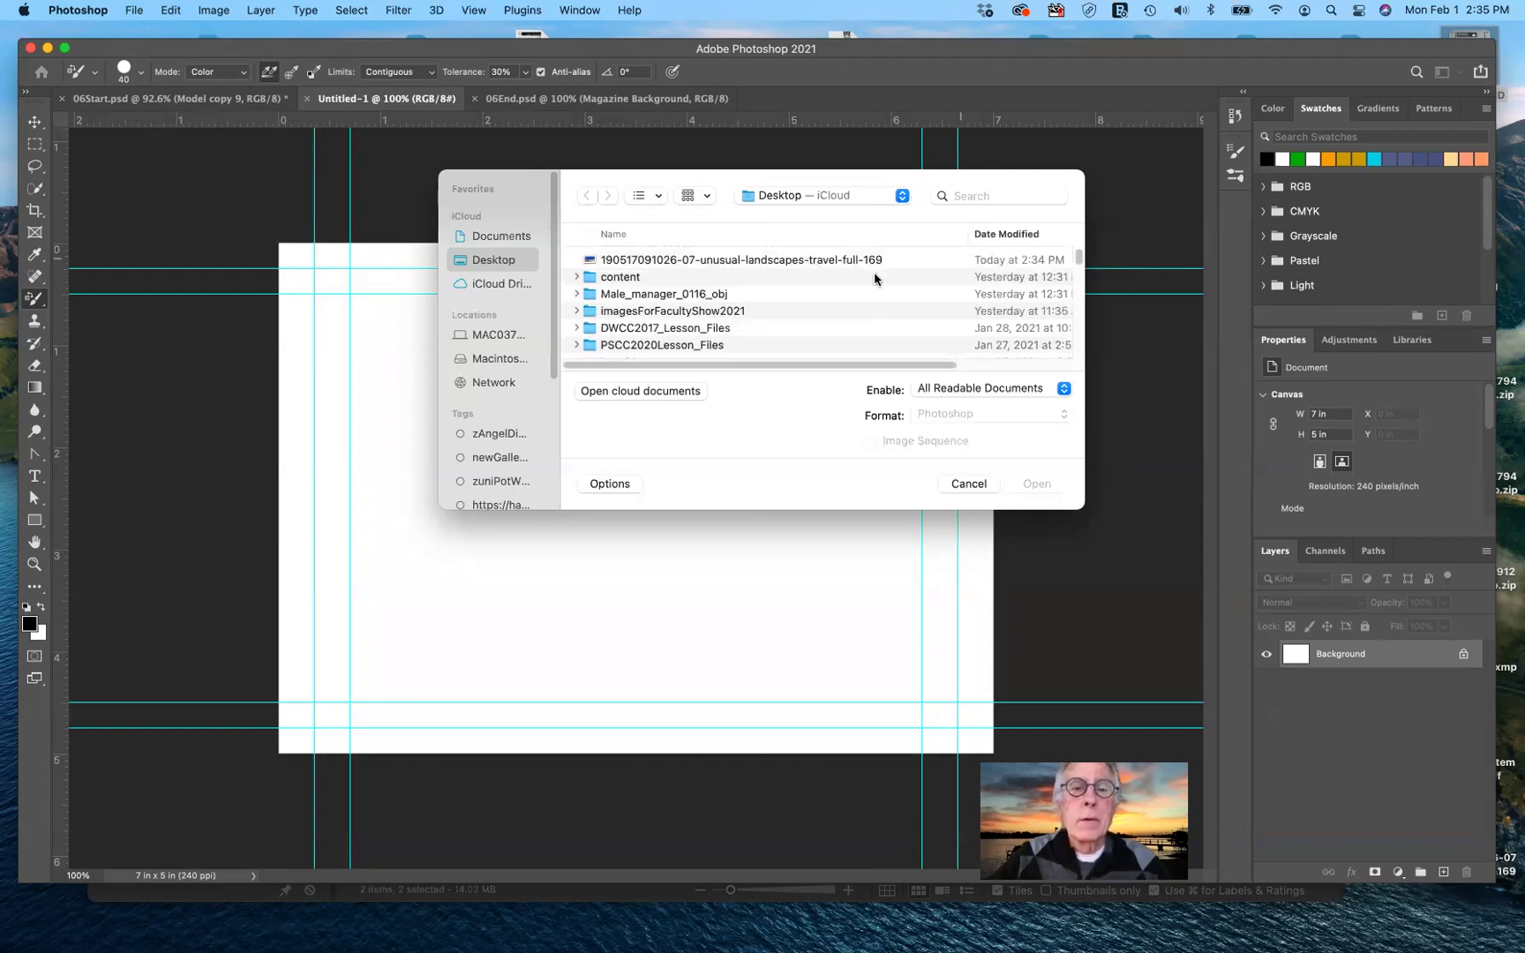
pyautogui.click(732, 261)
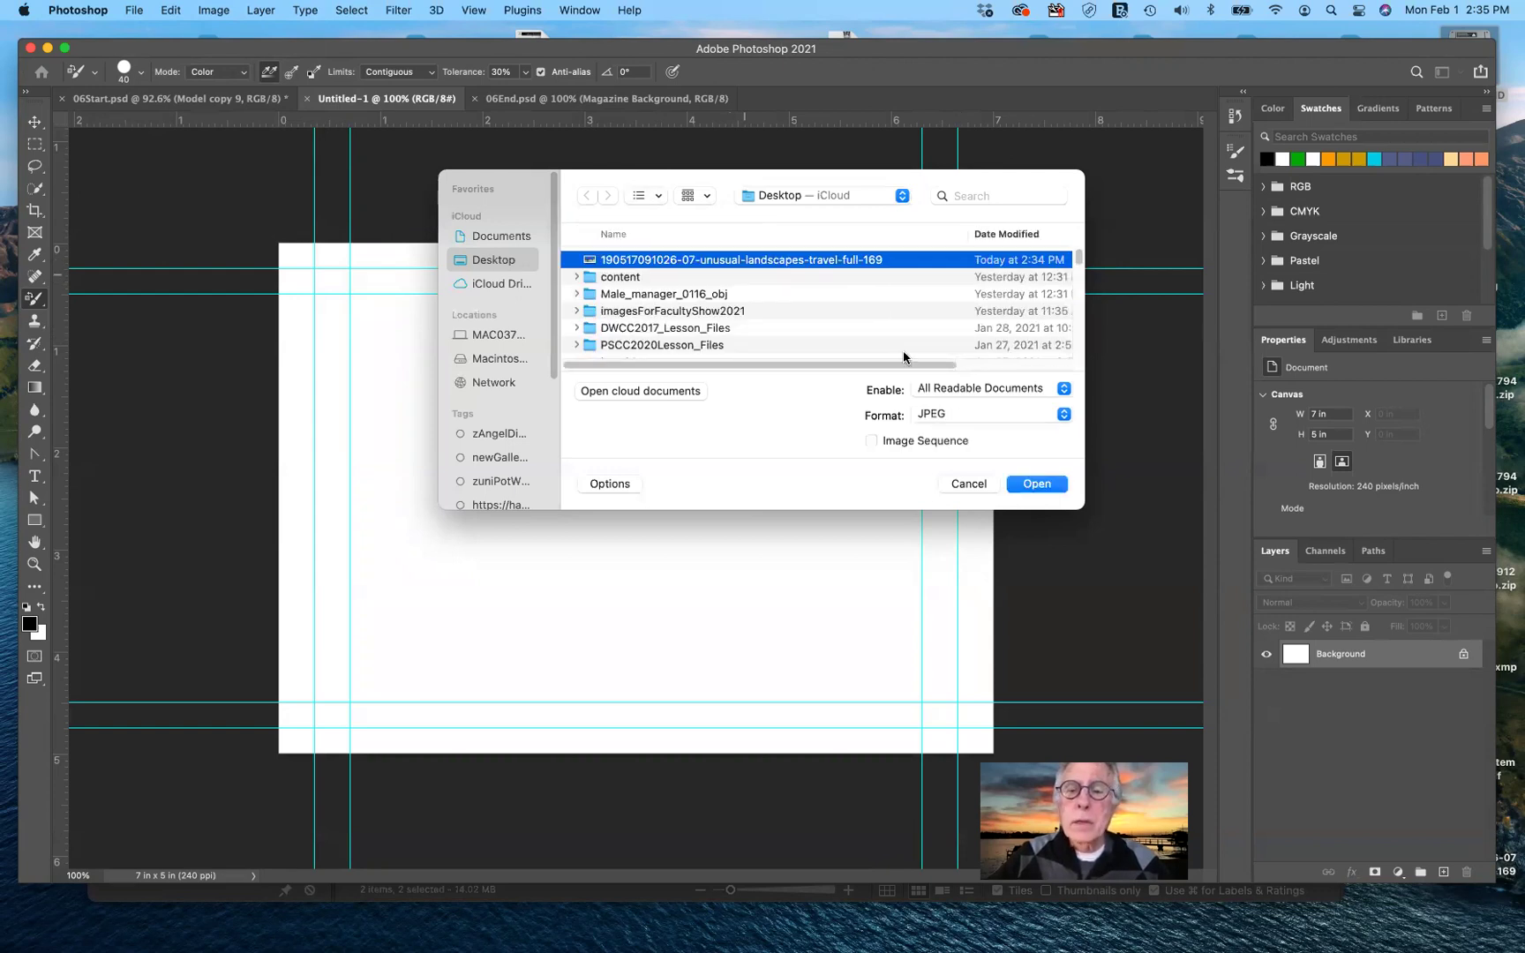
pyautogui.click(1038, 484)
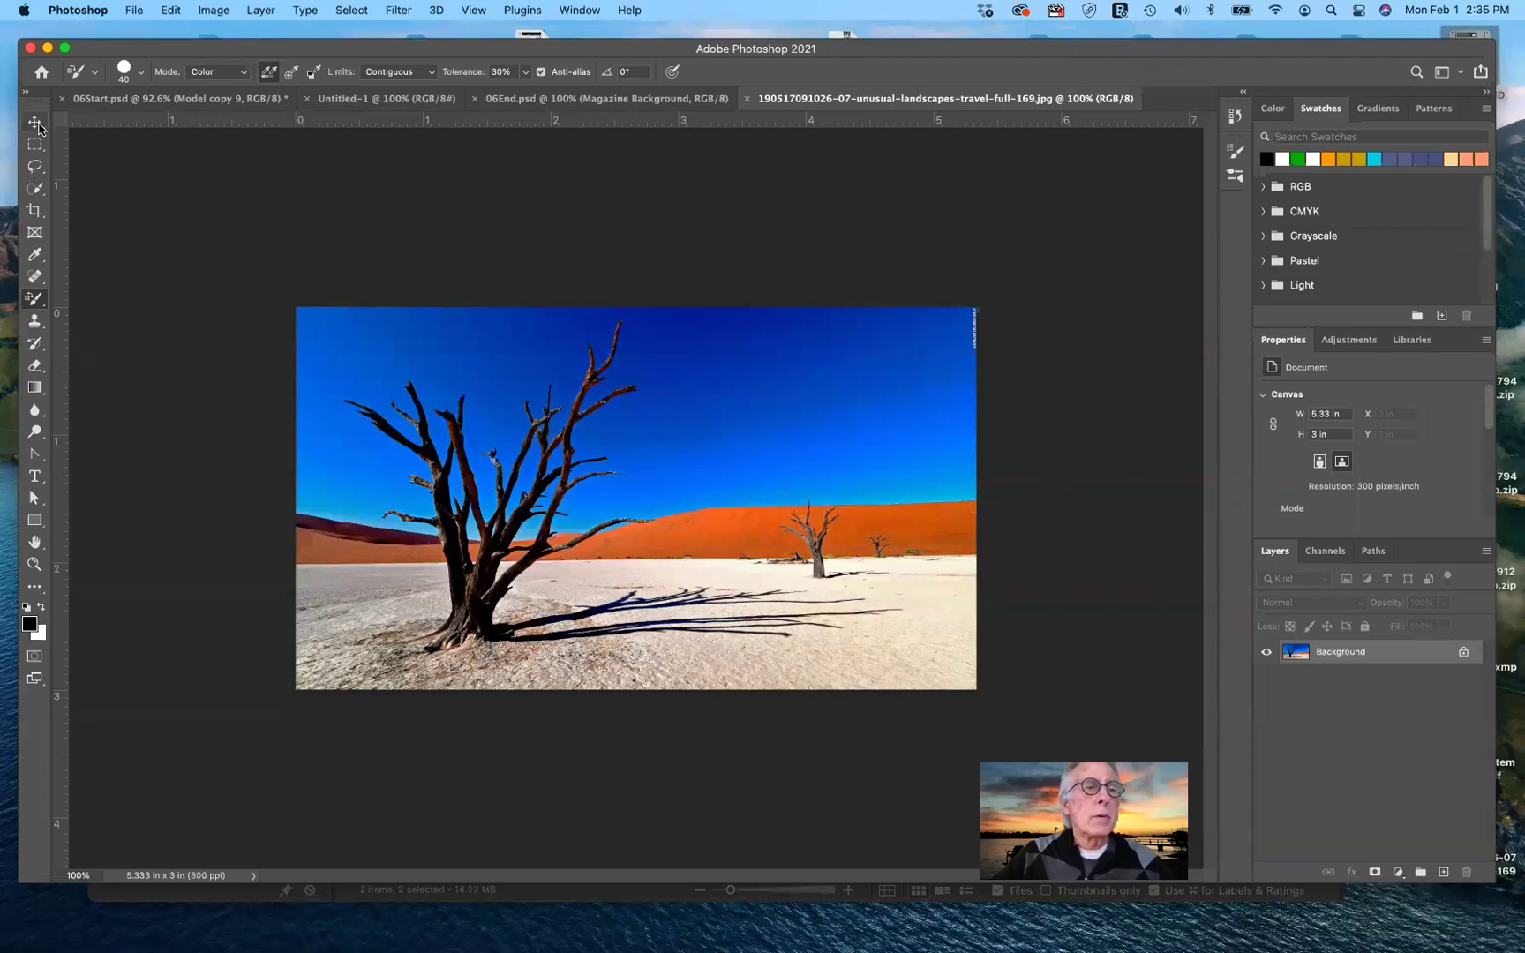
# - Copy the desert photo into the Untitled-1 document as a new layer with the Move tool, centred on the canvas
pyautogui.click(35, 122)
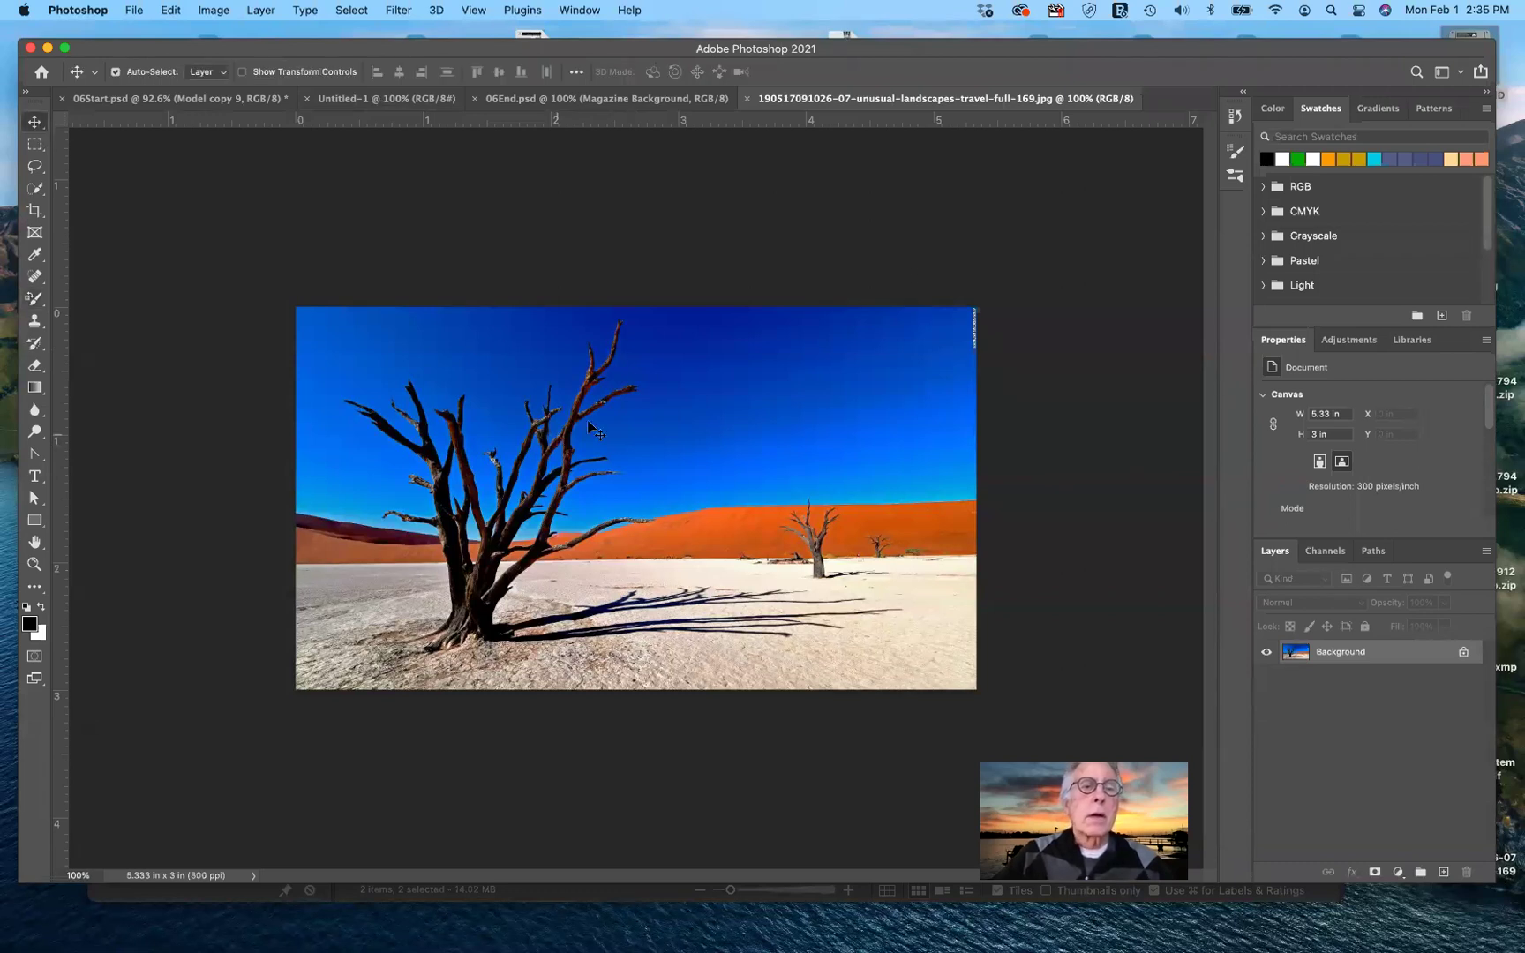
pyautogui.moveTo(423, 113); pyautogui.dragTo(440, 162)
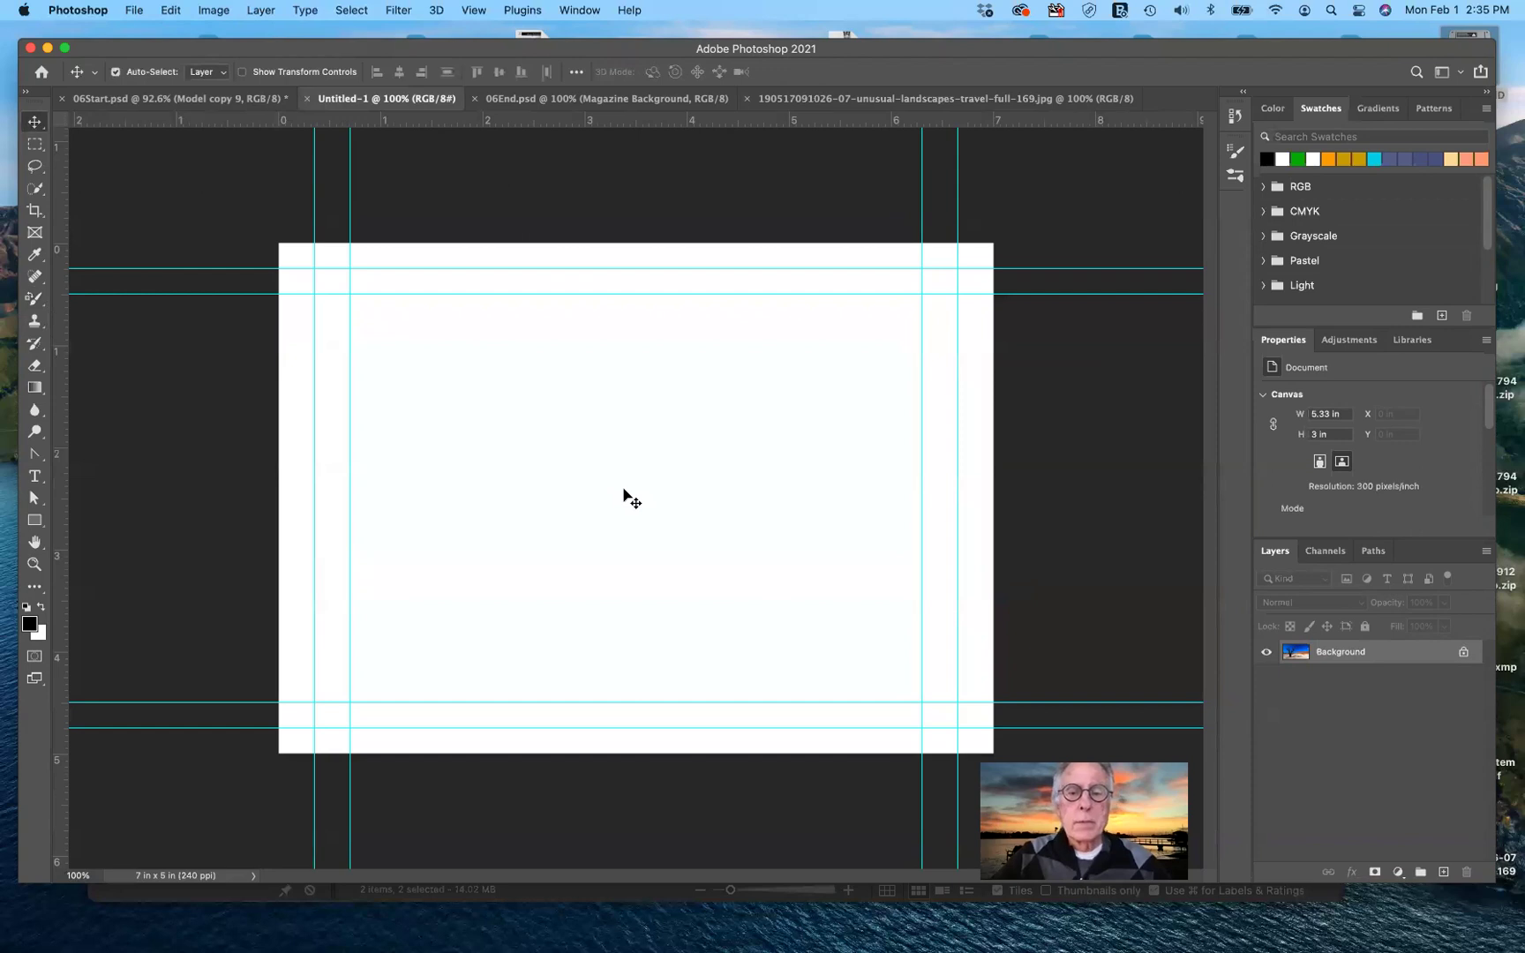
pyautogui.moveTo(632, 499); pyautogui.dragTo(632, 499)
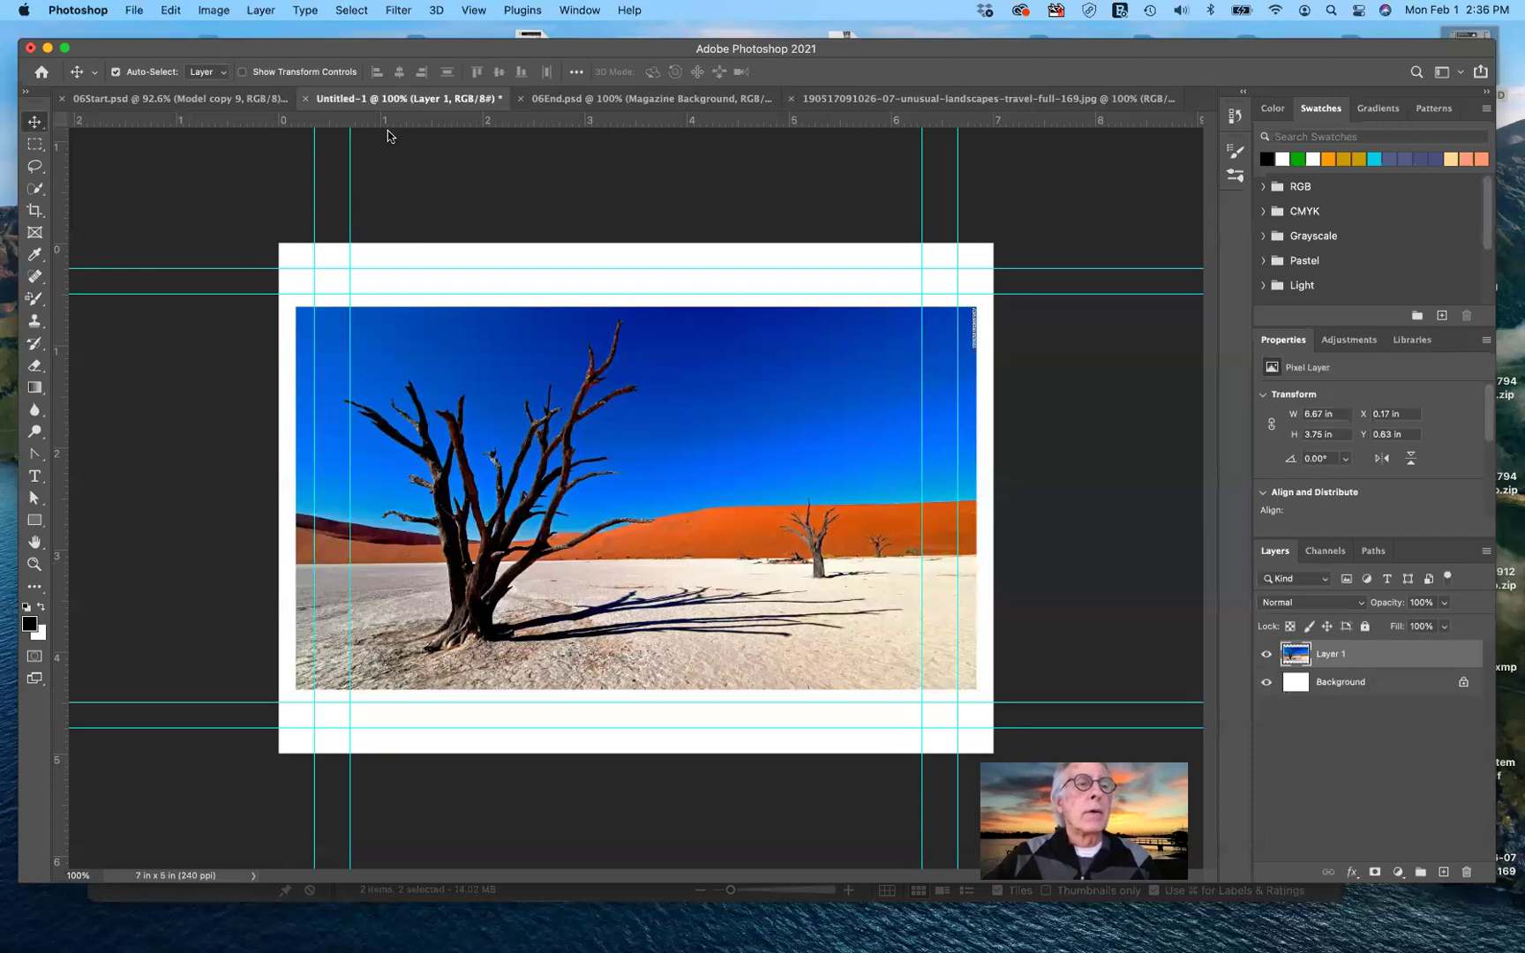
# - Enlarge the desert photo layer with Content-Aware Scale to about 9.2 x 5.18 in, position it to cover the whole canvas, and apply
pyautogui.click(172, 9)
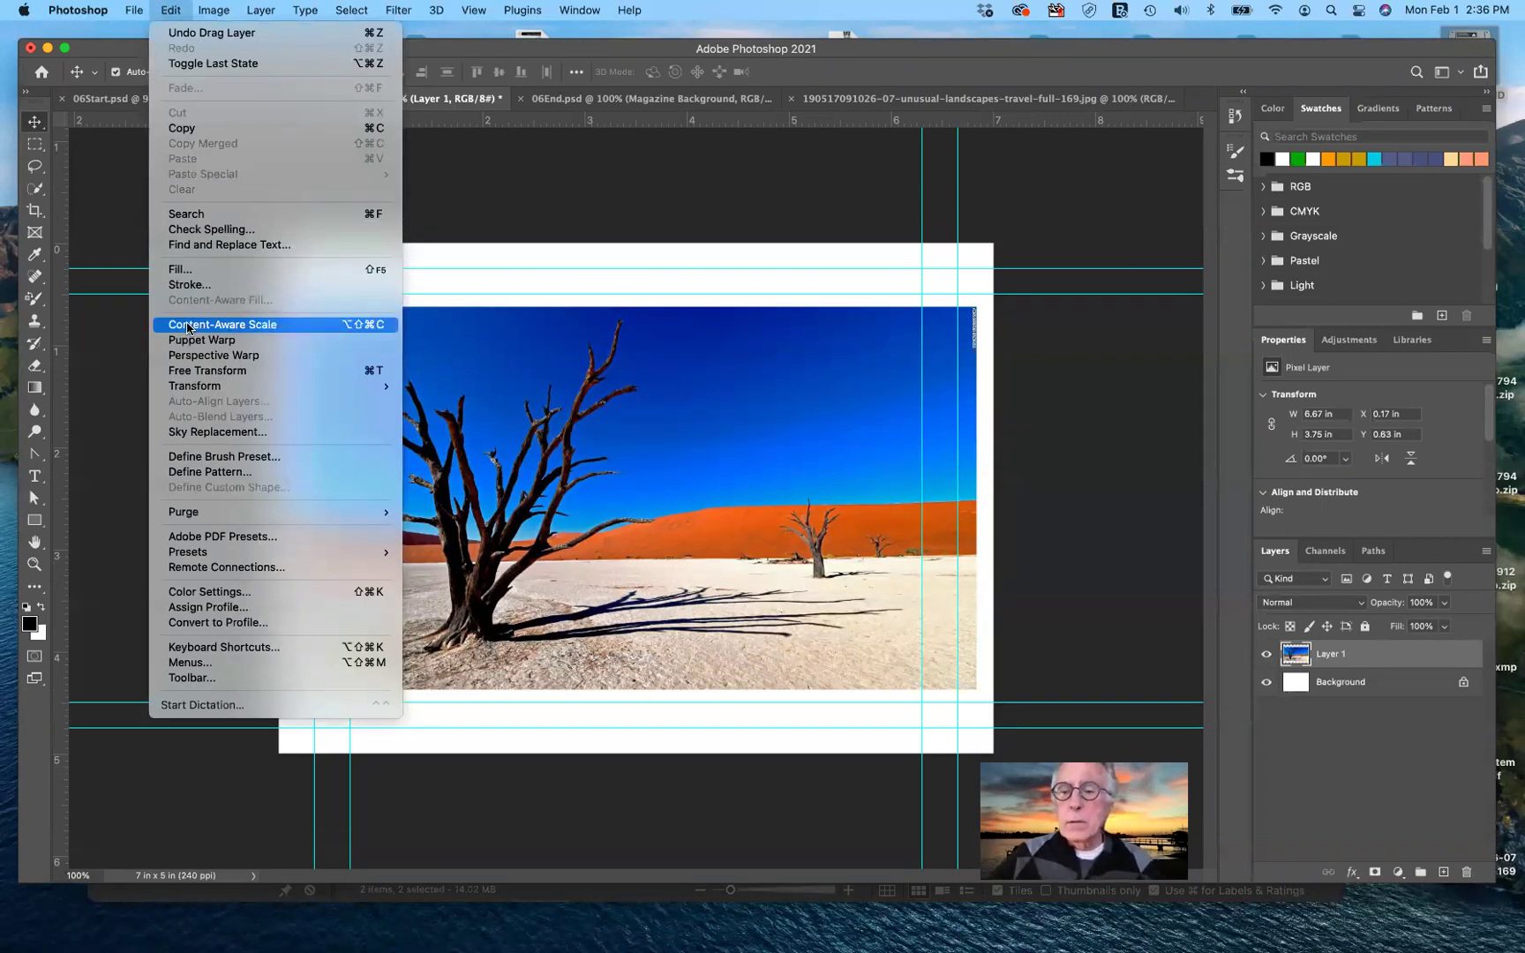
pyautogui.click(481, 456)
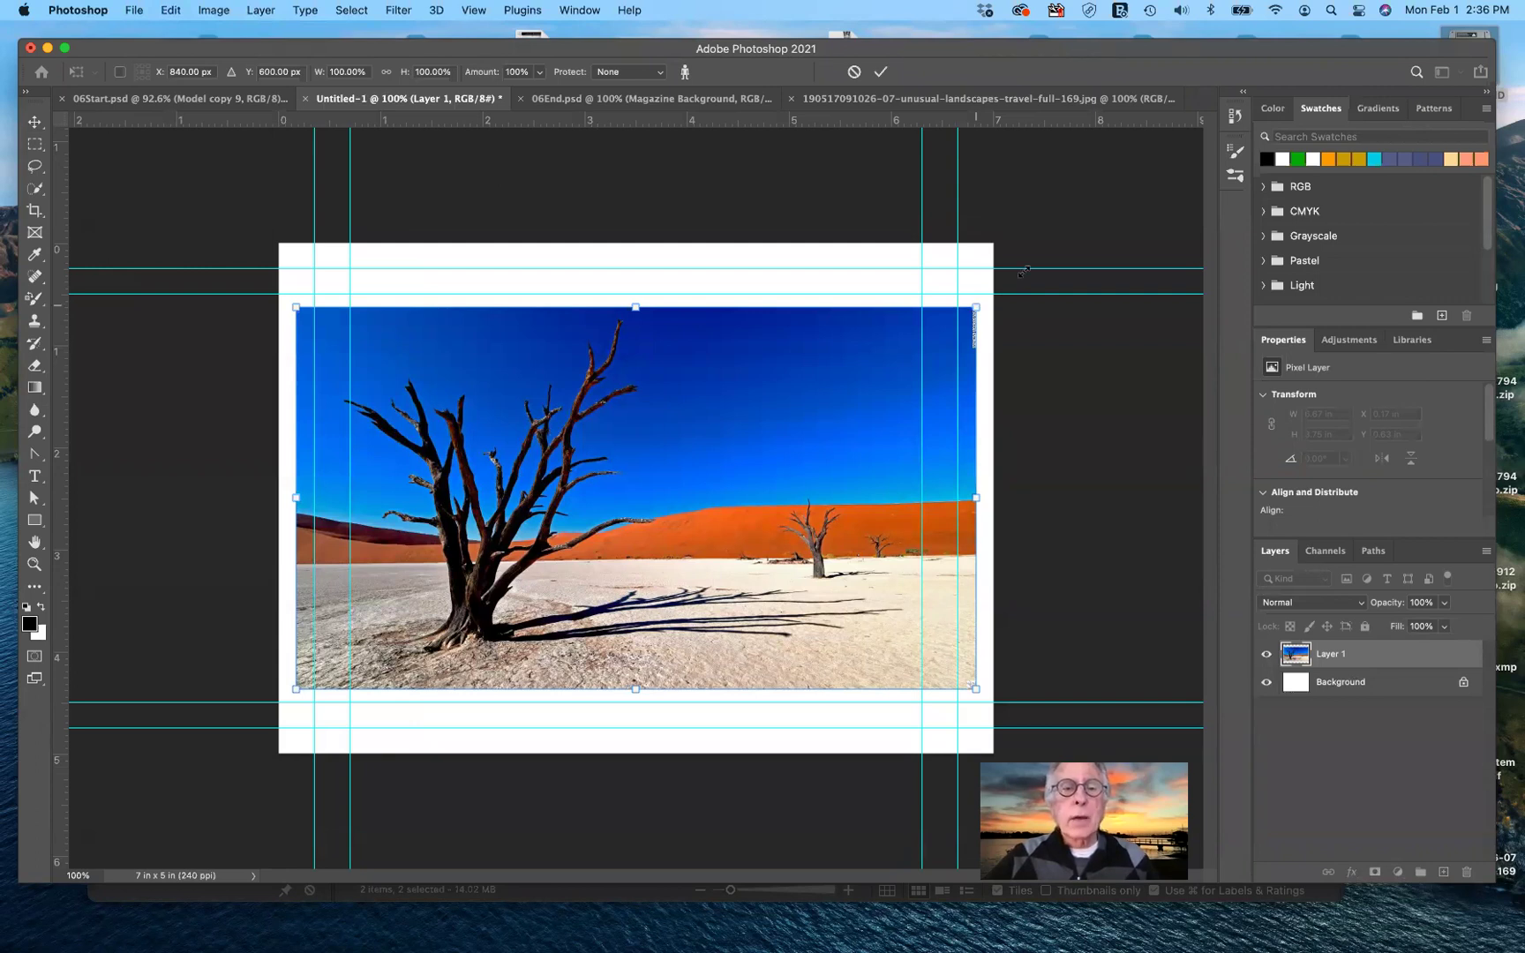
pyautogui.moveTo(1022, 272); pyautogui.dragTo(1123, 255)
pyautogui.moveTo(923, 370); pyautogui.dragTo(923, 372)
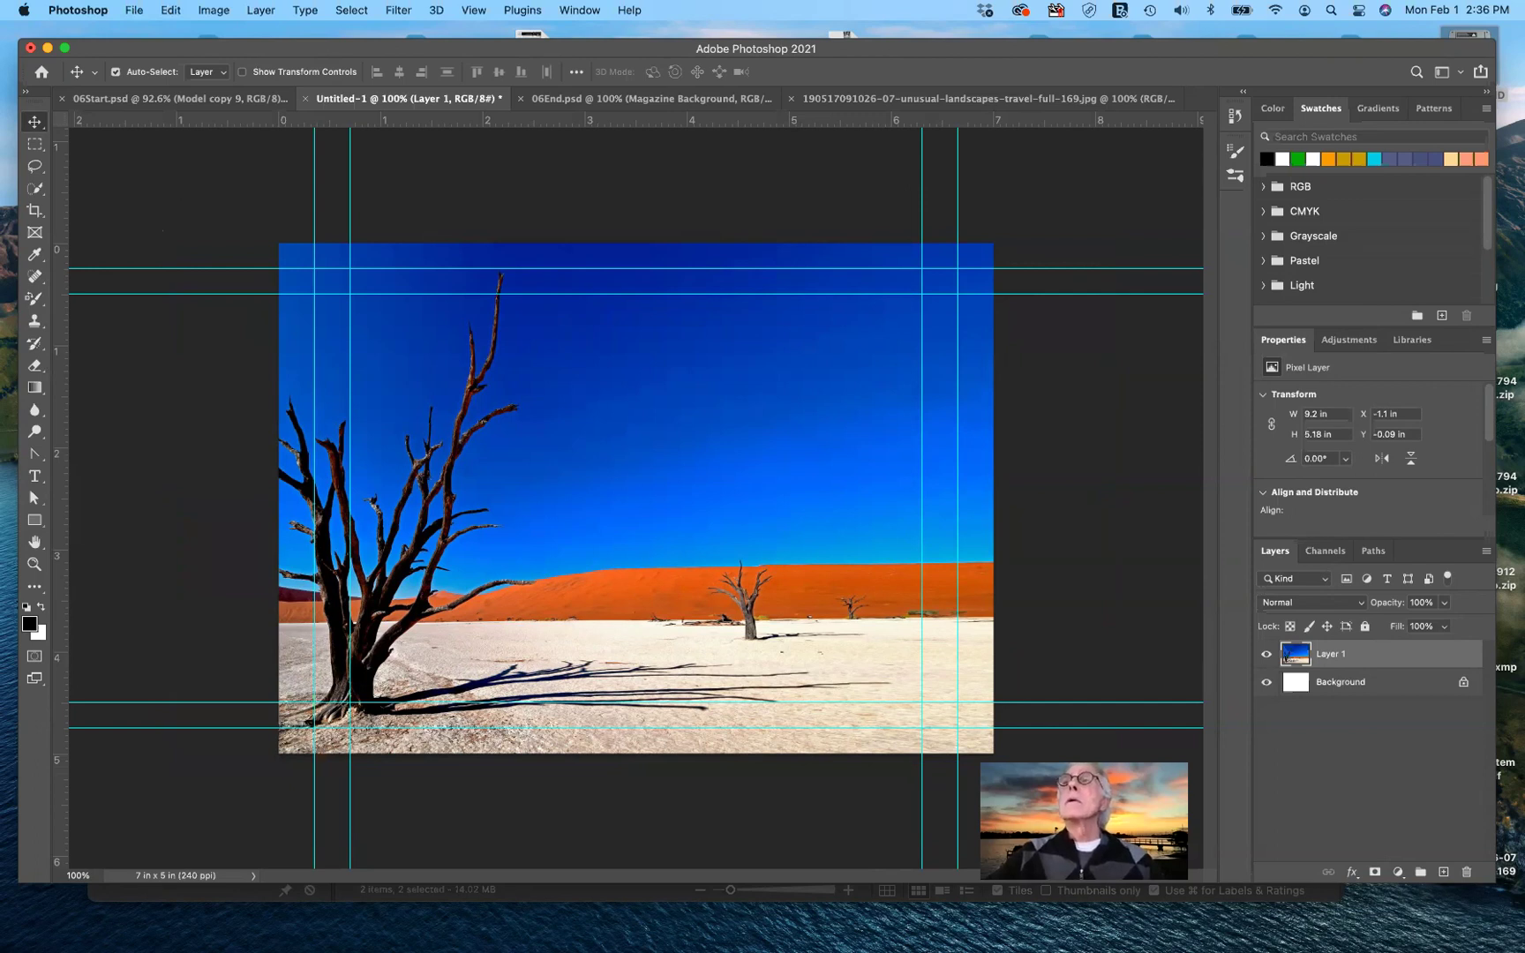
# - Switch to Finder, open theBagel_03.psd in Photoshop, and look through the layers of the dog composition
pyautogui.press('super+Tab')
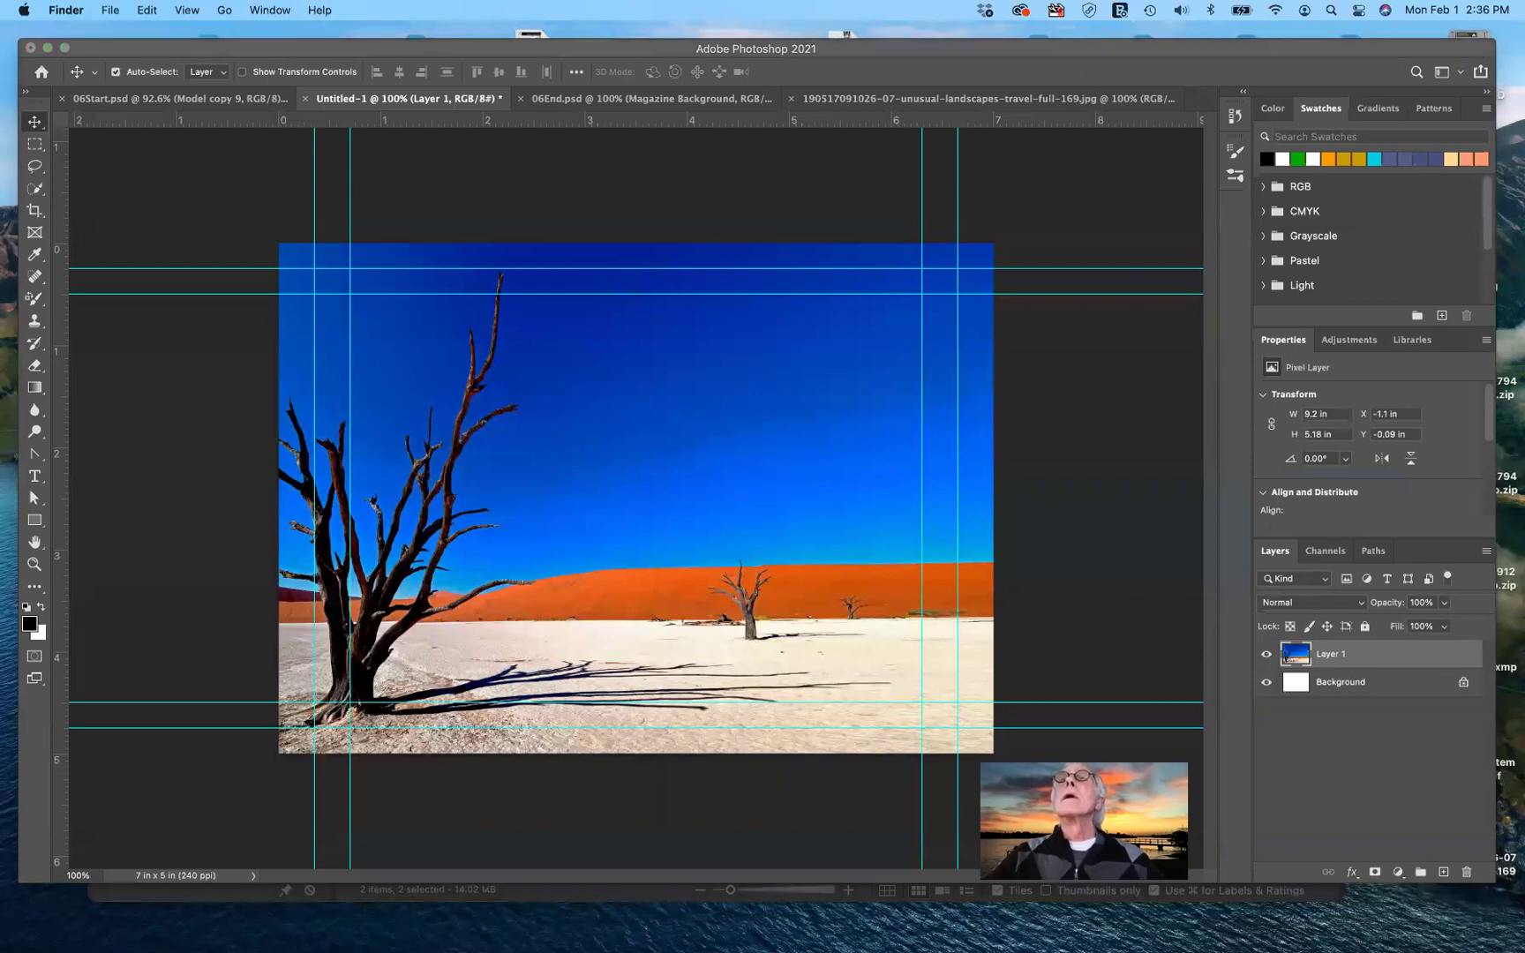
pyautogui.press('super+Tab')
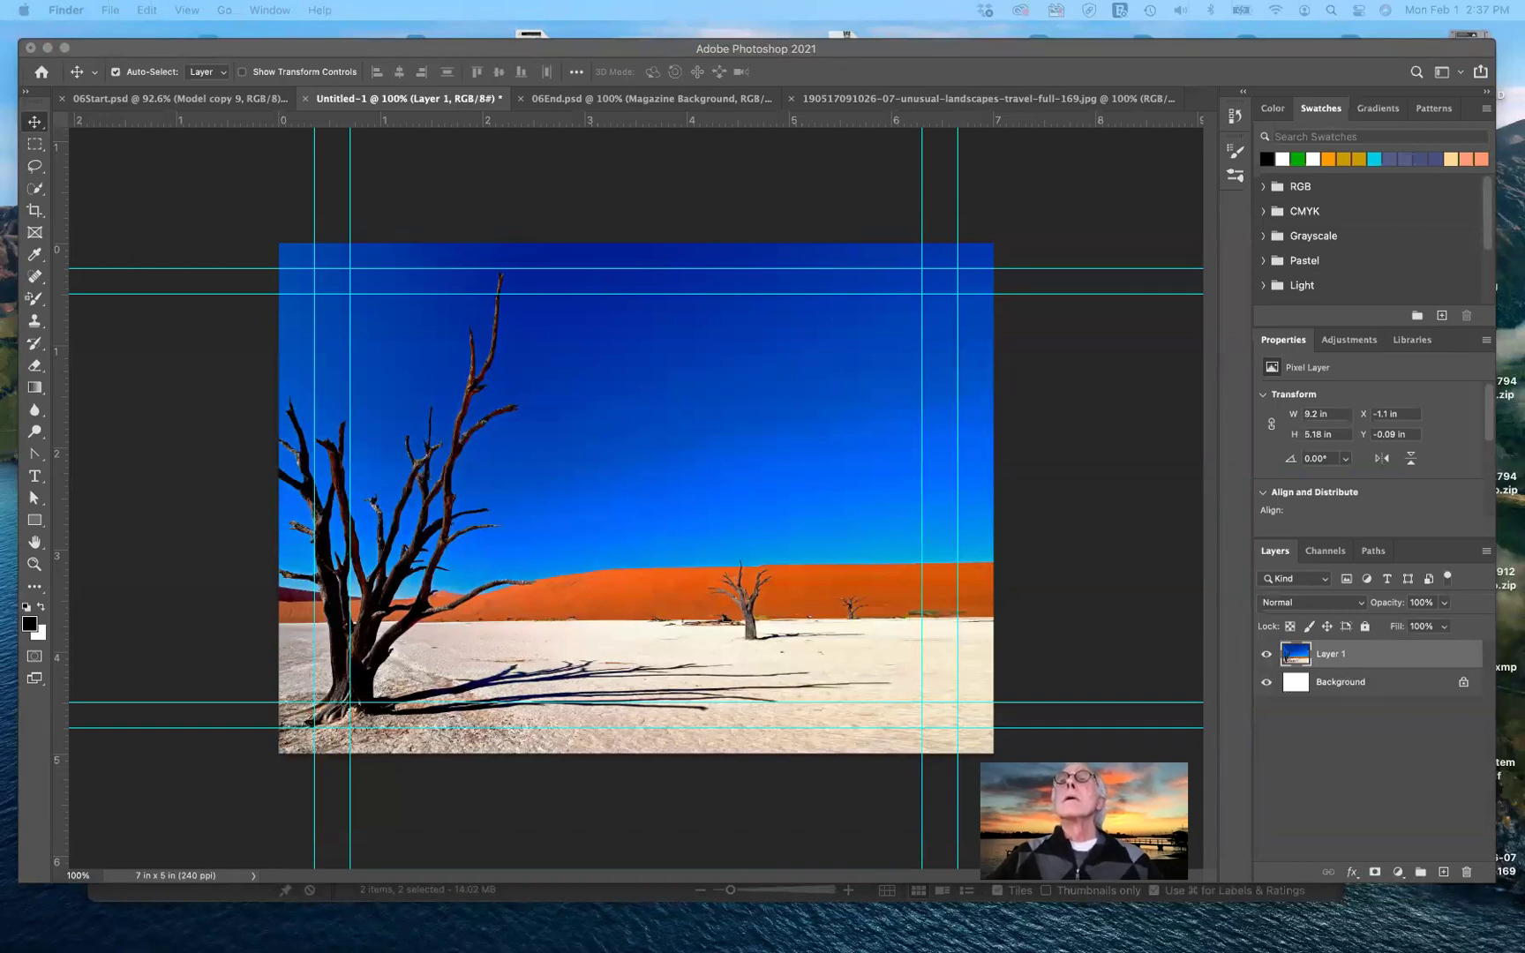
pyautogui.moveTo(1294, 654); pyautogui.dragTo(788, 905)
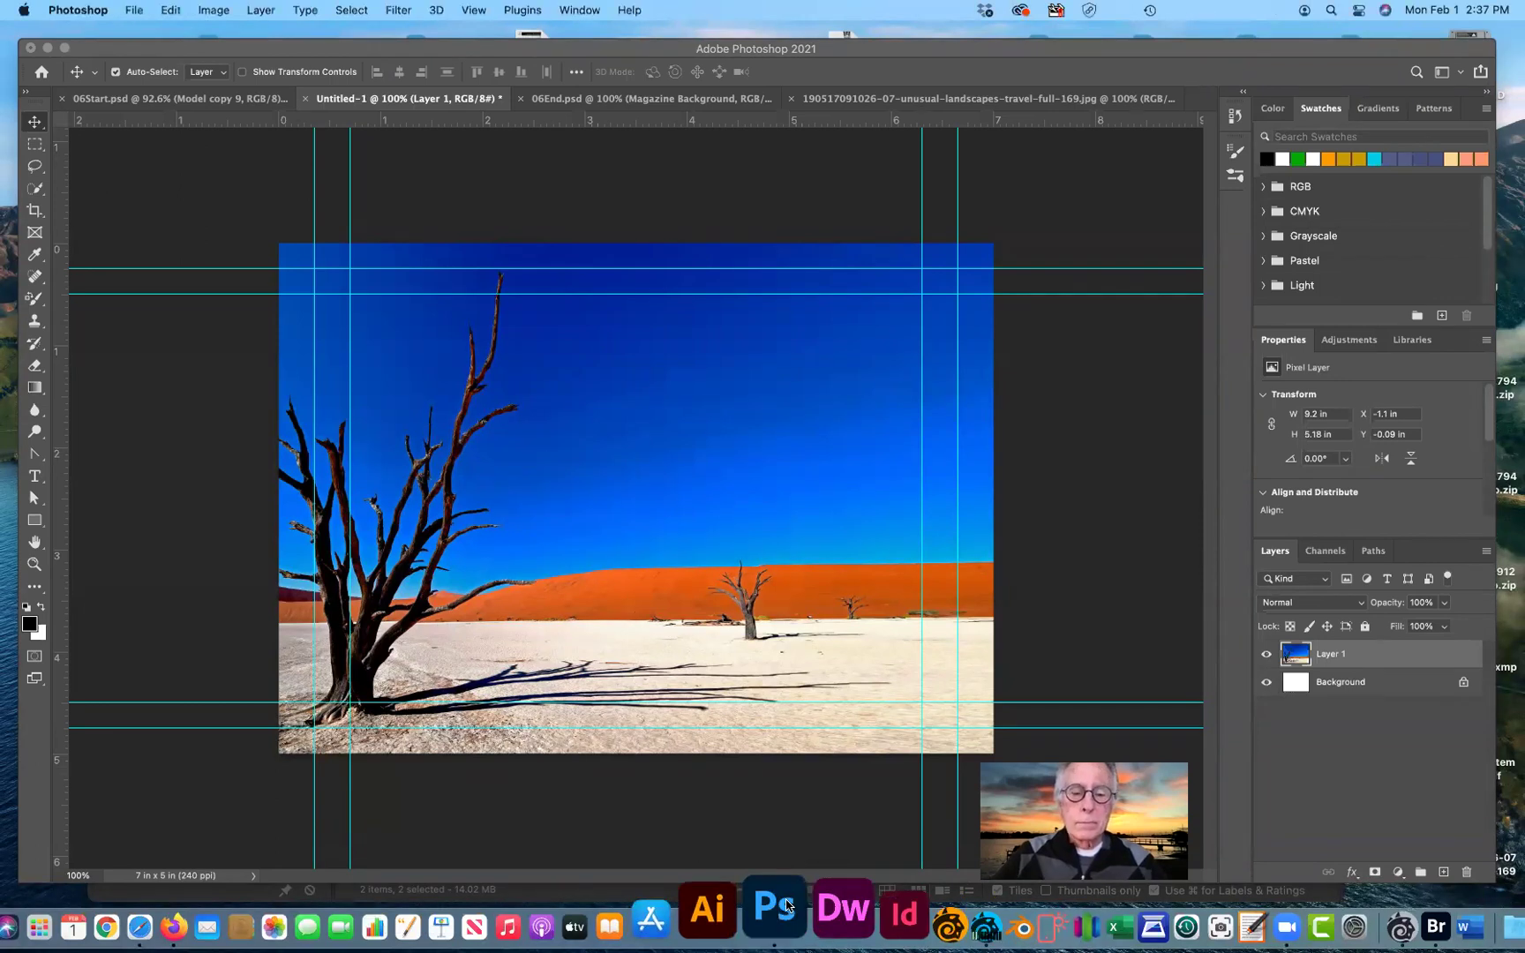
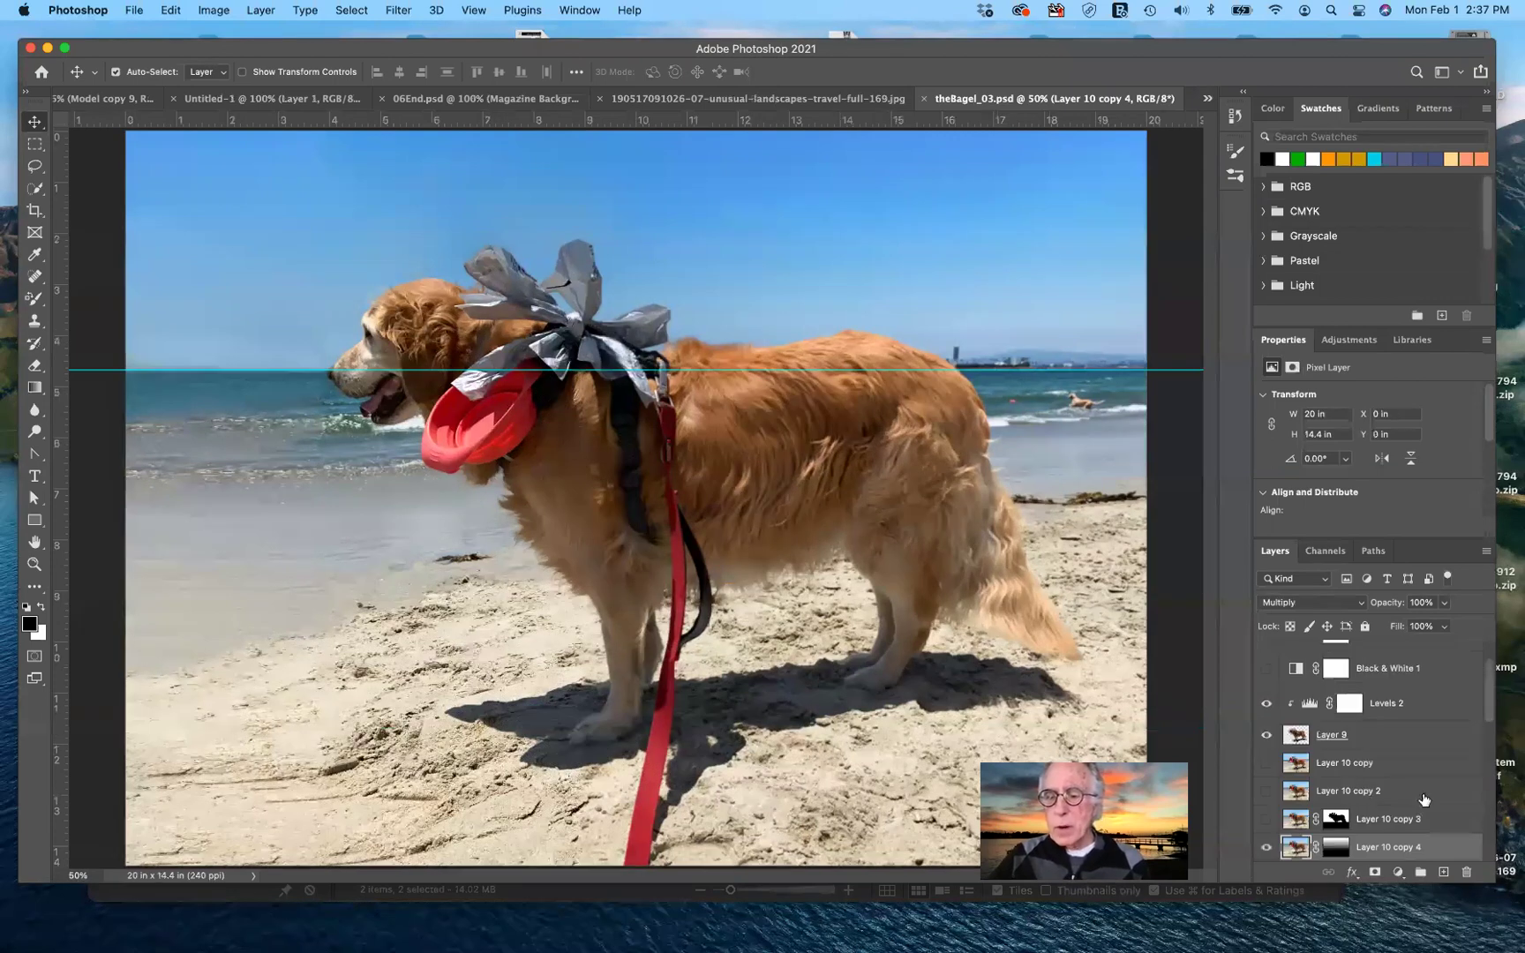
pyautogui.scroll(-1, 1424, 798)
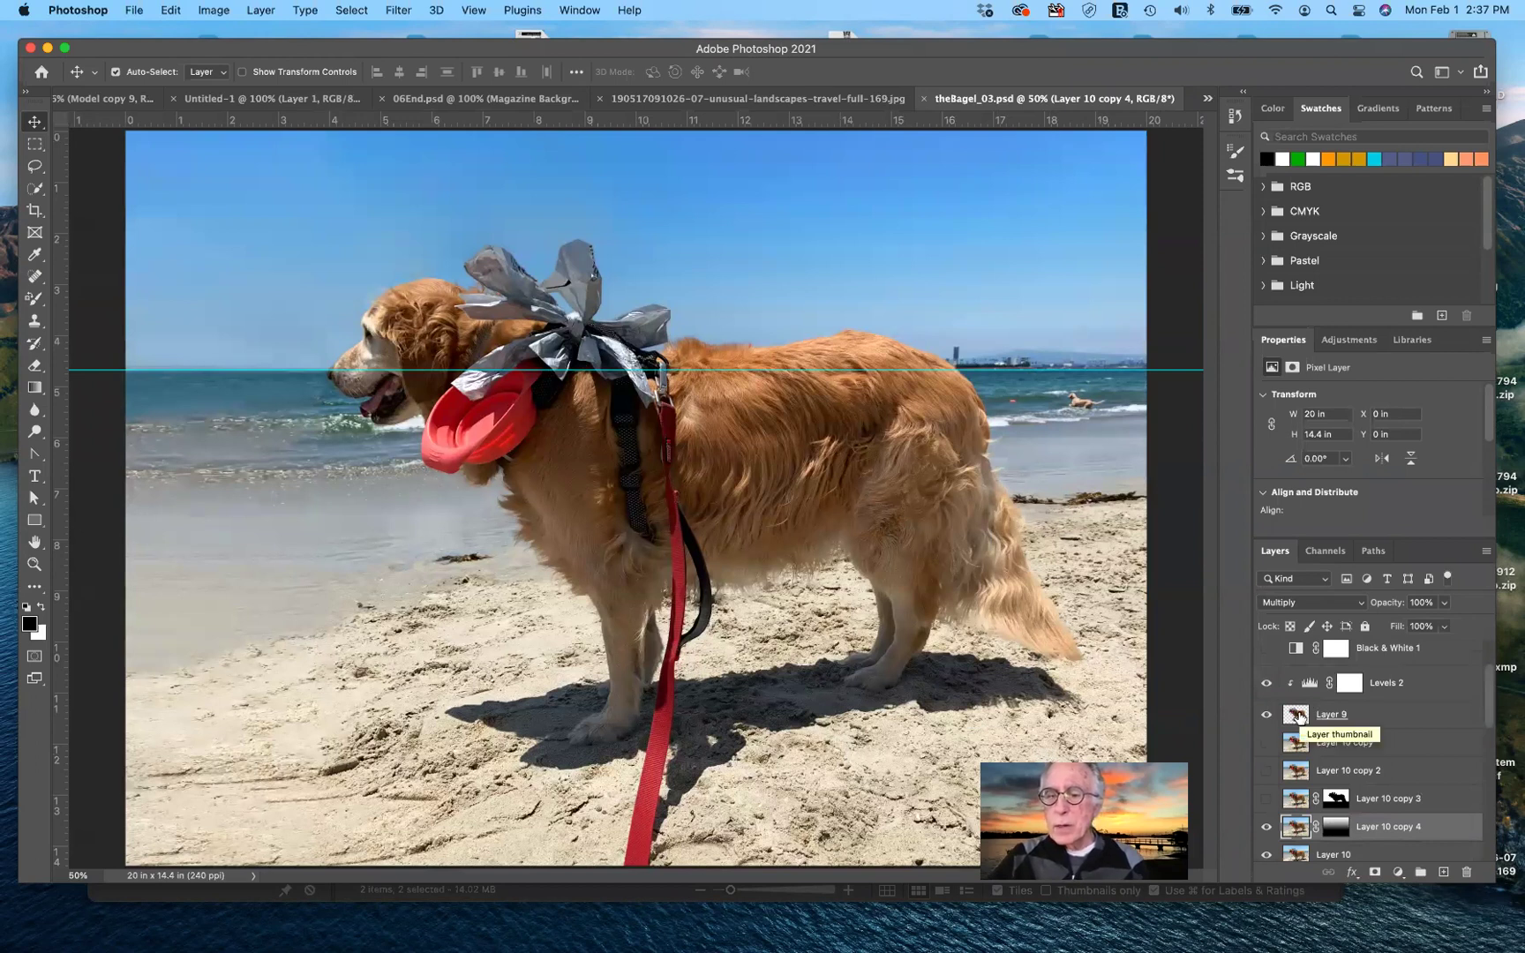
pyautogui.scroll(4, 1298, 717)
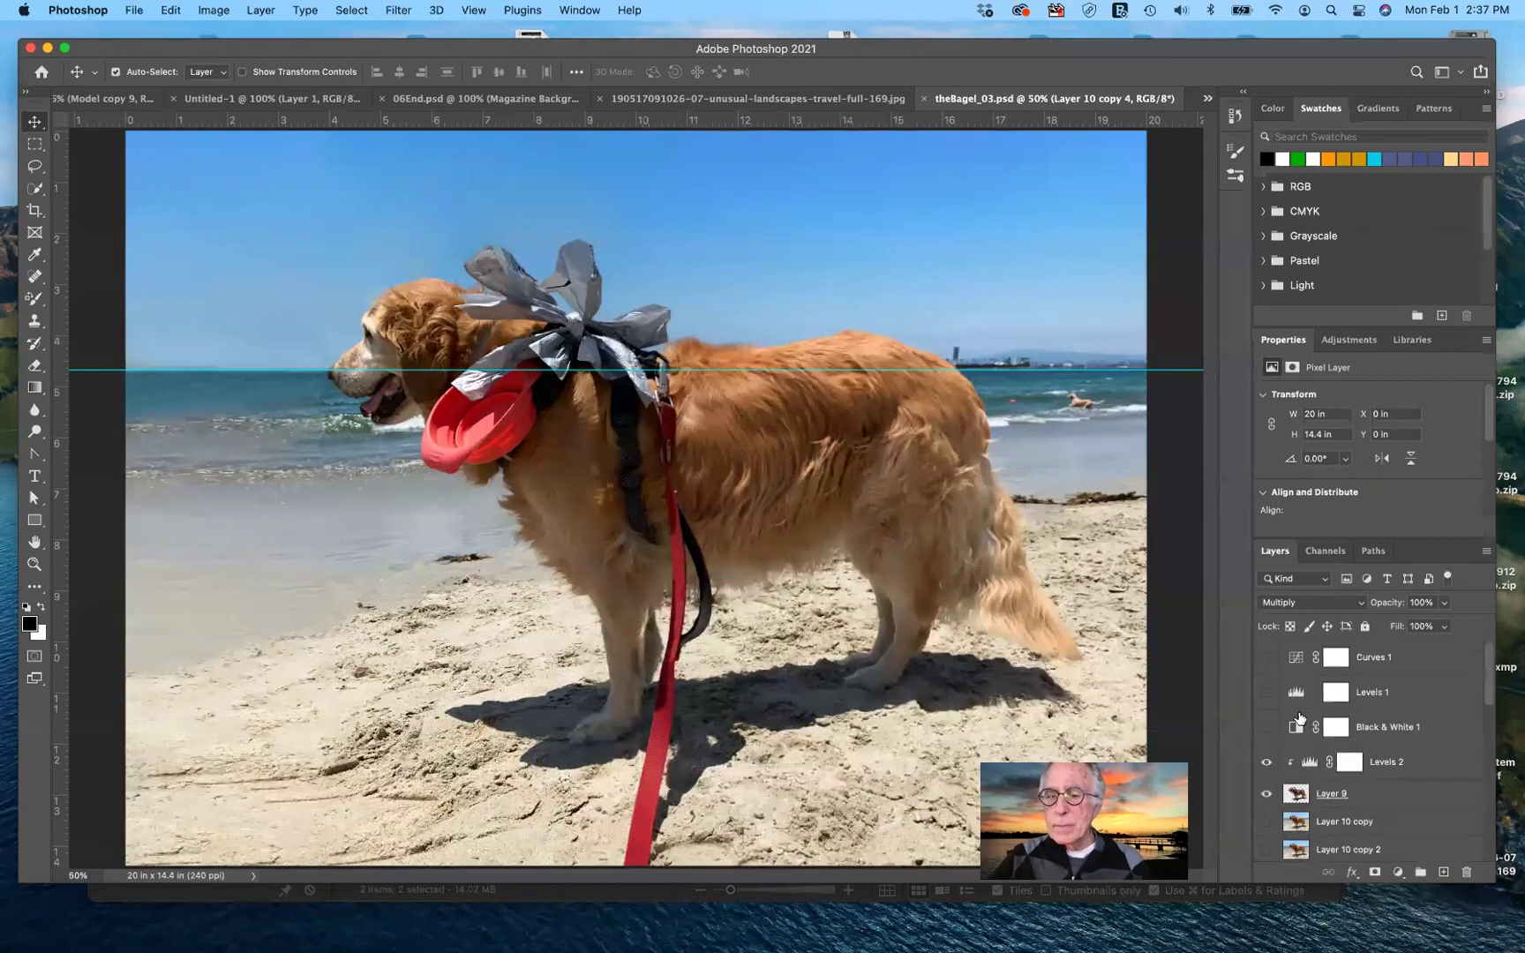
# - Examine the full layer stack of theBagel_03.psd to find the layer holding the cut-out dog
pyautogui.scroll(-3, 1299, 719)
pyautogui.scroll(-5, 1299, 719)
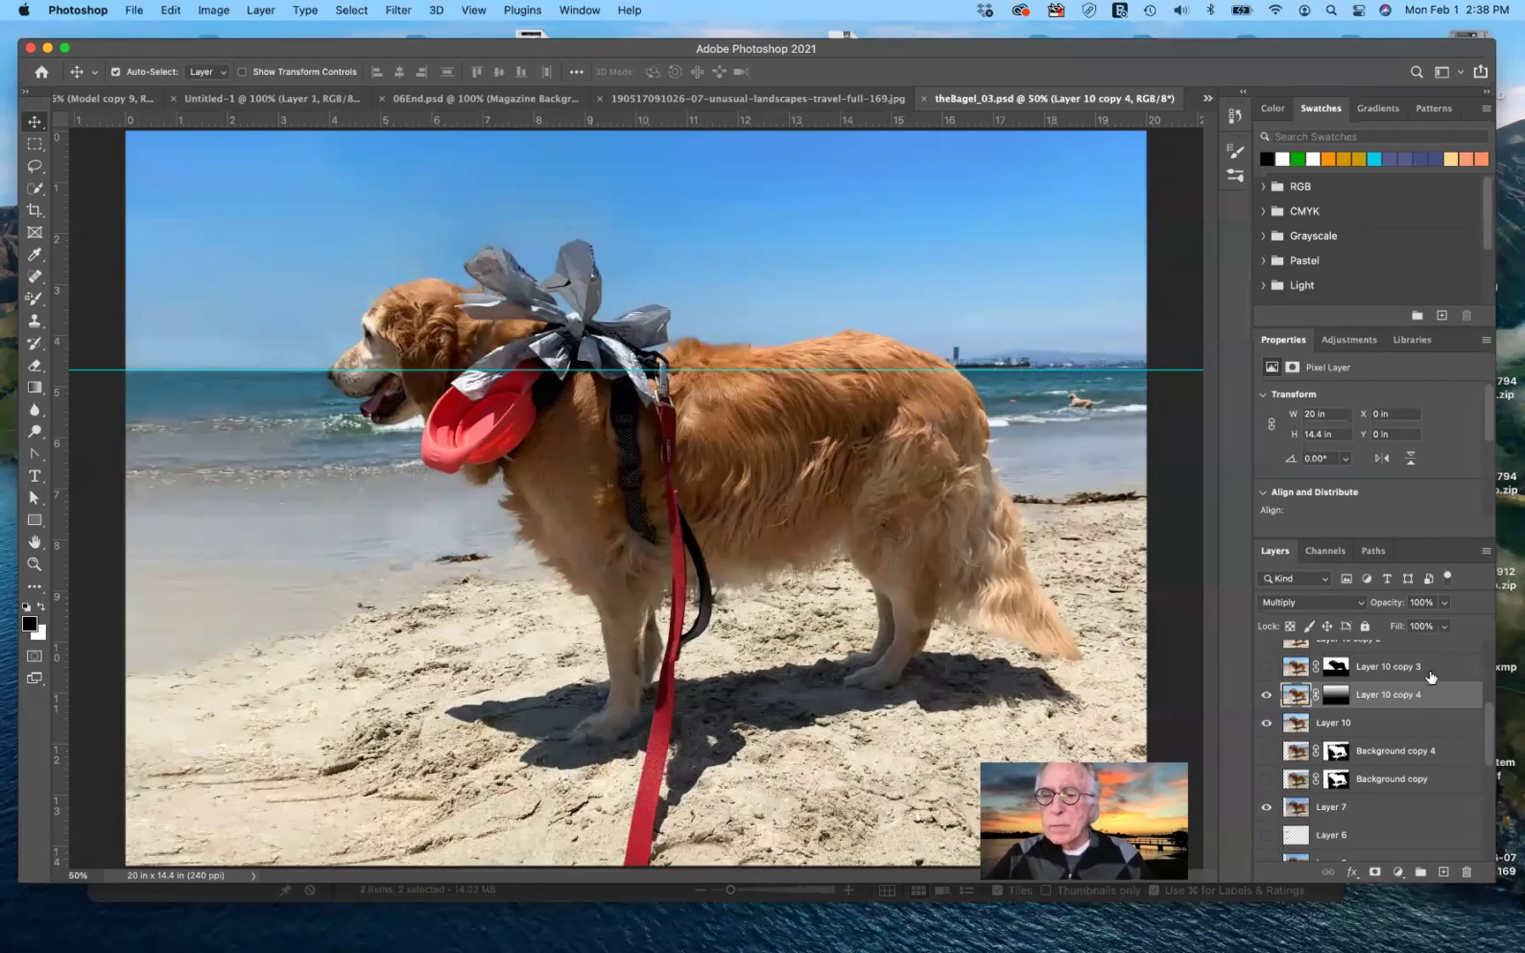
pyautogui.scroll(3, 1430, 676)
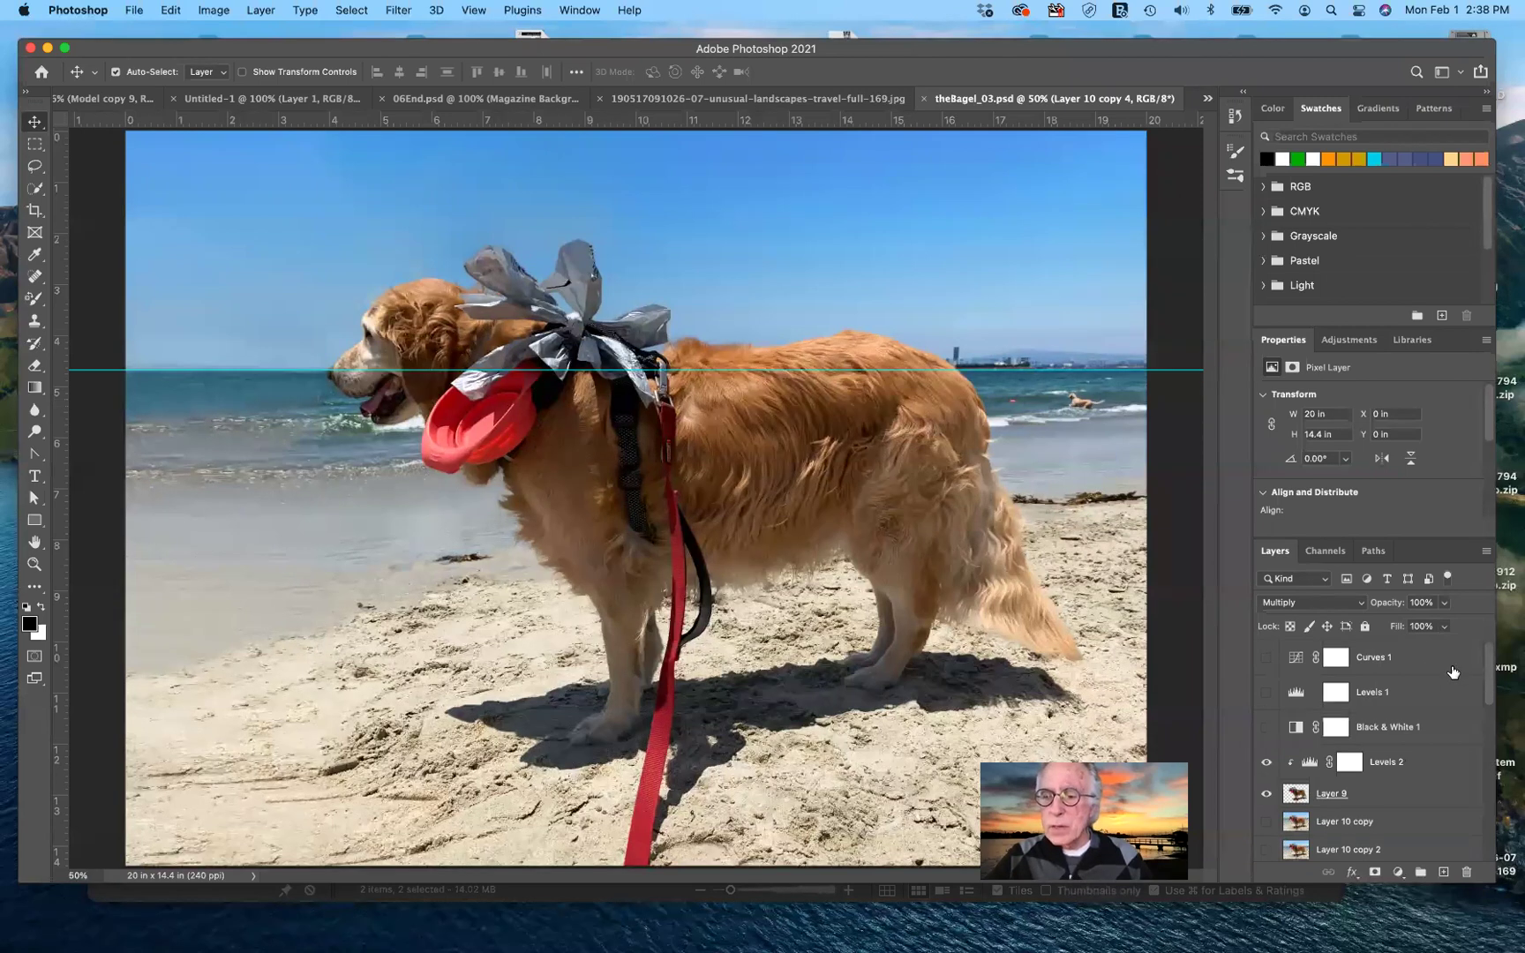
pyautogui.keyDown('shift'); pyautogui.click(1454, 672); pyautogui.keyUp('shift')
pyautogui.scroll(-3, 1440, 762)
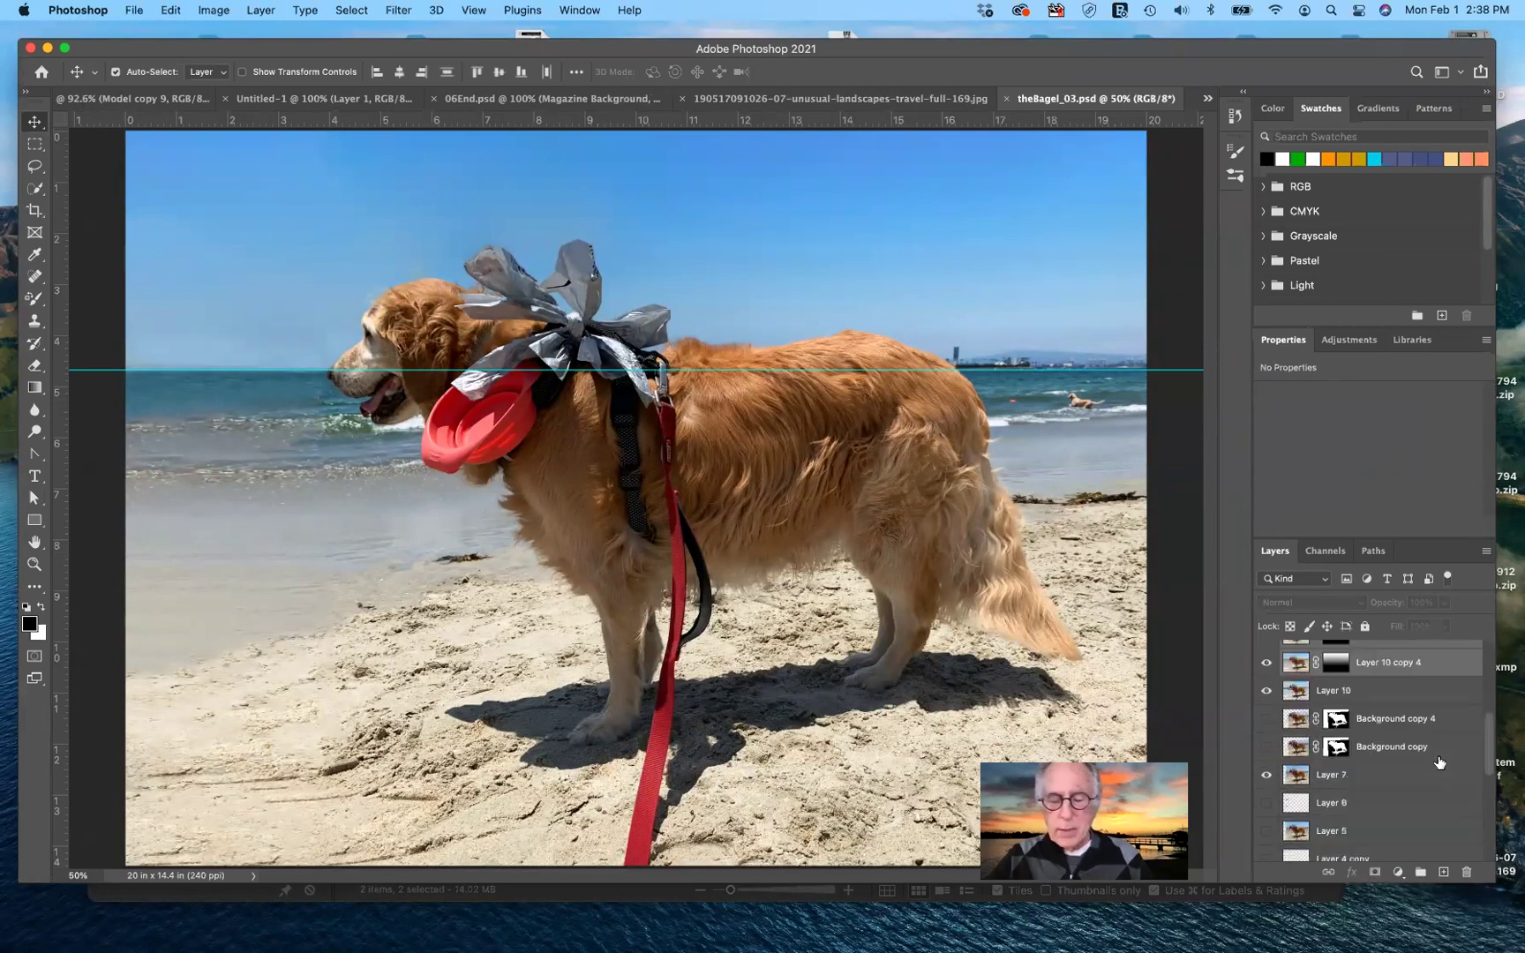
pyautogui.scroll(-2, 1440, 762)
pyautogui.scroll(-3, 1412, 810)
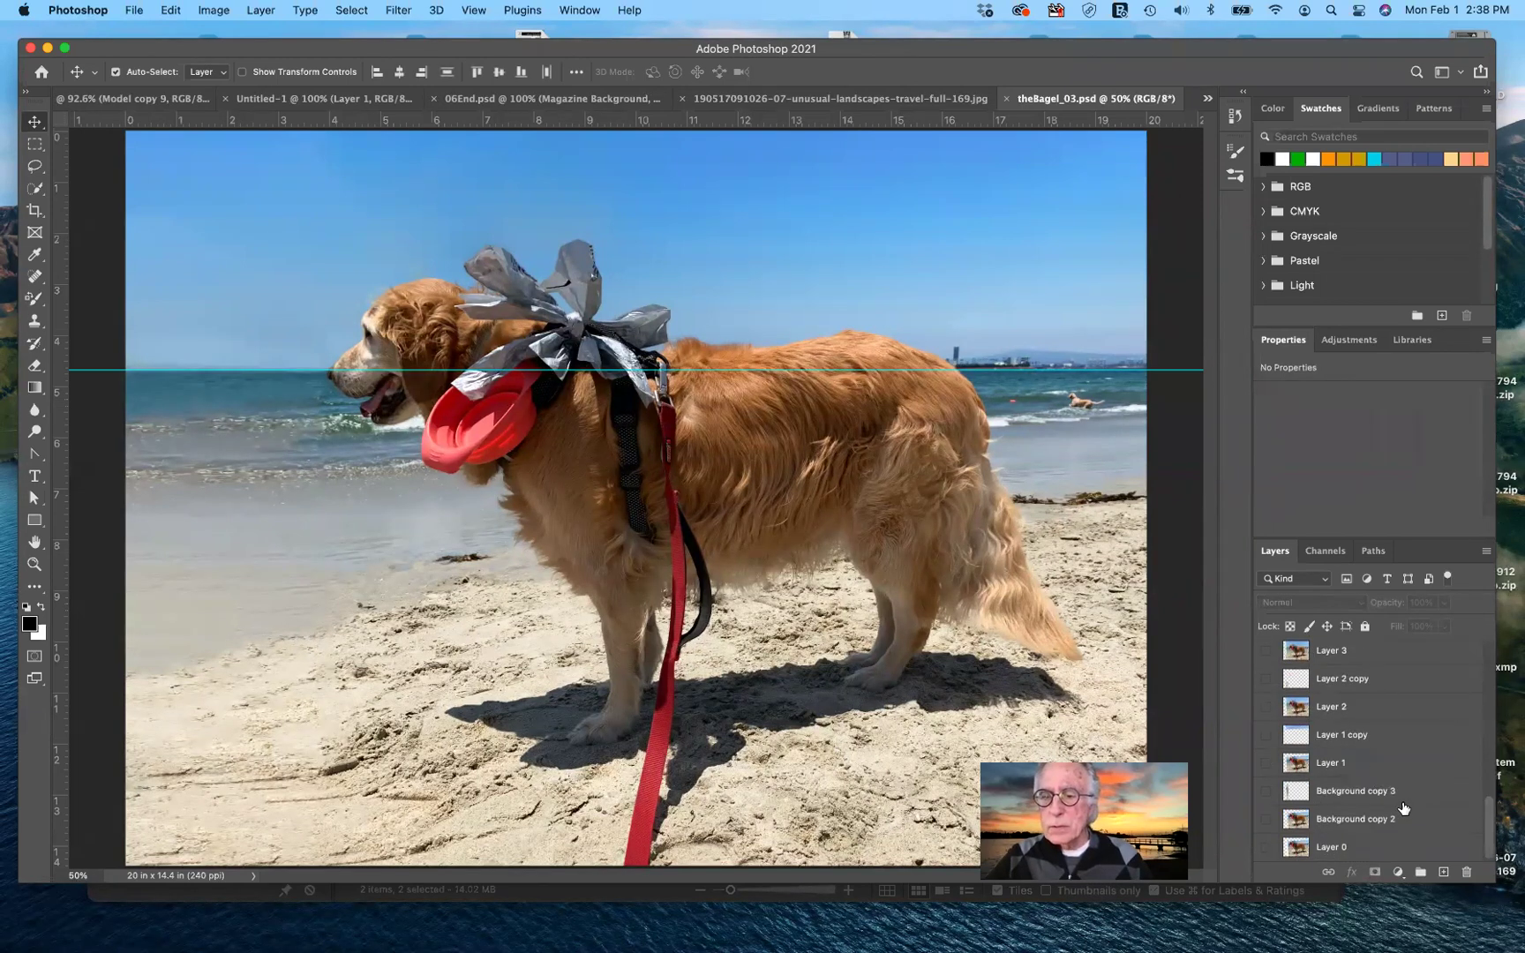
pyautogui.scroll(3, 1391, 766)
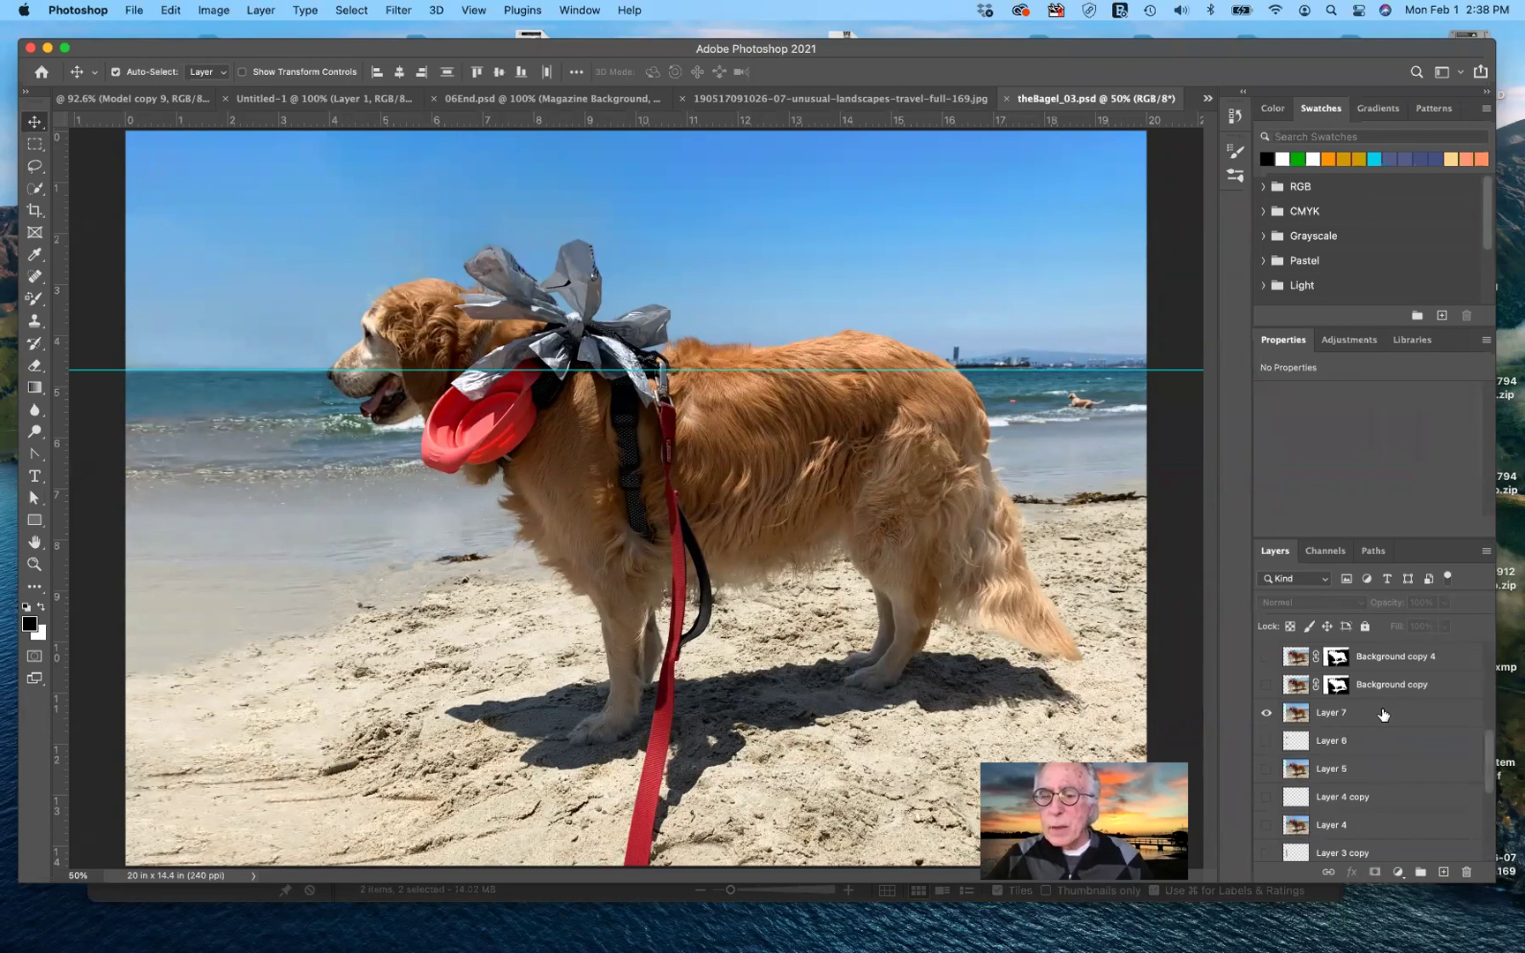
pyautogui.scroll(2, 1382, 715)
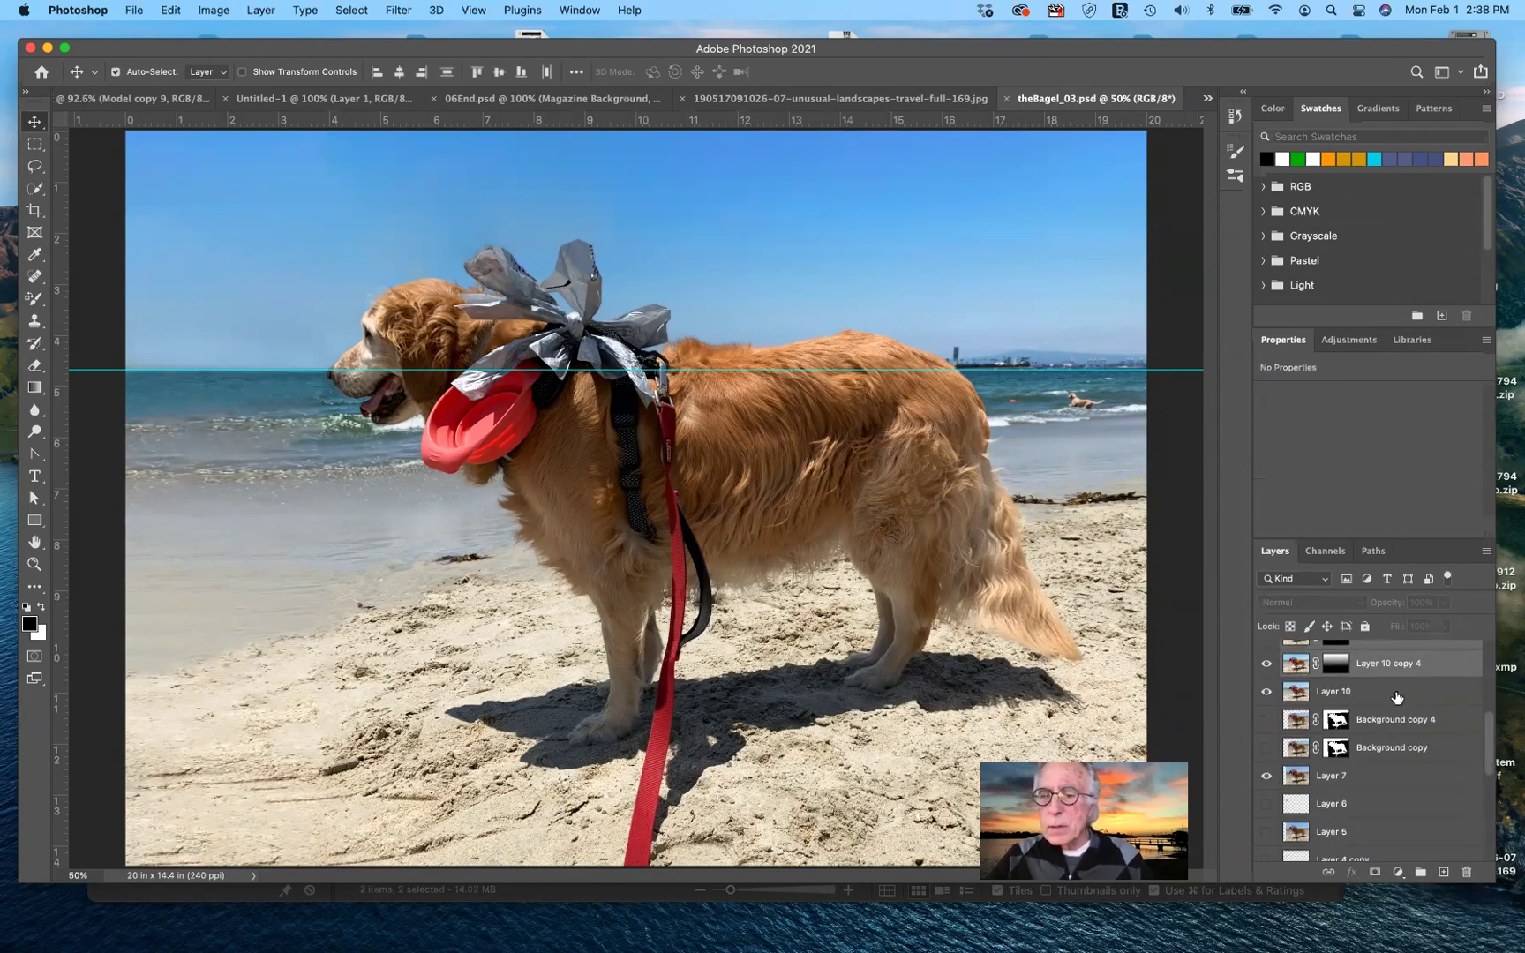
pyautogui.click(1396, 696)
pyautogui.scroll(1, 1403, 696)
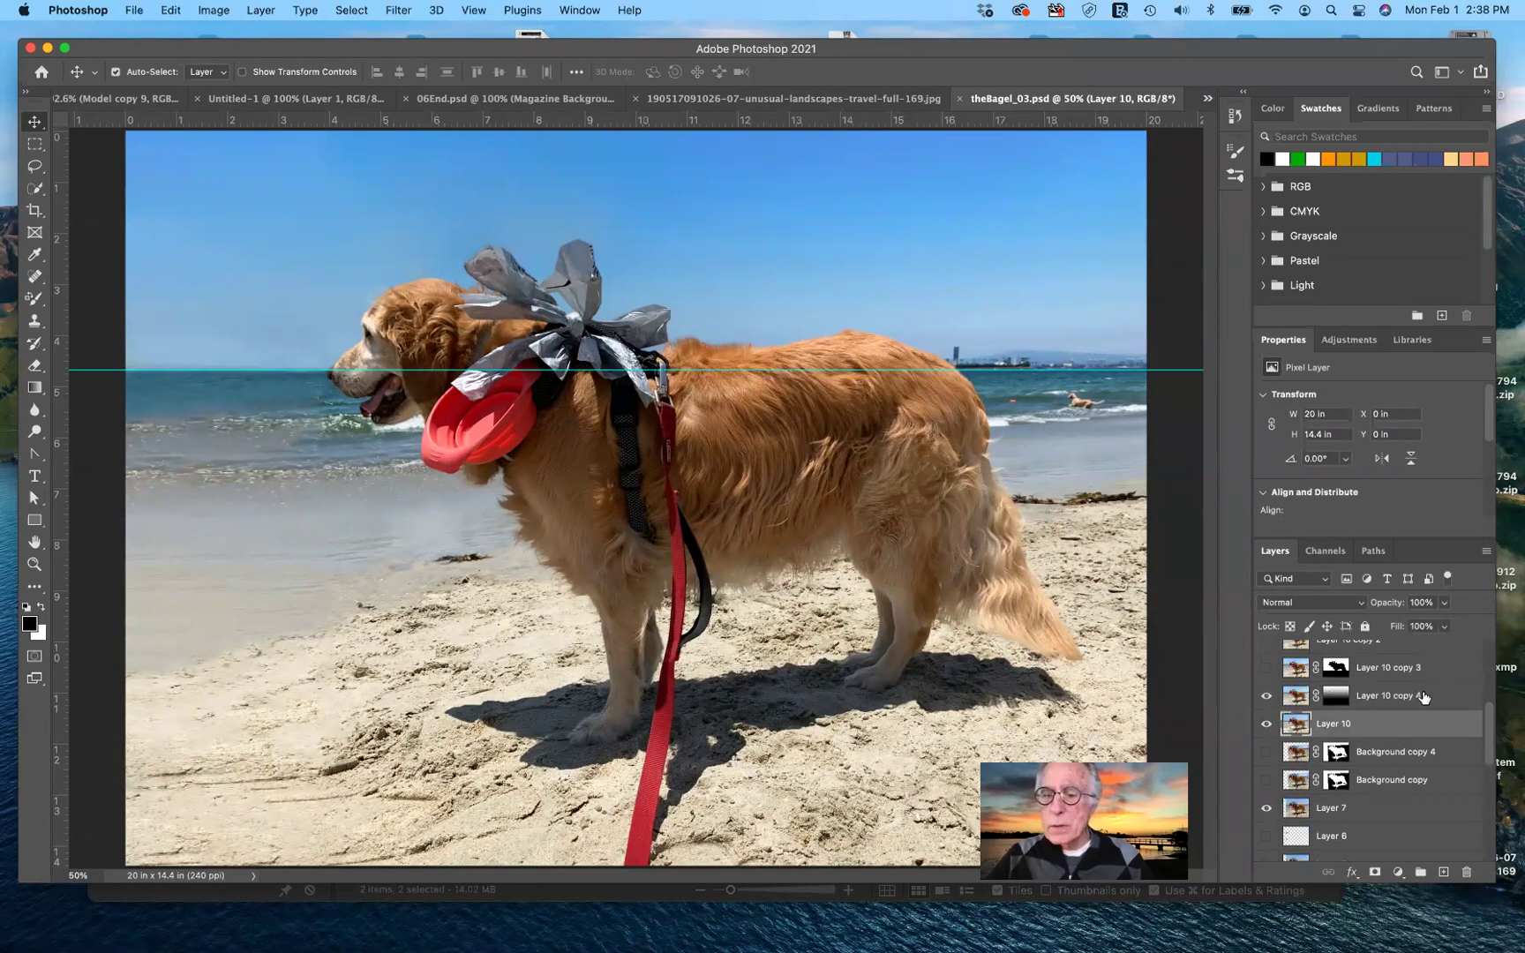
pyautogui.keyDown('shift'); pyautogui.click(1444, 696); pyautogui.keyUp('shift')
pyautogui.press('super')
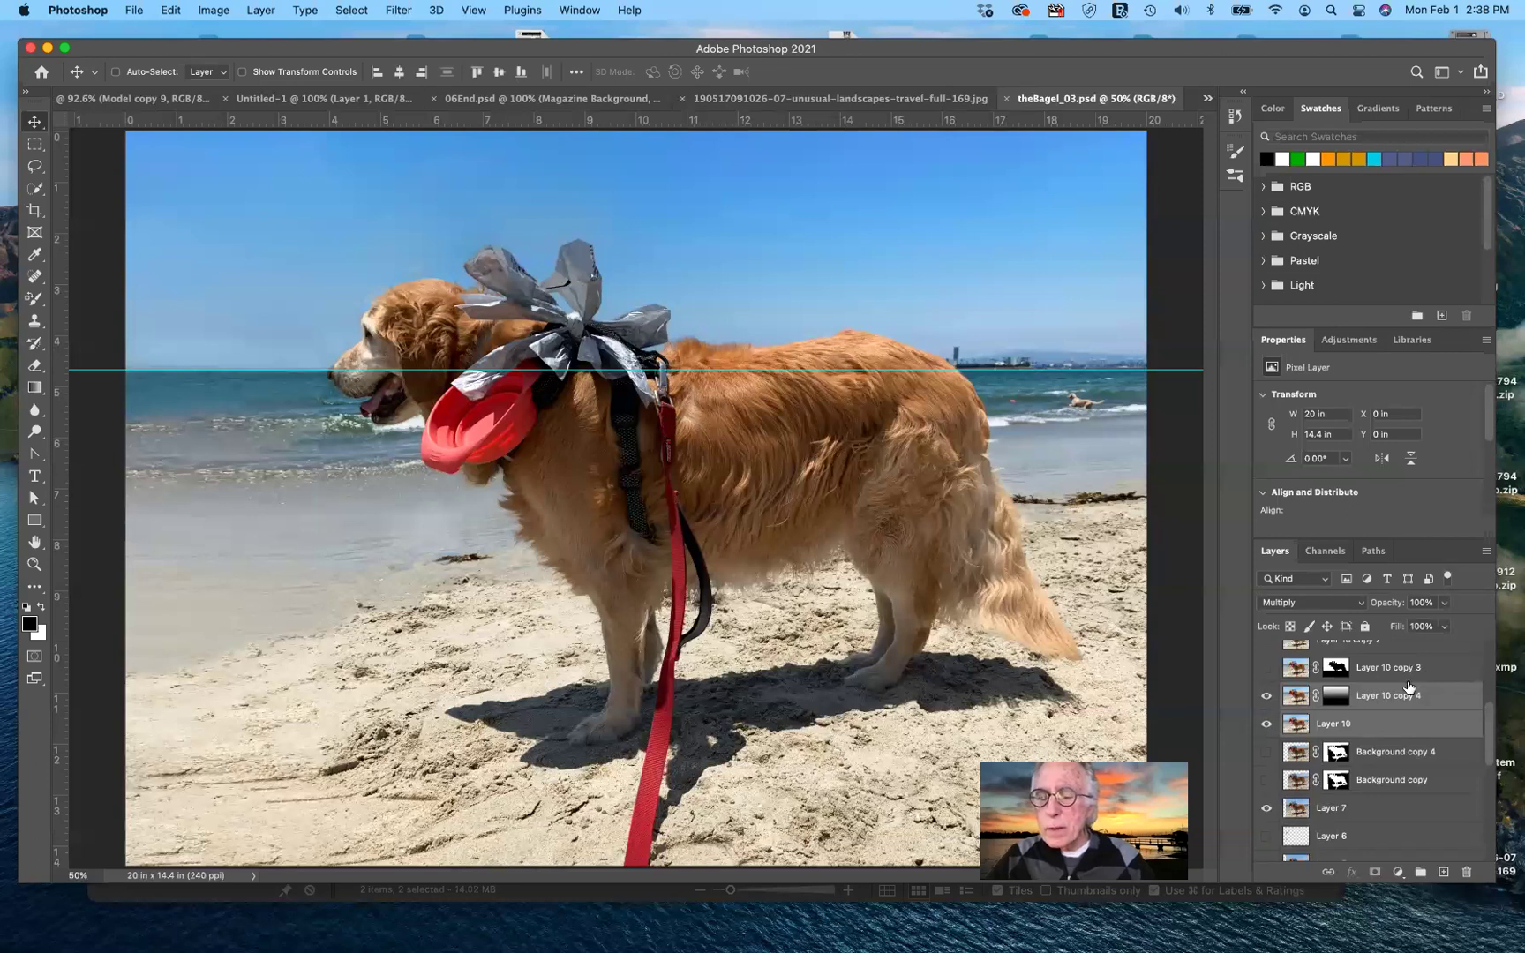
pyautogui.press('super')
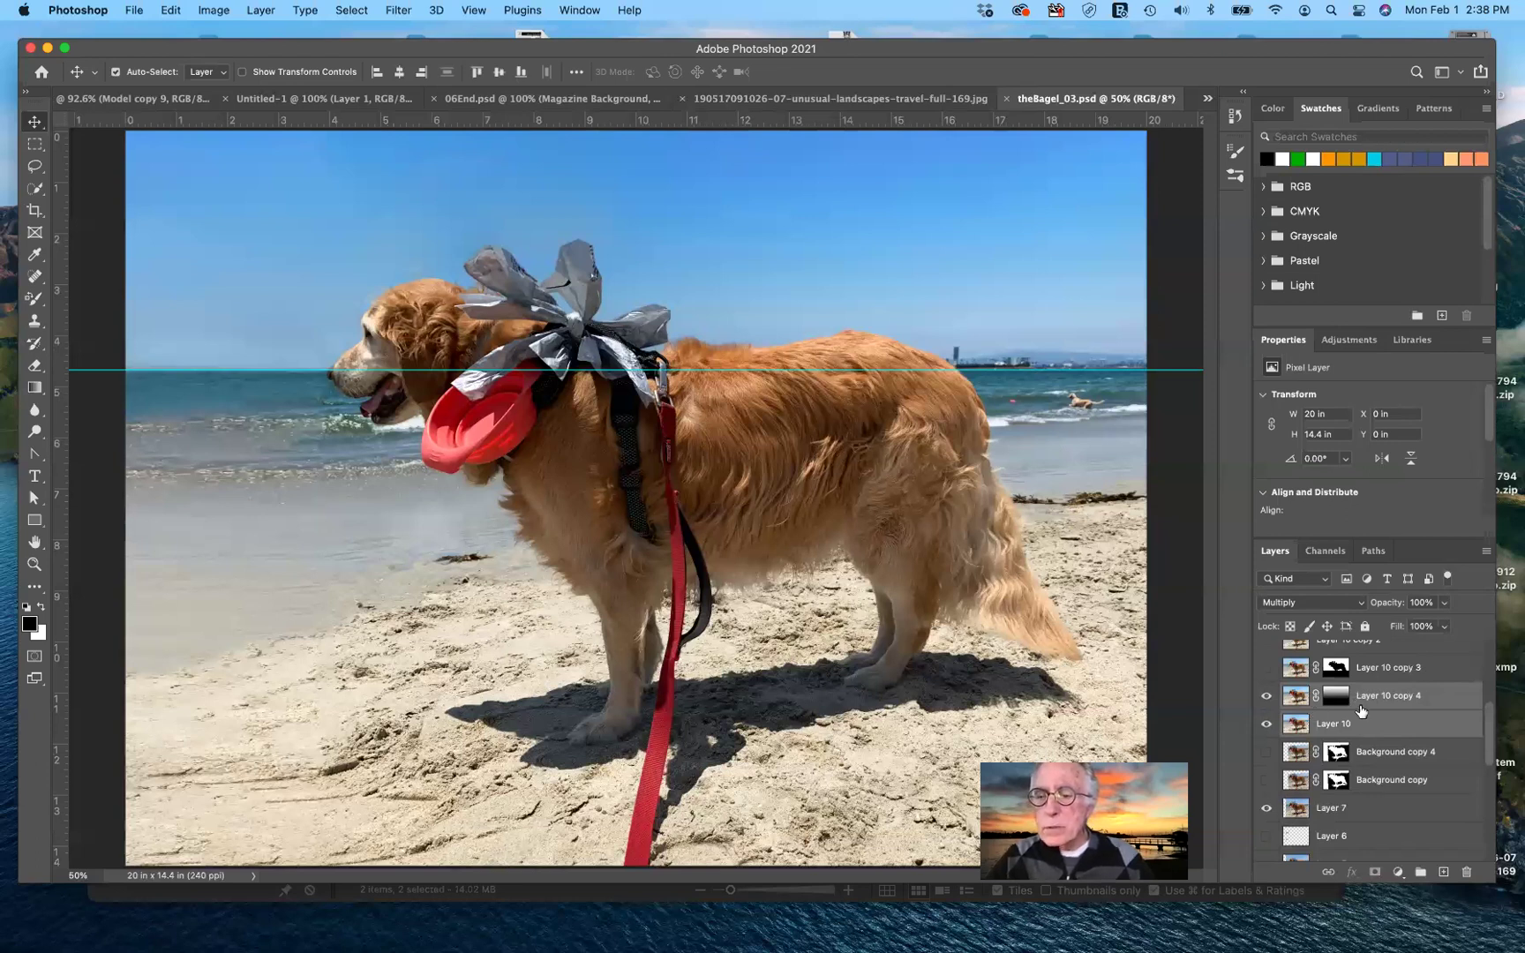
# - Select Layer 9 and hide Layer 10 copy 4, Layer 10 and Layer 7 so only the cut-out dog shows
pyautogui.scroll(1, 1360, 710)
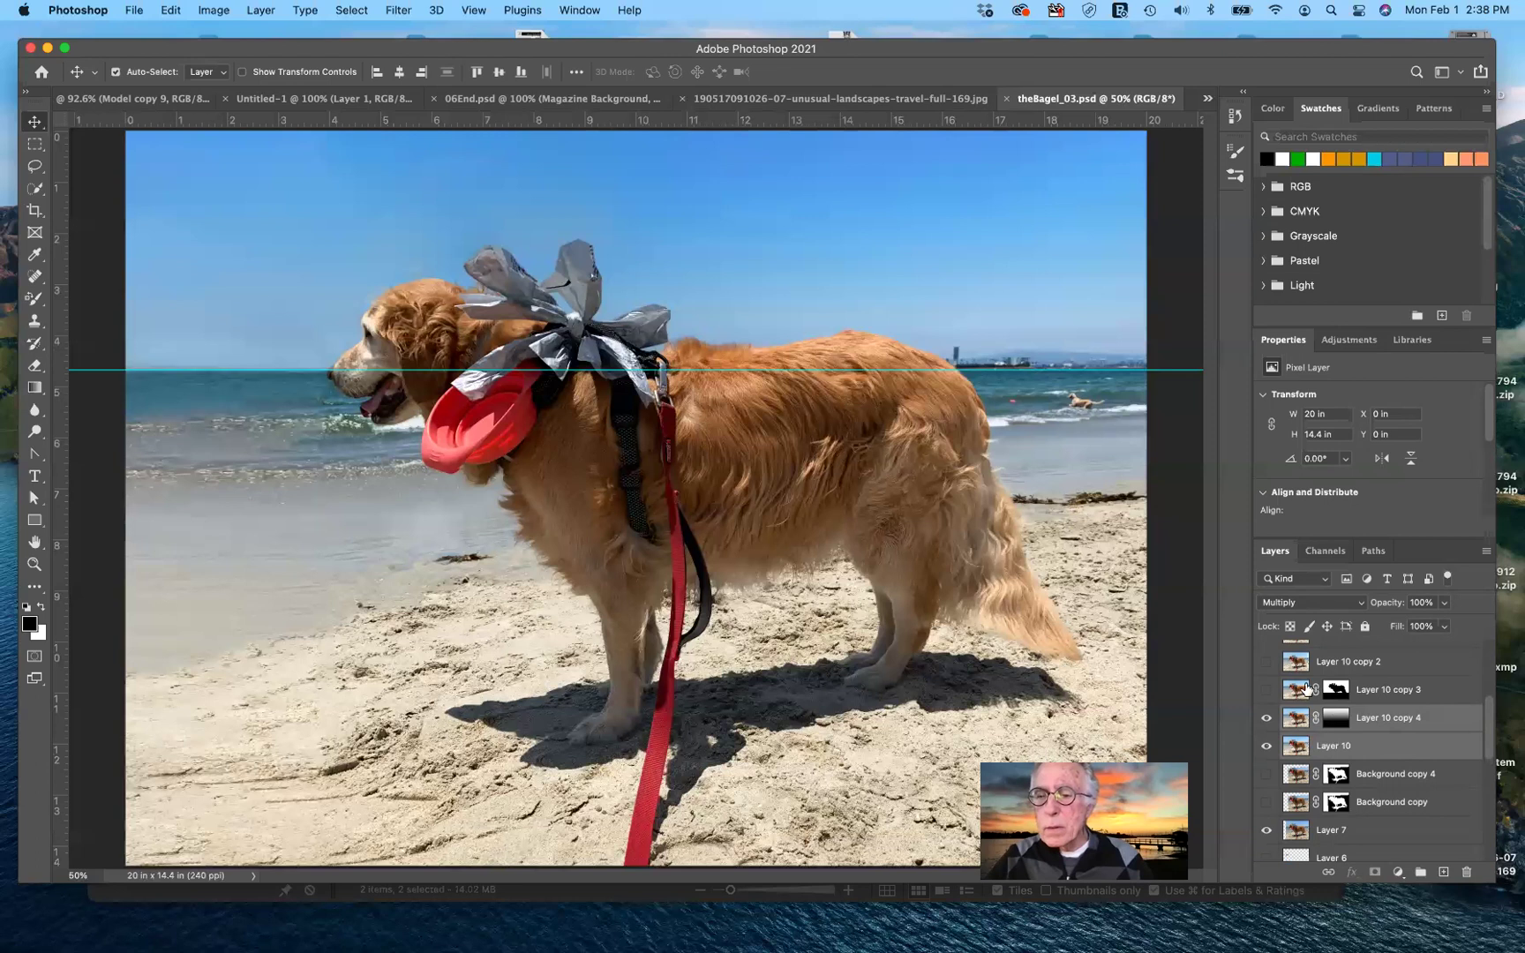
pyautogui.scroll(2, 1307, 684)
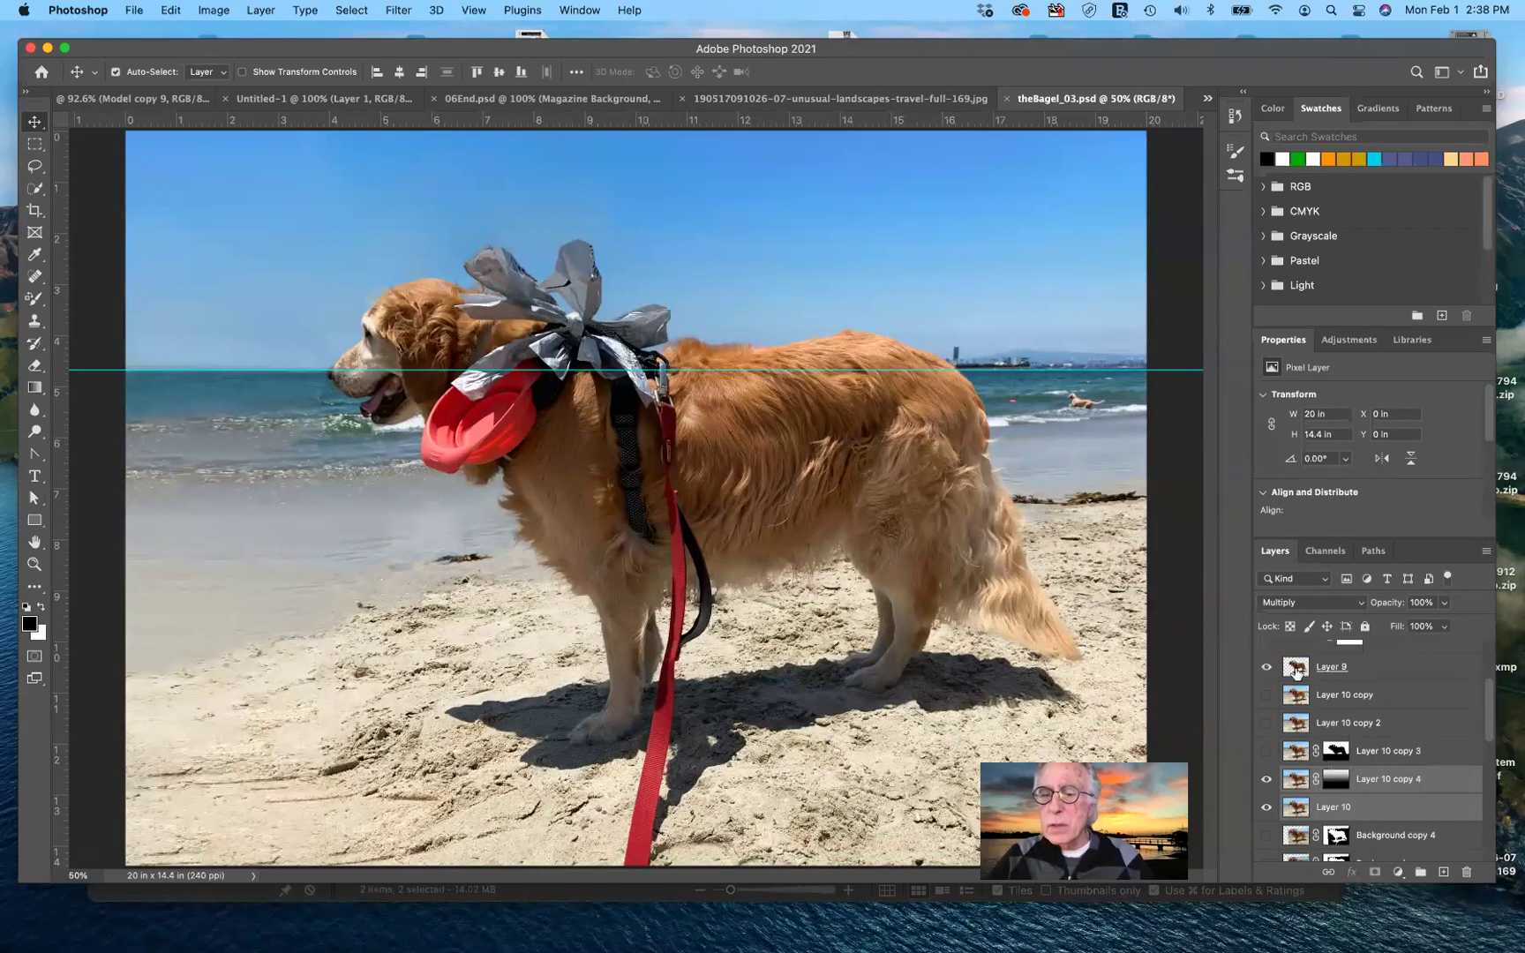
pyautogui.click(1303, 669)
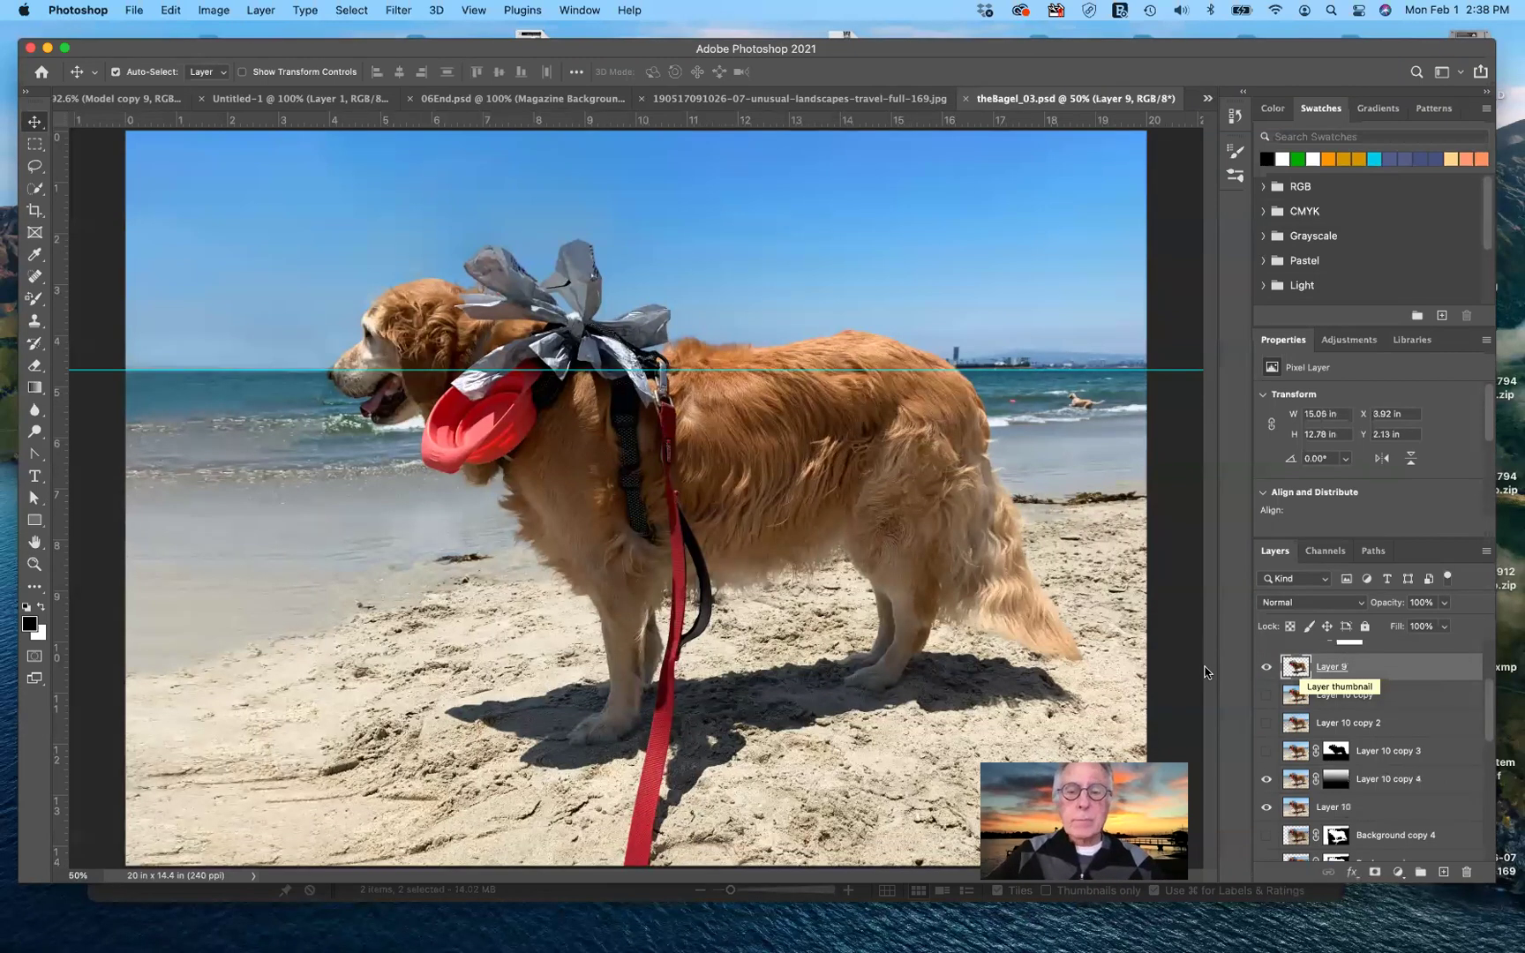
pyautogui.click(1267, 781)
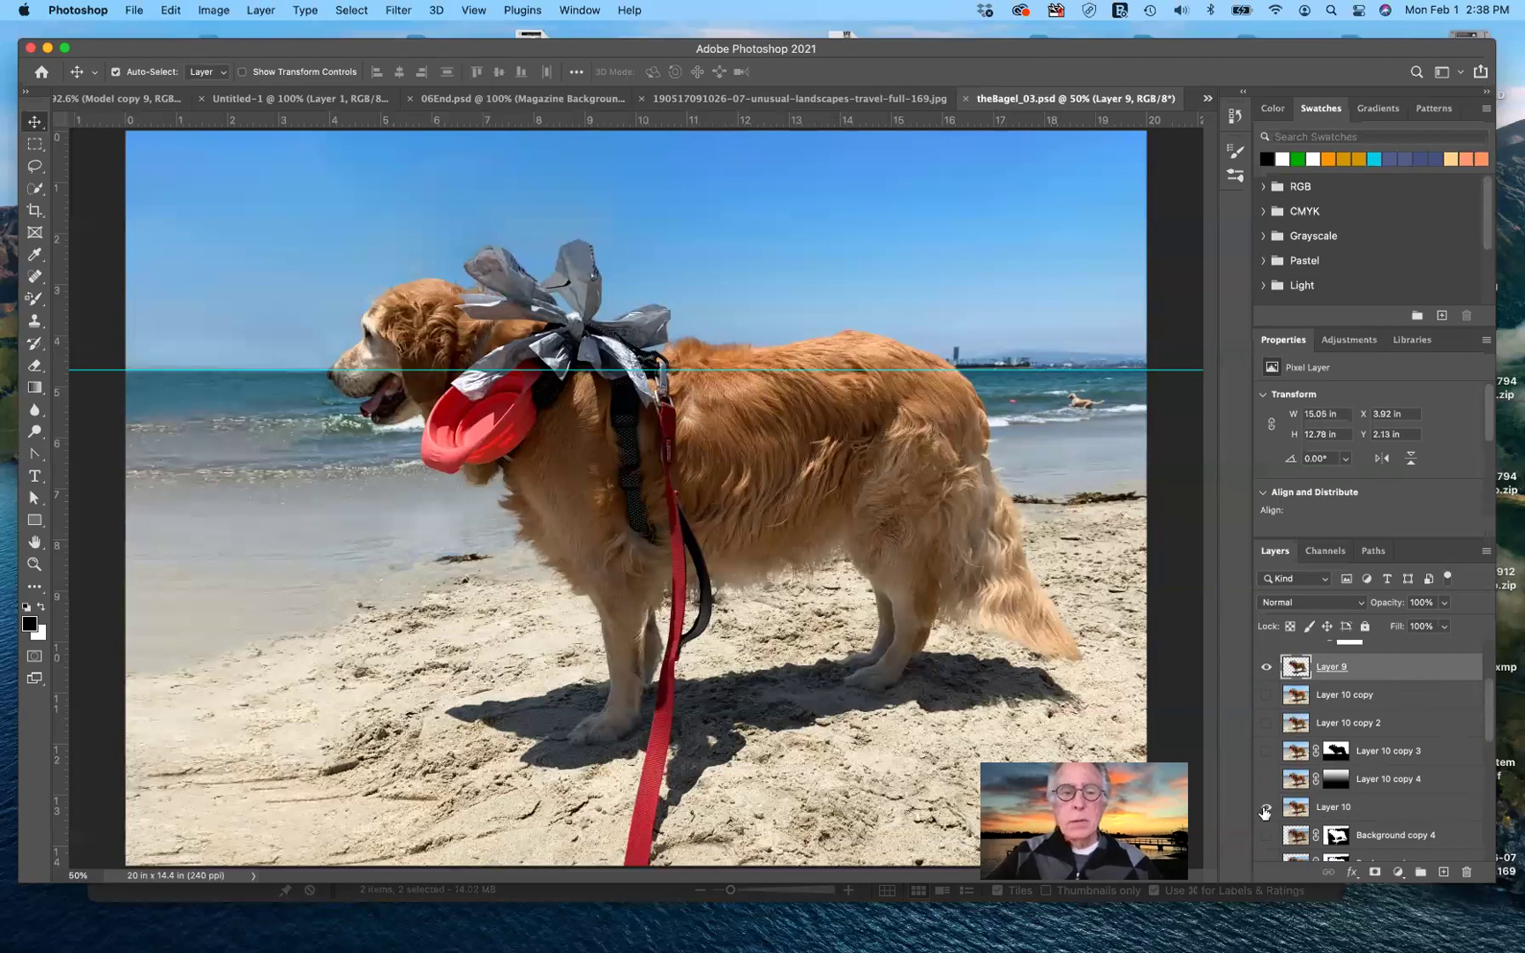
pyautogui.click(1266, 808)
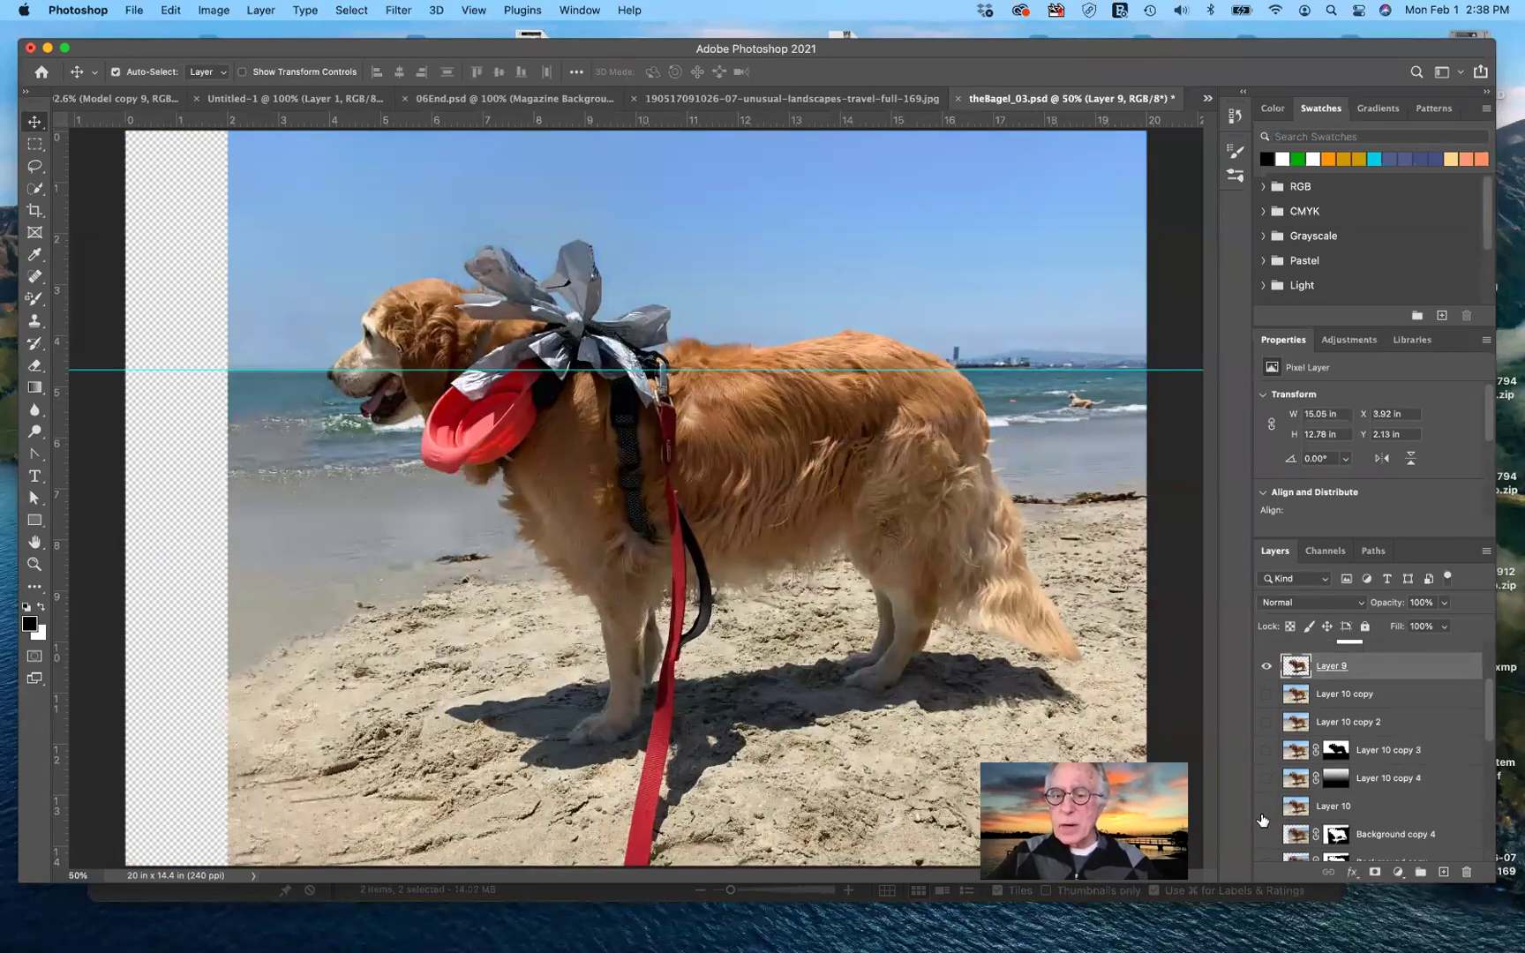
pyautogui.scroll(-3, 1271, 759)
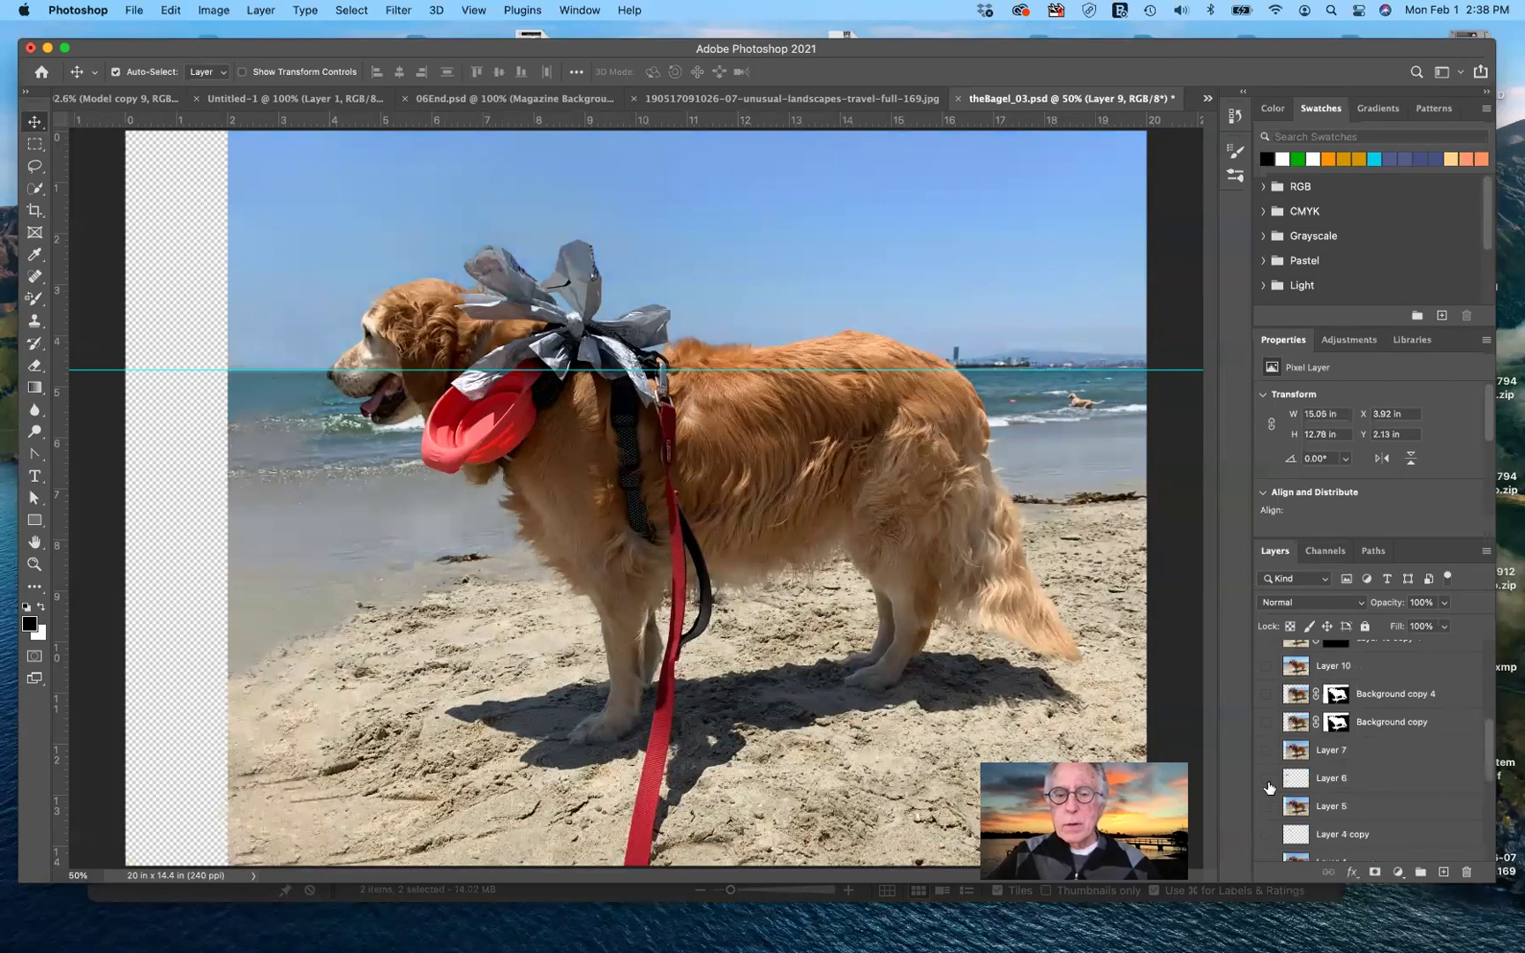
pyautogui.click(1268, 786)
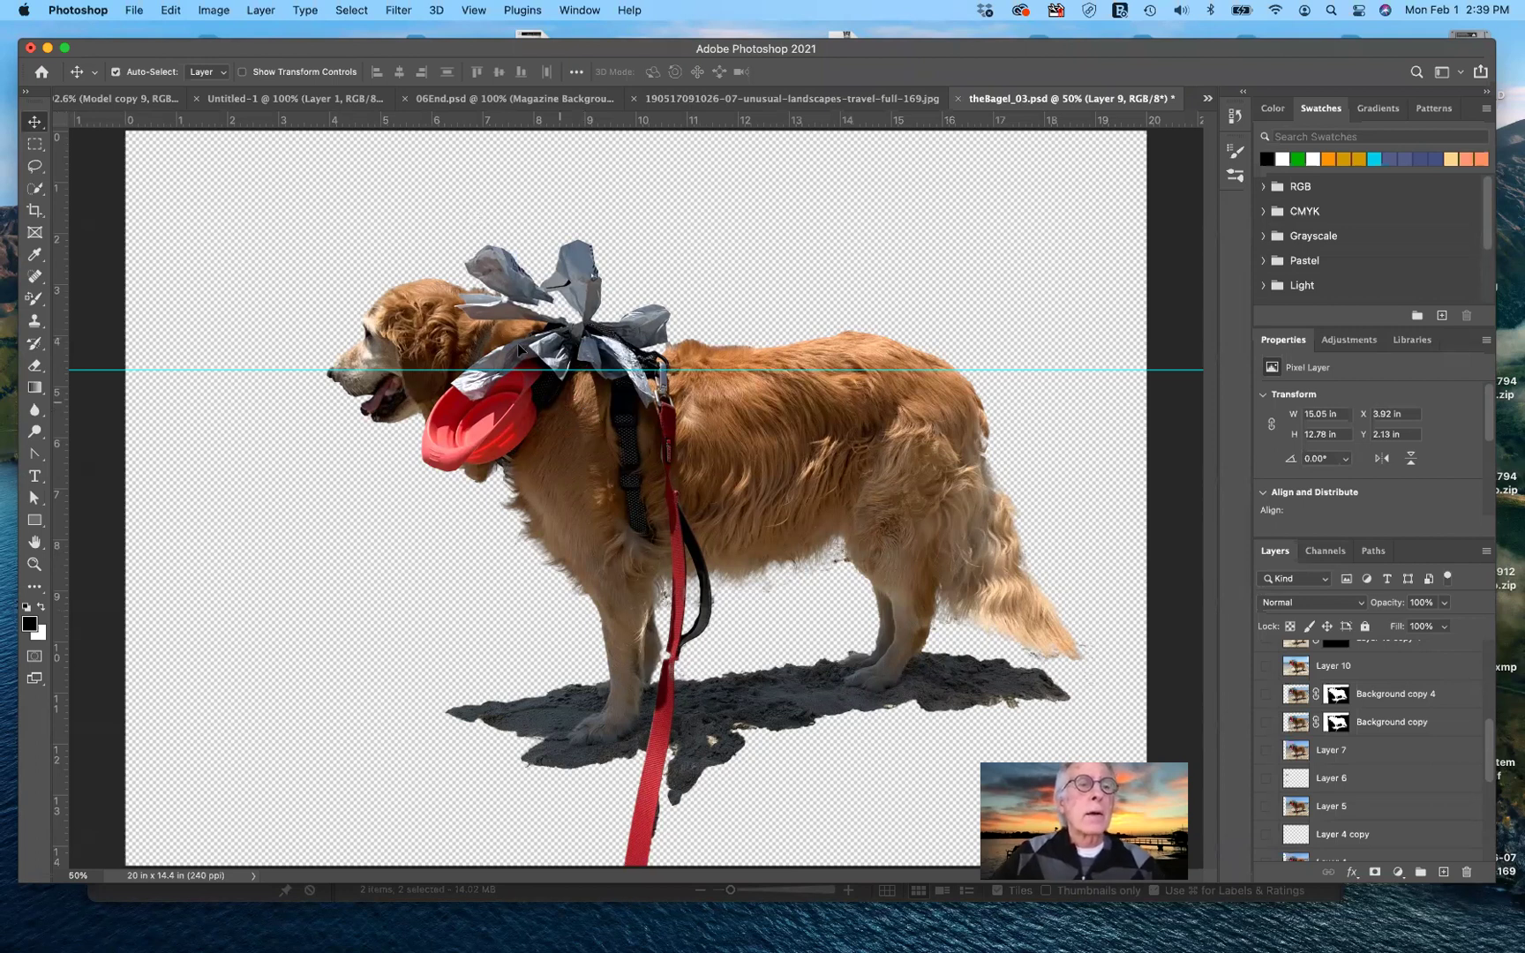
# - Copy the cut-out dog from Layer 9 into the Untitled-1 document as a new layer above the desert photo
pyautogui.scroll(-3, 338, 98)
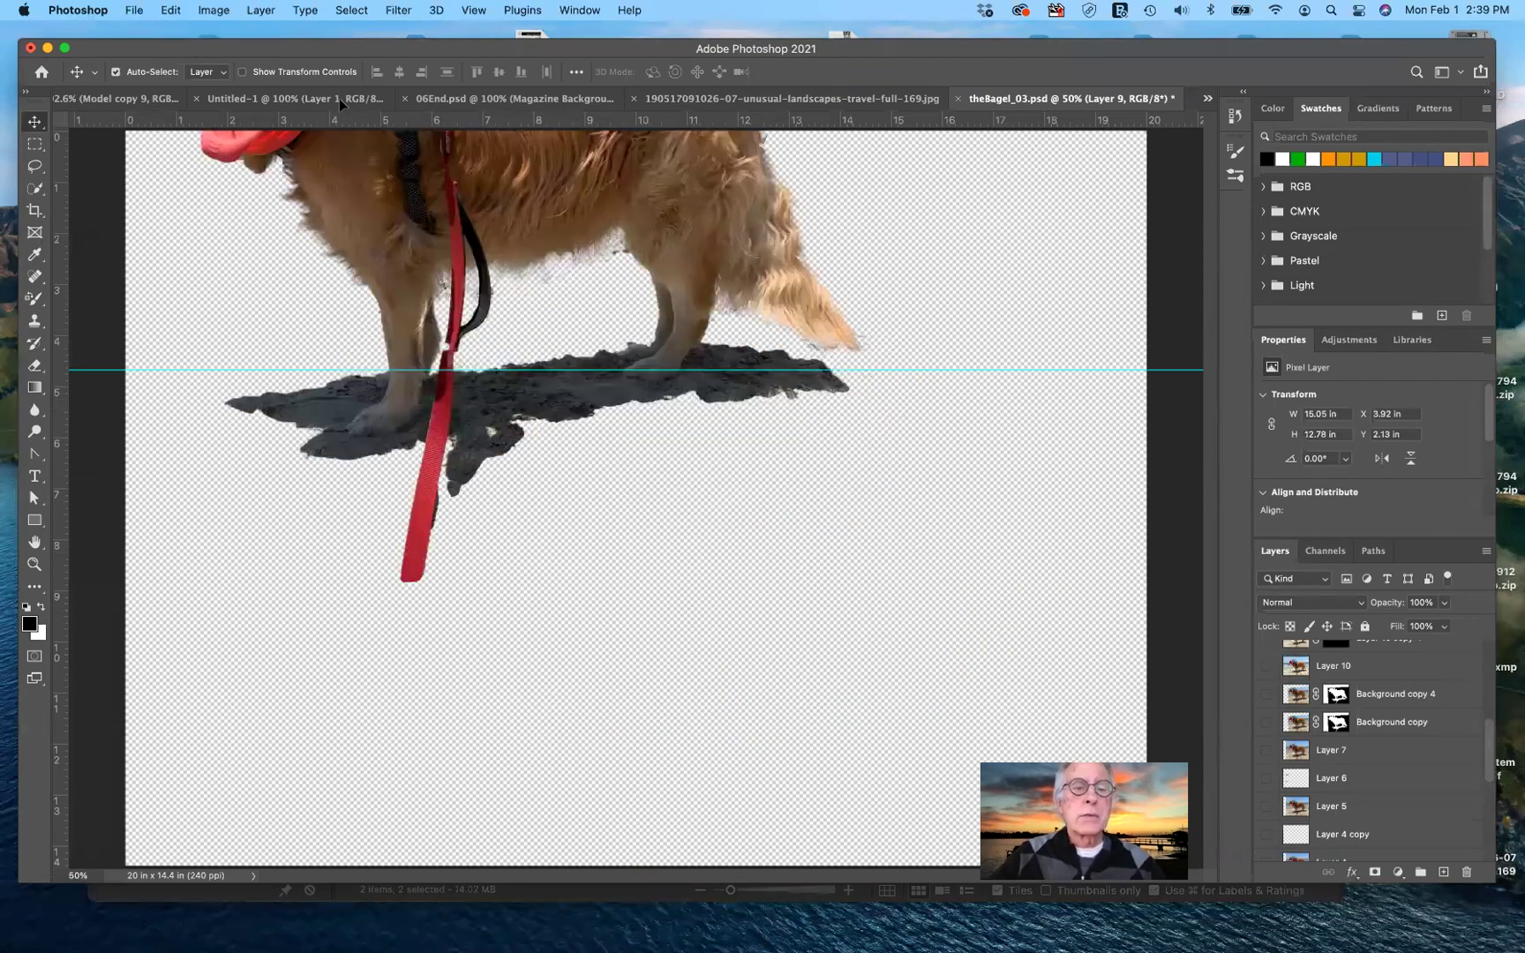
pyautogui.click(338, 98)
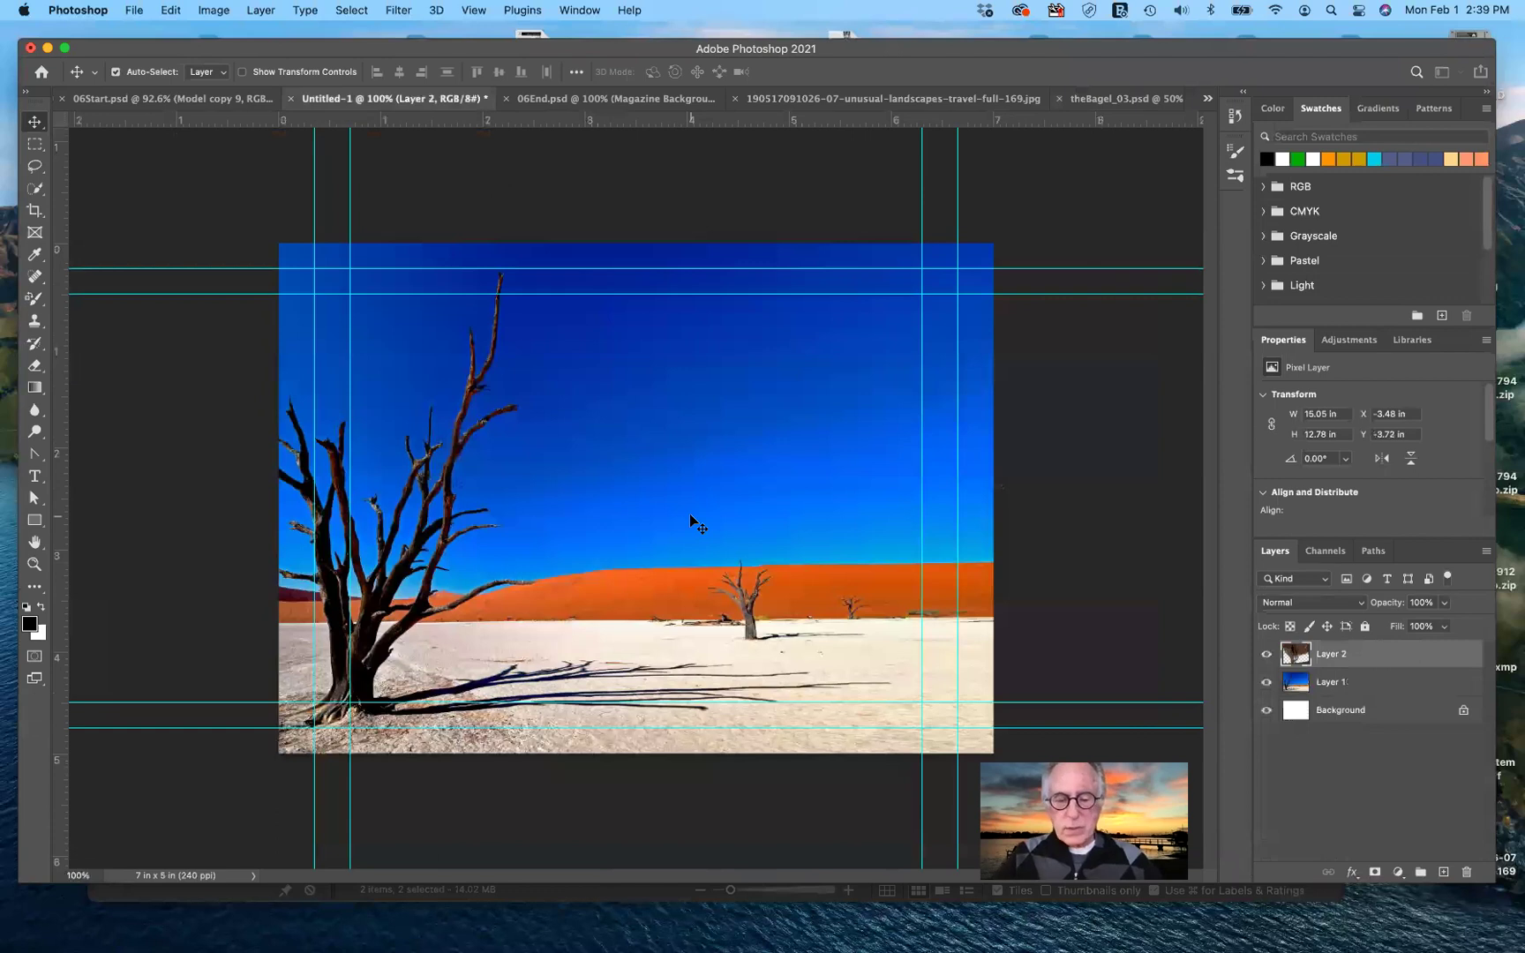
pyautogui.press('super')
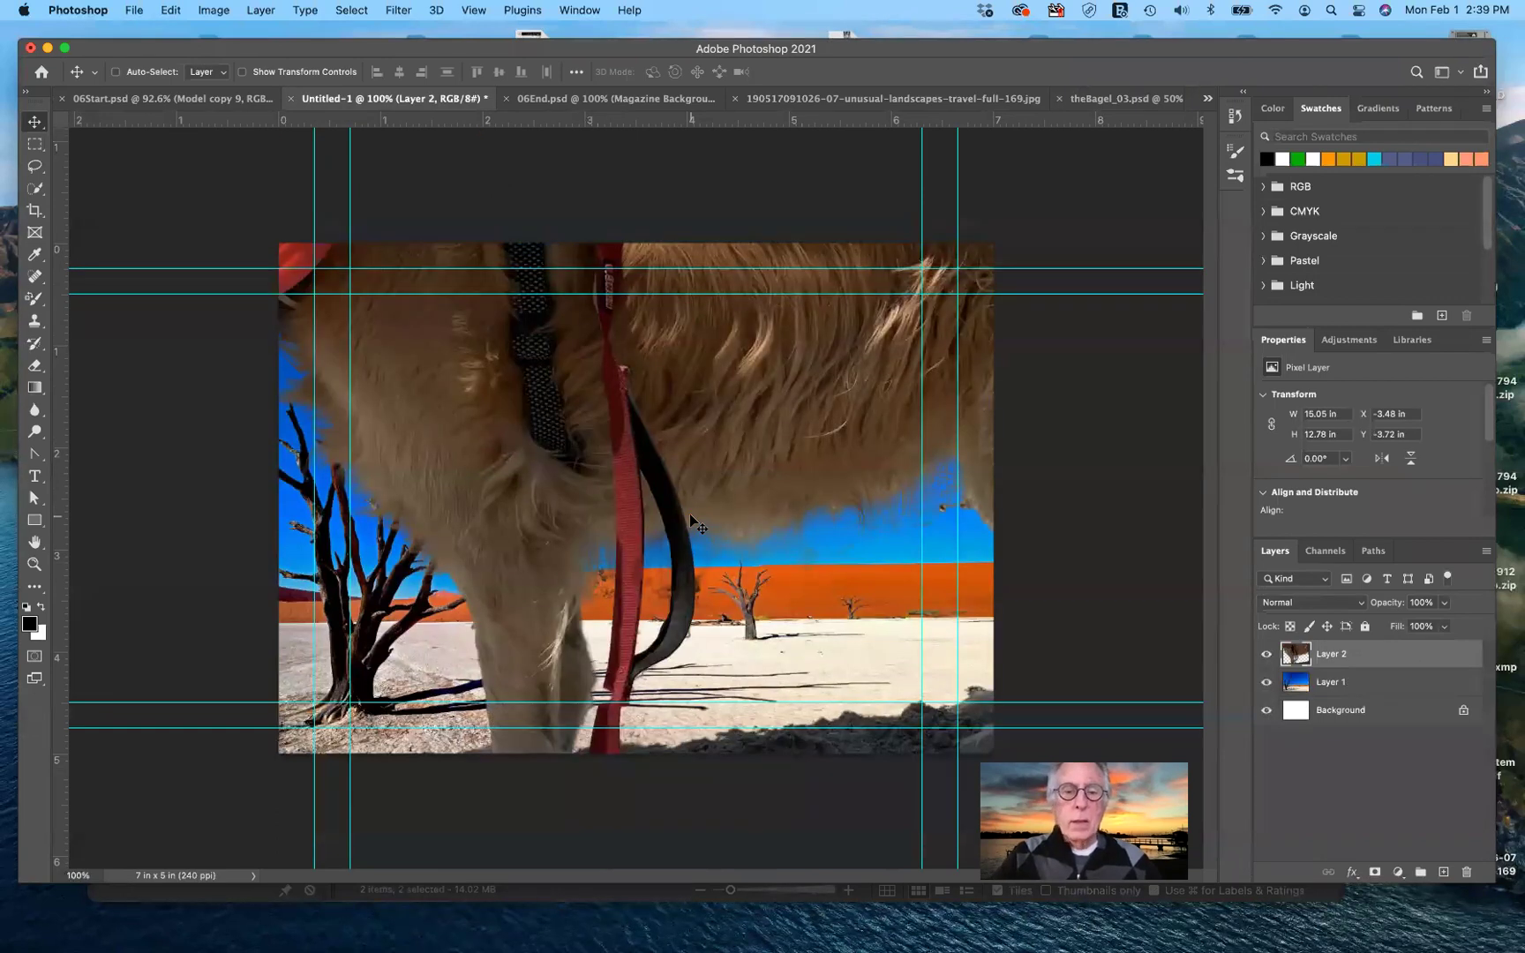
# - Scale the dog layer to about 16.62% with Free Transform, place it on the sand beside the large tree, and apply
pyautogui.press('super+minus')
pyautogui.press('super+minus')
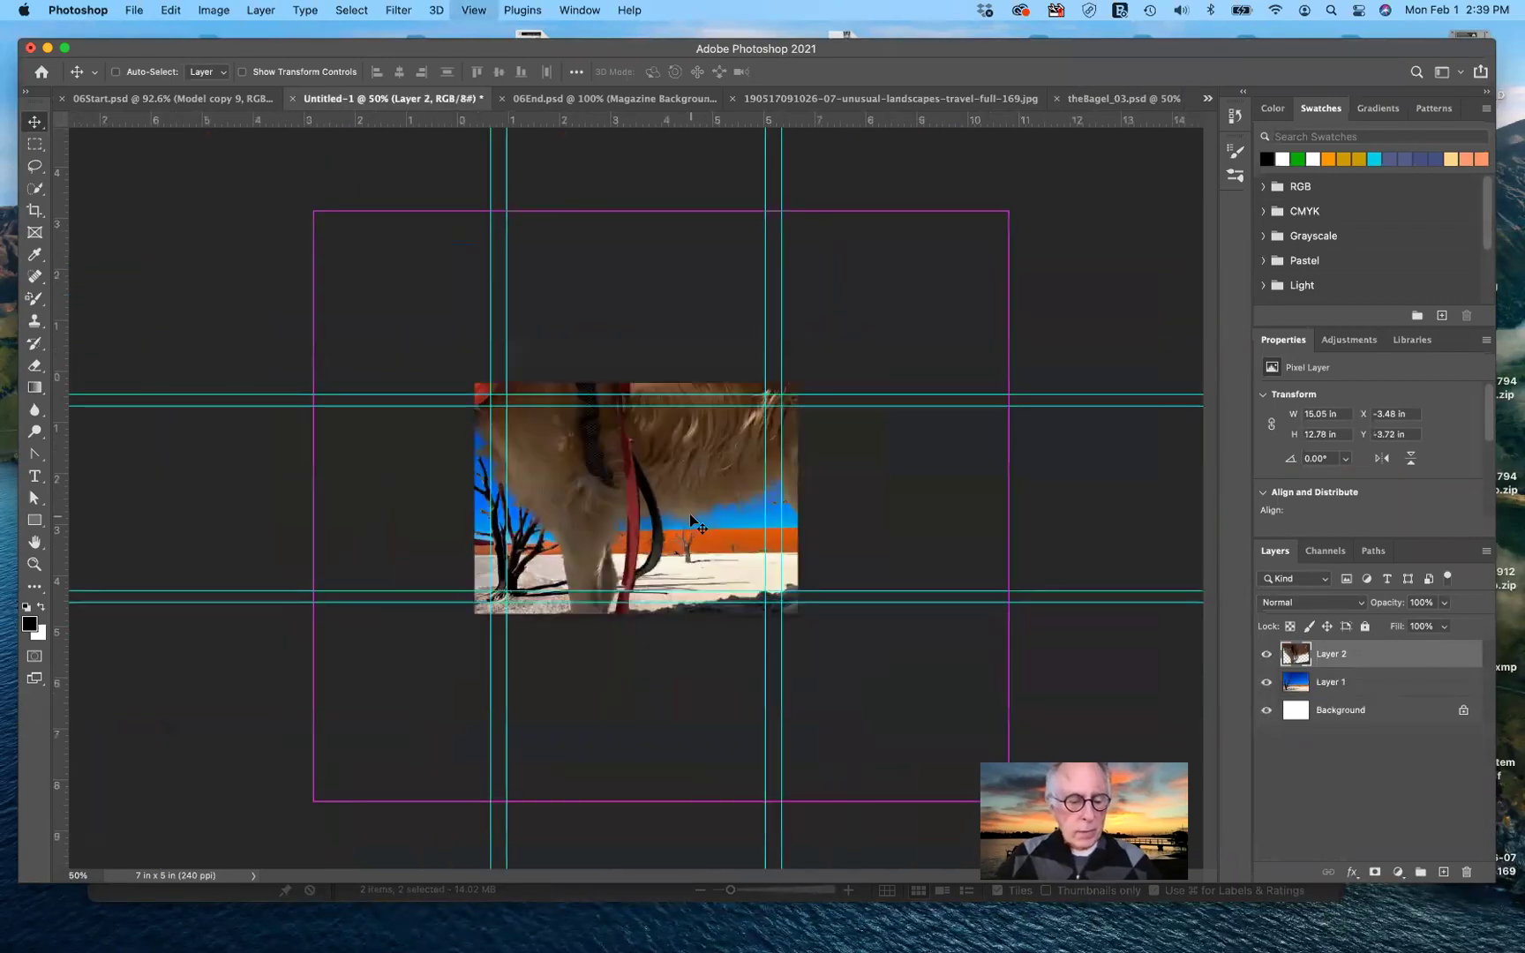
pyautogui.press('super+minus')
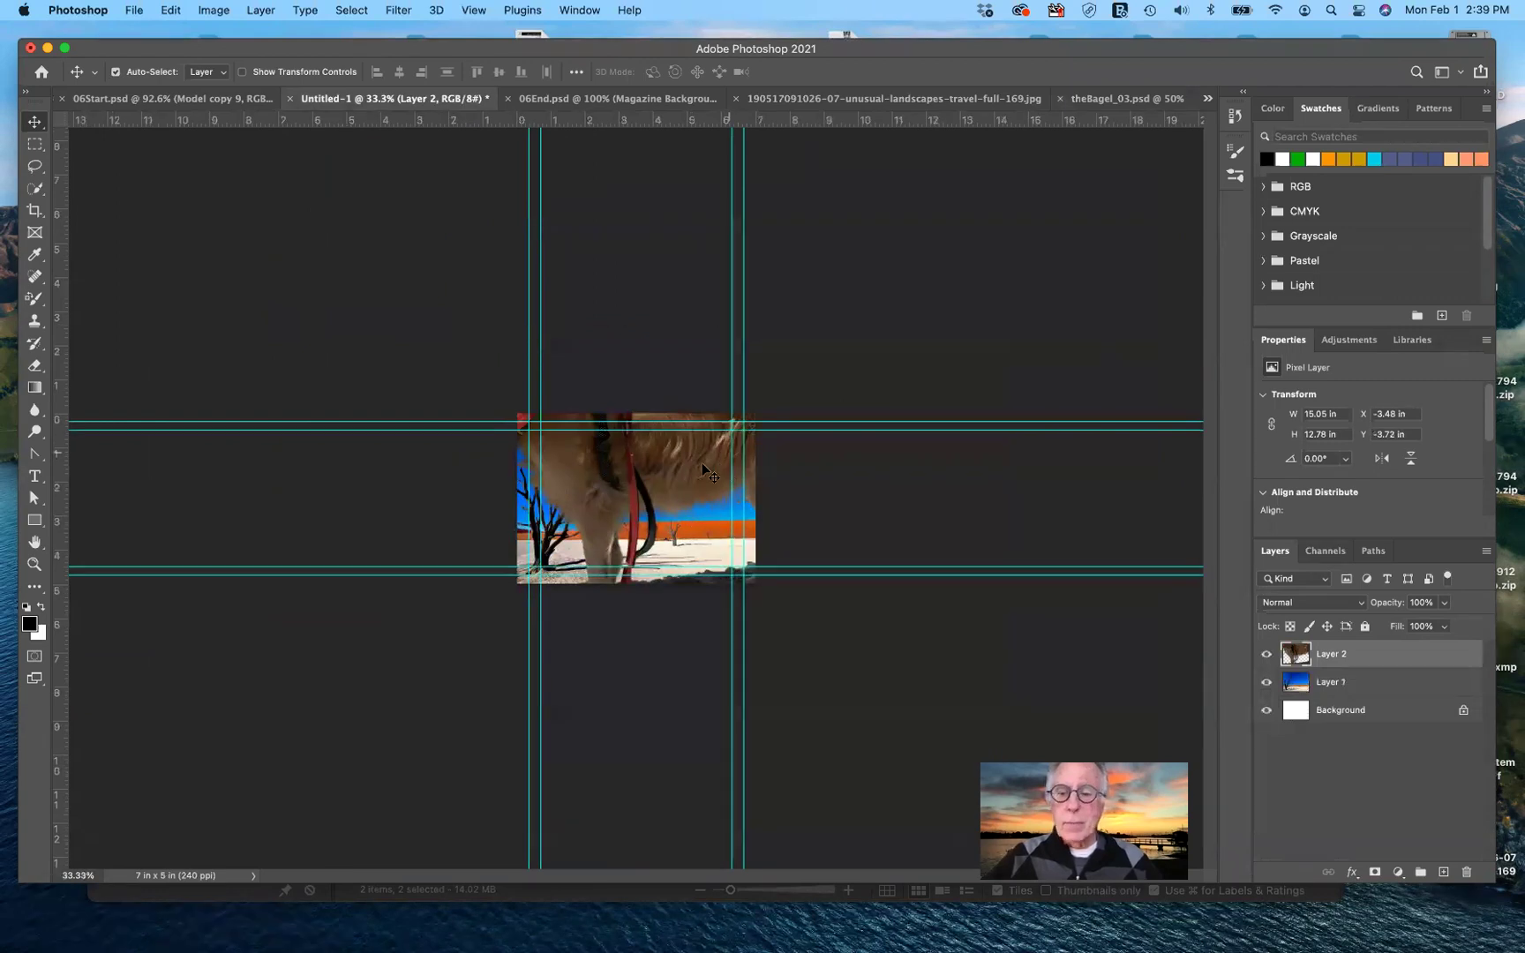
pyautogui.press('super+t')
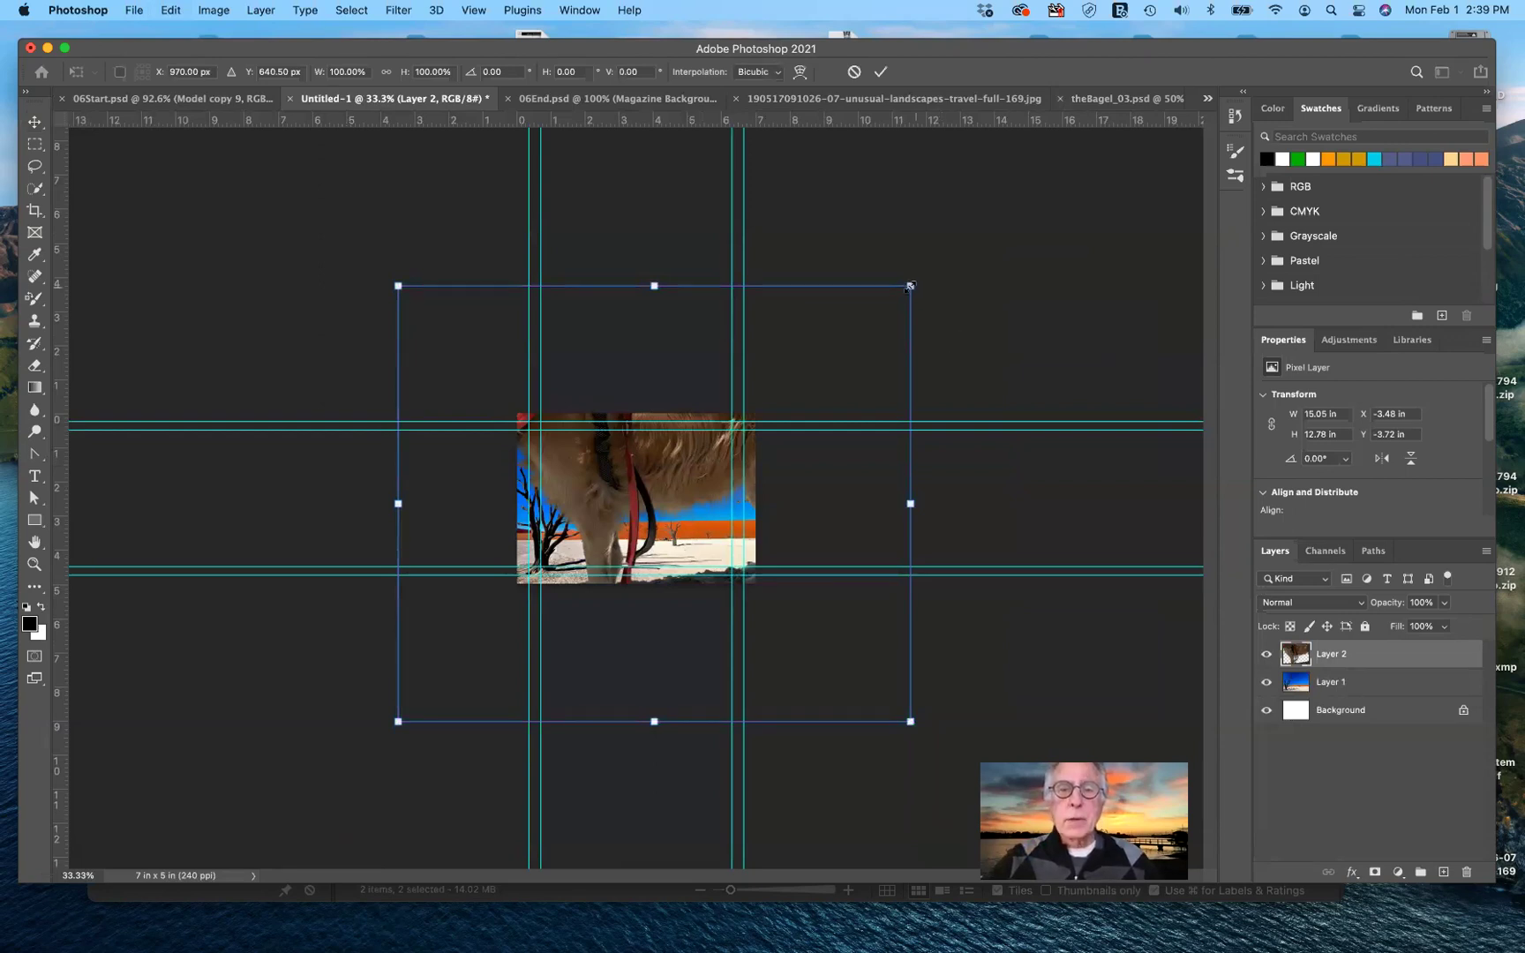
pyautogui.moveTo(851, 345); pyautogui.dragTo(709, 531)
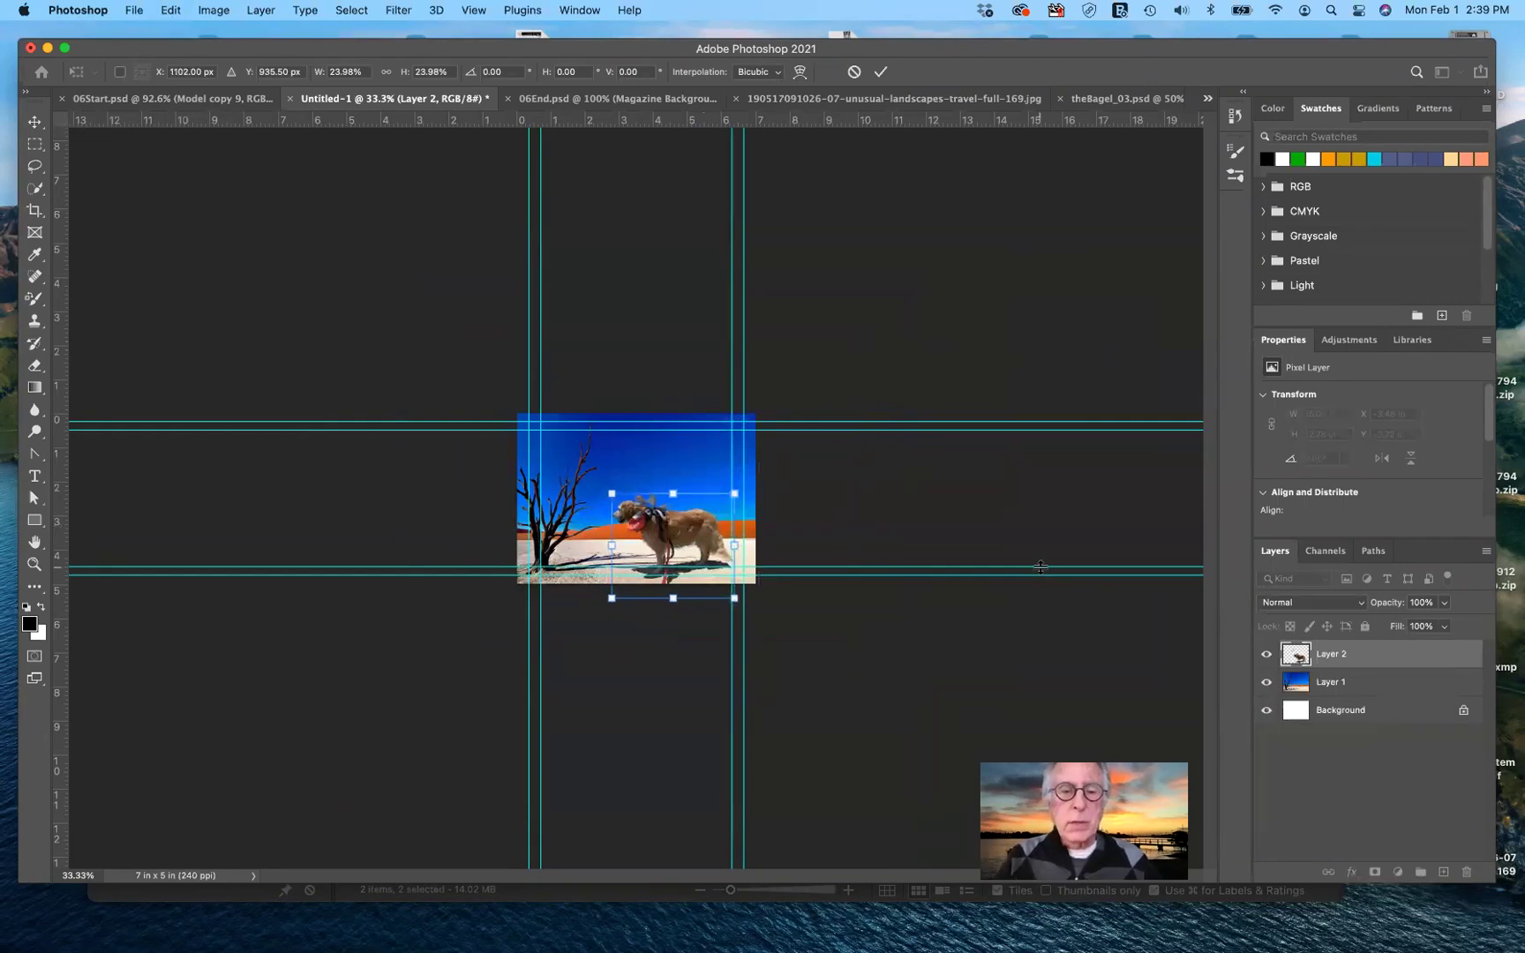
pyautogui.press('super+equal')
pyautogui.press('super+equal')
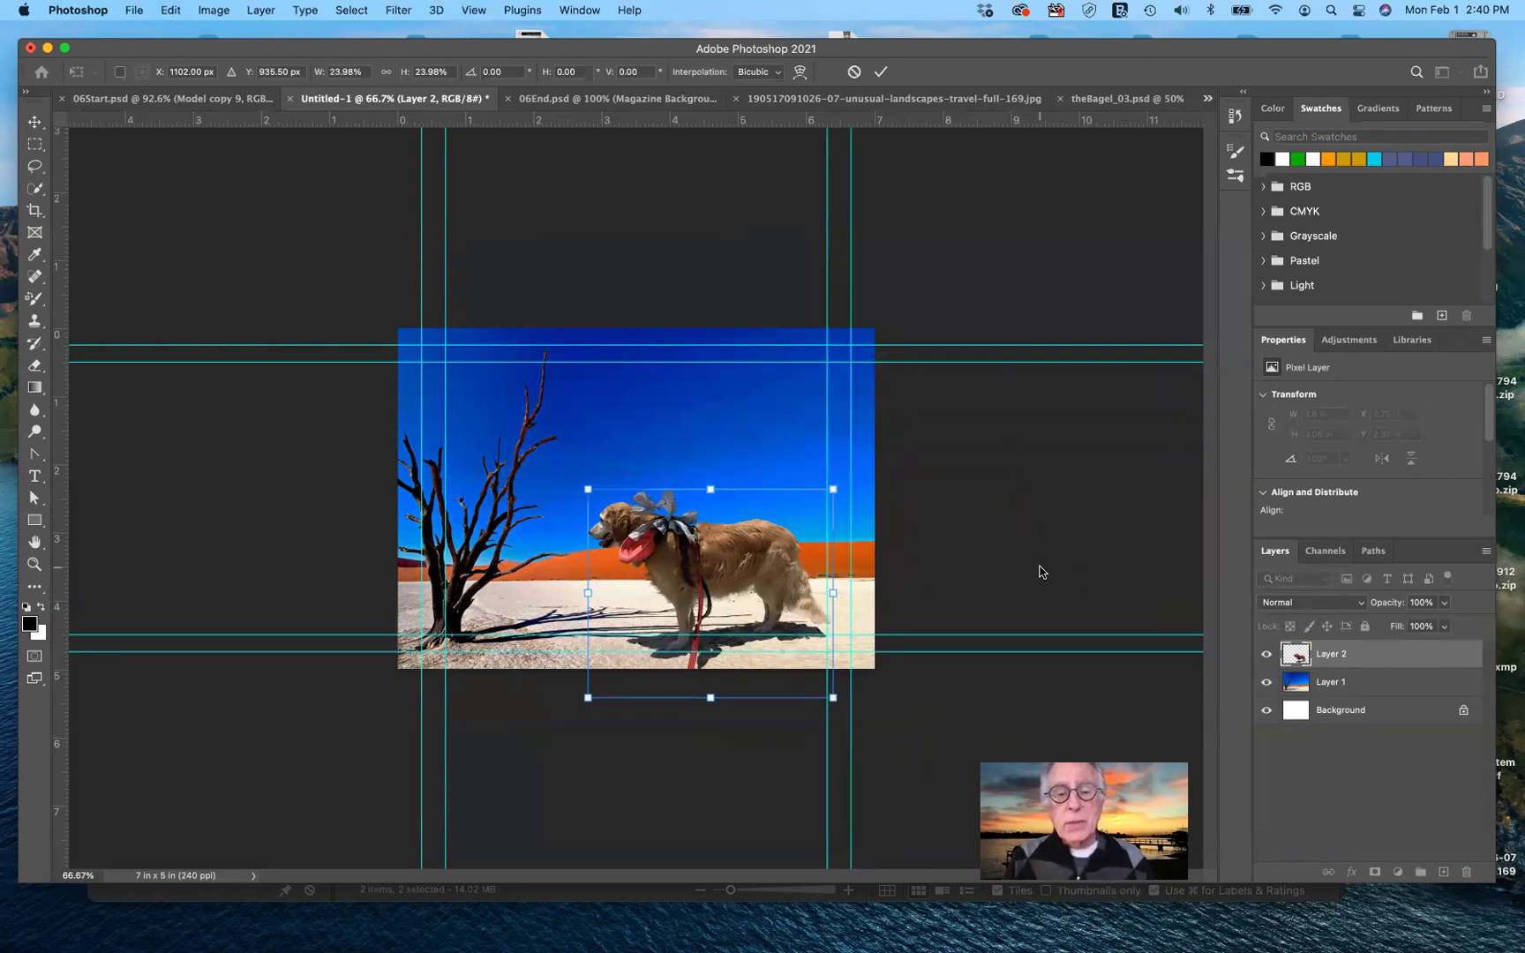
pyautogui.press('super+equal')
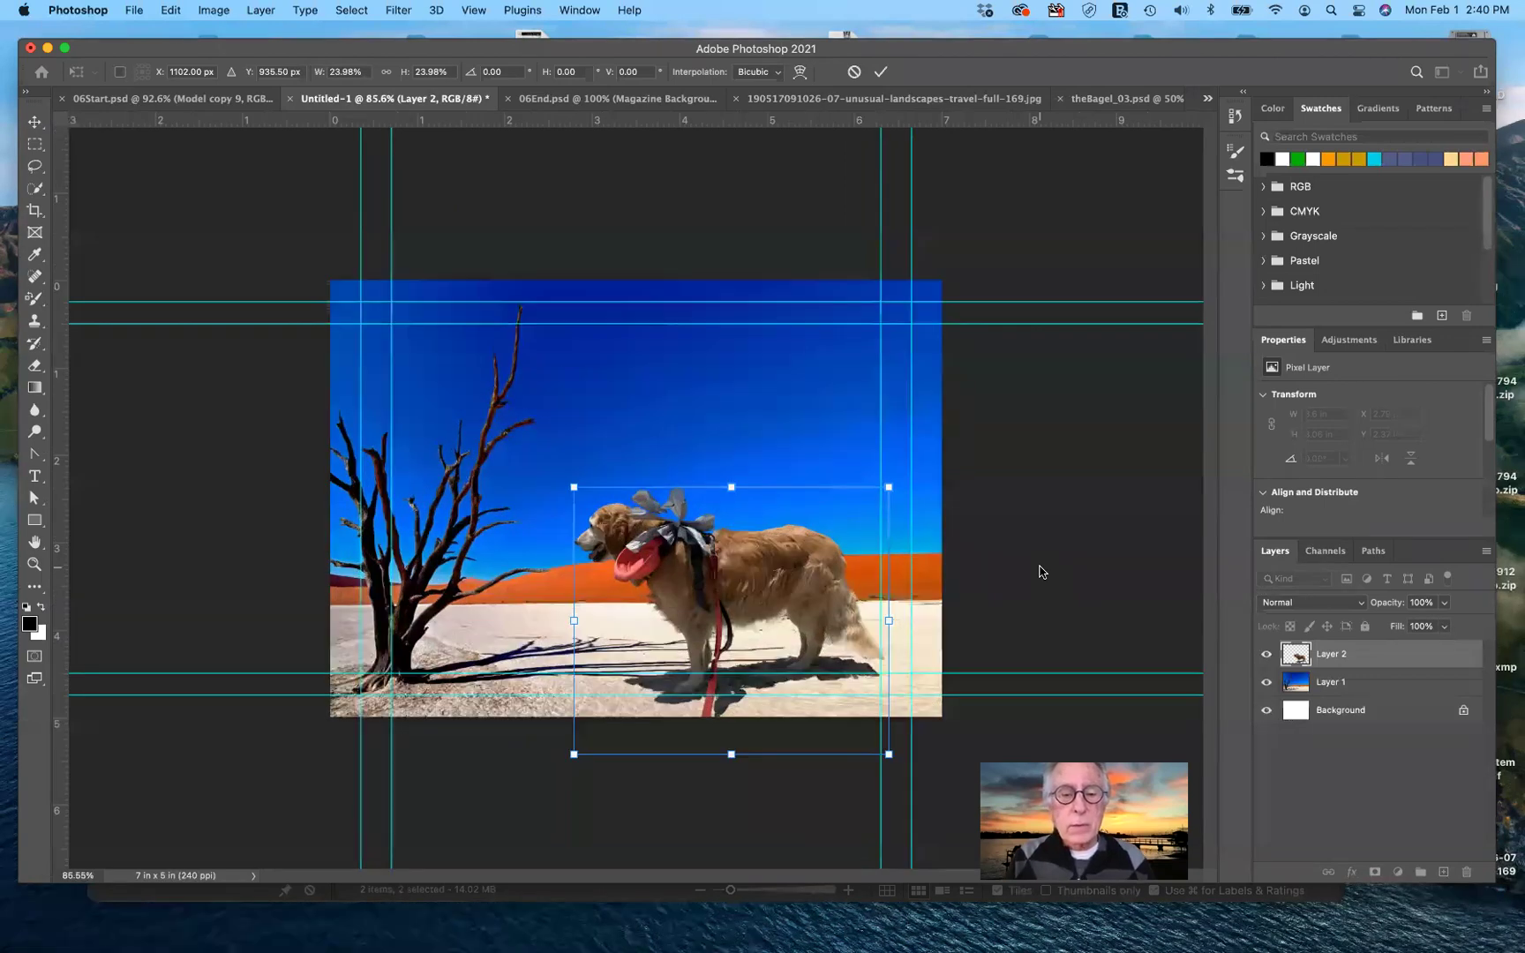
pyautogui.press('super+equal')
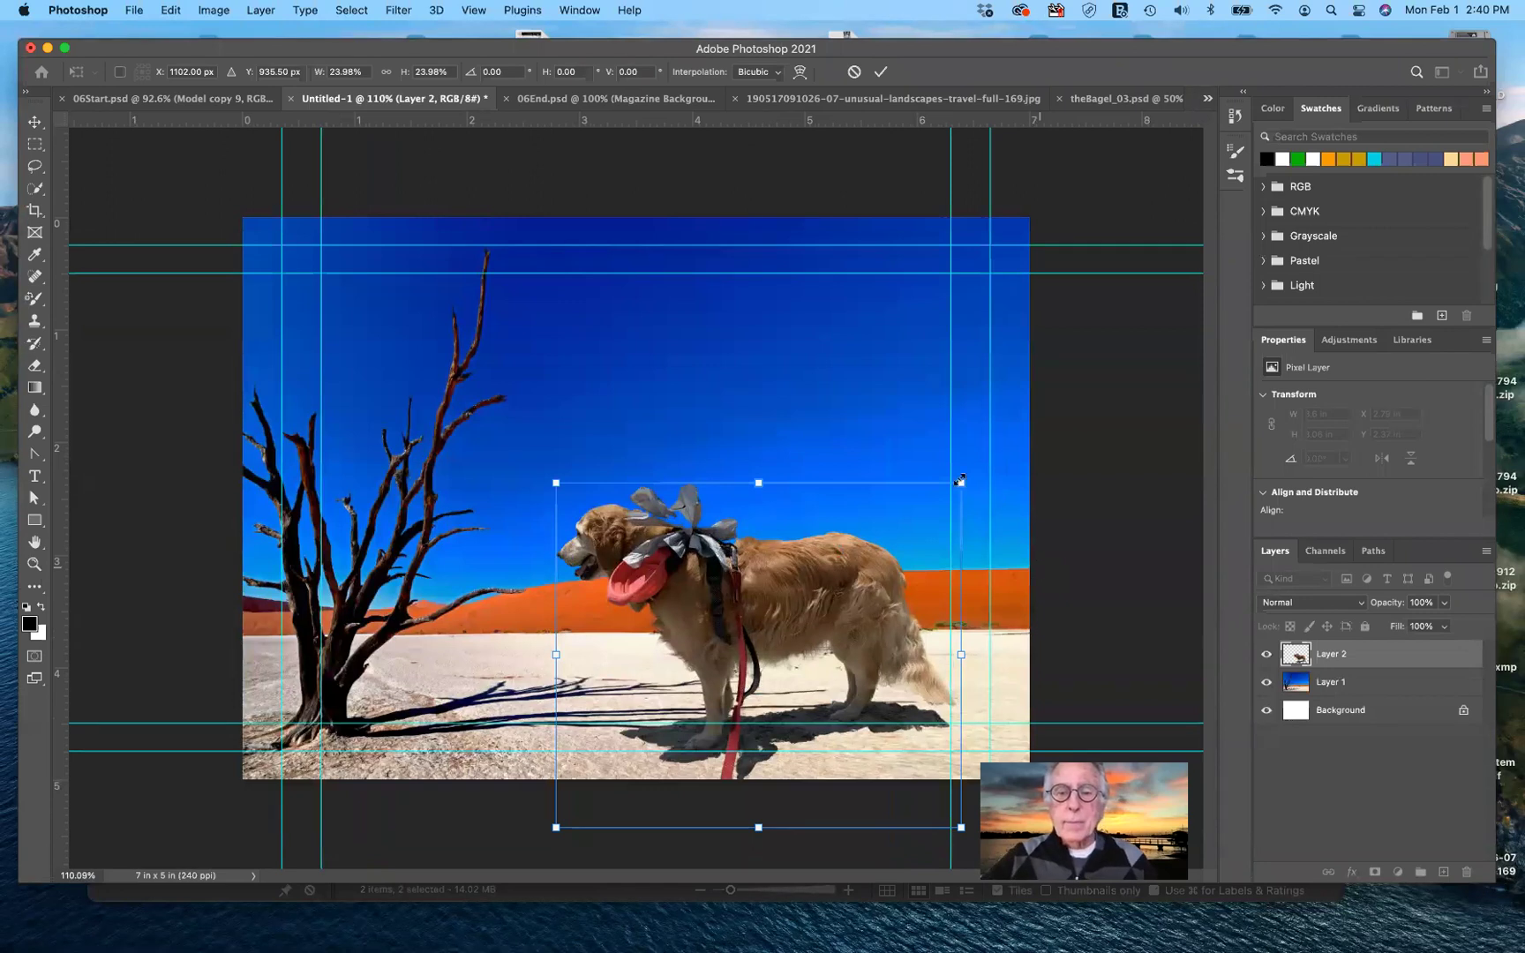
pyautogui.moveTo(932, 497); pyautogui.dragTo(896, 533)
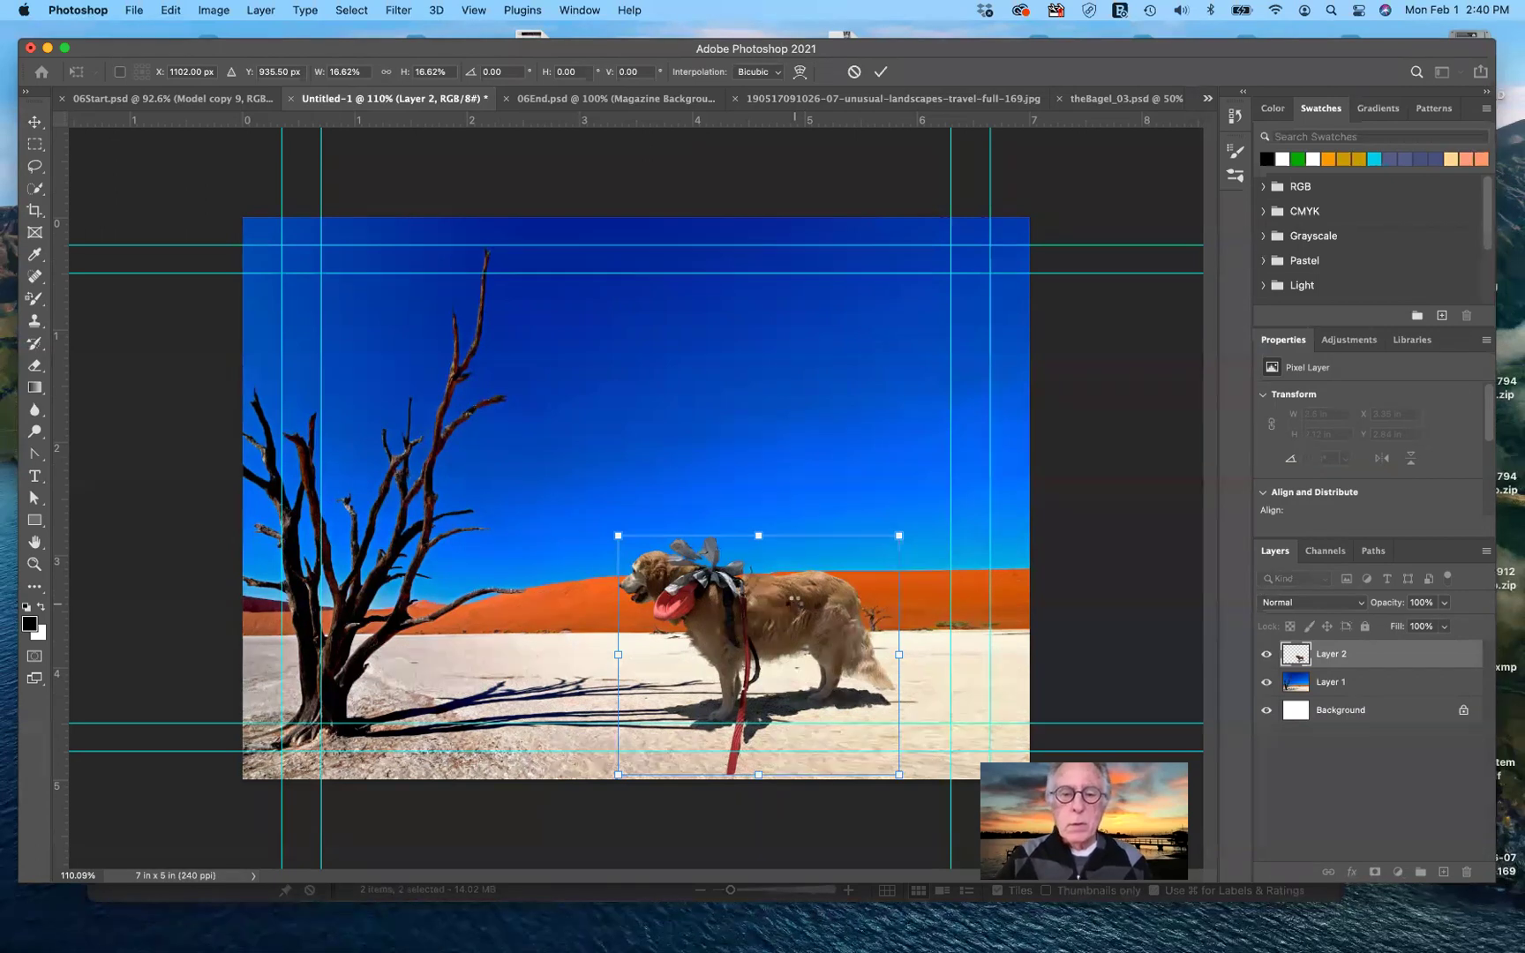
pyautogui.press('Return')
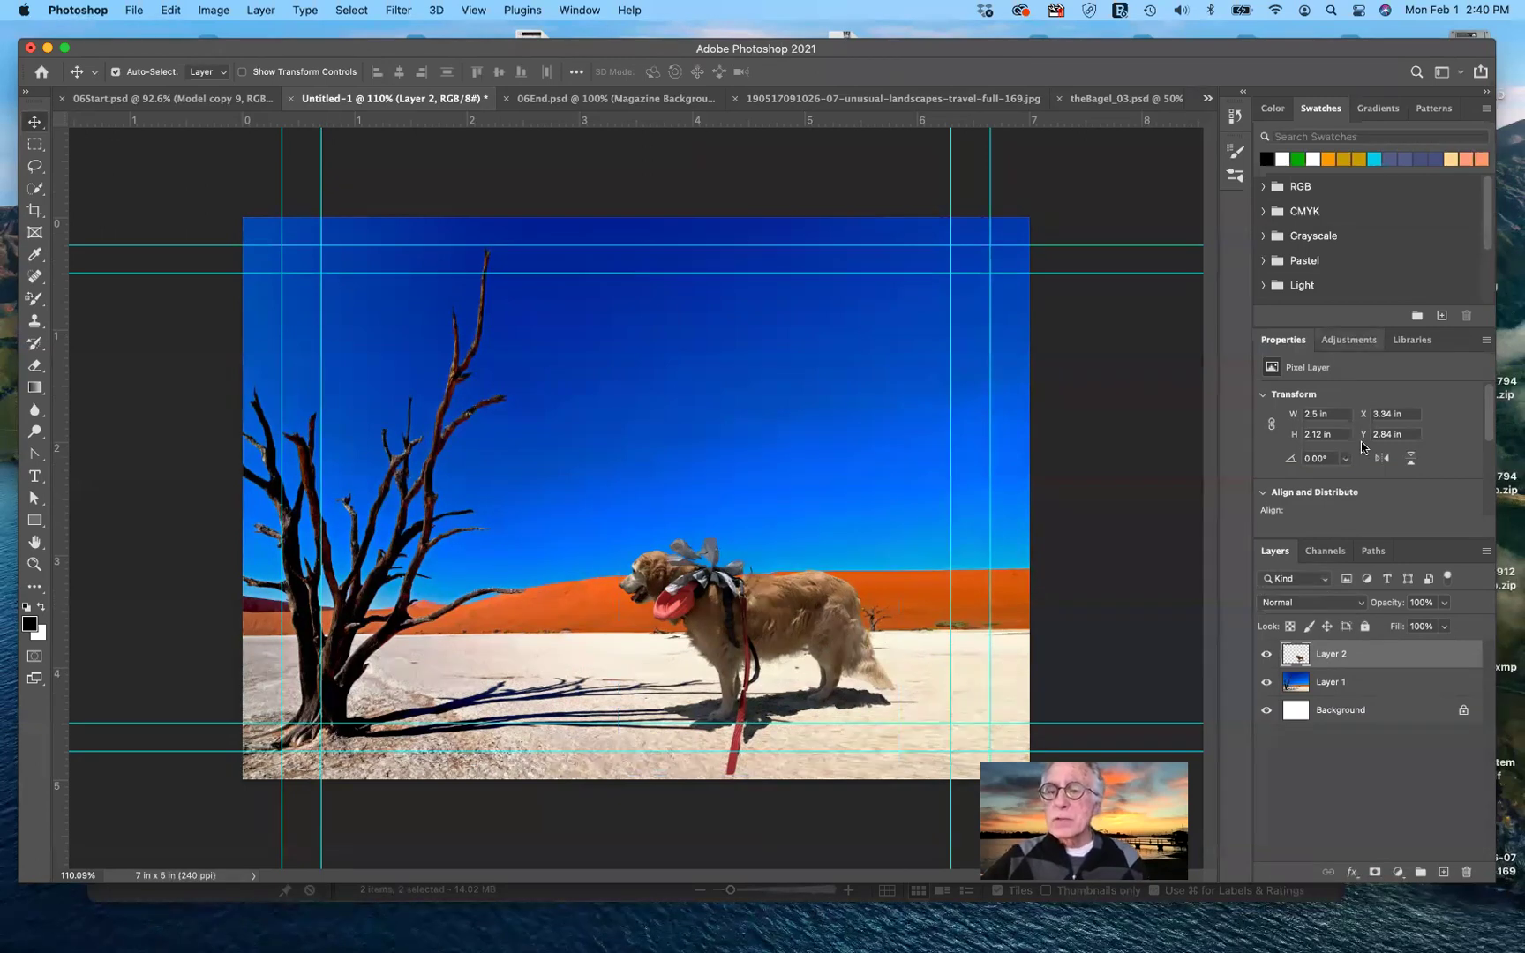
# - Add a Levels adjustment layer above the dog layer and clip it to that layer
pyautogui.click(1348, 339)
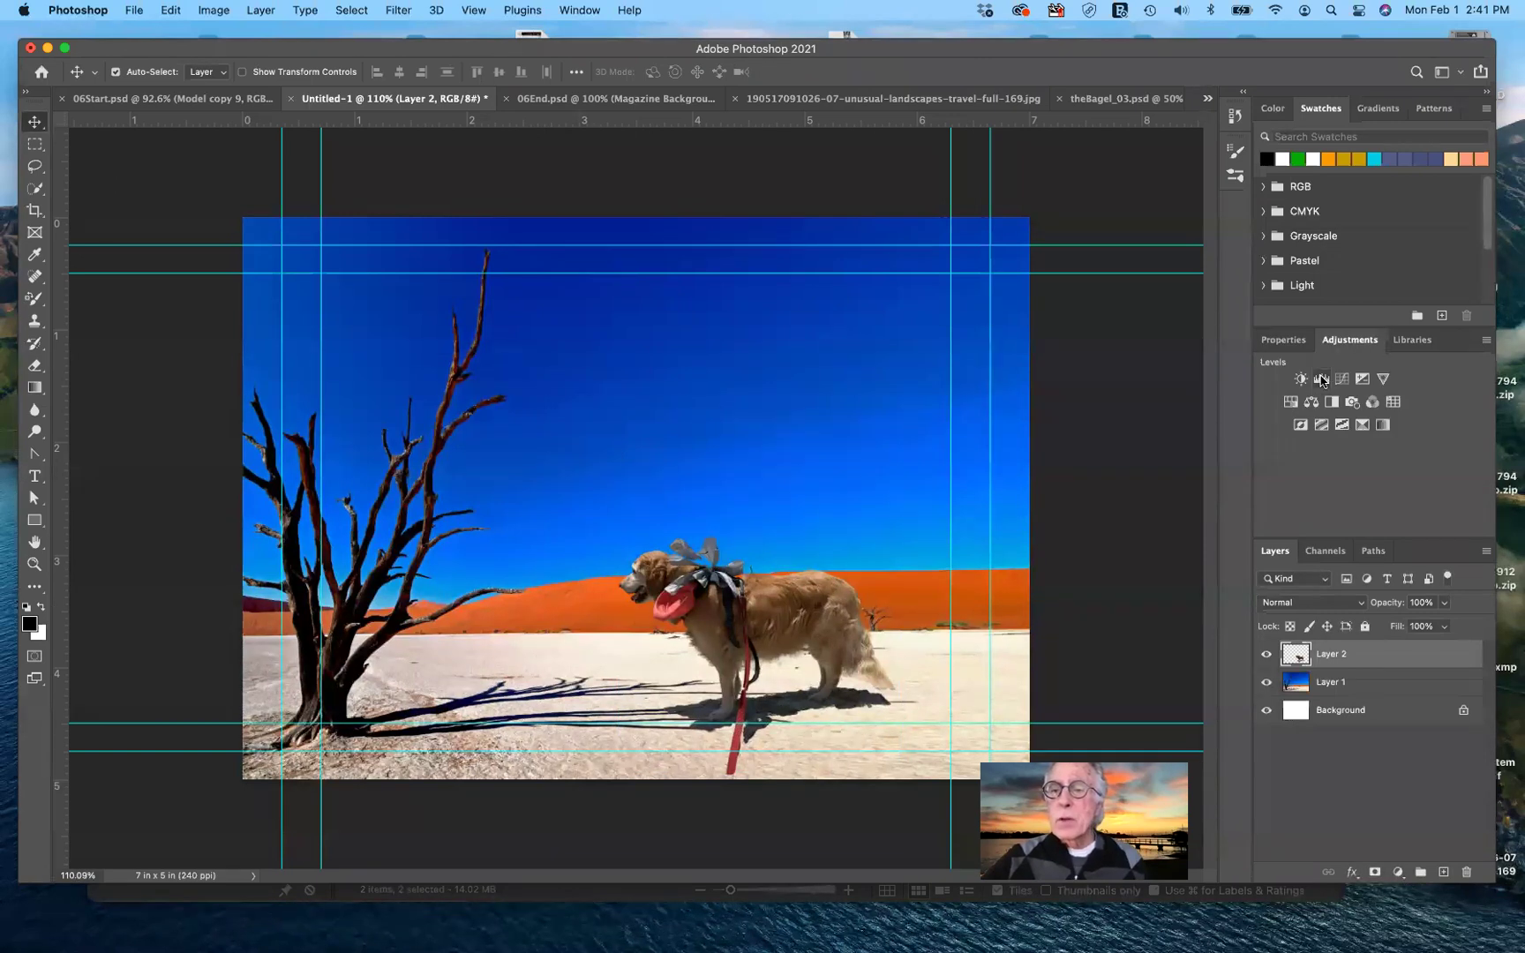
pyautogui.click(1322, 380)
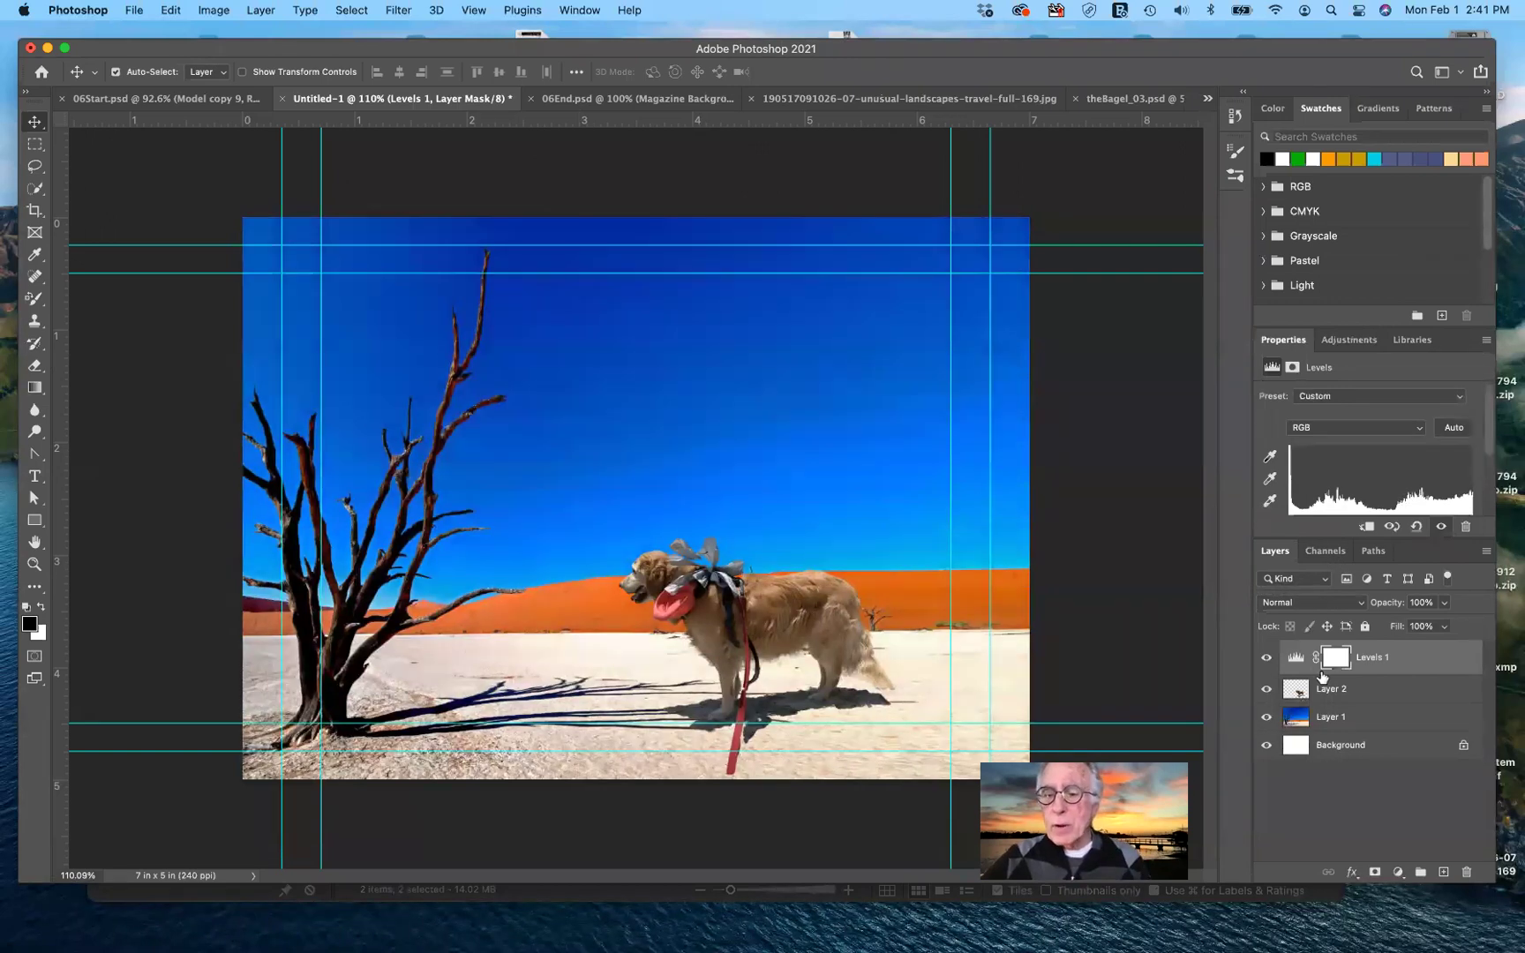
pyautogui.moveTo(1354, 693); pyautogui.dragTo(1407, 673)
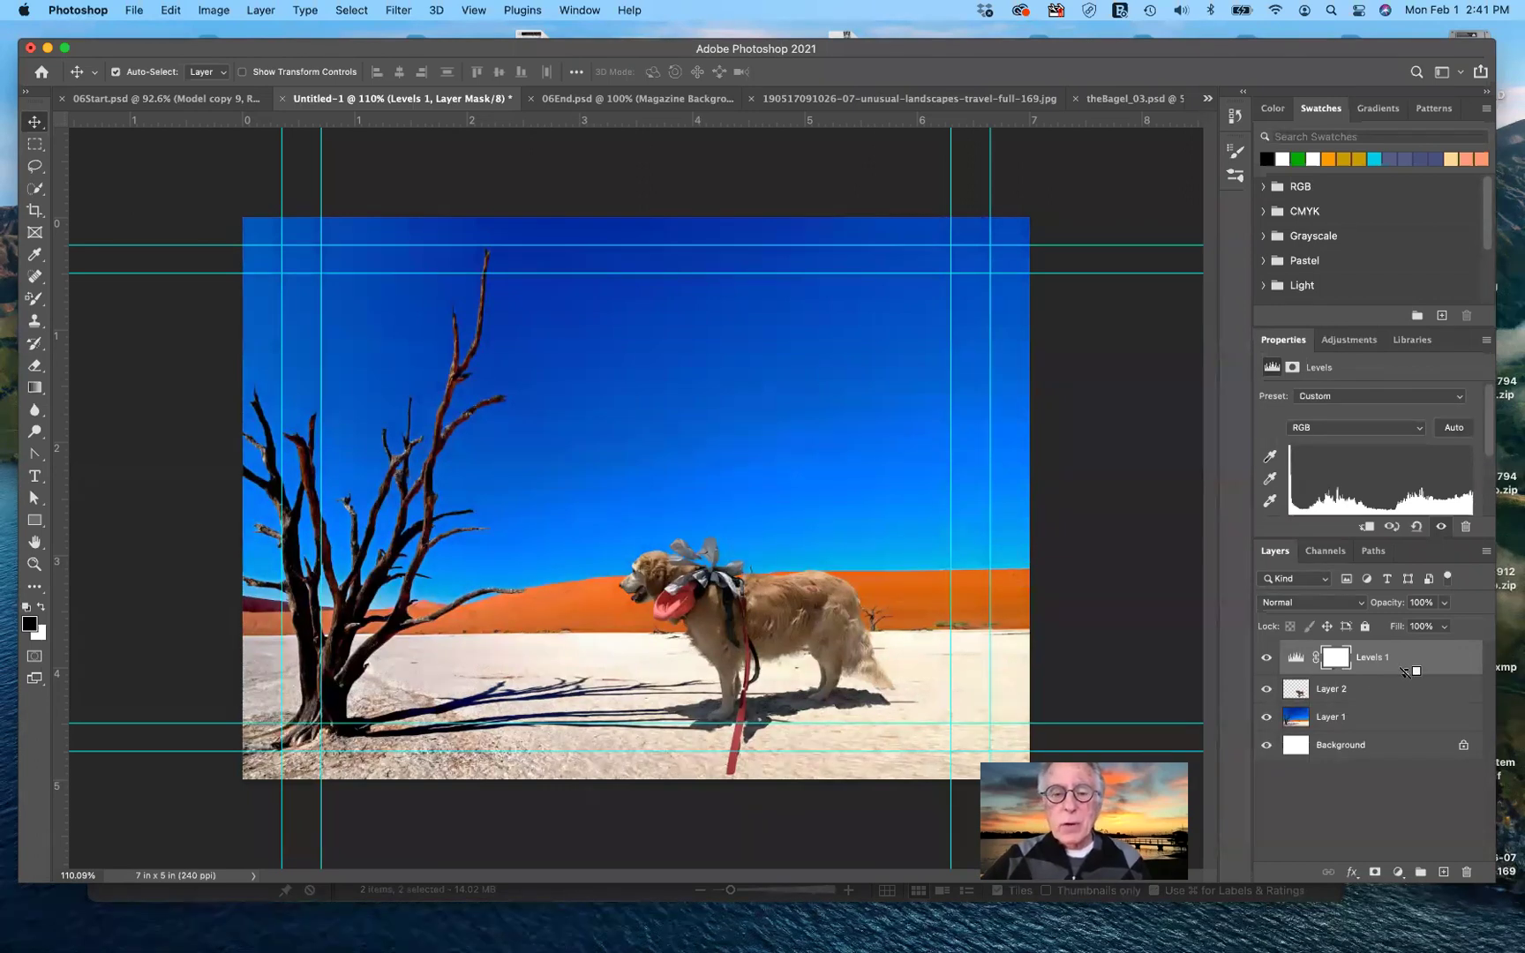
pyautogui.keyDown('alt'); pyautogui.click(1407, 673); pyautogui.keyUp('alt')
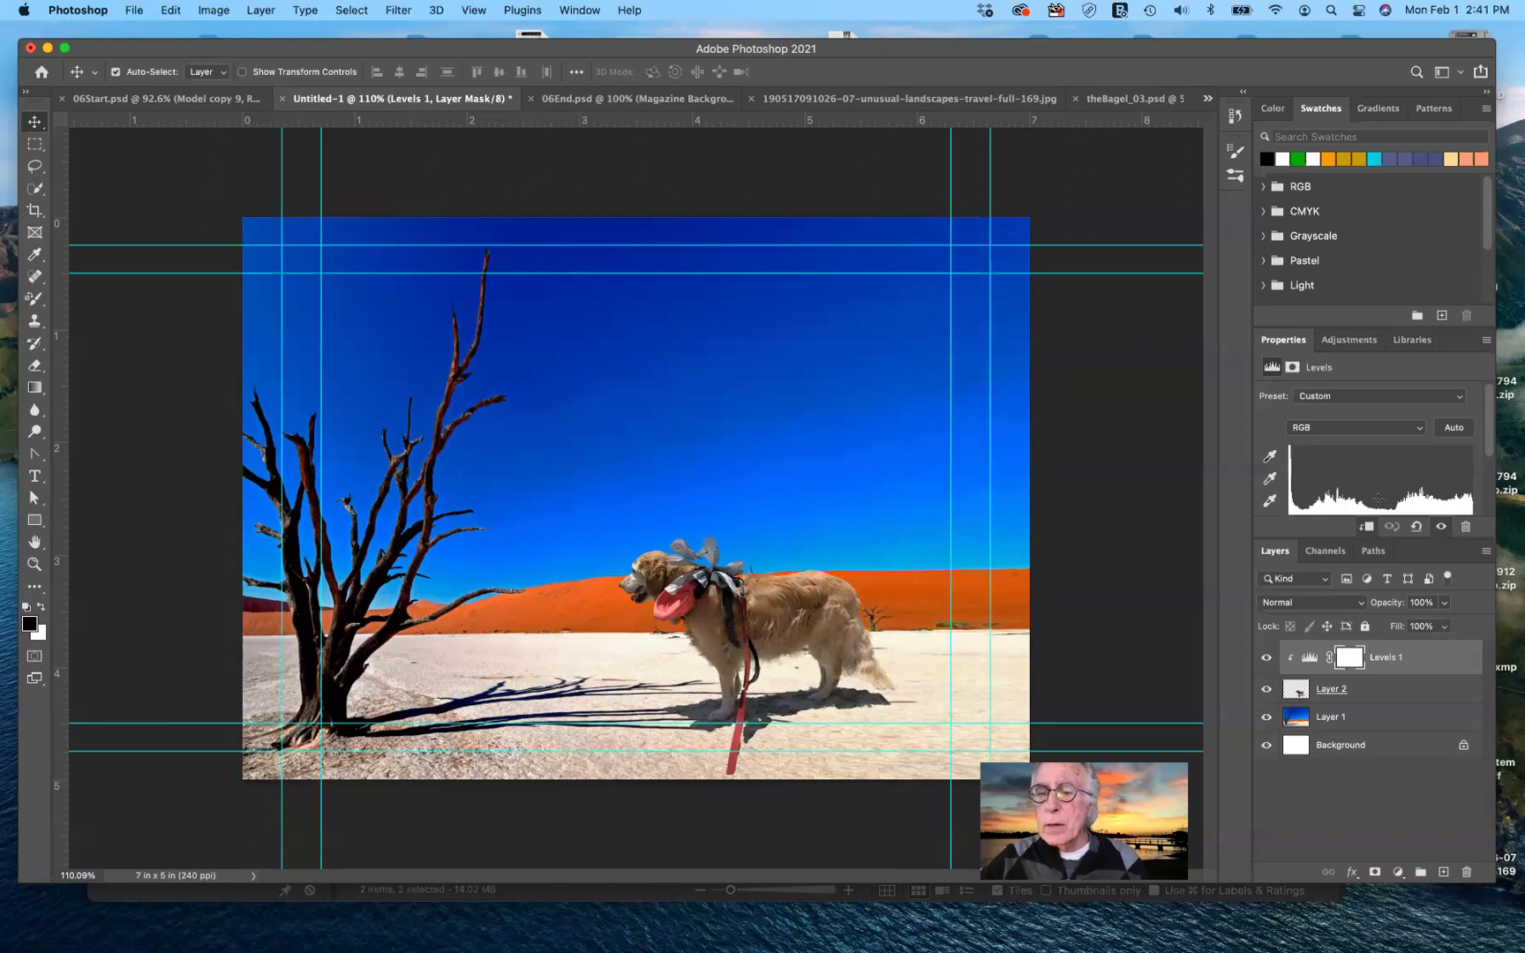
# - Raise the black input level of the clipped Levels adjustment slightly to deepen the dog's dark tones
pyautogui.scroll(-1, 1296, 503)
pyautogui.scroll(-1, 1296, 503)
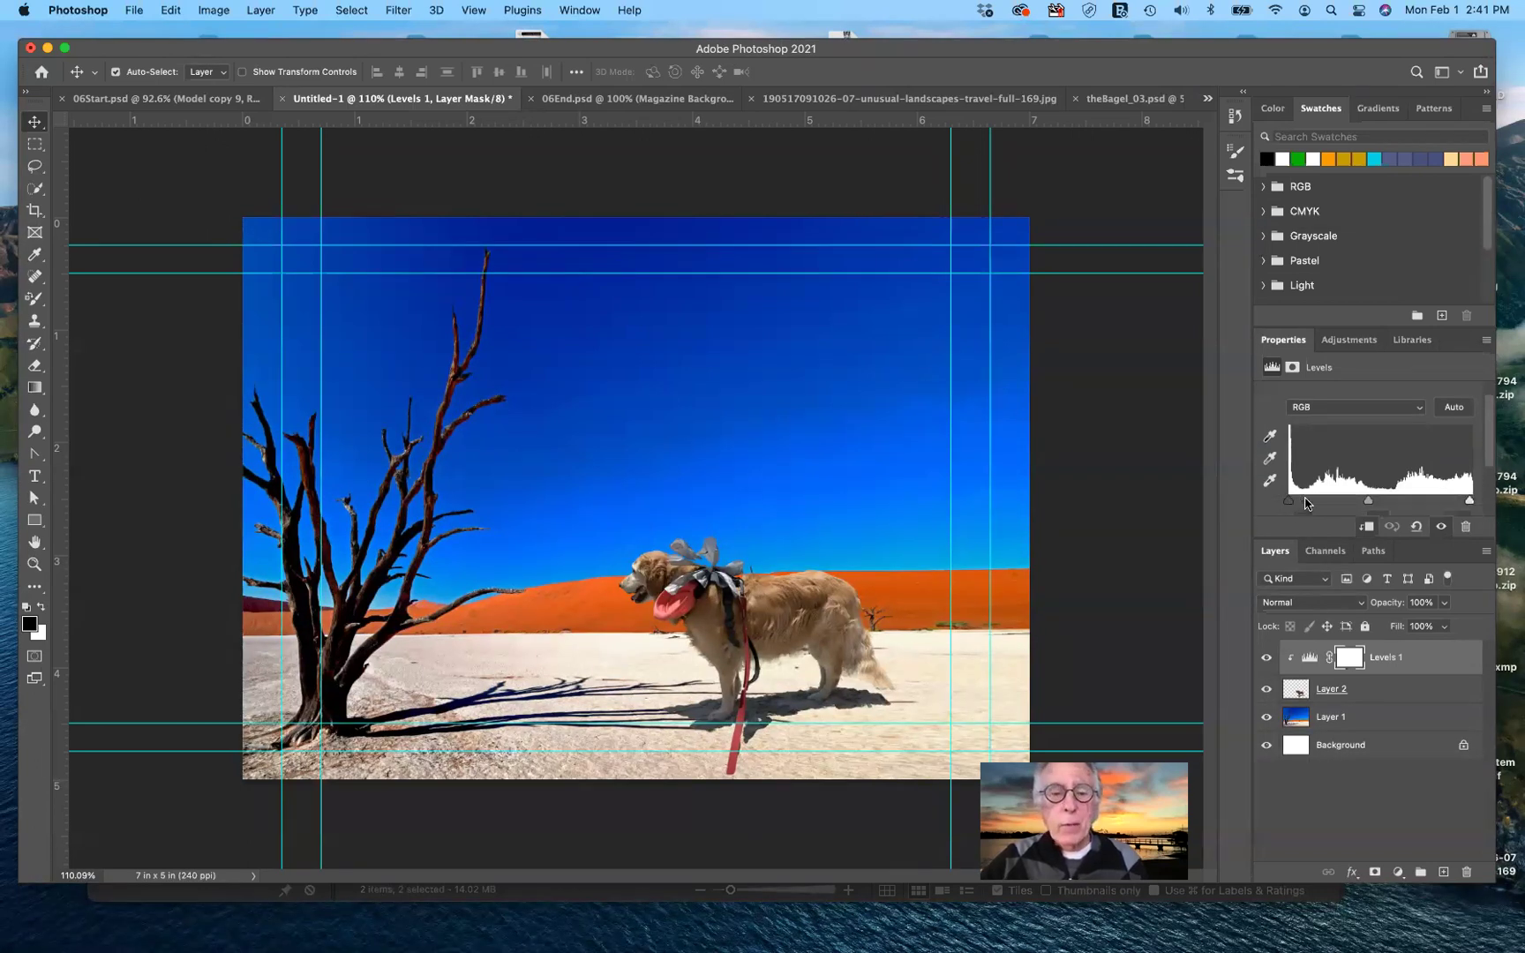
pyautogui.moveTo(1291, 501); pyautogui.dragTo(1301, 503)
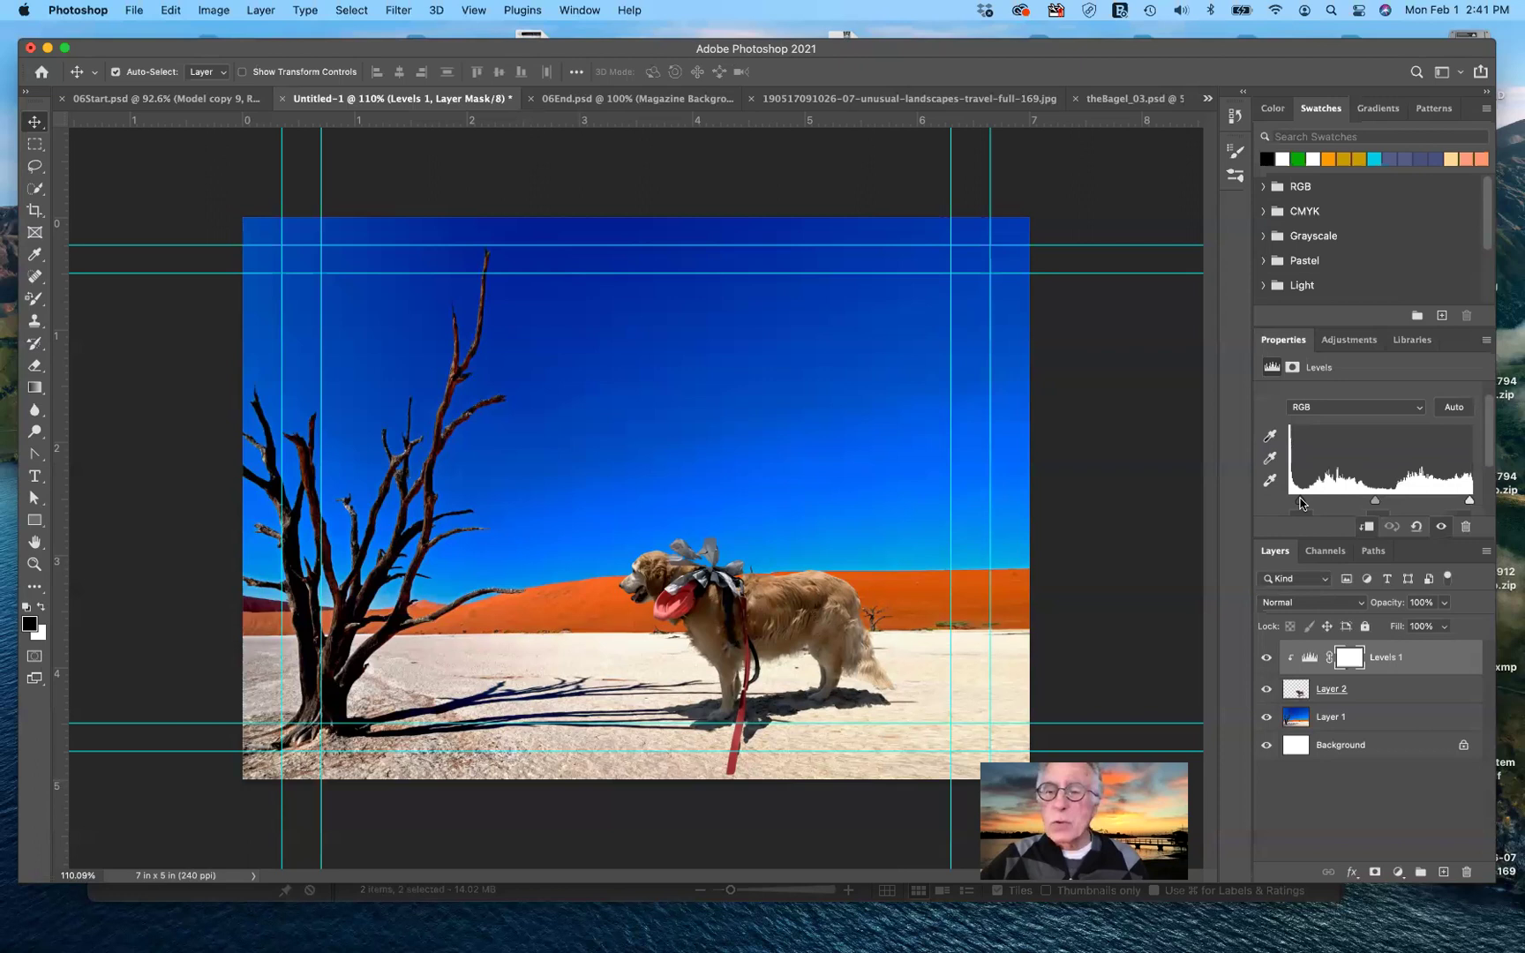
pyautogui.moveTo(1301, 500); pyautogui.dragTo(1304, 500)
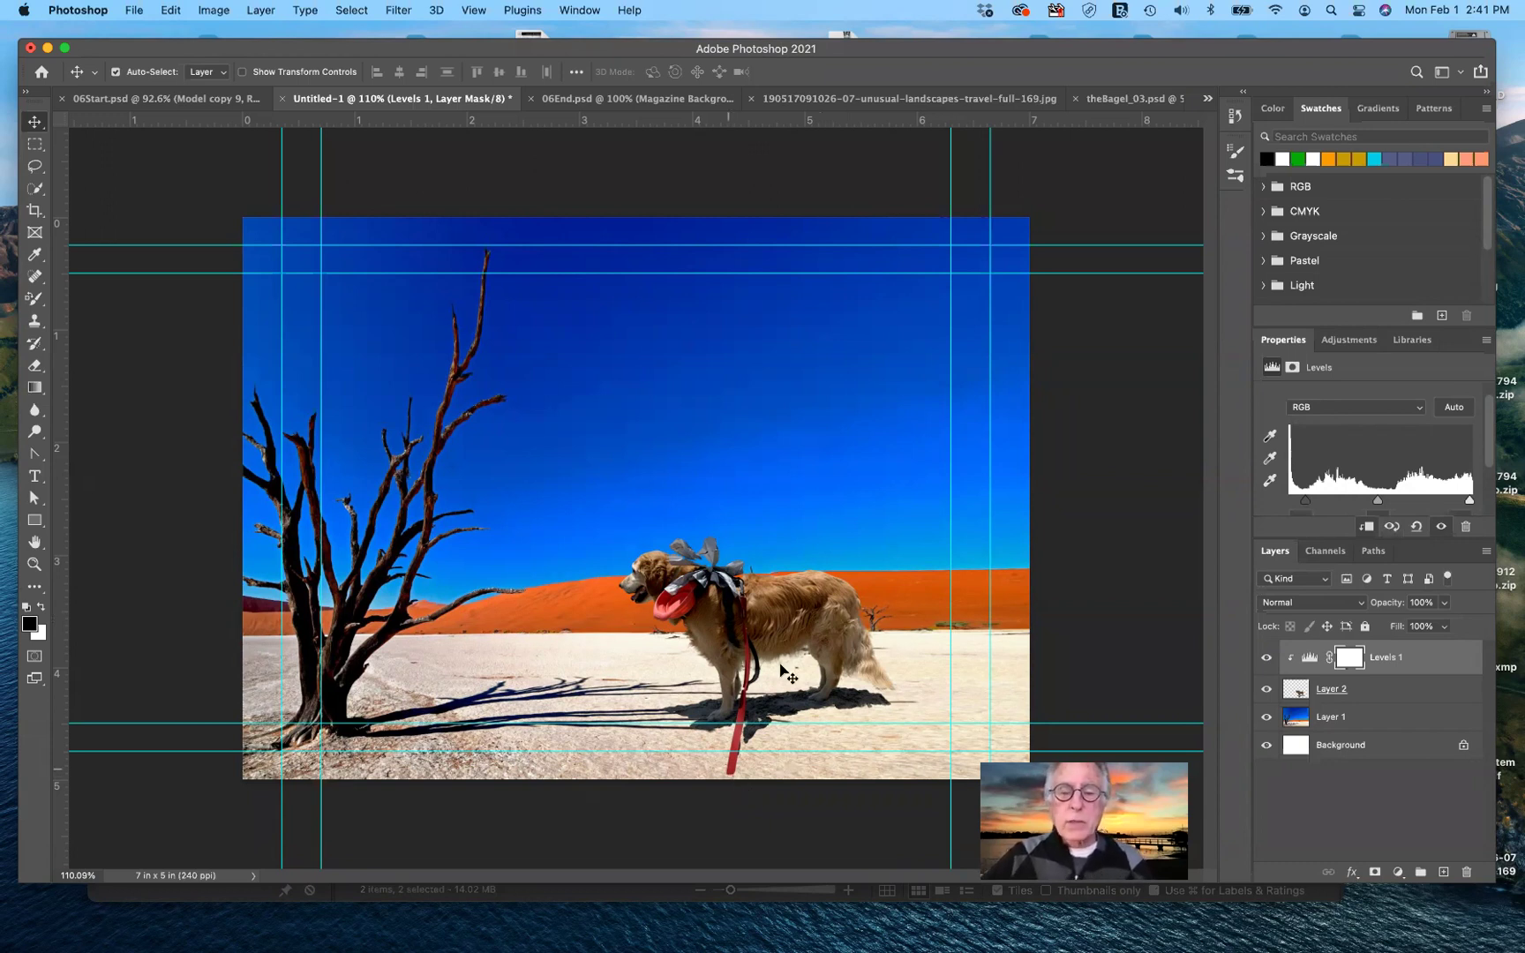
# - Move the dog layer slightly downward on the sand in Untitled-1 and hide the guides
pyautogui.click(1119, 578)
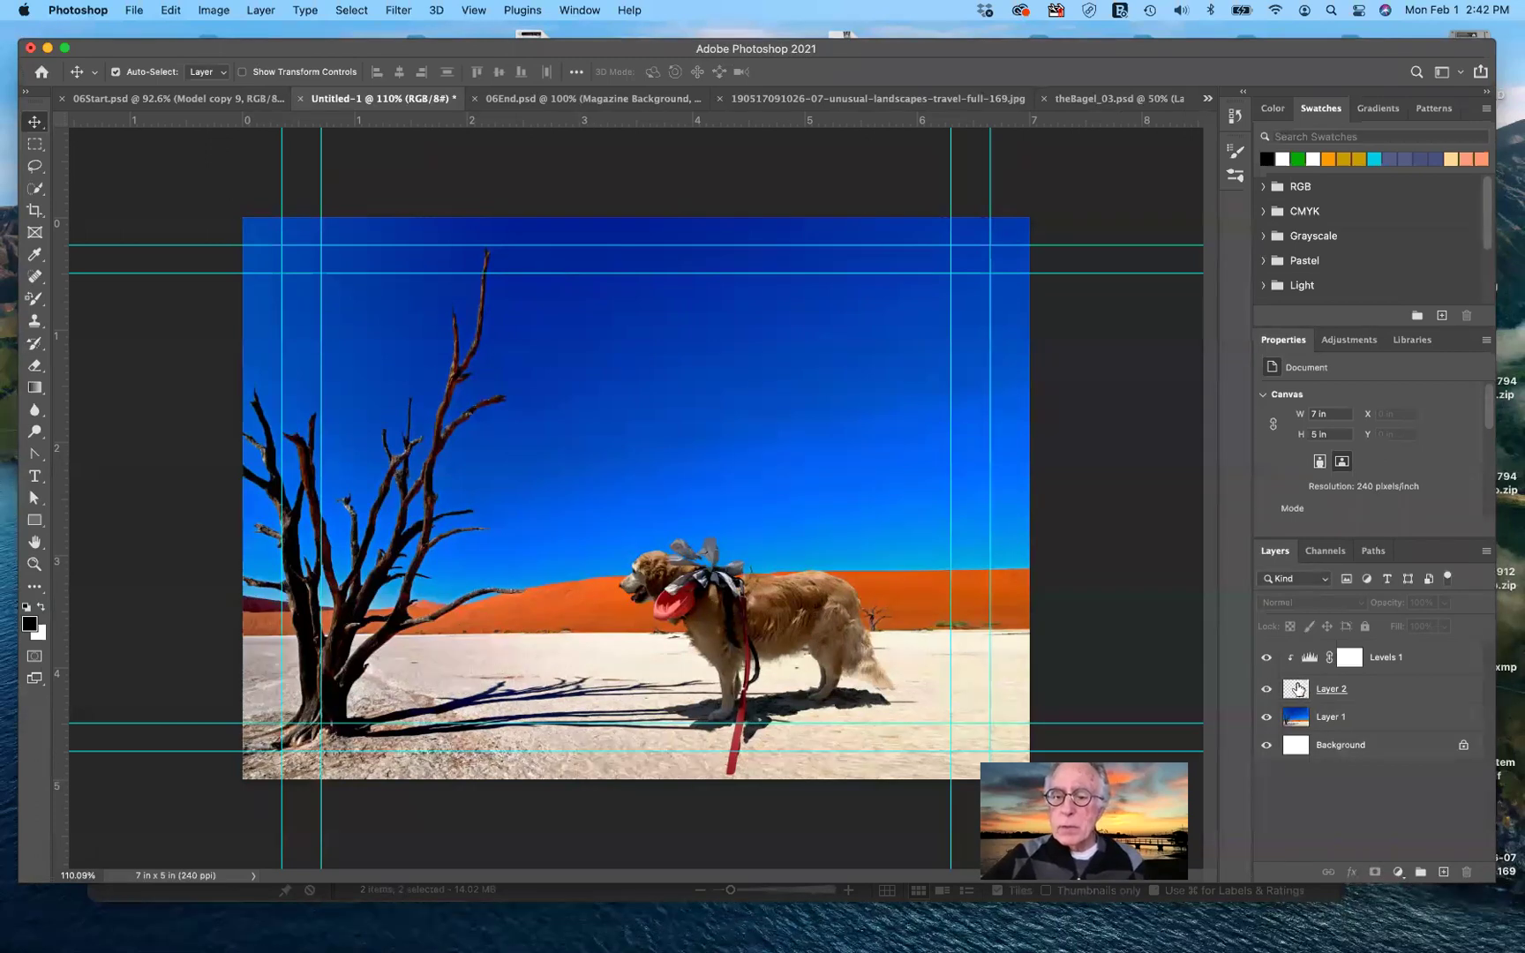
pyautogui.click(799, 614)
pyautogui.moveTo(793, 612); pyautogui.dragTo(1062, 667)
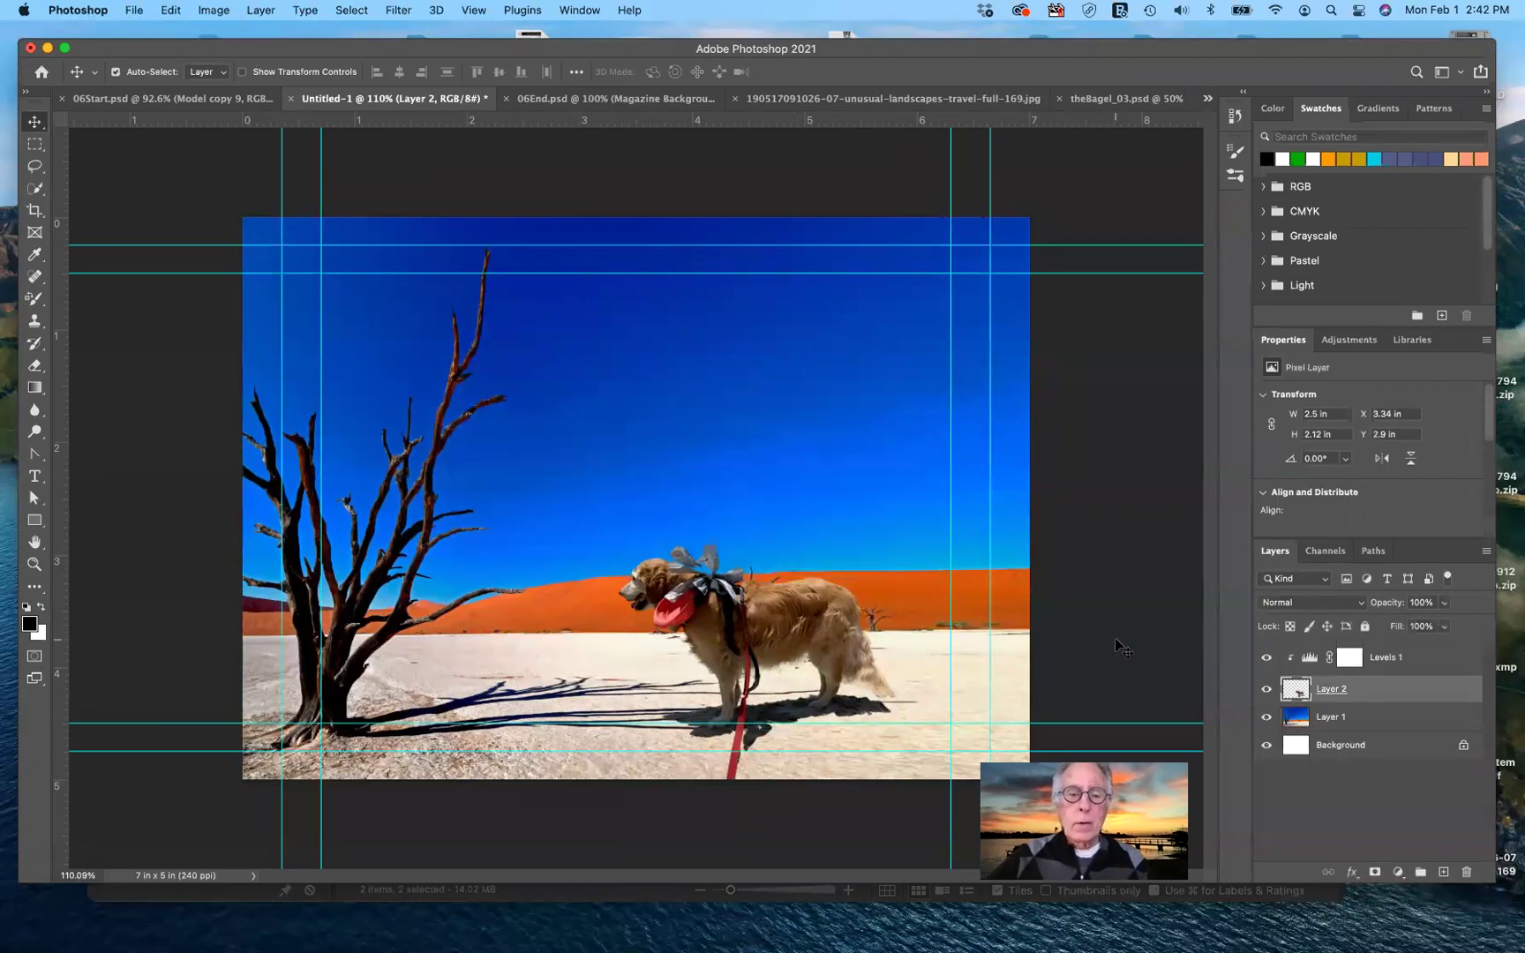
pyautogui.press('super')
pyautogui.press('super+semicolon')
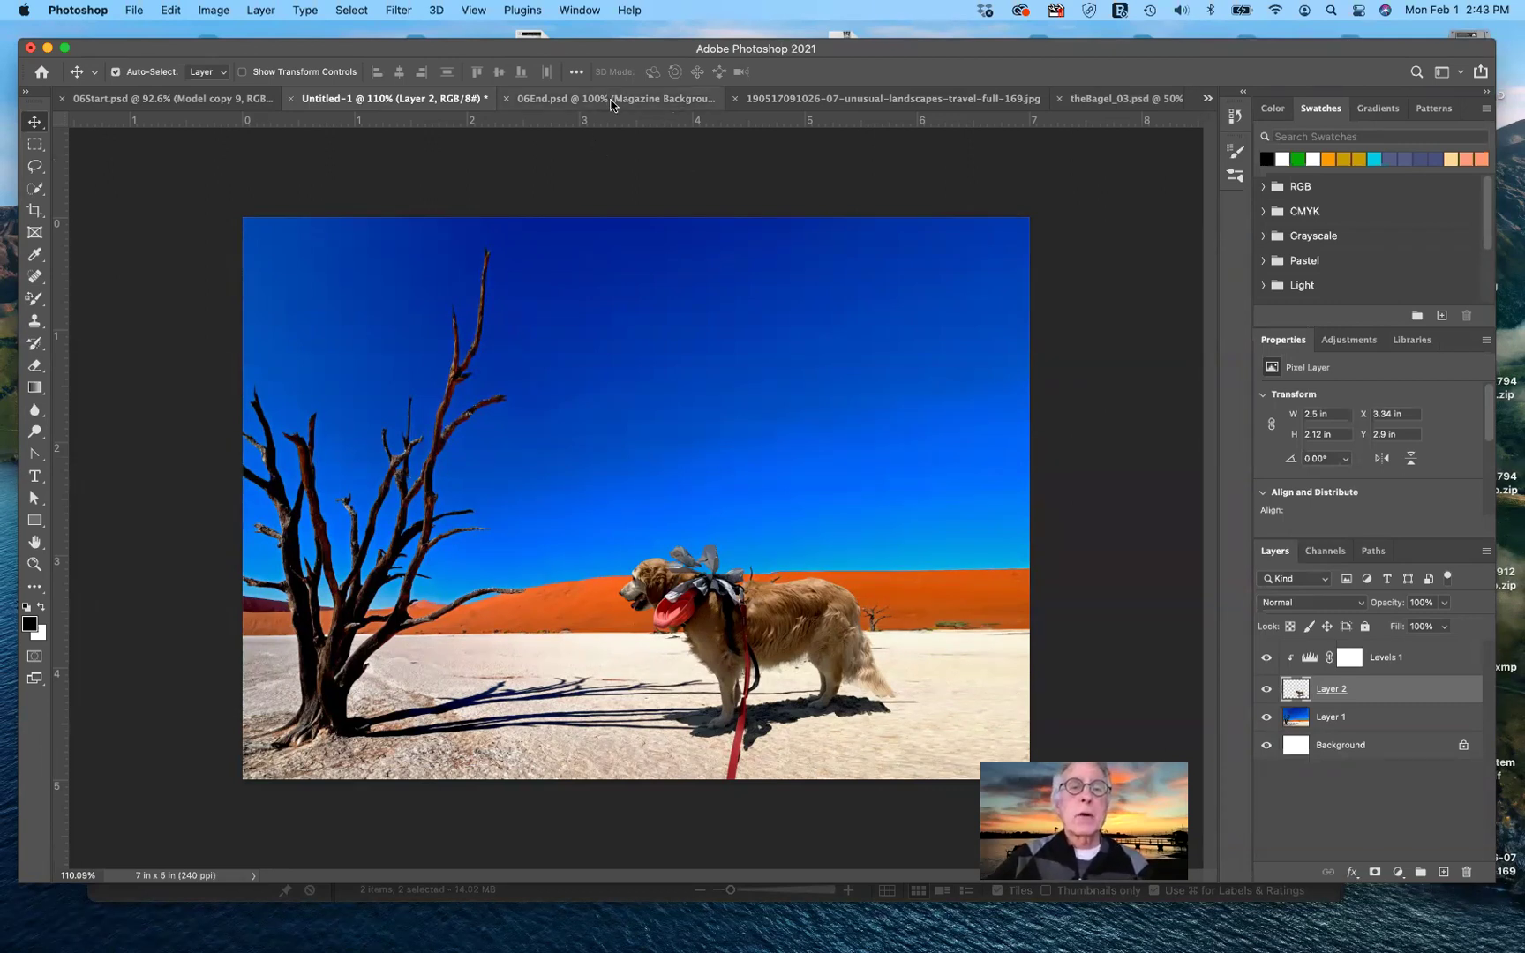
# - Switch to theBagel_03.psd and set up the Quick Selection tool with a 15-pixel brush for Layer 9
pyautogui.click(1100, 107)
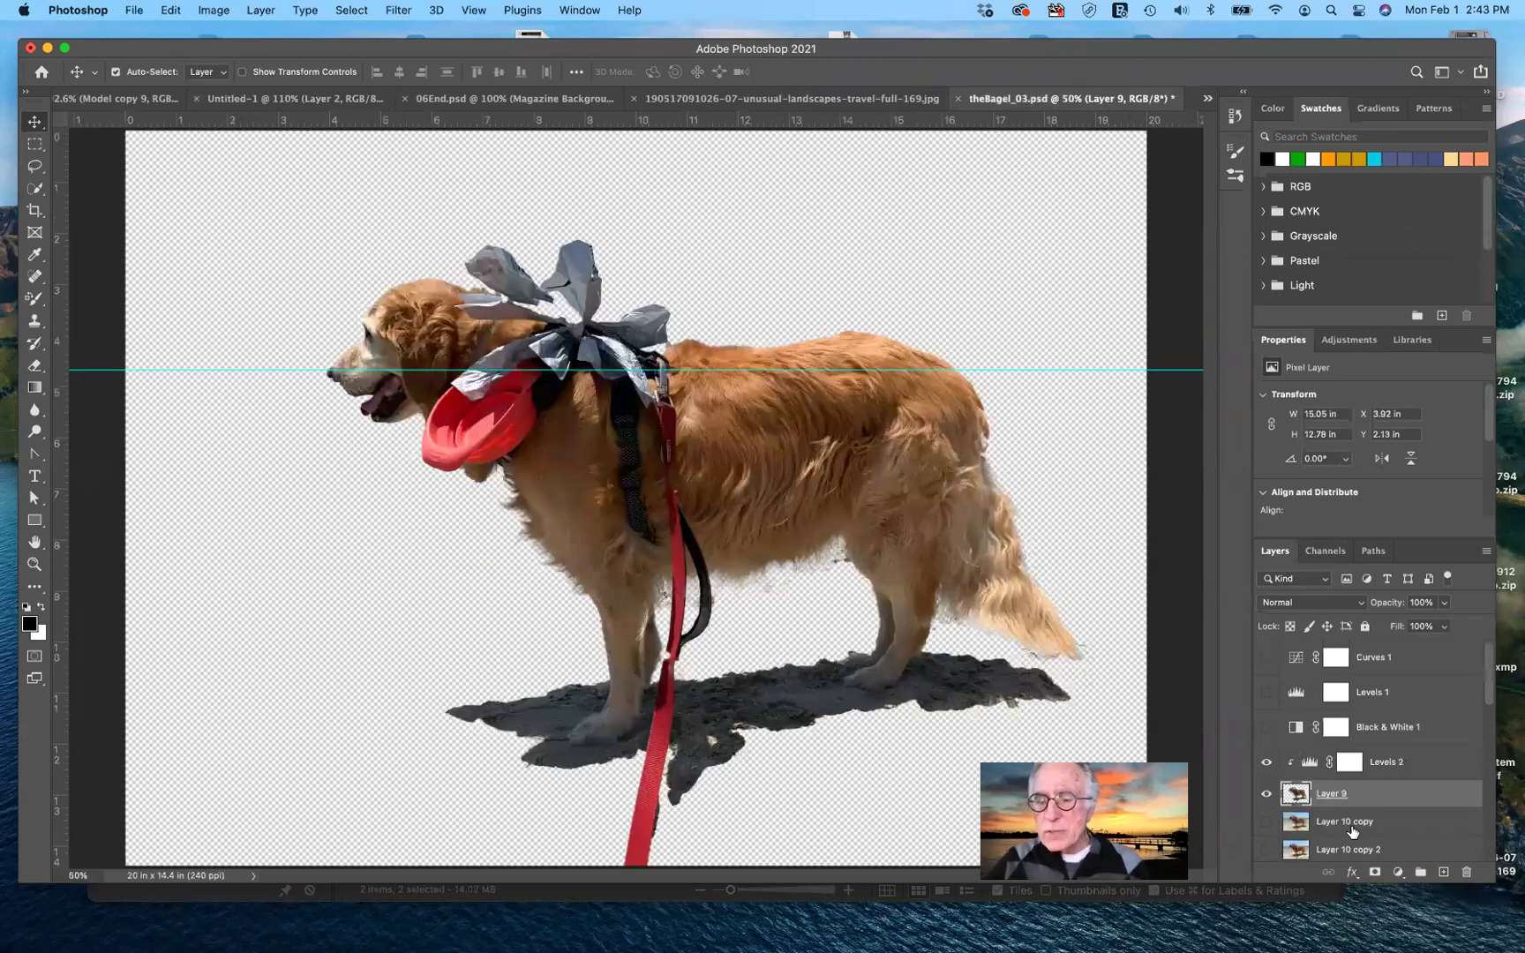
pyautogui.scroll(-1, 1352, 831)
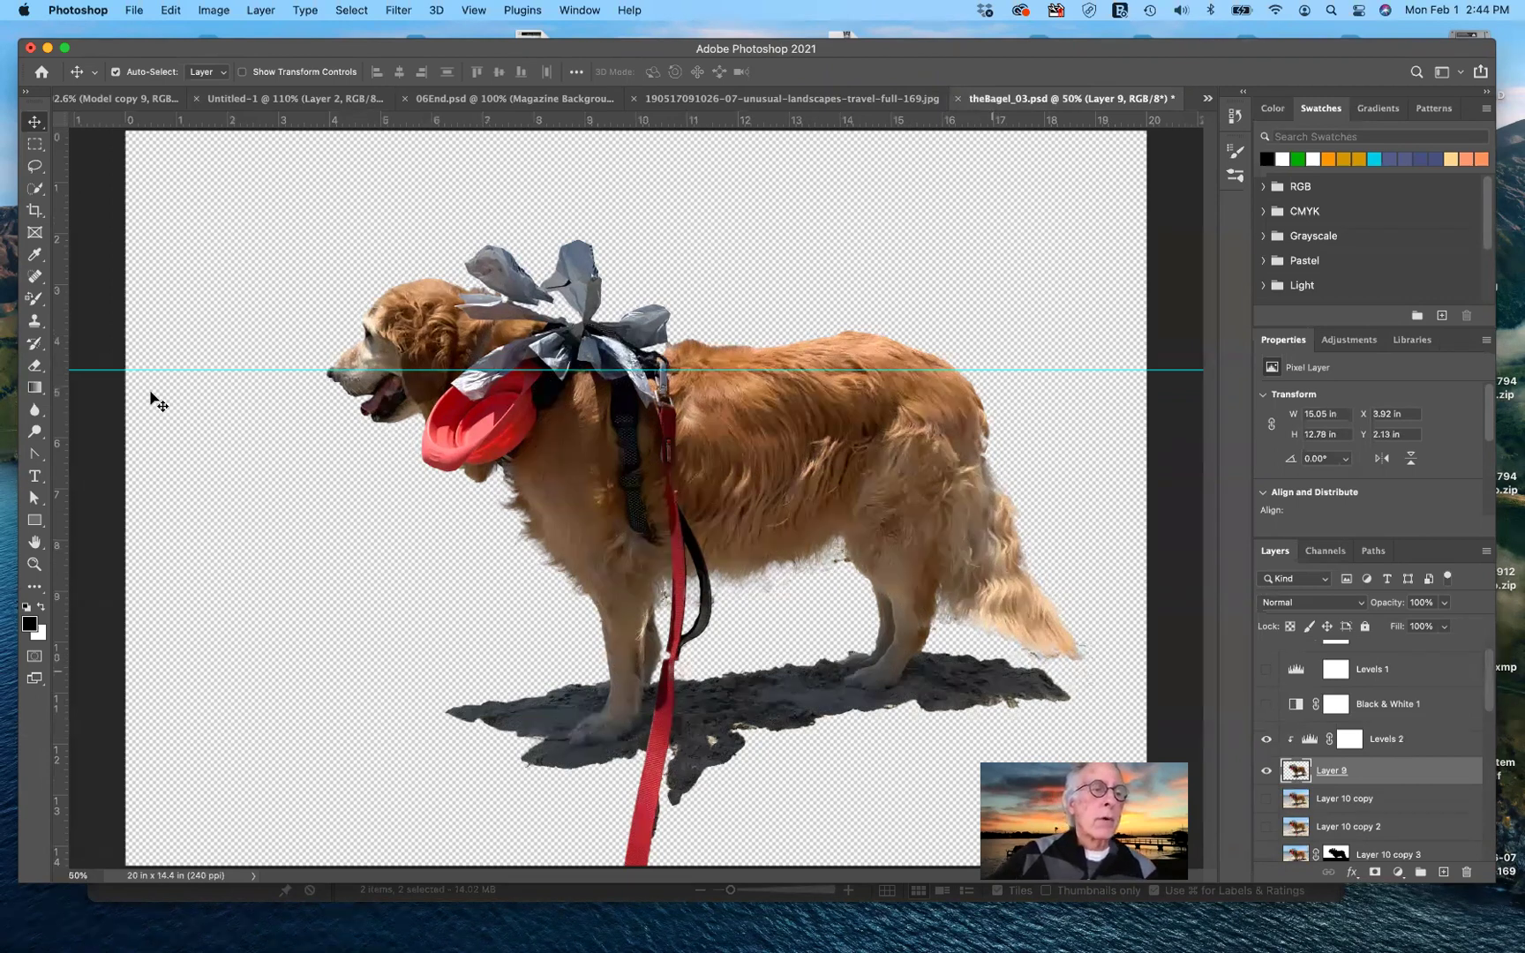
pyautogui.click(33, 191)
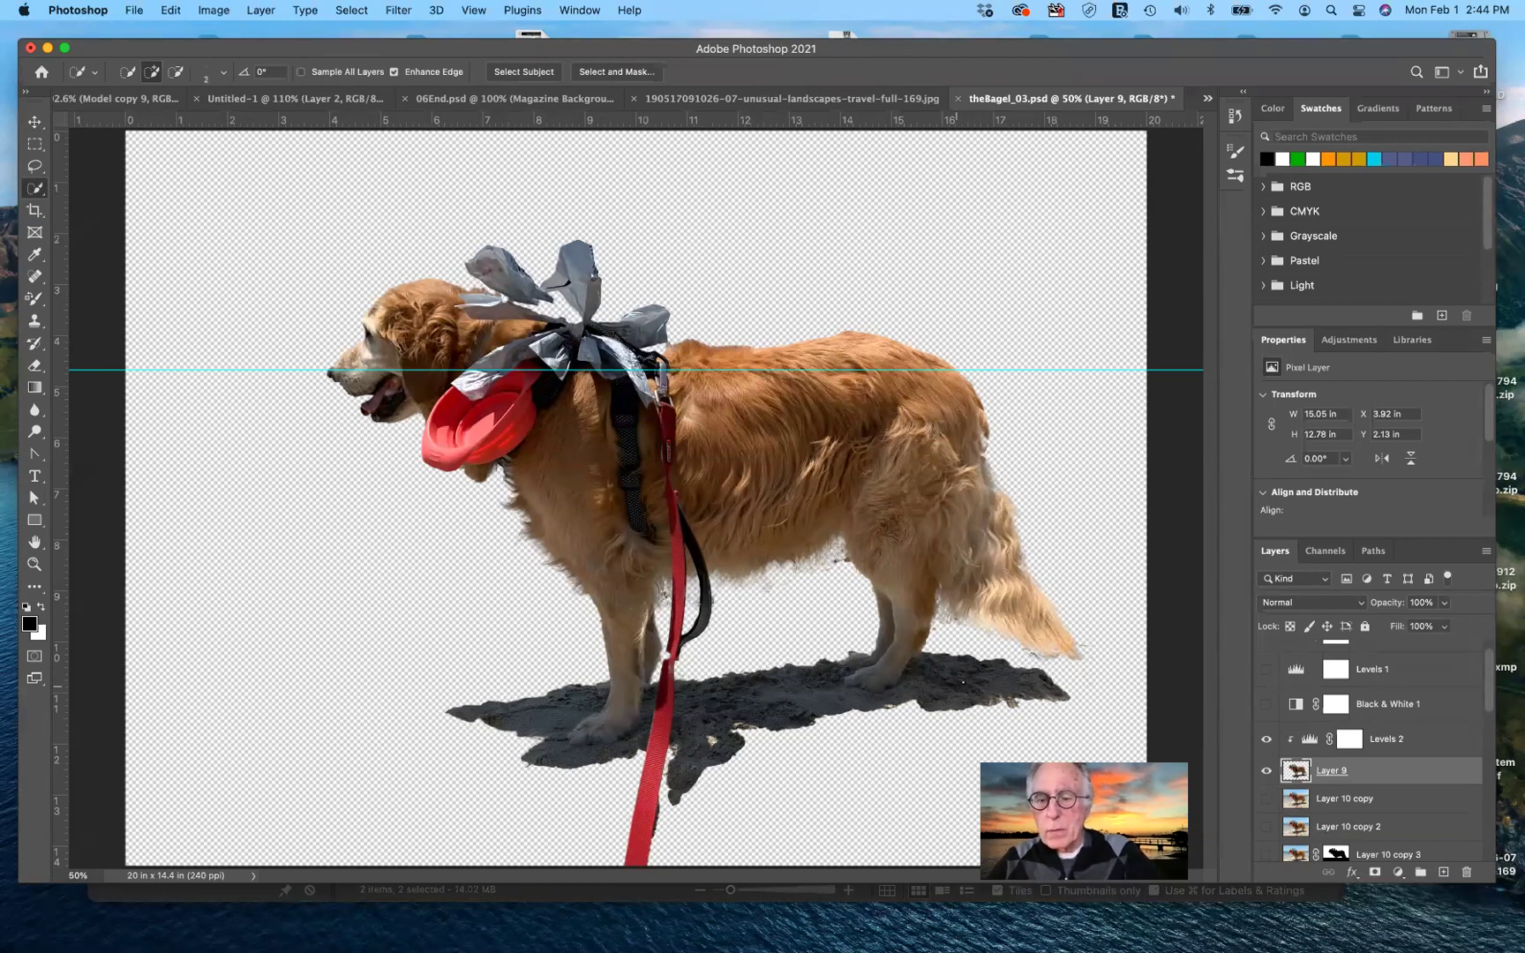
pyautogui.press(']')
pyautogui.press(']')
pyautogui.press(']')
pyautogui.press(']')
pyautogui.press(']')
pyautogui.press(']')
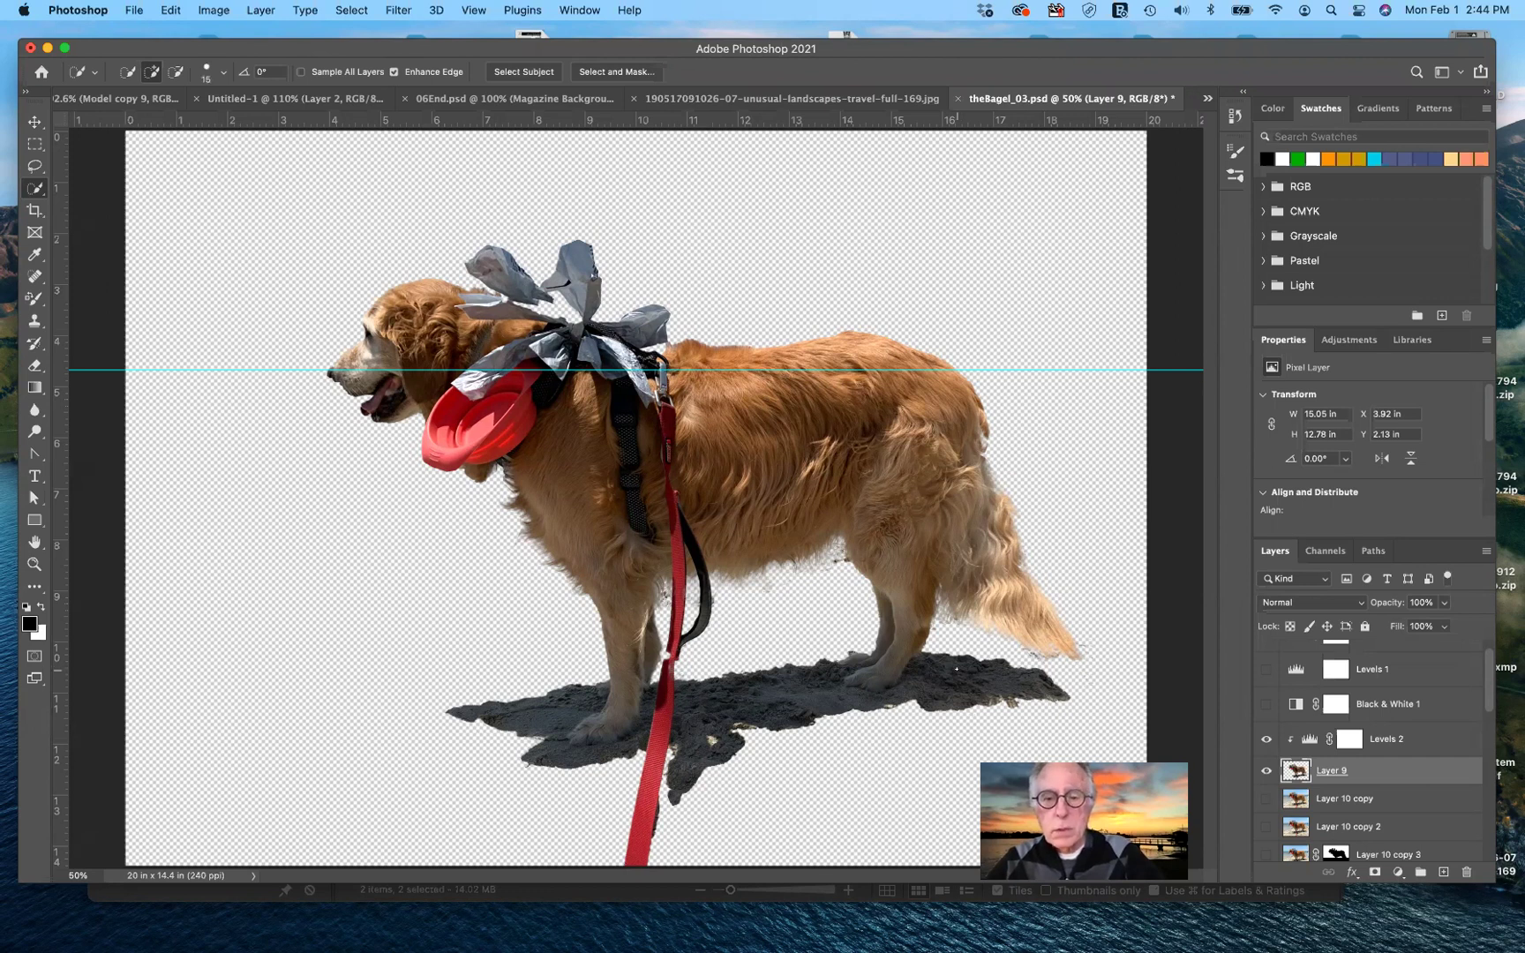
pyautogui.click(263, 71)
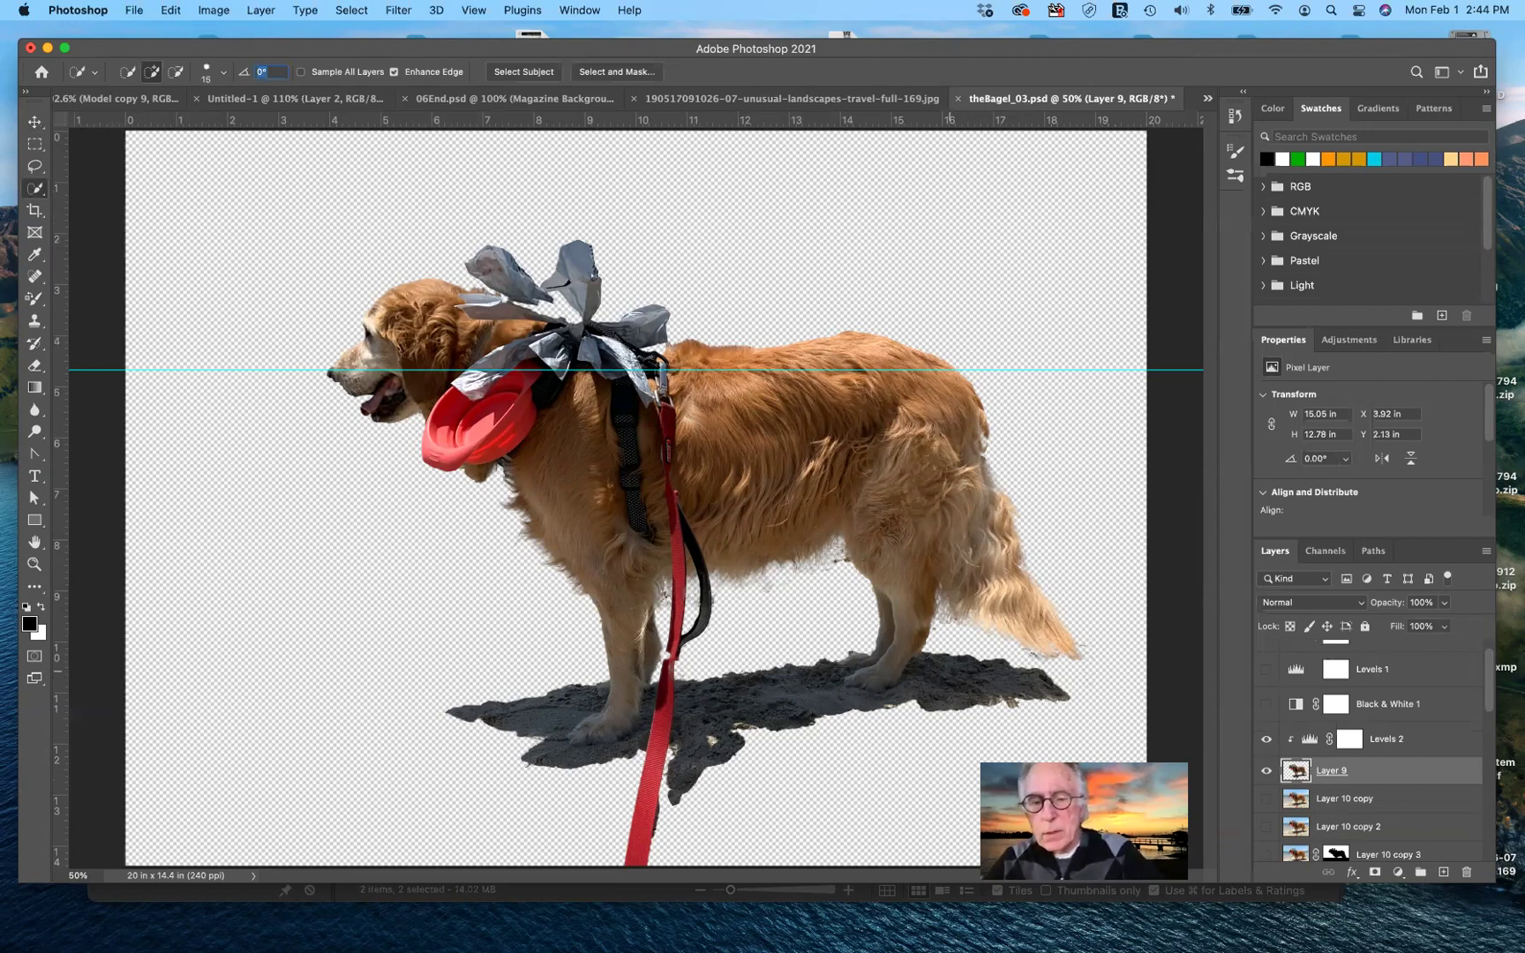
pyautogui.write('111111111')
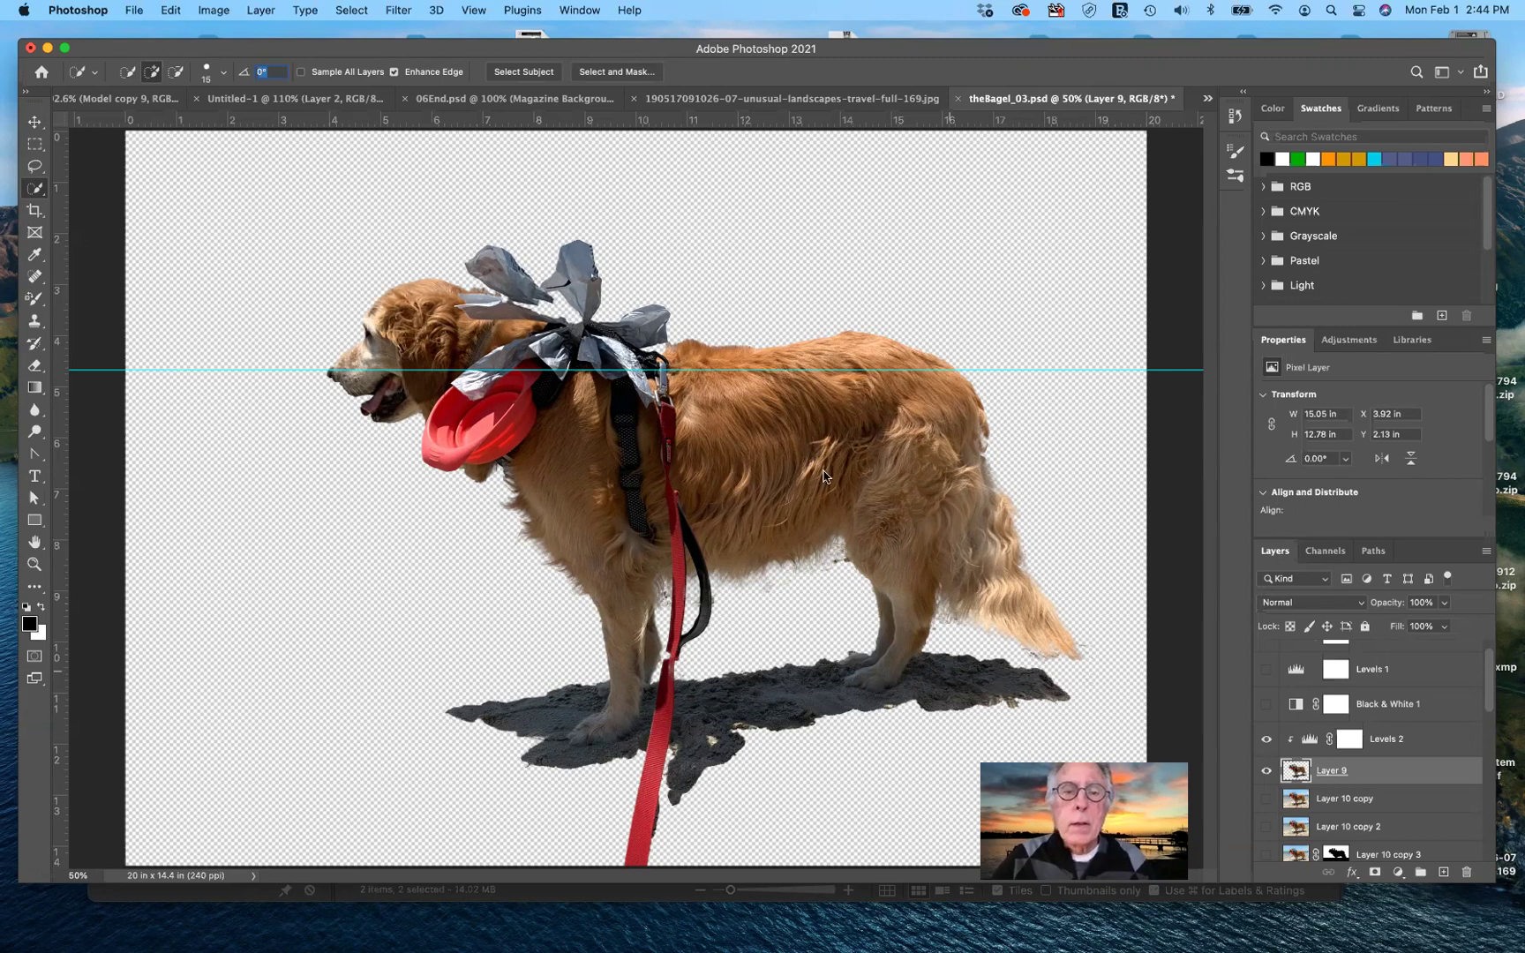
pyautogui.click(757, 382)
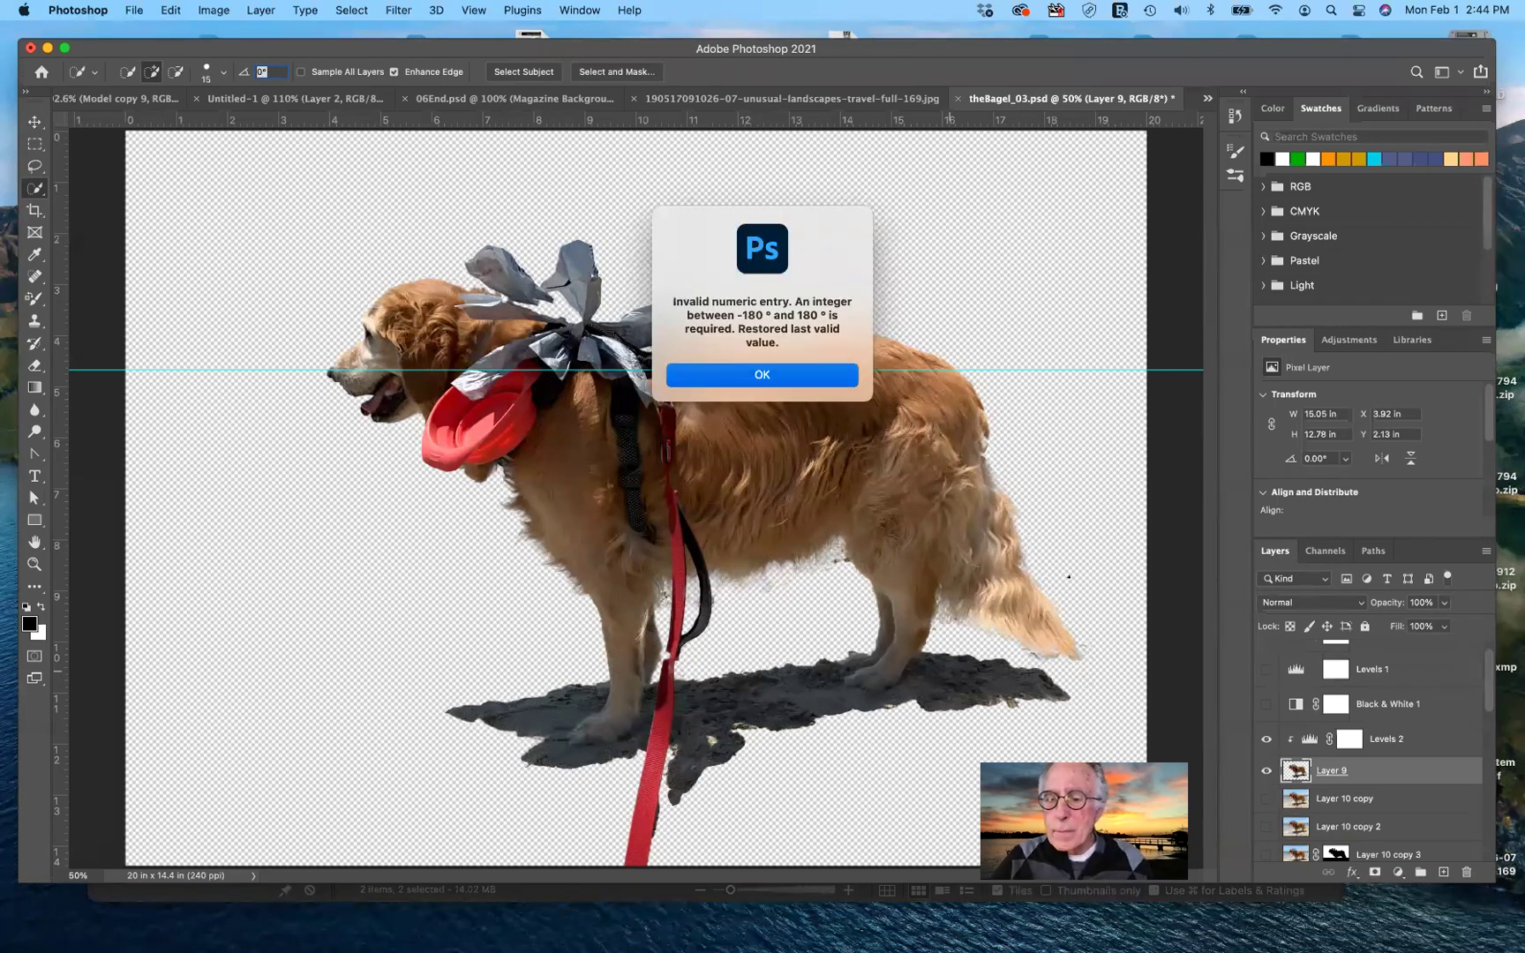
pyautogui.press('Return')
pyautogui.click(1285, 786)
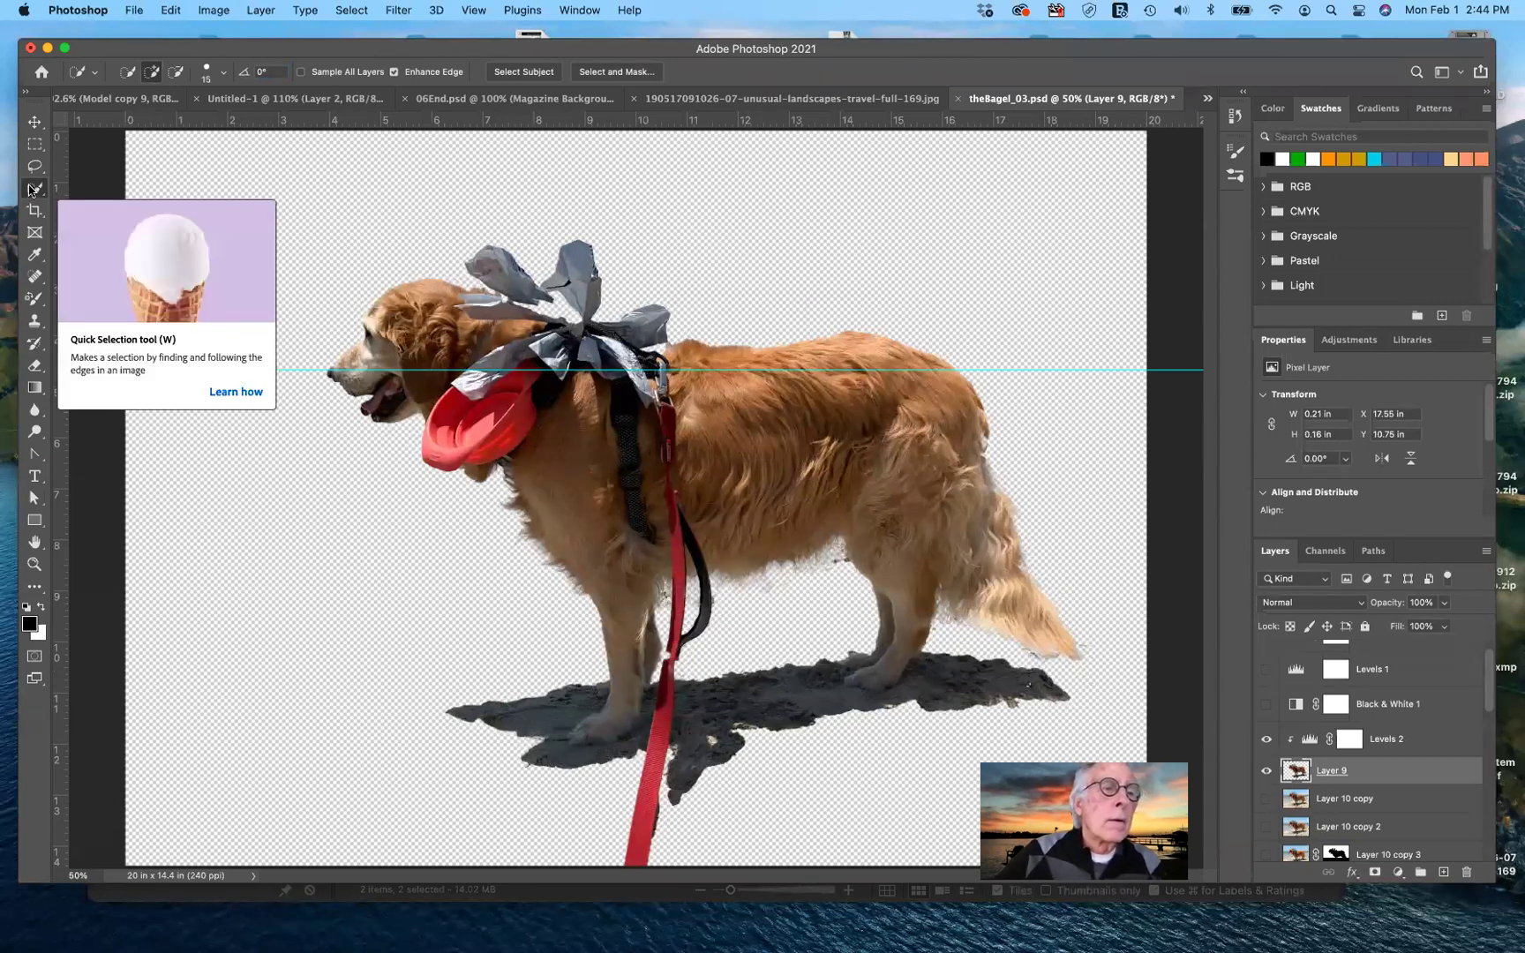
pyautogui.rightClick(34, 189)
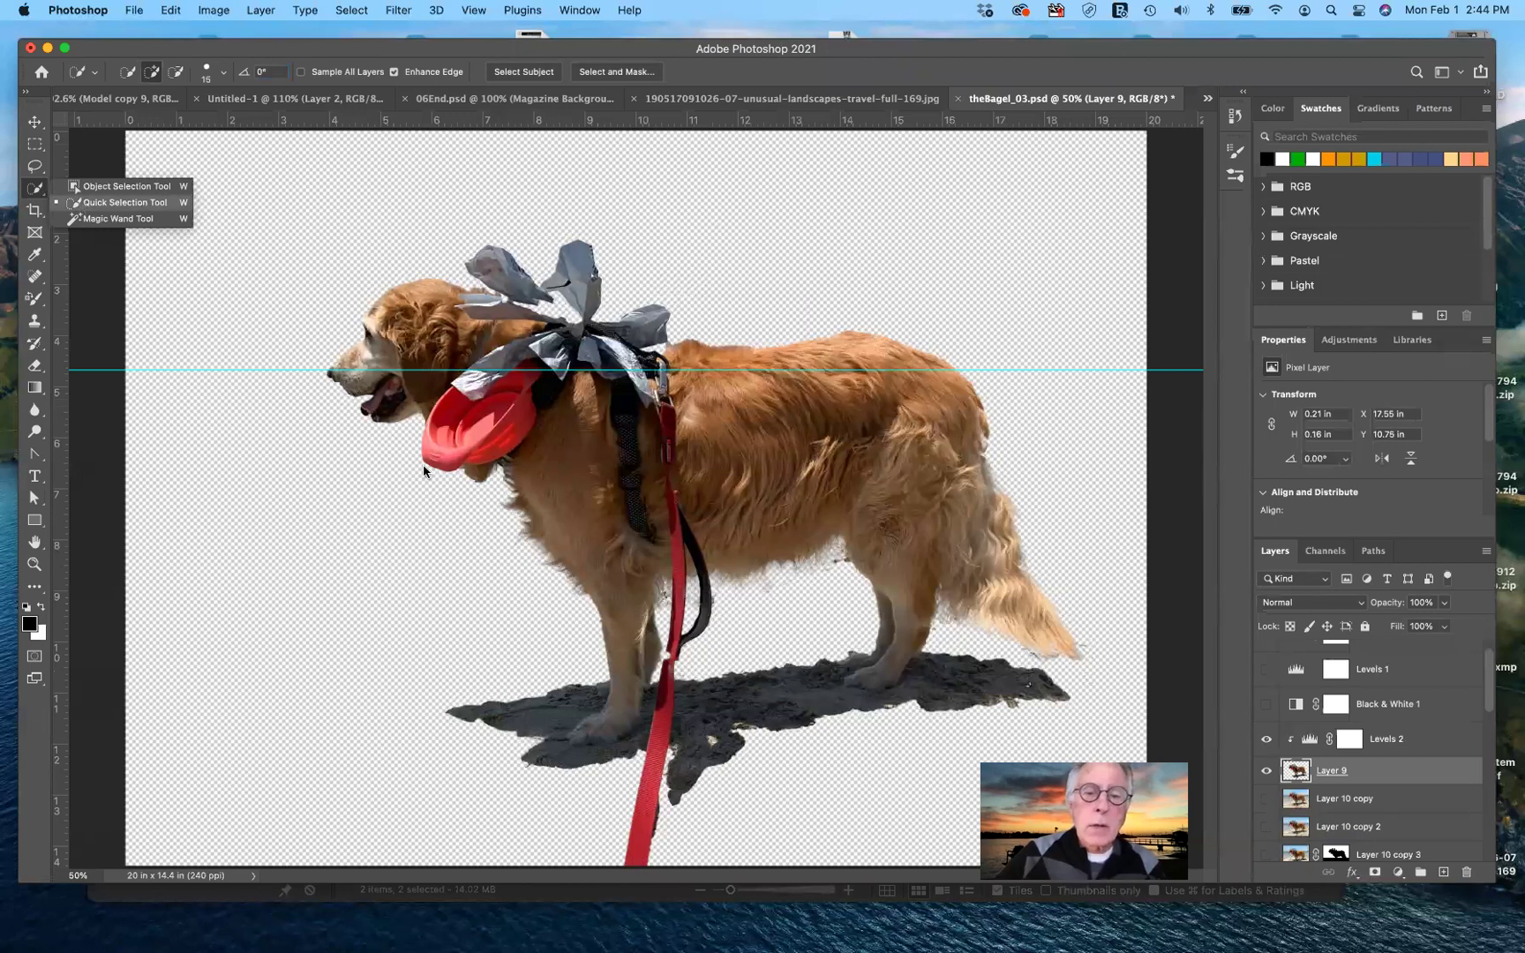
pyautogui.press('Escape')
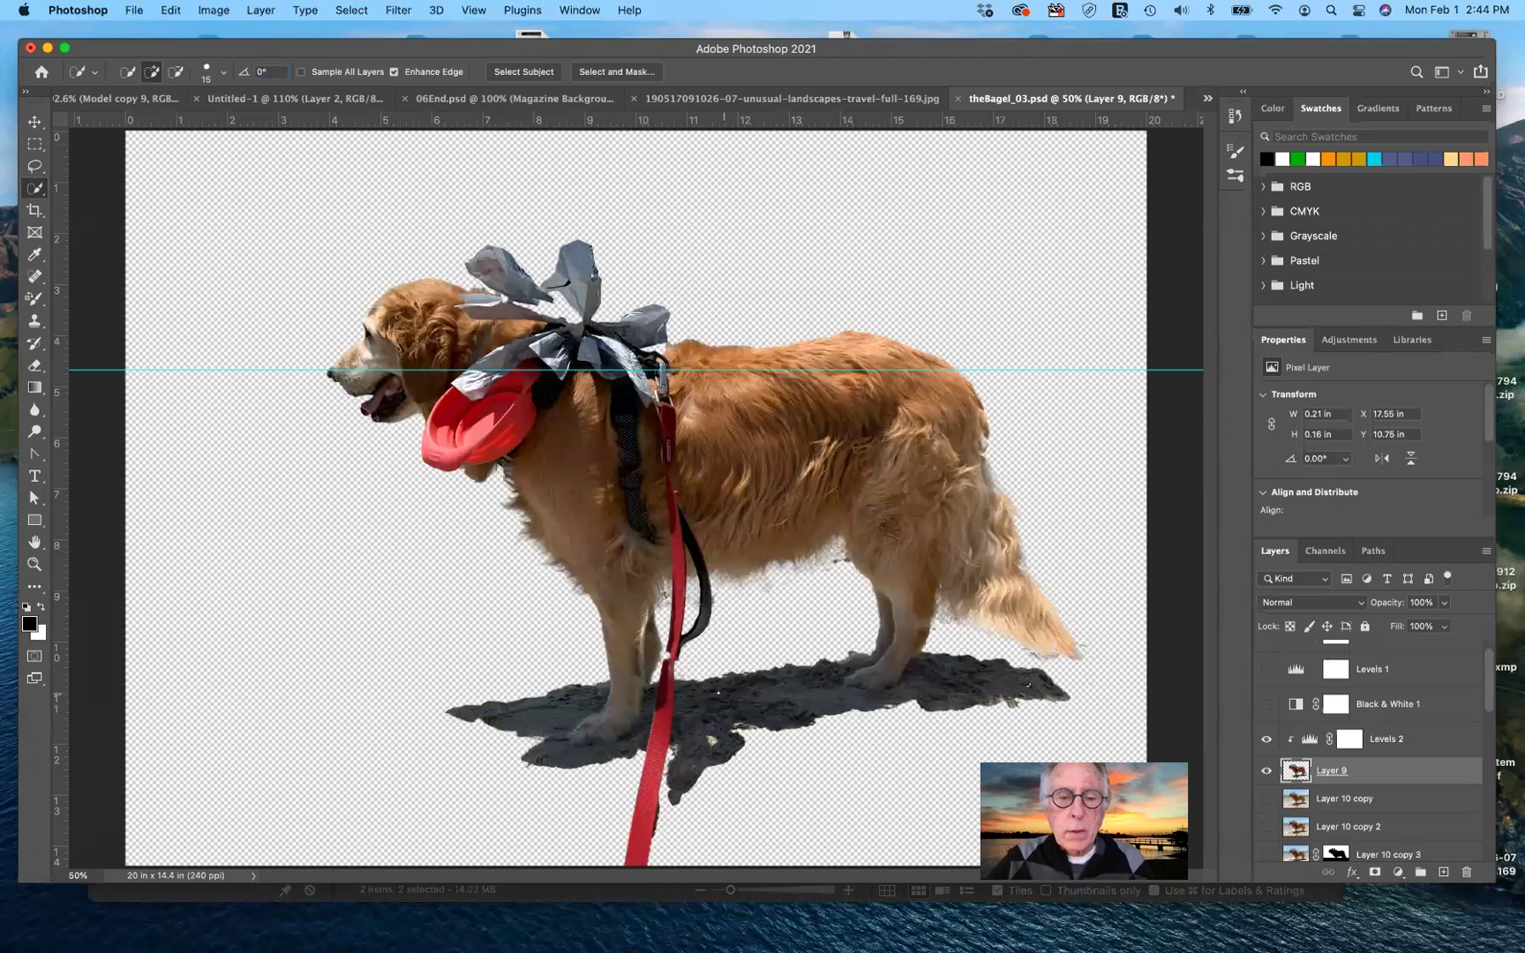
# - Select the dog's ground shadow behind the leash with Quick Selection and subtract the hind leg from the selection
pyautogui.moveTo(729, 697); pyautogui.dragTo(792, 716)
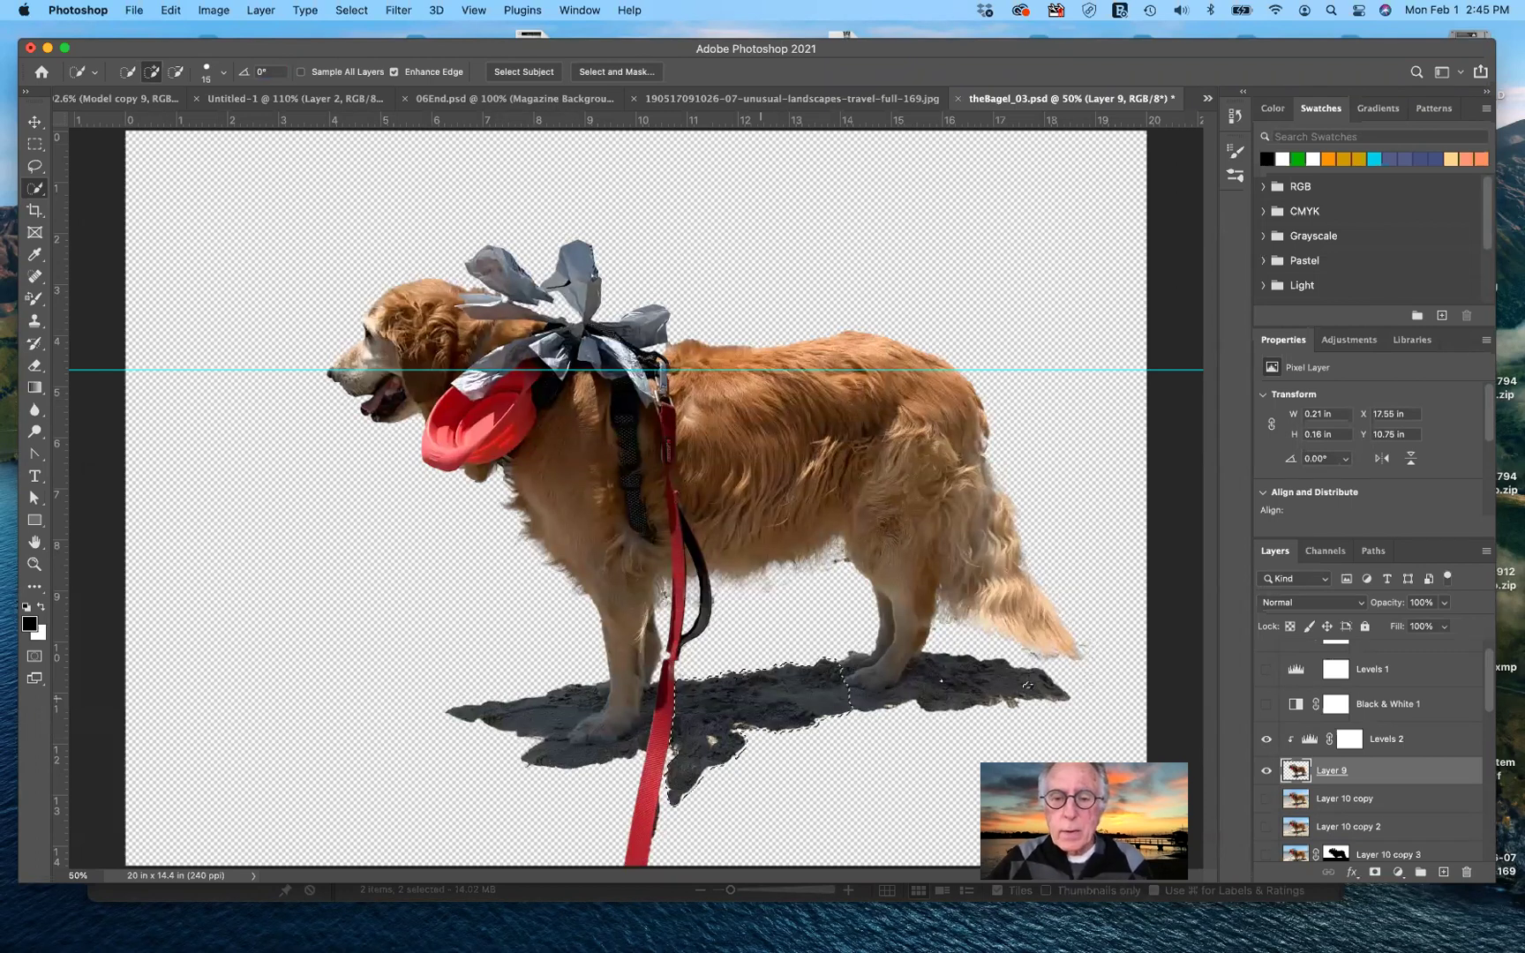
pyautogui.click(861, 662)
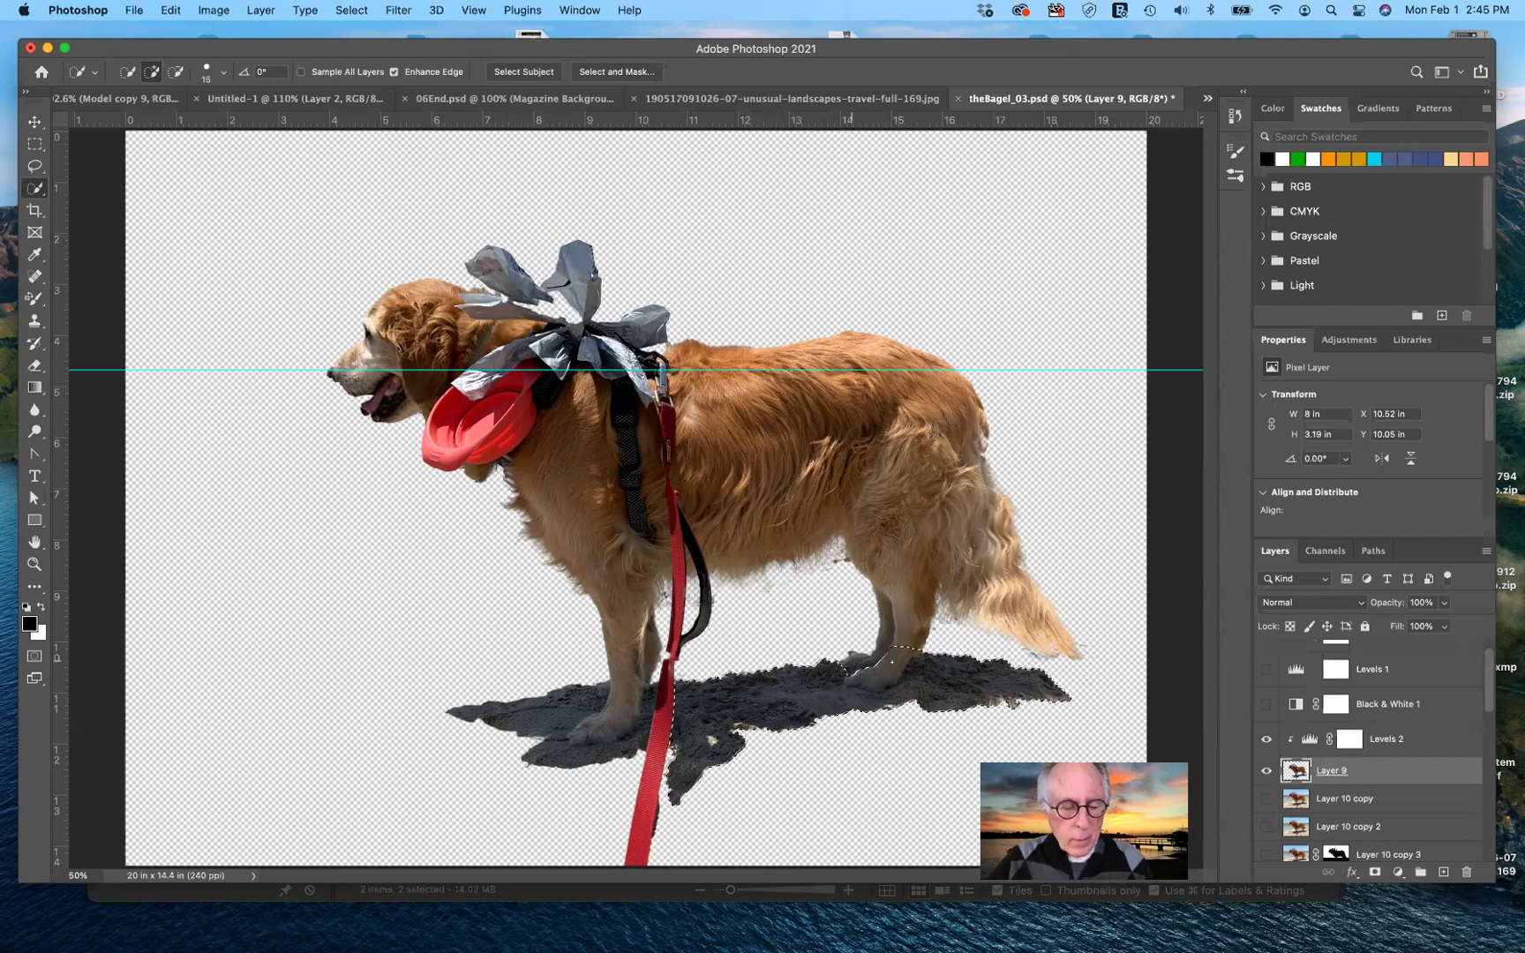
pyautogui.press('alt')
pyautogui.moveTo(913, 625)
pyautogui.mouseDown()
pyautogui.moveTo(907, 653)
pyautogui.moveTo(854, 676)
pyautogui.moveTo(858, 658)
pyautogui.mouseUp()
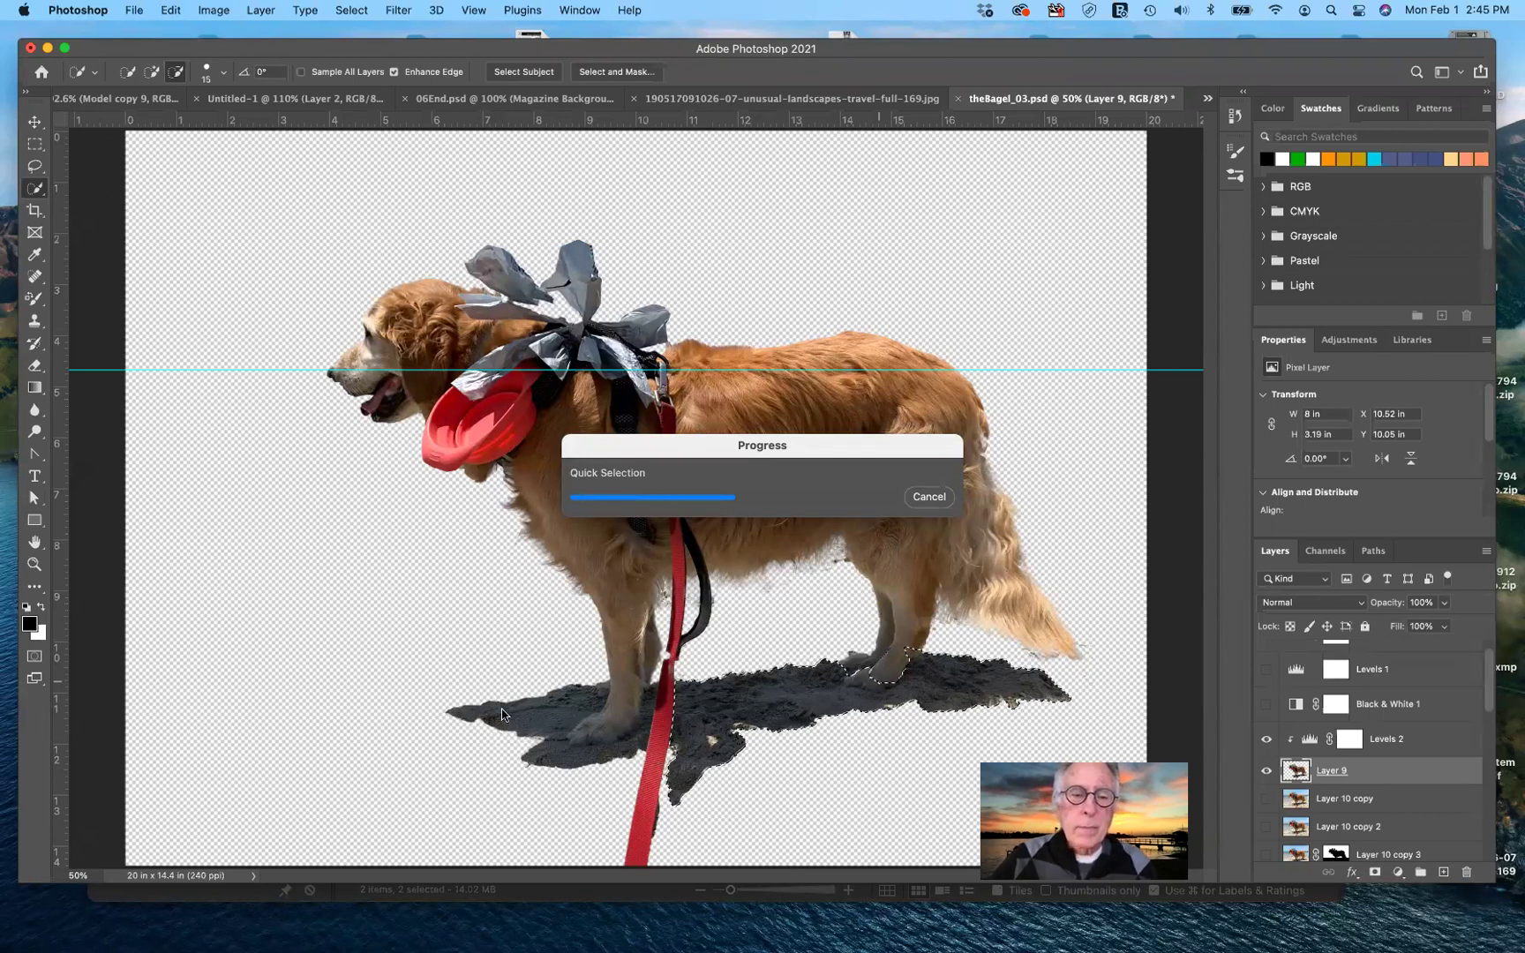
# - Extend the selection to the shadow around the front paws and the lower part of the red leash
pyautogui.press('alt')
pyautogui.moveTo(540, 708); pyautogui.dragTo(536, 711)
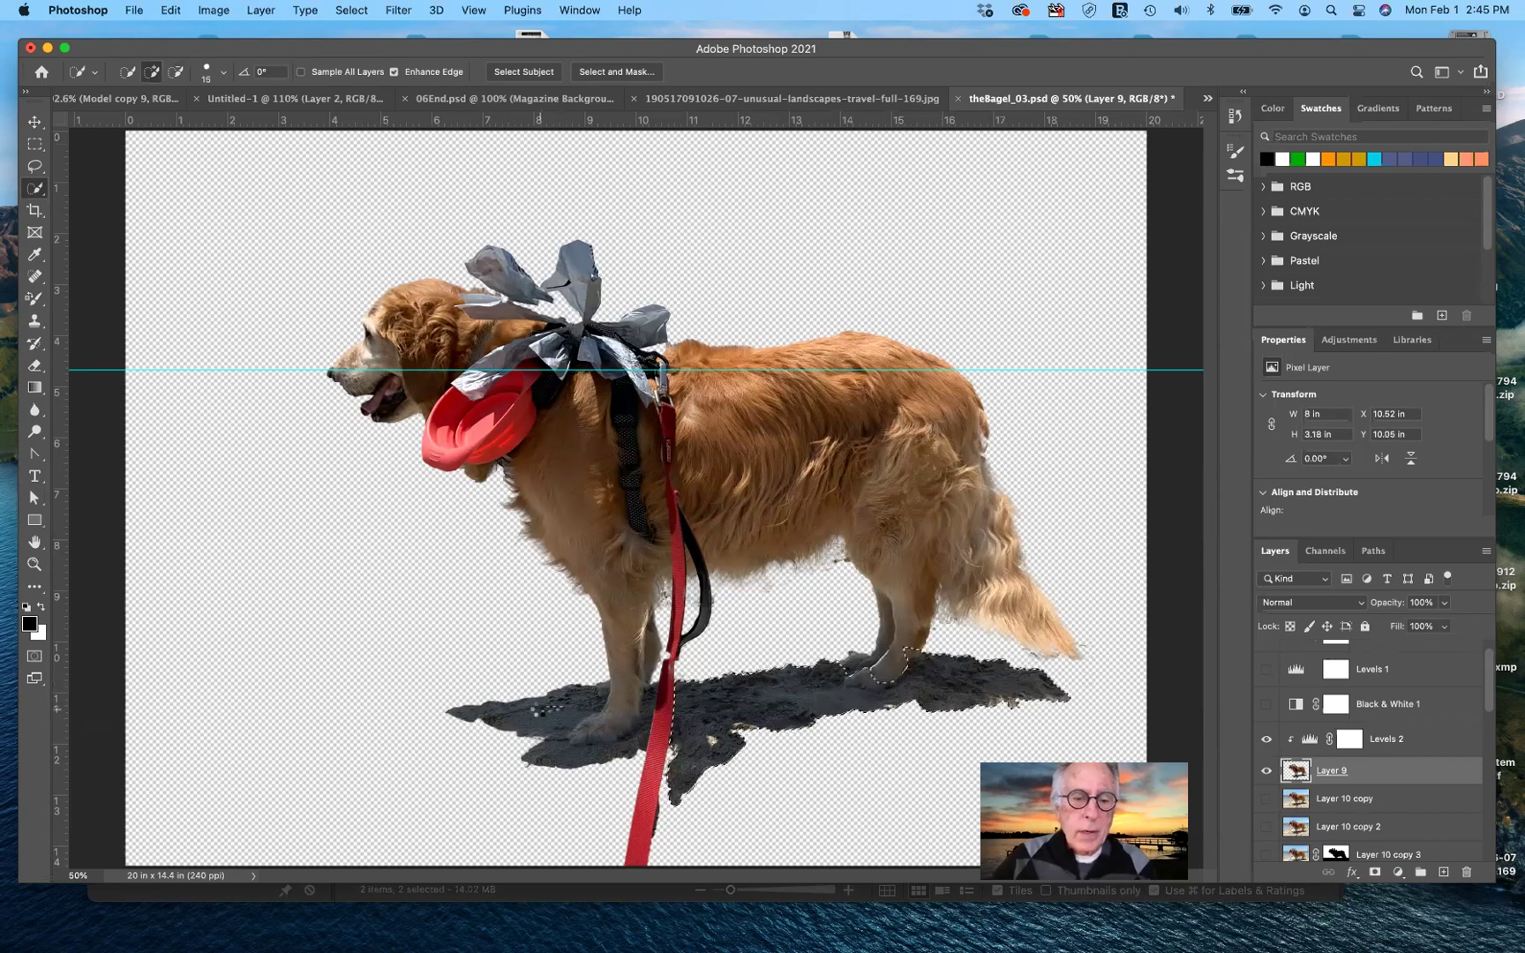
pyautogui.click(561, 702)
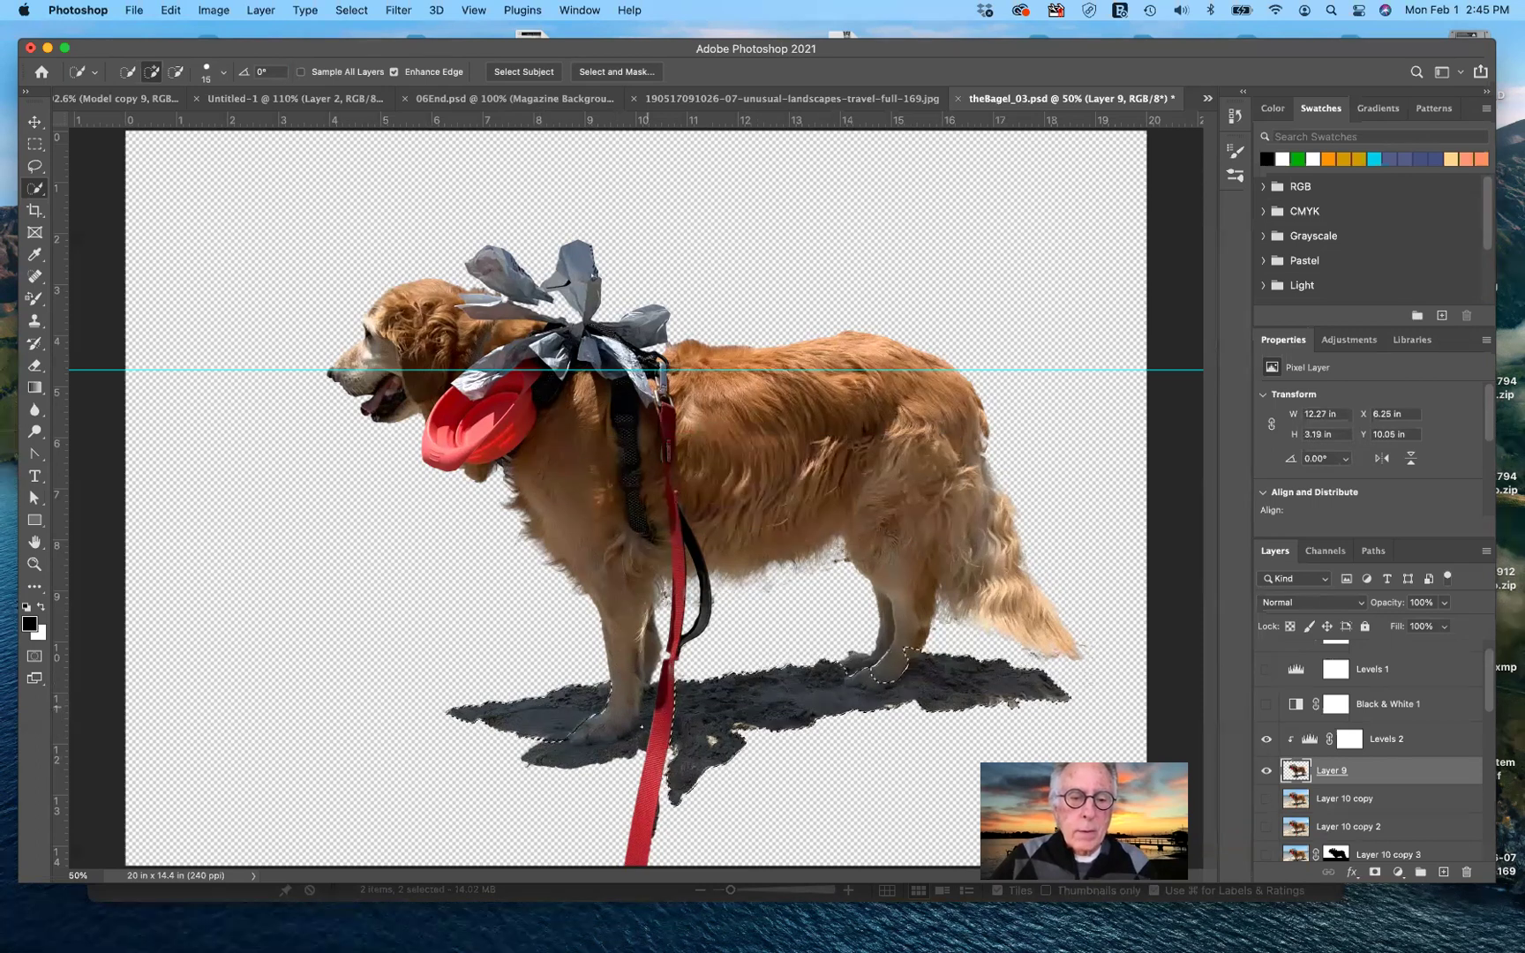
pyautogui.moveTo(625, 735); pyautogui.dragTo(601, 702)
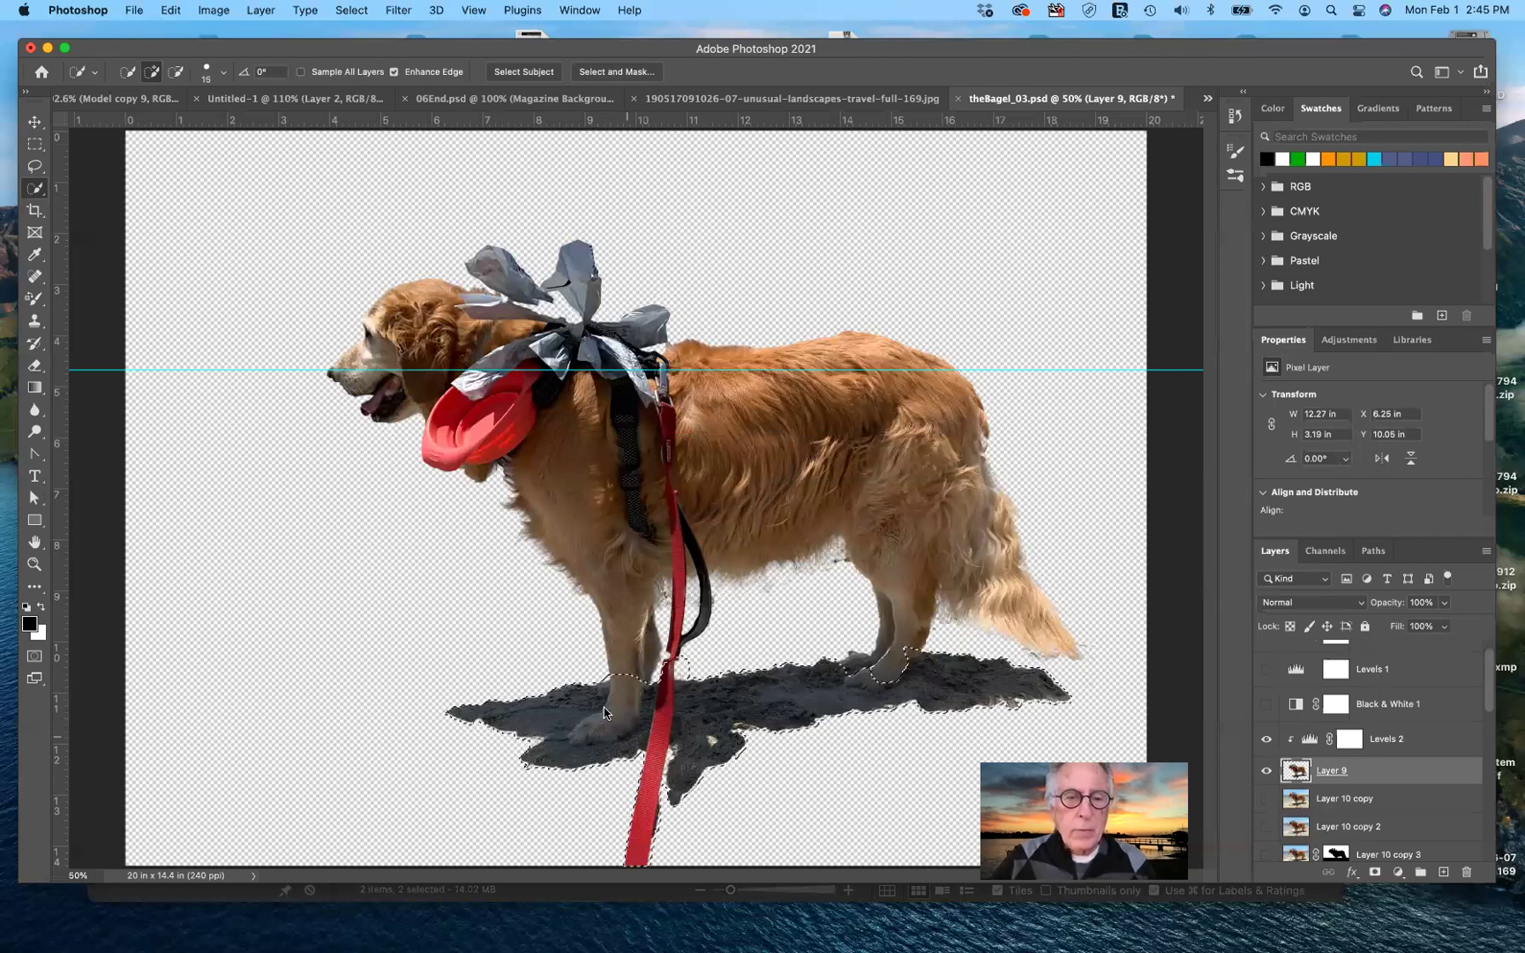
pyautogui.moveTo(603, 712); pyautogui.dragTo(611, 724)
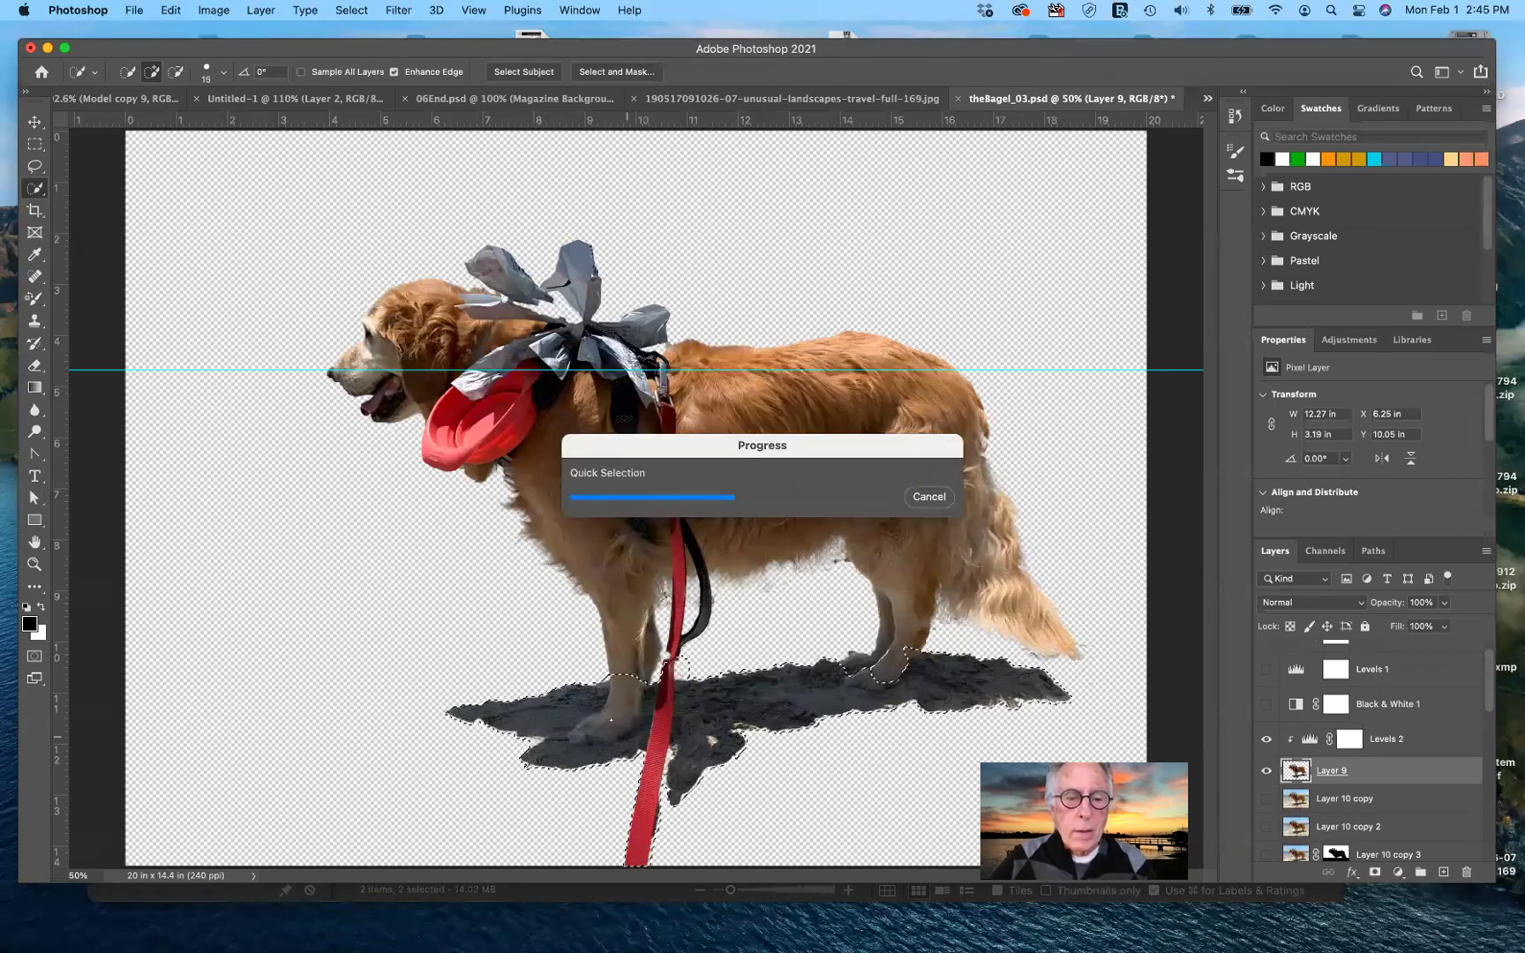
# - Subtract the remaining paw areas from the selection, then delete the selected shadow and lower leash from Layer 9 and deselect
pyautogui.press('alt')
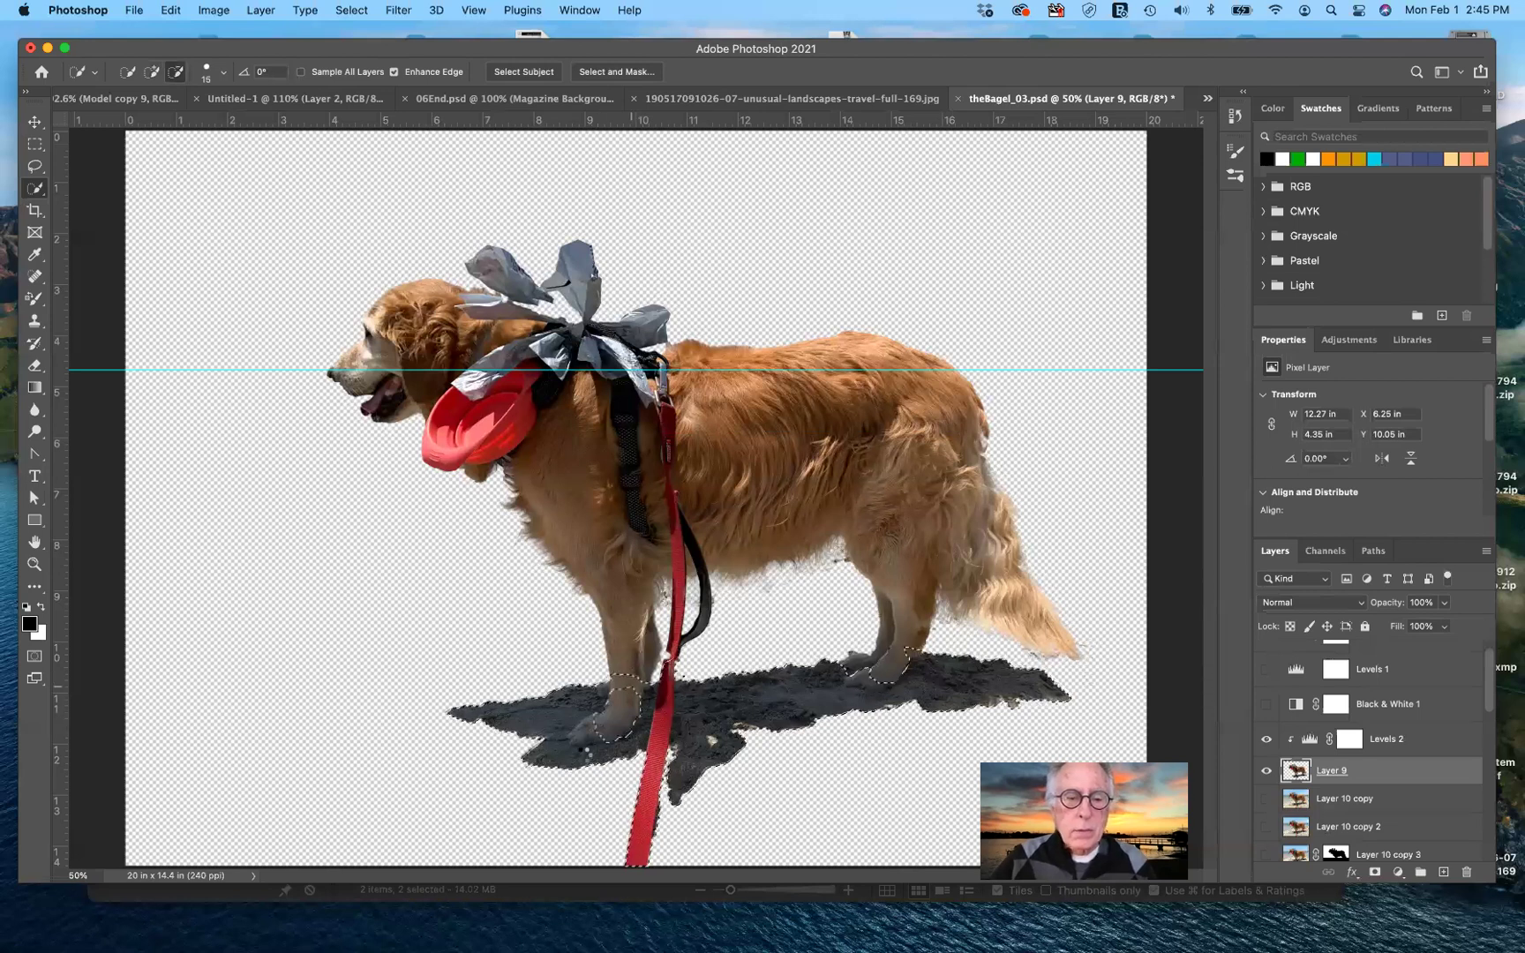
pyautogui.click(587, 740)
pyautogui.click(588, 738)
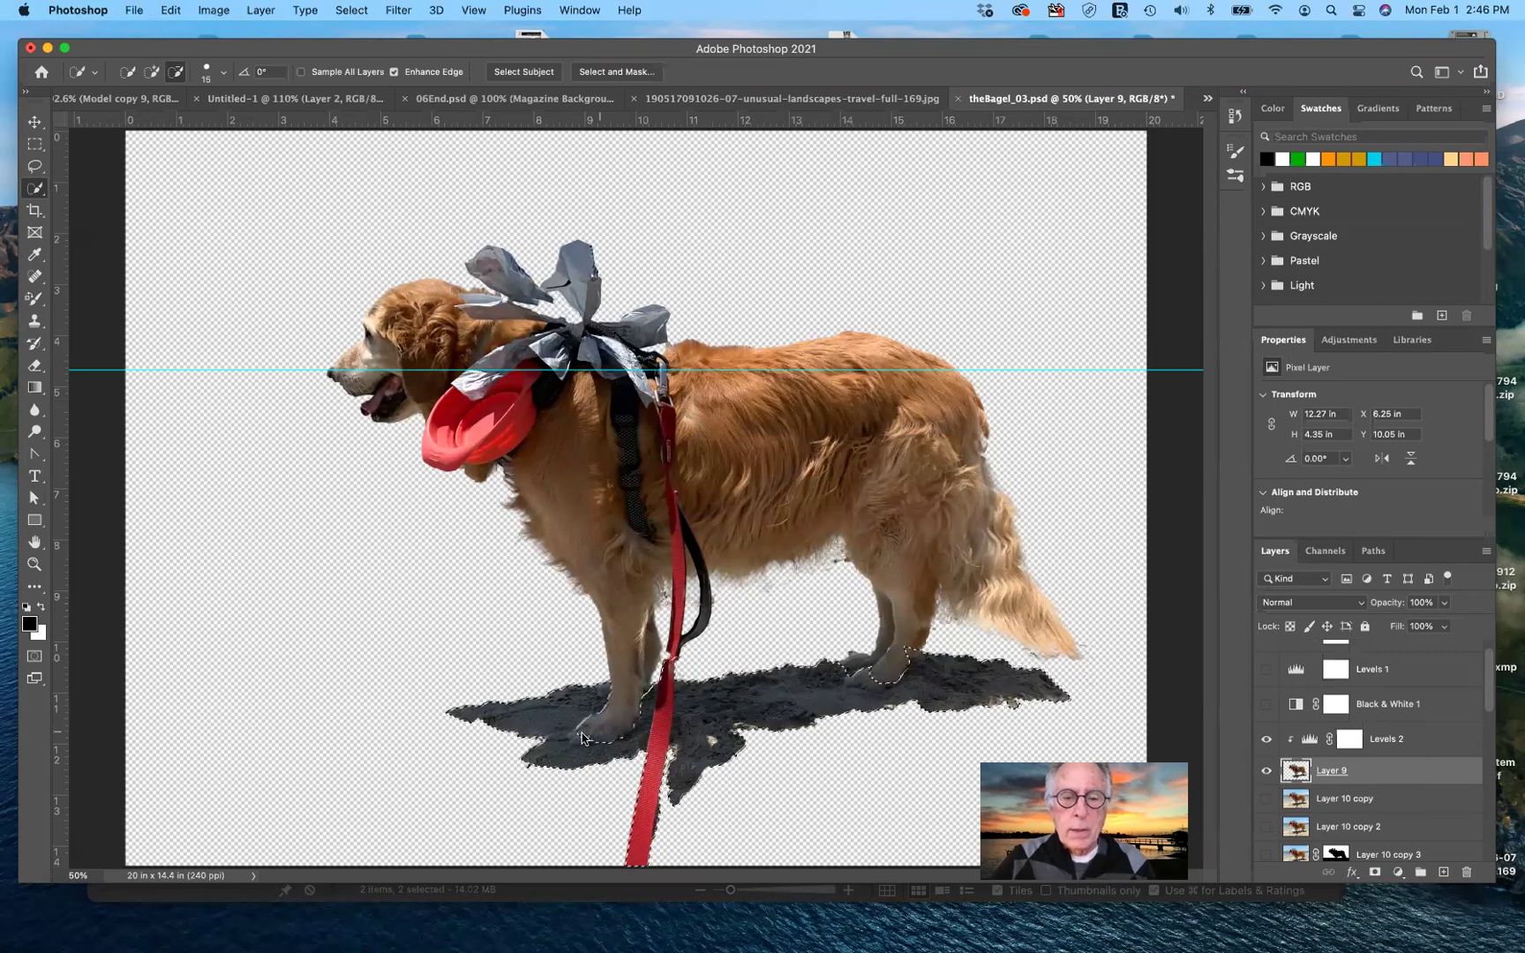
pyautogui.click(866, 720)
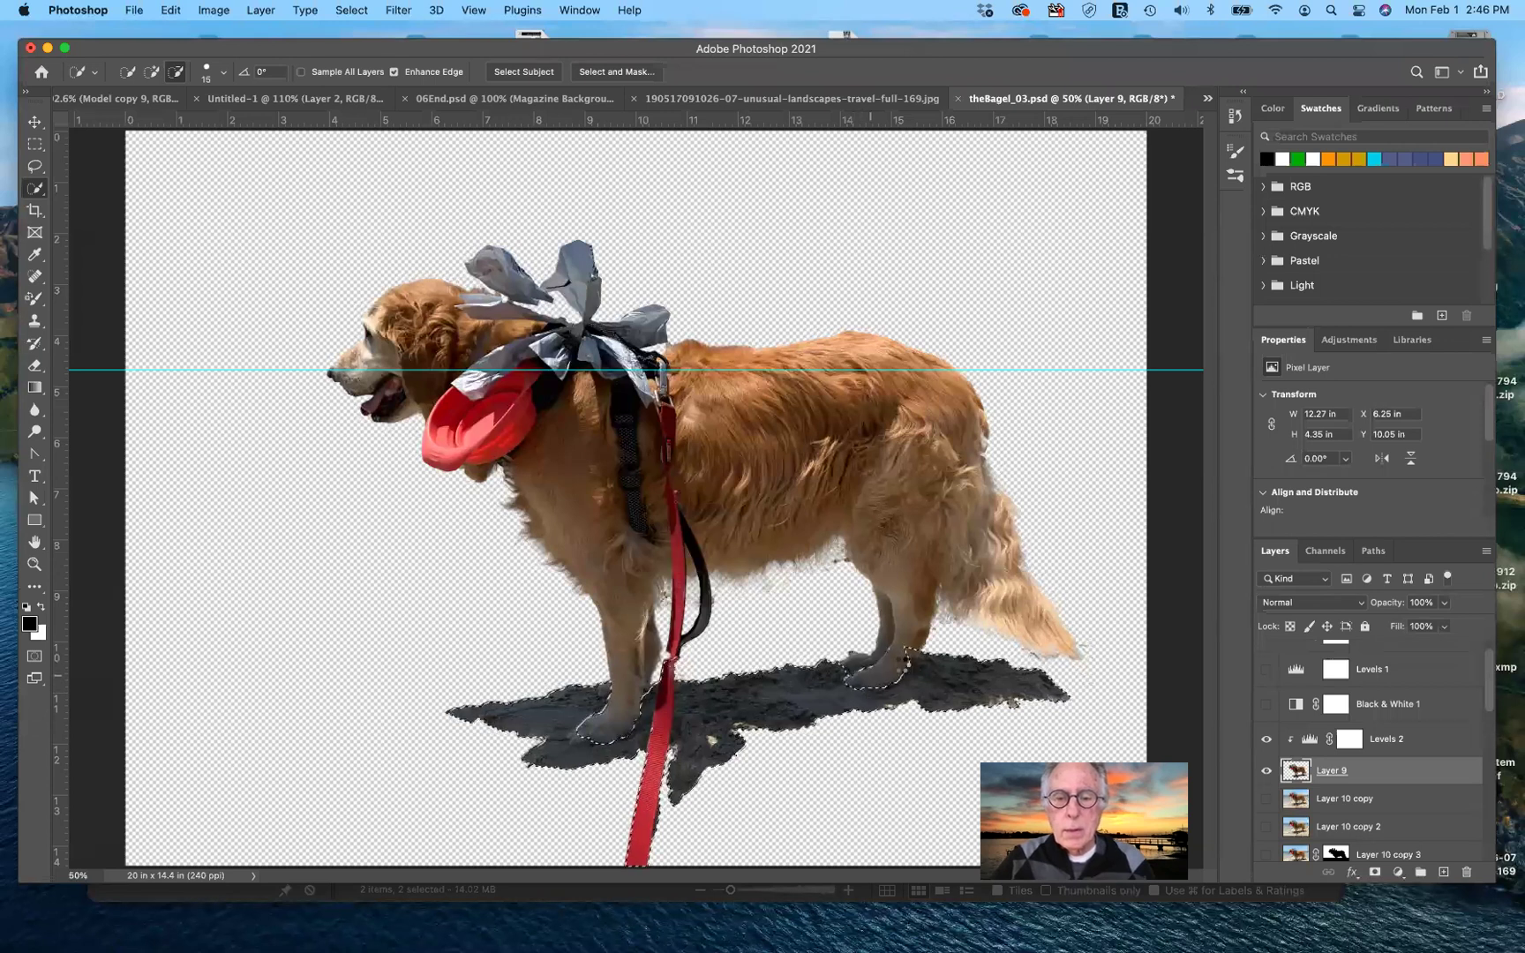
pyautogui.click(910, 652)
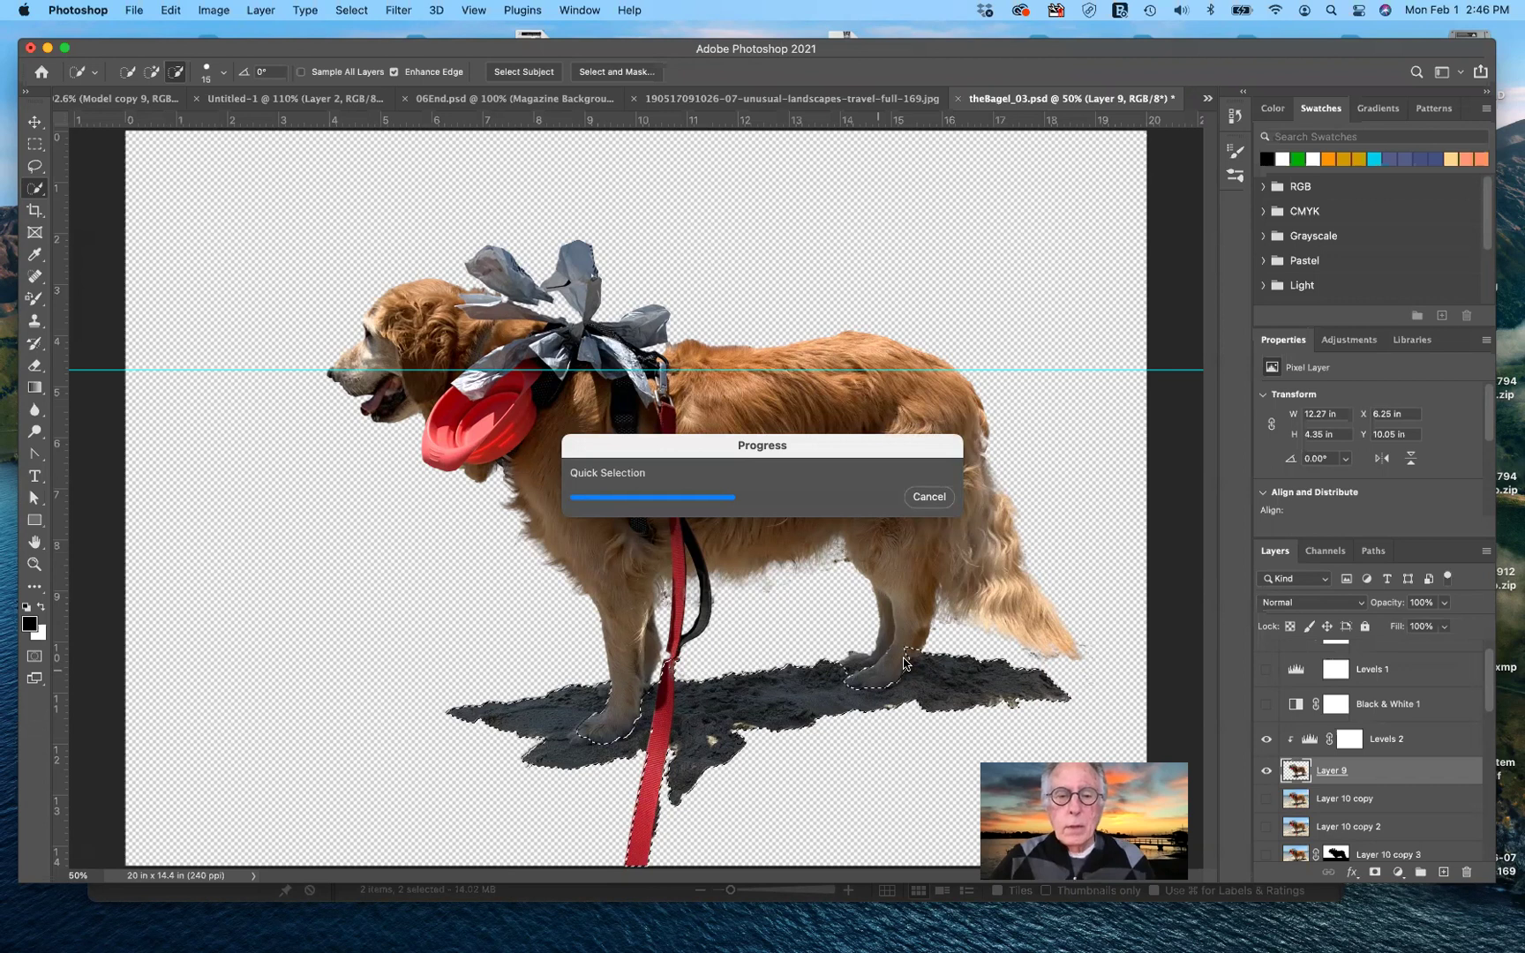
pyautogui.press('alt')
pyautogui.press('alt')
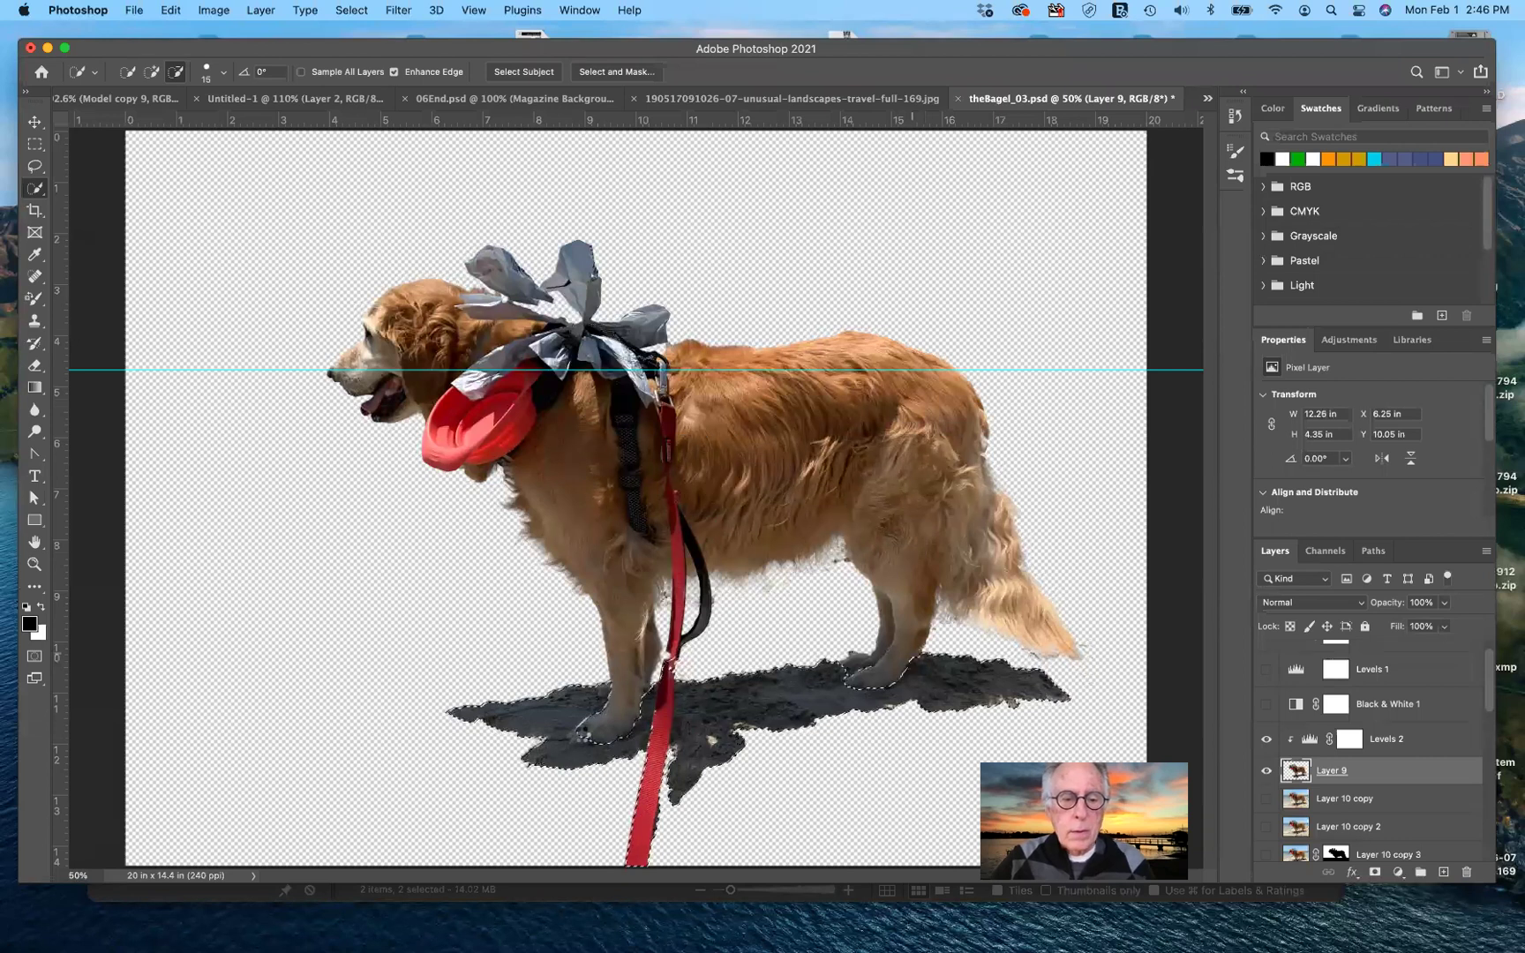
pyautogui.click(581, 736)
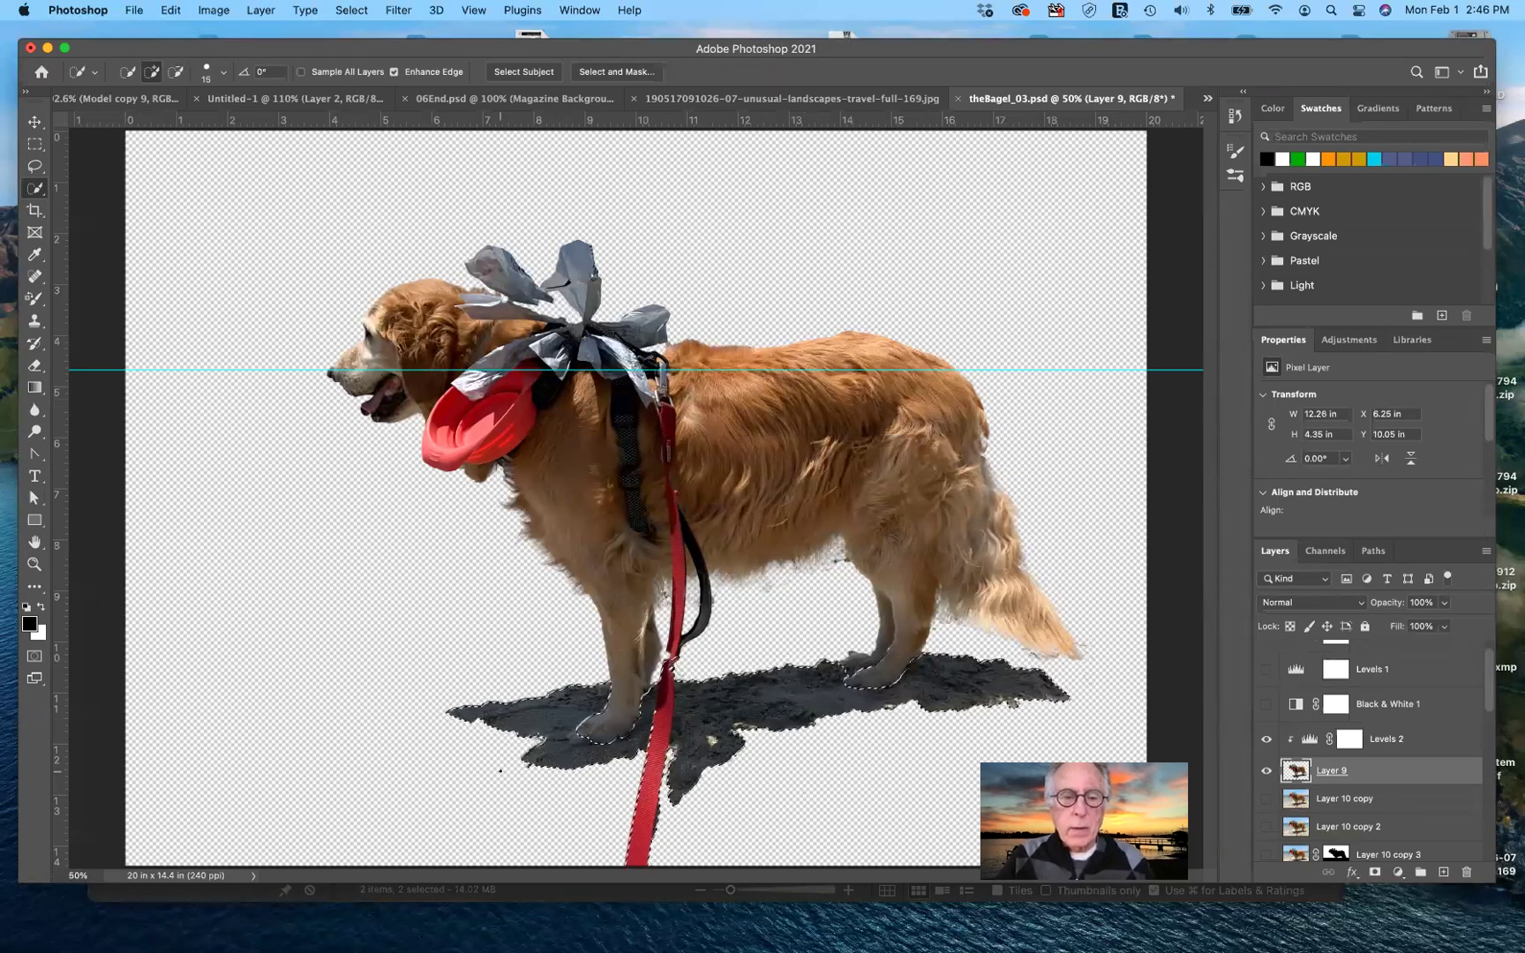
pyautogui.press('Delete')
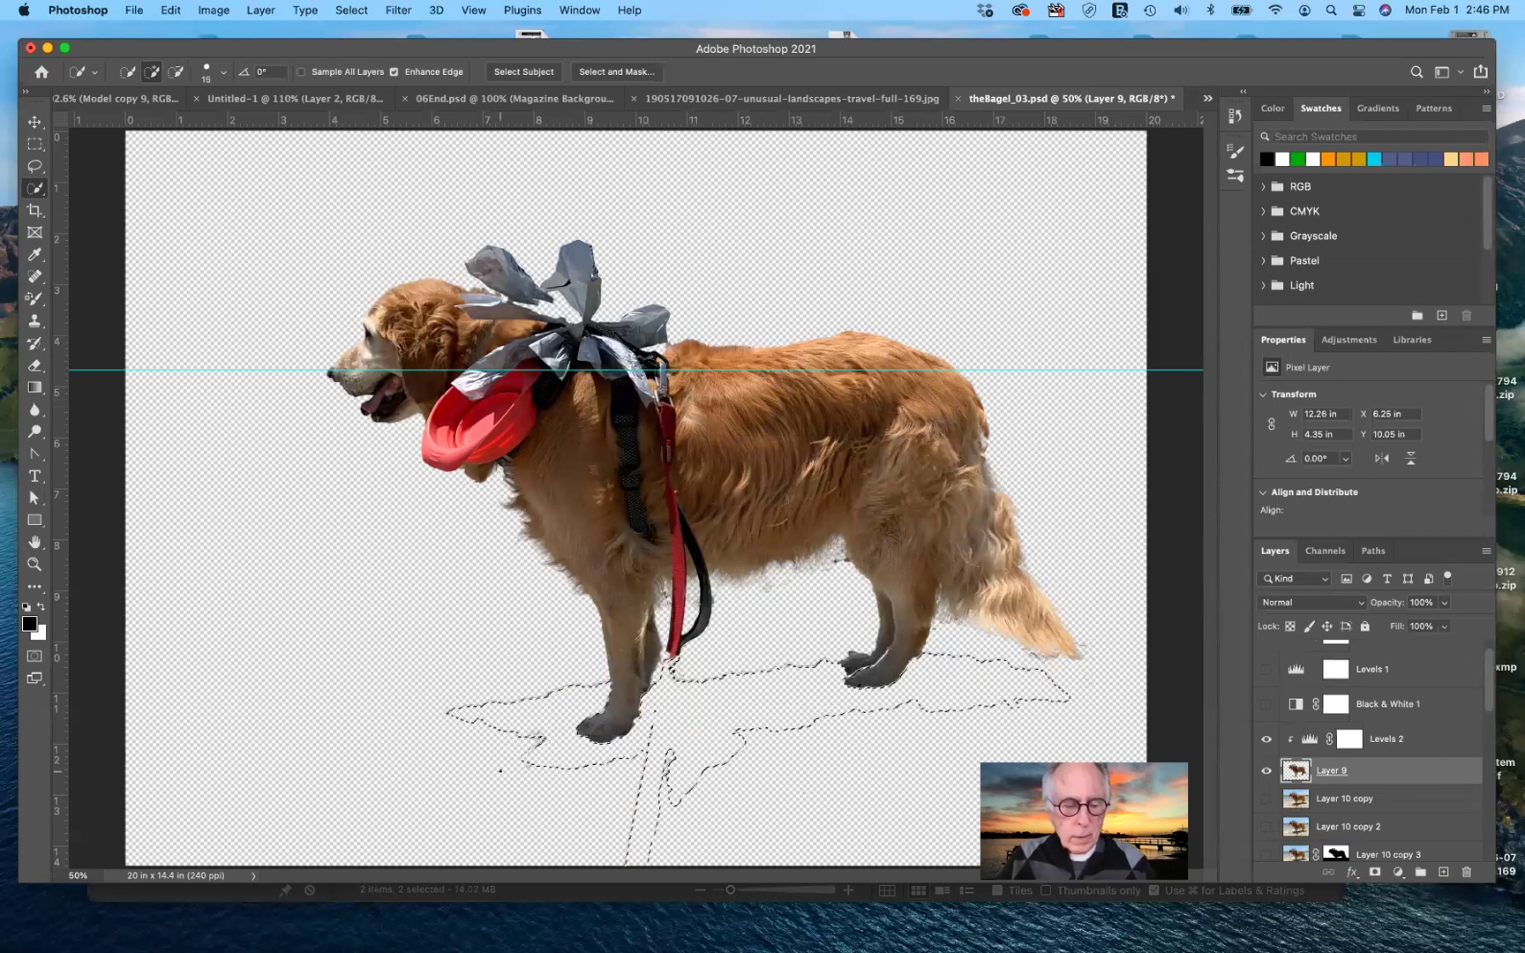
pyautogui.press('super+d')
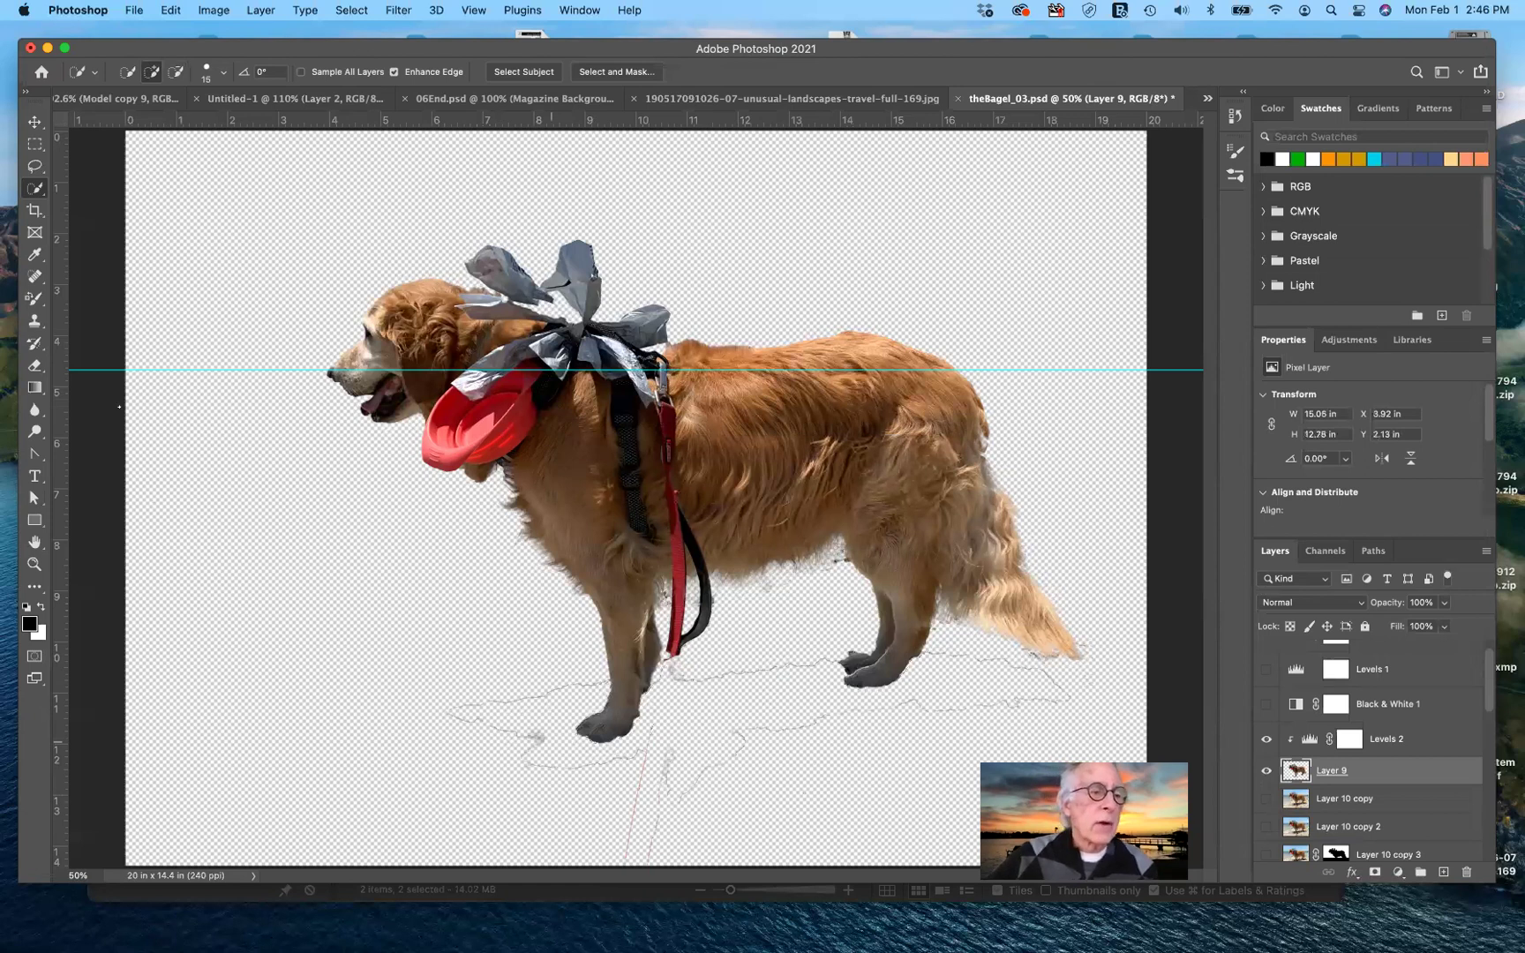
# - Erase the leftover shadow and leash outlines around the dog's feet on Layer 9 with a 150-pixel Eraser
pyautogui.click(35, 367)
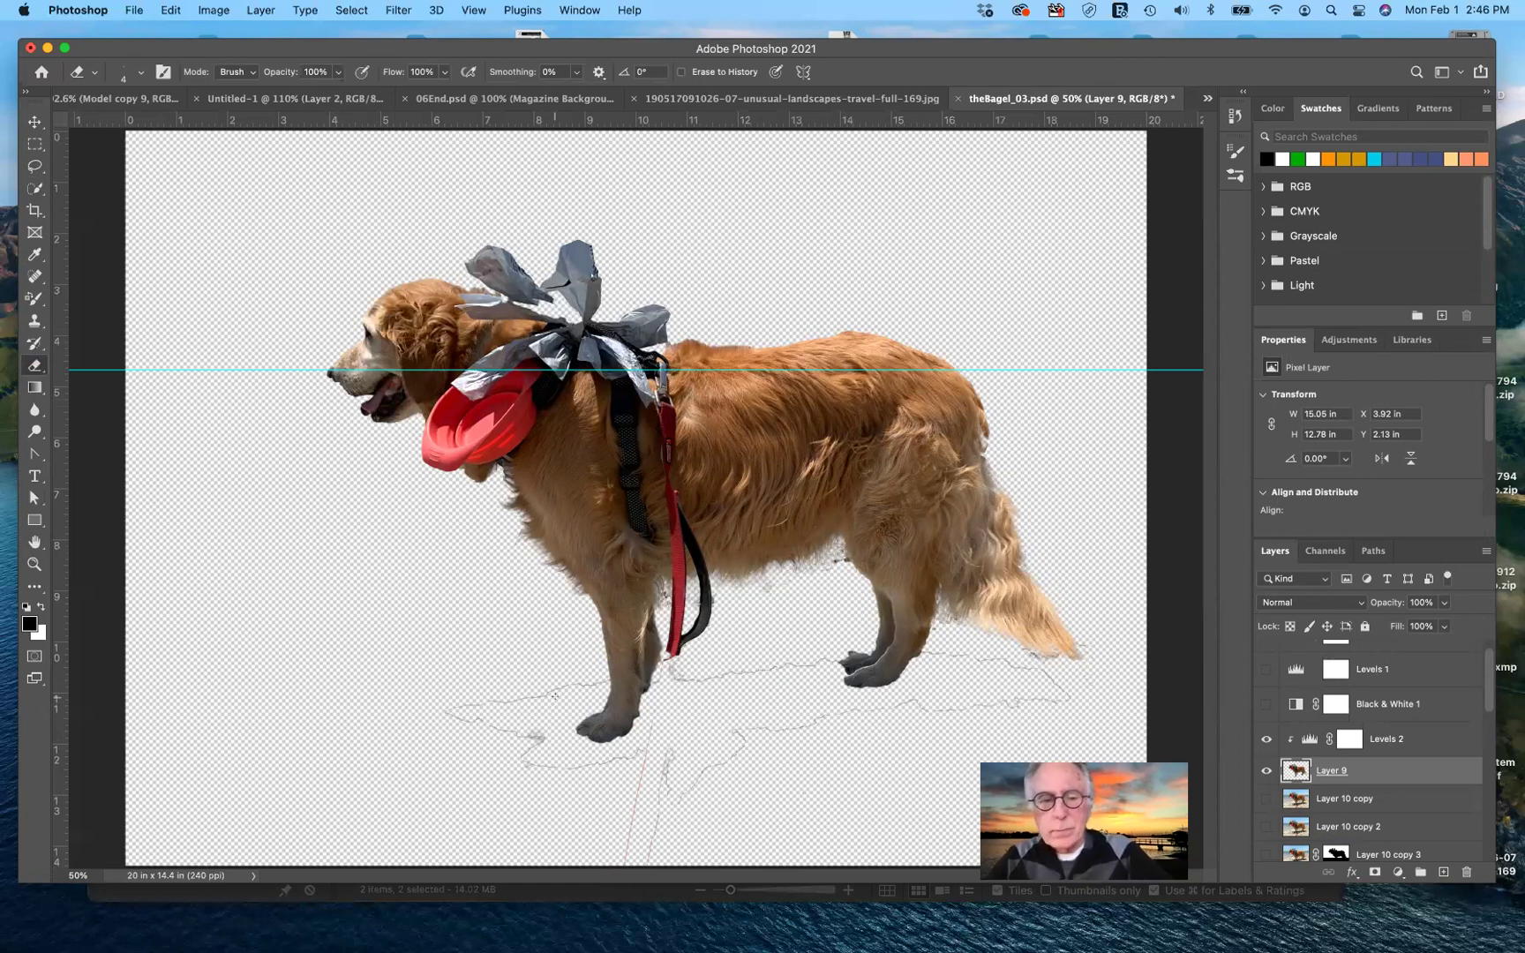
pyautogui.press(']')
pyautogui.press(']')
pyautogui.press(']')
pyautogui.press(']')
pyautogui.press(']')
pyautogui.press(']')
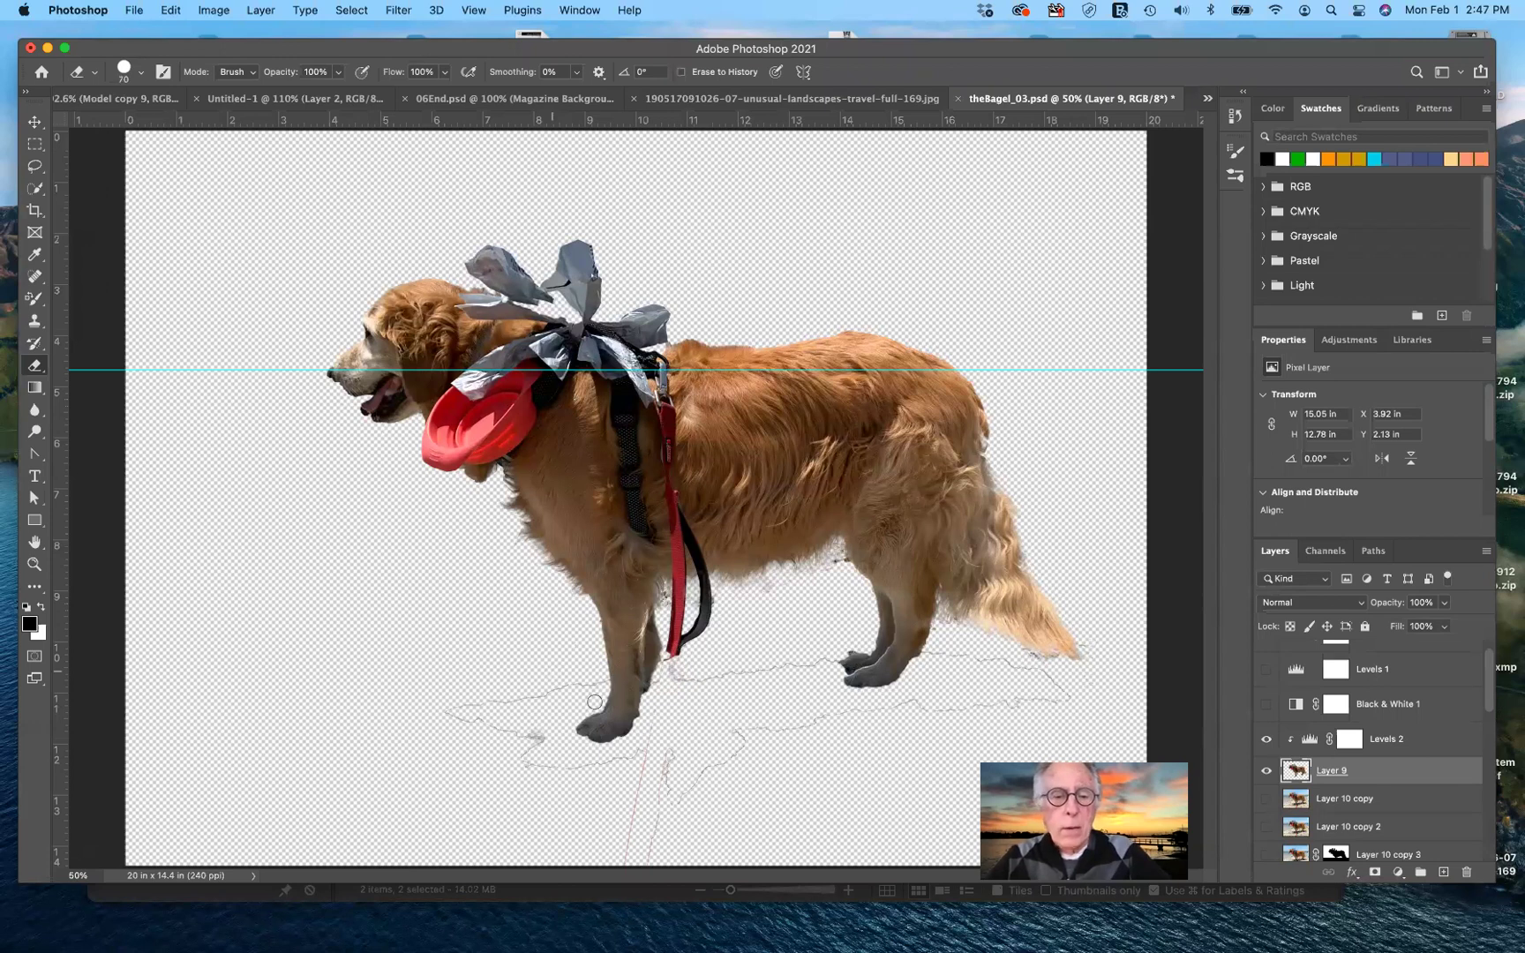
pyautogui.press(']')
pyautogui.press(']')
pyautogui.press(']')
pyautogui.press(']')
pyautogui.press(']')
pyautogui.moveTo(554, 683)
pyautogui.mouseDown()
pyautogui.moveTo(441, 715)
pyautogui.moveTo(601, 773)
pyautogui.mouseUp()
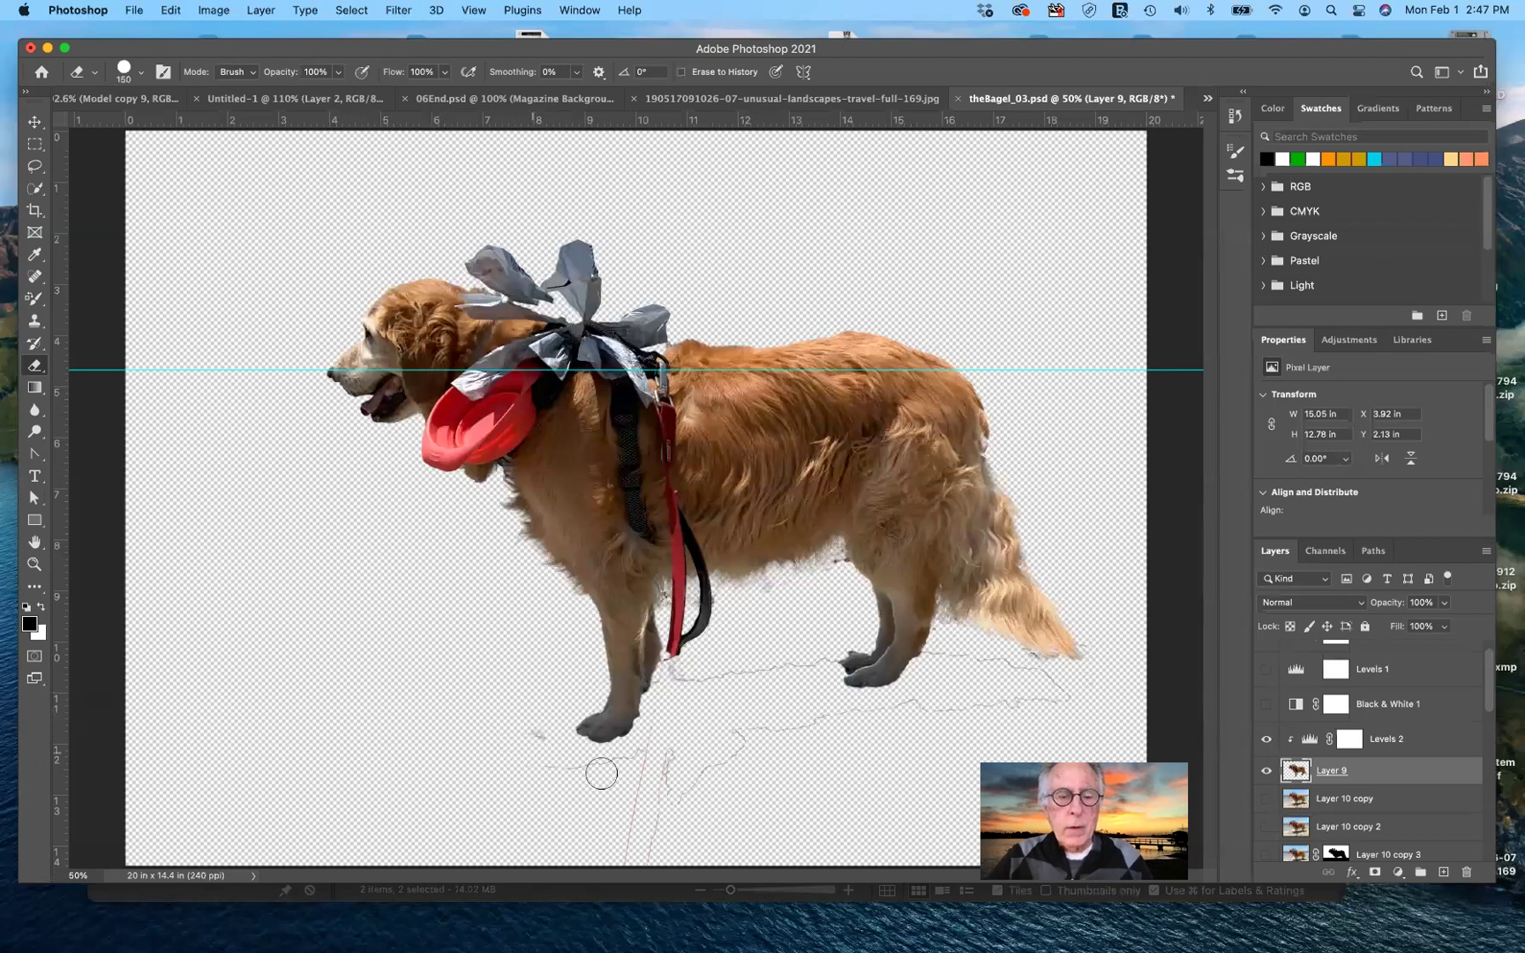
pyautogui.moveTo(690, 741); pyautogui.dragTo(668, 720)
pyautogui.moveTo(646, 829); pyautogui.dragTo(698, 787)
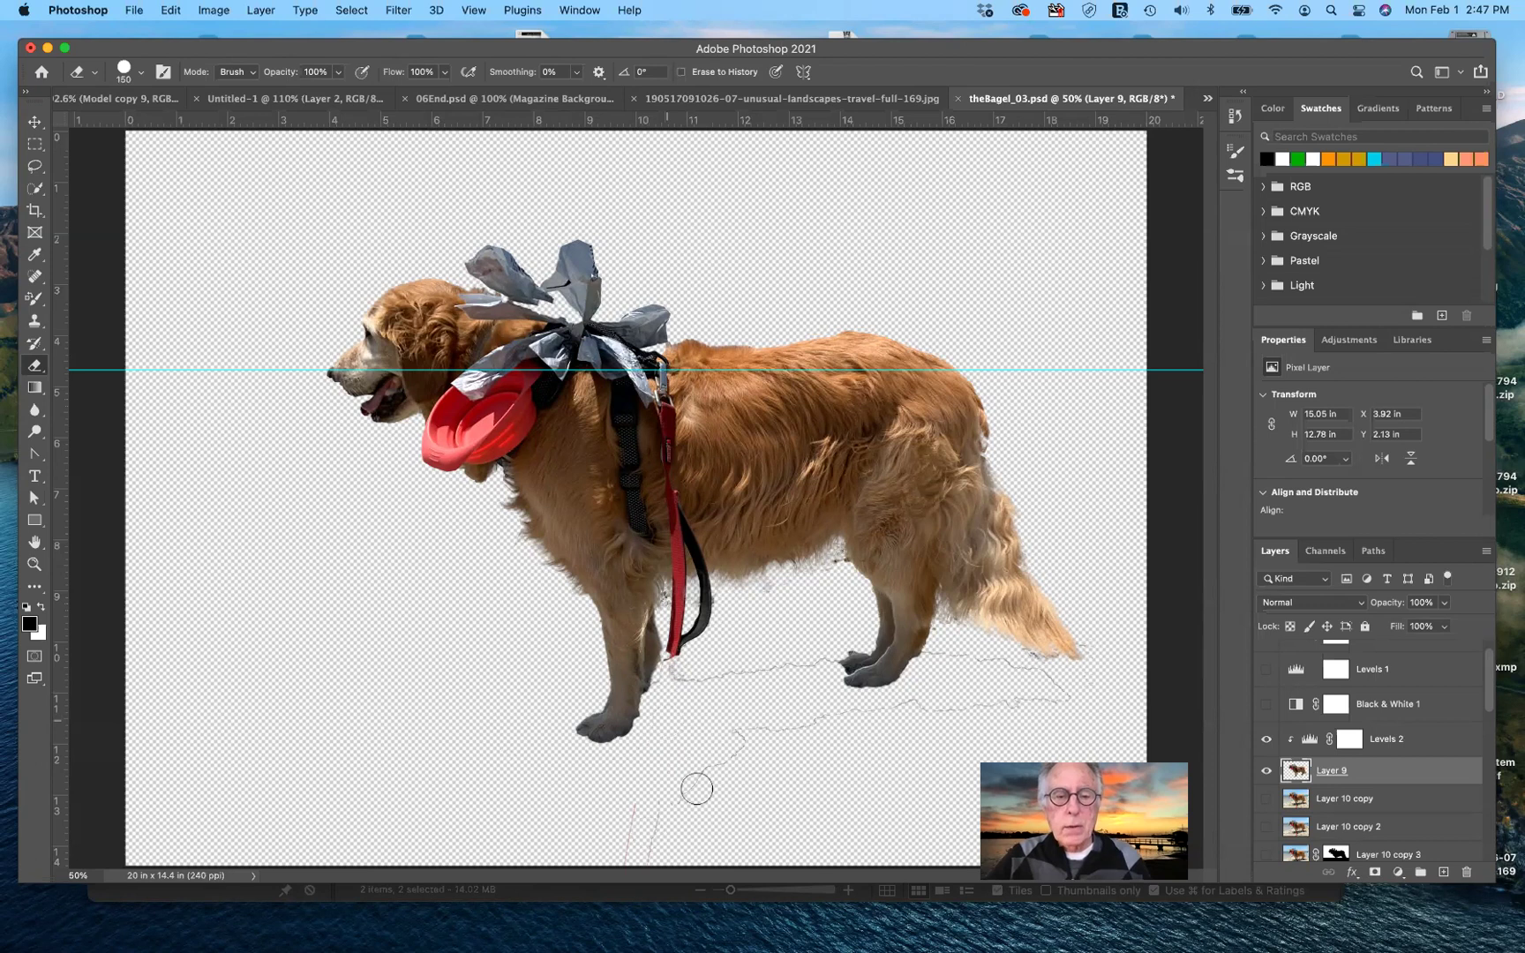
pyautogui.moveTo(716, 695)
pyautogui.mouseDown()
pyautogui.moveTo(677, 676)
pyautogui.moveTo(821, 667)
pyautogui.moveTo(753, 729)
pyautogui.moveTo(942, 705)
pyautogui.moveTo(942, 656)
pyautogui.moveTo(1046, 690)
pyautogui.moveTo(972, 707)
pyautogui.mouseUp()
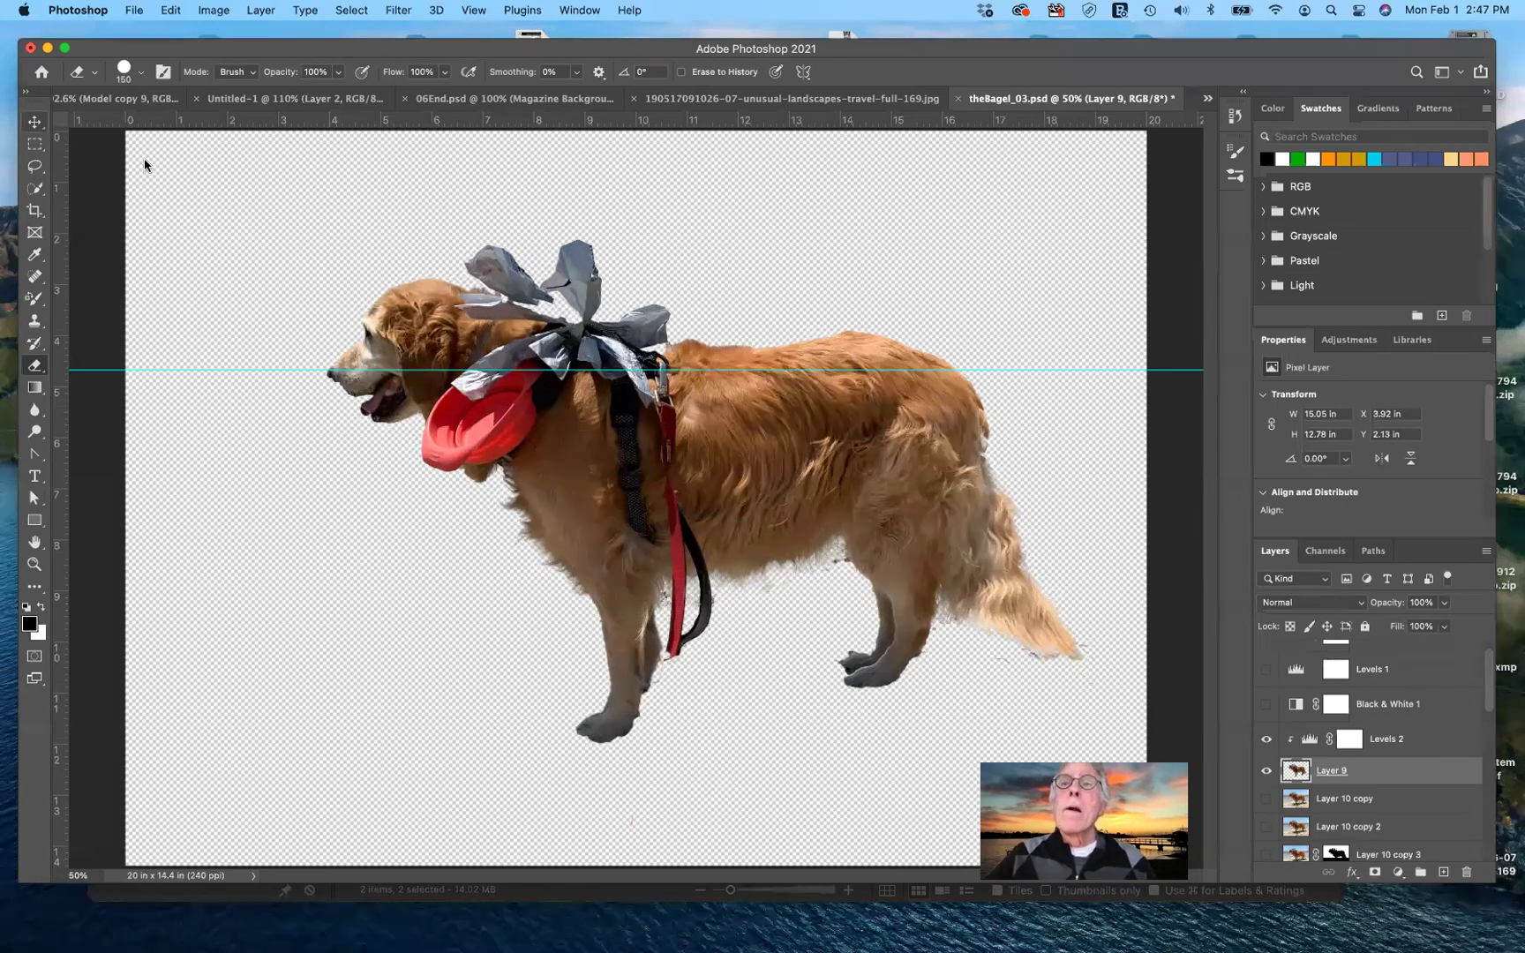
# - Move the cut-out dog on Layer 9 up within theBagel_03.psd and return to the Untitled-1 document
pyautogui.press('v')
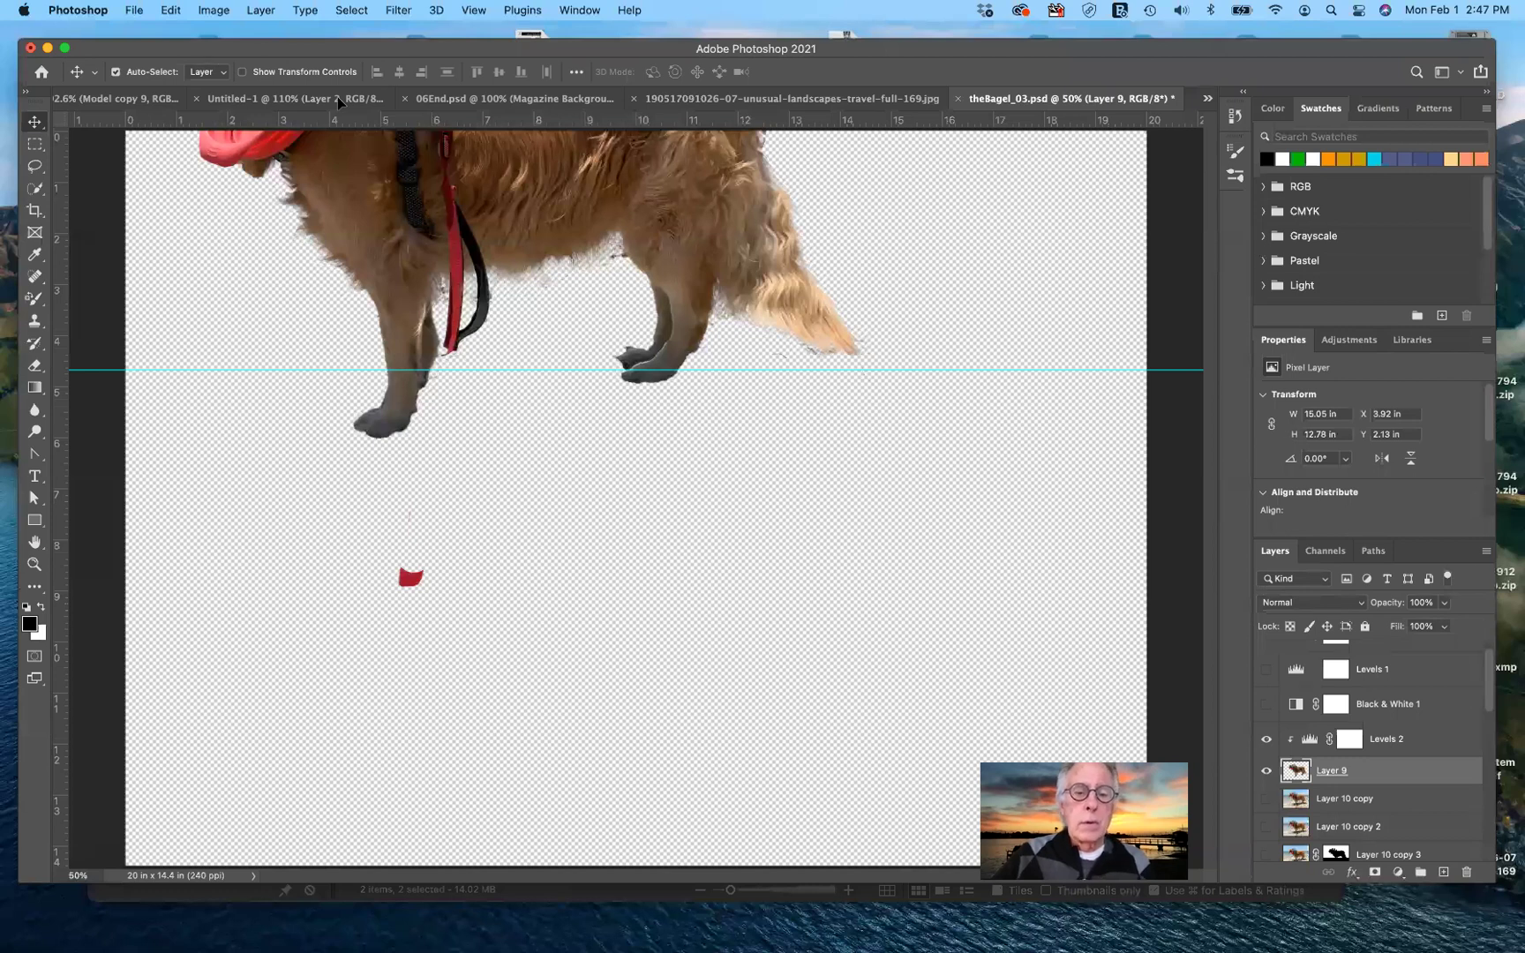
pyautogui.click(337, 98)
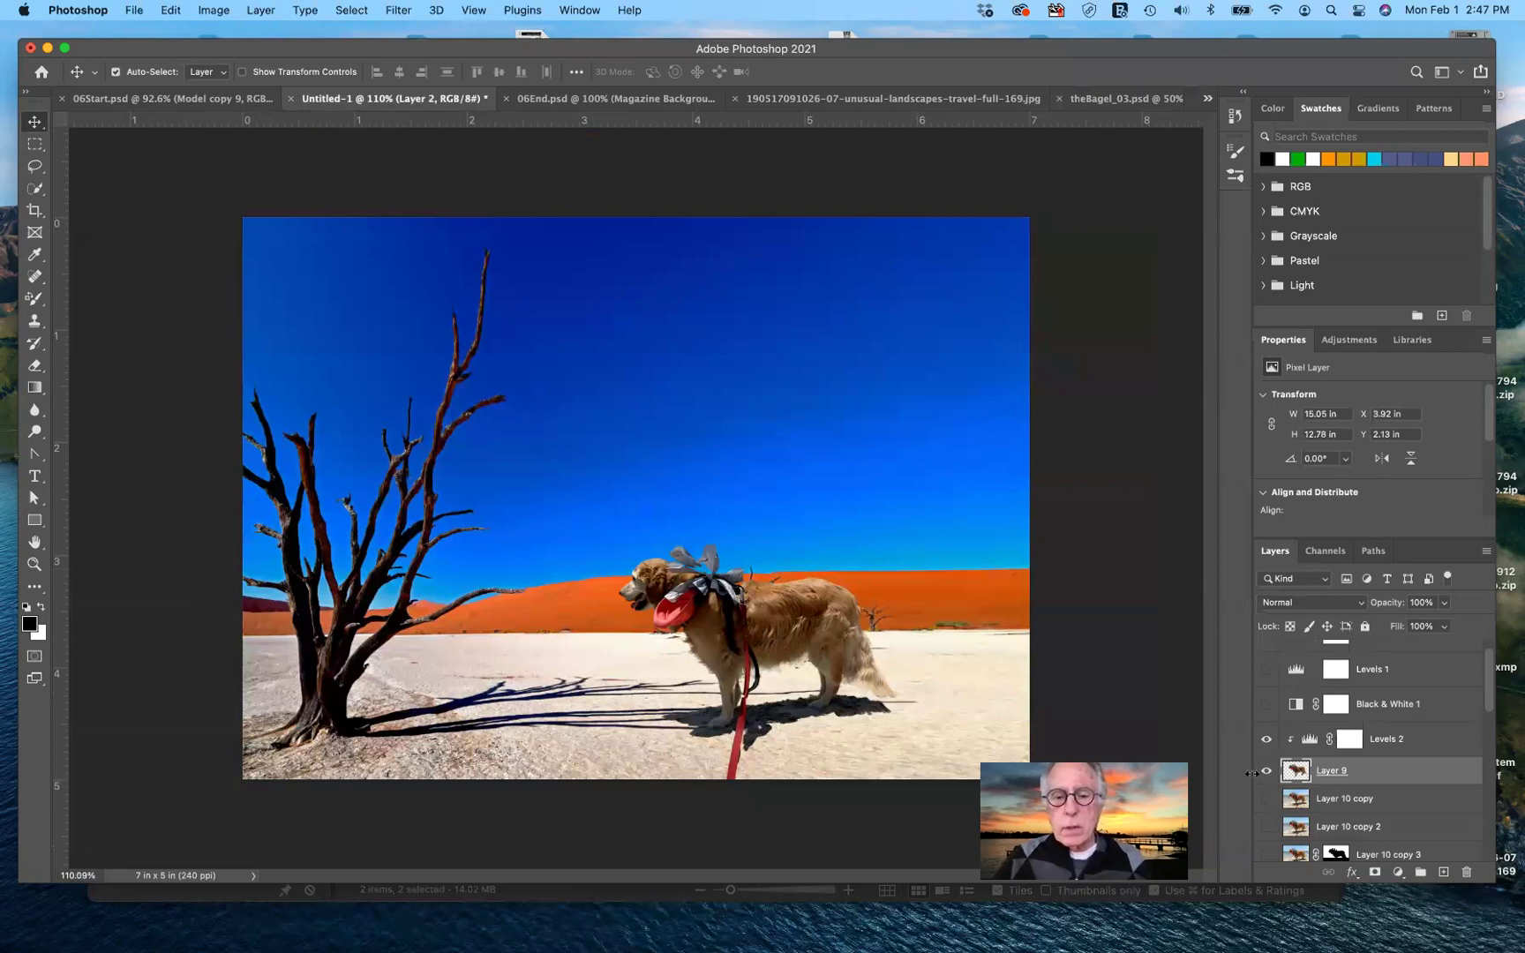
# - Hide the Levels 1 adjustment, Layer 3 and the old dog on Layer 2 in the Untitled-1 composite
pyautogui.click(1267, 716)
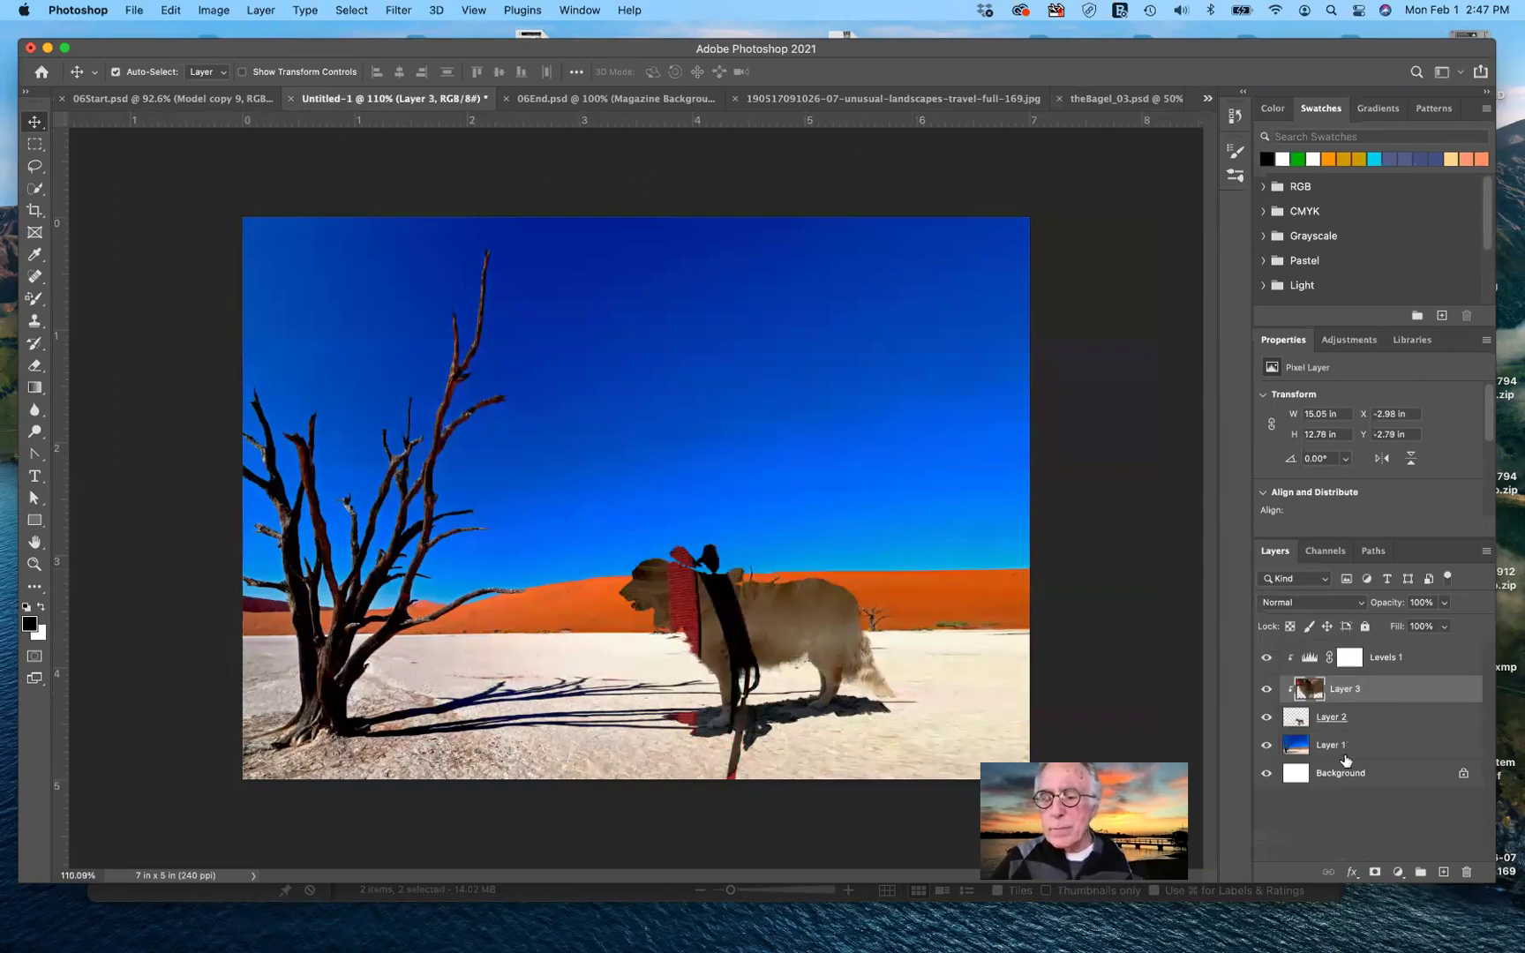
pyautogui.click(1267, 672)
pyautogui.click(1267, 658)
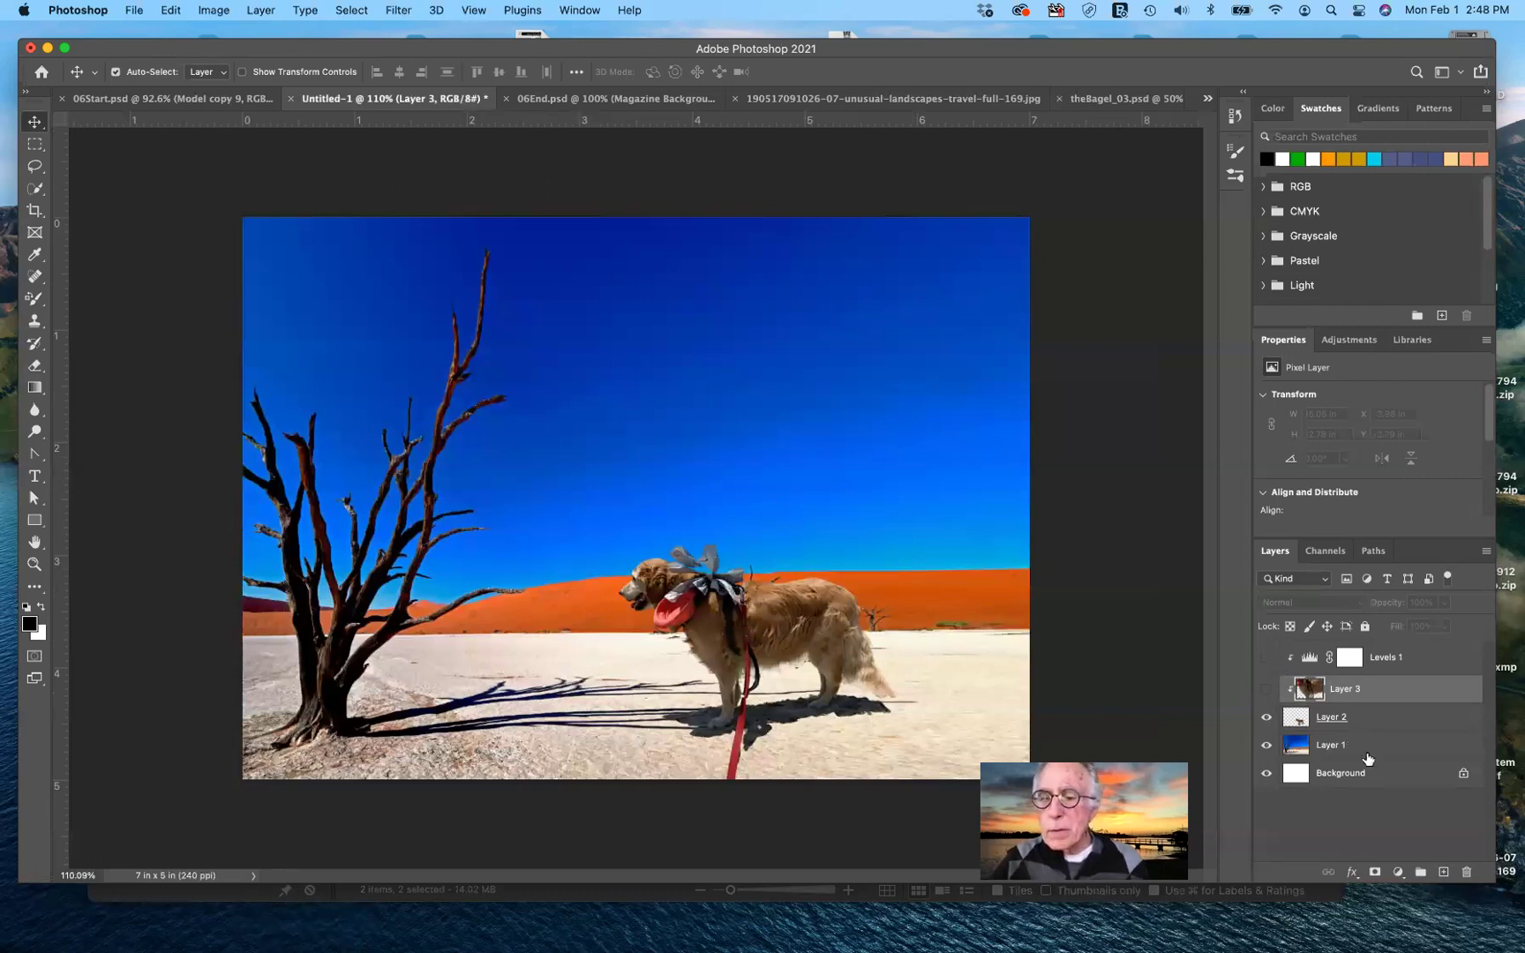
pyautogui.click(1267, 719)
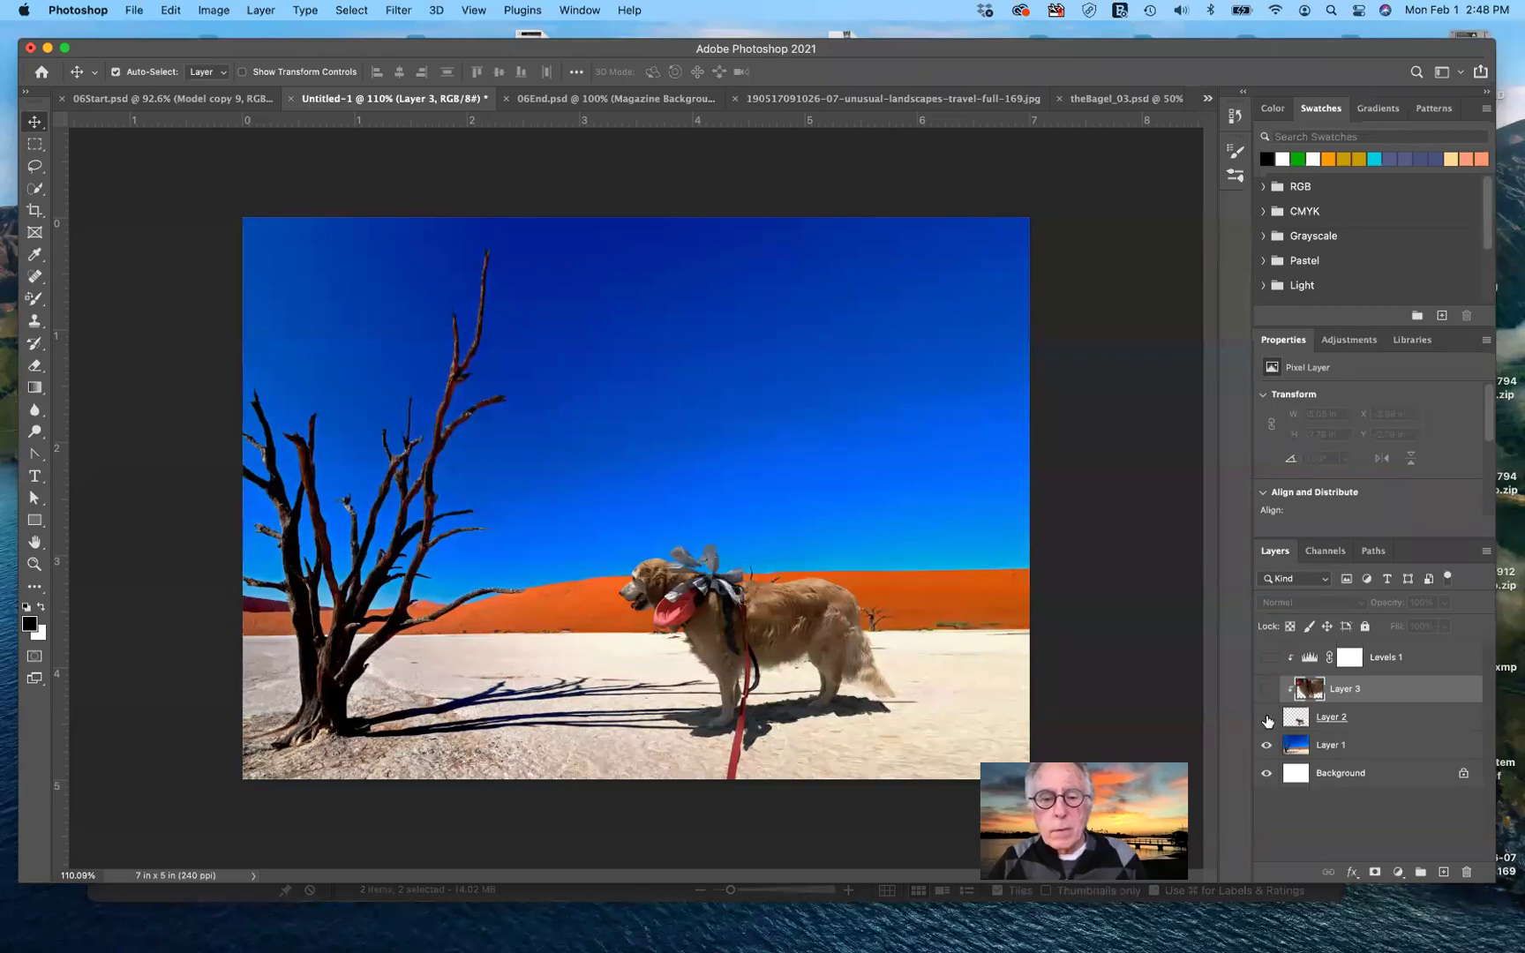
pyautogui.click(1267, 720)
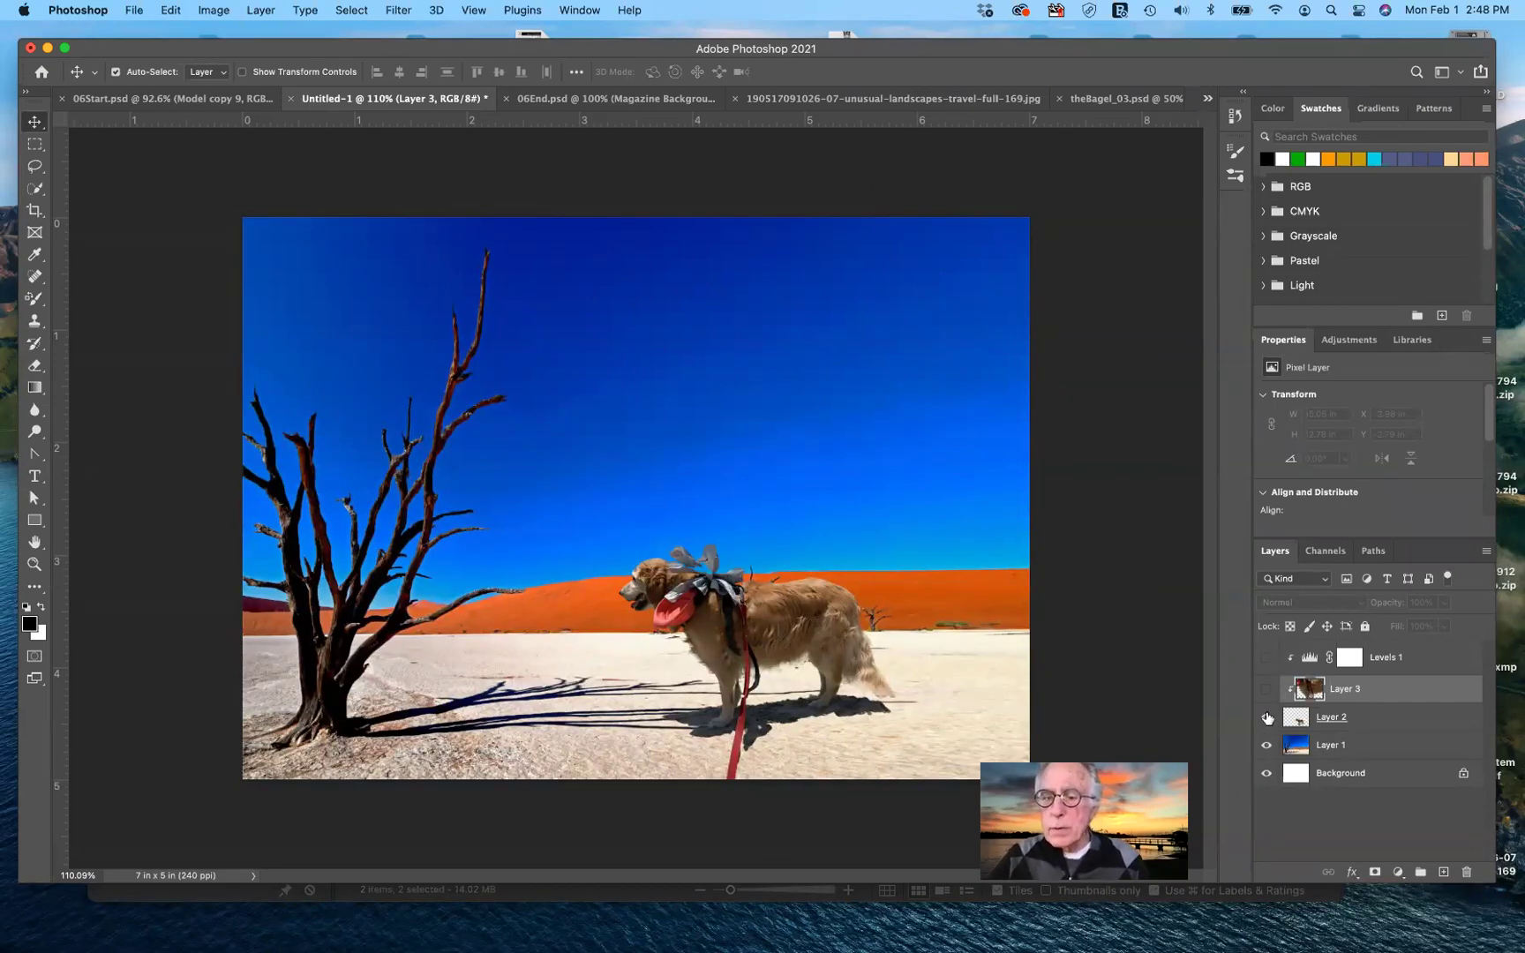
pyautogui.click(1267, 717)
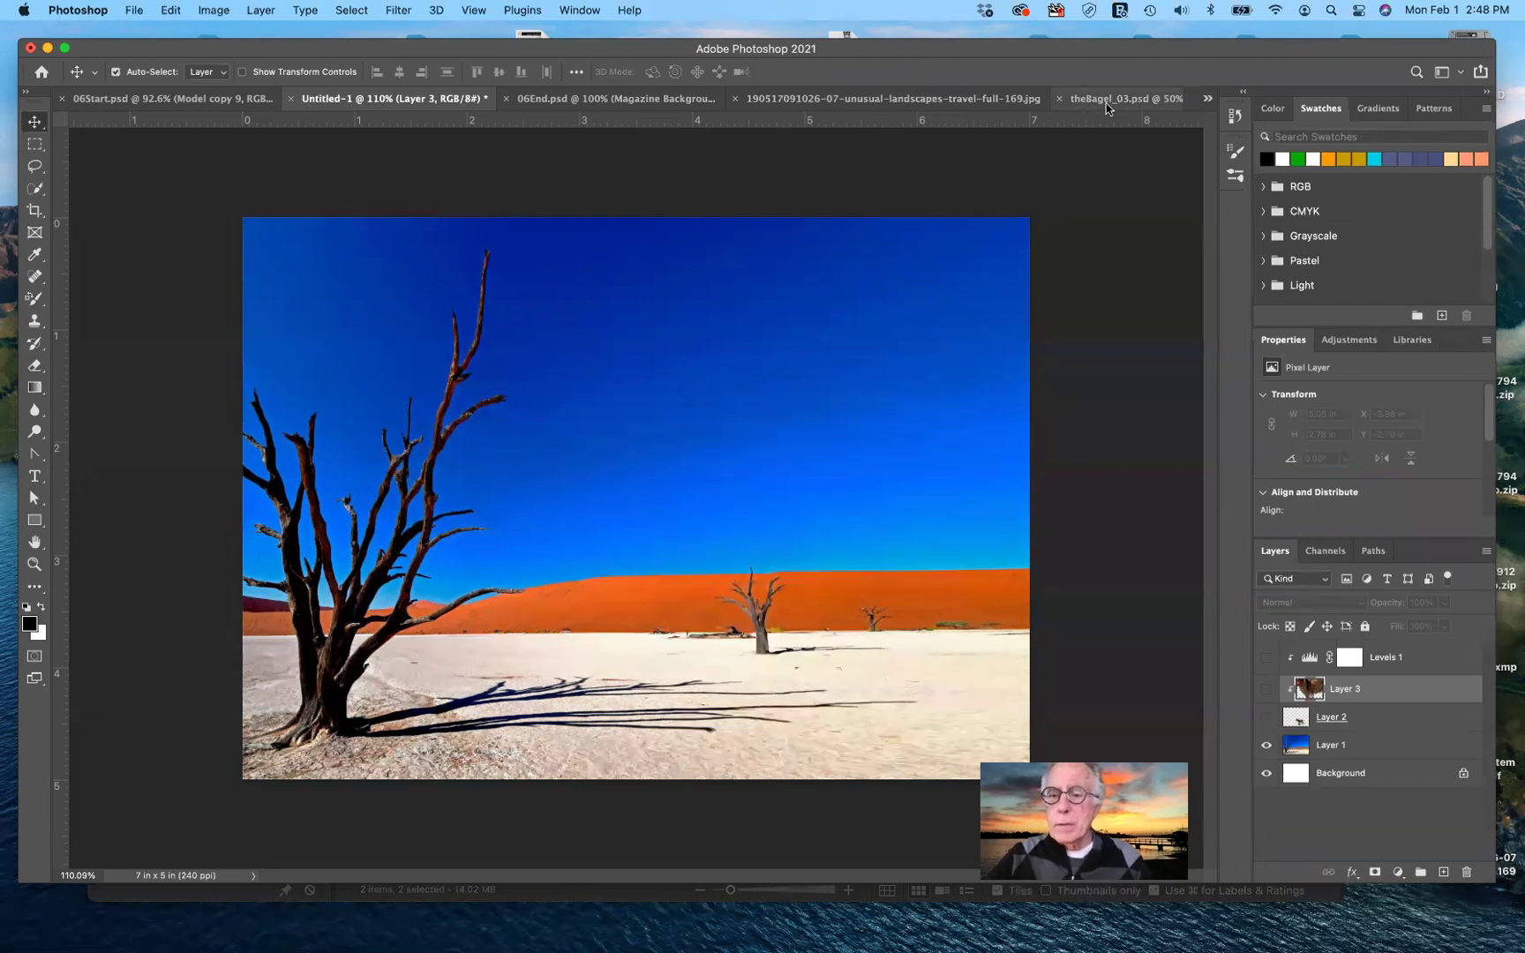
# - Copy the cleaned dog from theBagel_03.psd into the Untitled-1 document and move its layer above the Levels 1 adjustment
pyautogui.hotkey('ctrl', 'Tab')
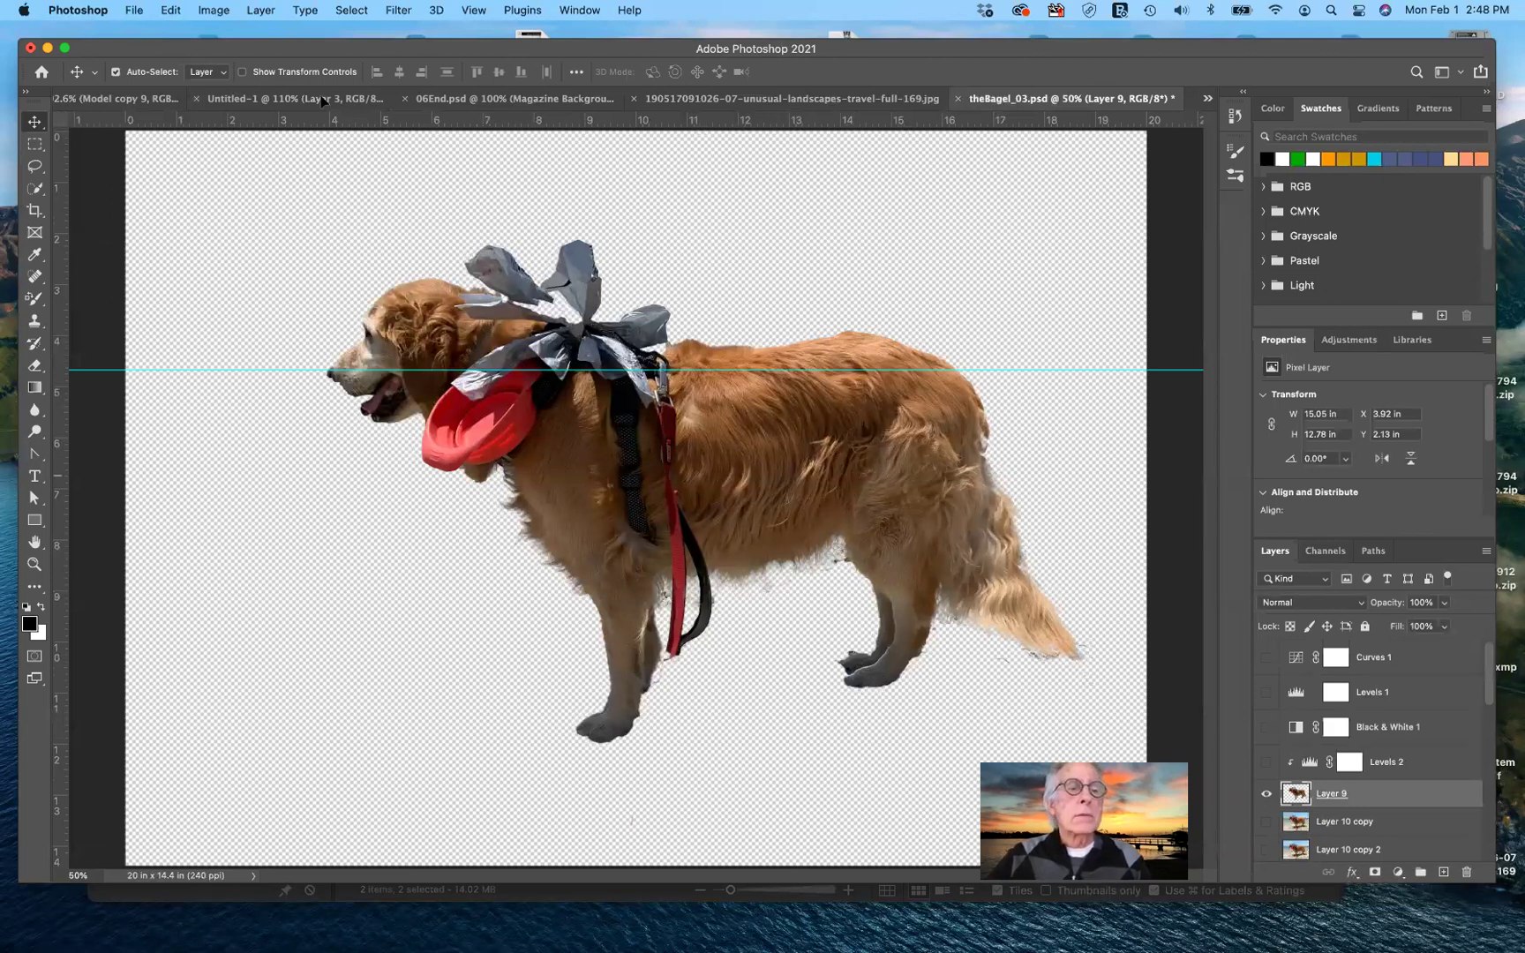
pyautogui.moveTo(799, 493); pyautogui.dragTo(801, 676)
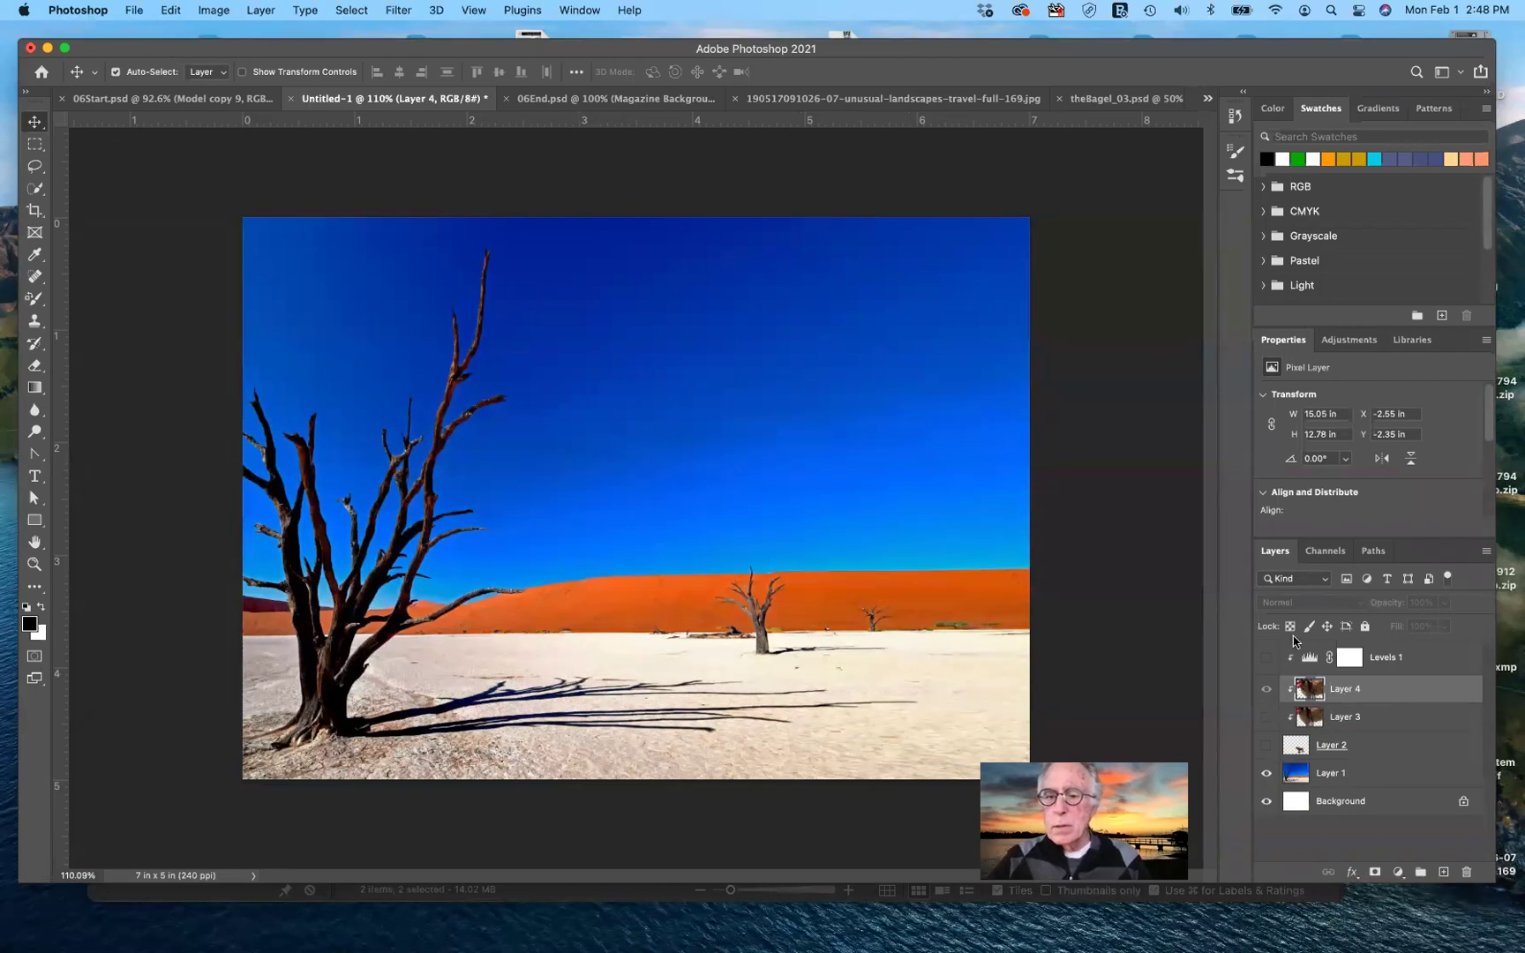
pyautogui.moveTo(1300, 694); pyautogui.dragTo(1302, 687)
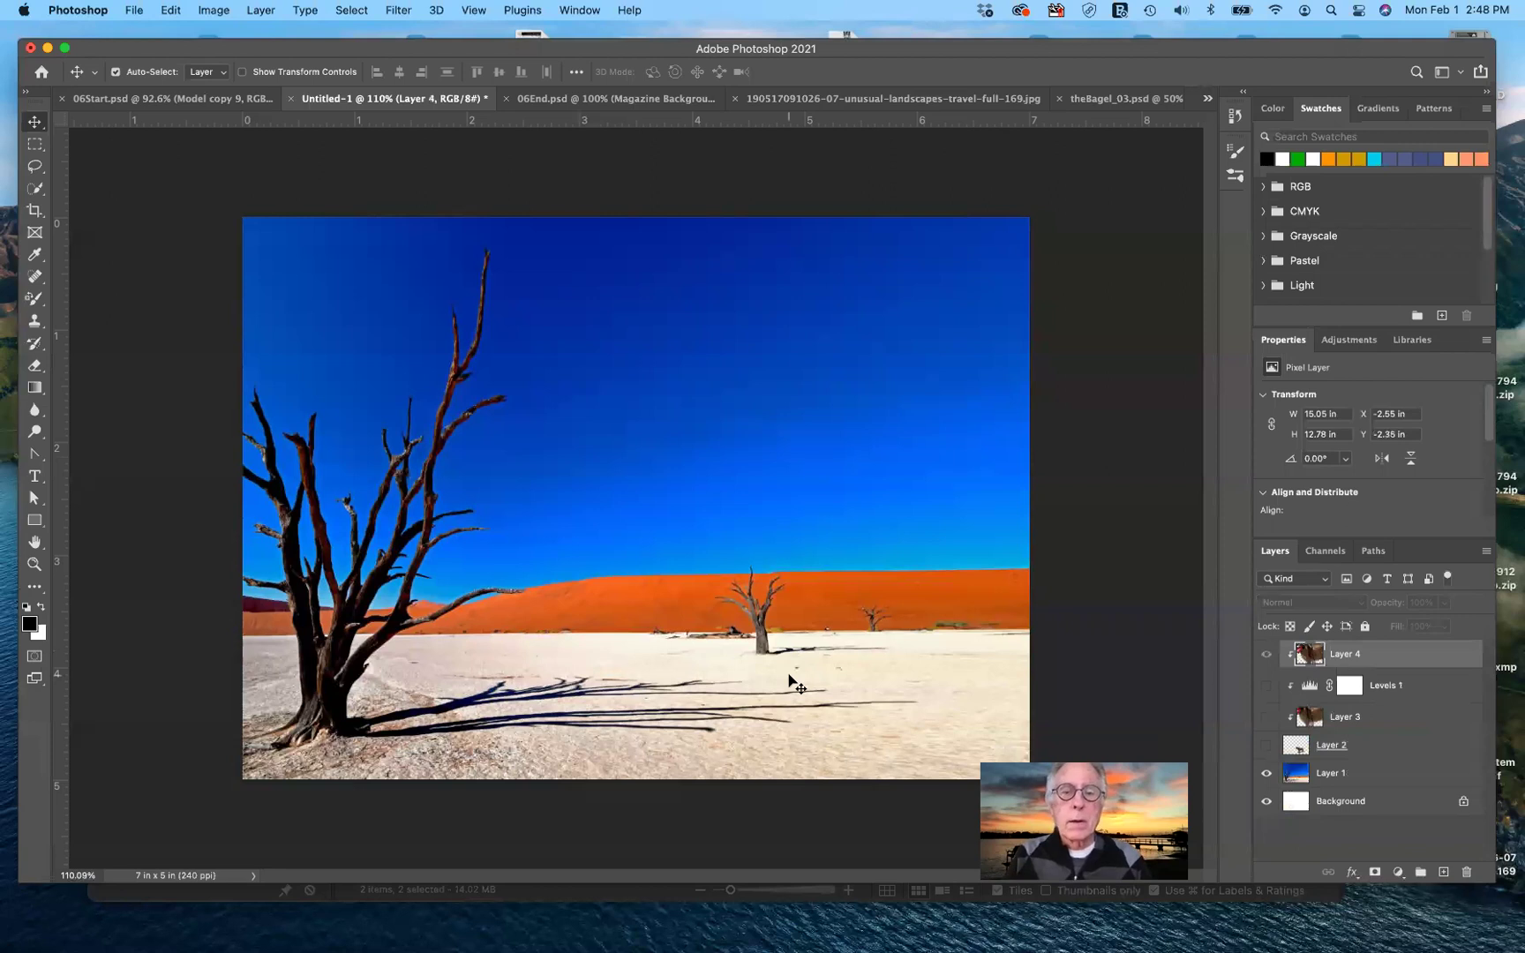
# - Make Layer 2 visible, then release the Levels 1 adjustment and Layer 4 from the clipping mask
pyautogui.scroll(-5, 788, 675)
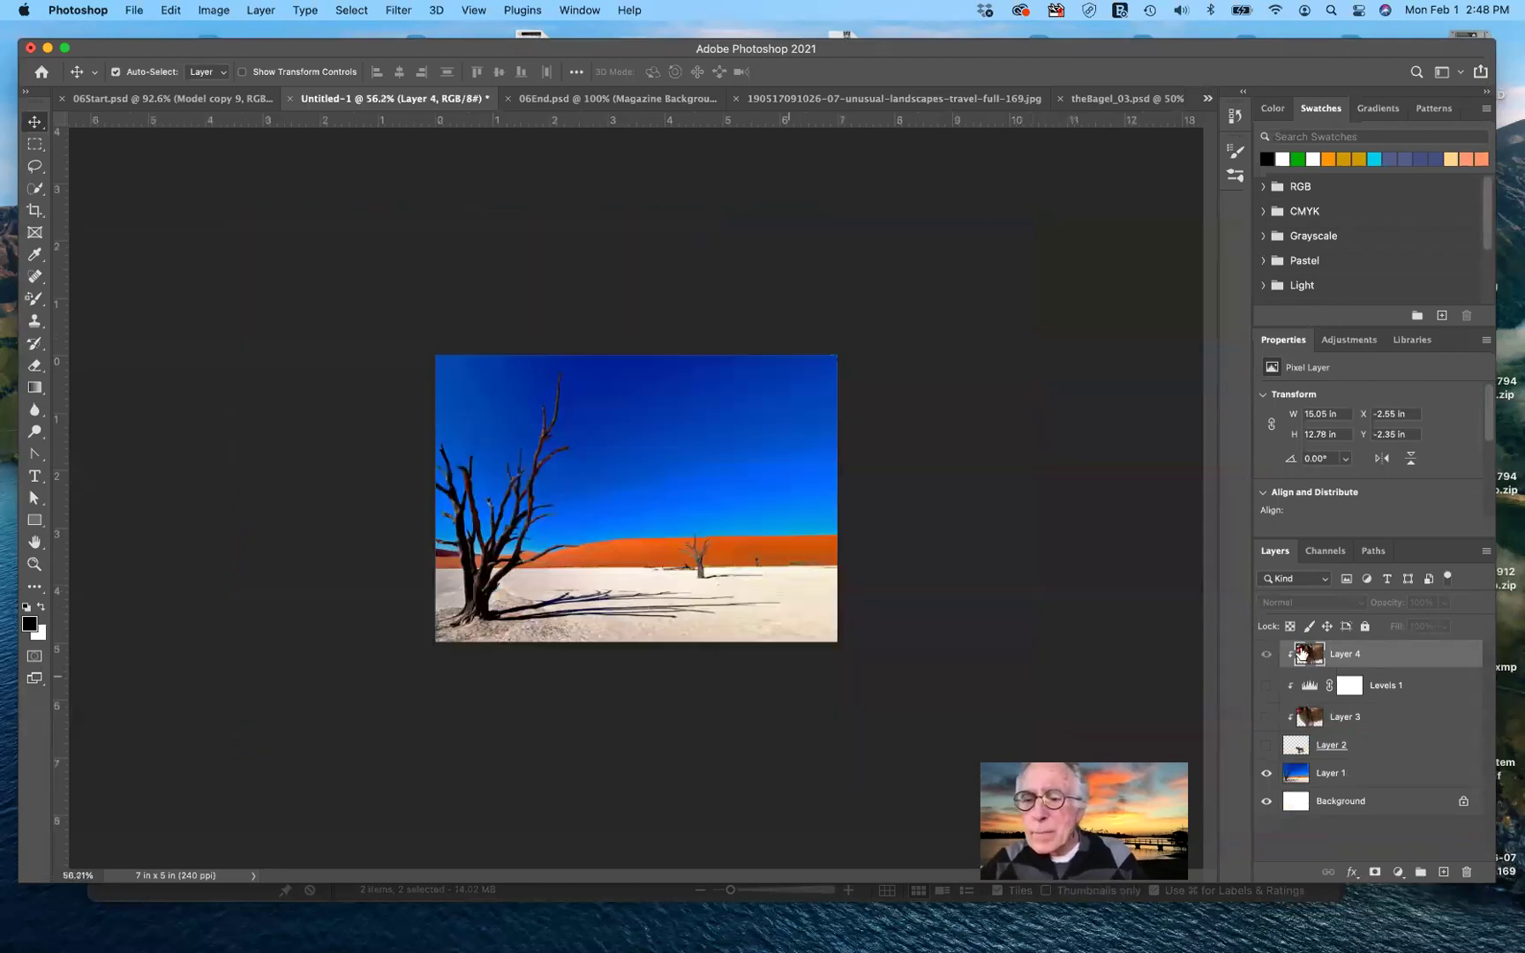
pyautogui.click(1266, 655)
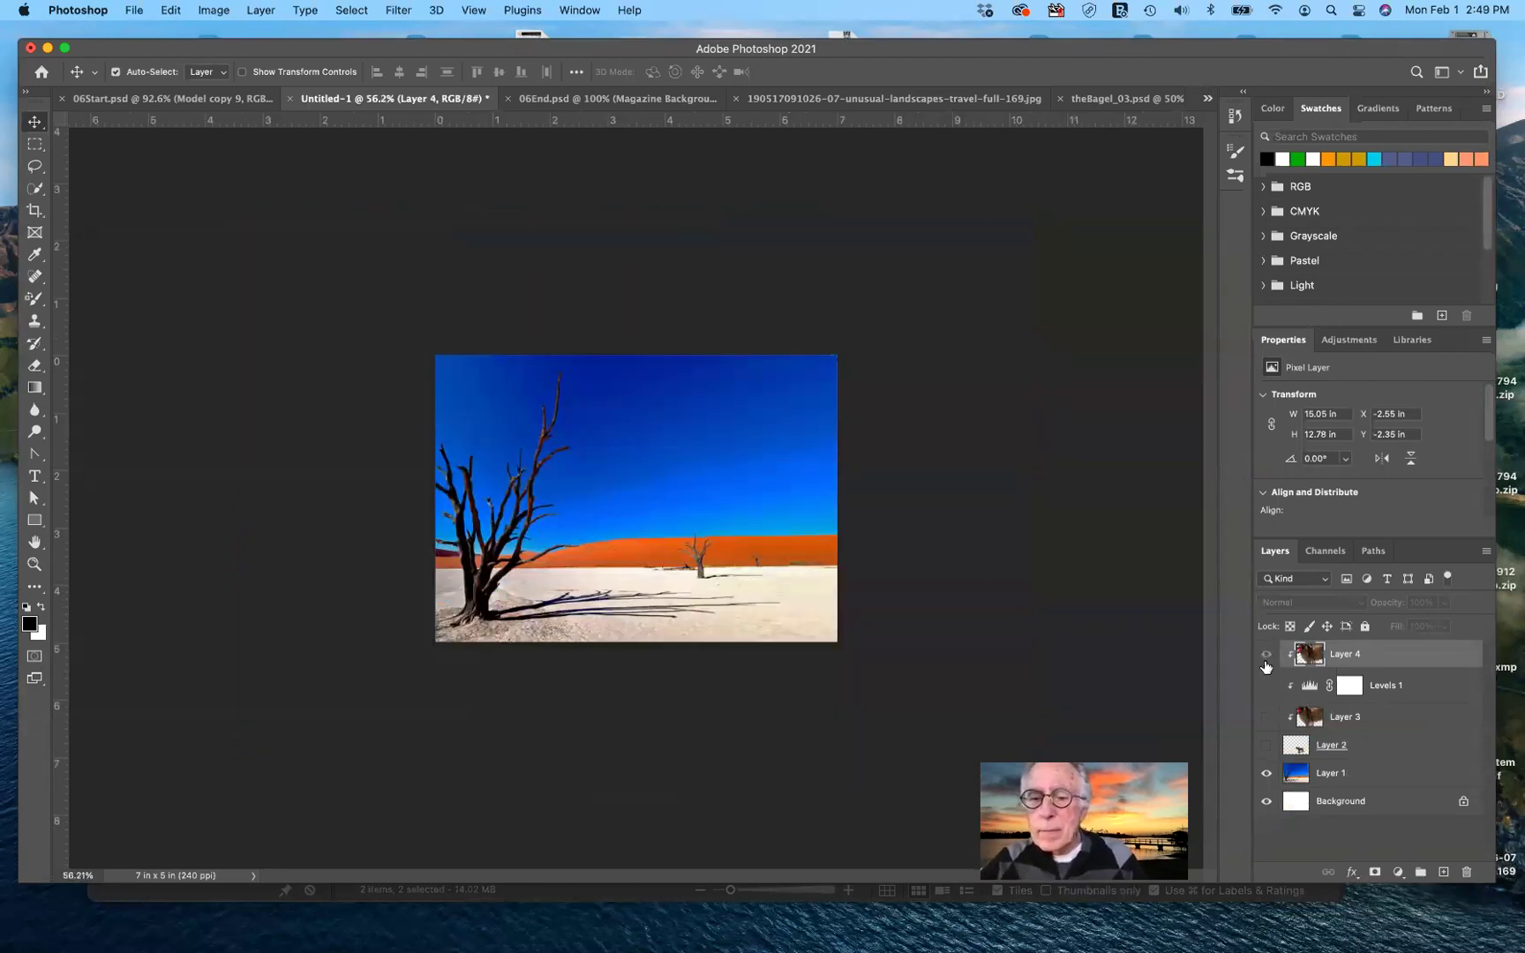
pyautogui.click(1267, 654)
pyautogui.click(1266, 745)
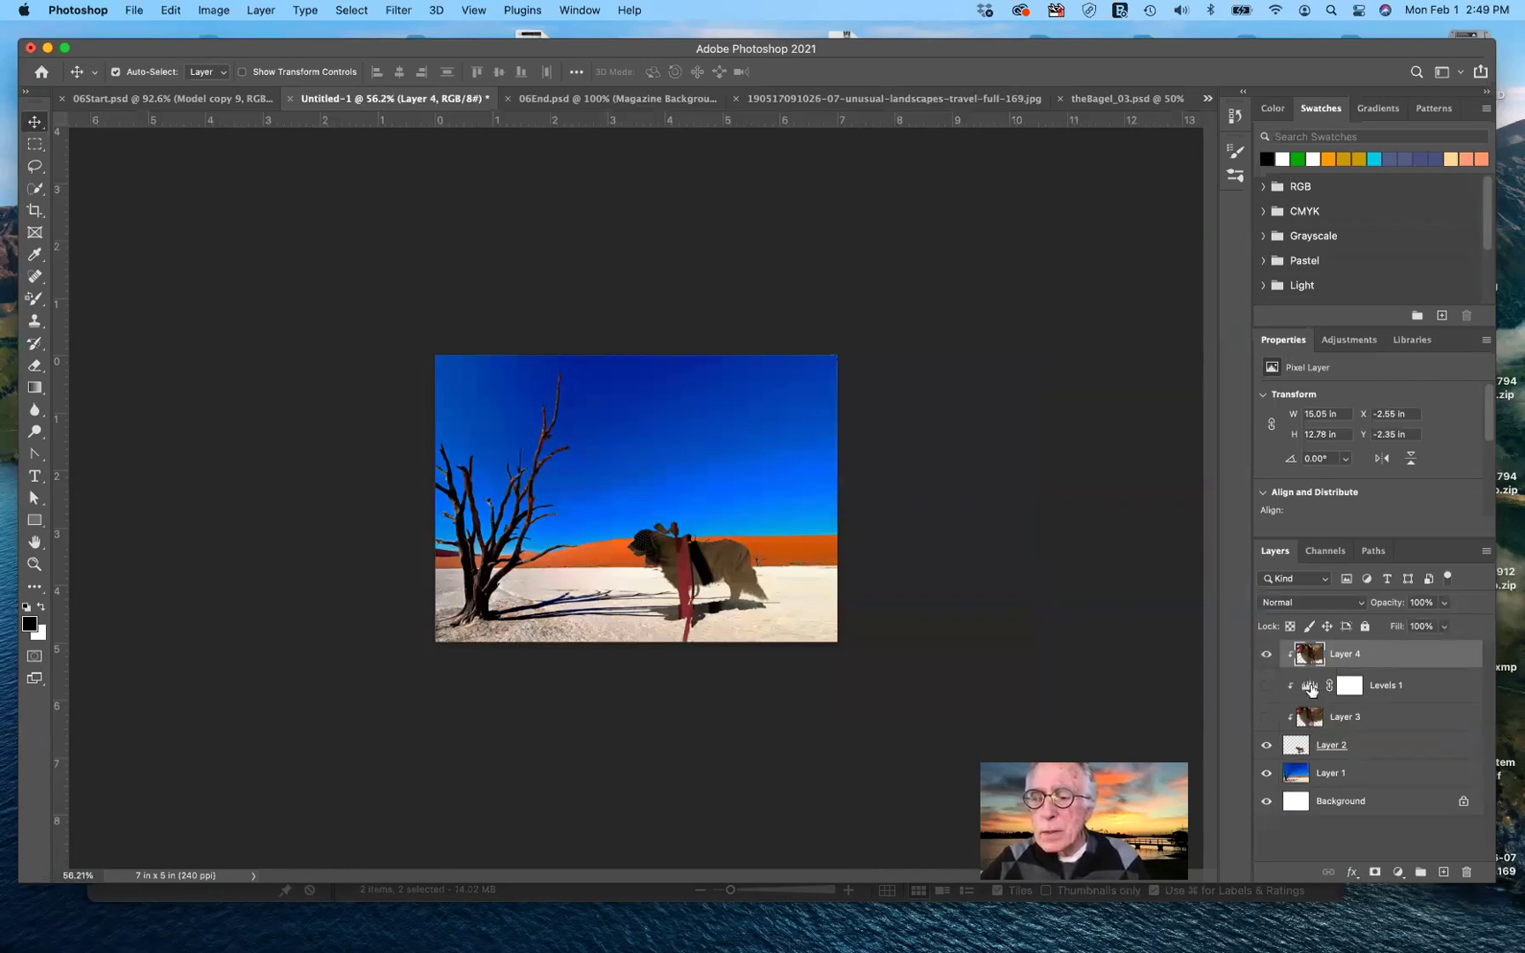
pyautogui.moveTo(1309, 687); pyautogui.dragTo(1431, 702)
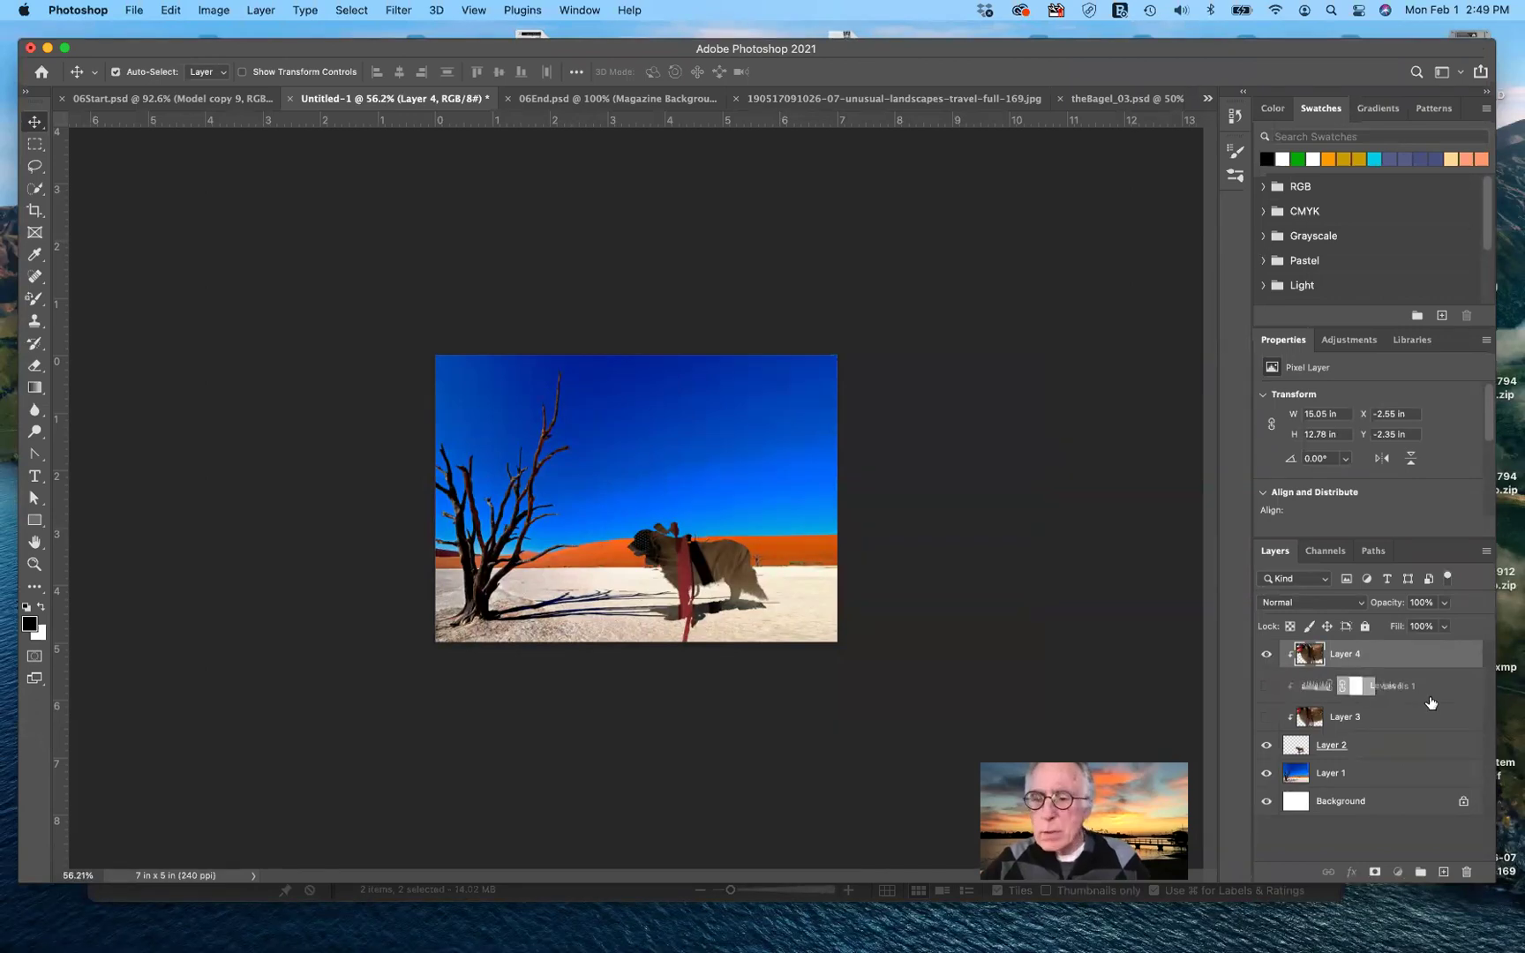
pyautogui.click(1430, 702)
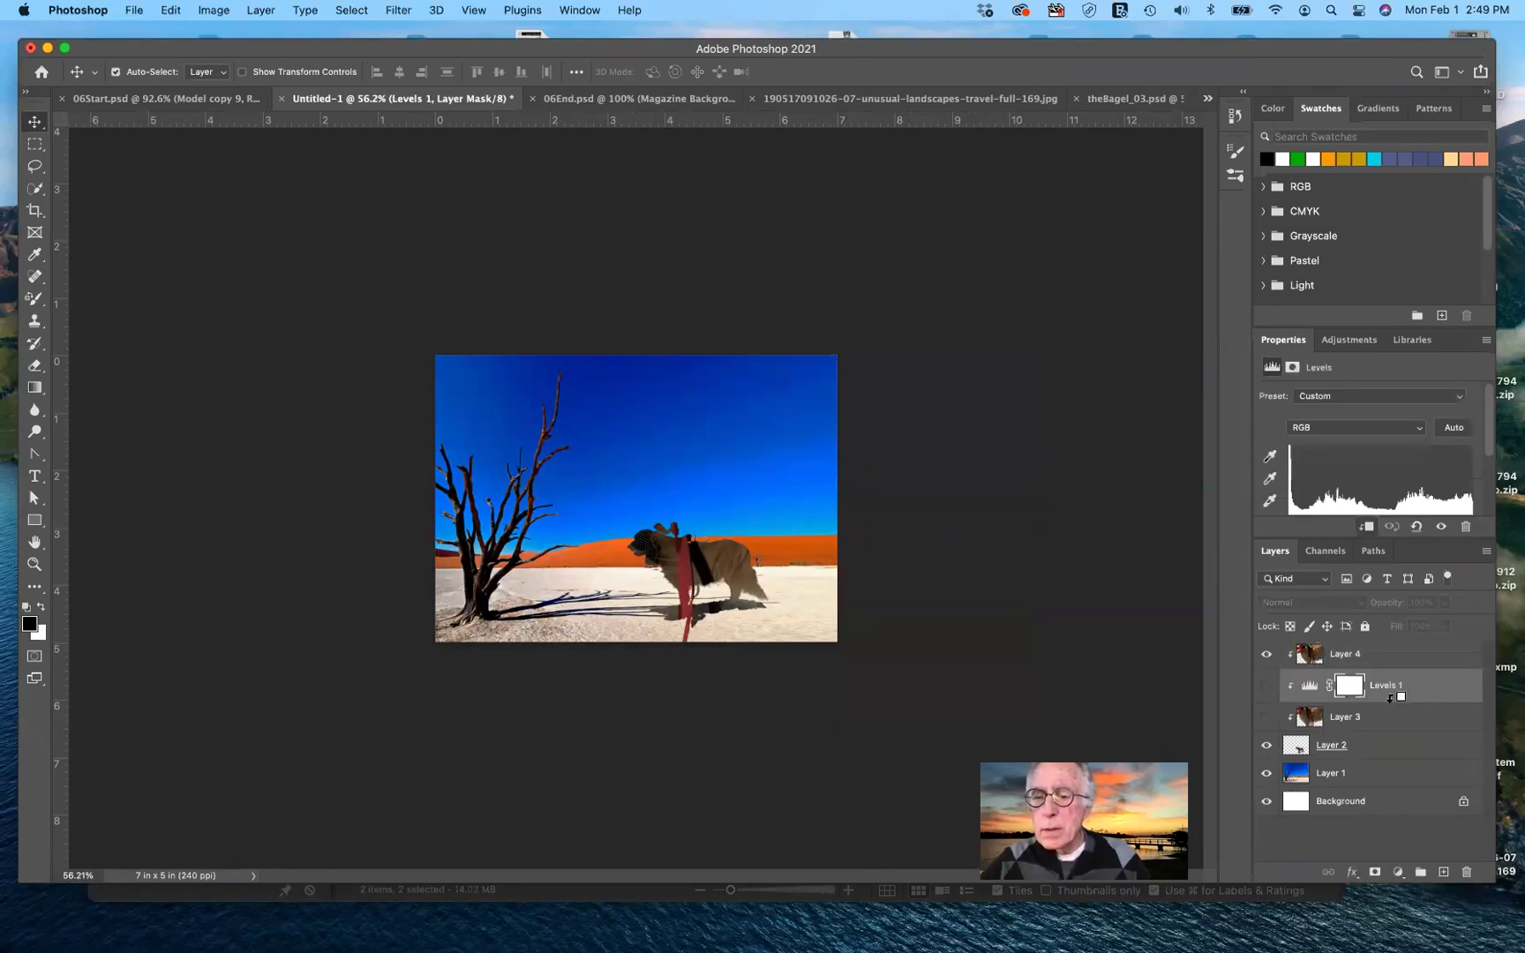
pyautogui.click(1271, 686)
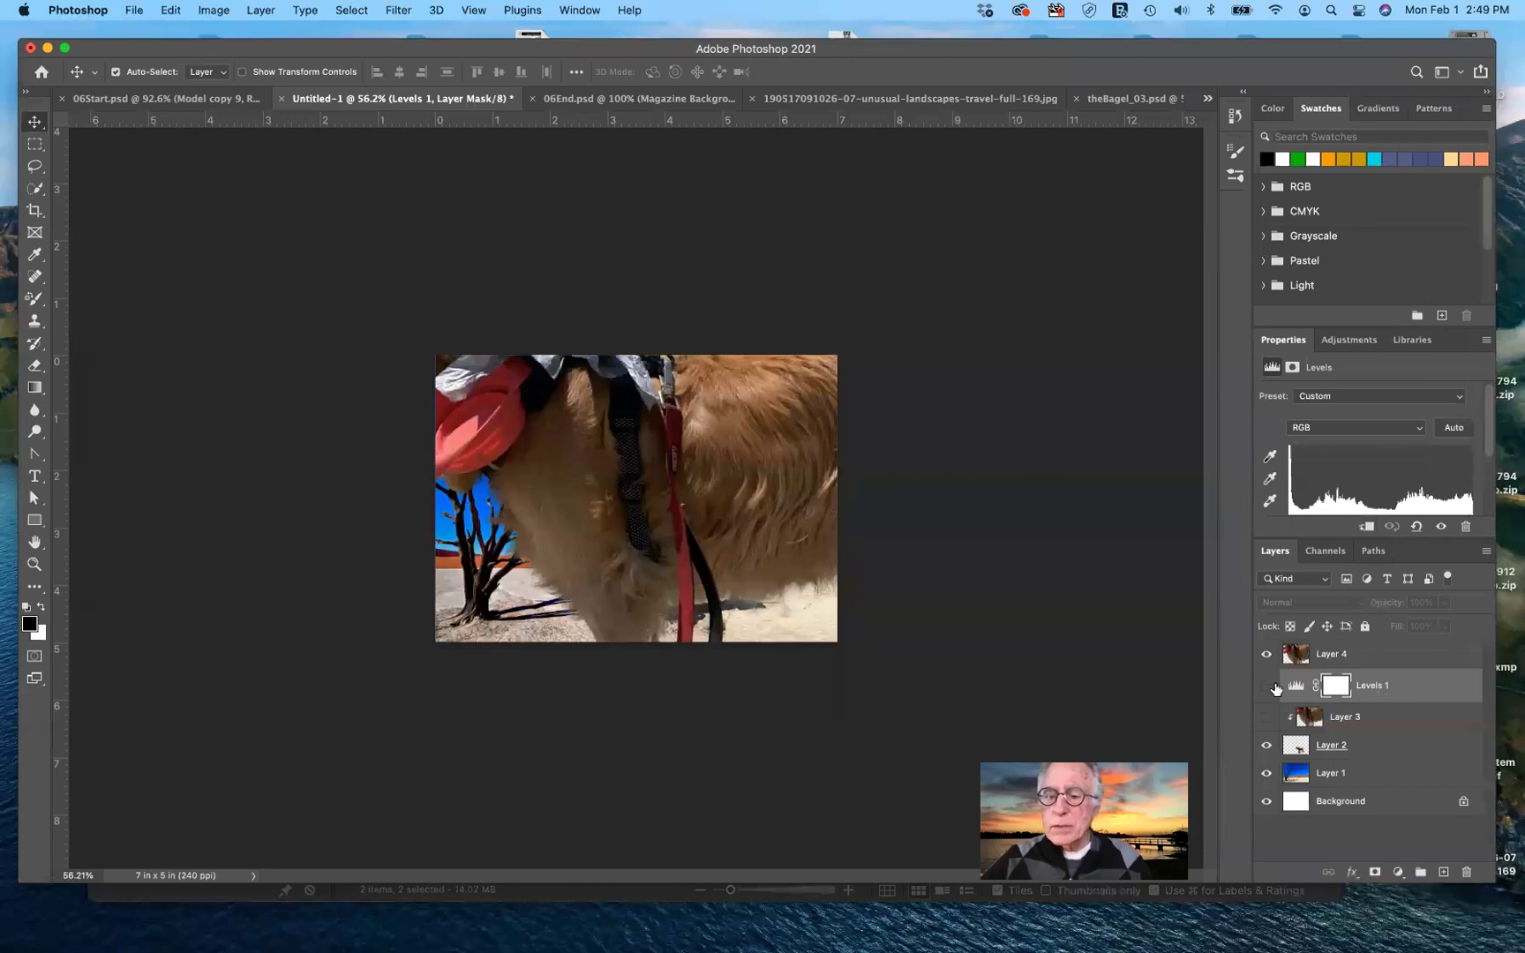
# - Scale the dog on Layer 4 down to about 2.63 x 2.23 in on the sand beside the tree, with Layer 2 hidden
pyautogui.press('super')
pyautogui.press('super+minus')
pyautogui.press('super+minus')
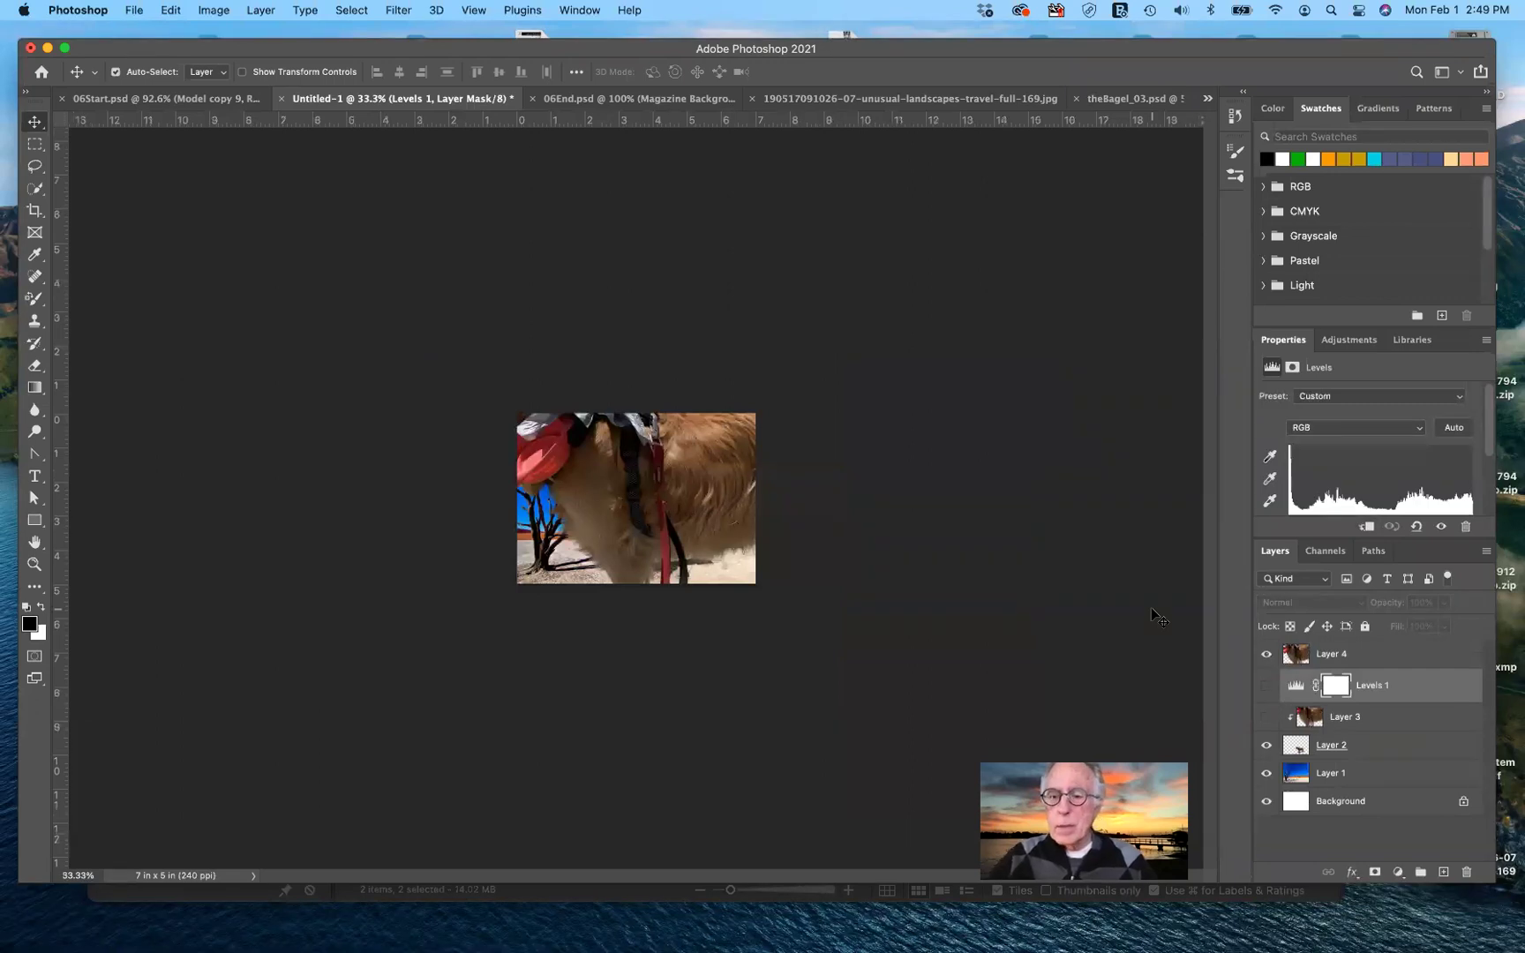
pyautogui.click(1342, 657)
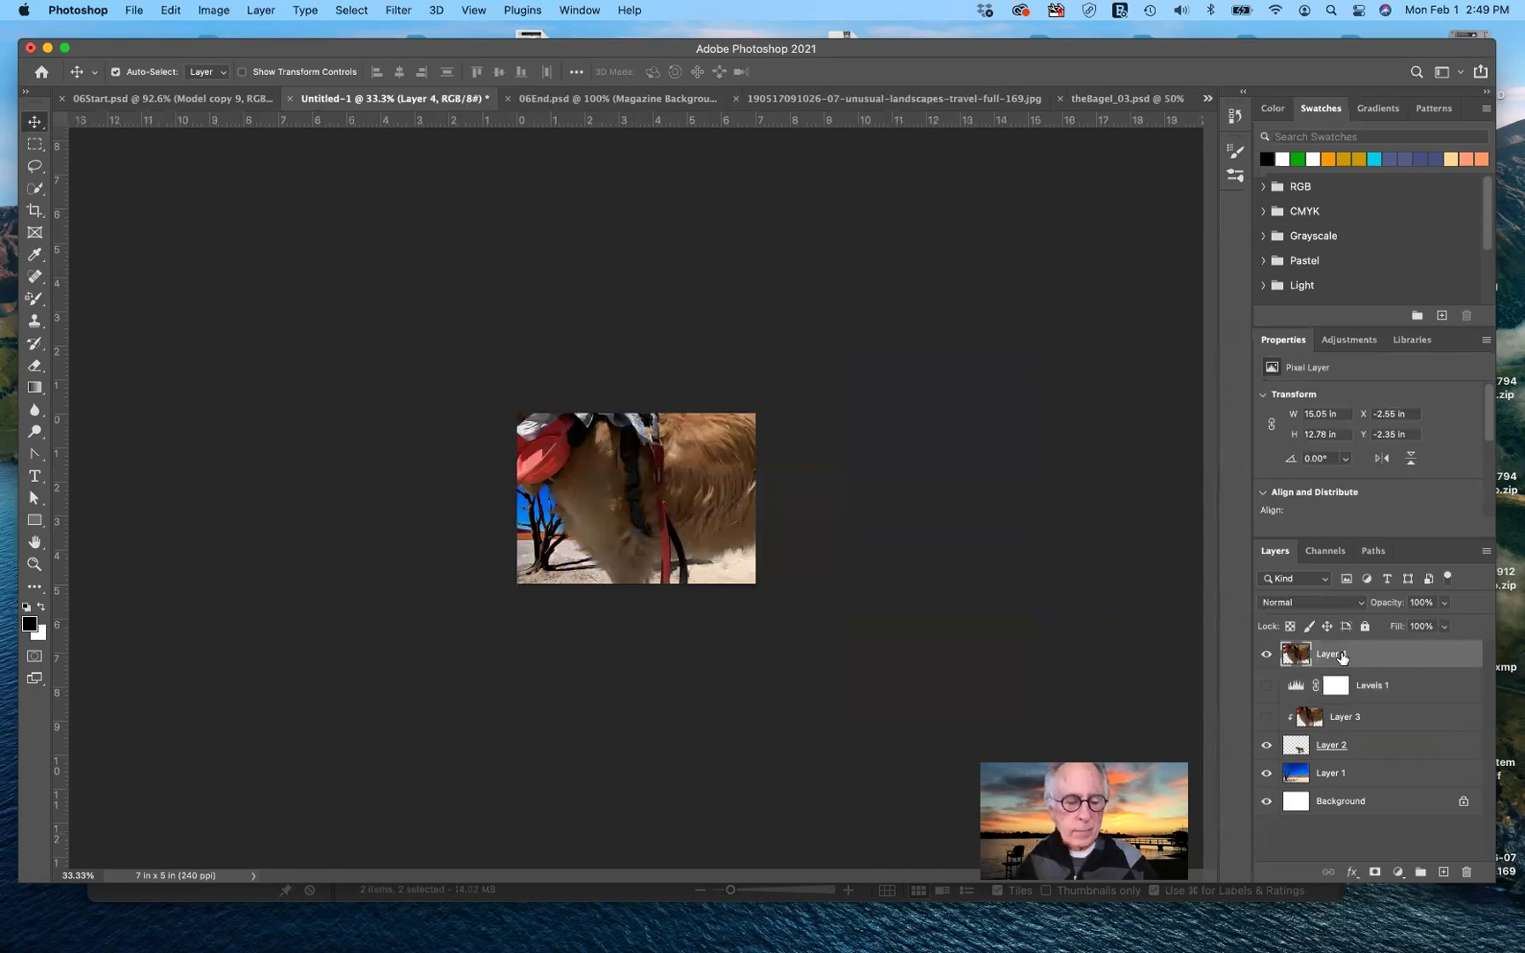
pyautogui.press('super+t')
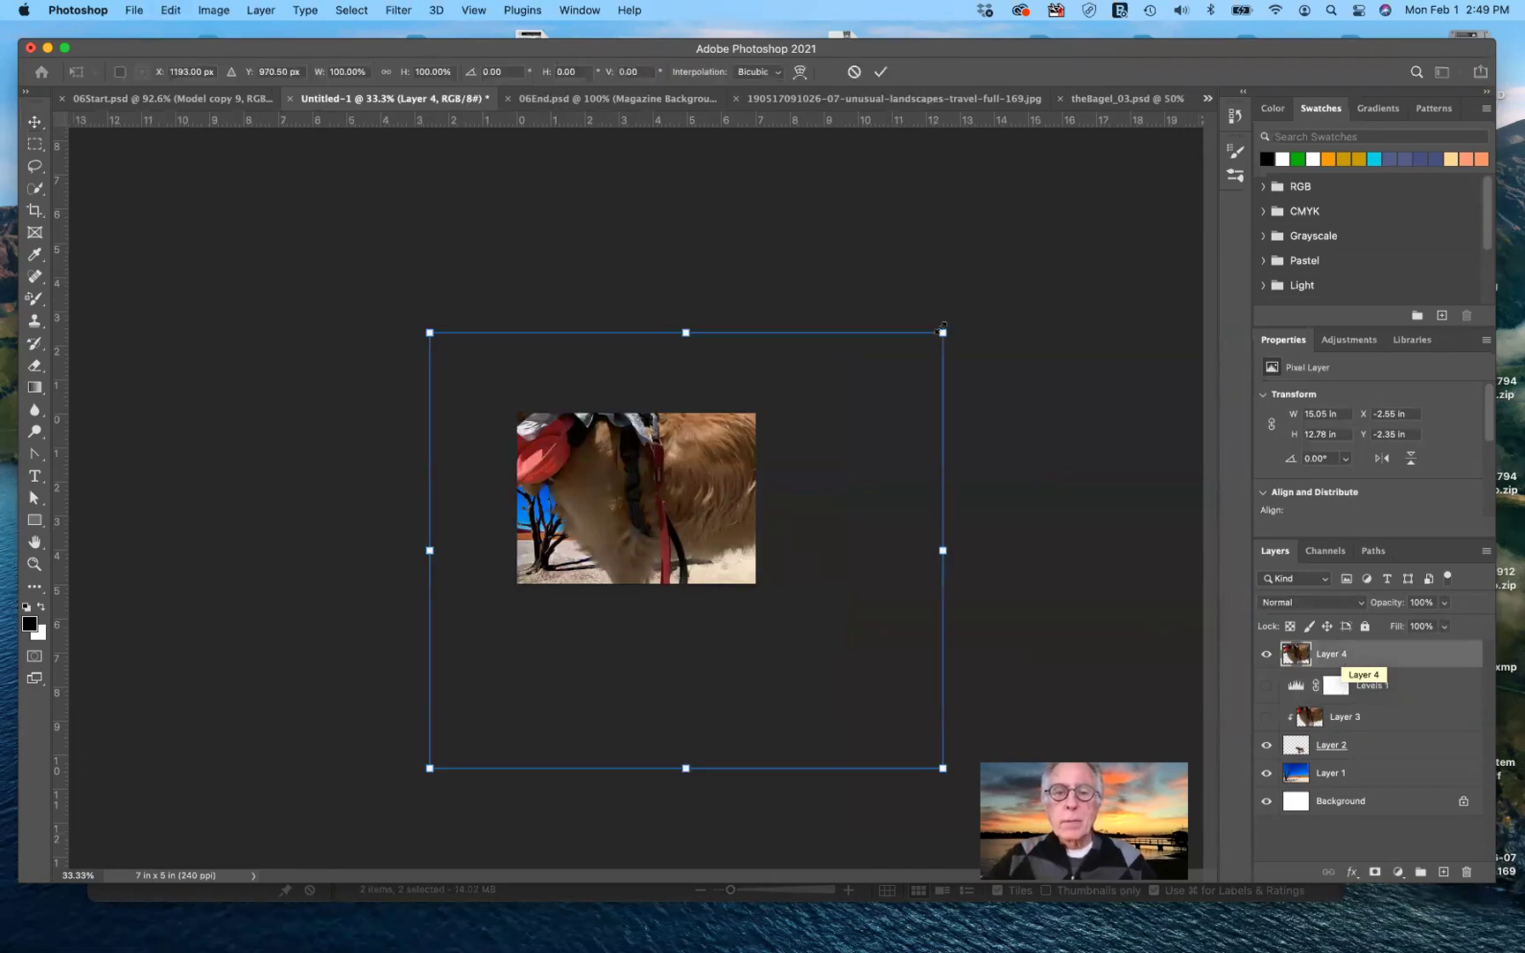
pyautogui.moveTo(941, 328); pyautogui.dragTo(689, 495)
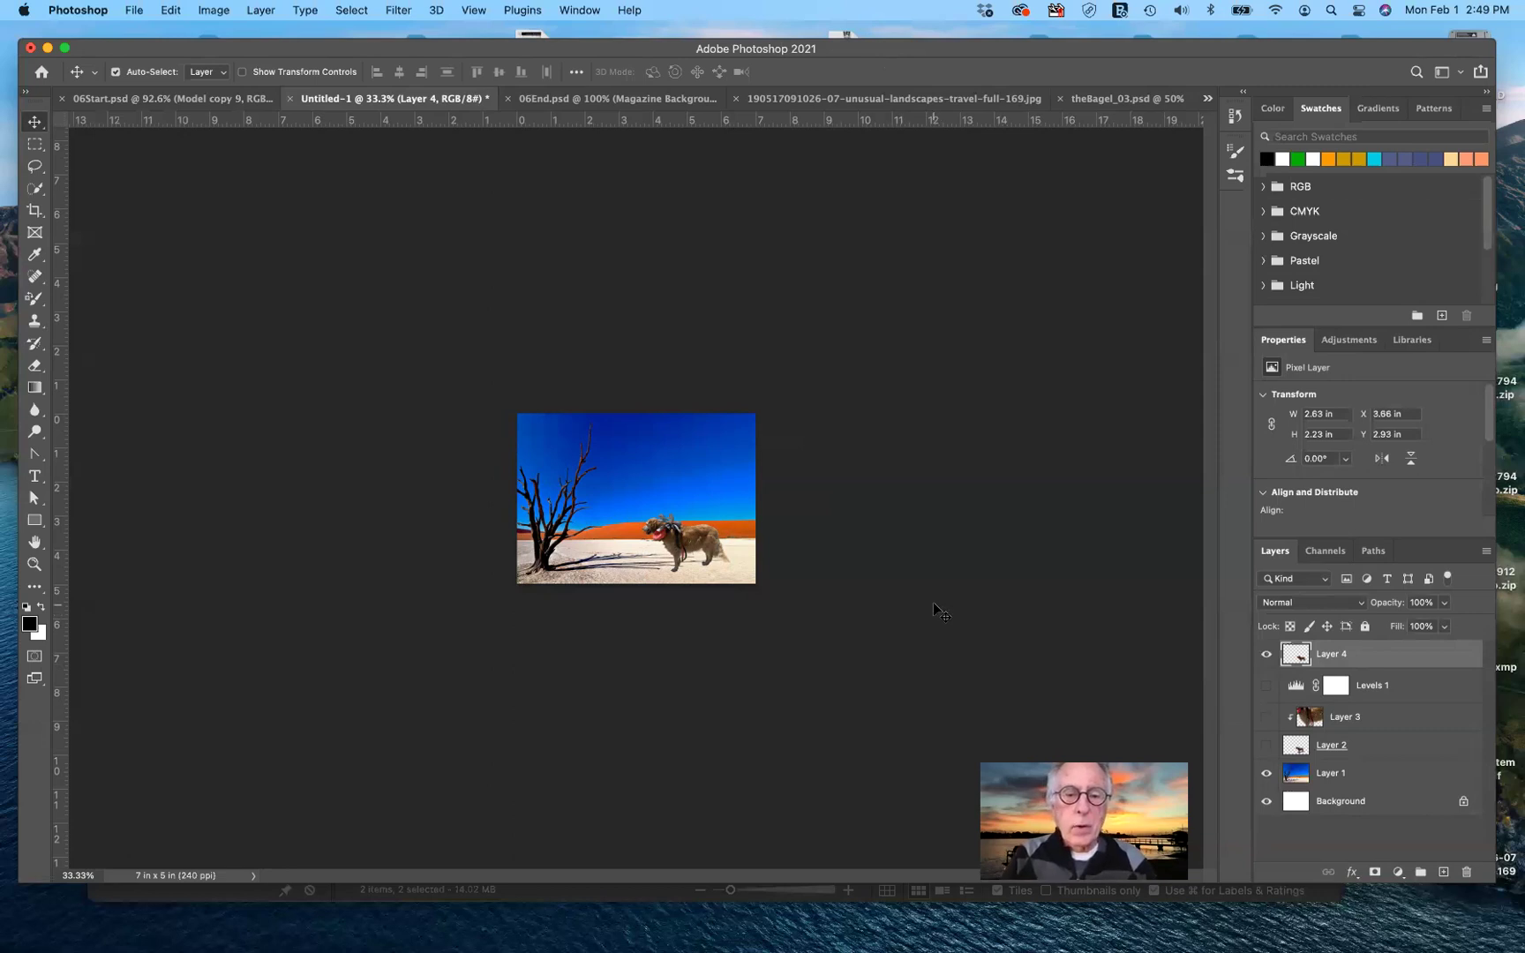
pyautogui.press('super+0')
pyautogui.press('super+plus')
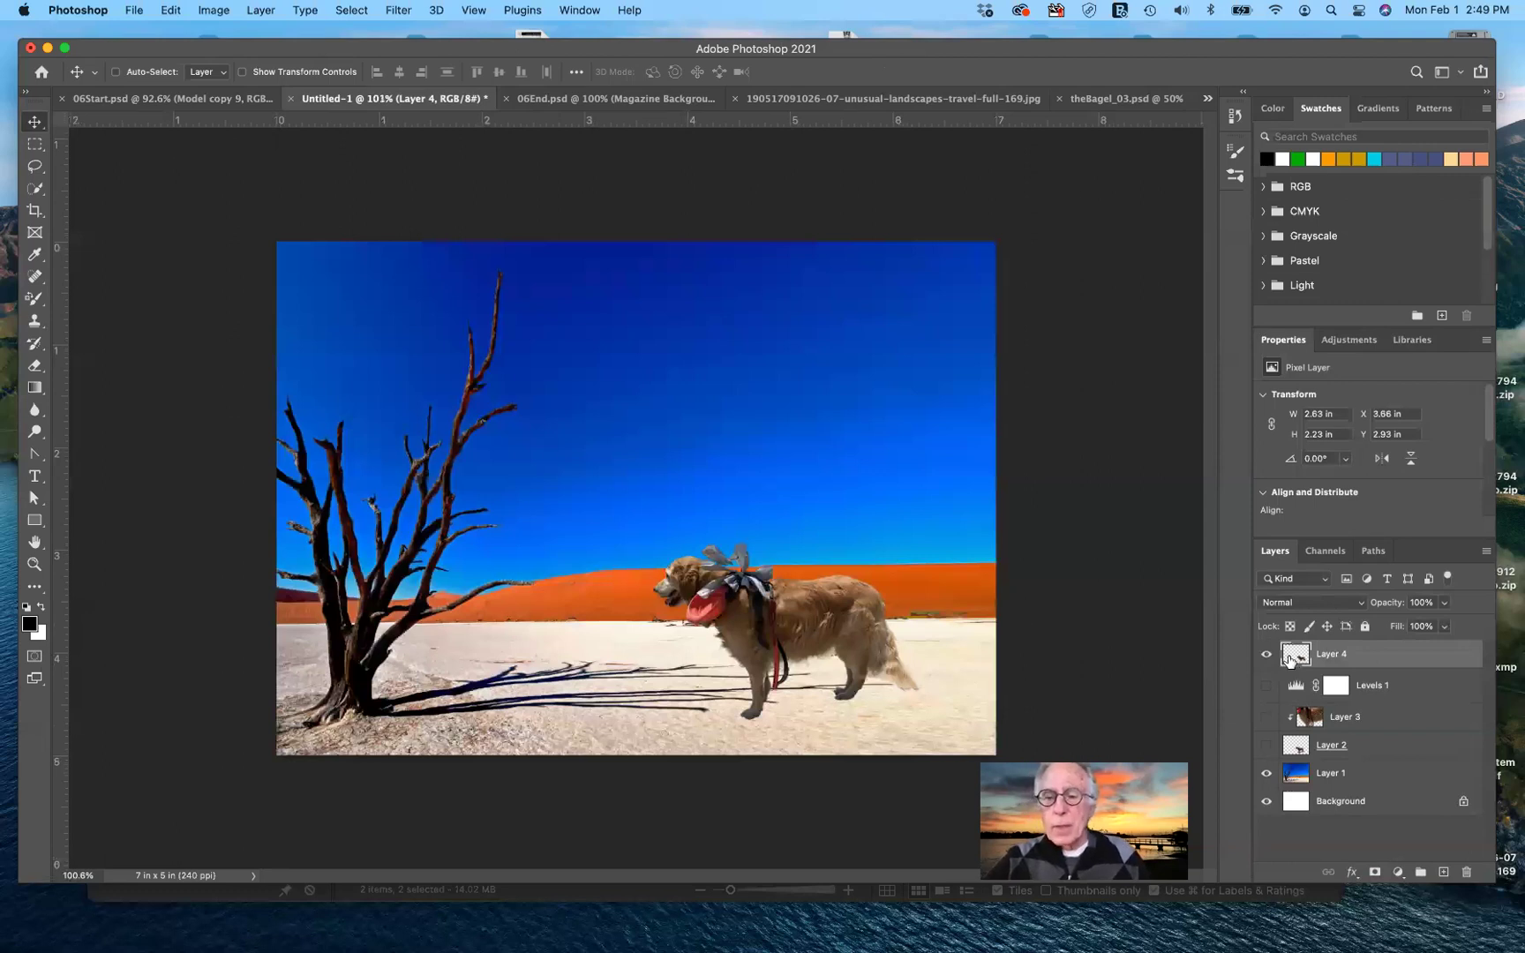
# - Create a black-filled silhouette from a duplicate of Layer 4 and place it beneath the dog layer
pyautogui.press('super+j')
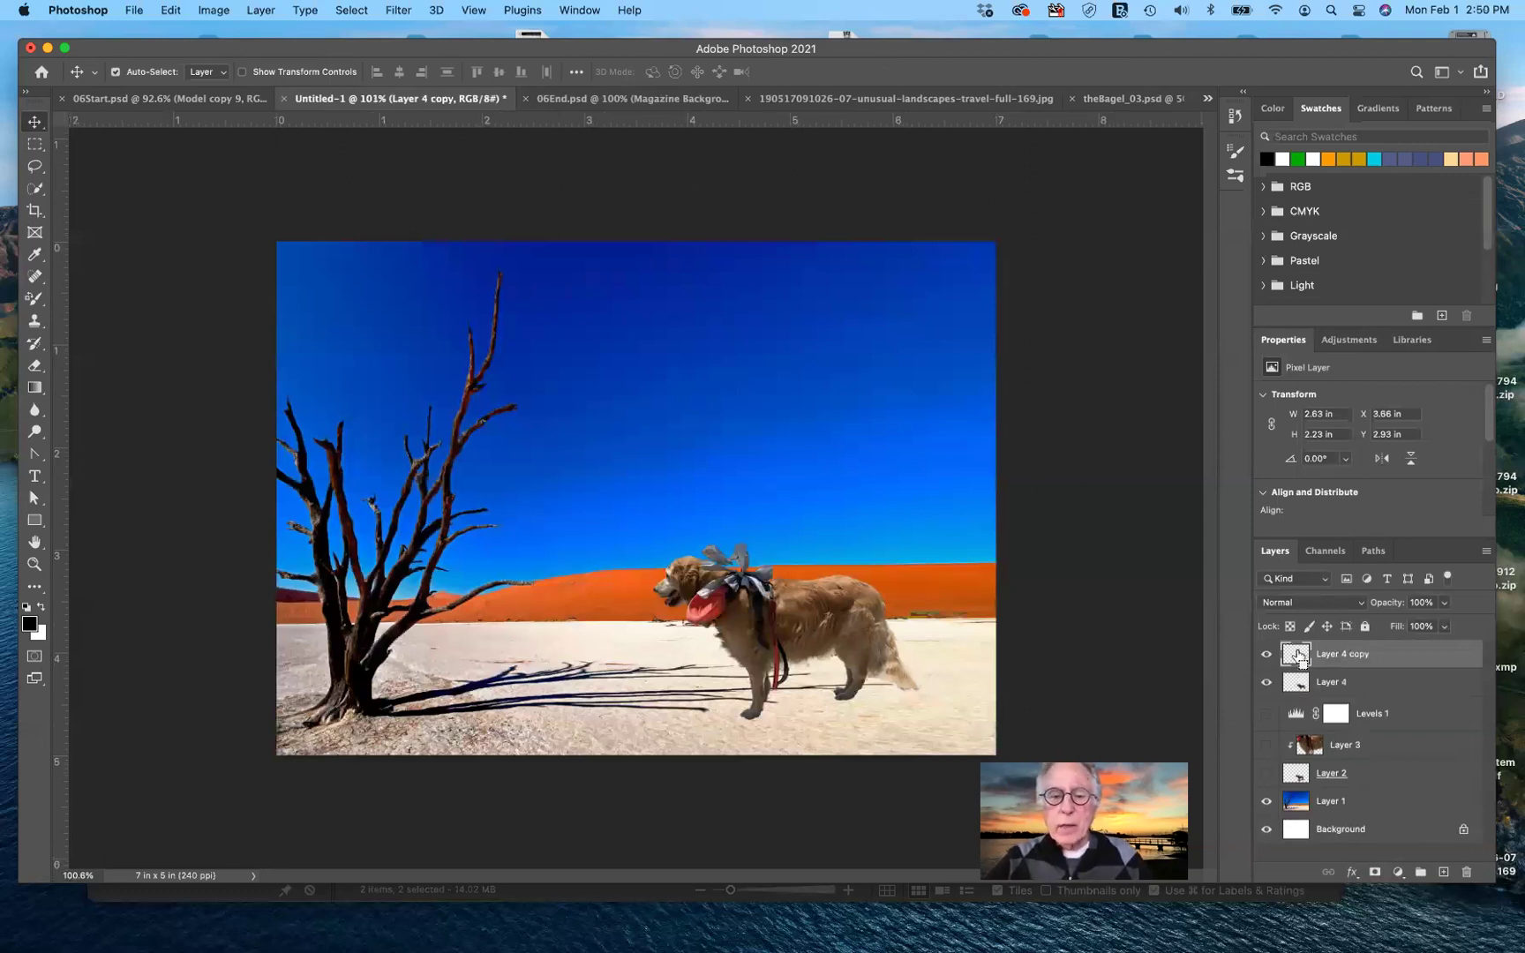
pyautogui.keyDown('super'); pyautogui.click(1289, 656); pyautogui.keyUp('super')
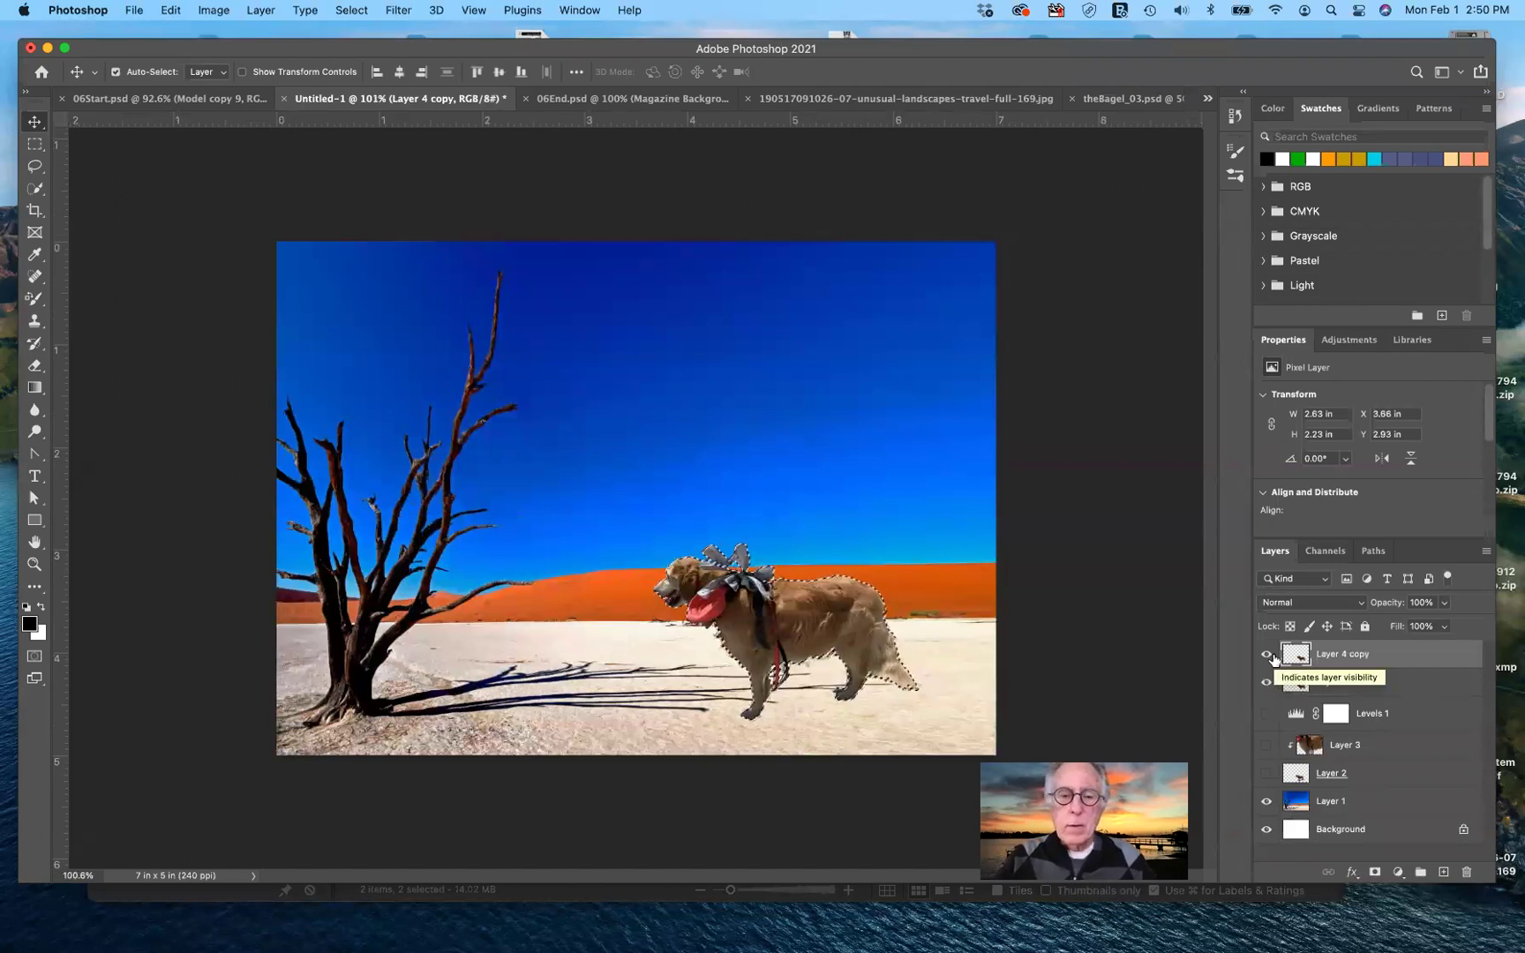
pyautogui.hotkey('alt', 'BackSpace')
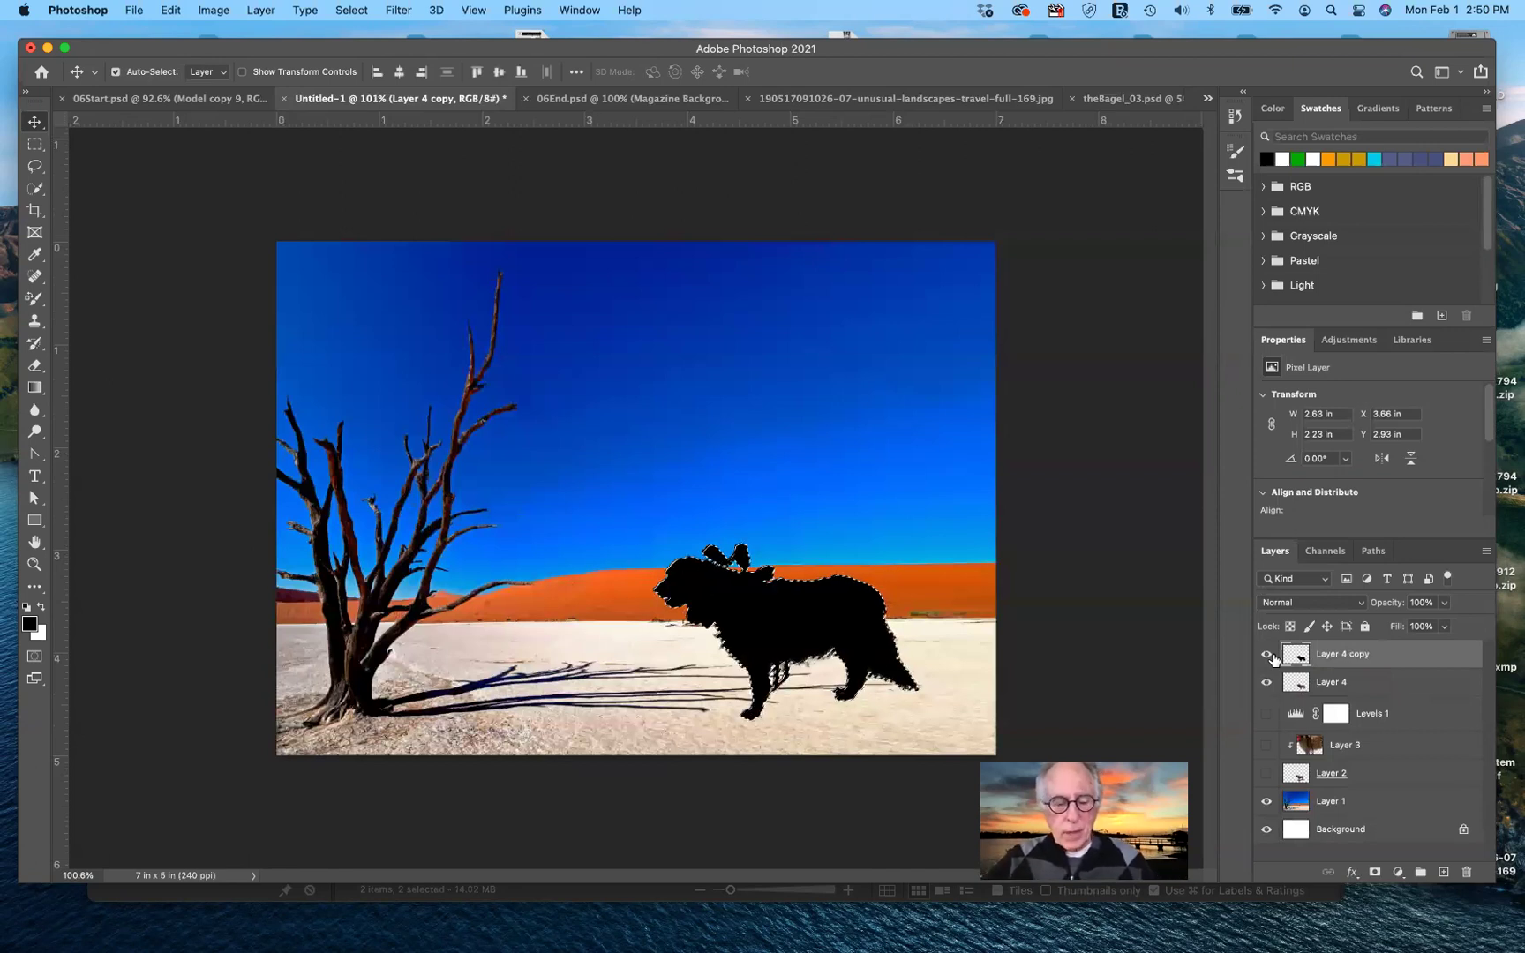
pyautogui.press('super+d')
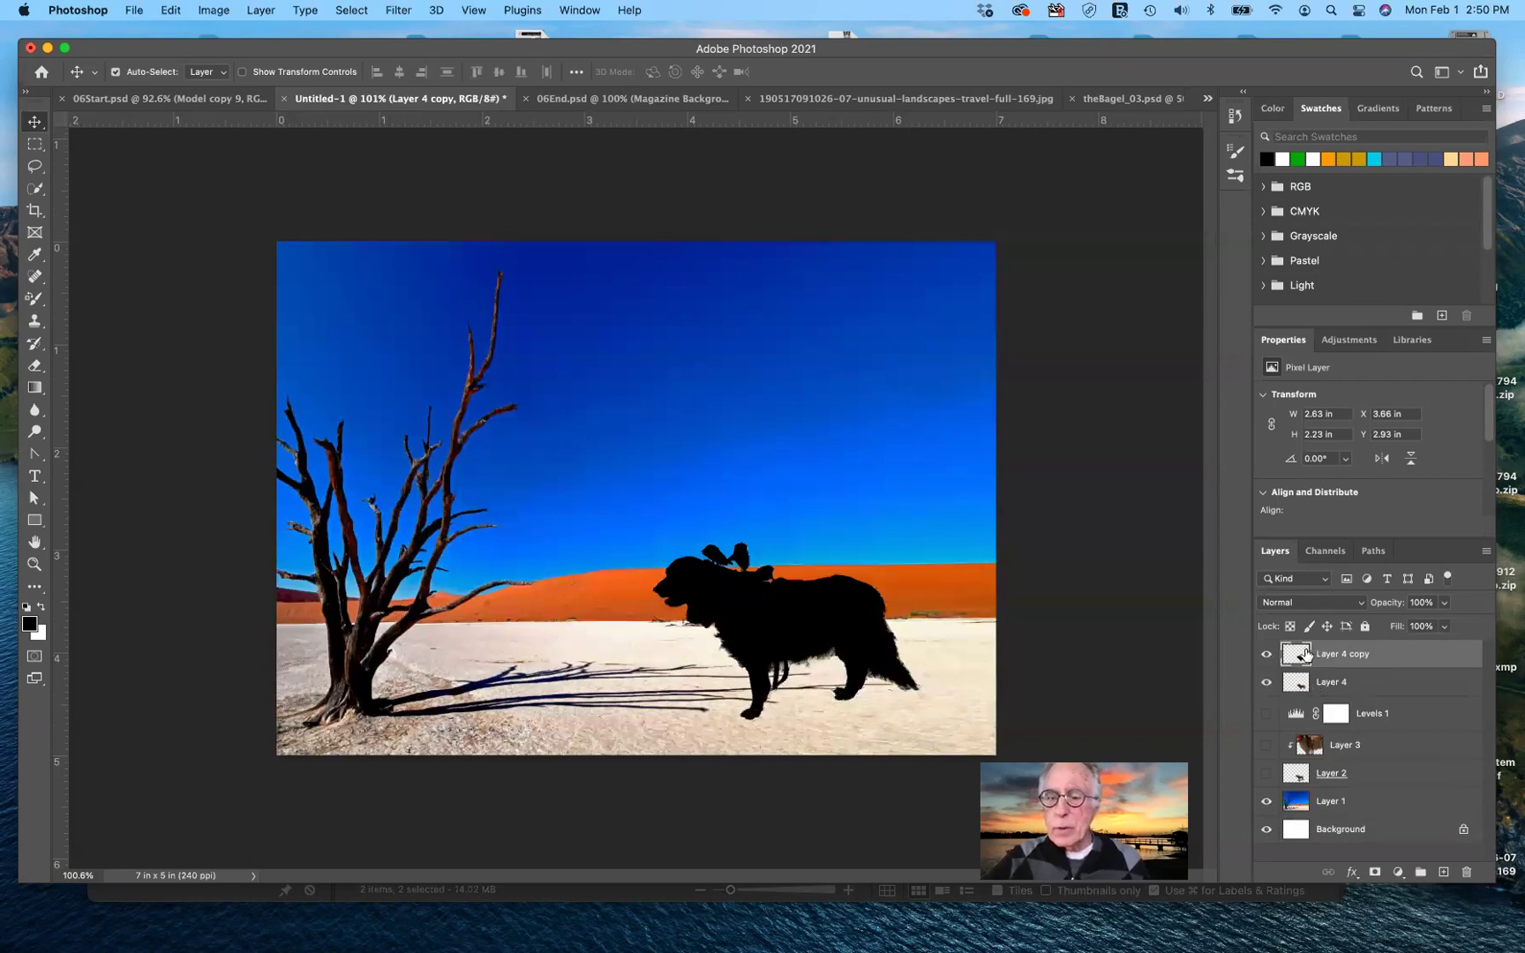
pyautogui.moveTo(1300, 656); pyautogui.dragTo(1297, 697)
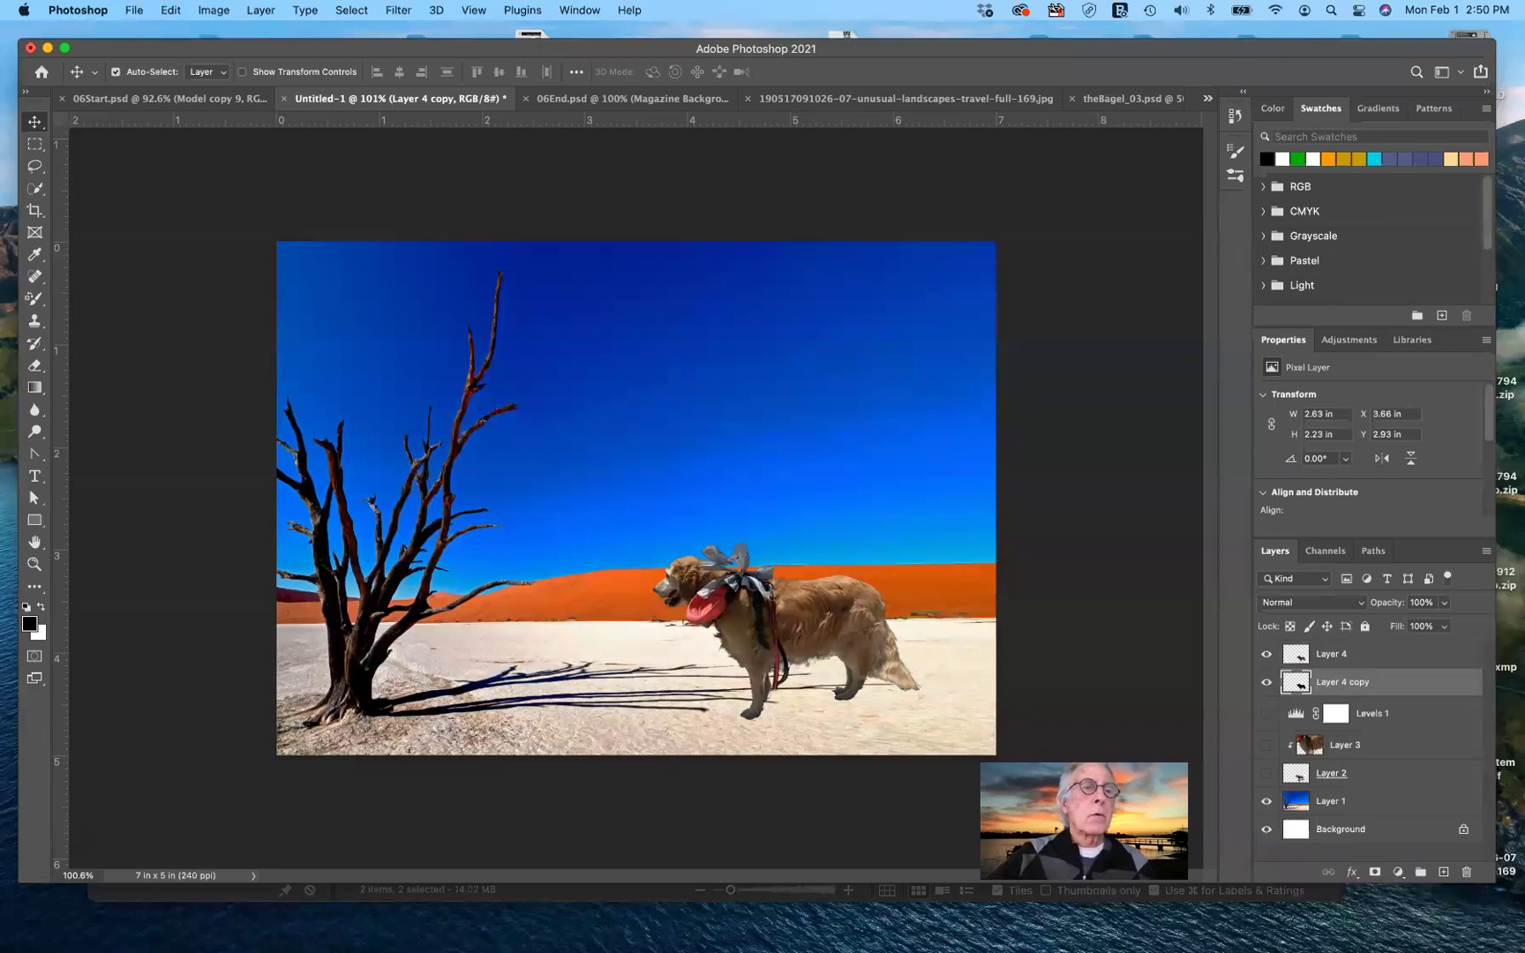
# - Distort the black silhouette on Layer 4 copy into a flat ground shadow about 2.25 x 0.49 in, slanting behind the dog's feet
pyautogui.click(171, 11)
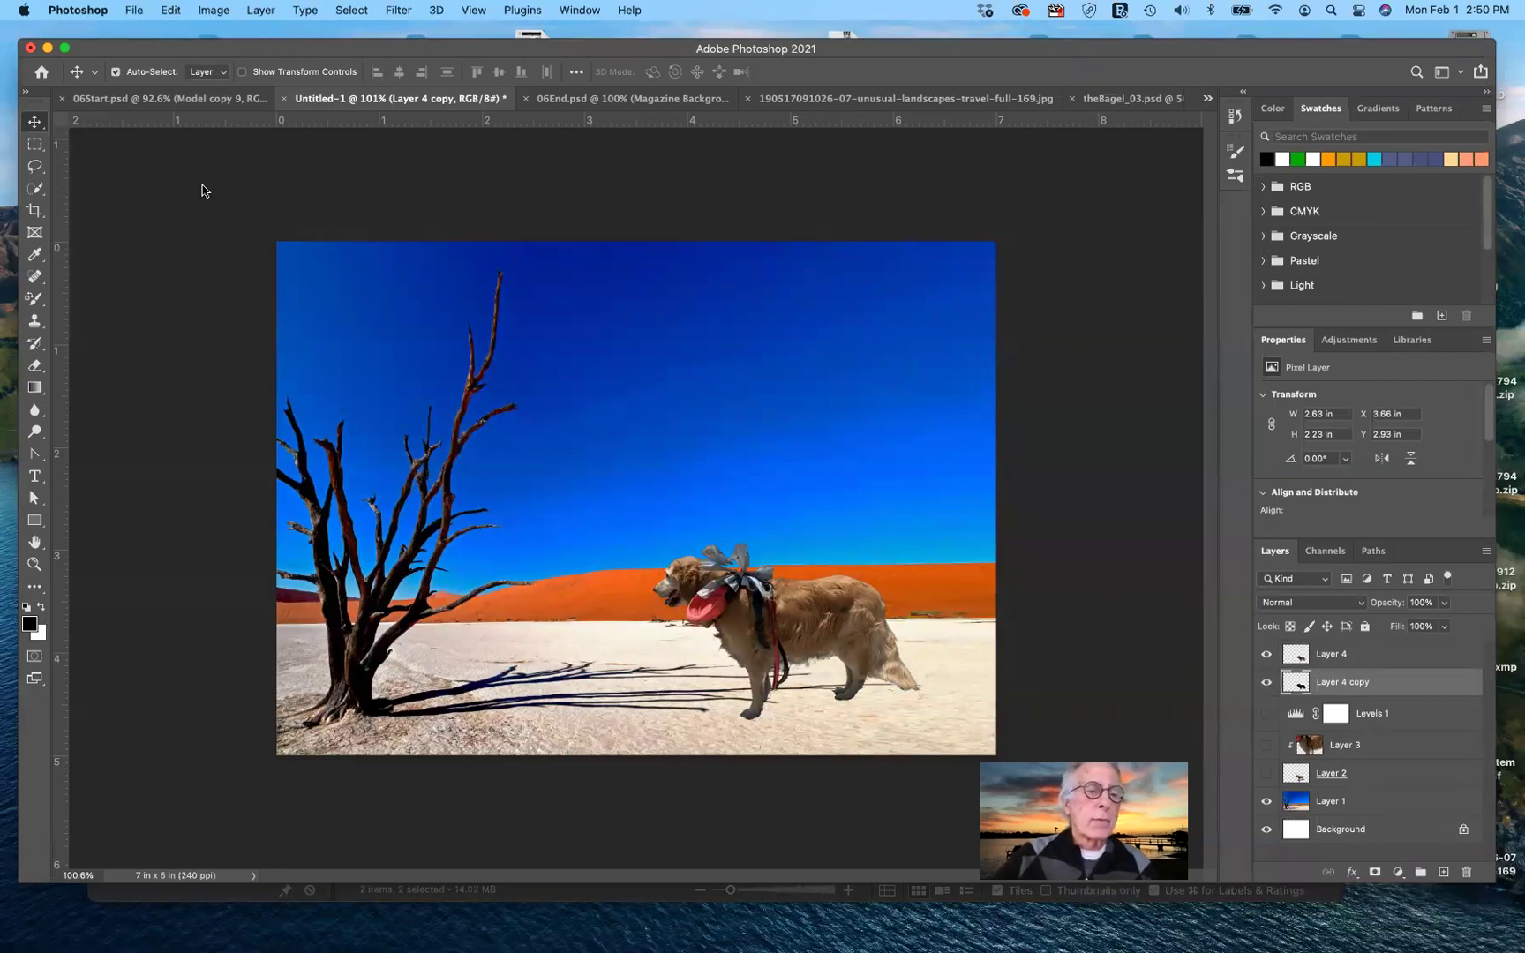
pyautogui.press('d')
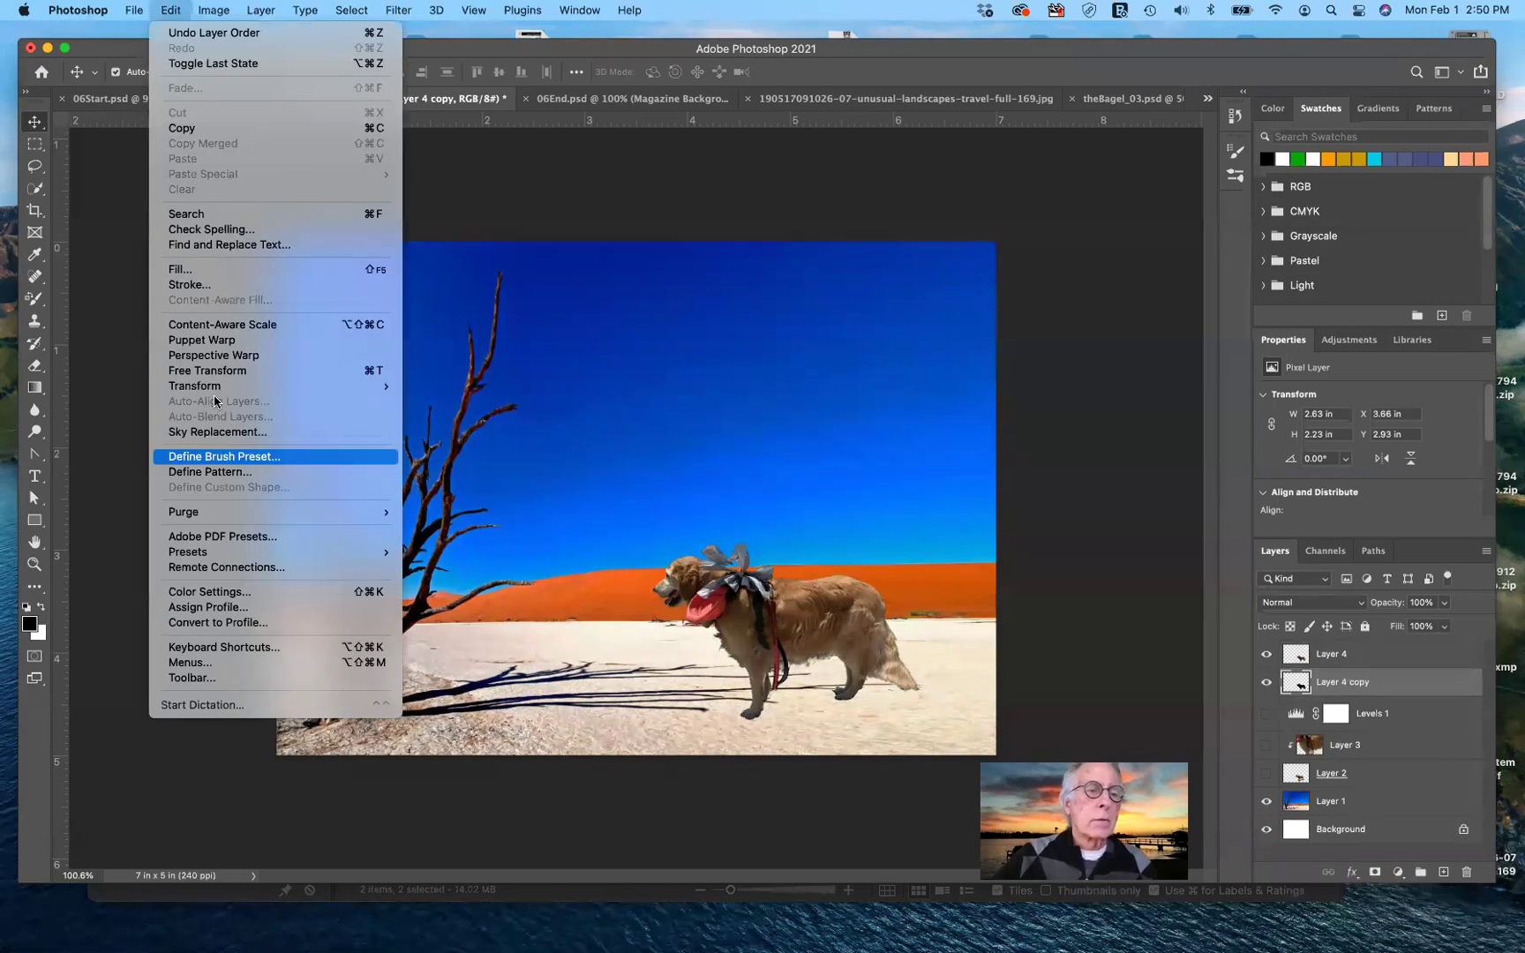
pyautogui.moveTo(216, 388)
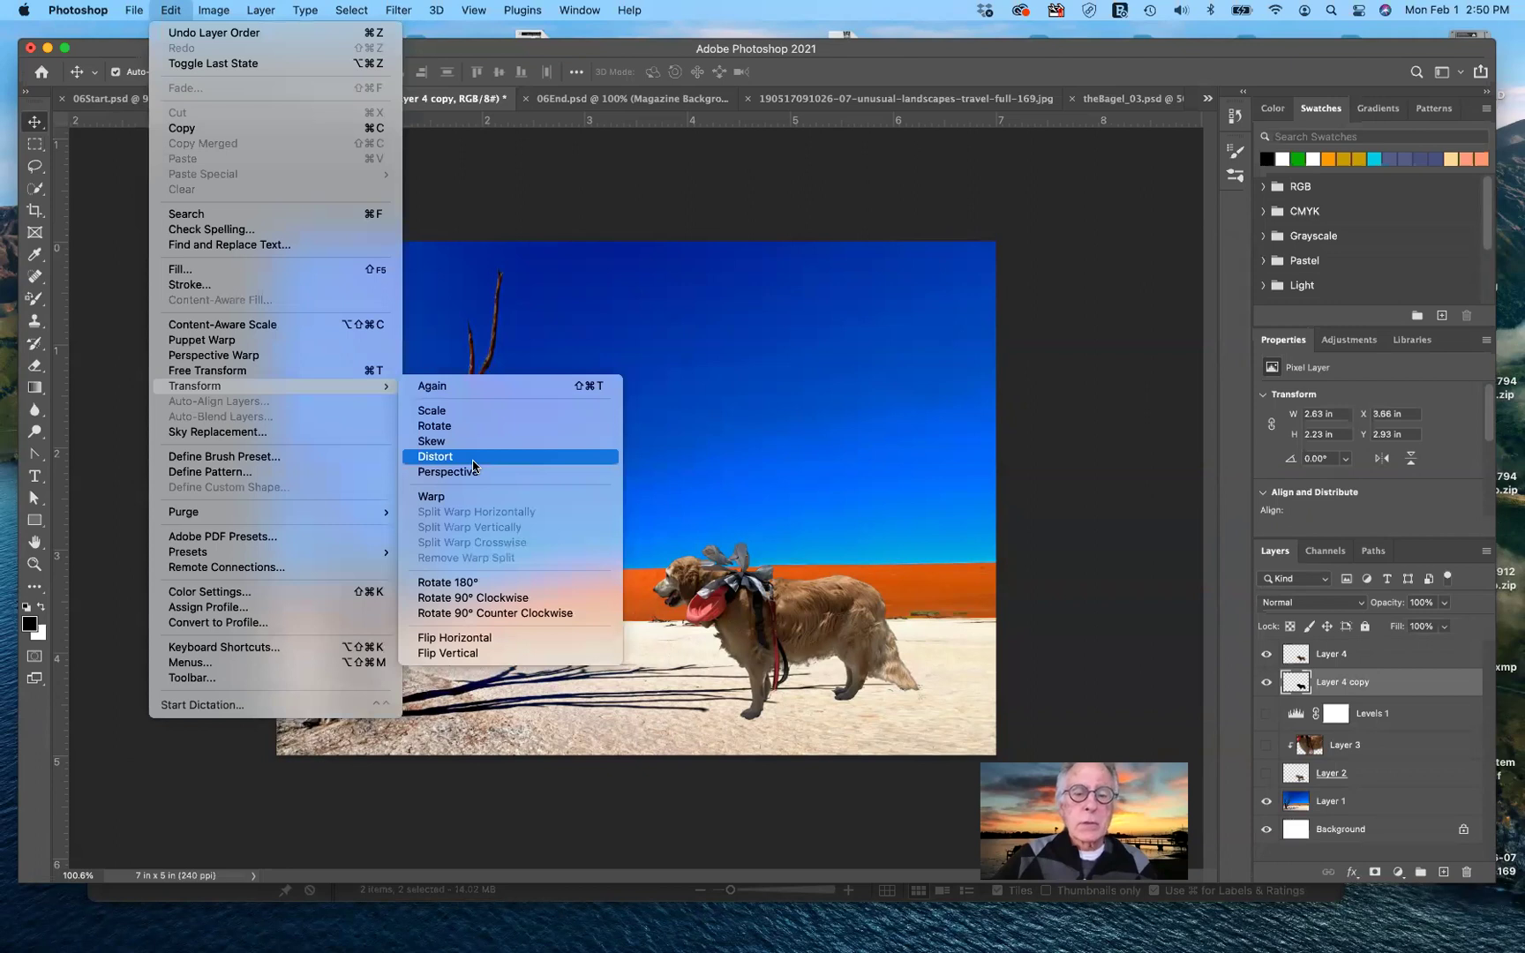
pyautogui.click(739, 624)
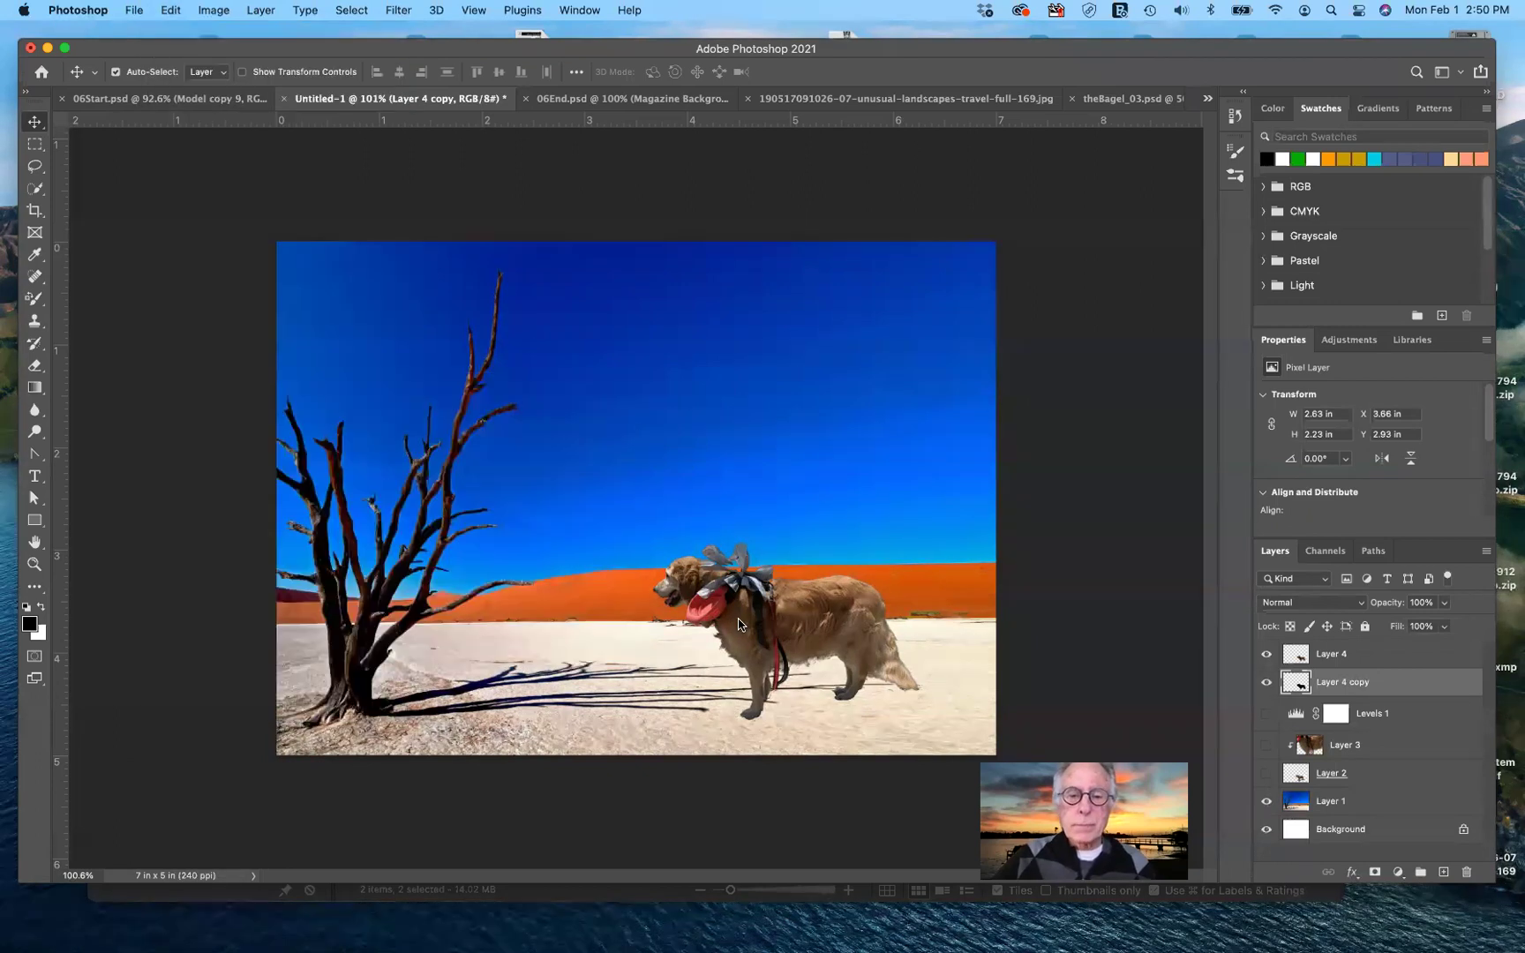
pyautogui.press('super+t')
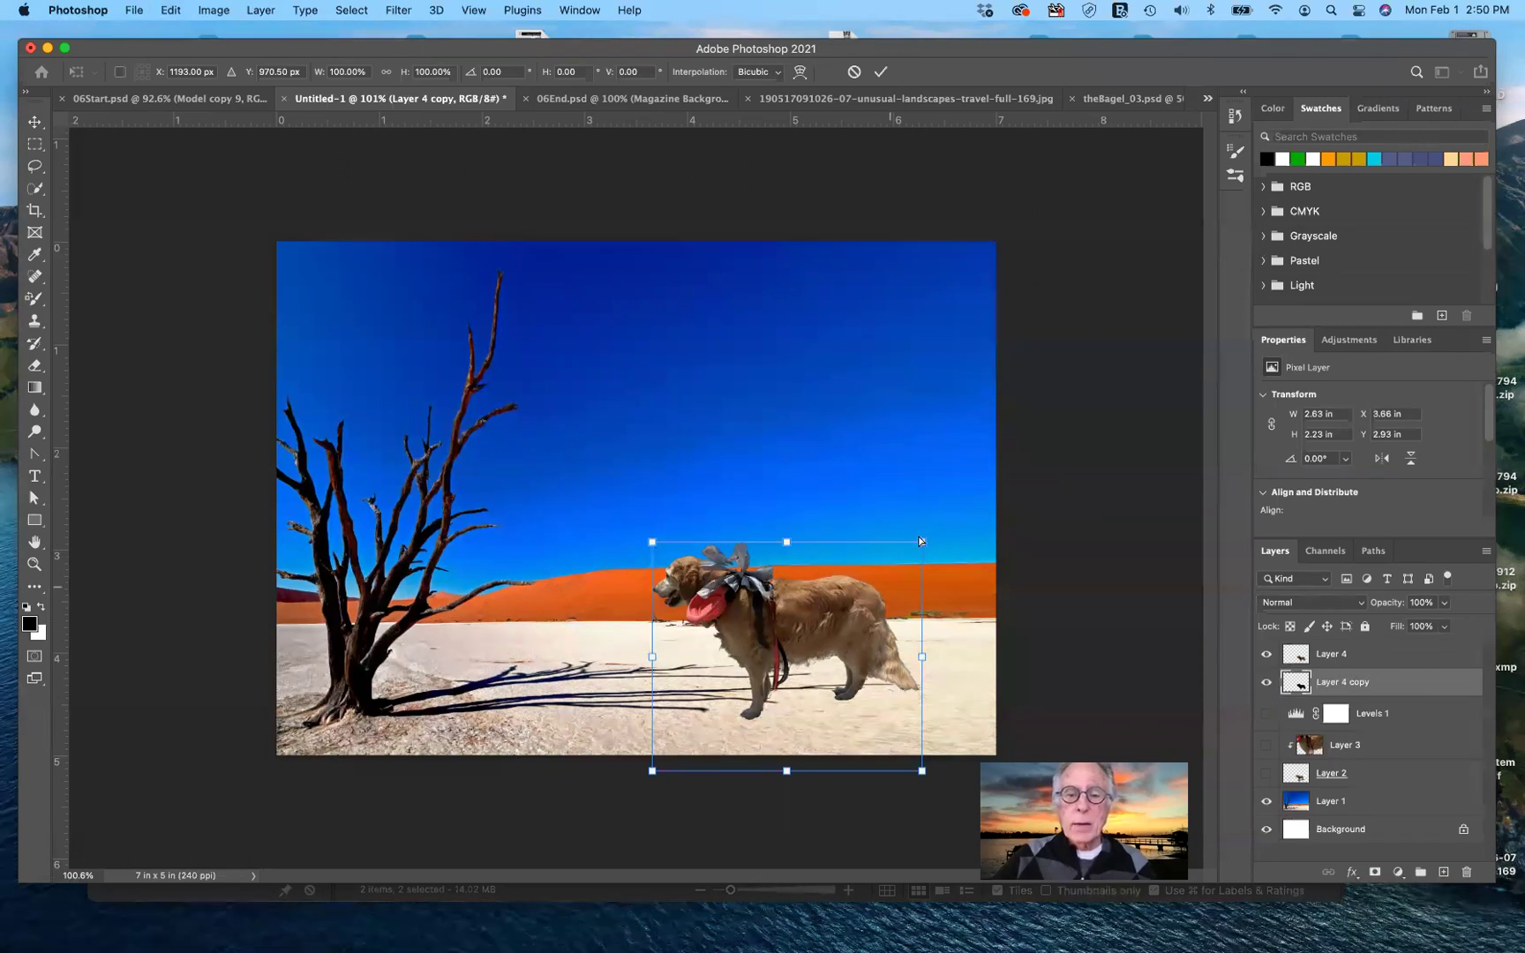
pyautogui.moveTo(919, 638); pyautogui.dragTo(917, 730)
pyautogui.moveTo(647, 672); pyautogui.dragTo(898, 724)
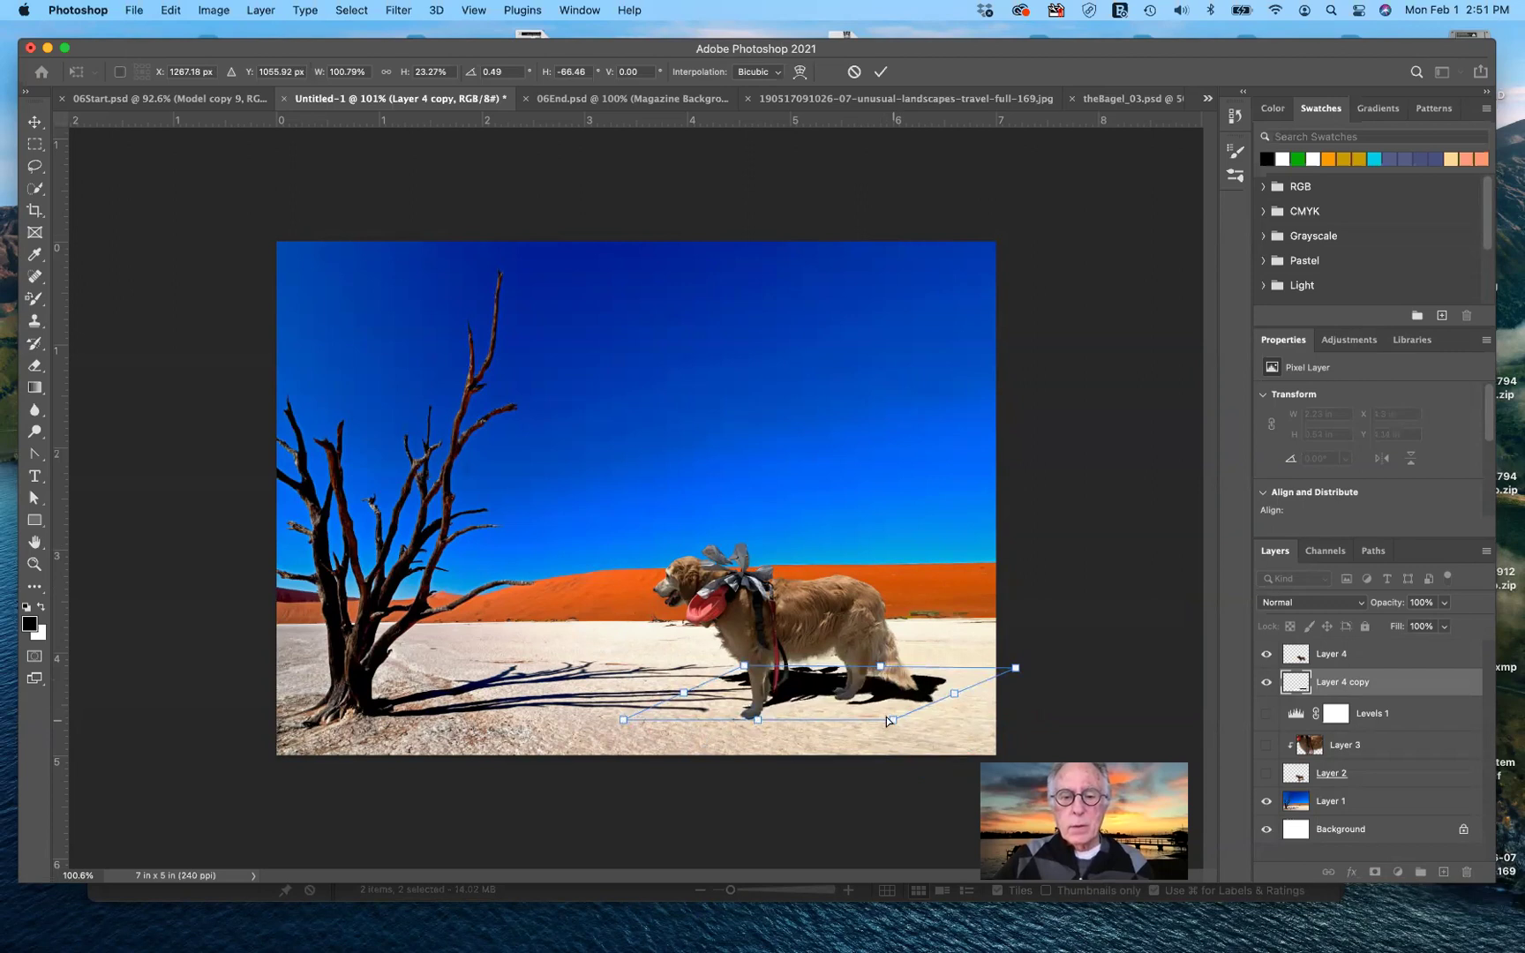
pyautogui.moveTo(881, 716); pyautogui.dragTo(870, 712)
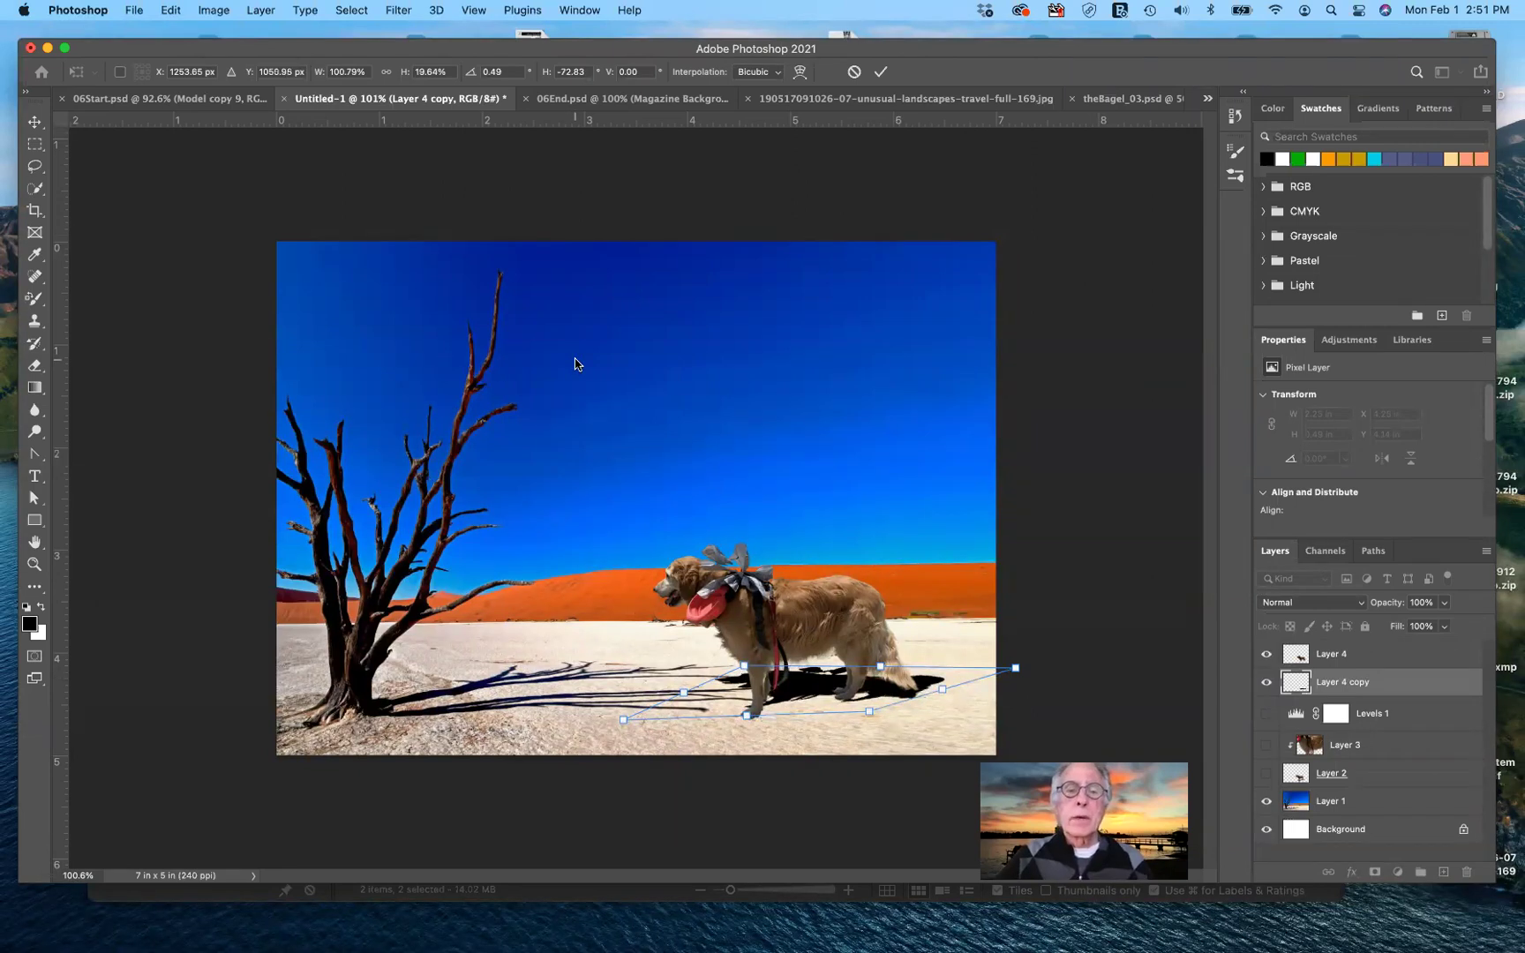
pyautogui.press('Return')
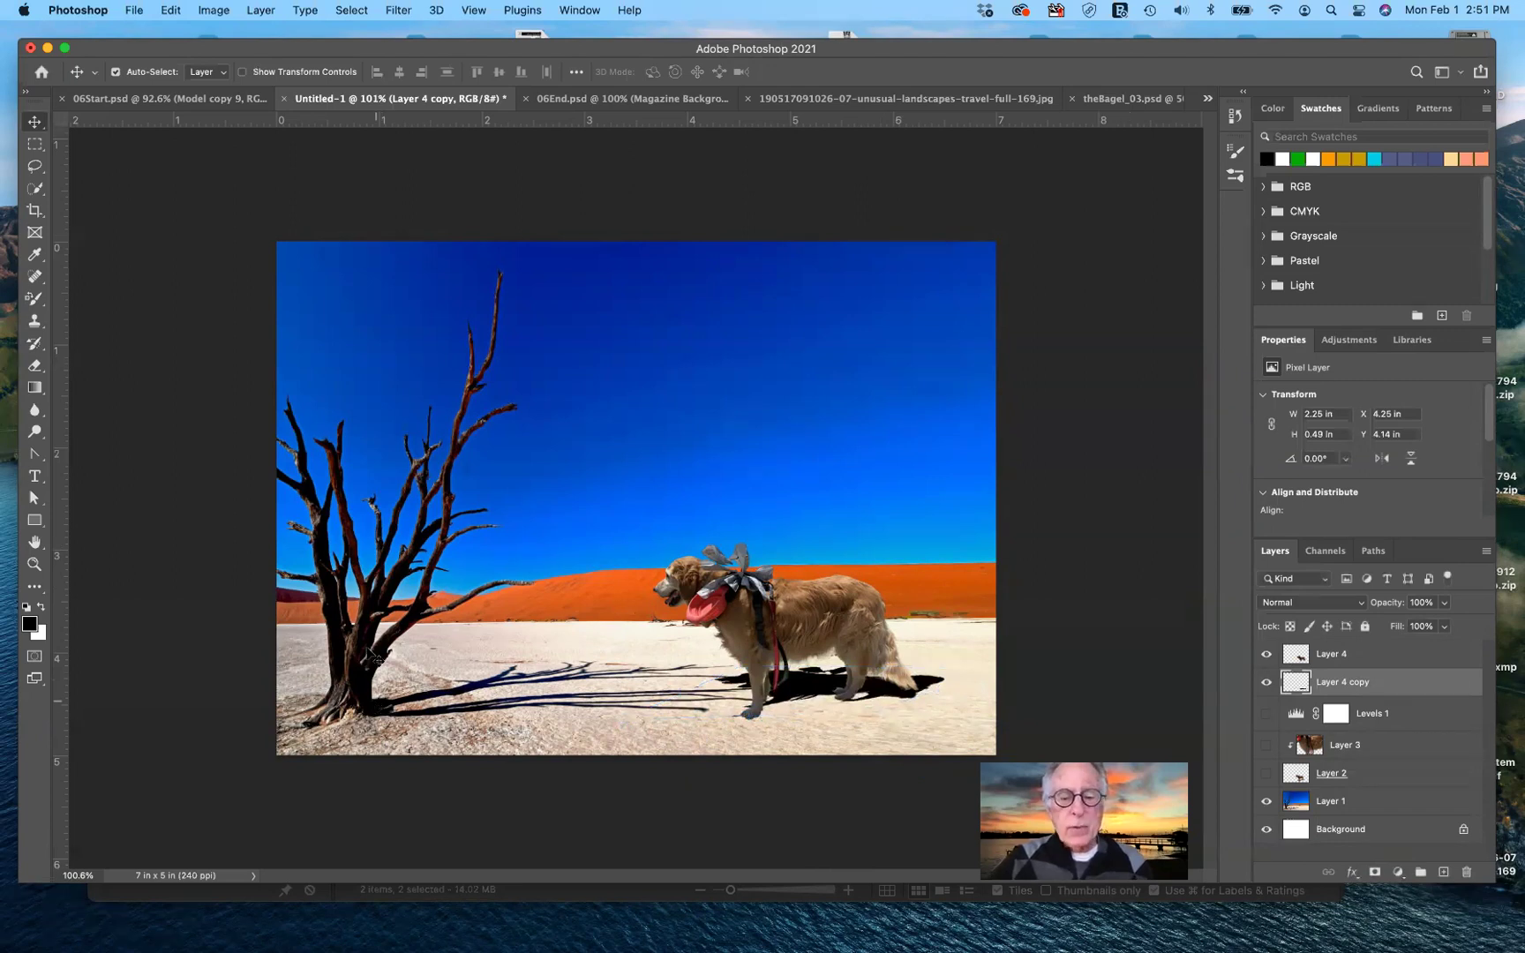
# - Lower the opacity of the dog's shadow on Layer 4 copy to 83%
pyautogui.click(1444, 603)
pyautogui.moveTo(1447, 624); pyautogui.dragTo(1428, 626)
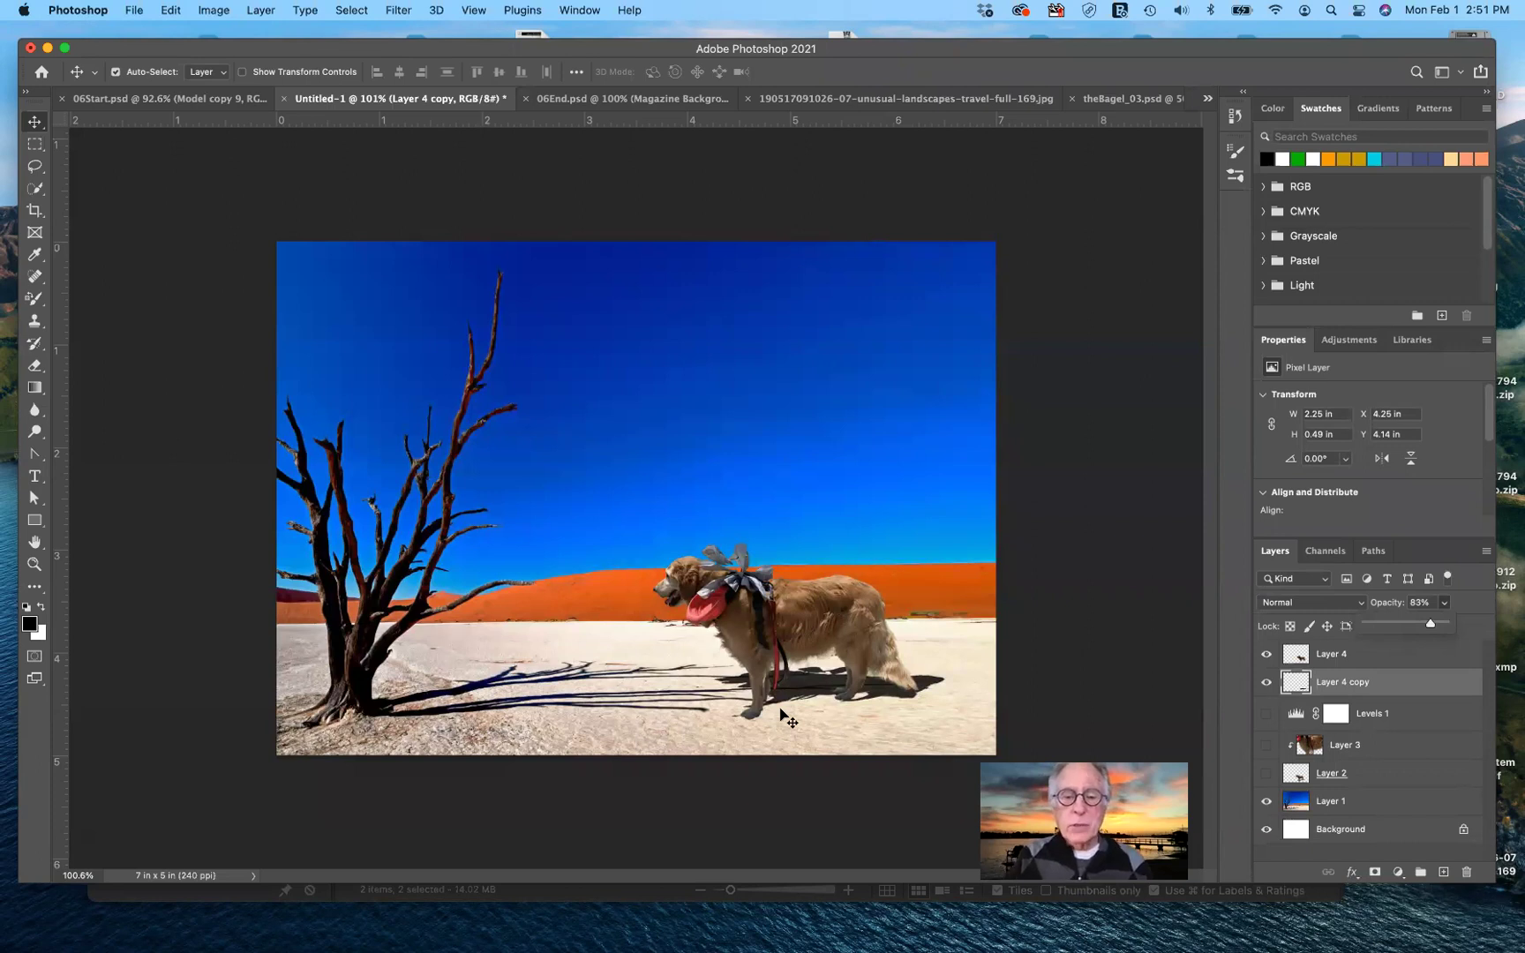
pyautogui.scroll(3, 781, 713)
pyautogui.scroll(-1, 781, 713)
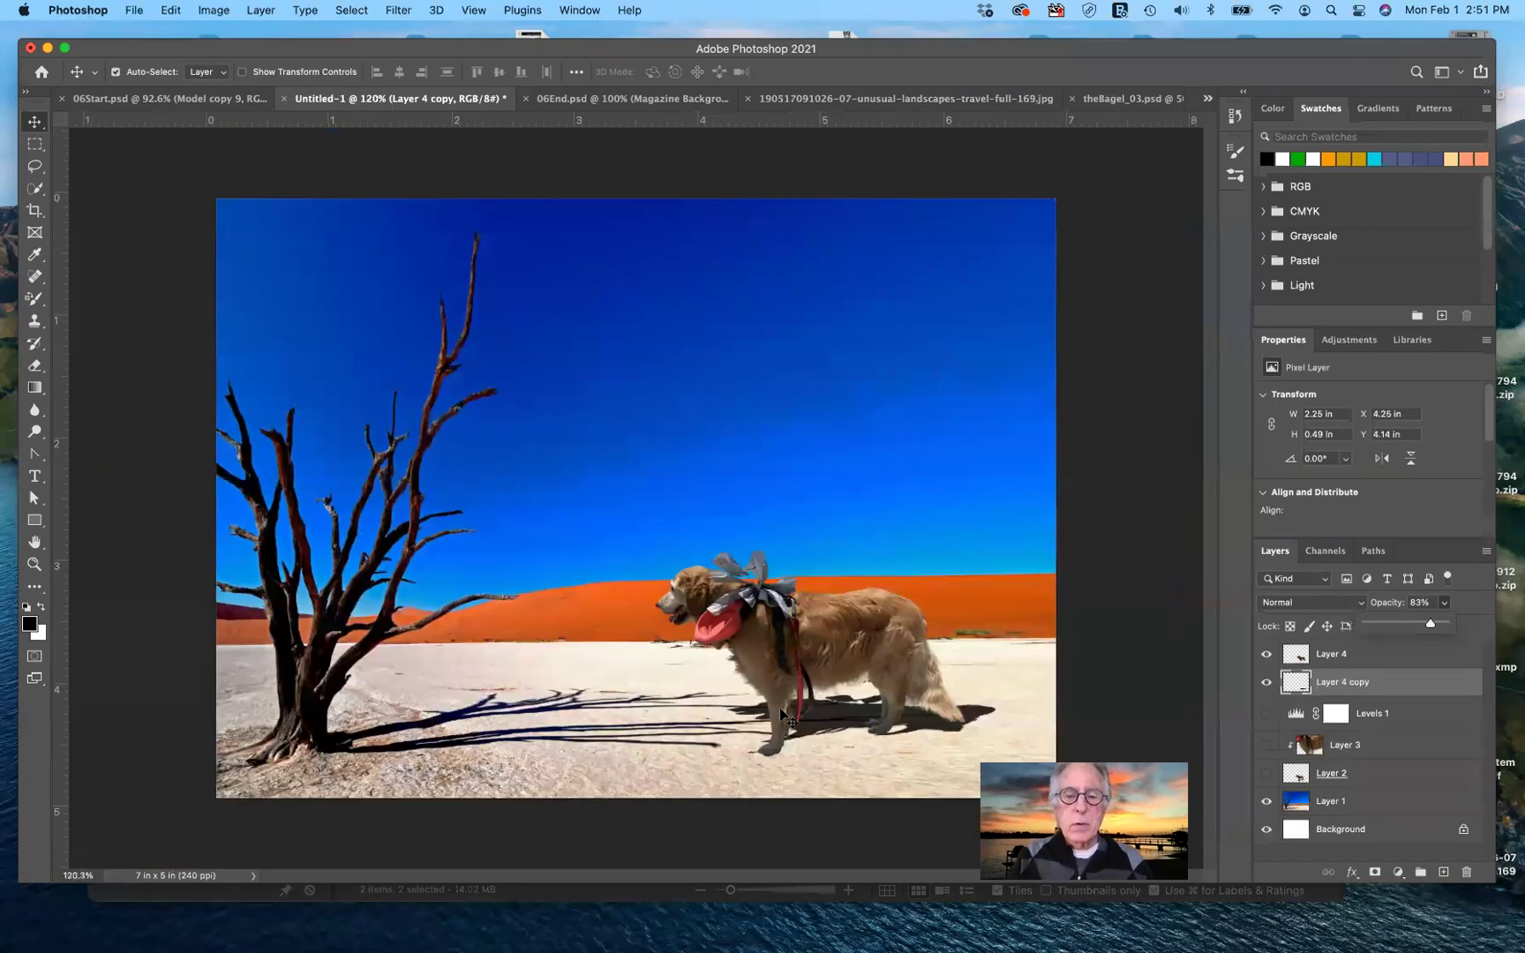
pyautogui.scroll(-2, 781, 713)
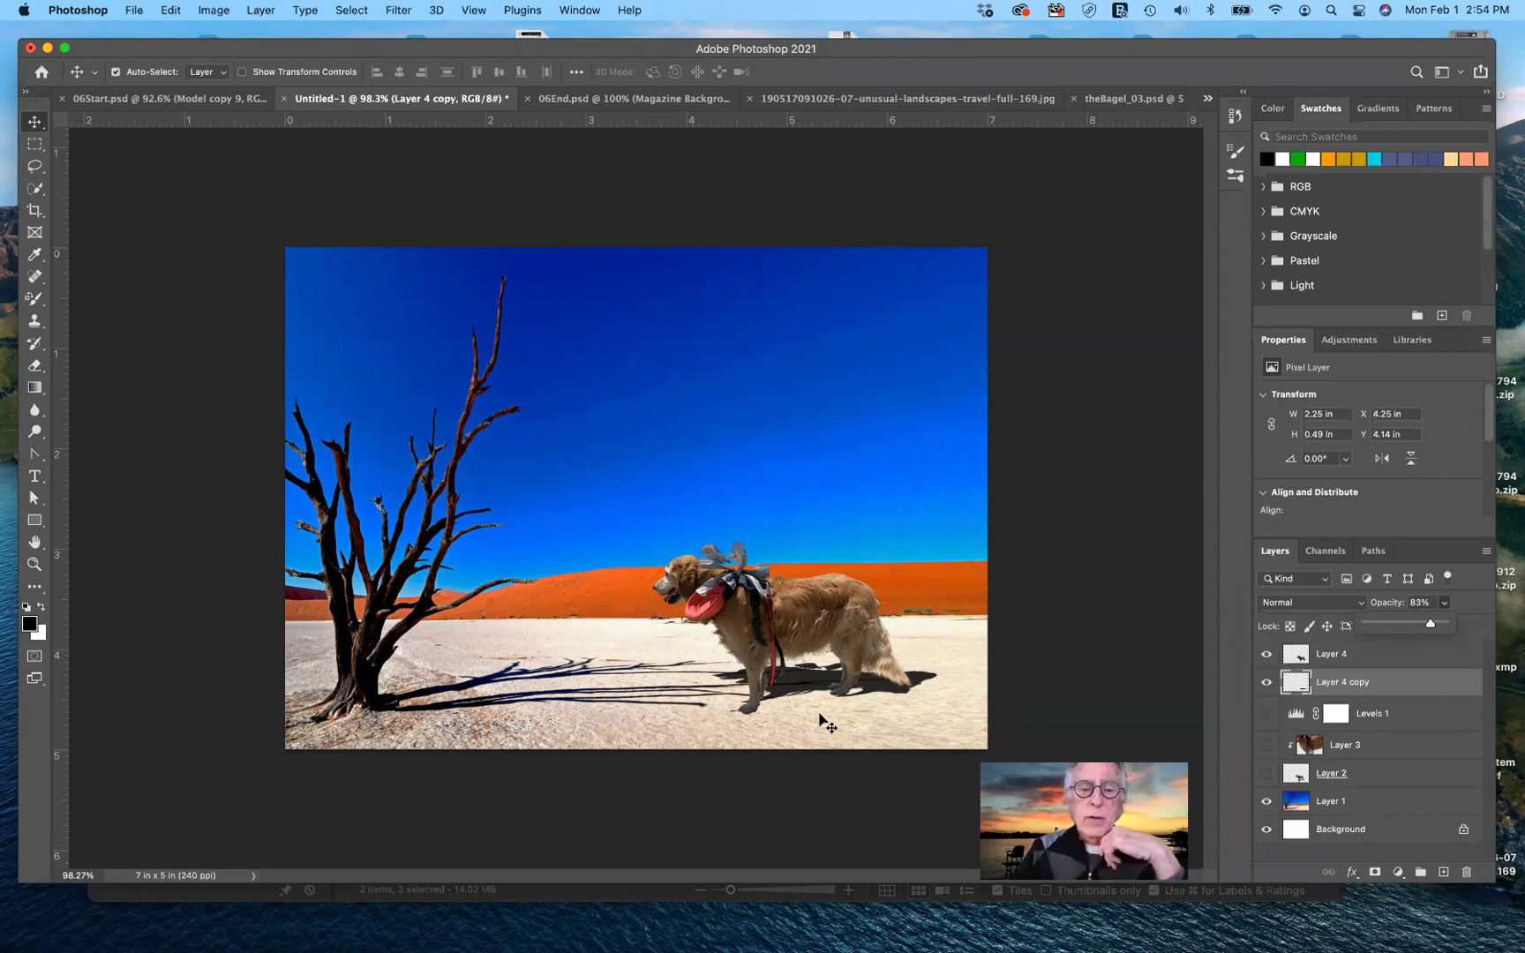
# - Touch up the dog's shadow on Layer 4 copy near the front paw with a small black brush, and enlarge the brush to 15 px
pyautogui.press('super+equal')
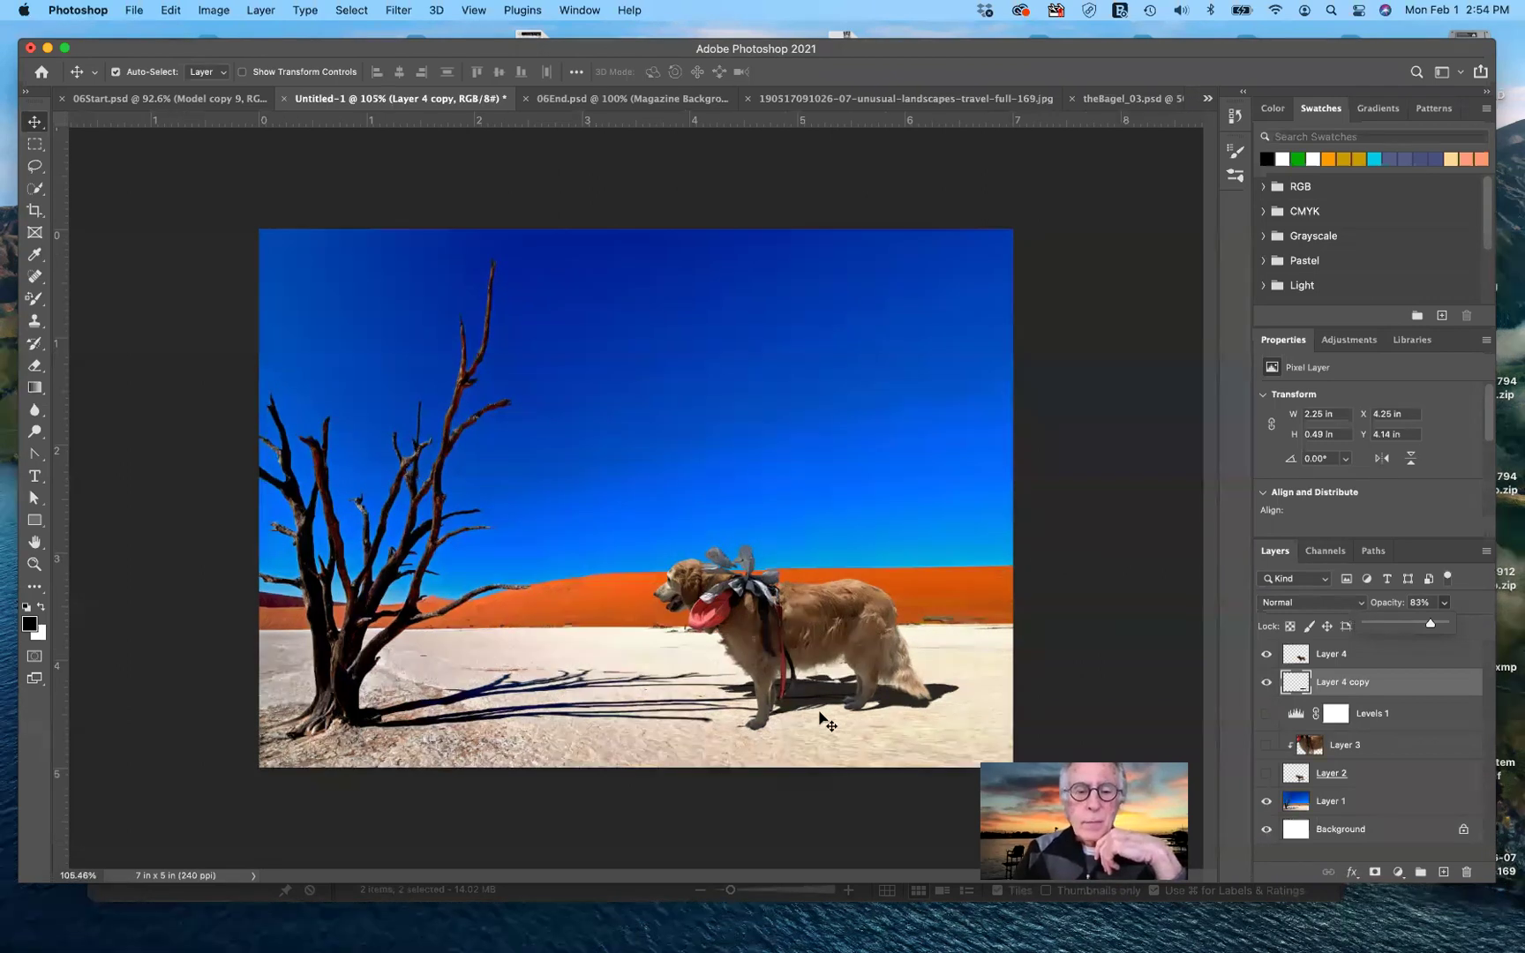
pyautogui.press('super+equal')
pyautogui.scroll(-2, 818, 711)
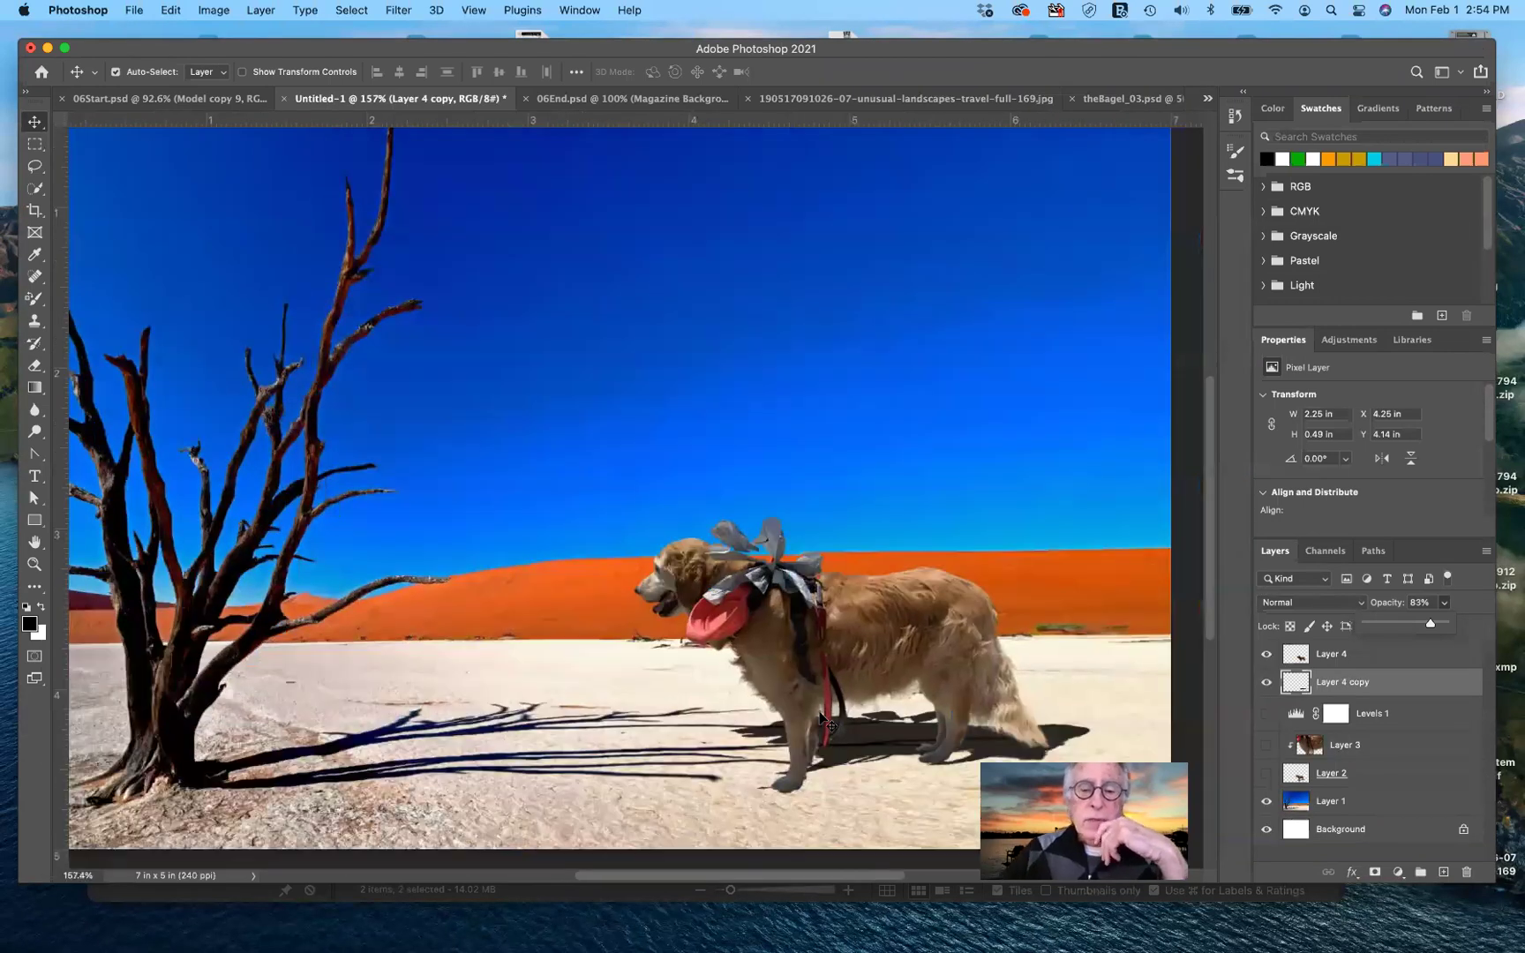
pyautogui.scroll(-4, 827, 724)
pyautogui.hscroll(4, 827, 724)
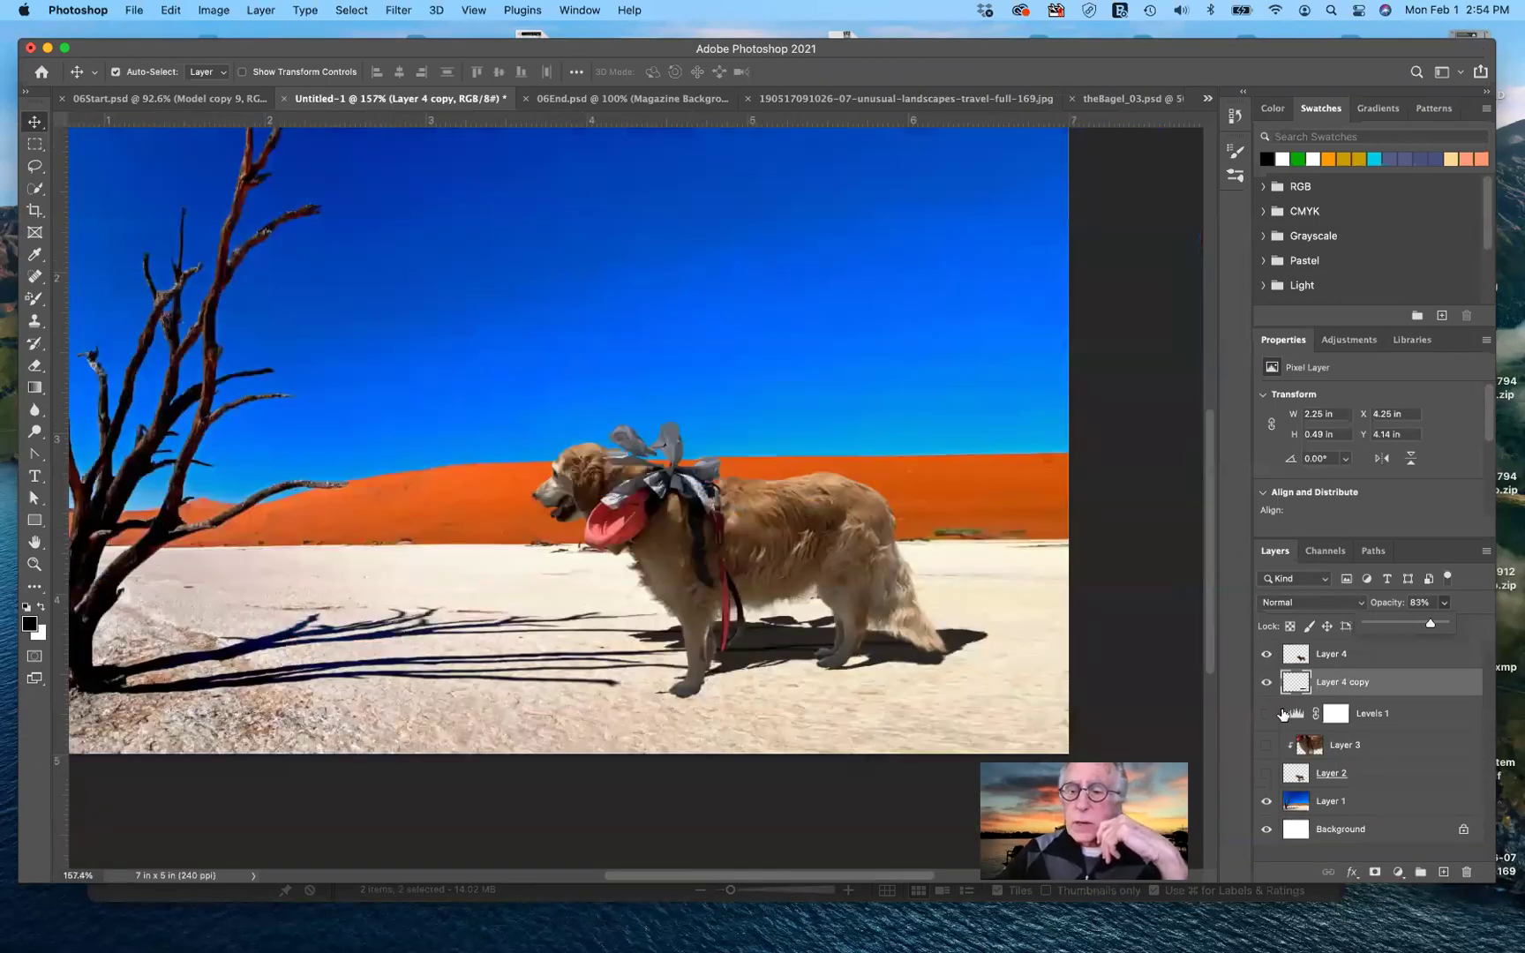
pyautogui.click(1298, 685)
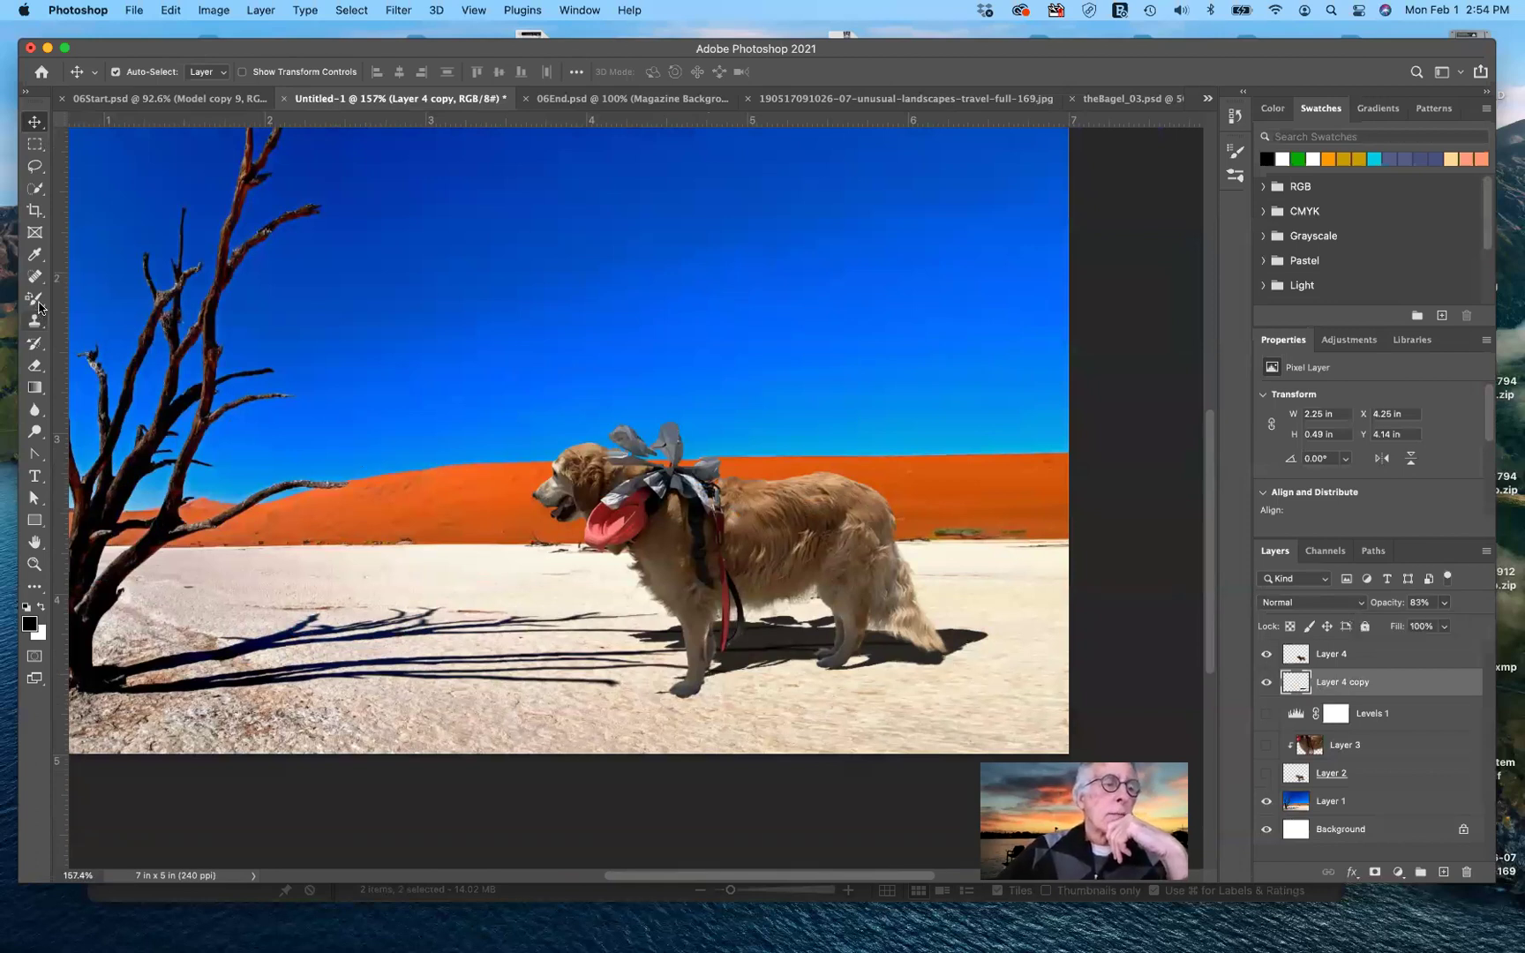
pyautogui.moveTo(36, 301); pyautogui.dragTo(76, 303)
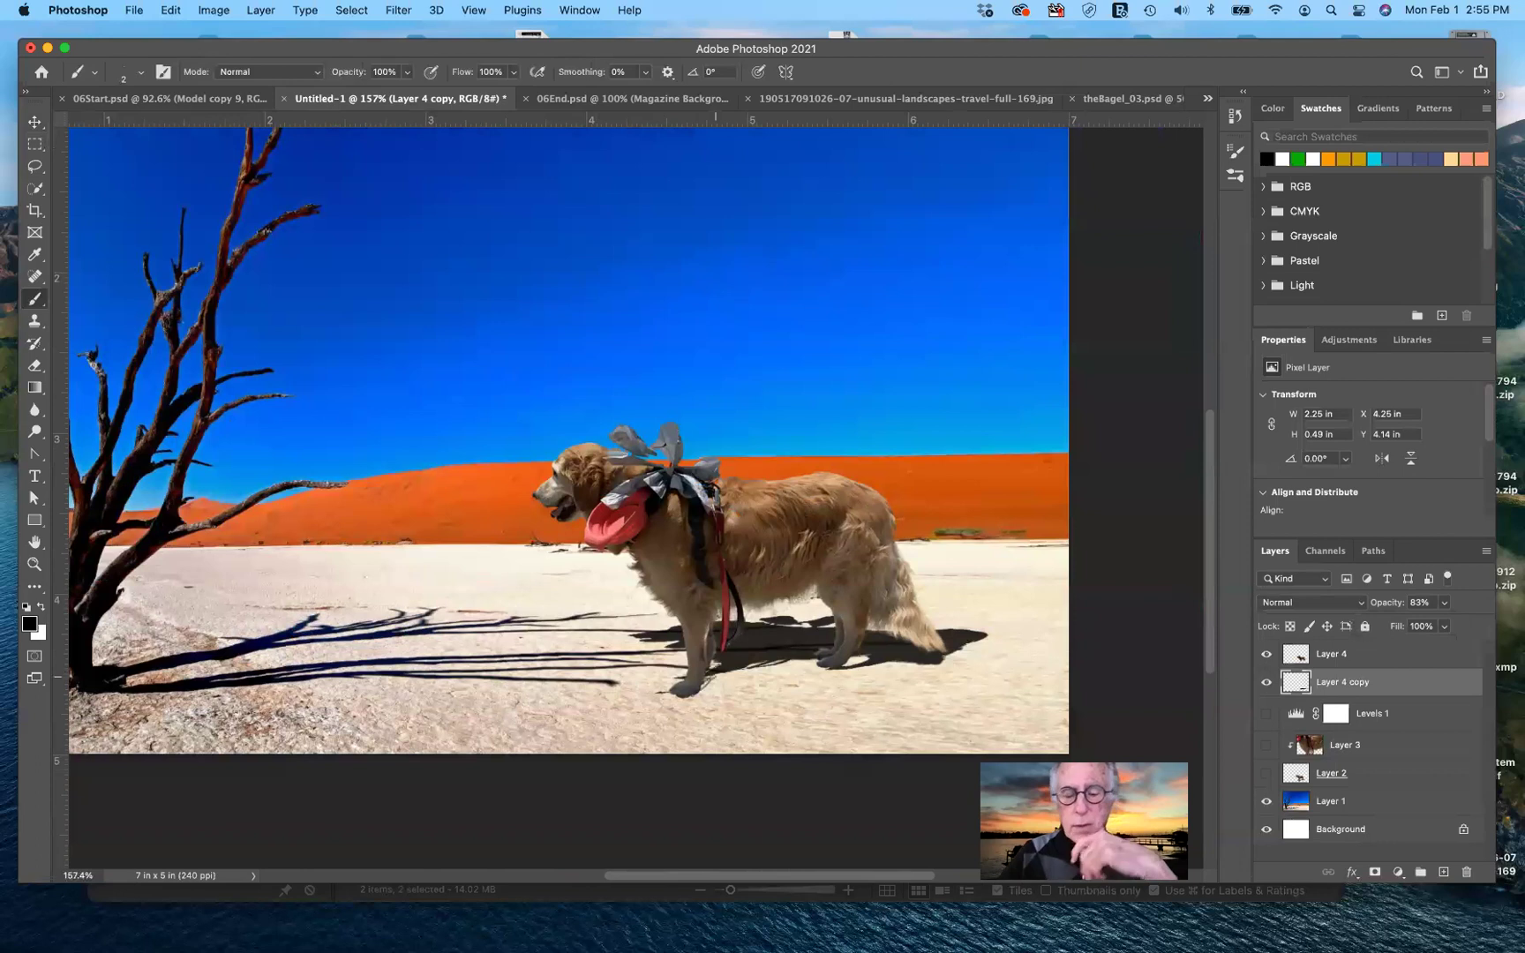
pyautogui.press(']')
pyautogui.press(']')
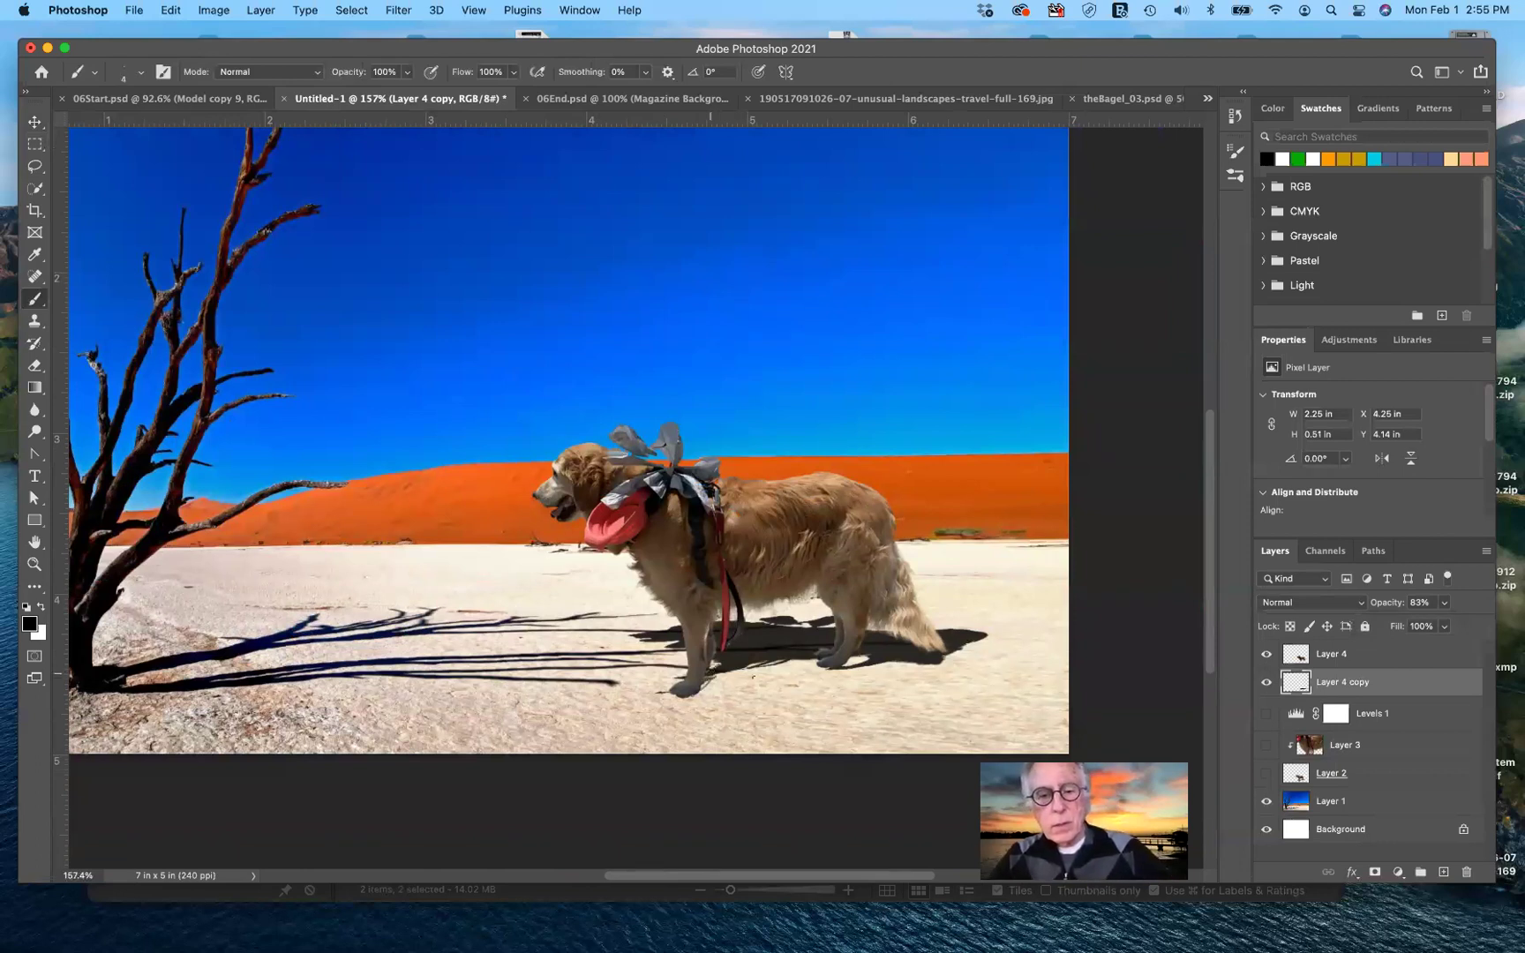
pyautogui.press(']')
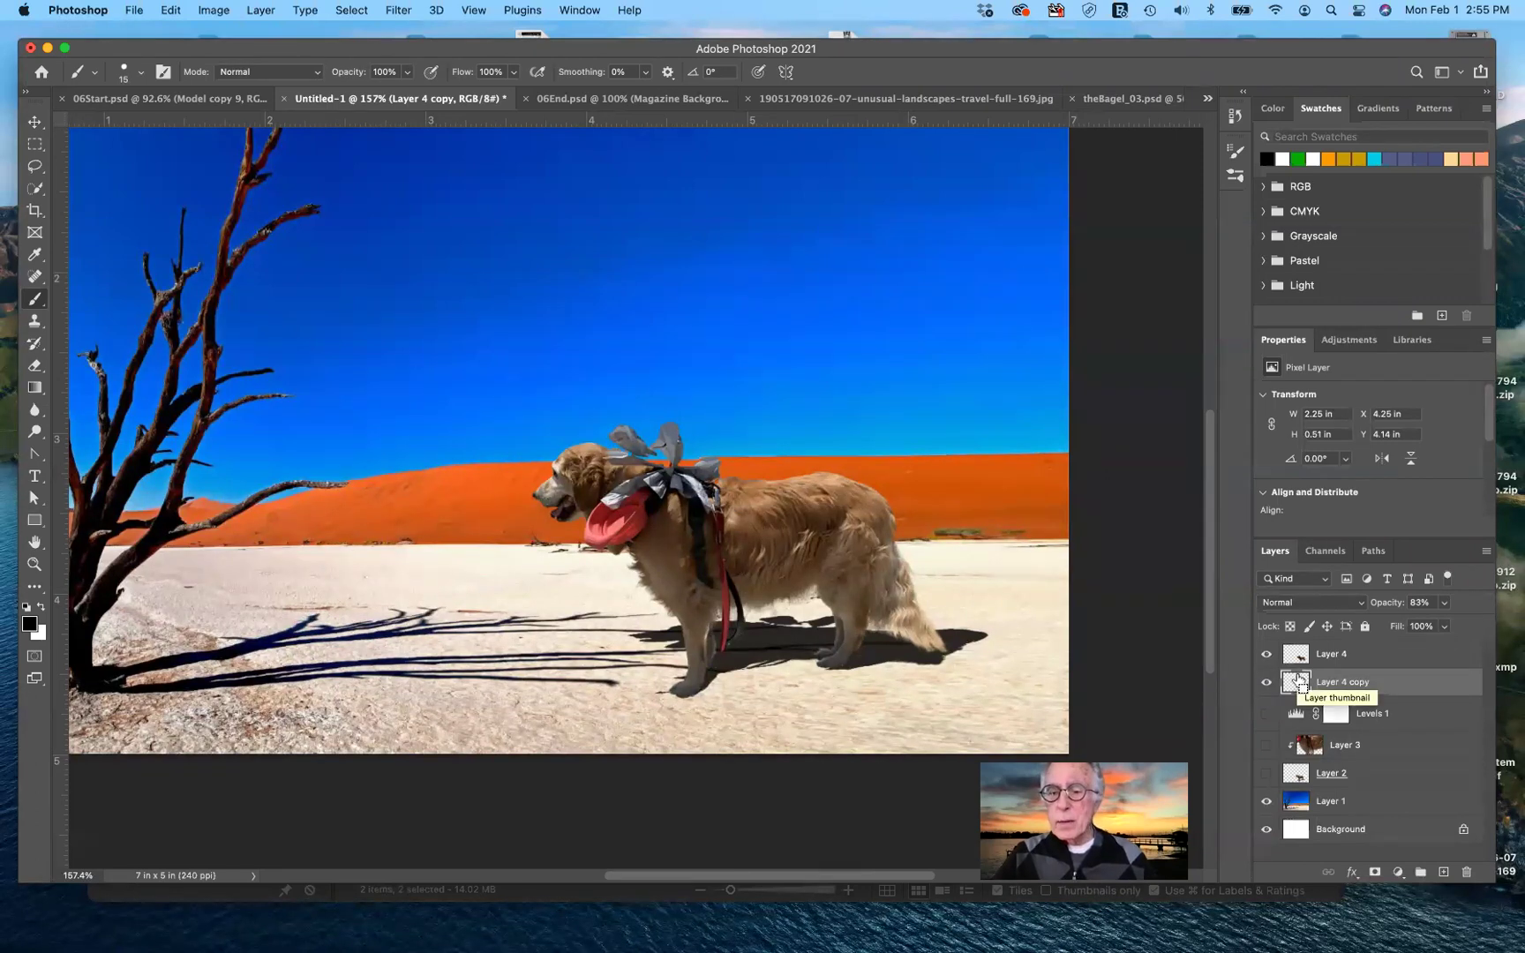
# - Add a layer mask to Layer 4 copy from the shadow's own outline and feather the mask to 6.1 px
pyautogui.keyDown('super'); pyautogui.click(1297, 682); pyautogui.keyUp('super')
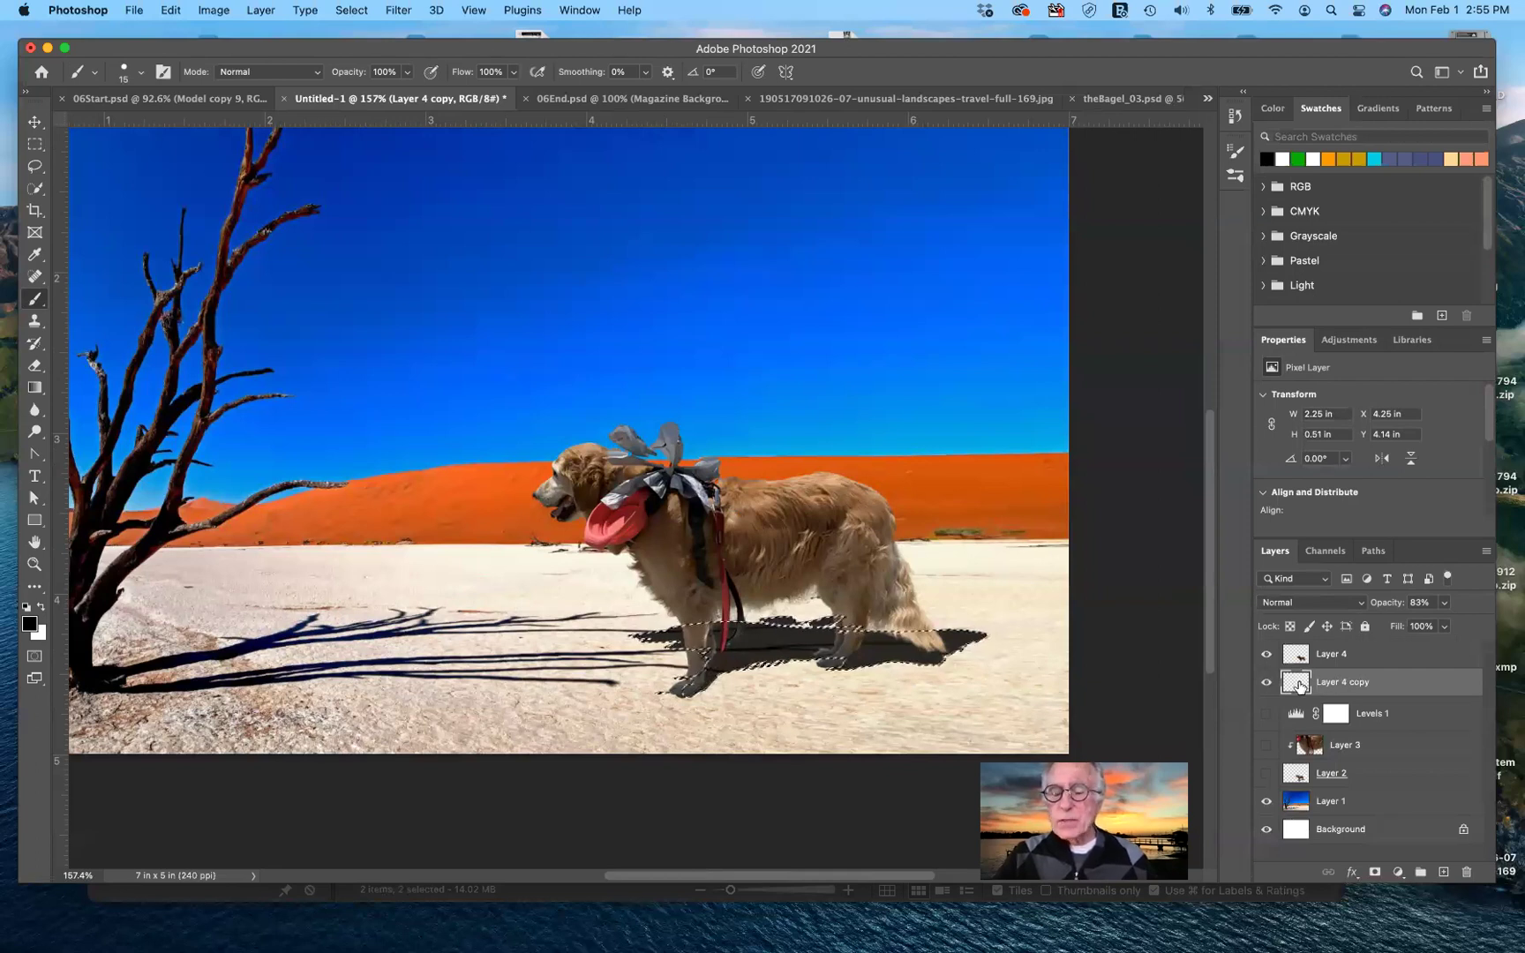
pyautogui.click(1374, 874)
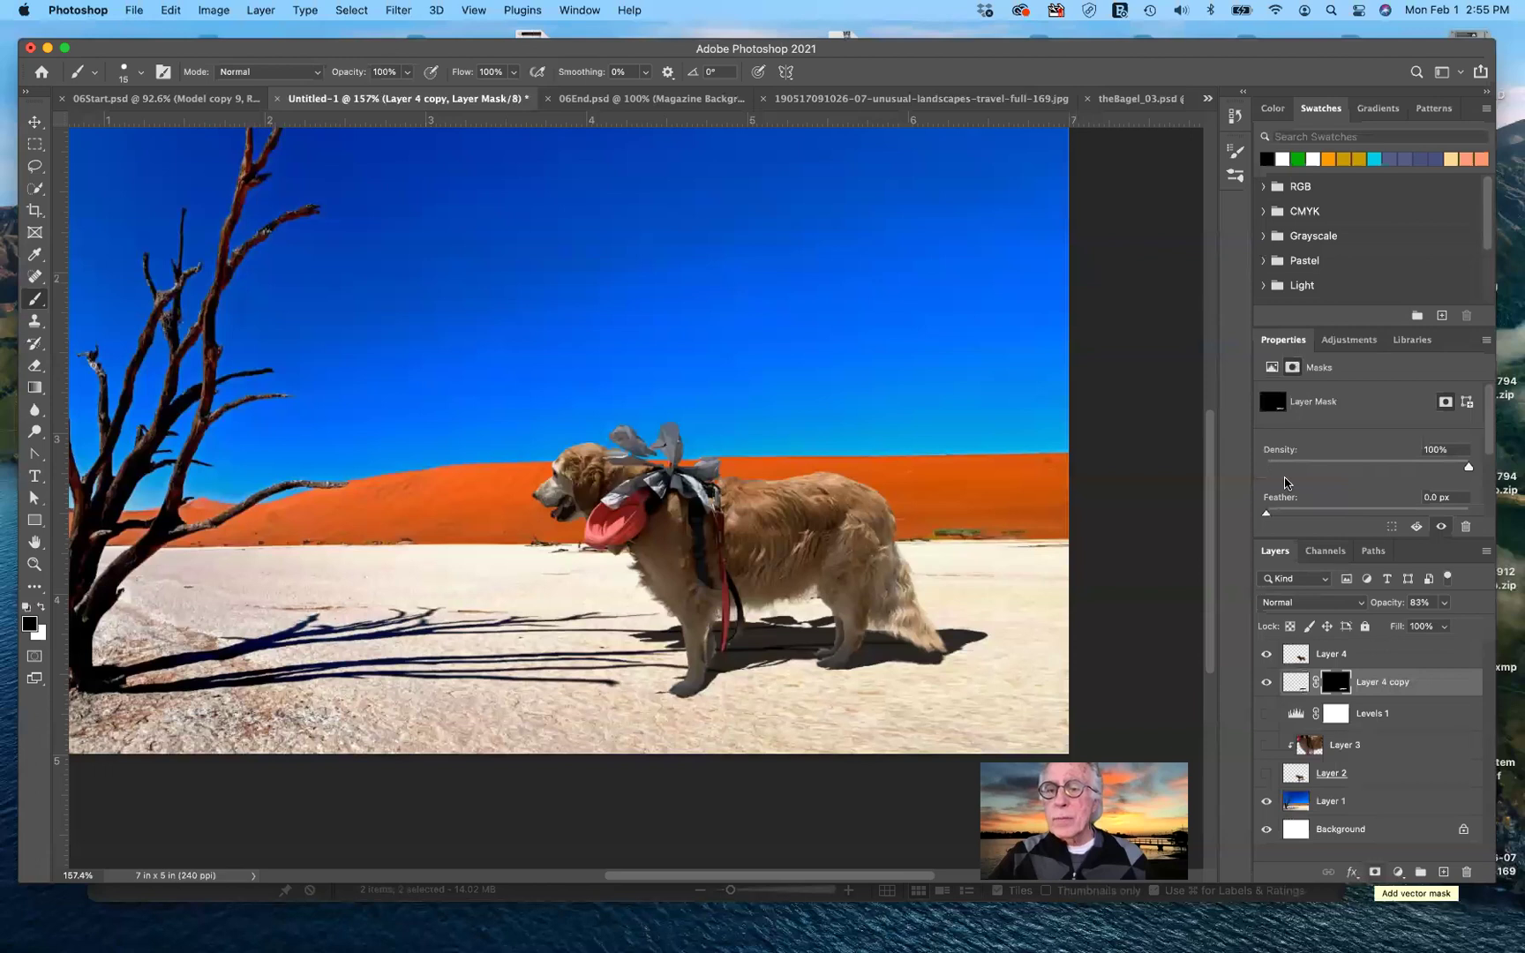
pyautogui.moveTo(1267, 517); pyautogui.dragTo(1342, 512)
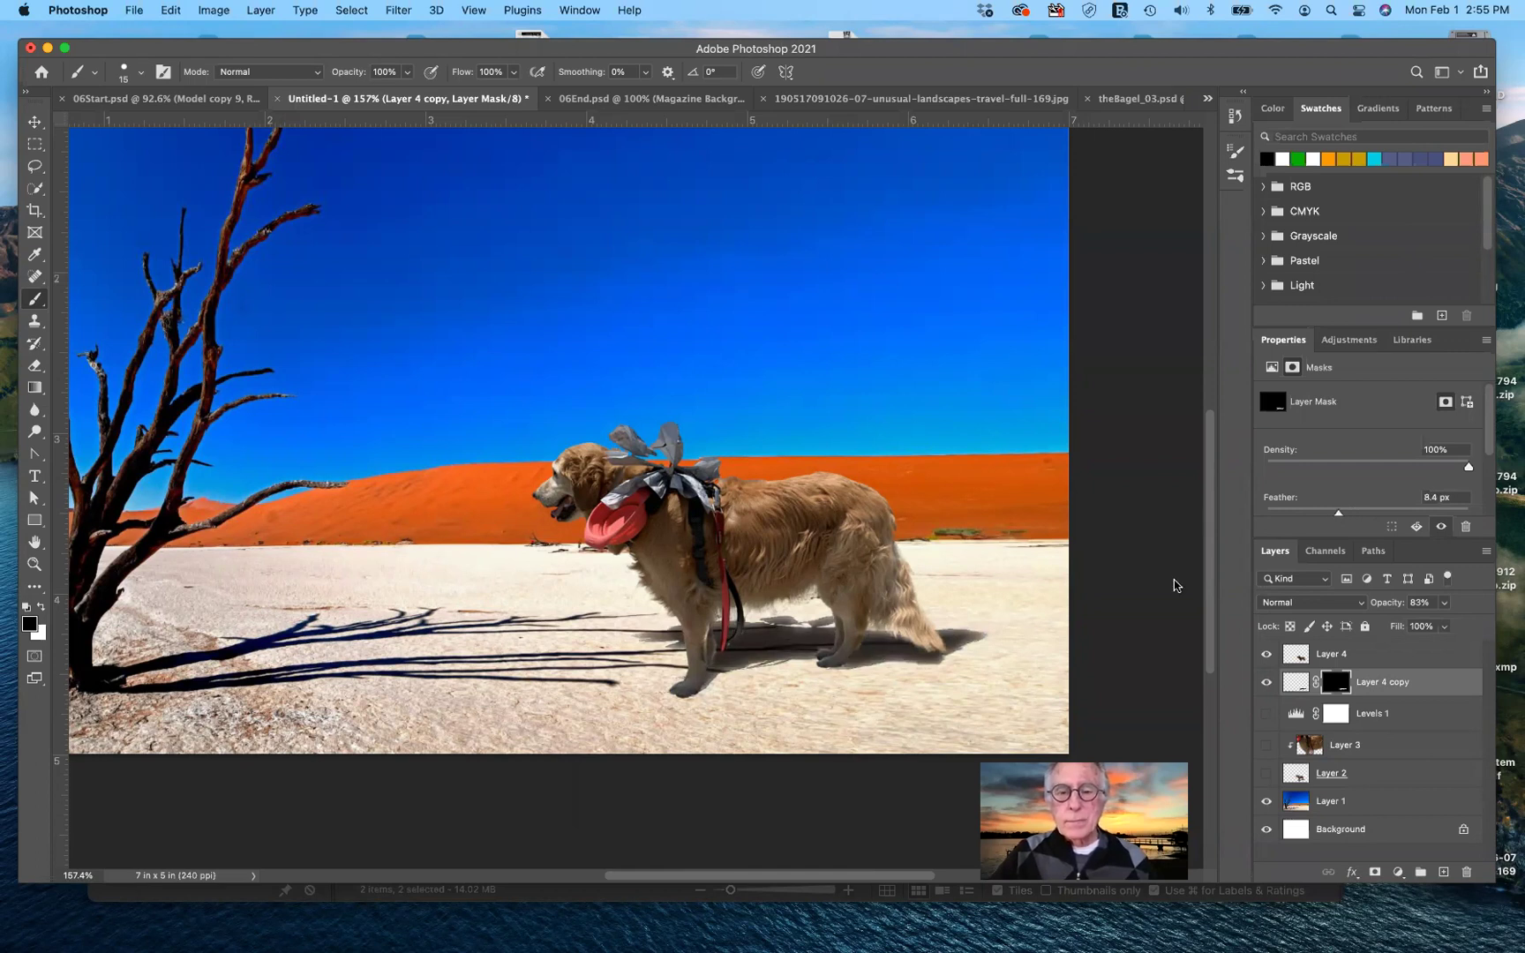
pyautogui.click(1322, 514)
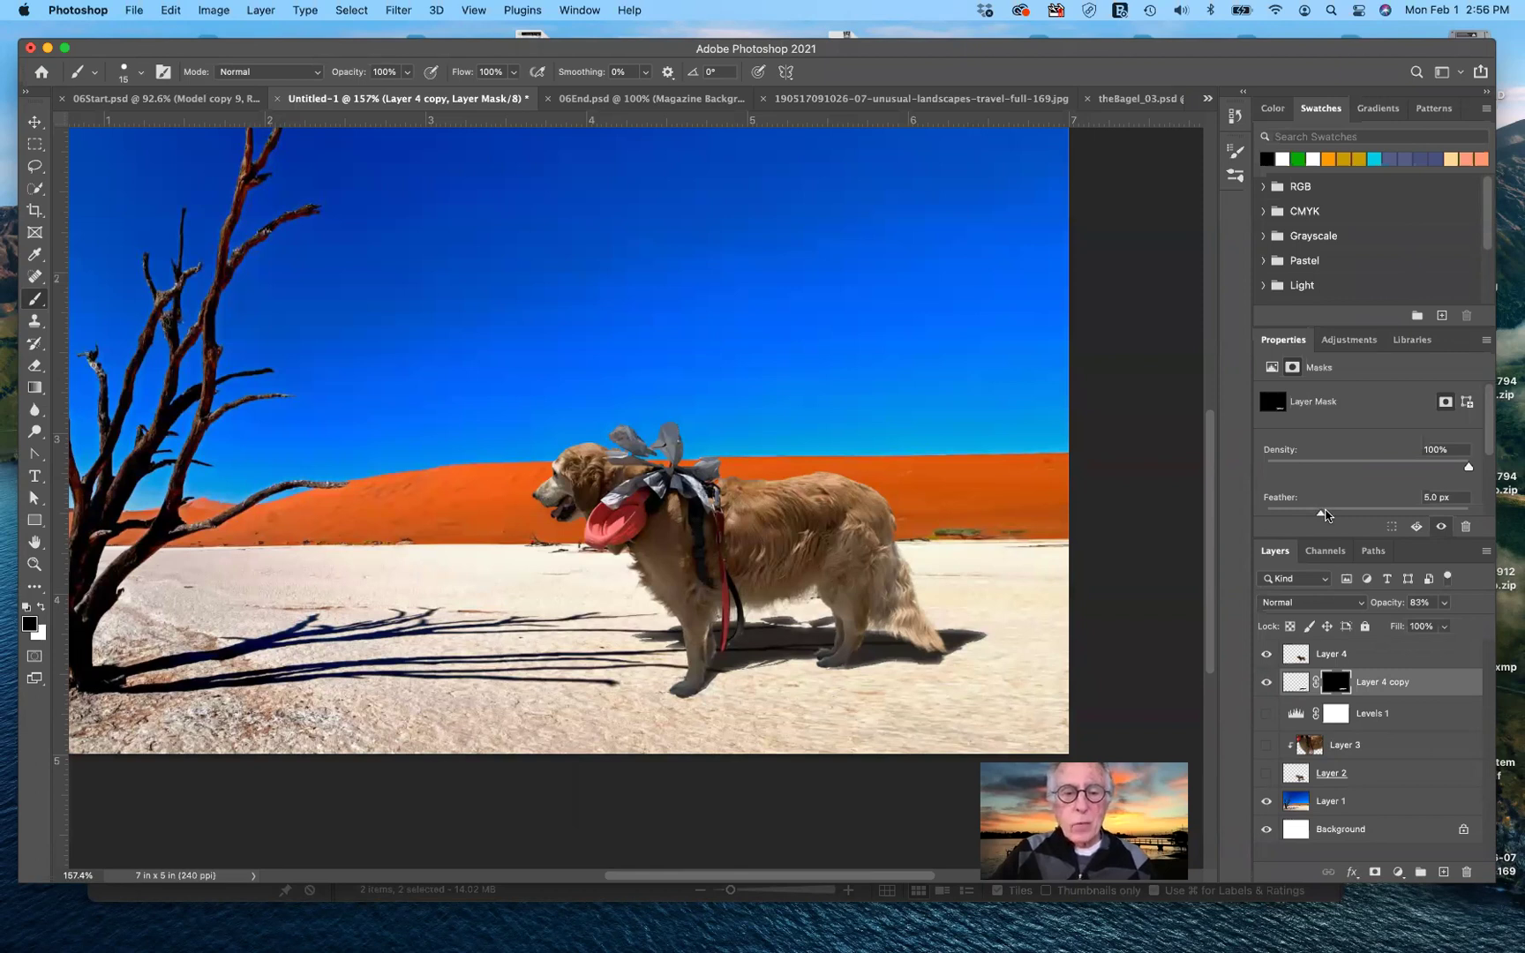
pyautogui.click(1326, 514)
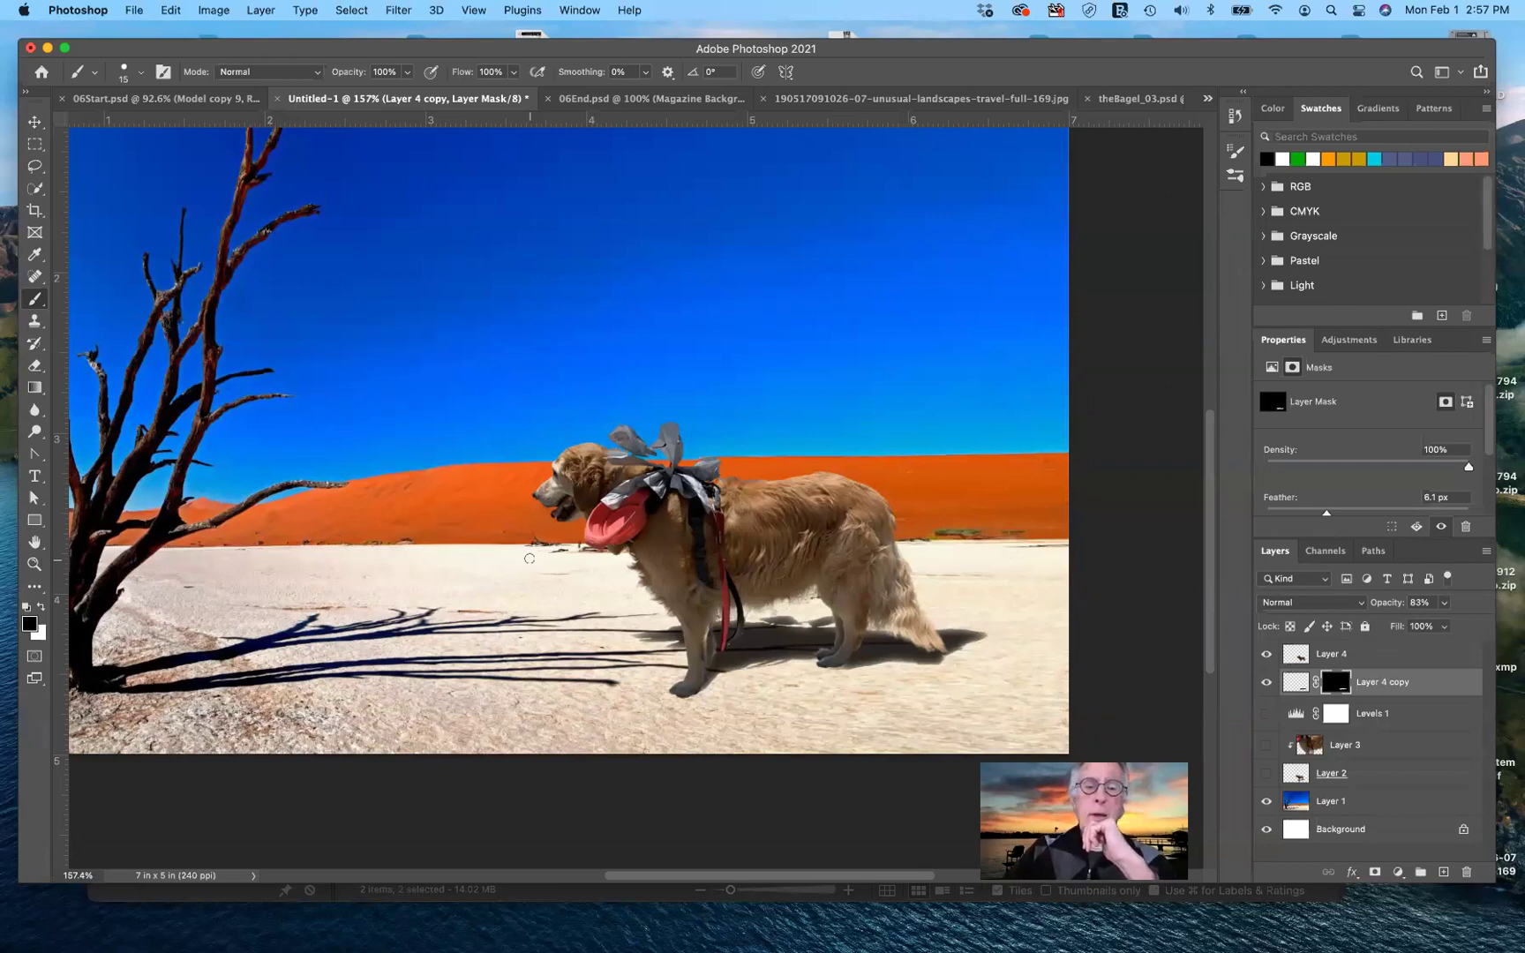
pyautogui.hscroll(-6, 530, 559)
pyautogui.scroll(4, 529, 558)
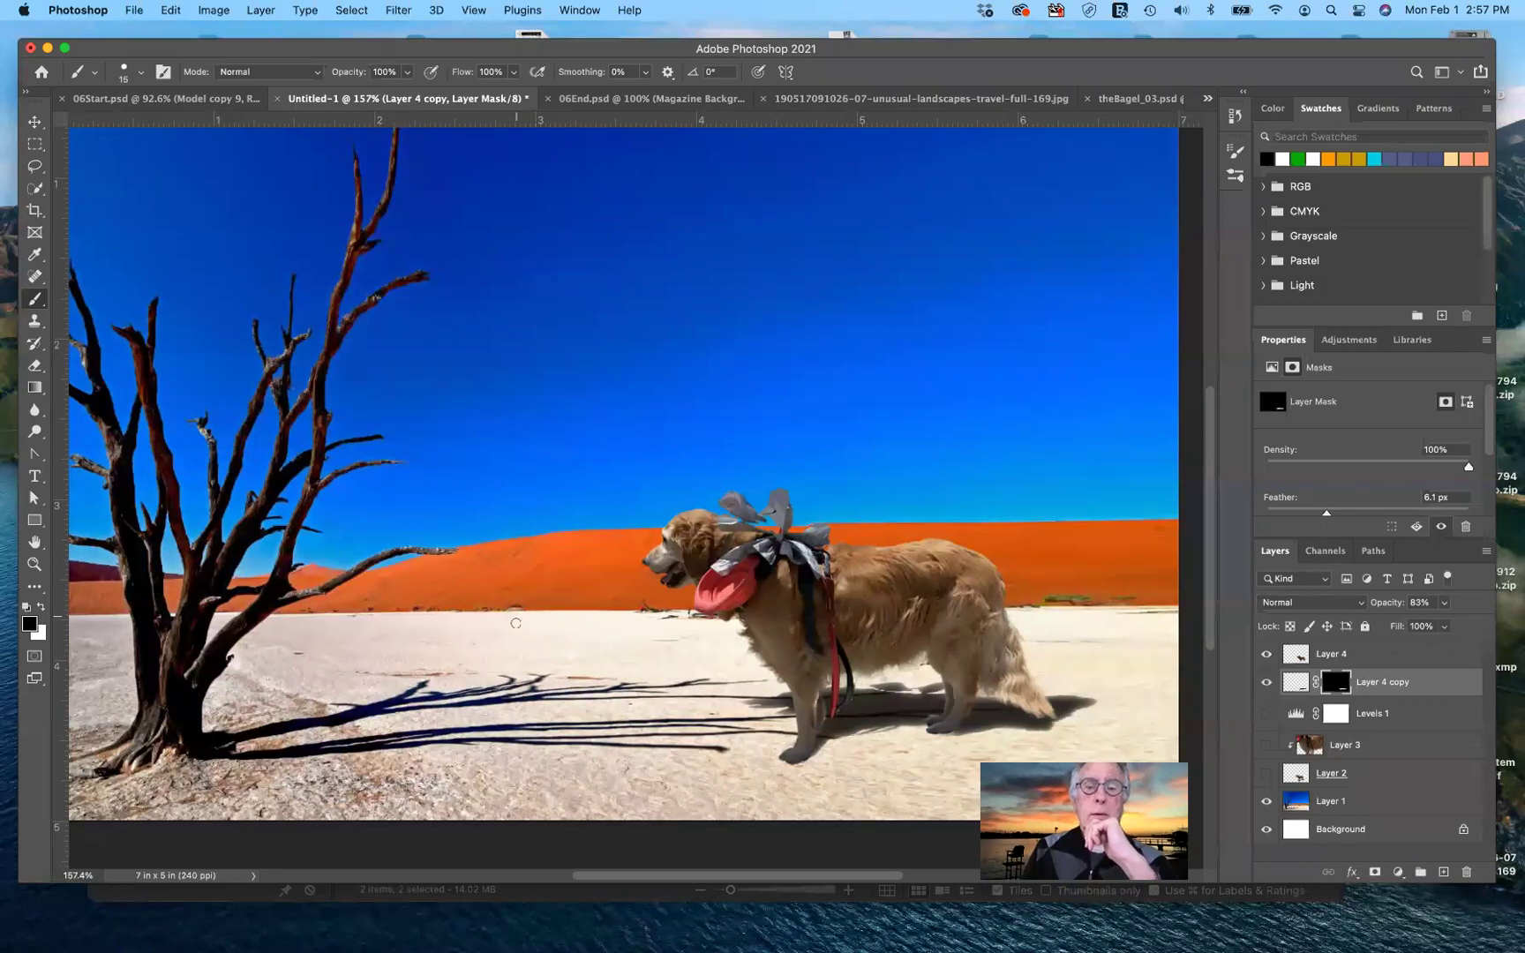
pyautogui.press('super+0')
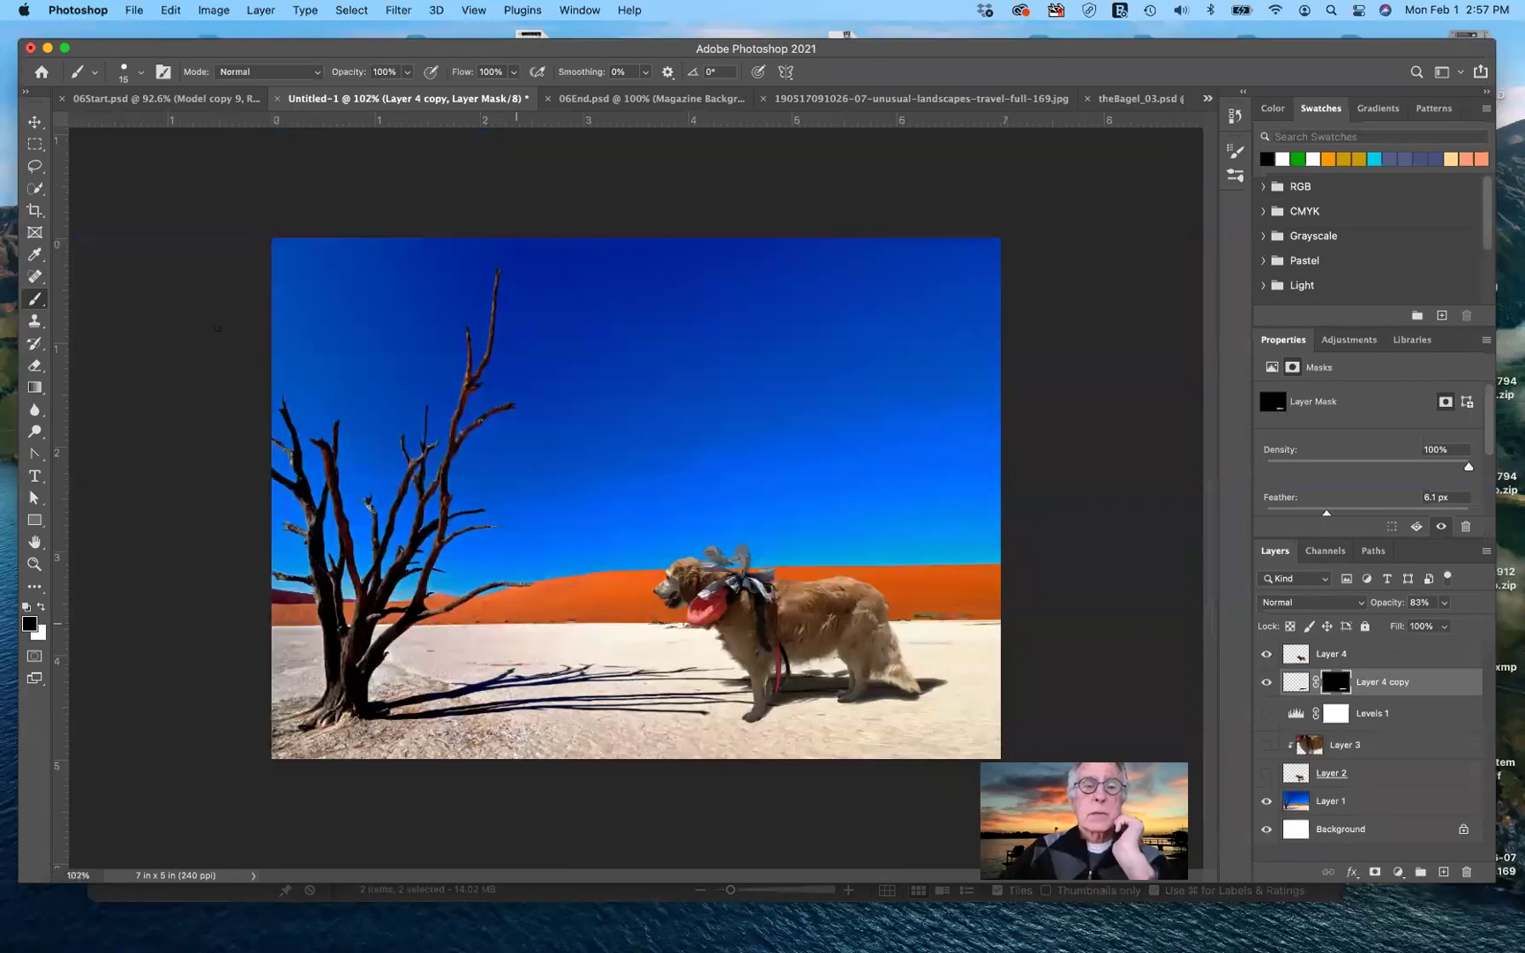